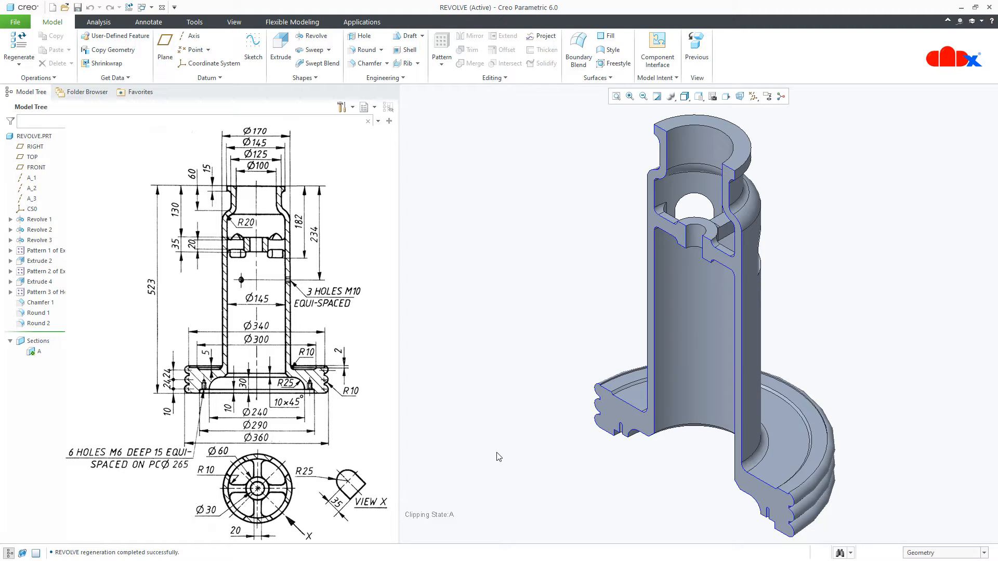
left_click(313, 37)
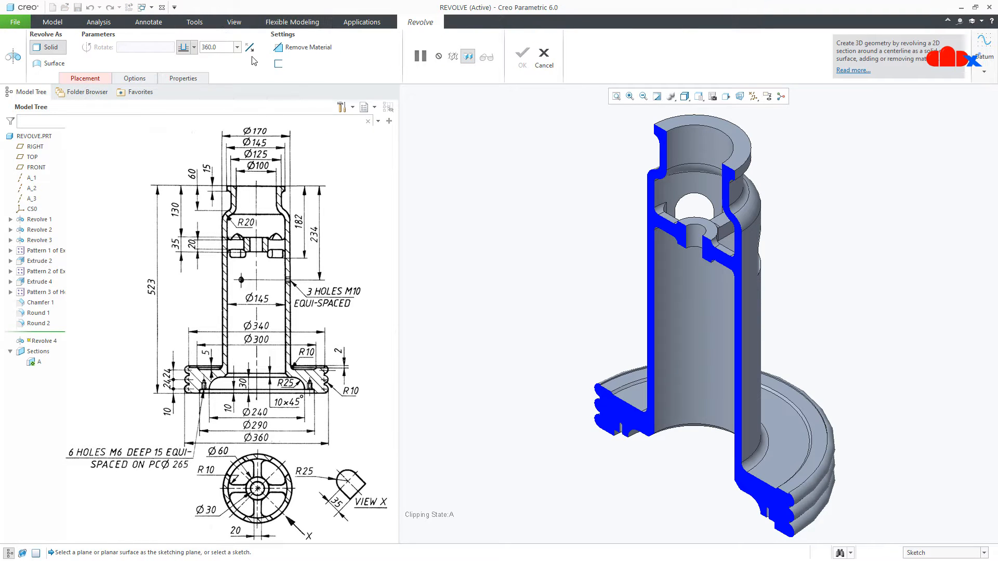
right_click(464, 257)
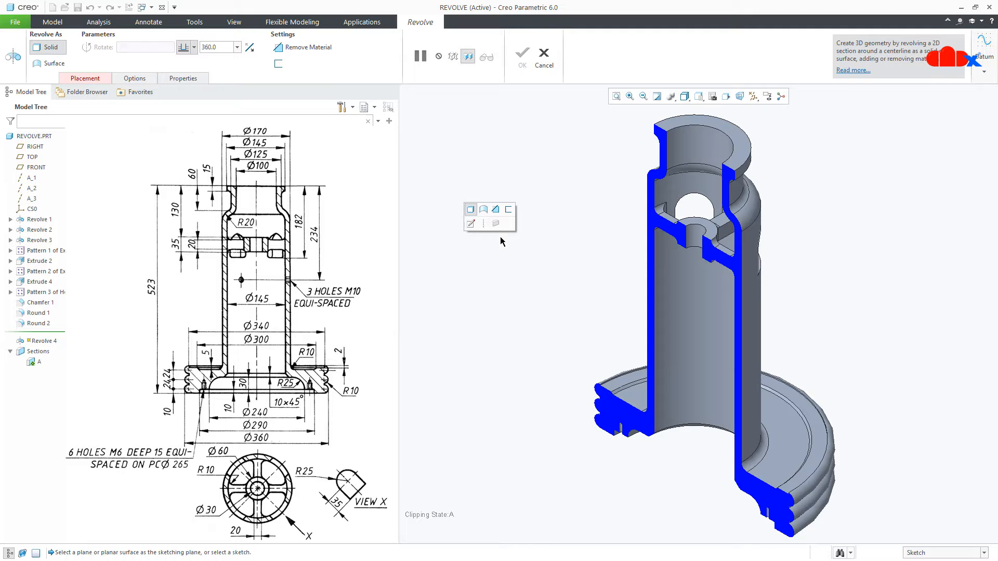
left_click(471, 223)
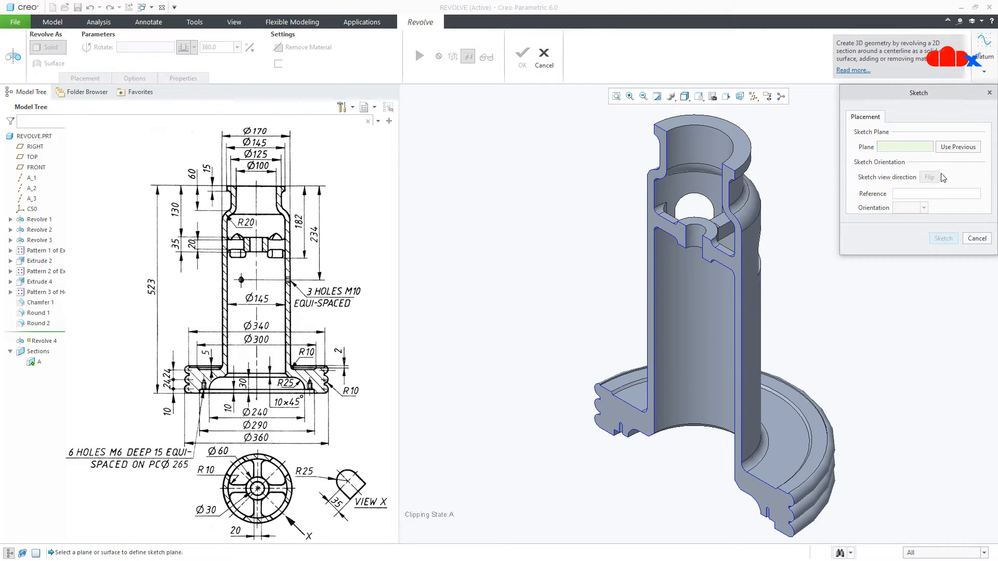
left_click(961, 149)
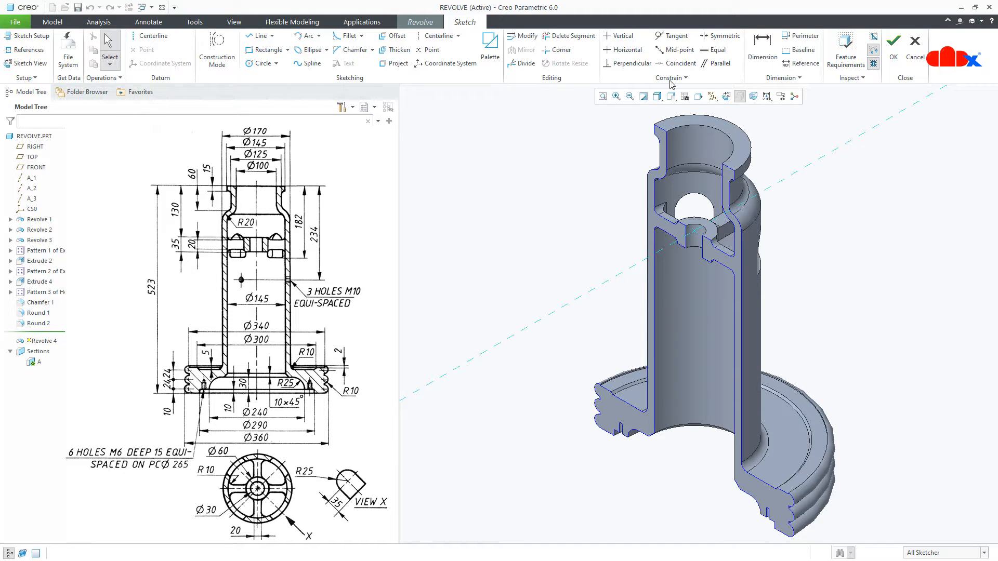
left_click(917, 53)
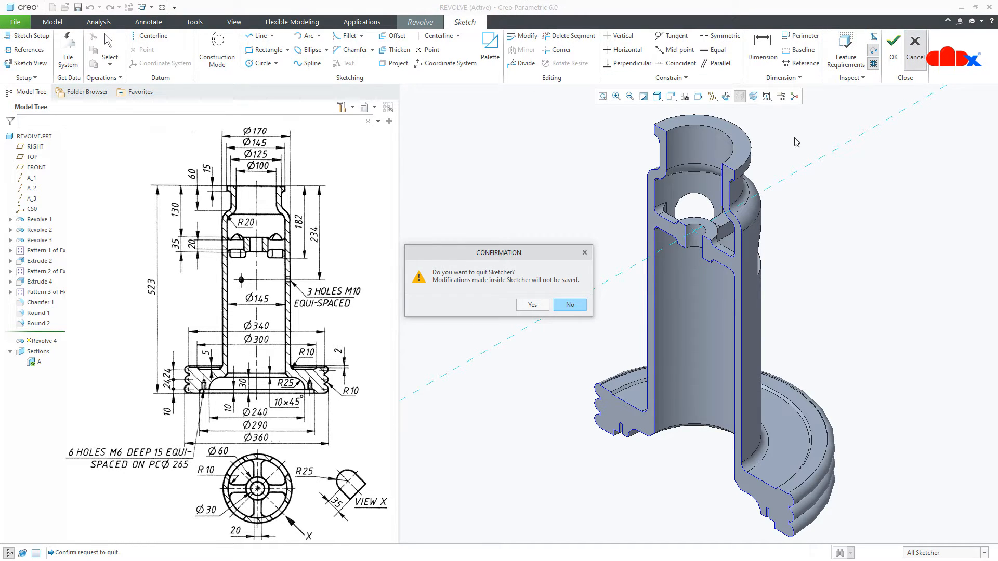
left_click(540, 306)
right_click(531, 194)
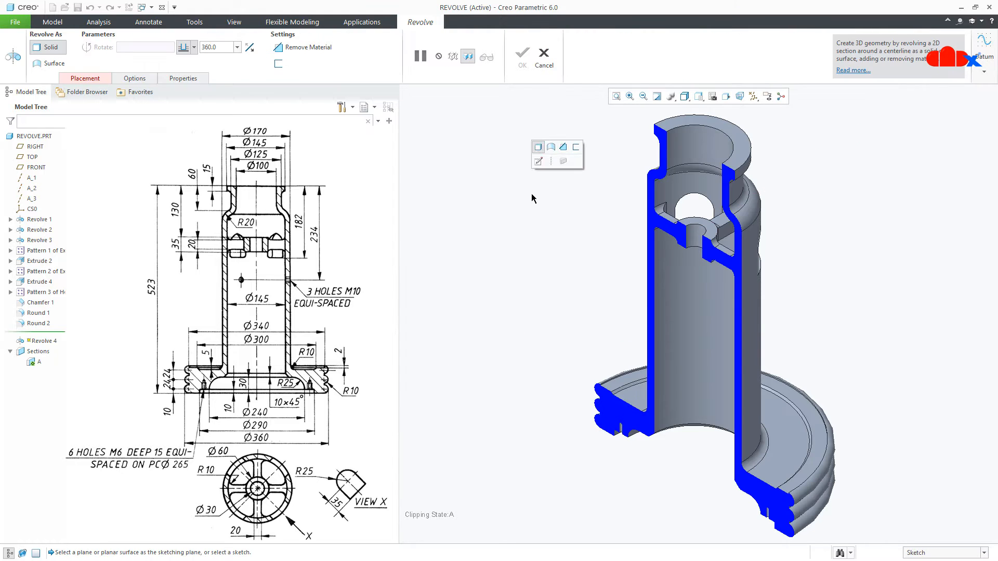
left_click(544, 151)
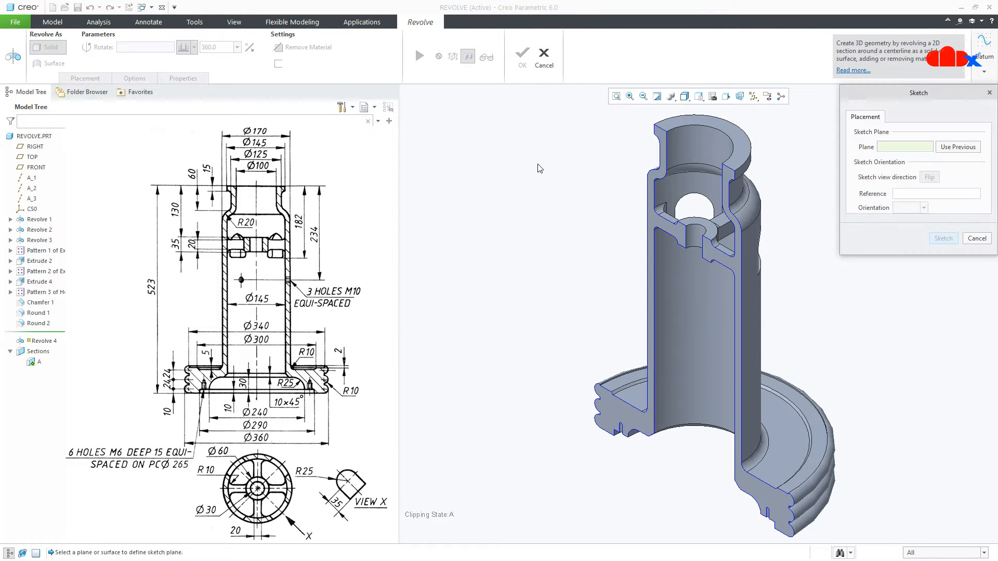
left_click(548, 63)
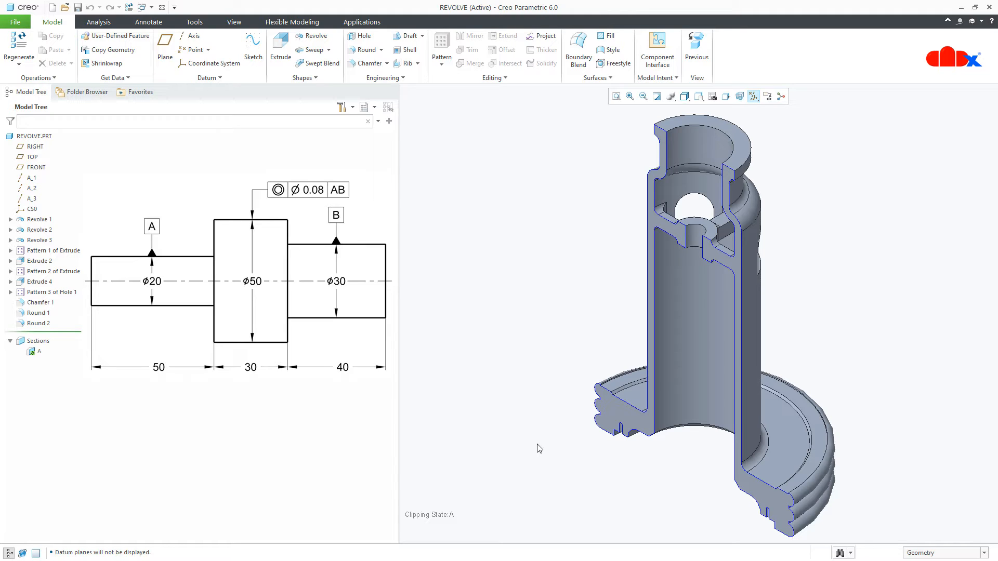
Create a new solid part prt0001 from the default template and display all of its datum features
left_click(53, 8)
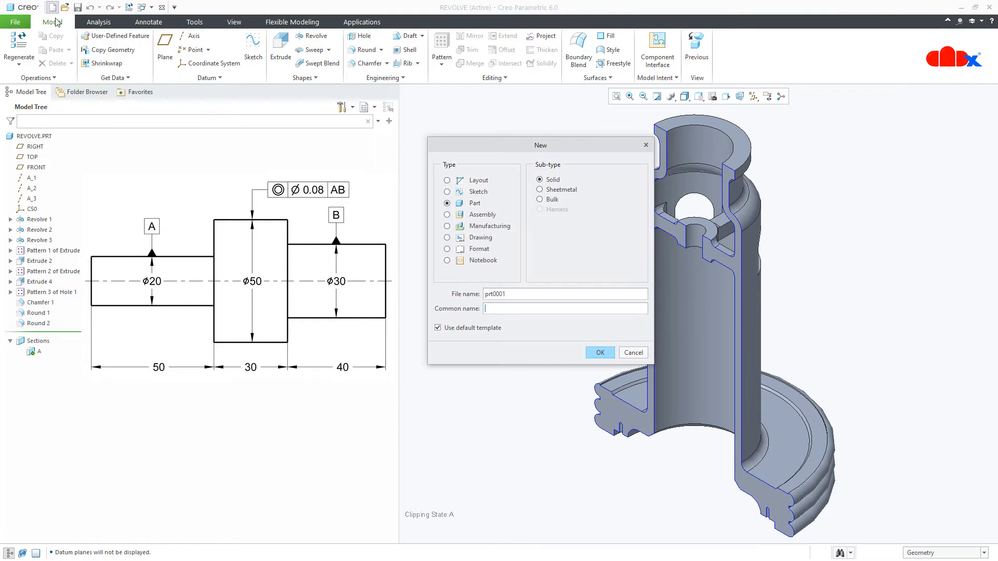
left_click(447, 203)
left_click(597, 353)
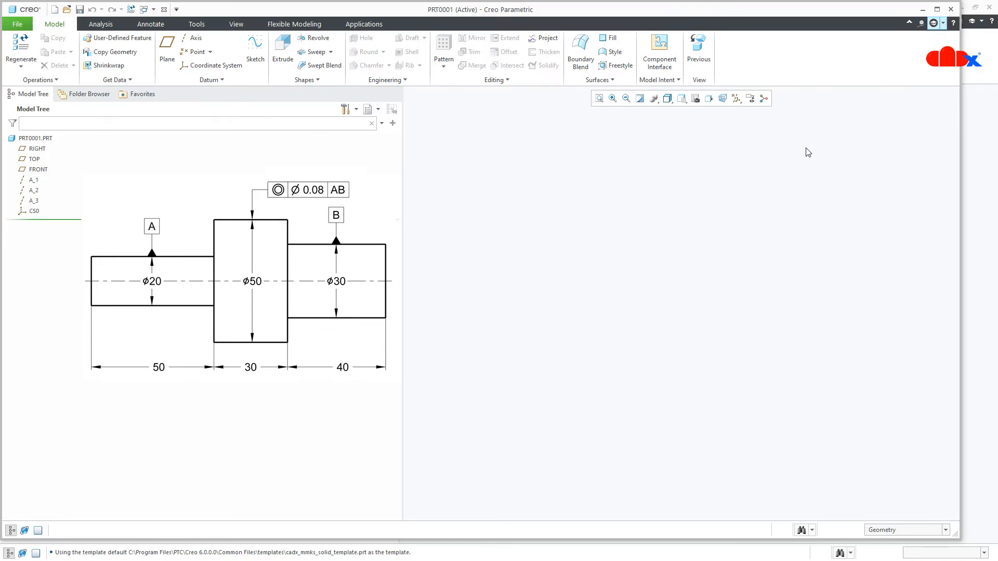
left_click(938, 10)
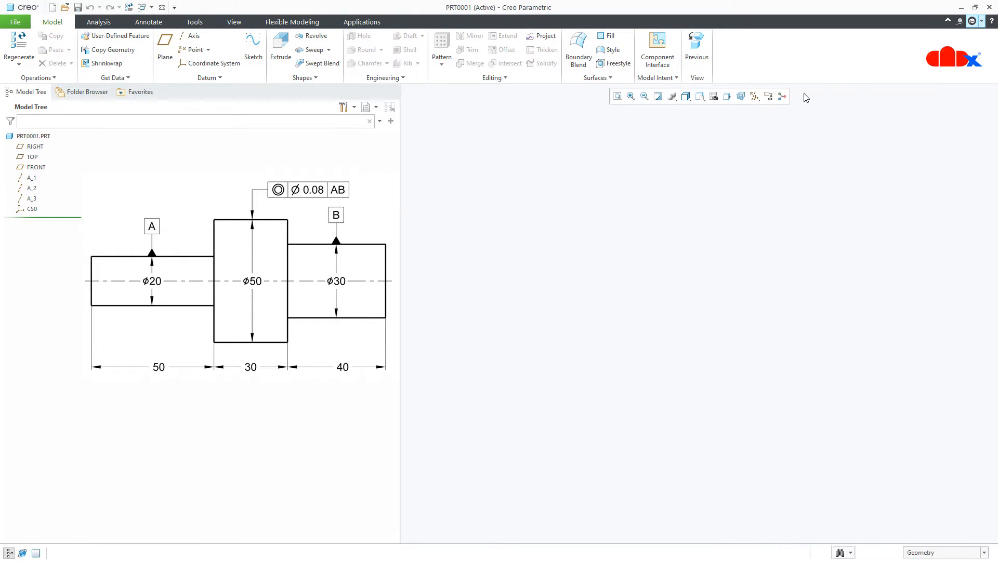
left_click(754, 97)
left_click(774, 109)
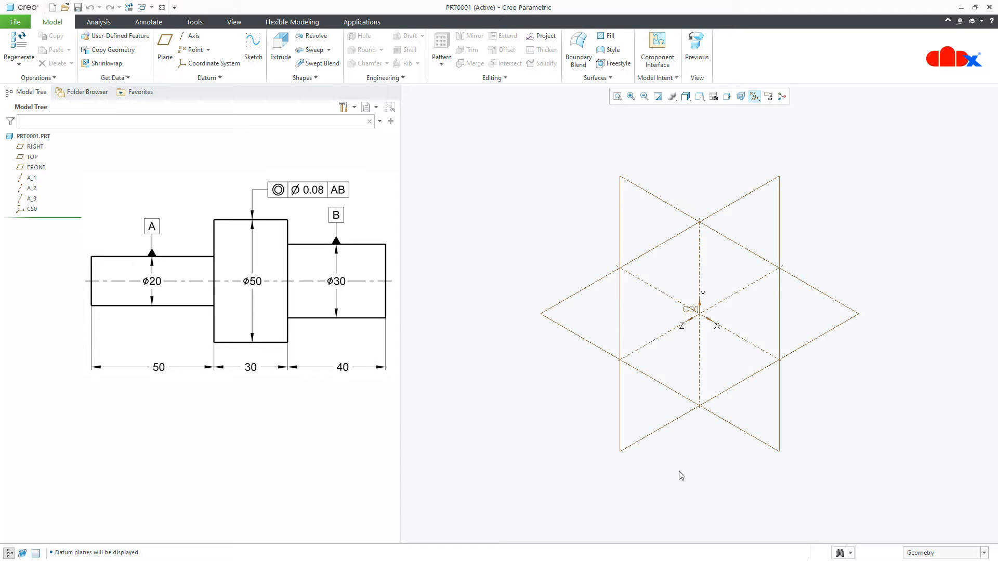
Start a Revolve with an internal sketch on the FRONT plane, viewed flat in 2D with all datum display hidden
left_click(312, 36)
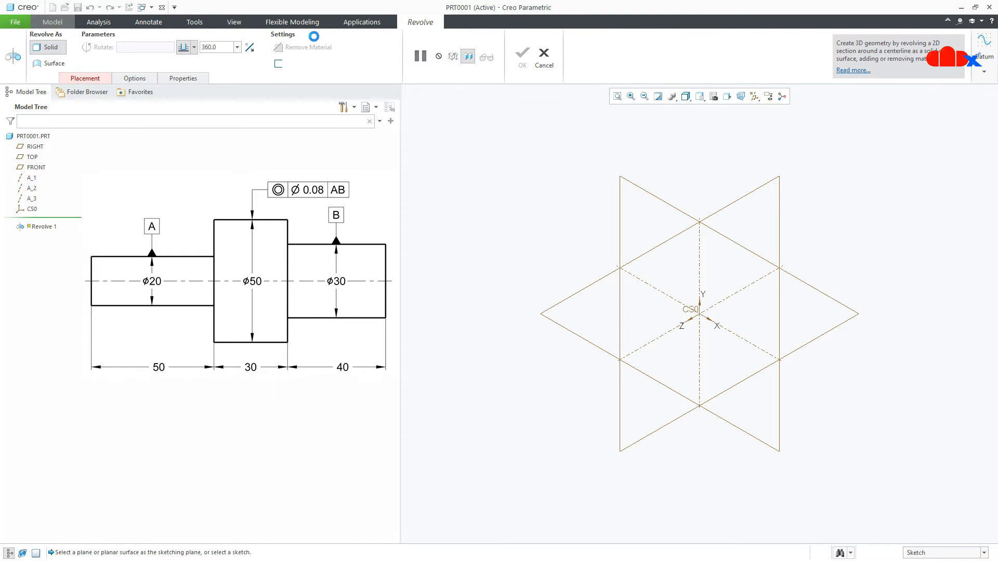
left_click(99, 80)
left_click(138, 115)
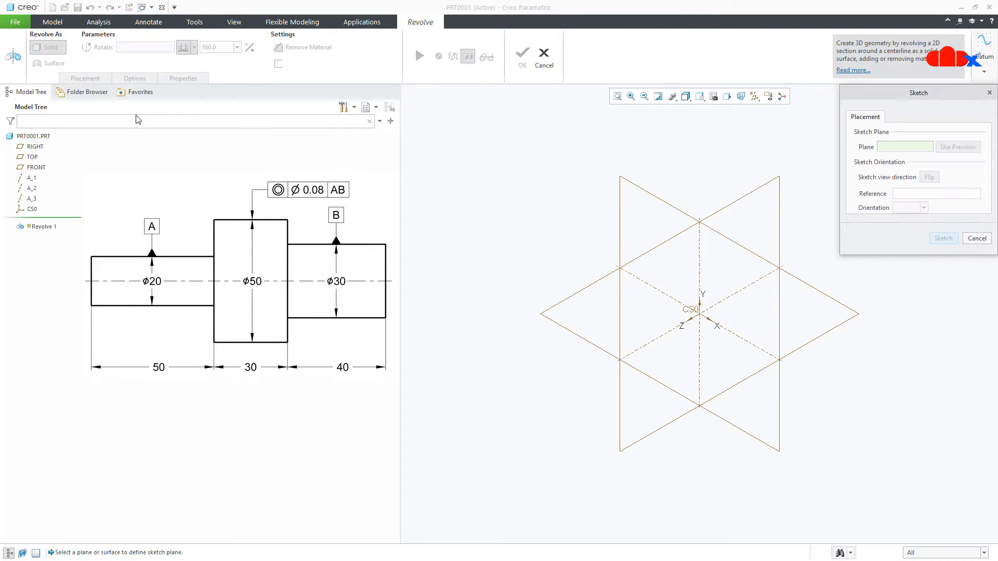
left_click(33, 170)
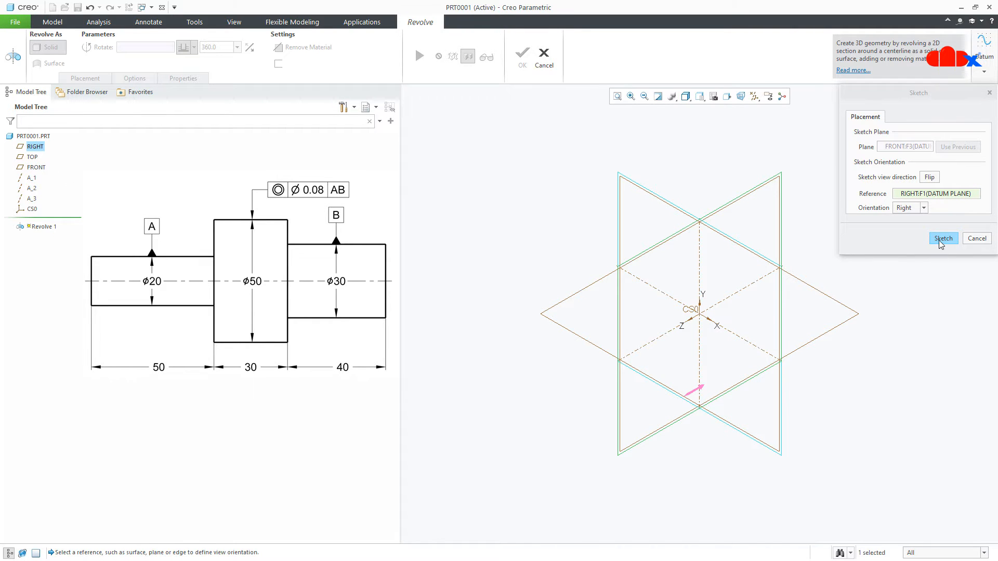
left_click(942, 238)
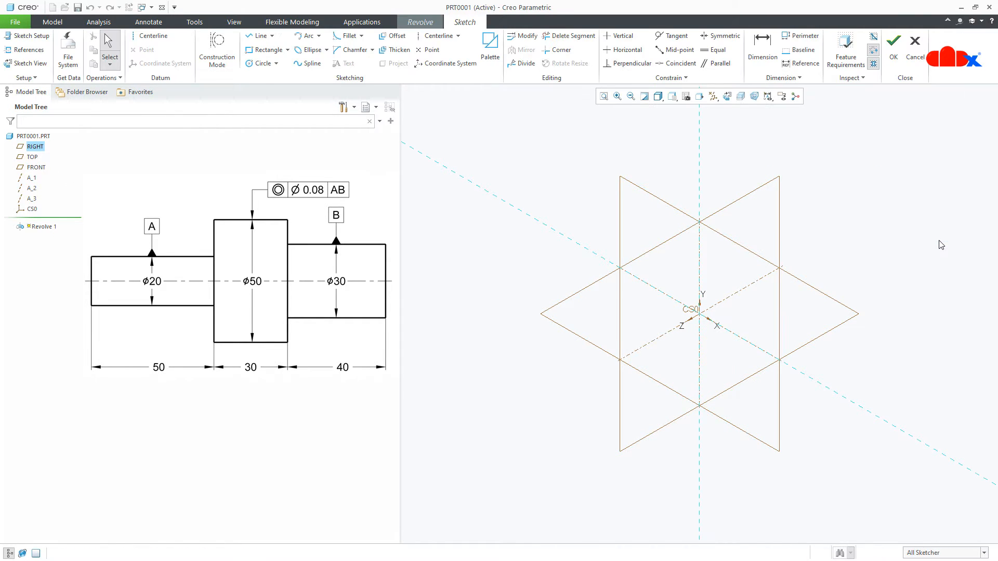
left_click(728, 100)
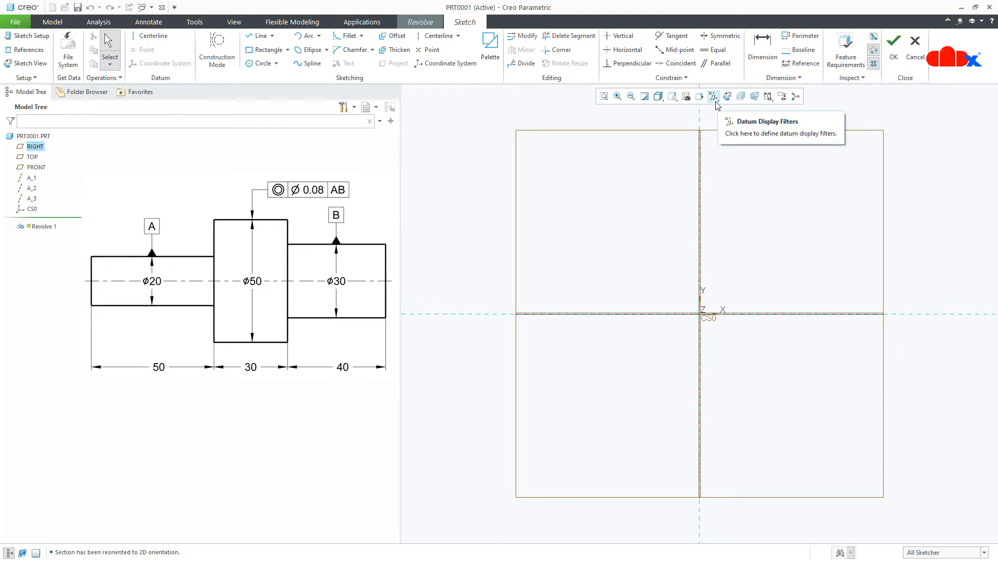
left_click(715, 100)
left_click(715, 110)
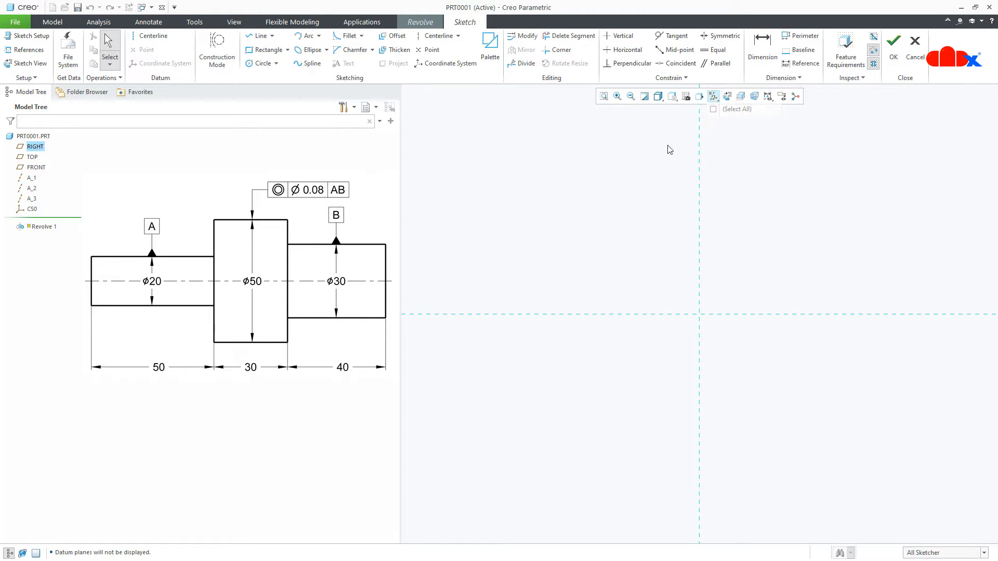
Sketch a vertical sketching centerline through the origin along the vertical reference
left_click(439, 35)
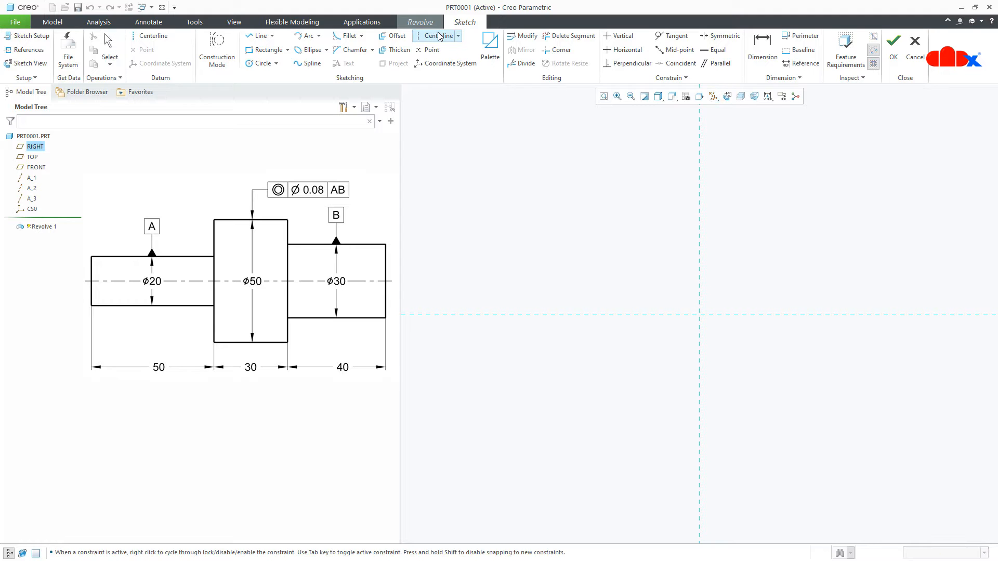
left_click(700, 181)
left_click(704, 244)
middle_click(770, 254)
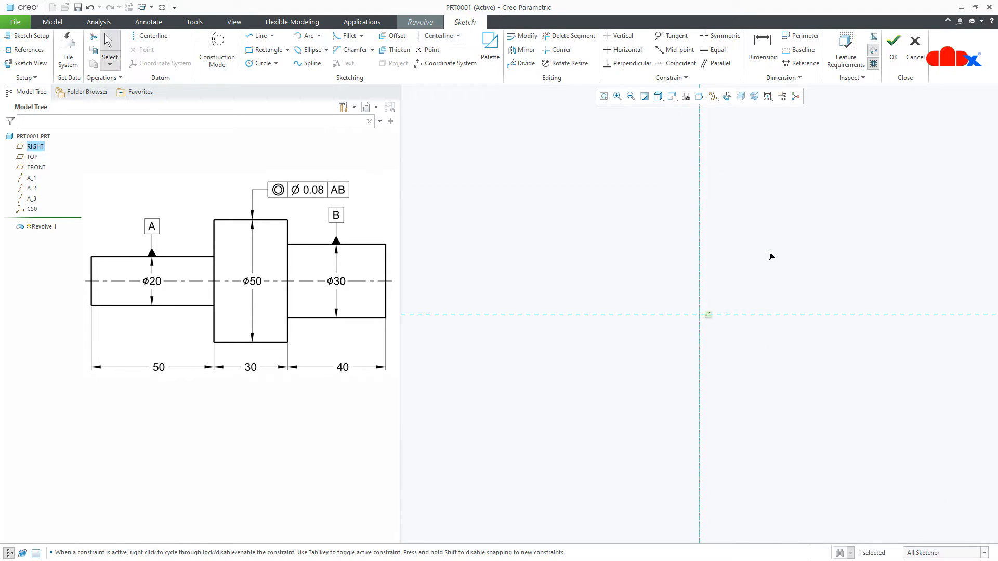
Sketch a closed six-sided slanted L profile ending on the vertical axis, with a base about 117 mm long and 40 mm thick
right_click(771, 256)
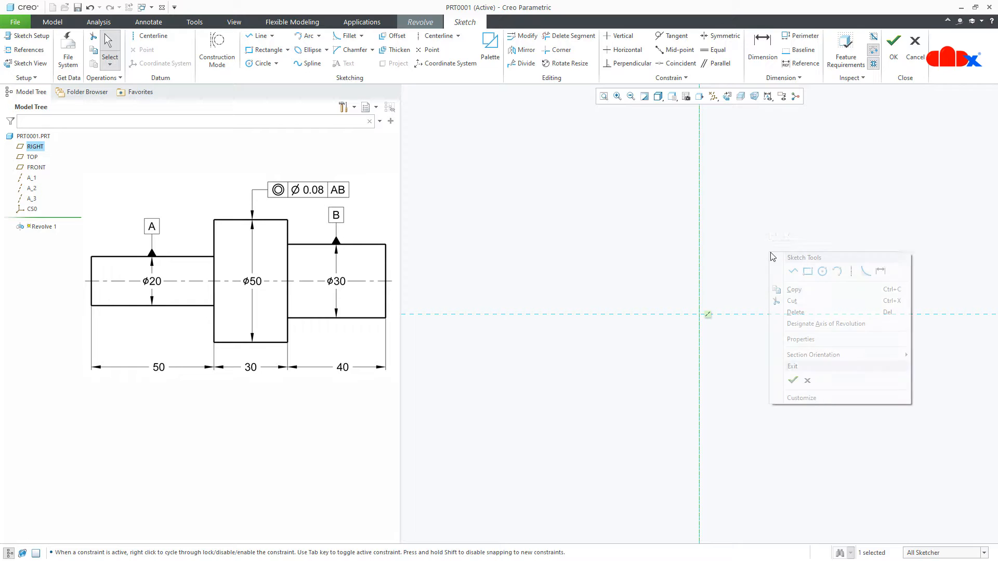
left_click(791, 273)
left_click(629, 210)
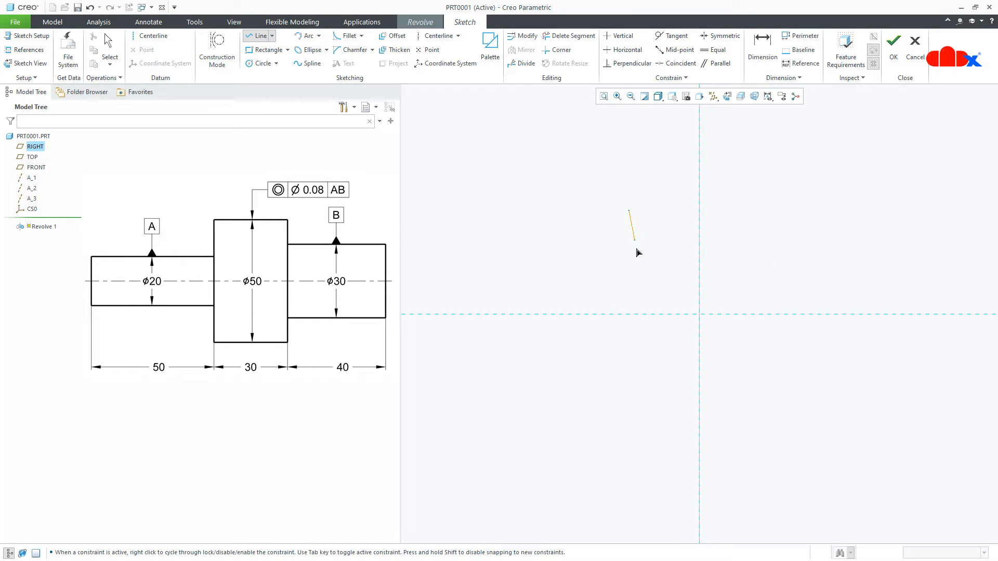
left_click(645, 285)
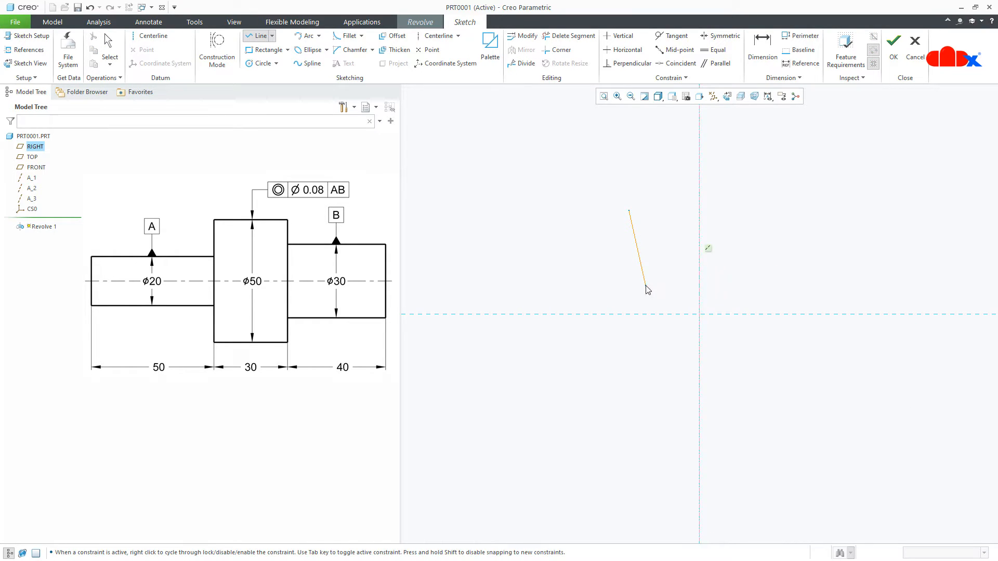
left_click(698, 284)
left_click(699, 314)
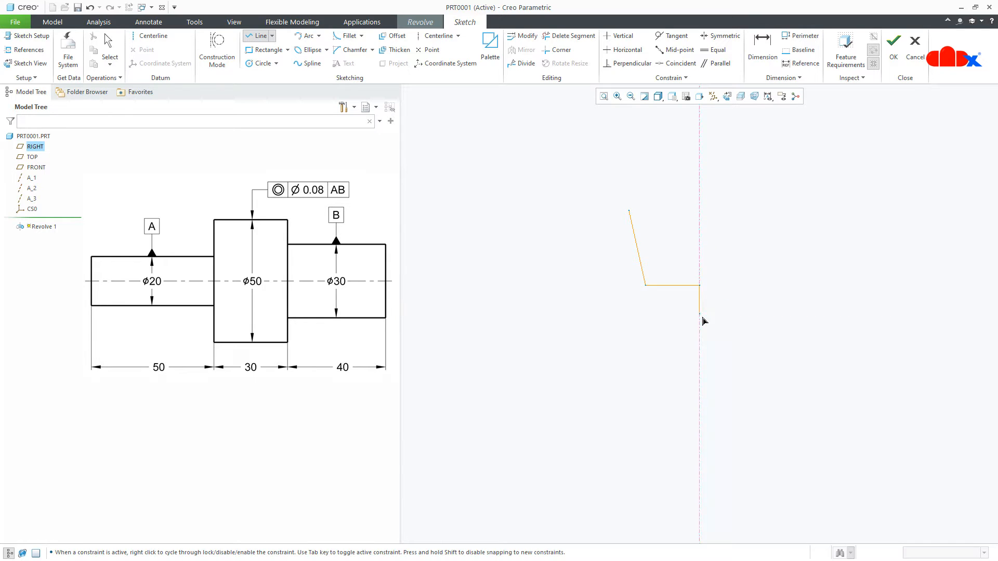
left_click(616, 314)
left_click(592, 211)
middle_click(664, 215)
middle_click(665, 218)
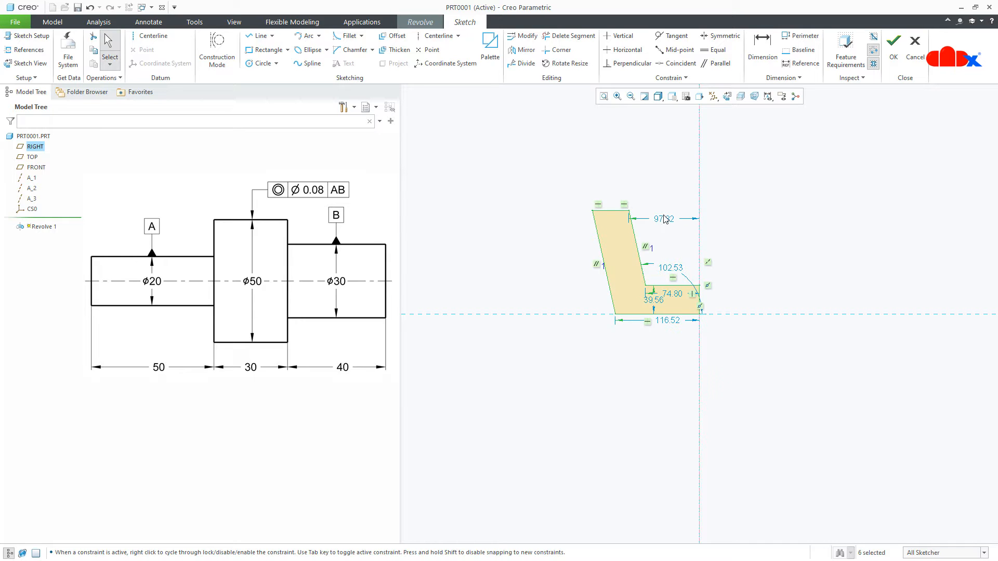
Finish the section sketch and inspect the 360° revolve preview from an angled view
left_click(894, 58)
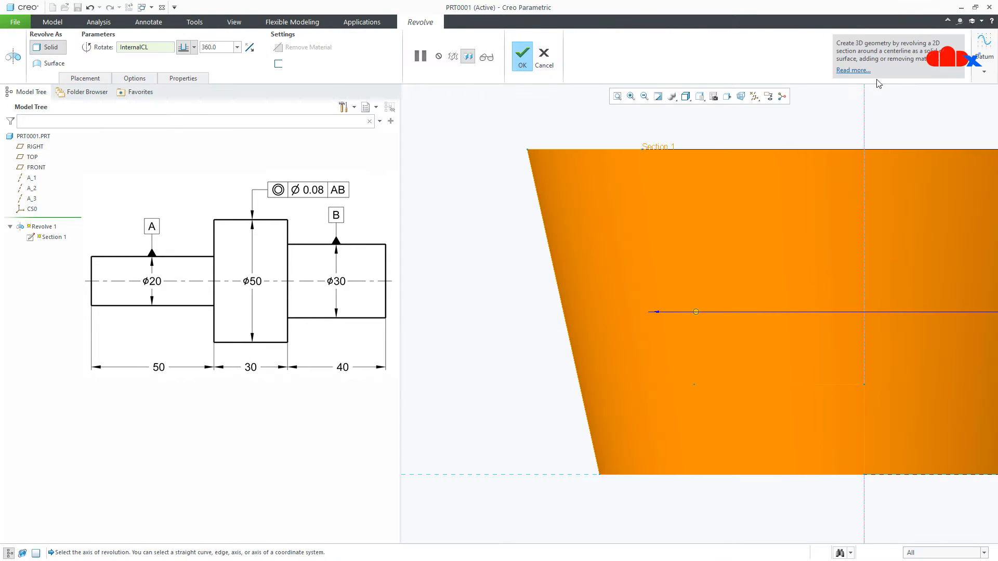
scroll(695, 231, "up", 5)
middle_click_drag(708, 276, 695, 332)
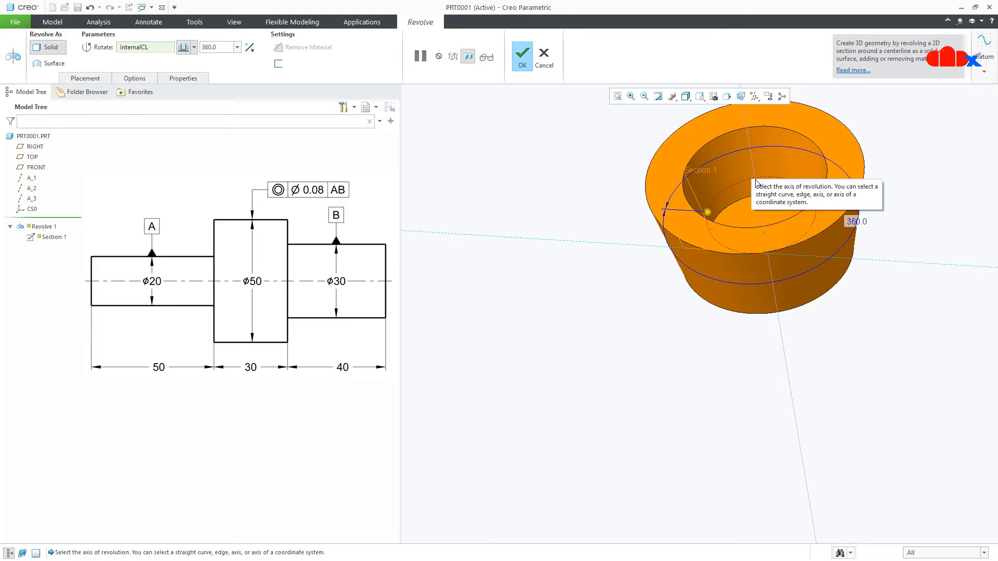
mouse_move(746, 221)
middle_mouse_down()
mouse_move(753, 203)
mouse_move(748, 223)
middle_mouse_up()
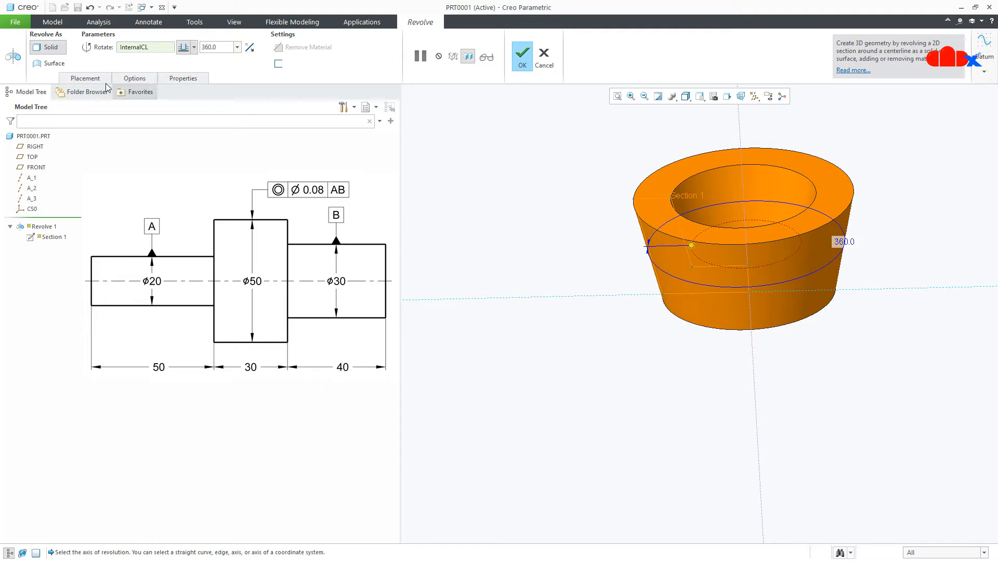
Reopen the revolve's internal sketch in 2D orientation and delete the vertical sketching centerline
left_click(91, 79)
left_click(139, 112)
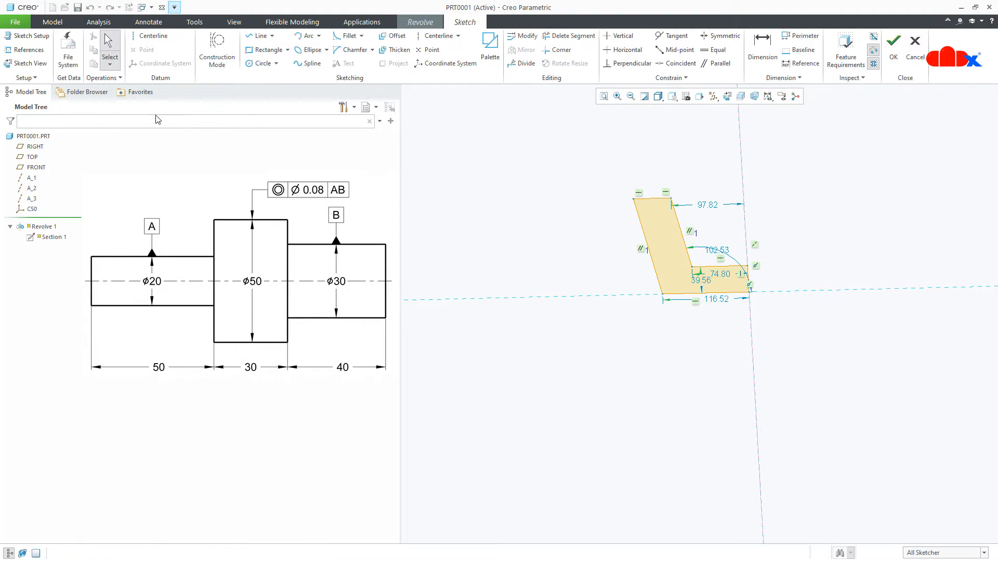
left_click(727, 96)
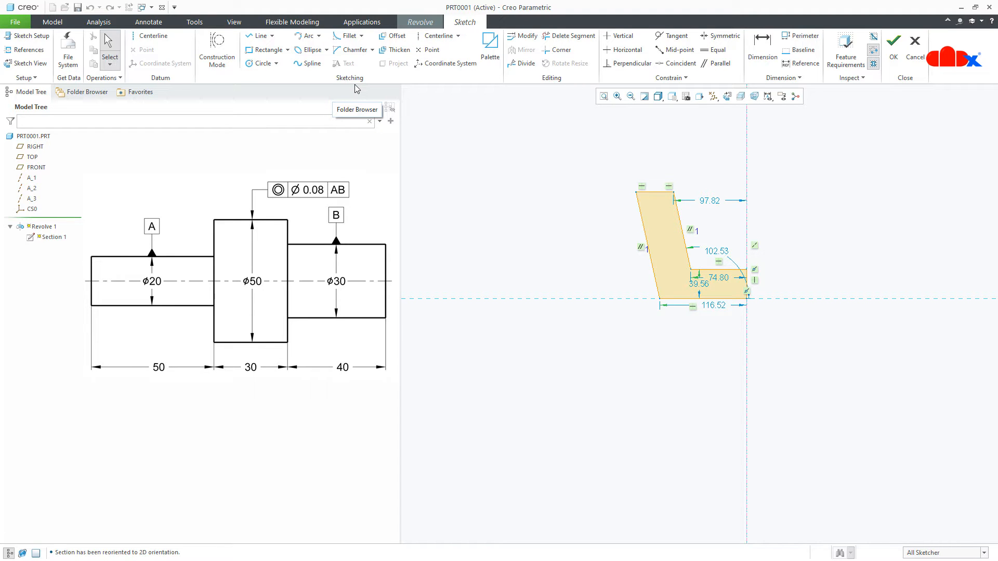
left_click(747, 139)
key("Delete")
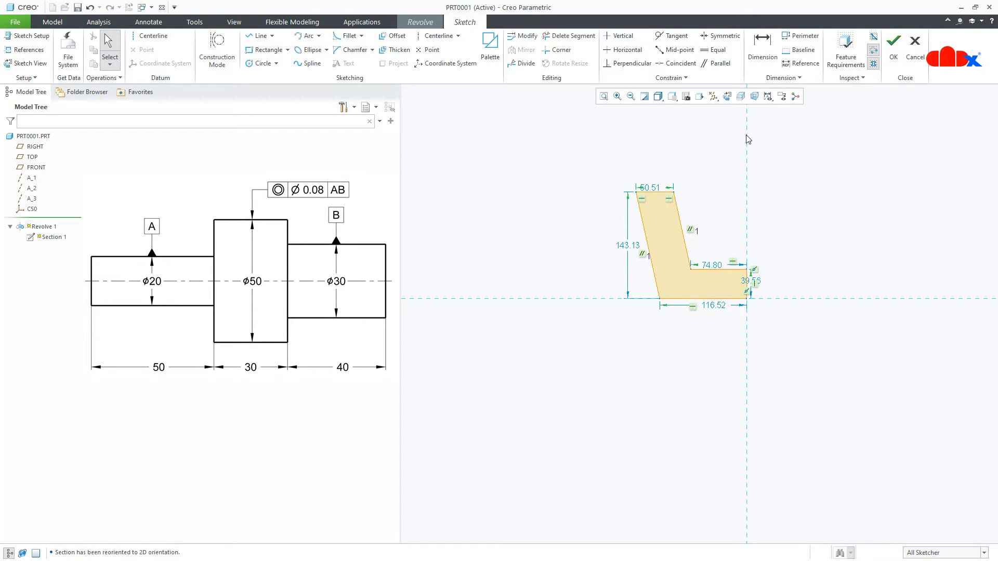
Add a datum centerline along the vertical reference and space the two upper diameter dimensions above the profile
left_click(165, 41)
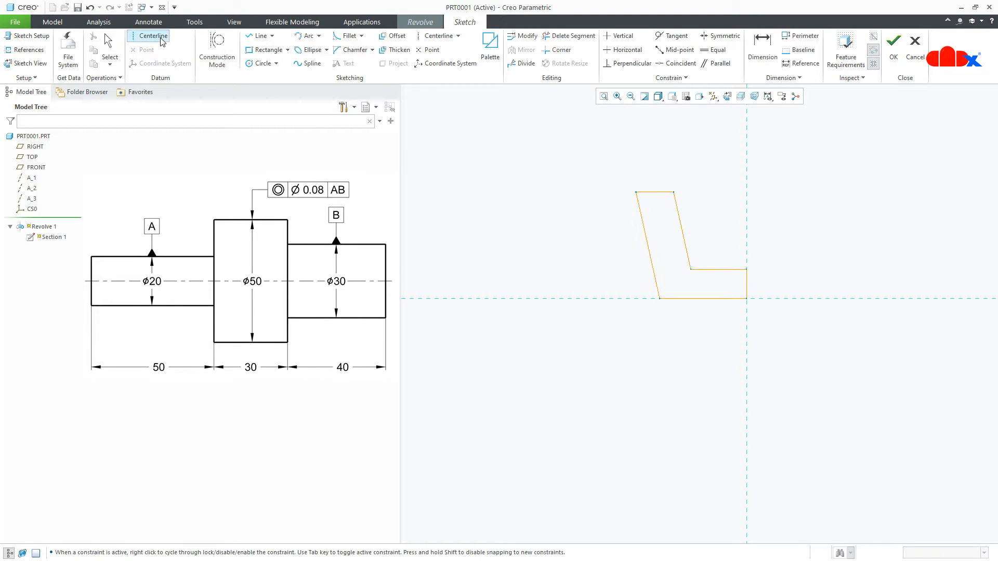
left_click(746, 160)
left_click(747, 189)
middle_click(798, 235)
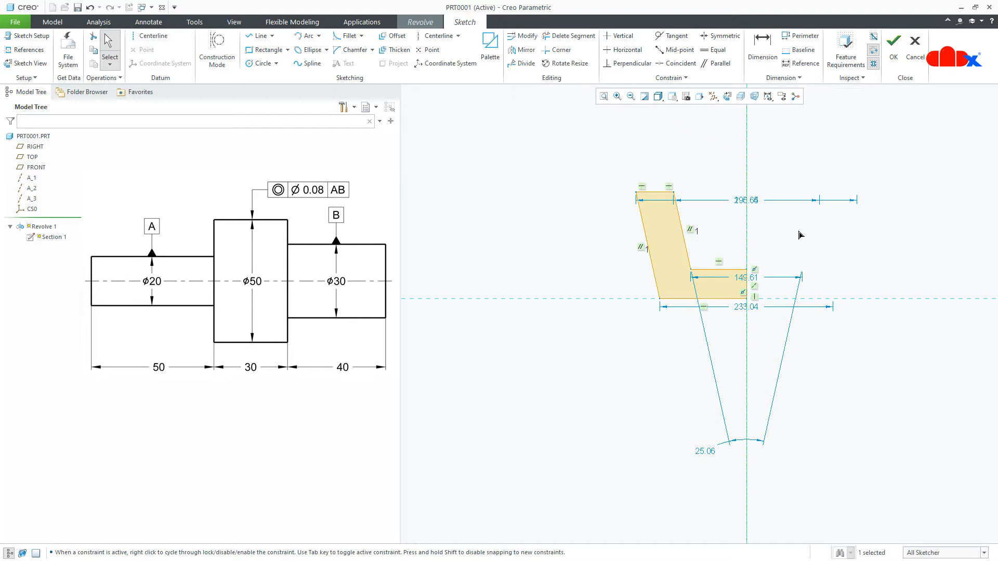
left_click_drag(743, 179, 740, 148)
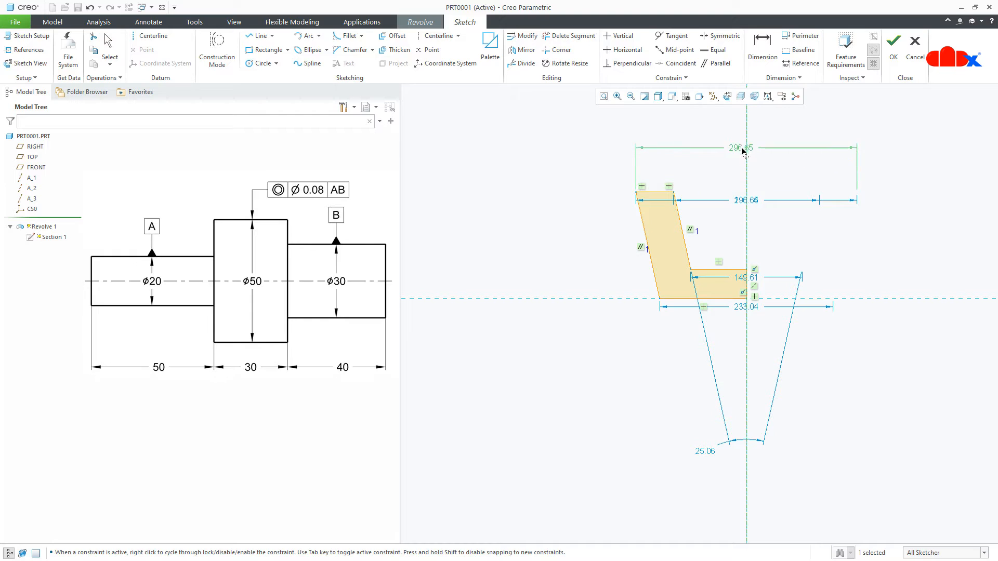
left_click_drag(745, 202, 745, 175)
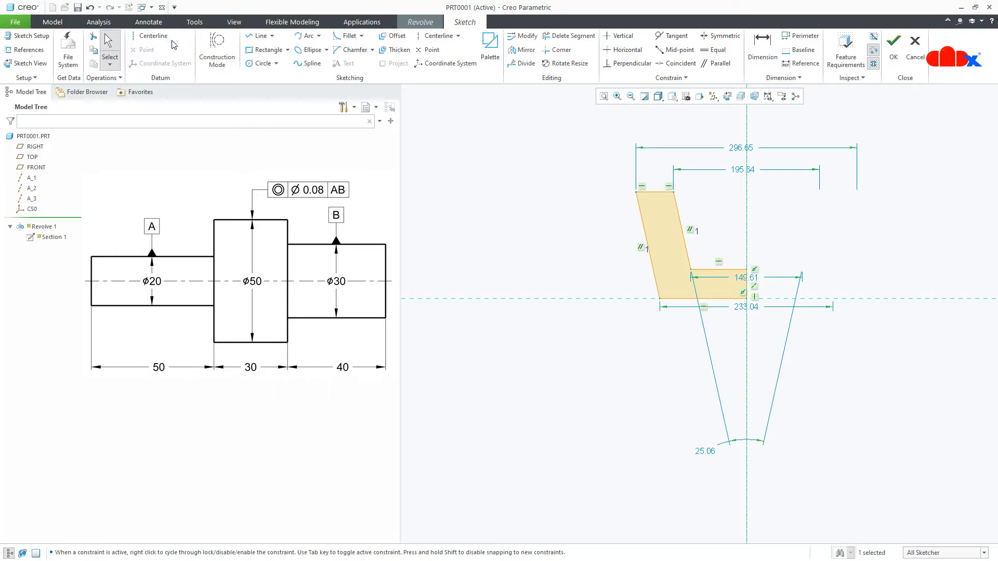
Delete the vertical datum centerline and add a sketching centerline along the vertical reference in its place
left_click(518, 225)
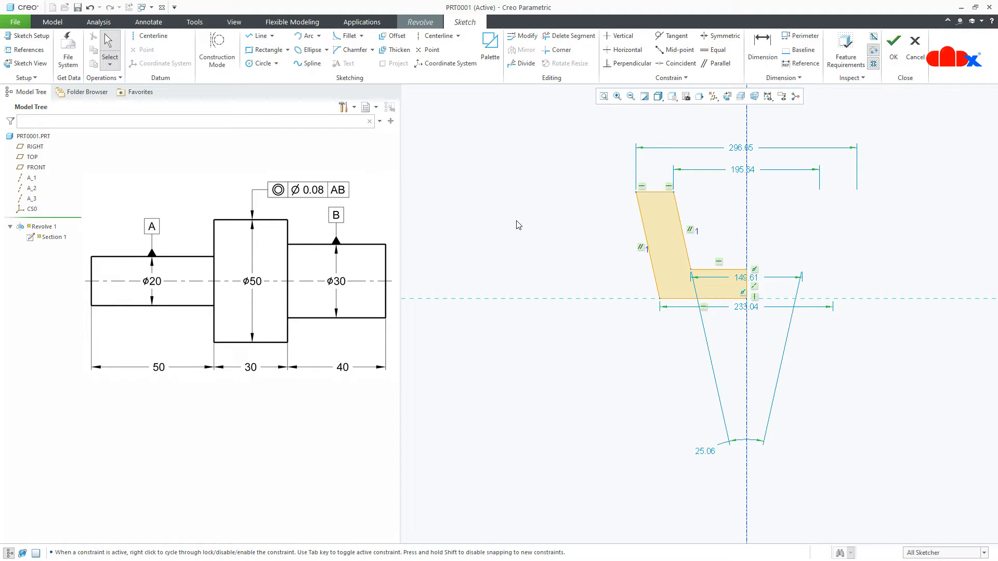
left_click(747, 232)
key("Delete")
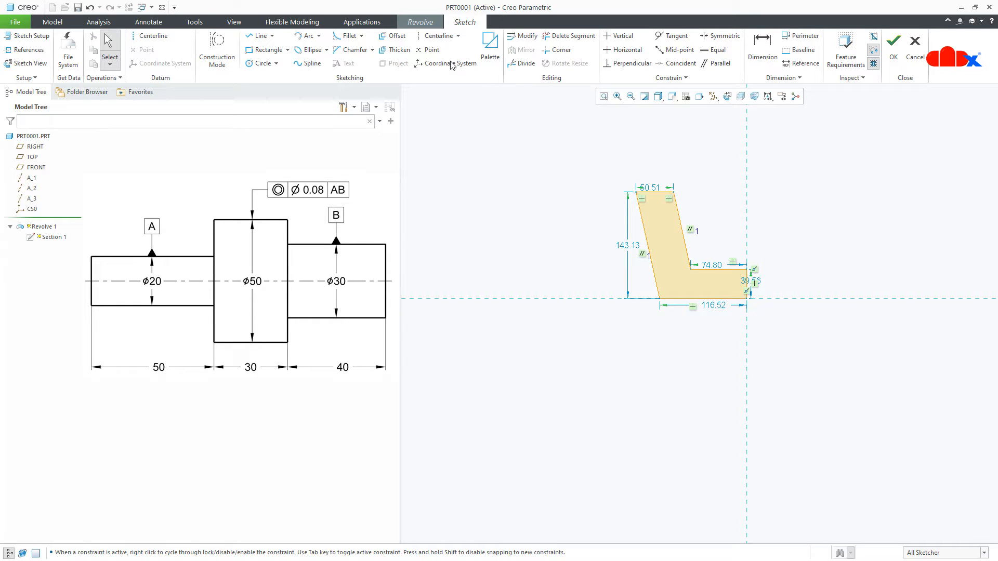
left_click(438, 35)
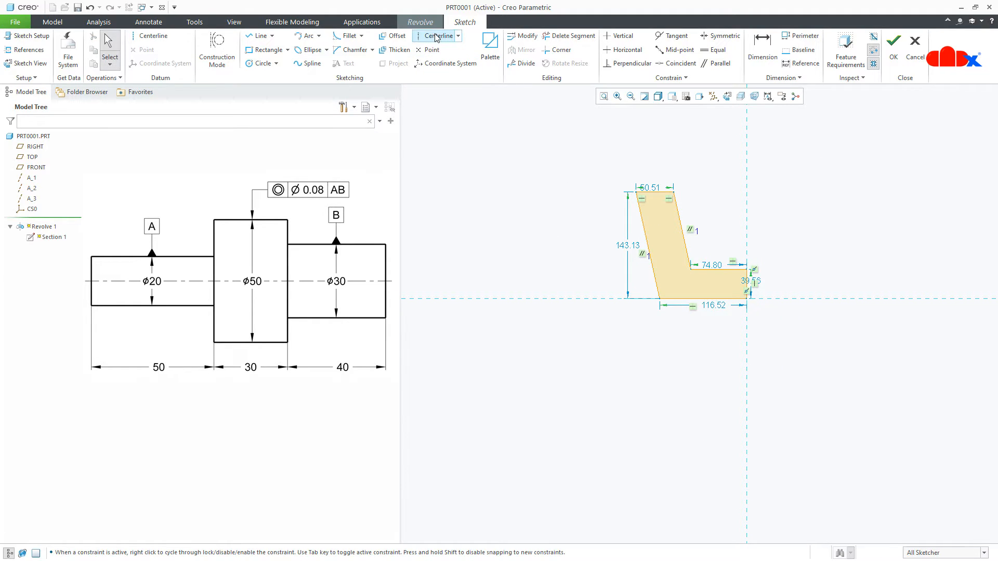
left_click(745, 208)
middle_click(796, 259)
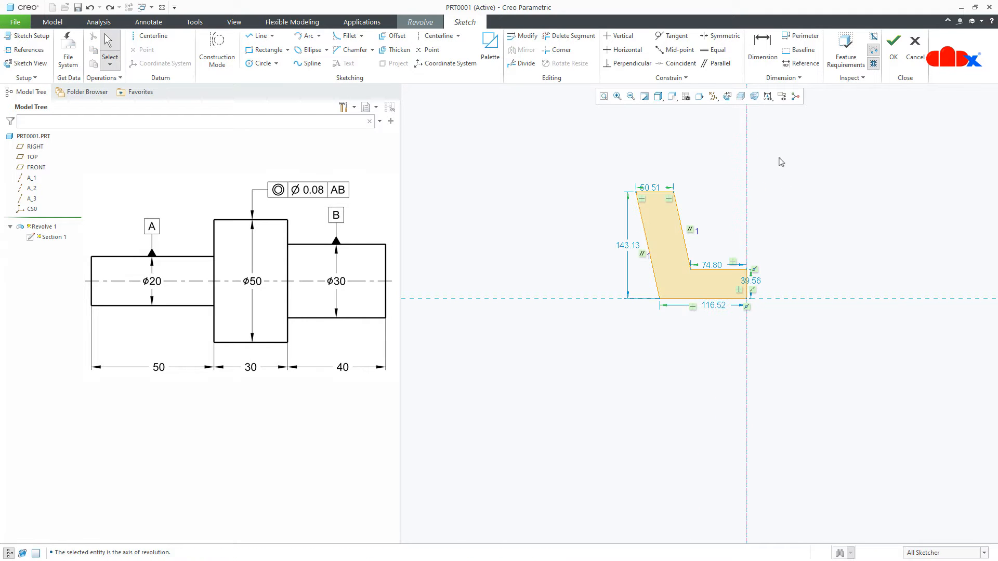
Dimension the diameters of the inner and outer top corners of the profile about the vertical centerline
left_click(762, 46)
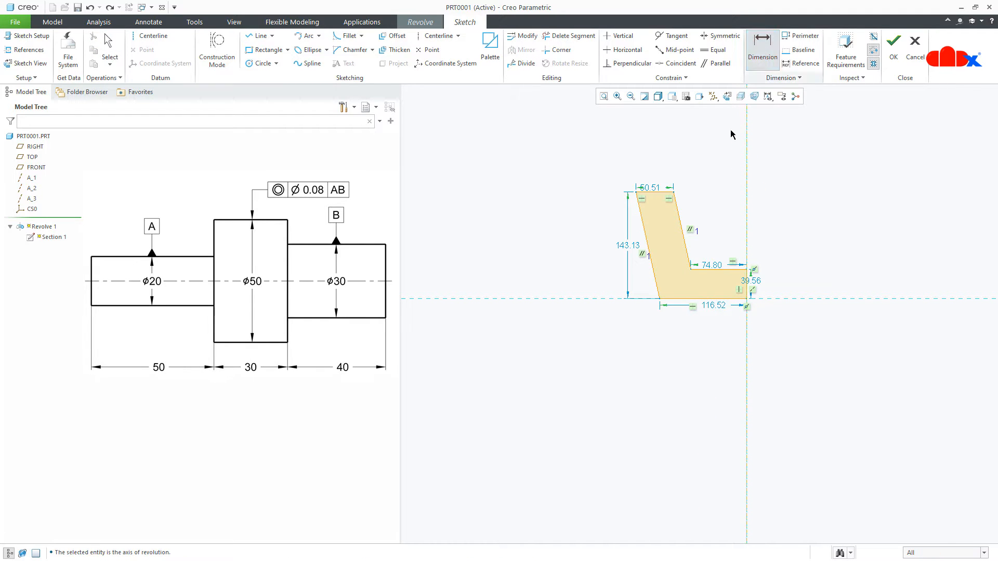
left_click(674, 195)
left_click(748, 199)
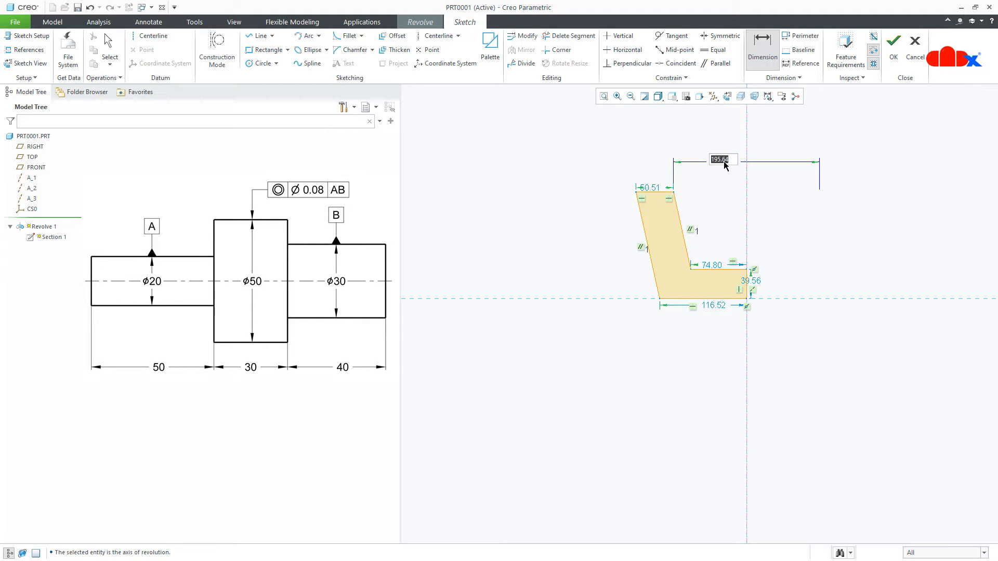
key("Return")
left_click(730, 167)
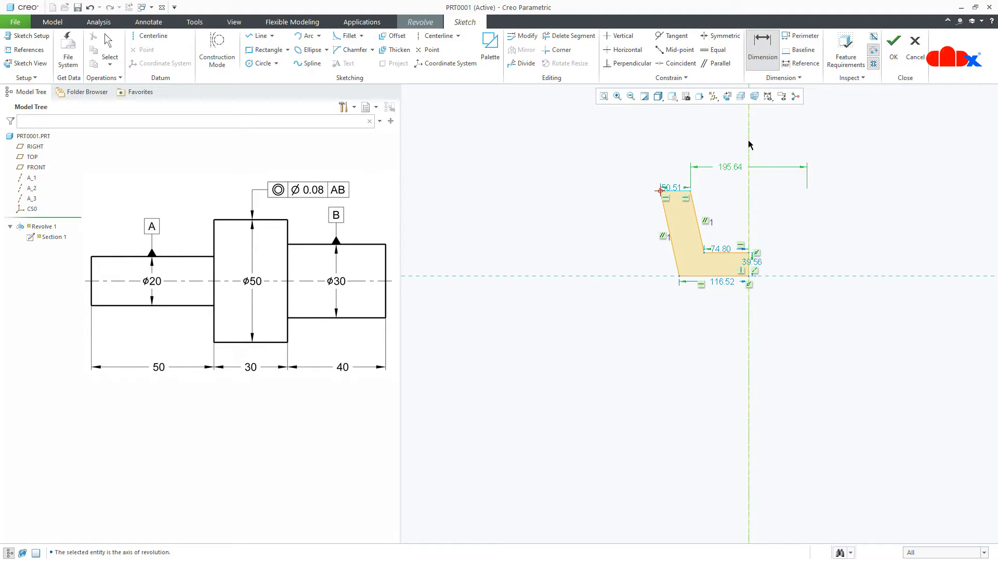
left_click(732, 141)
middle_click(720, 138)
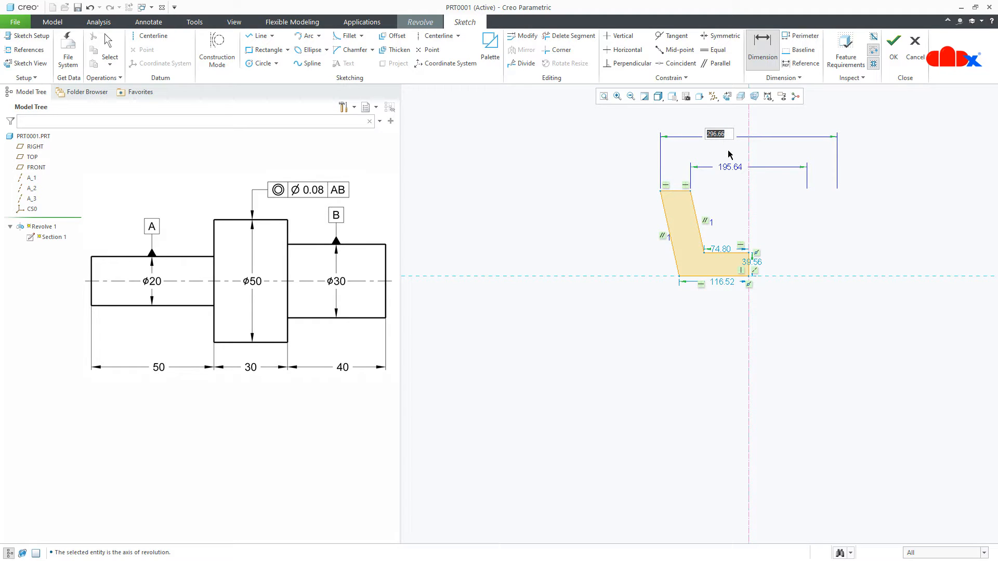
key("Return")
middle_click(751, 207)
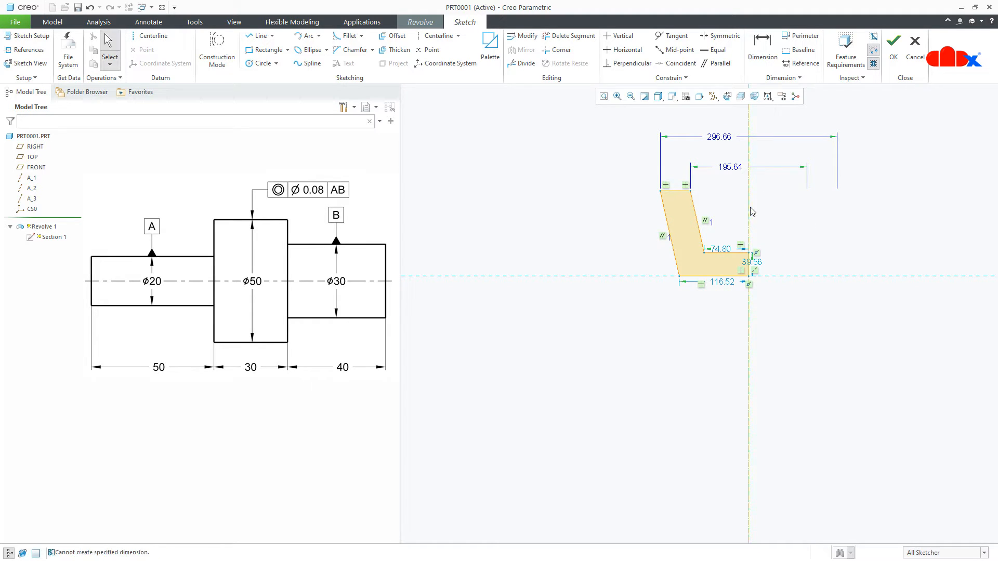
Undo the diameter dimensions with their sketching centerline, and add a datum centerline along the vertical reference
key("ctrl+z")
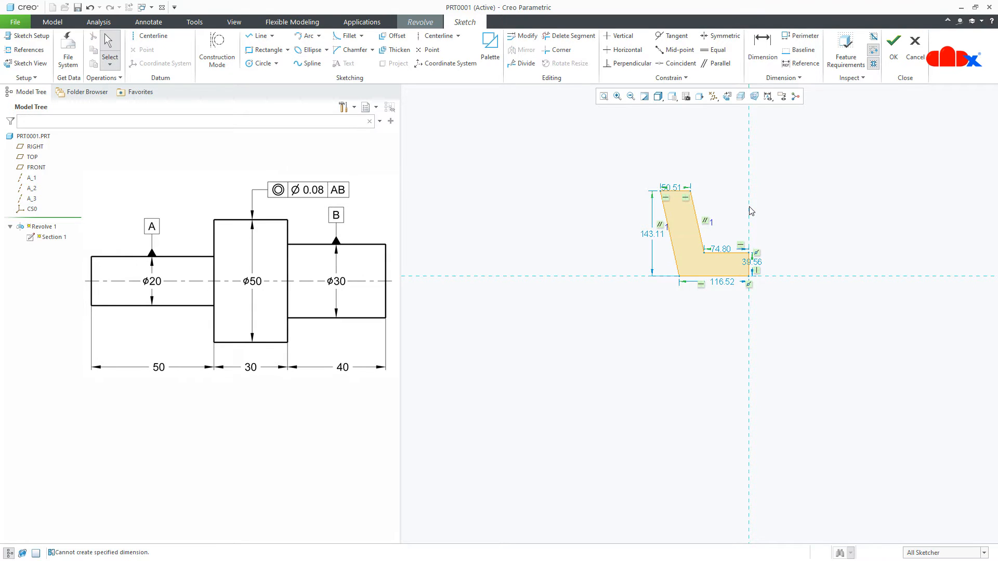
left_click(155, 35)
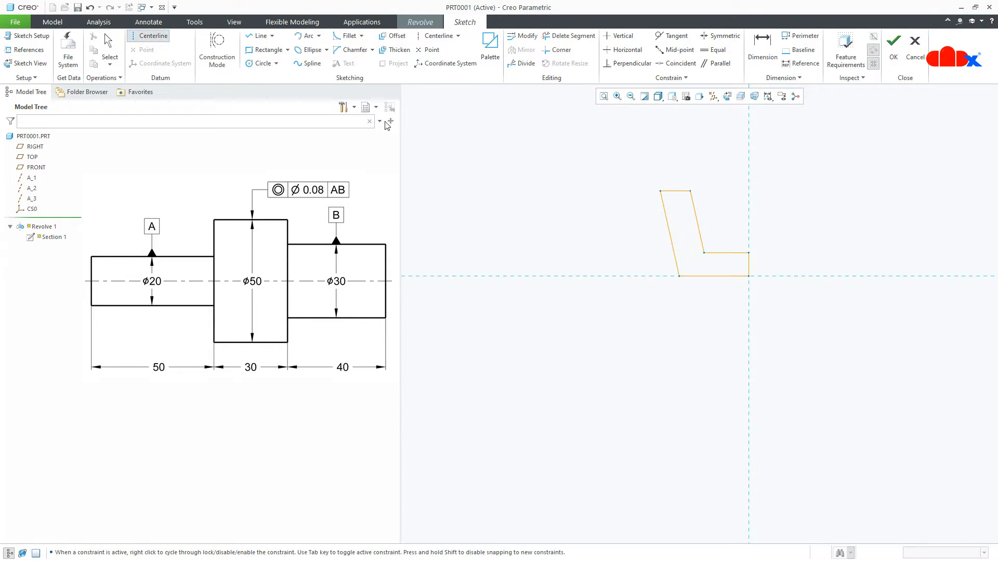
left_click(750, 185)
left_click(748, 227)
middle_click(813, 253)
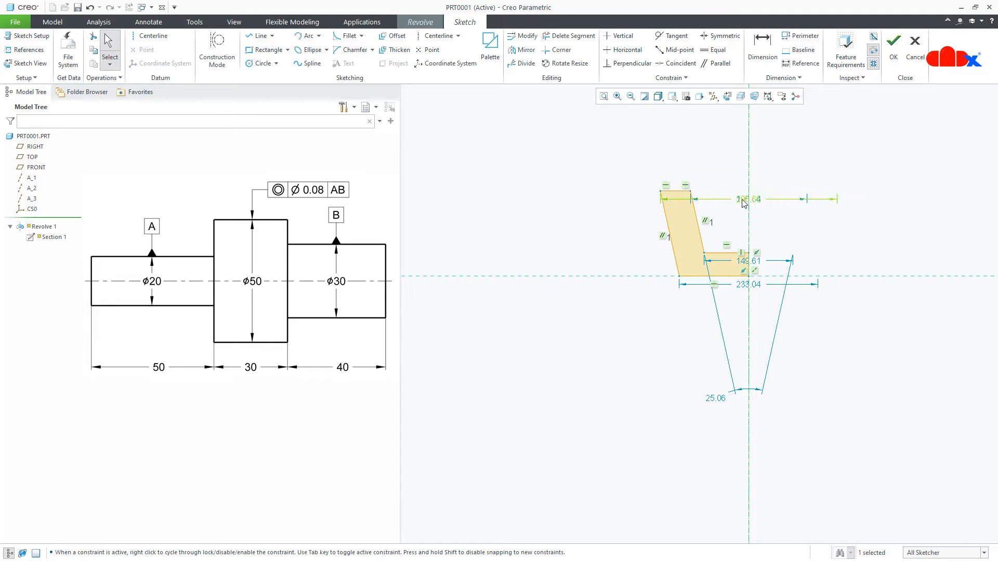
Space the two overlapping upper diameter dimensions apart above the profile, with the outer one highest
left_click_drag(744, 202, 742, 136)
left_click_drag(744, 201, 746, 154)
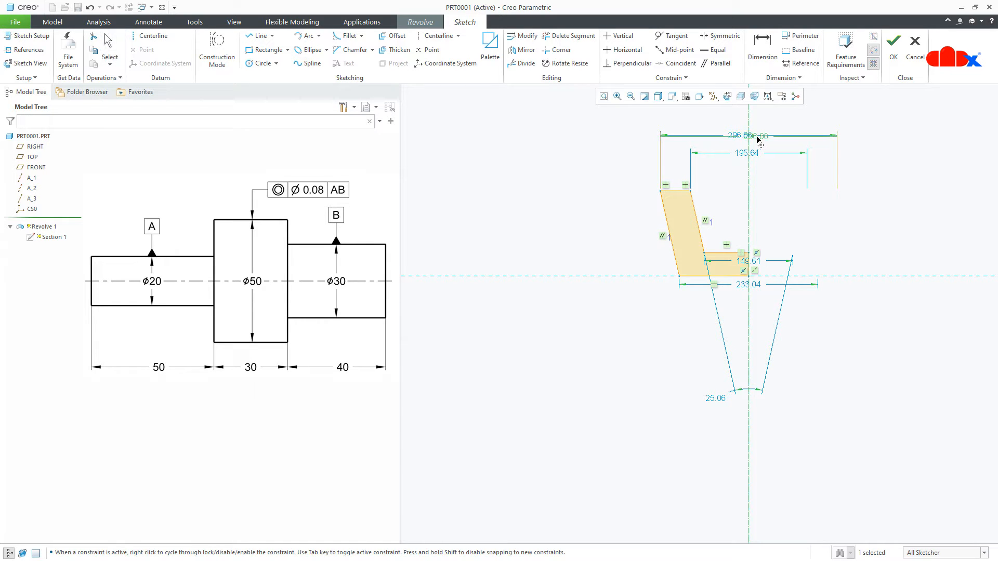
left_click(774, 187)
Move the outer base diameter dimension well below the profile and set it to 230
left_click_drag(750, 287, 752, 416)
double_click(756, 421)
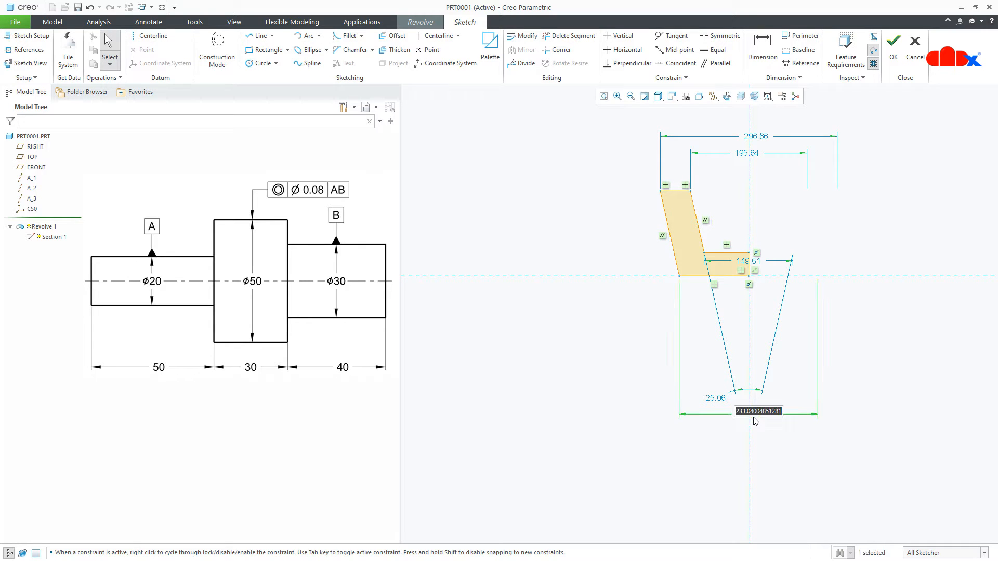
type("230")
key("Return")
left_click(780, 438)
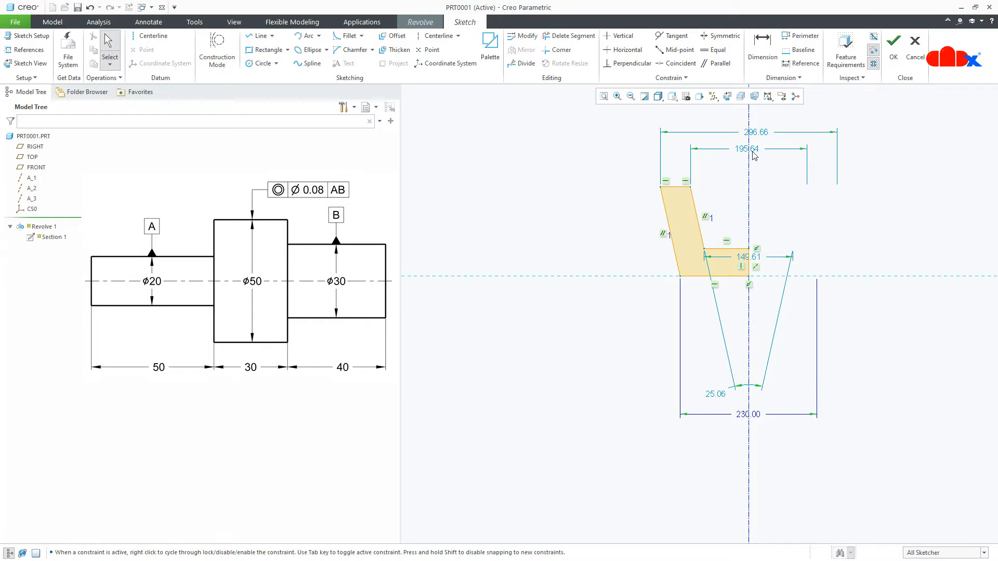
Make the outer upper diameter dimension strong and set the inner upper diameter to 200
left_click(756, 134)
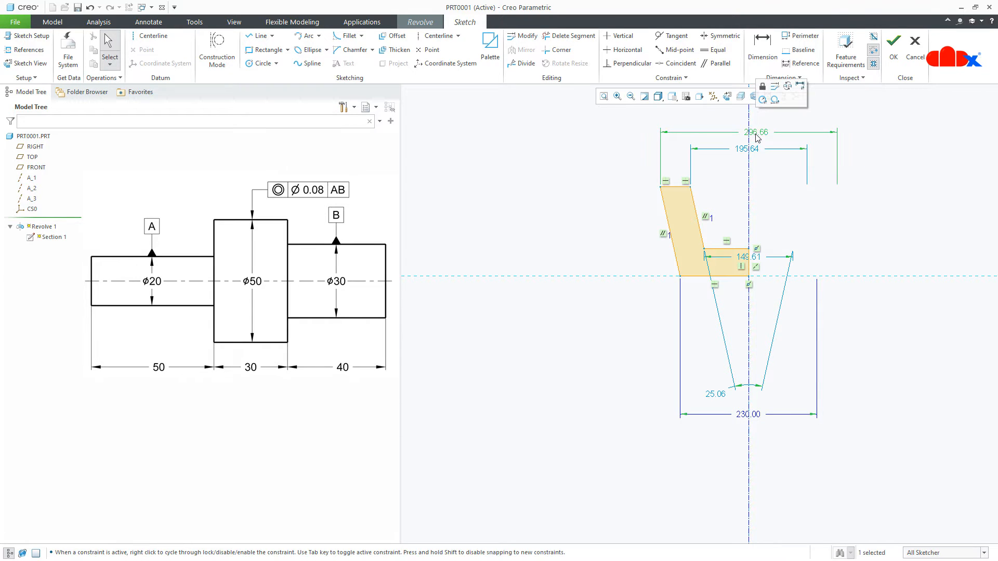
left_click(800, 85)
left_click(879, 188)
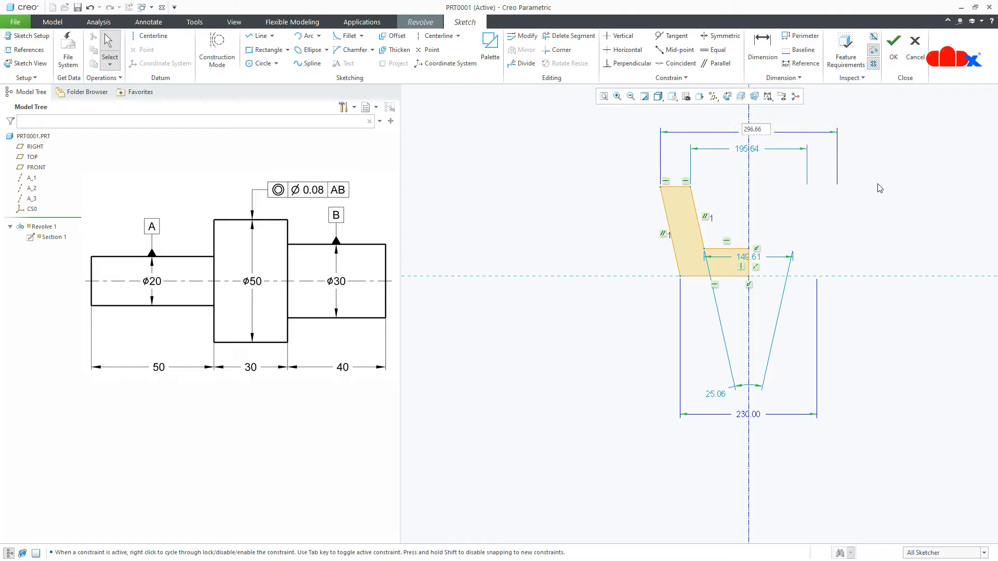
double_click(750, 149)
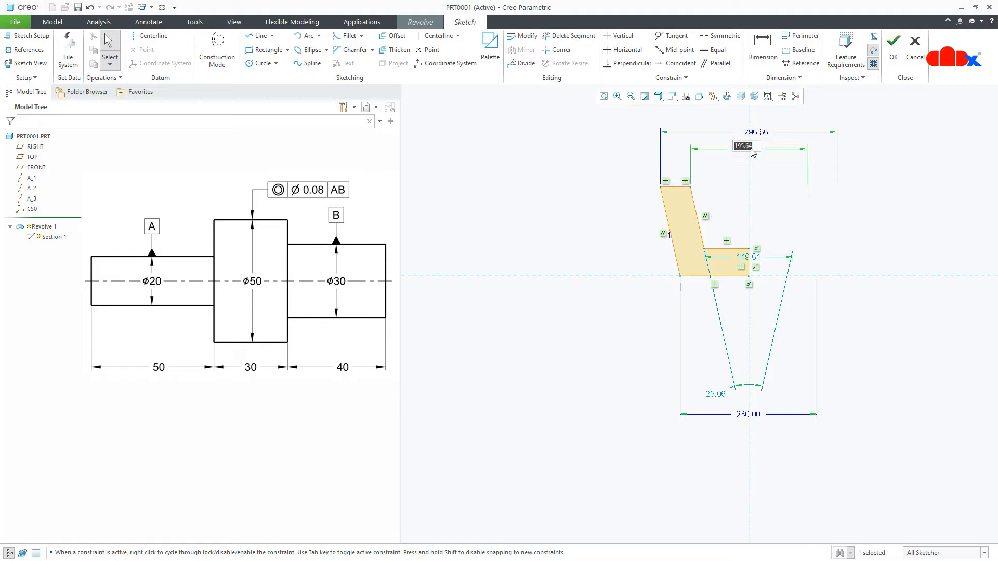
type("200")
key("Return")
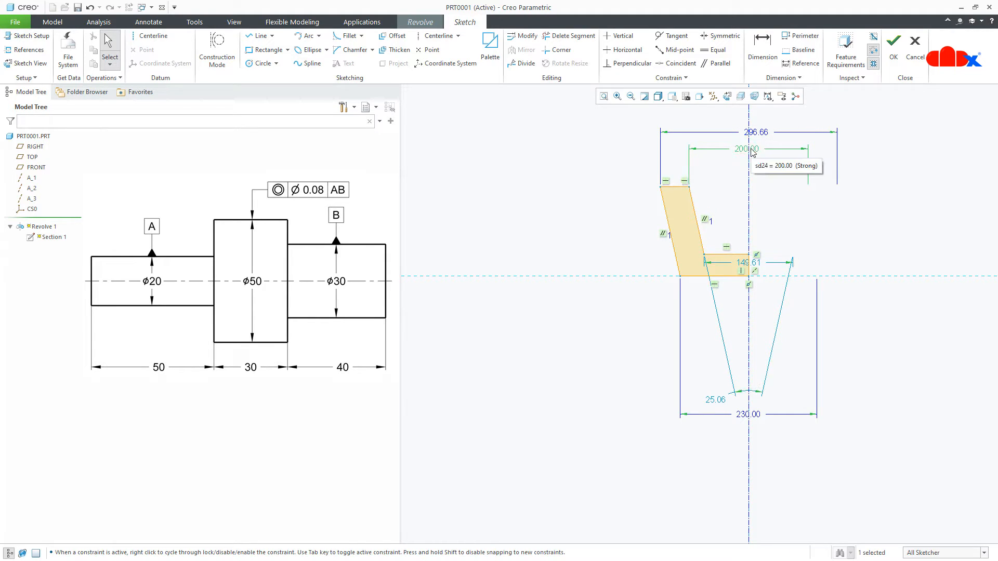
Move the inner lower diameter and angle dimensions clear below the profile, and set the angle to 25 degrees
left_click_drag(746, 267, 743, 404)
left_click_drag(732, 362, 745, 317)
double_click(746, 318)
type("25")
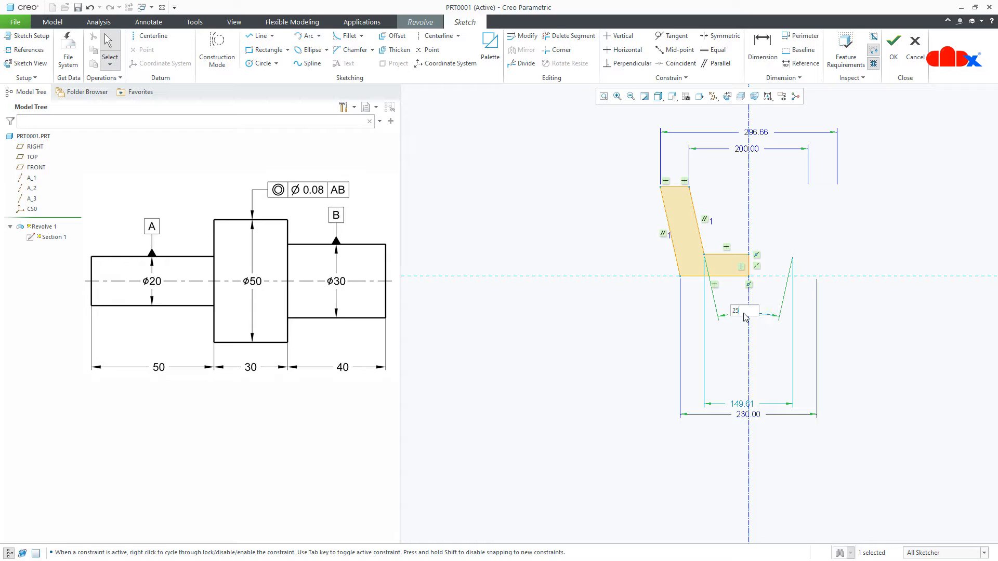
key("Return")
Set the inner lower diameter to 150 and space the two lower diameter dimensions closer beneath the angle dimension
double_click(742, 404)
type("150")
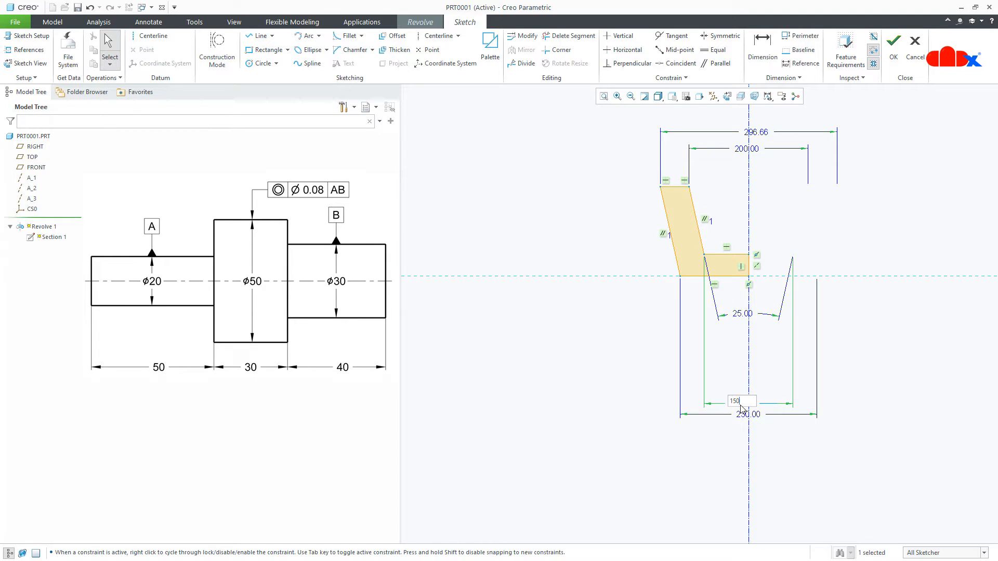
key("Return")
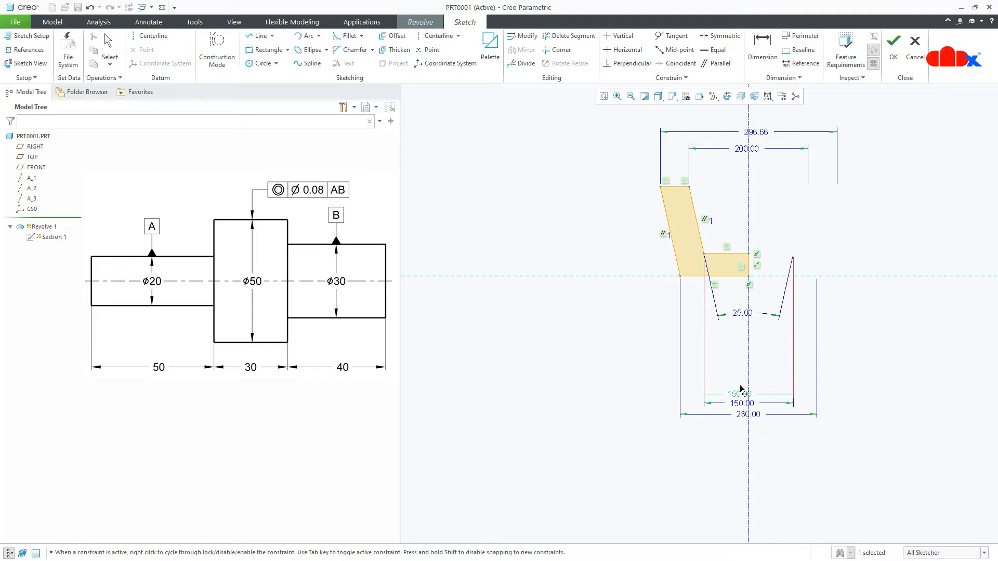
left_click_drag(740, 385, 739, 345)
left_click_drag(745, 415, 741, 369)
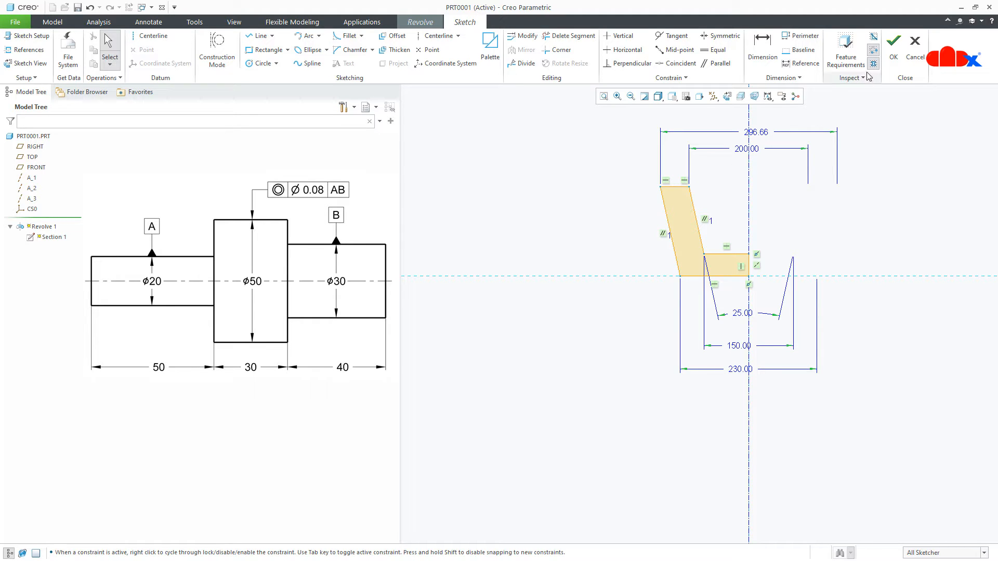
Finish the sketch, accept the 360° solid revolve, and show the part in the default orientation
left_click(891, 44)
middle_click_drag(842, 167, 837, 223)
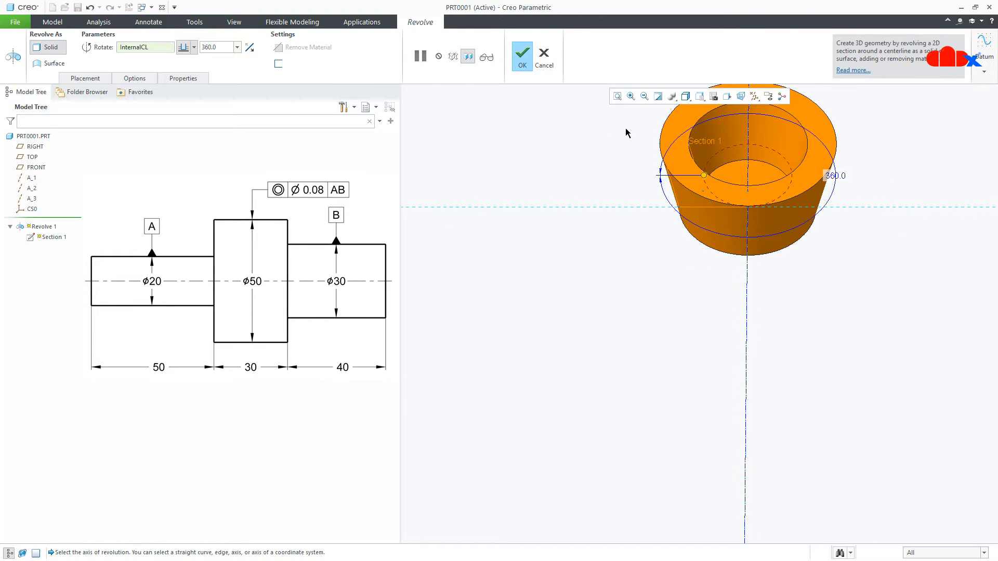
left_click(522, 57)
key("ctrl+d")
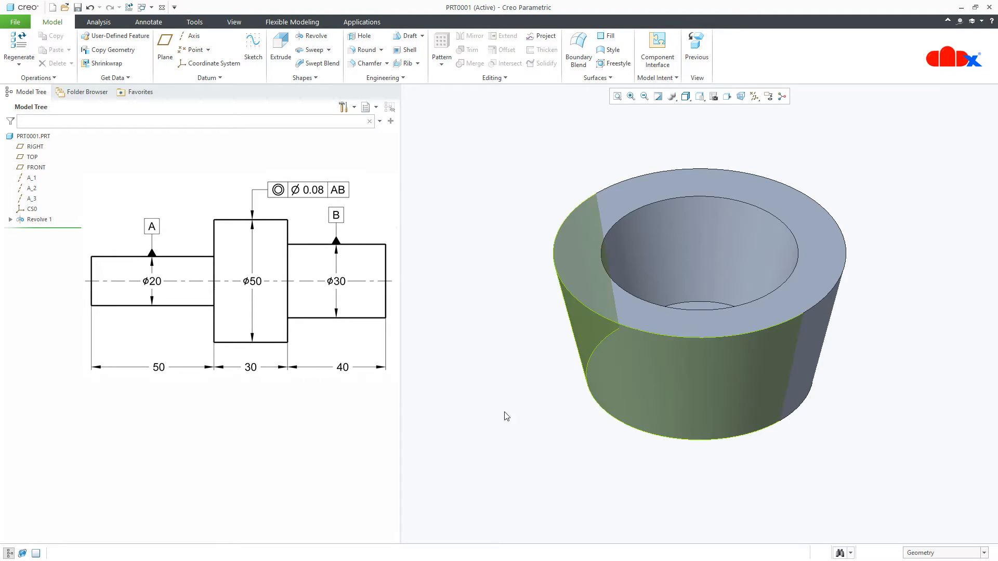
left_click(37, 220)
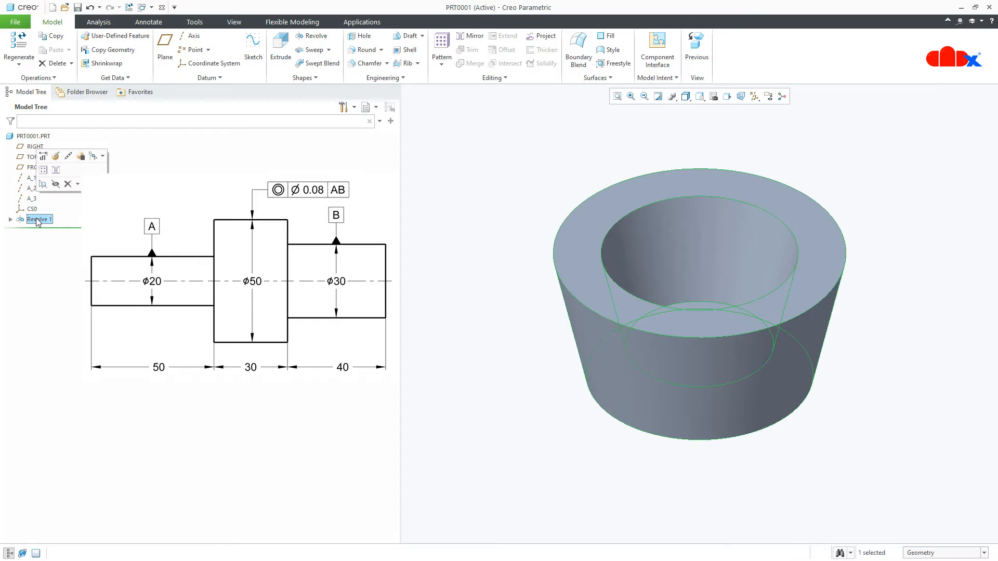
left_click(56, 156)
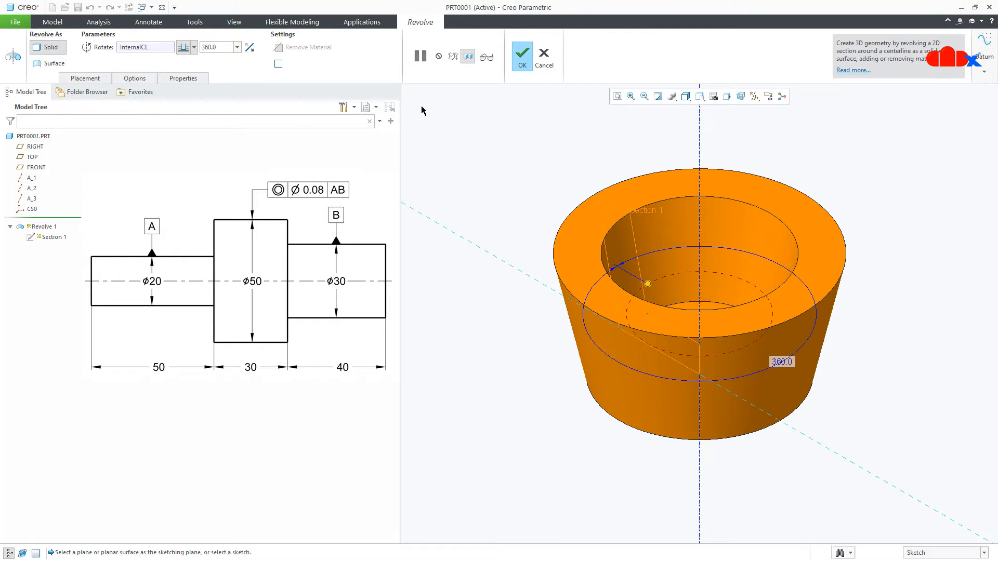
left_click(545, 63)
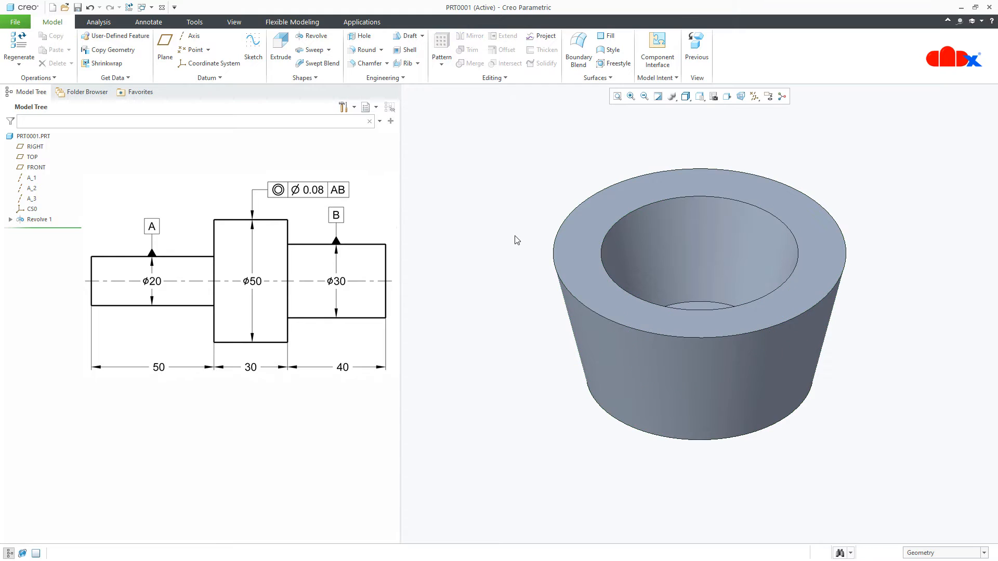
Edit the definition of the revolve from its outer face and open its internal sketch, refitted in 2D orientation
left_click(618, 364)
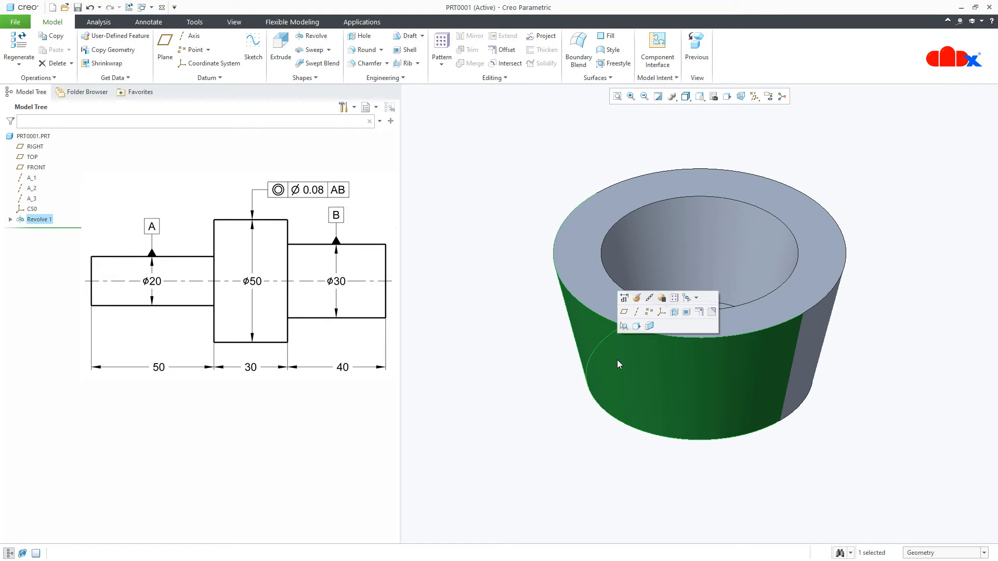
left_click(637, 298)
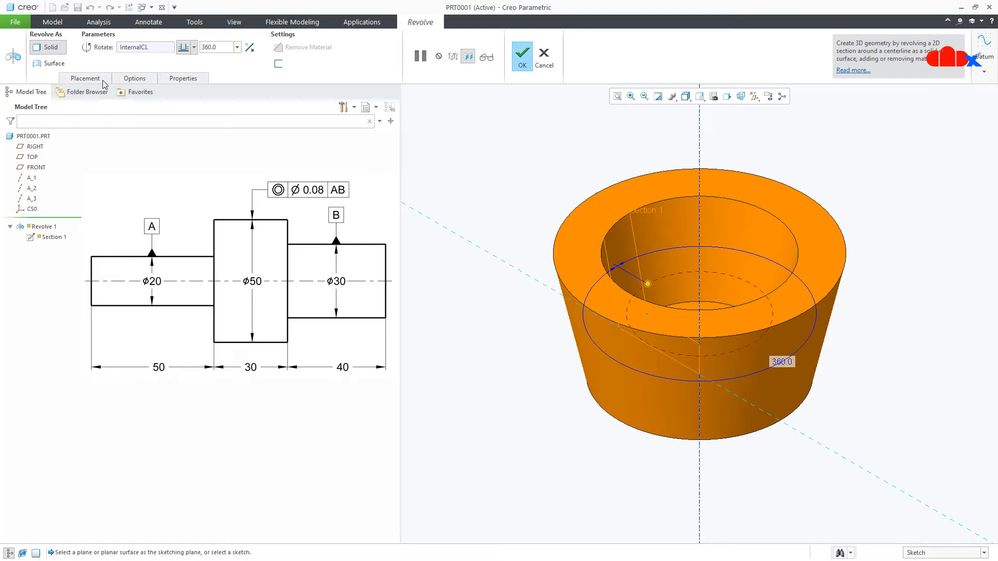
left_click(103, 82)
left_click(146, 119)
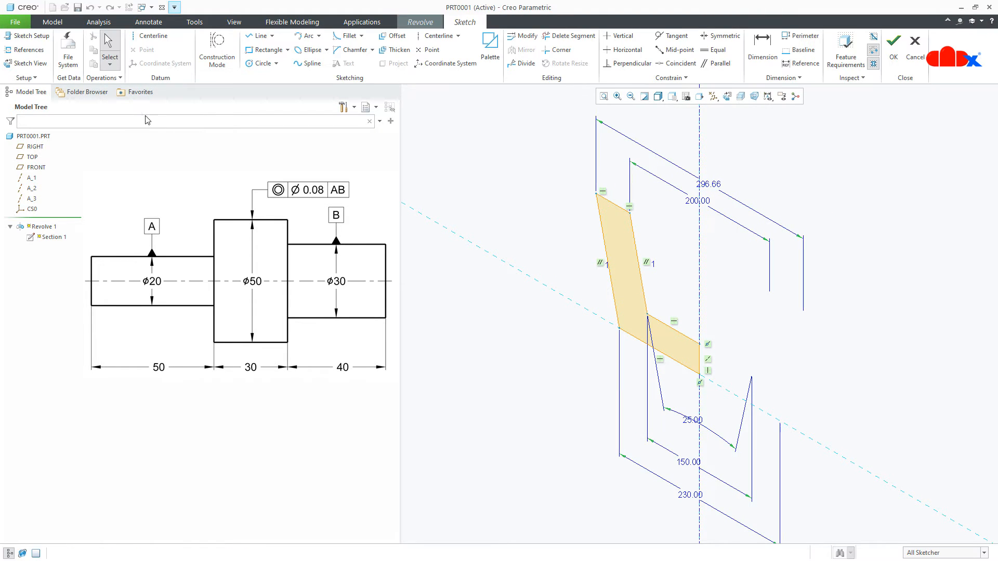
left_click(727, 96)
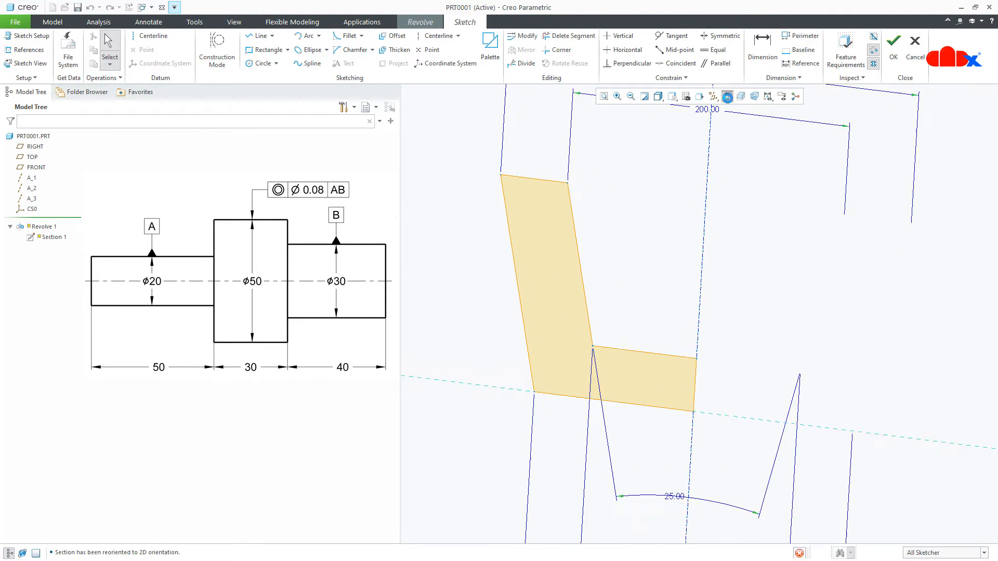
left_click(604, 98)
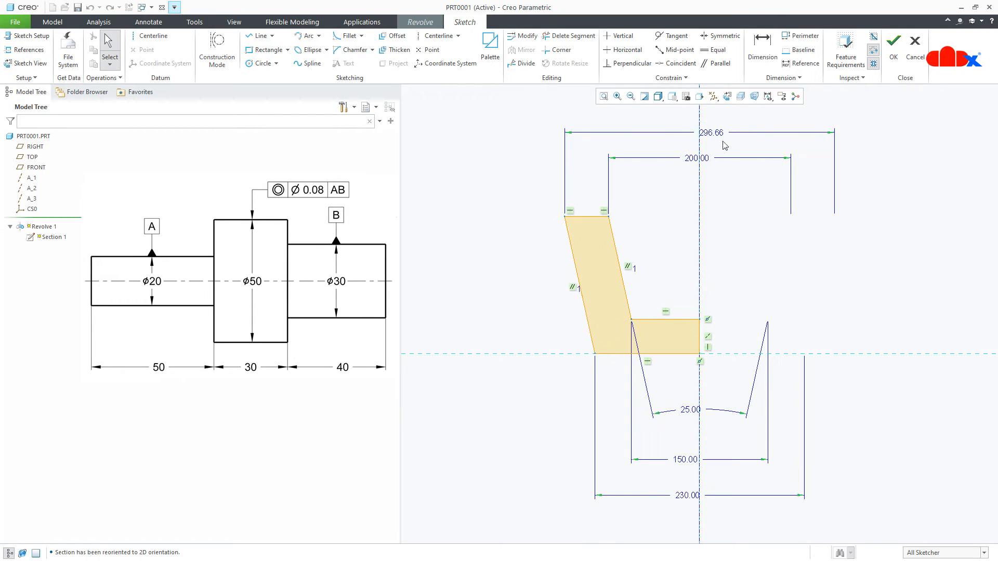
Set the outer upper diameter of the profile to 300
double_click(719, 136)
type("300")
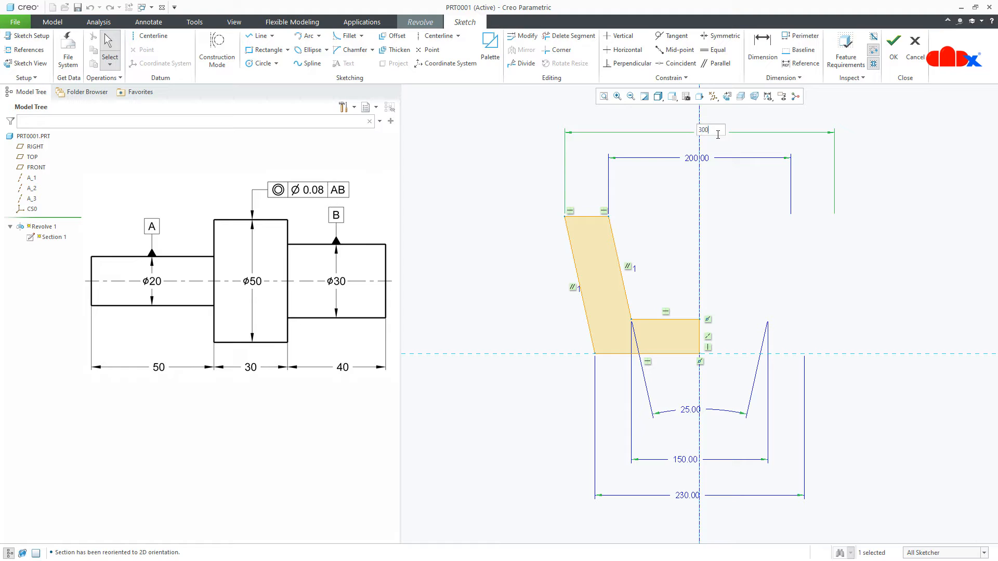
key("Return")
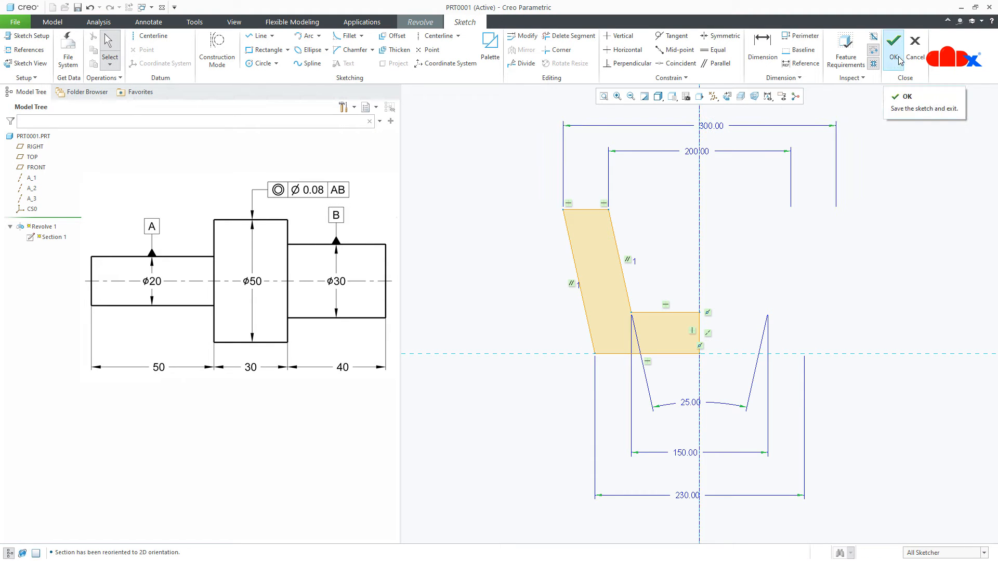
Save the sketch and reopen the revolve's internal section for editing
left_click(895, 49)
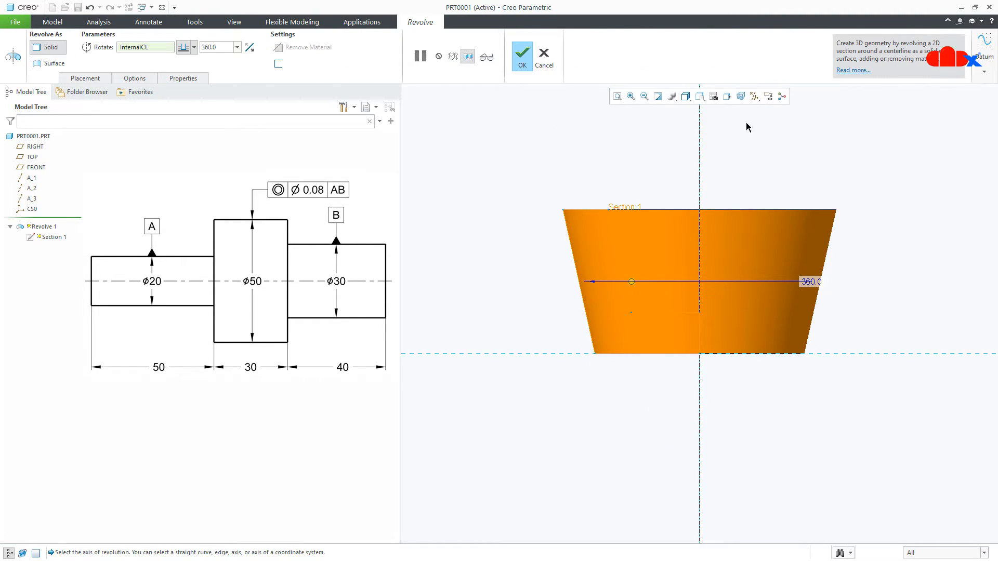
left_click(98, 80)
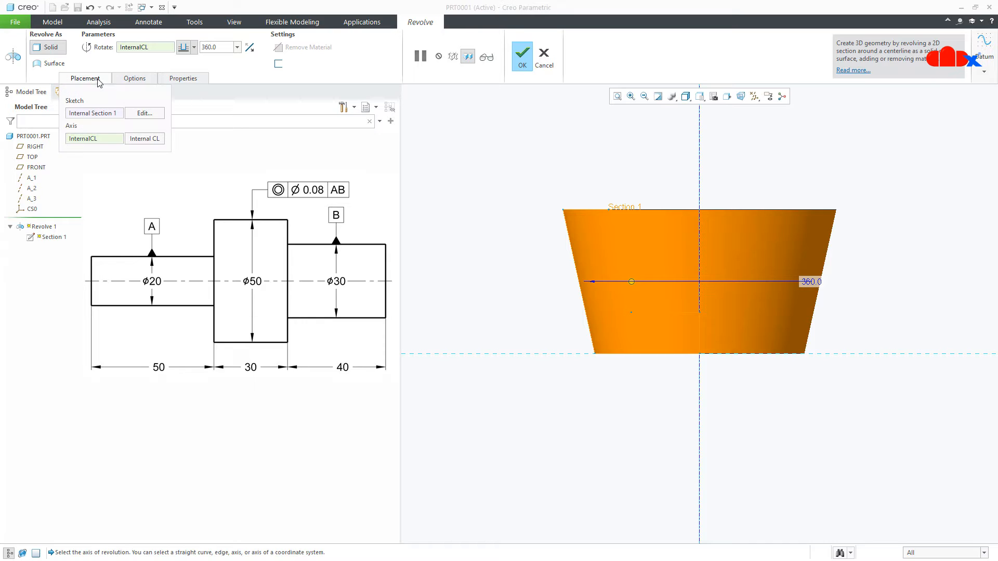
left_click(144, 114)
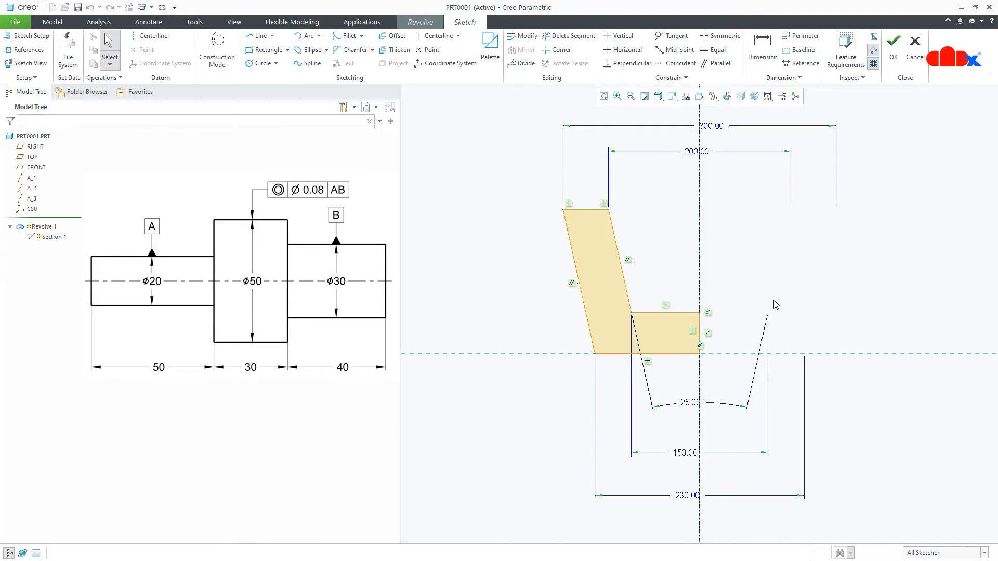
Delete the profile's short vertical line that lies on the centerline
scroll(775, 304, "up", 2)
left_click(659, 345)
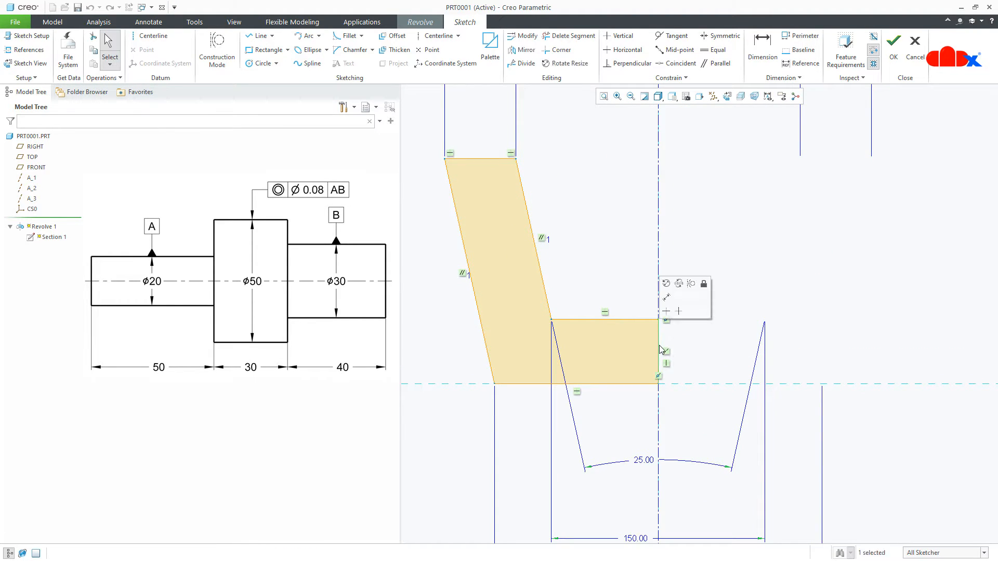
key("Delete")
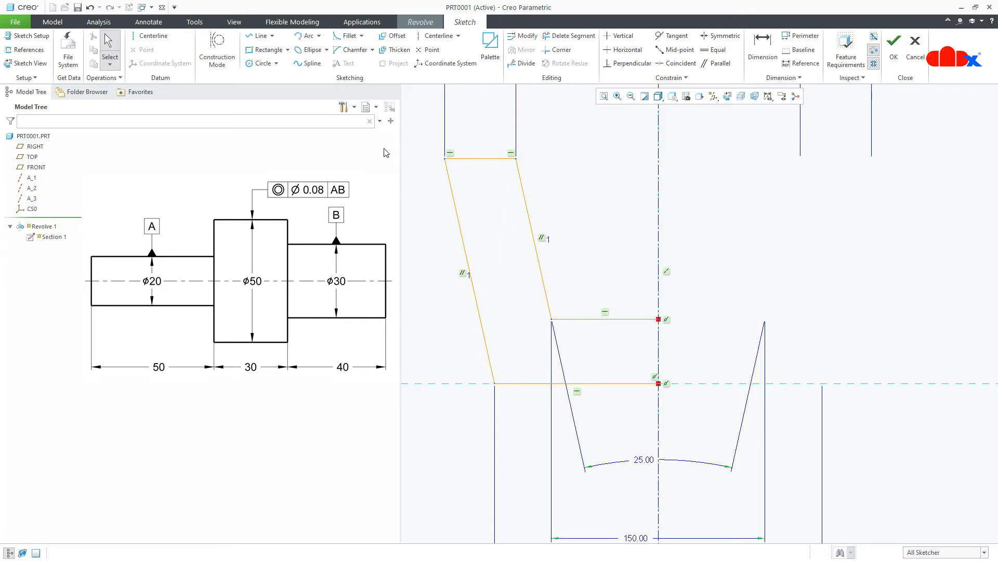
Draw a vertical line between the base's horizontal edges at a diameter of about 58.5 and trim the edge segments between it and the centerline
left_click(258, 35)
left_click(615, 319)
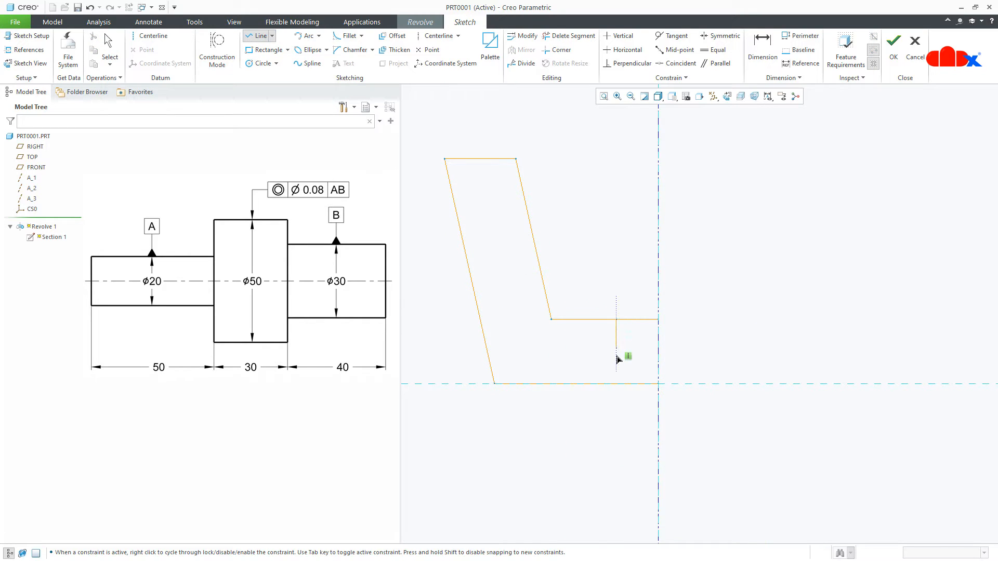
left_click(616, 384)
middle_click(632, 373)
middle_click(633, 373)
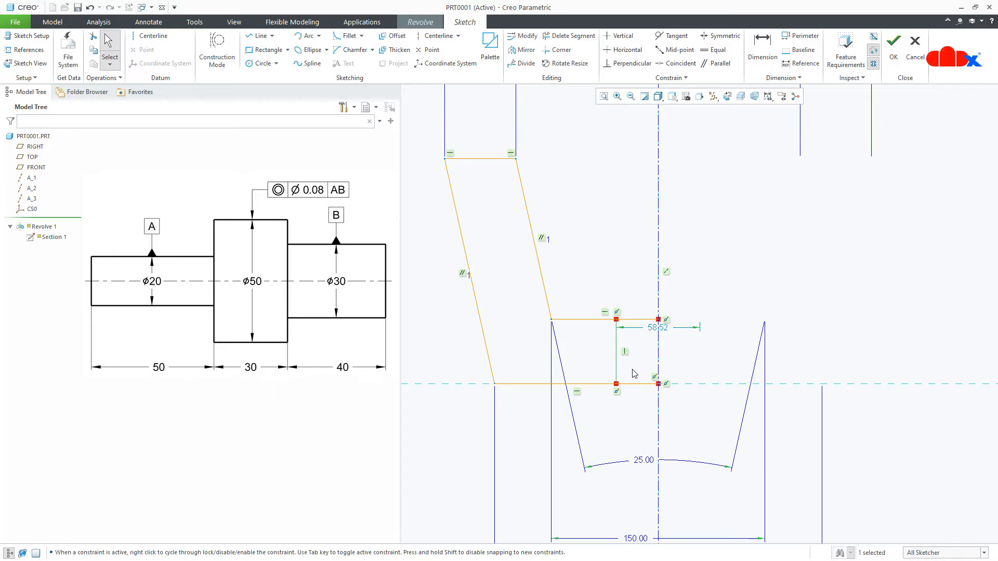
left_click(569, 35)
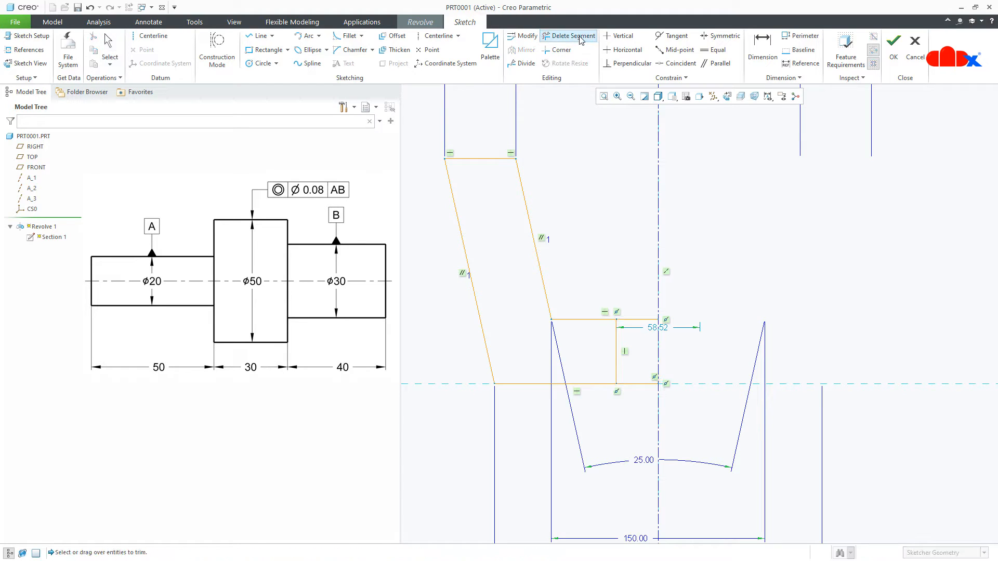
left_click_drag(641, 268, 640, 421)
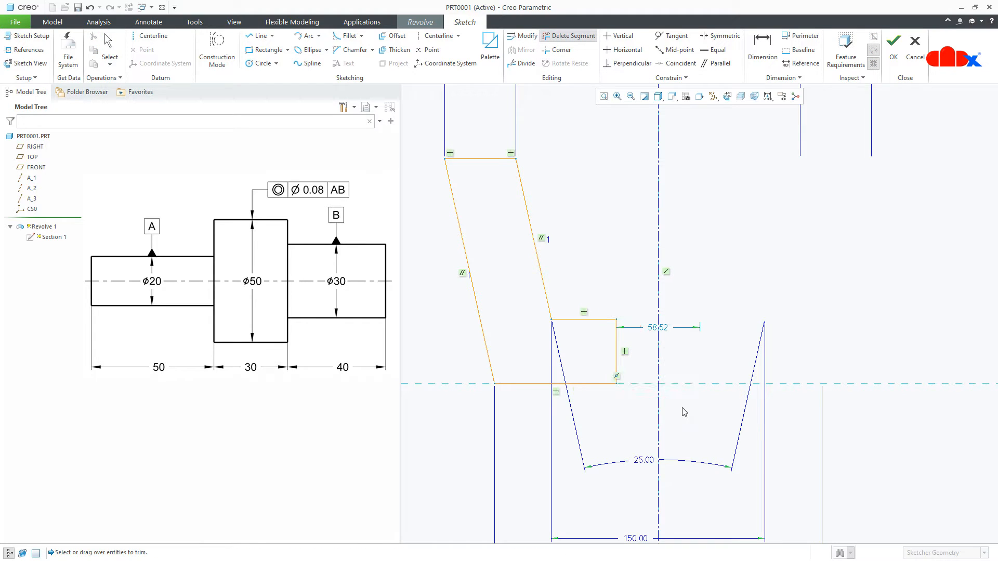
middle_click(713, 414)
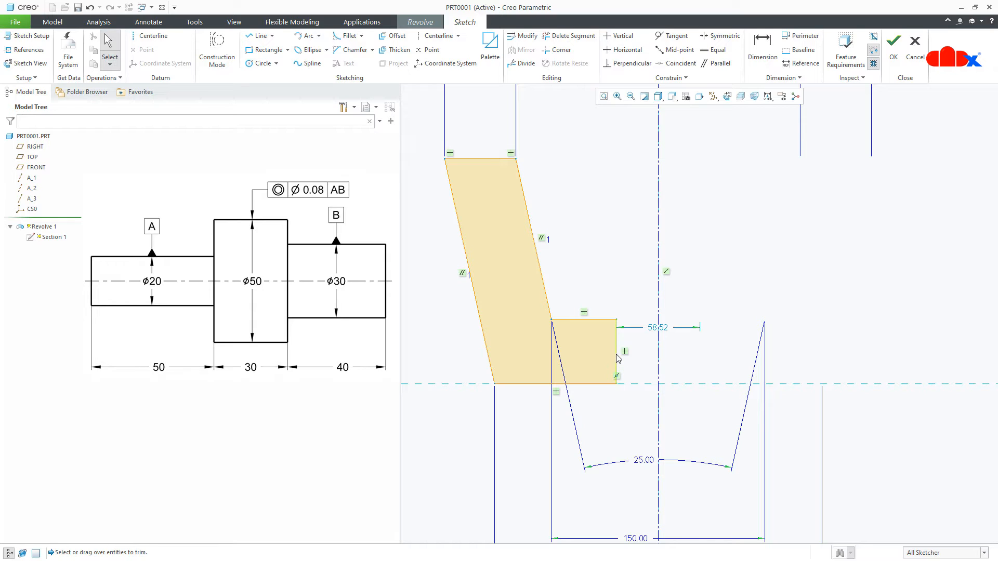
Set the diameter dimension of the new inner vertical line to 60
double_click(666, 332)
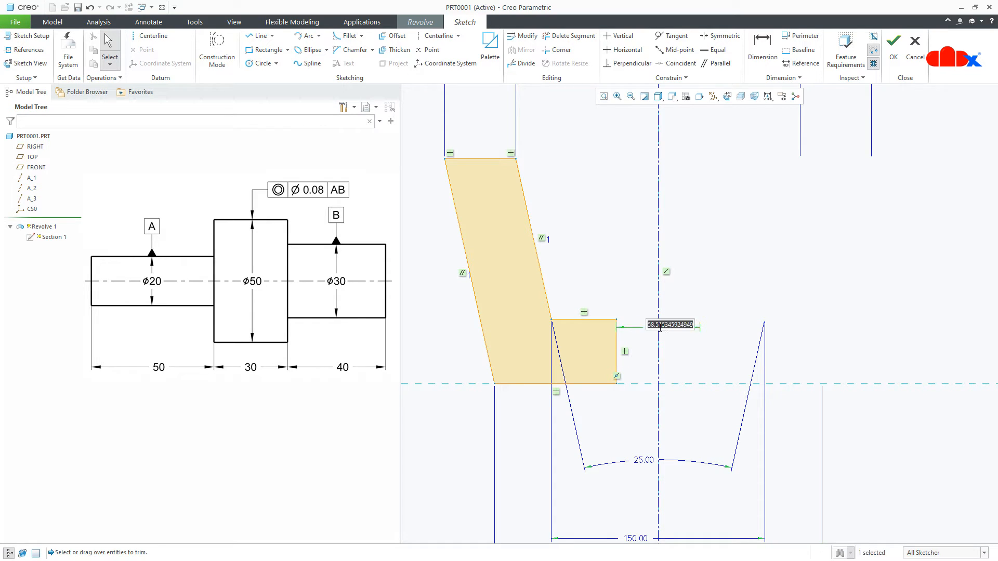
type("60")
key("Return")
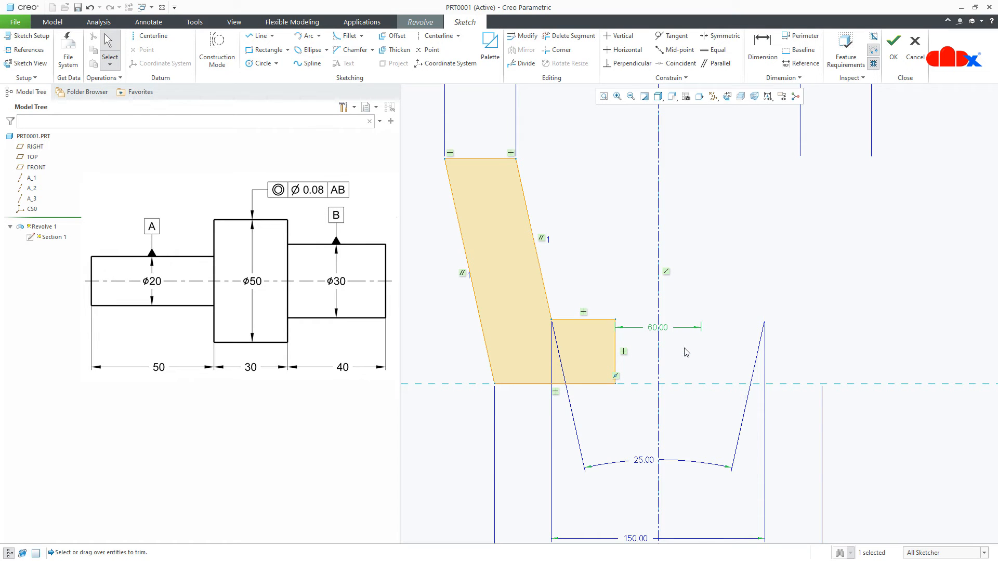
Finish the sketch, accept the redefined revolve with its central hole, and show the part in the default orientation
right_click(686, 352)
left_click(708, 448)
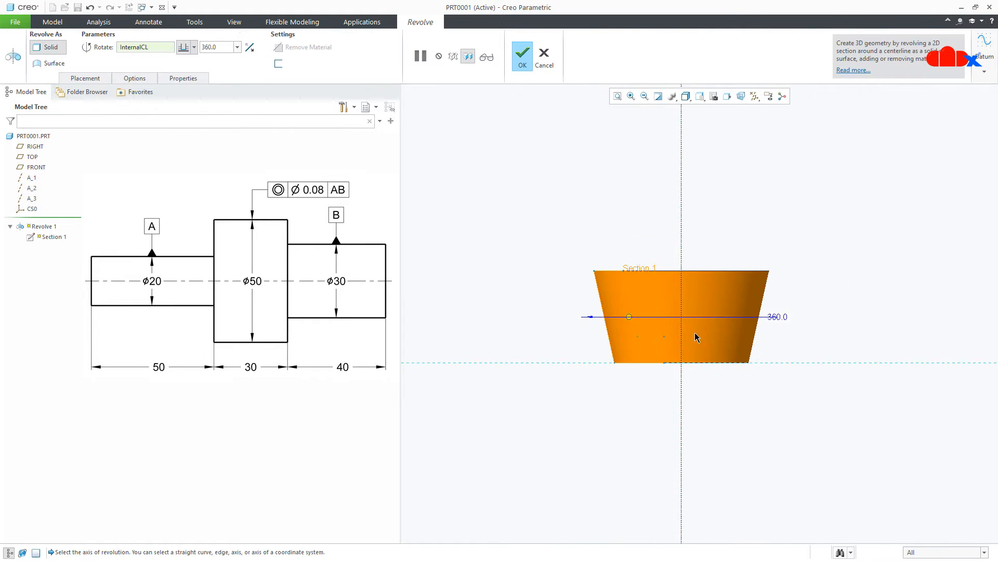
middle_click_drag(689, 330, 683, 396)
scroll(677, 291, "down", 5)
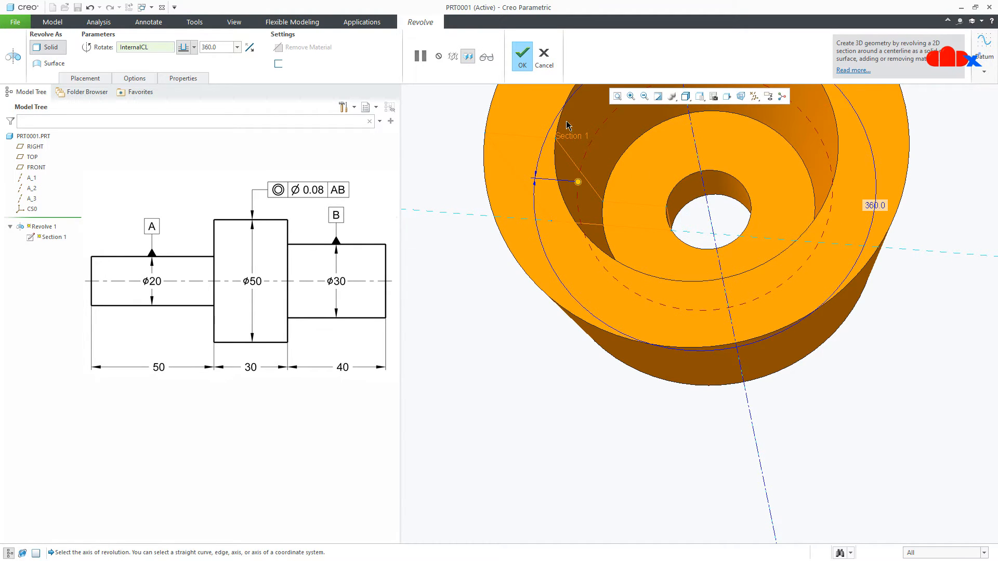
left_click(522, 54)
left_click(697, 468)
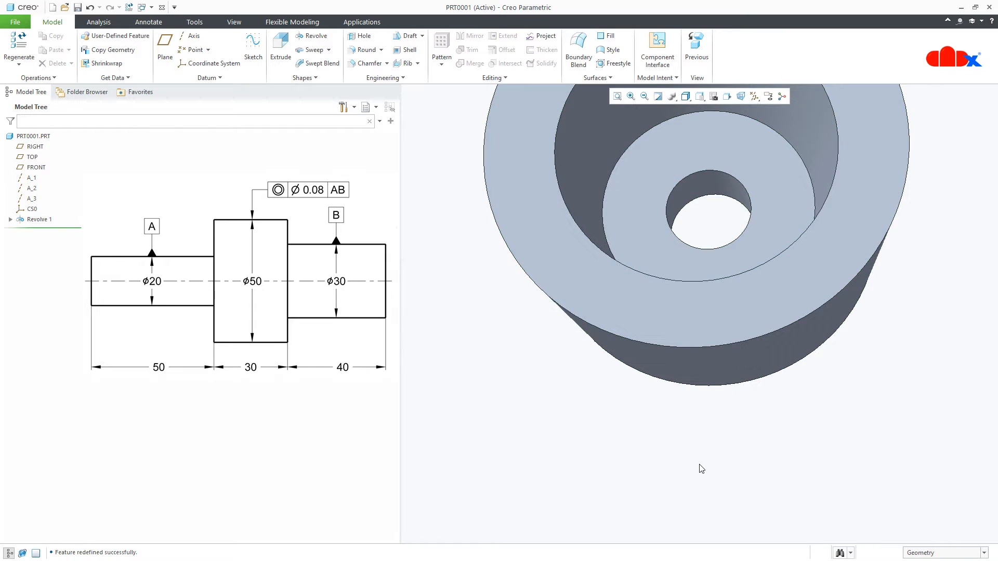
key("ctrl+d")
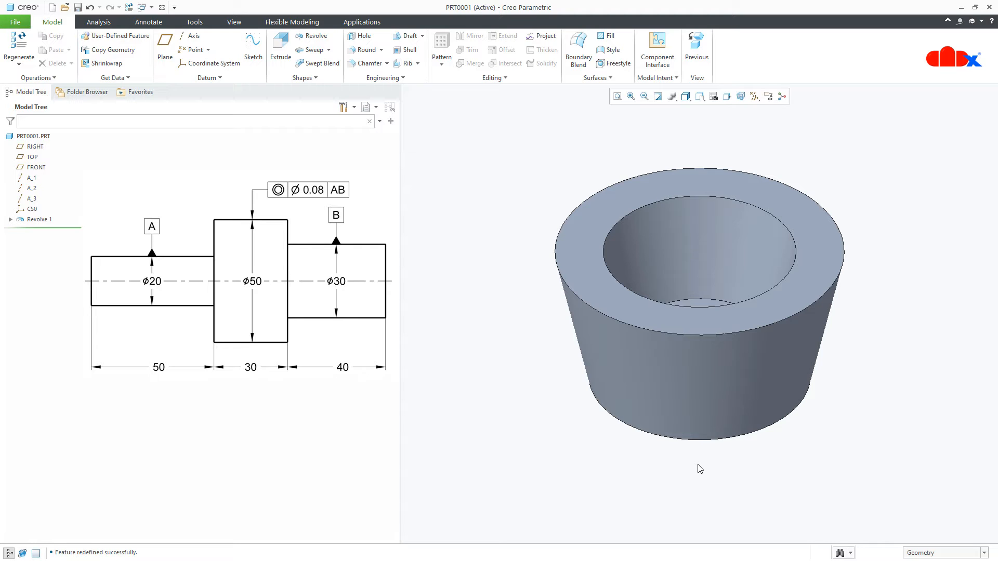
Delete the revolve feature and the three datum axes A_1, A_2 and A_3 from the part
left_click(38, 220)
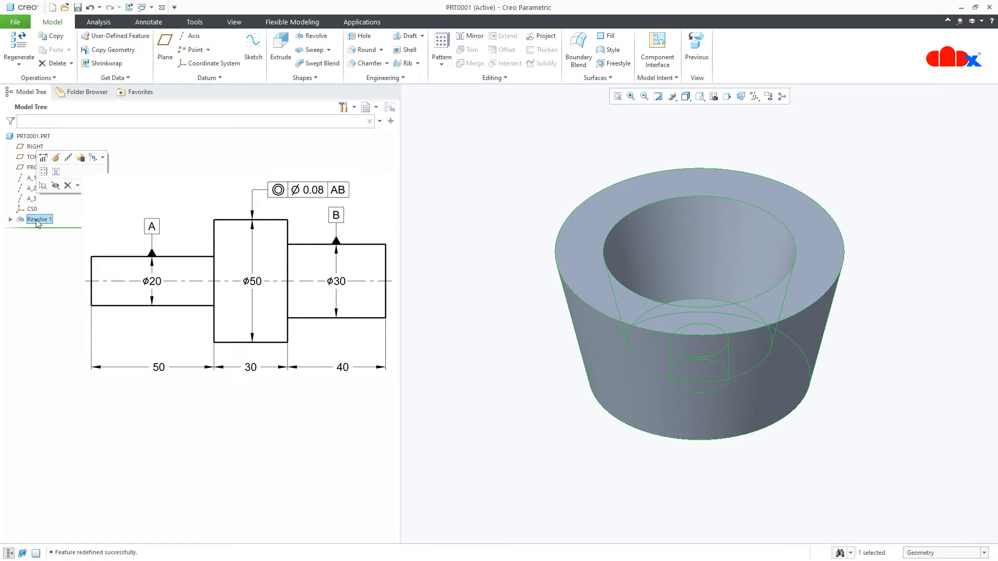
left_click(68, 185)
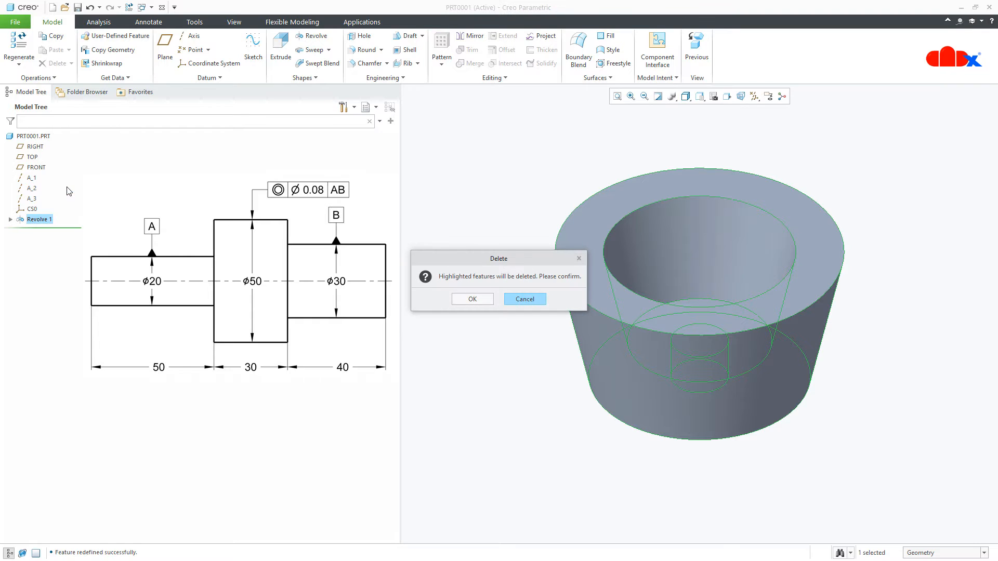
left_click(471, 299)
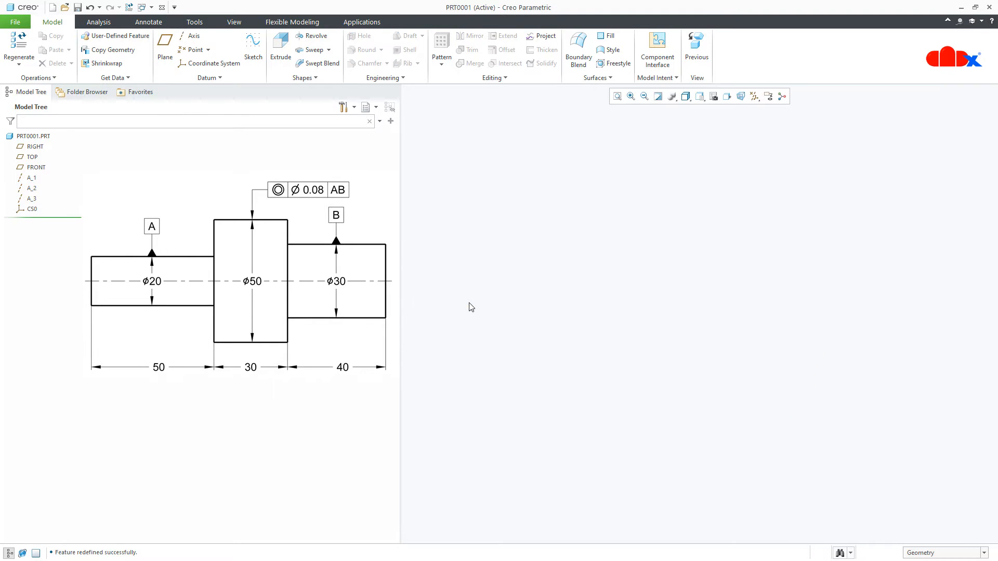
left_click(29, 199)
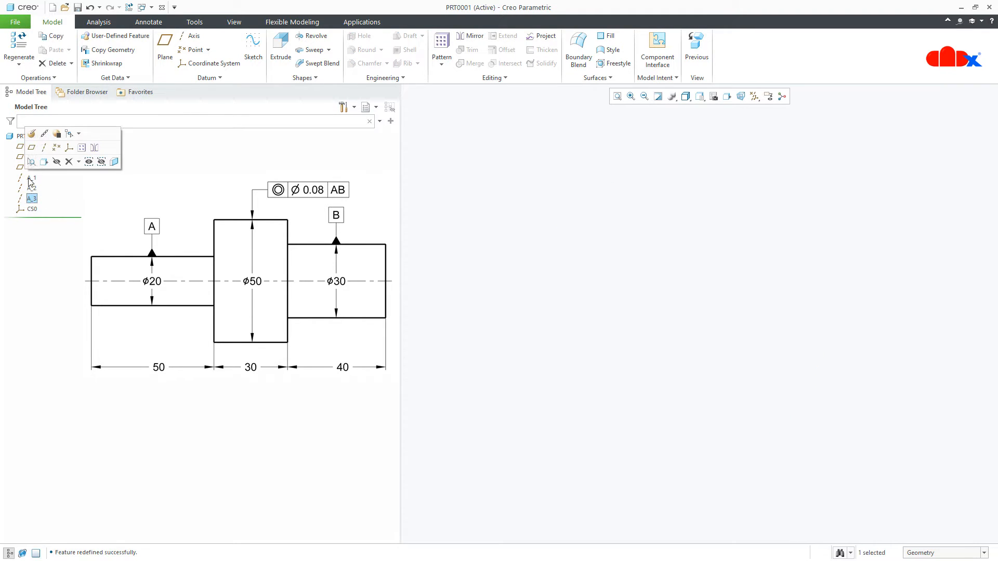
left_click(32, 178, "shift")
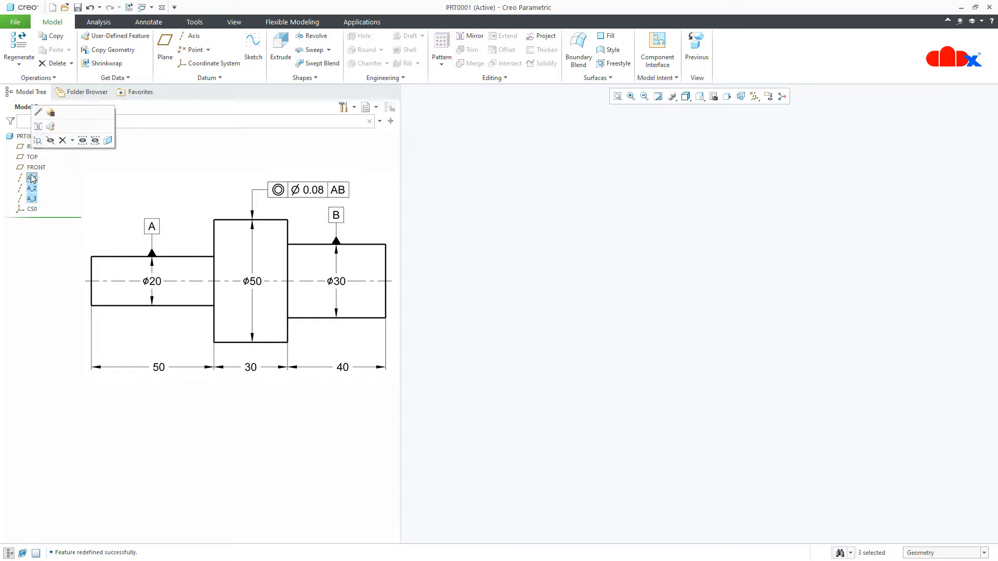
left_click(63, 140)
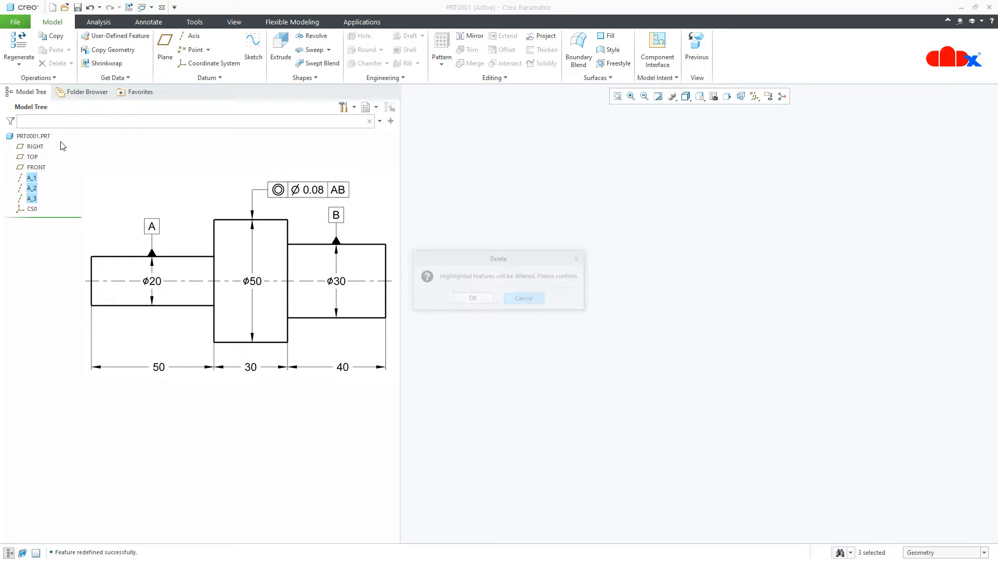
left_click(471, 299)
Turn on the display of all datum types: axes, points, coordinate systems and planes
left_click(754, 97)
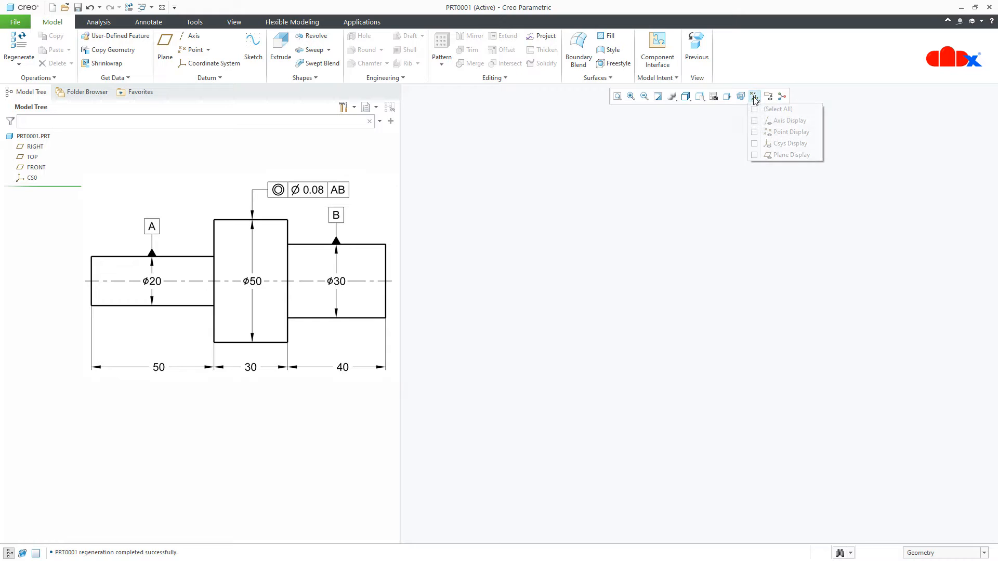
left_click(755, 110)
left_click(855, 250)
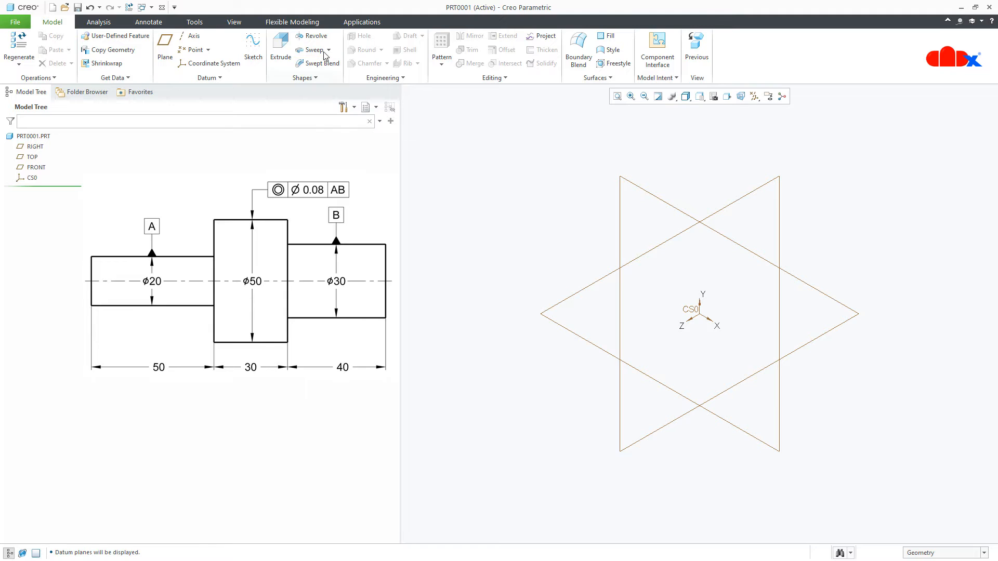
Start a Revolve with an internal sketch on the FRONT plane, orient it in 2D, and hide all datum display
left_click(318, 36)
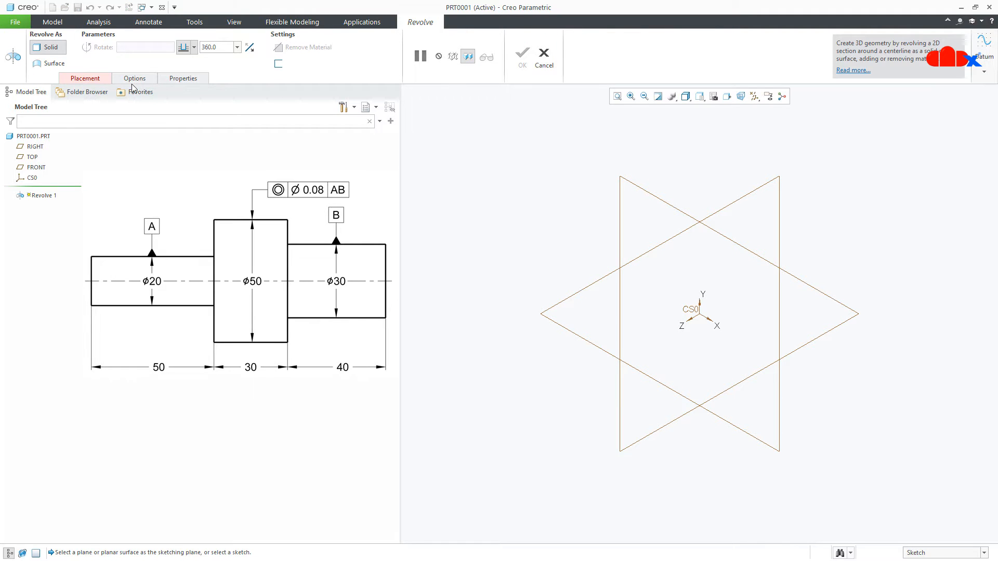
left_click(107, 80)
left_click(131, 112)
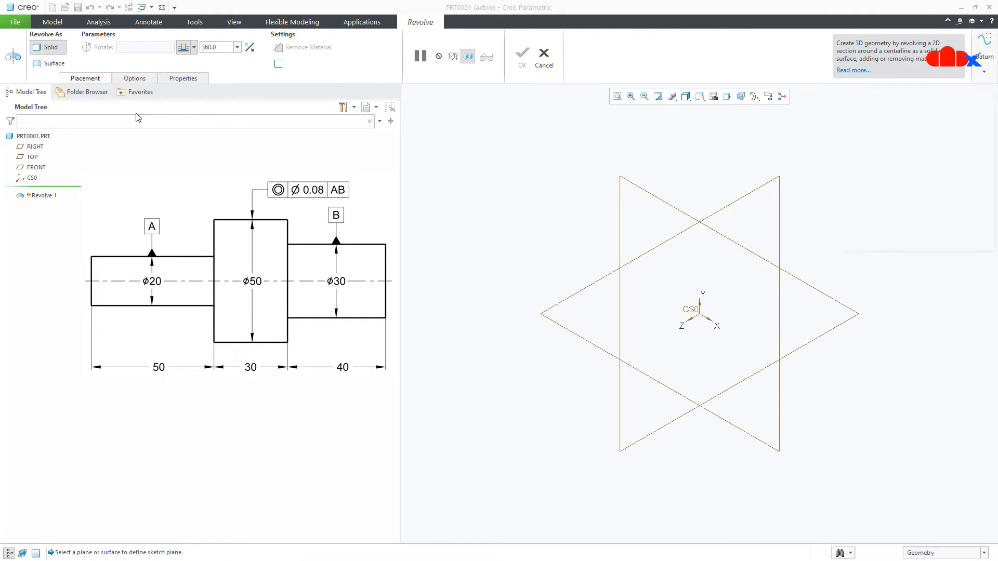
left_click(35, 168)
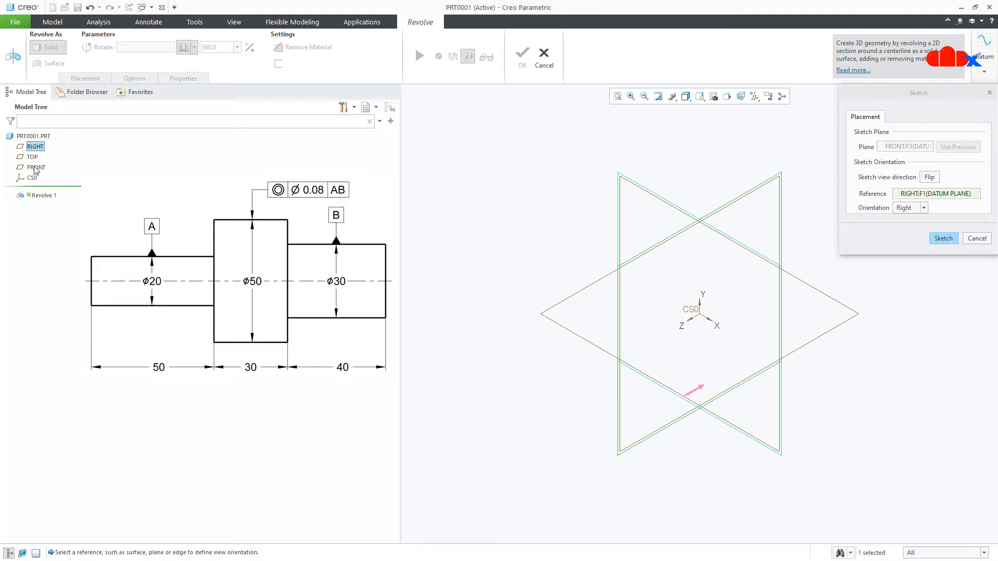
left_click(943, 238)
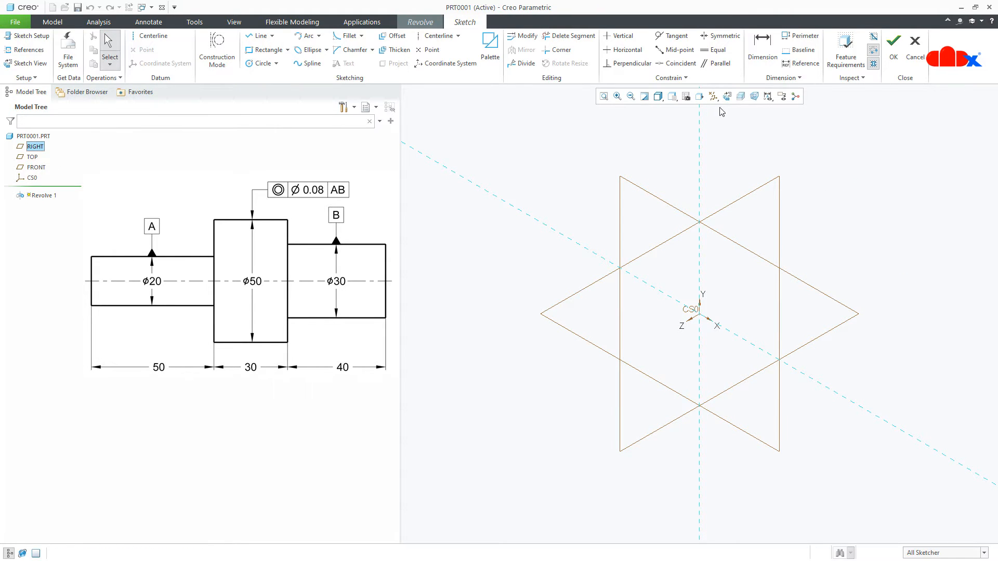
left_click(726, 97)
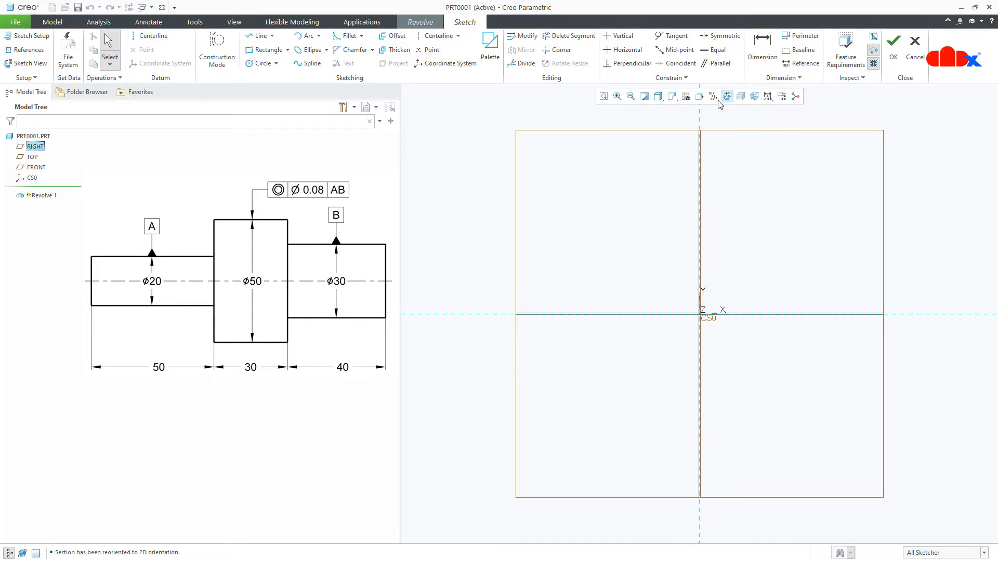
left_click(713, 96)
left_click(716, 109)
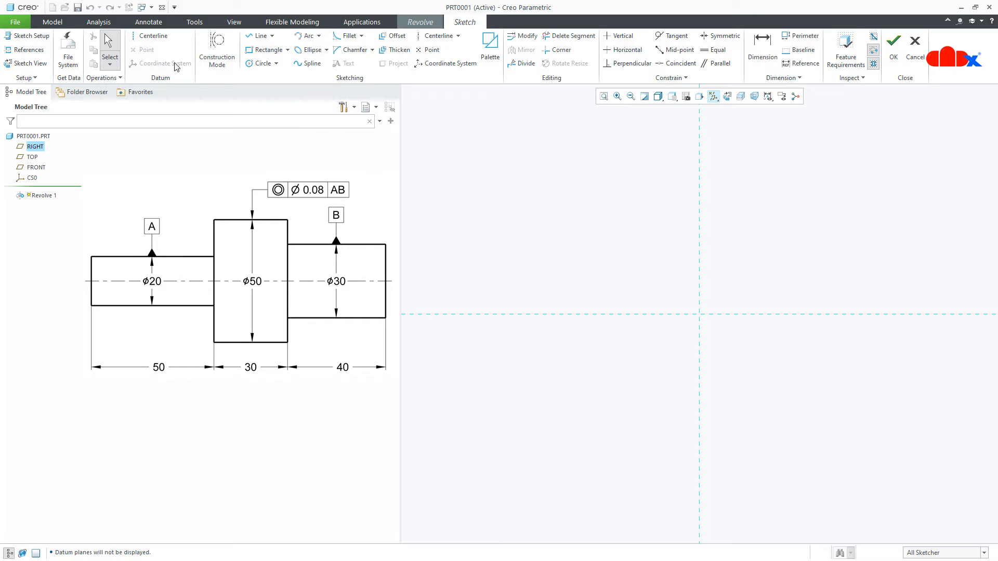
Place a horizontal datum centerline along the horizontal reference as the axis of revolution
left_click(148, 36)
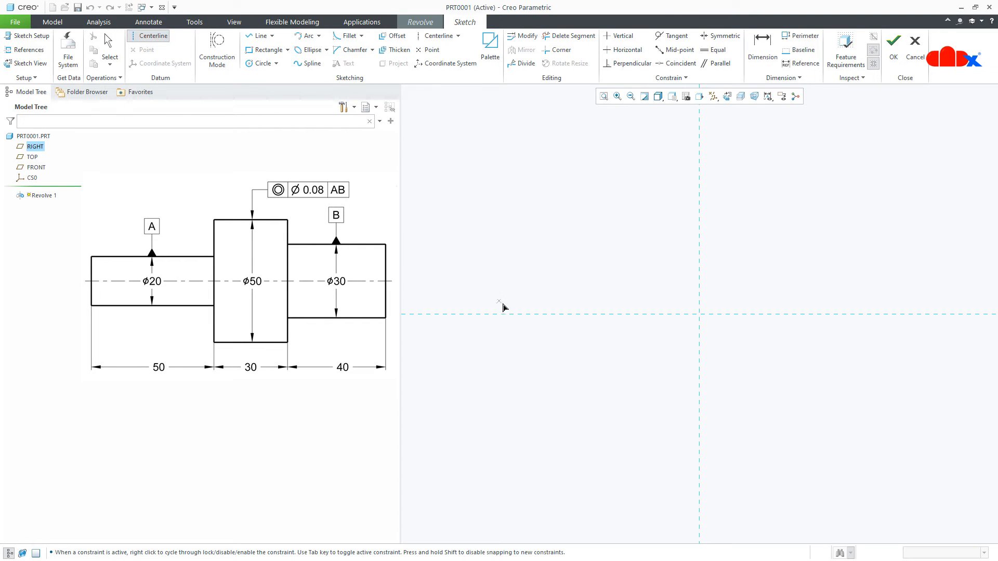
left_click(527, 317)
left_click(618, 322)
middle_click(789, 368)
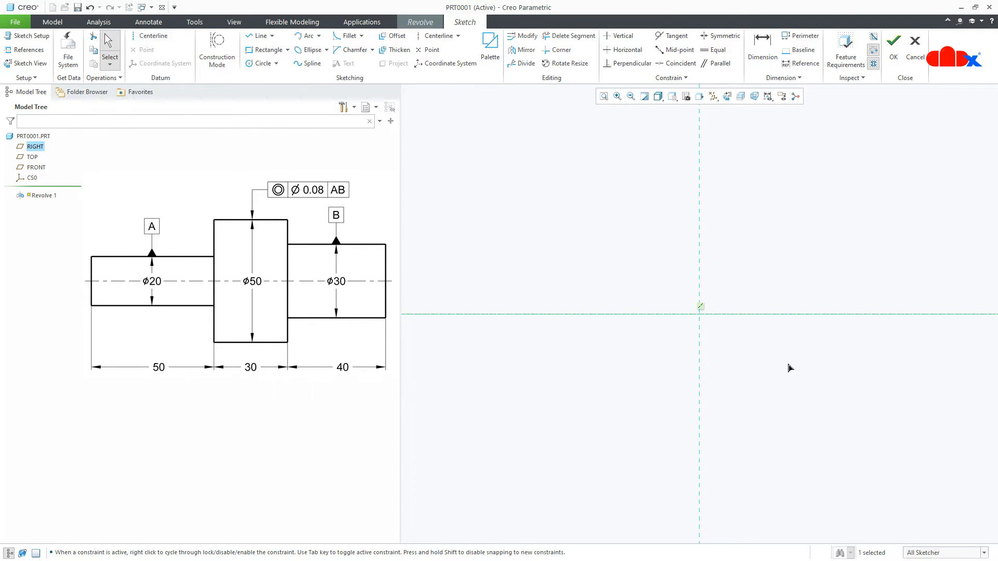
Draw a closed three-step half profile with the Line tool above the centerline, about 232 long, ending at the vertical reference
right_click(788, 368)
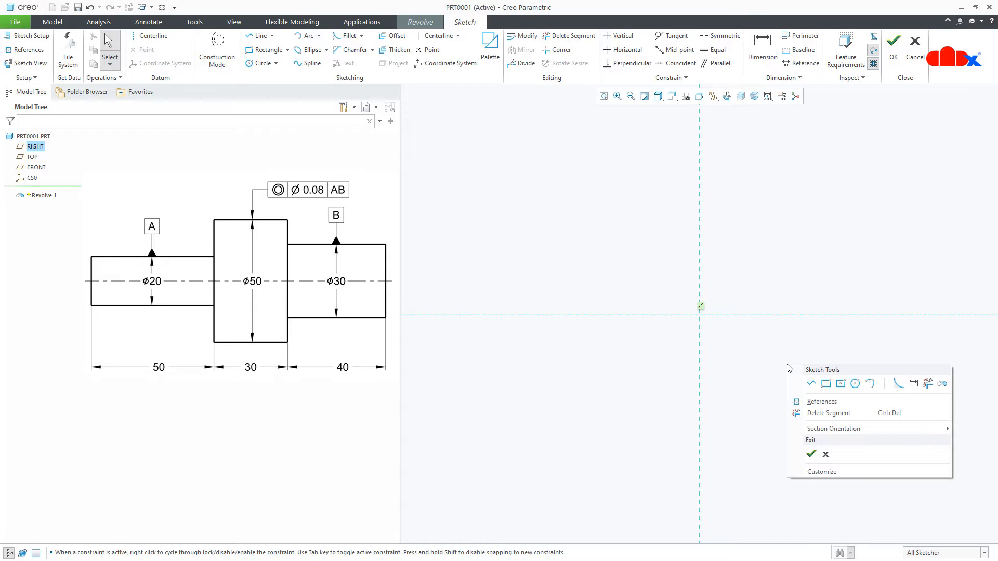
left_click(811, 384)
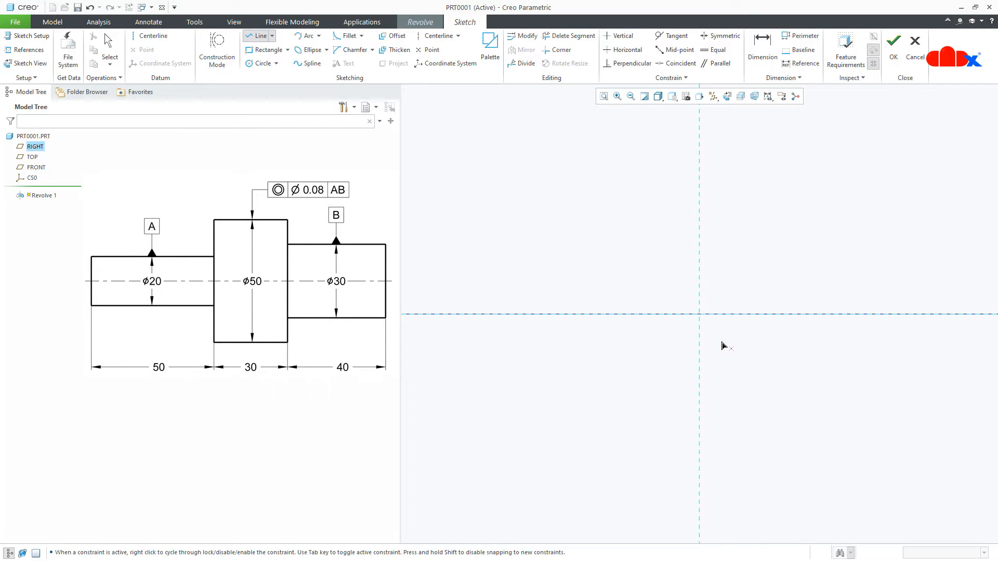
left_click(701, 316)
left_click(537, 304)
left_click(535, 281)
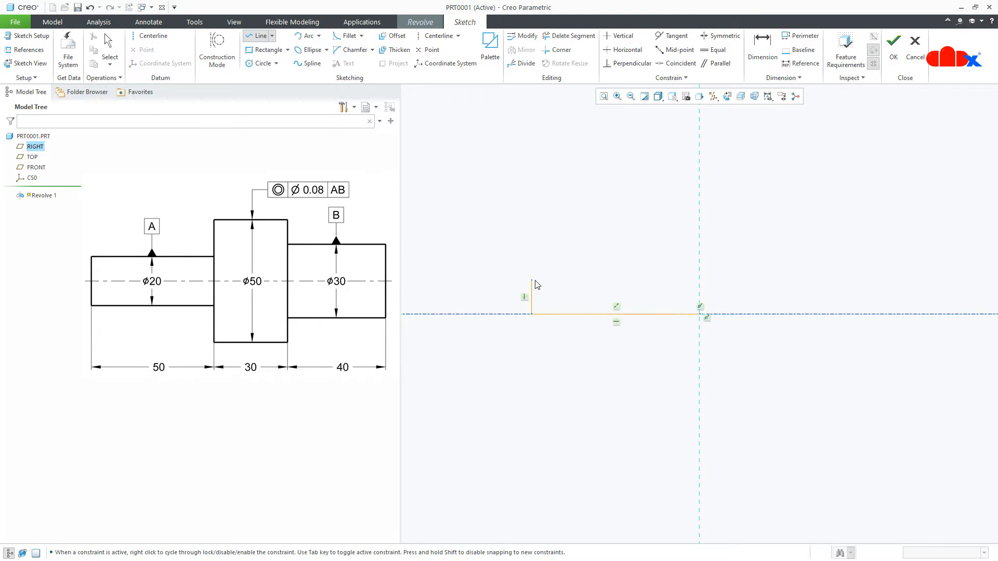
left_click(599, 280)
left_click(600, 253)
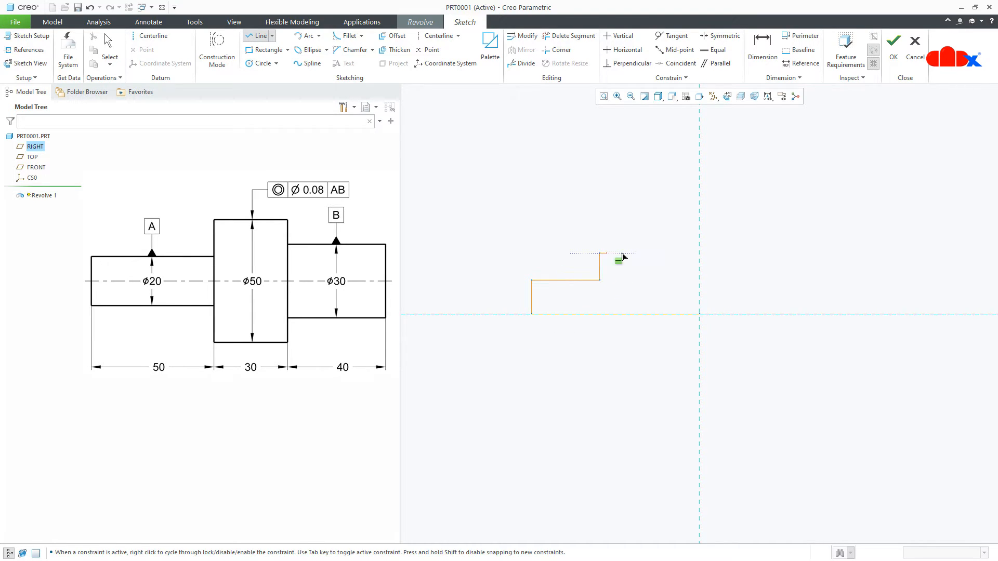
left_click(652, 253)
left_click(651, 264)
left_click(699, 264)
left_click(698, 314)
middle_click(734, 358)
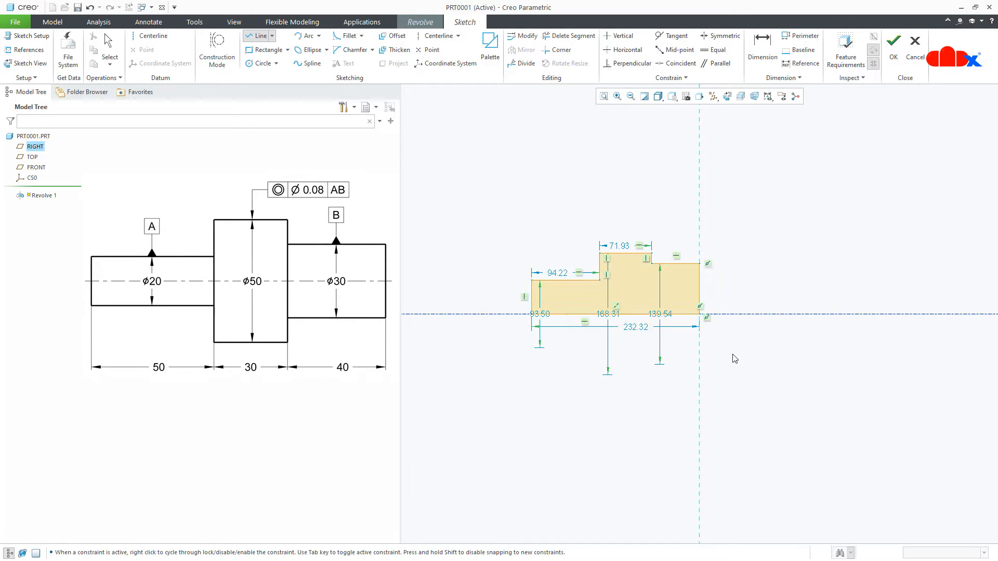
middle_click(734, 358)
Dimension the horizontal lengths of the three shaft sections above the profile, keeping the values as drawn
scroll(578, 311, "down", 3)
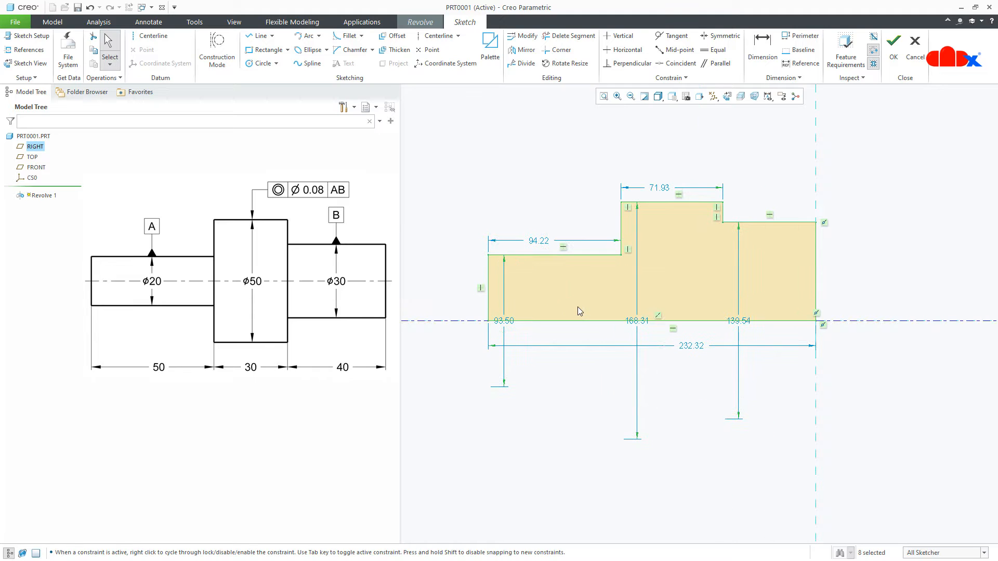
right_click(578, 308)
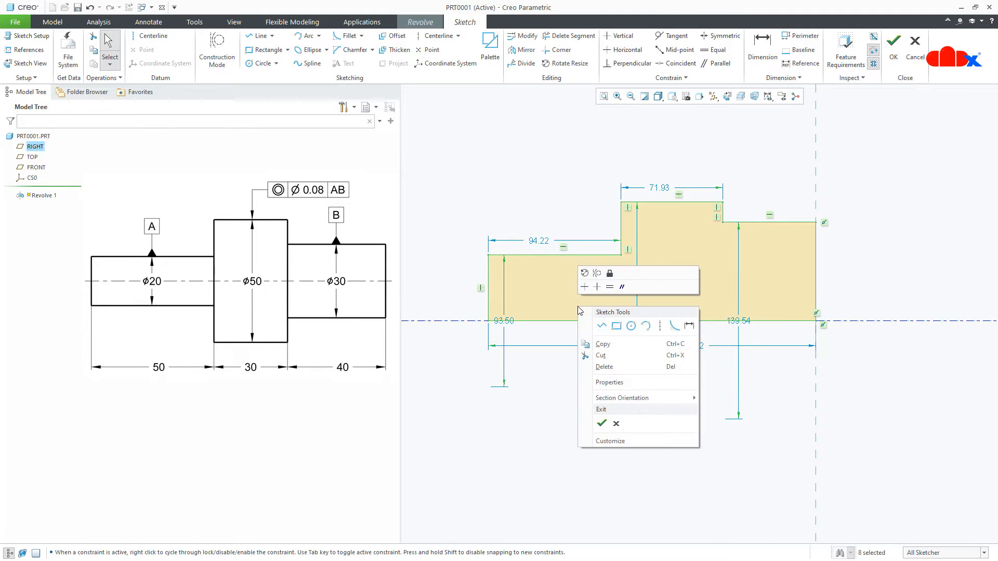
left_click(689, 326)
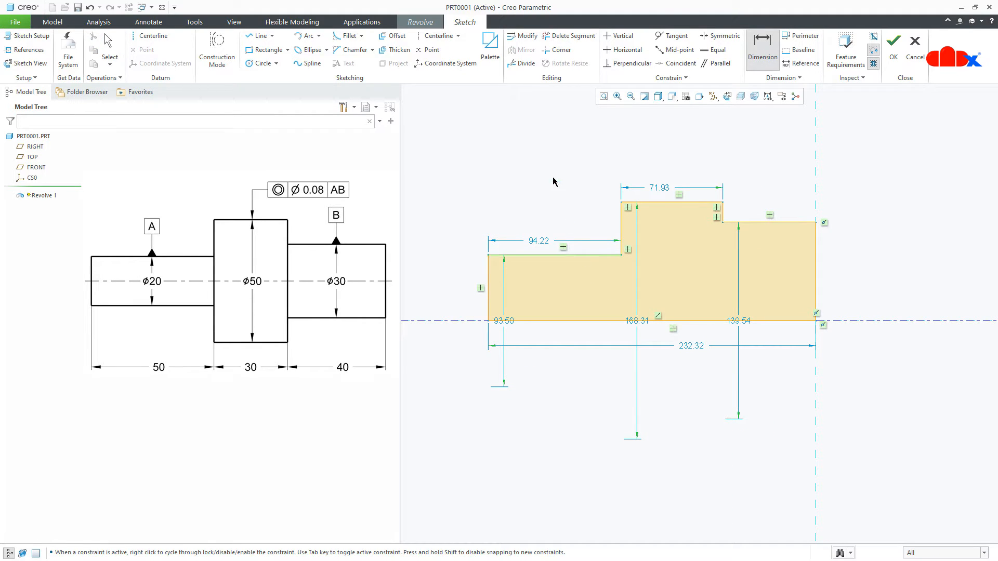
middle_click(553, 157)
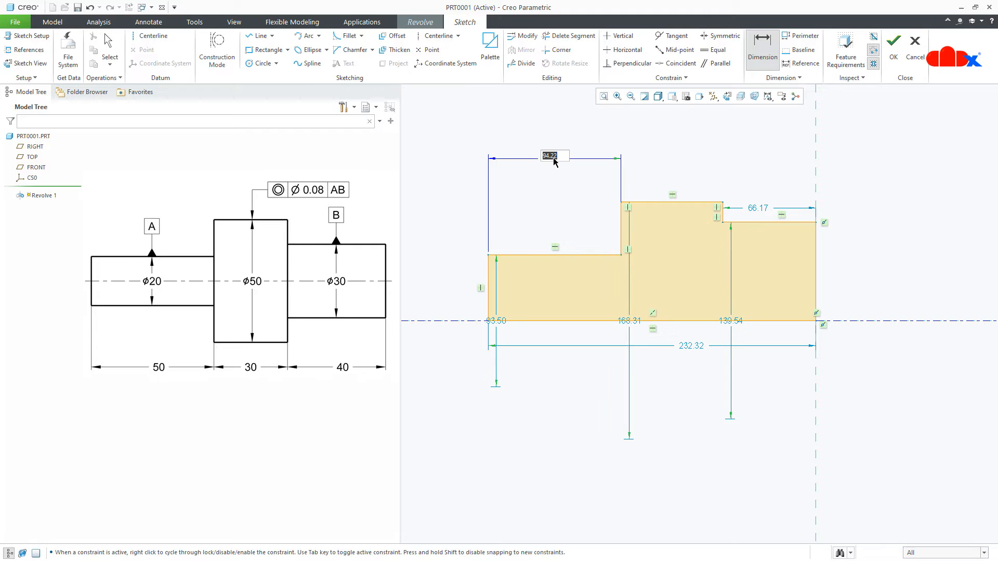
left_click(655, 205)
middle_click(669, 167)
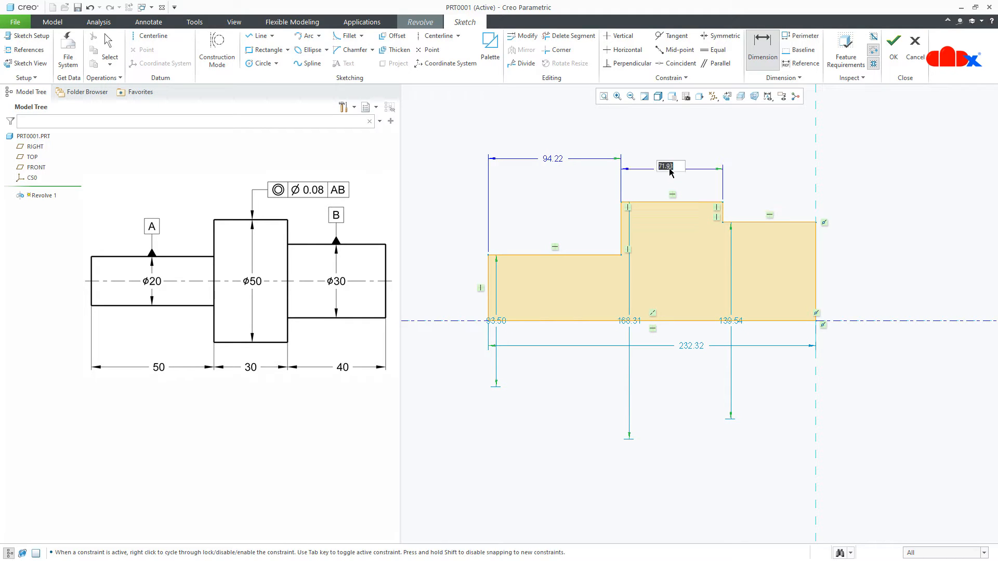
left_click(757, 221)
middle_click(754, 172)
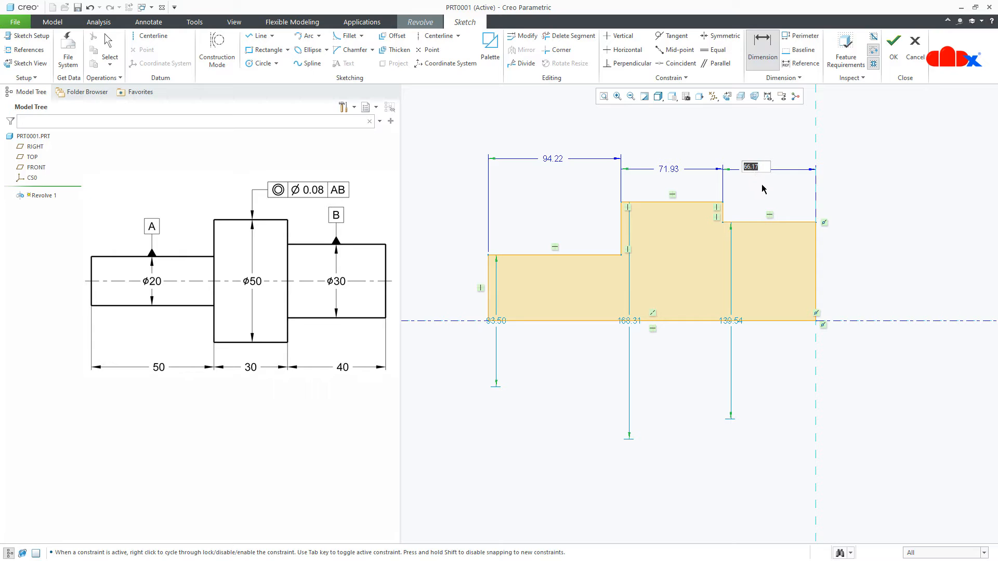
key("Return")
Collect the three length and three diameter dimensions for joint modification and disable automatic regeneration
left_click(528, 35)
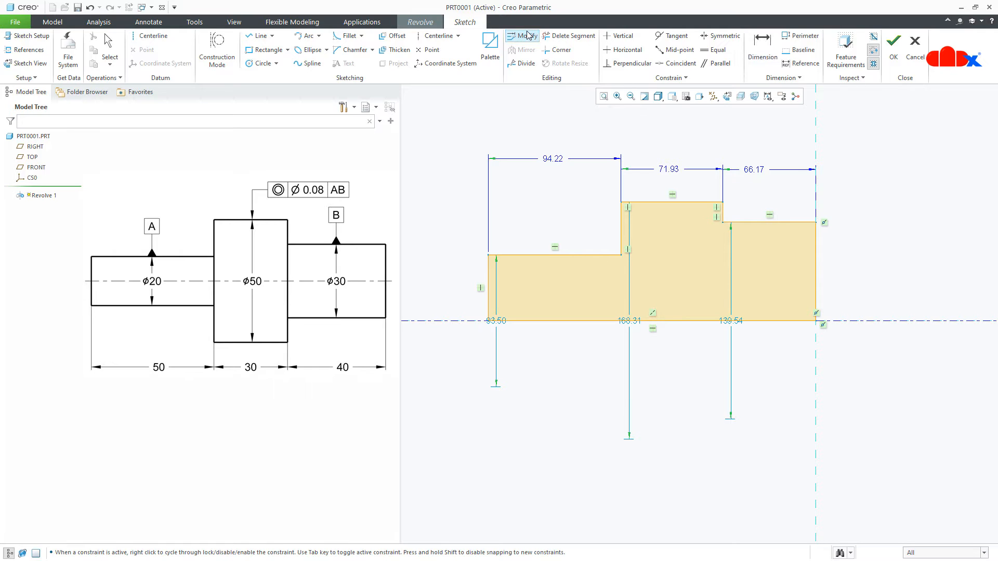
left_click(549, 160)
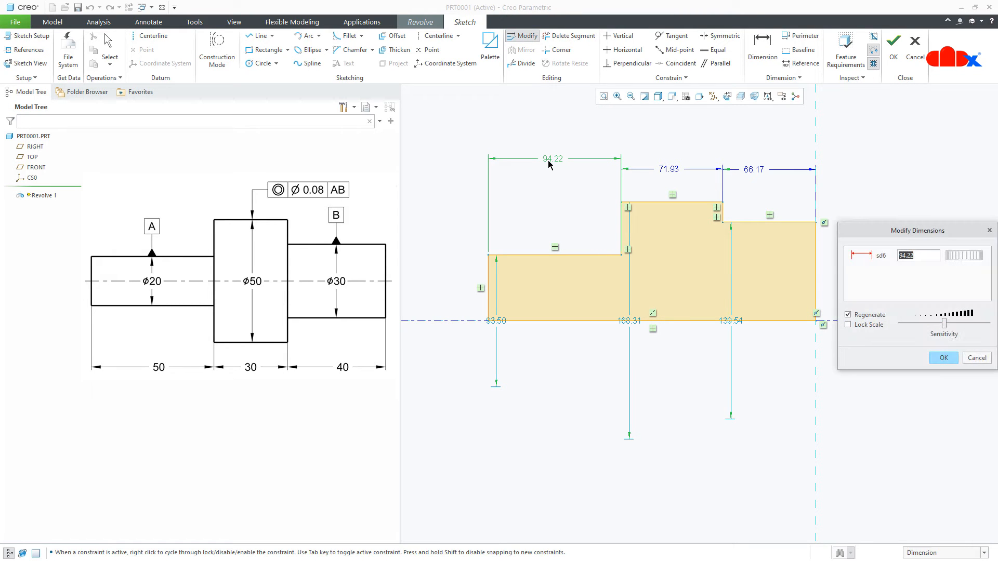
left_click(669, 169)
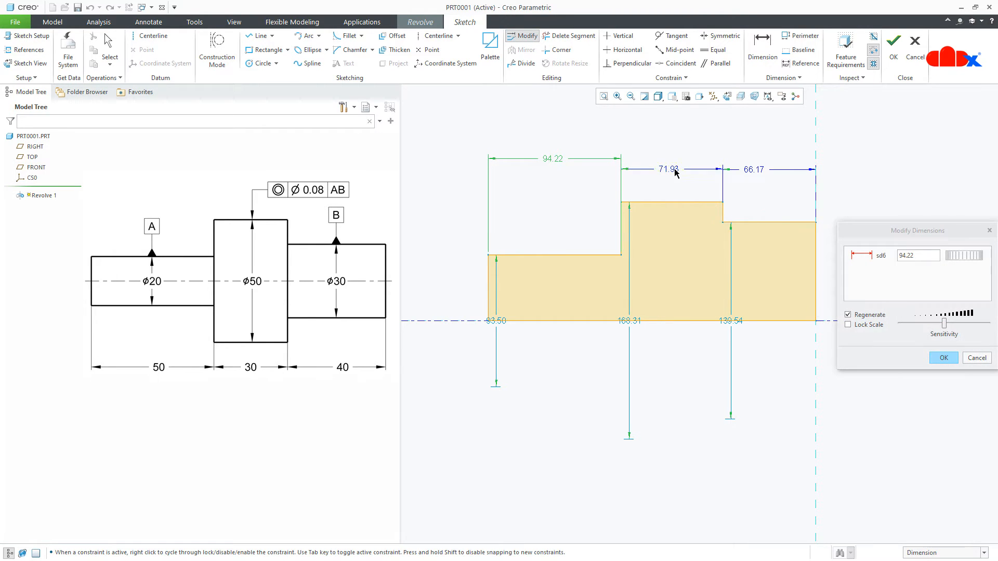
left_click(751, 172)
left_click(730, 320)
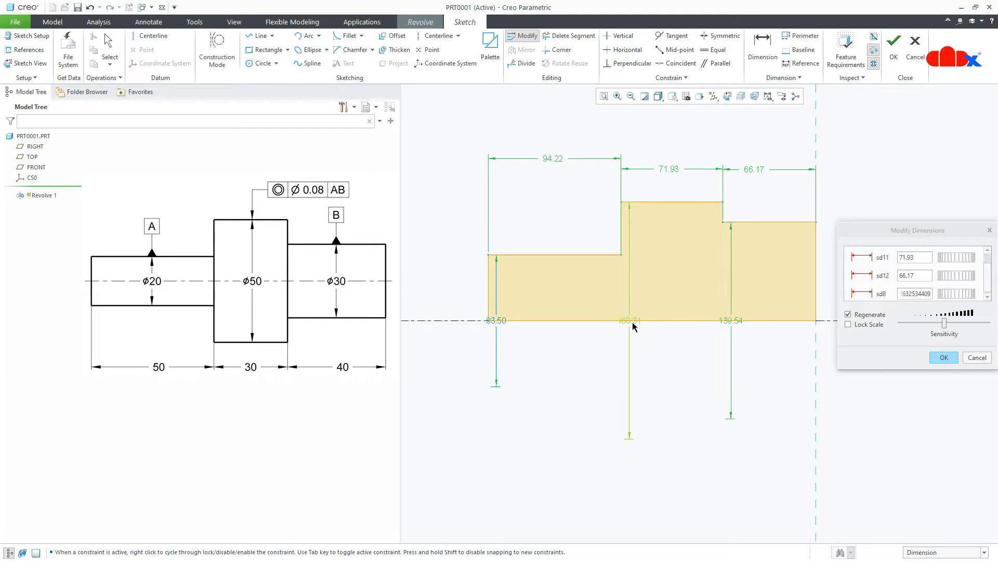
left_click(630, 322)
left_click(497, 327)
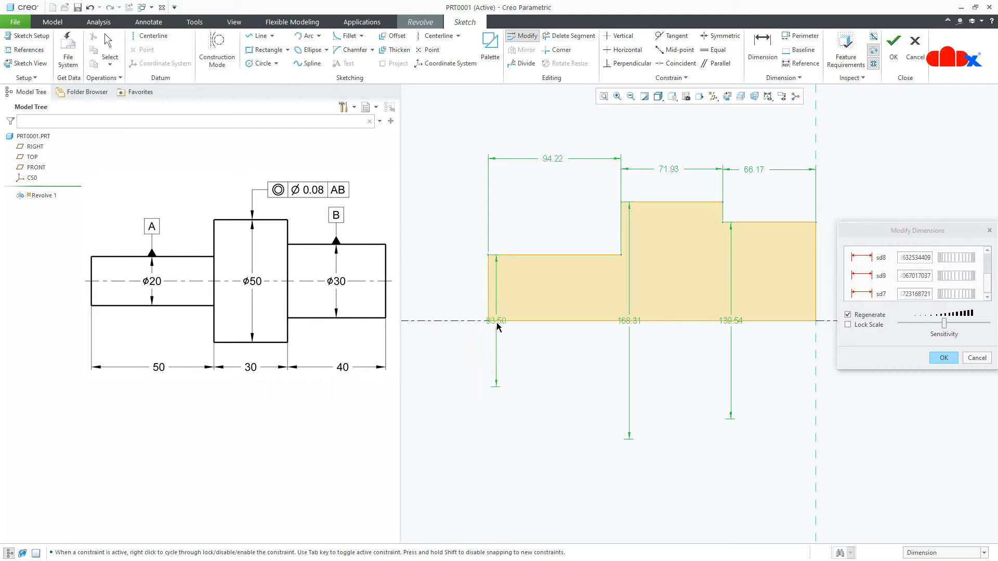
left_click_drag(862, 369, 866, 502)
left_click(866, 449)
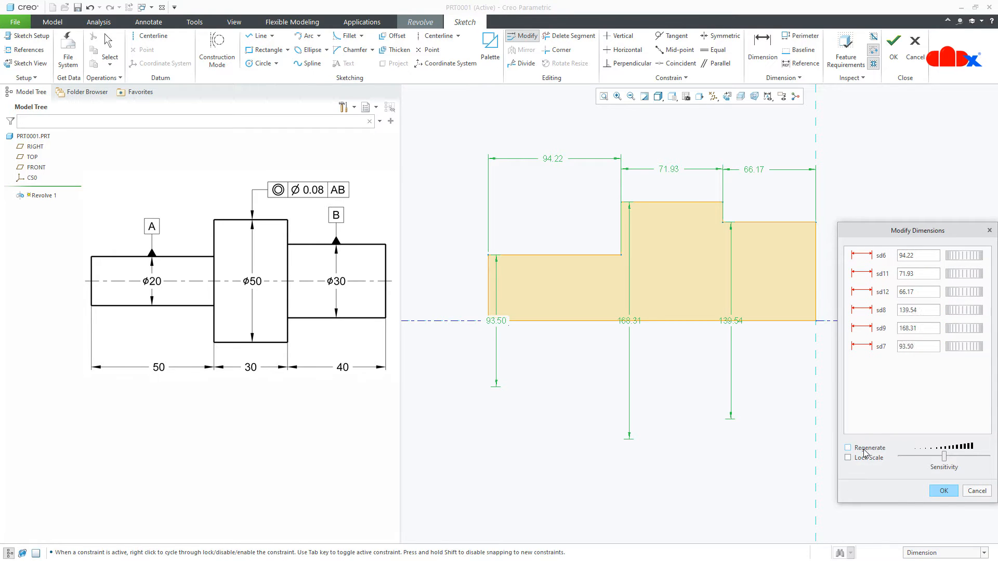
left_click_drag(909, 233, 899, 134)
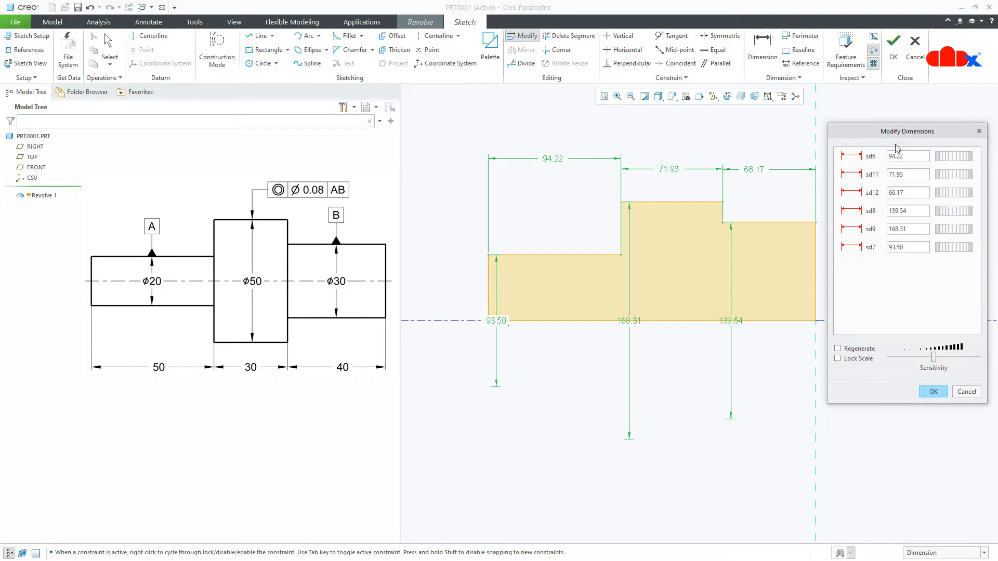
Set the shaft section lengths to 50 for the left, 30 for the middle and 40 for the right section
double_click(906, 157)
type("50")
key("Tab")
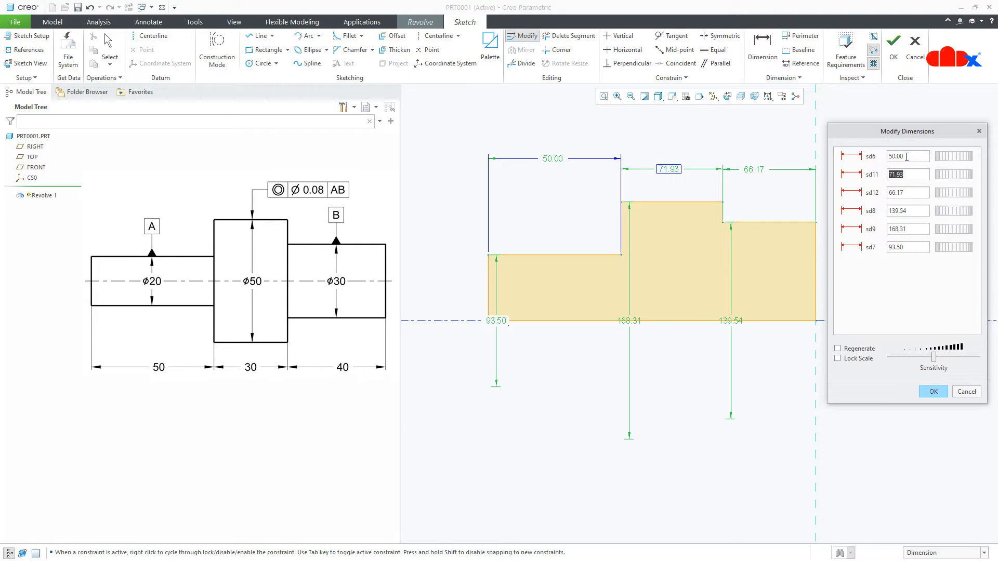
type("30")
key("Tab")
type("4")
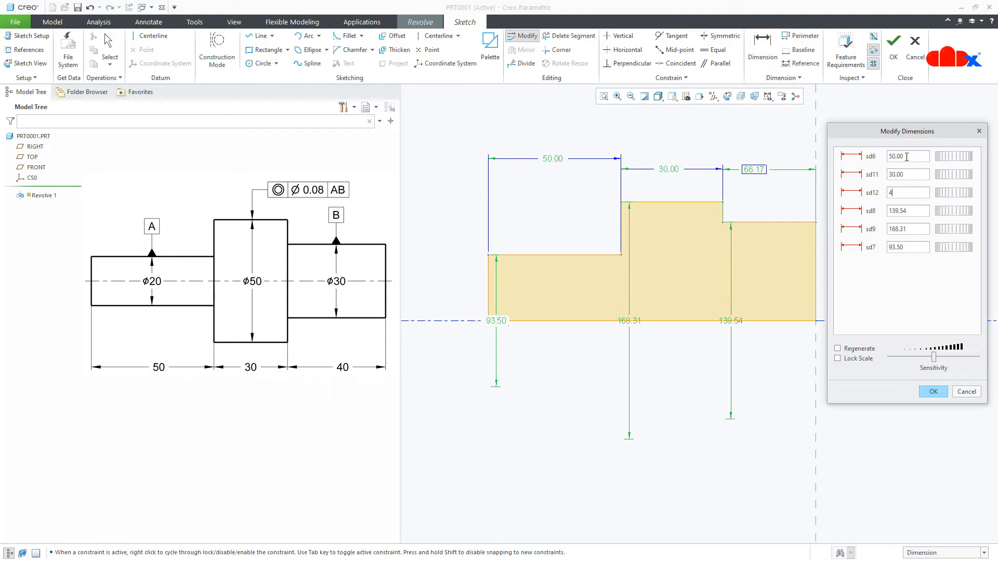
type("0")
key("Tab")
Set the section diameters to 30 for the right, 50 for the middle and 20 for the left, and apply all dimension changes
type("3")
key("Tab")
type("5")
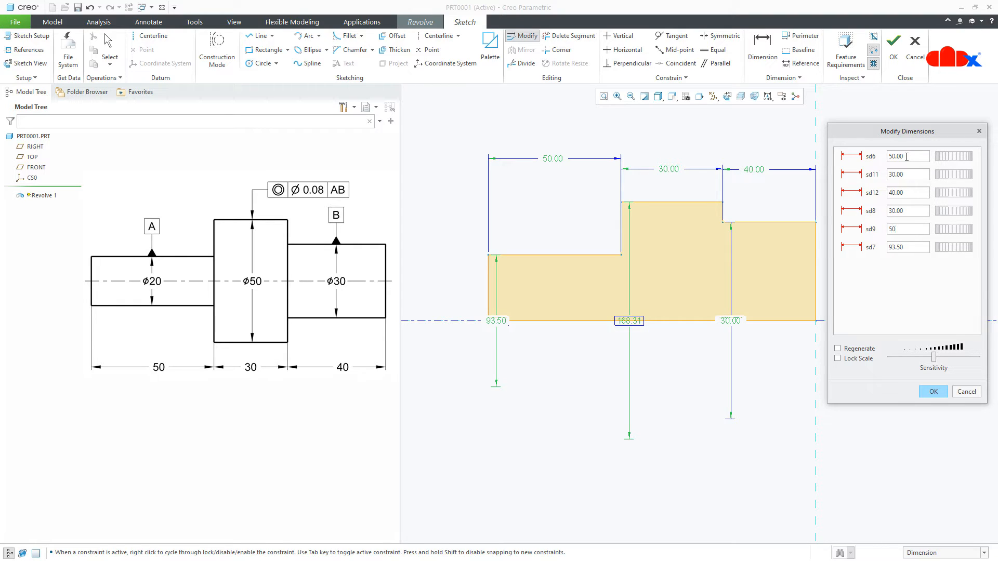
key("Tab")
type("20")
key("Tab")
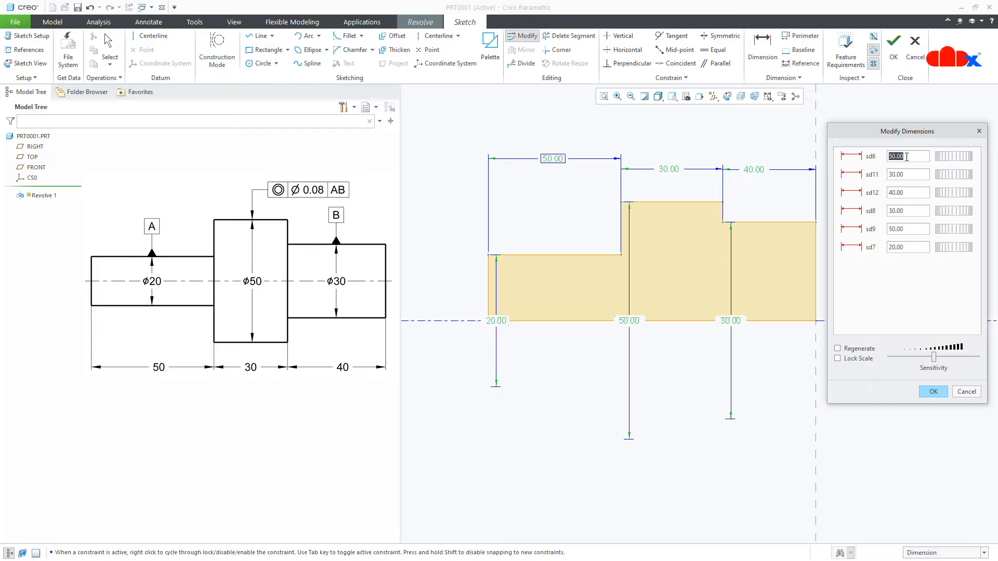
left_click(936, 391)
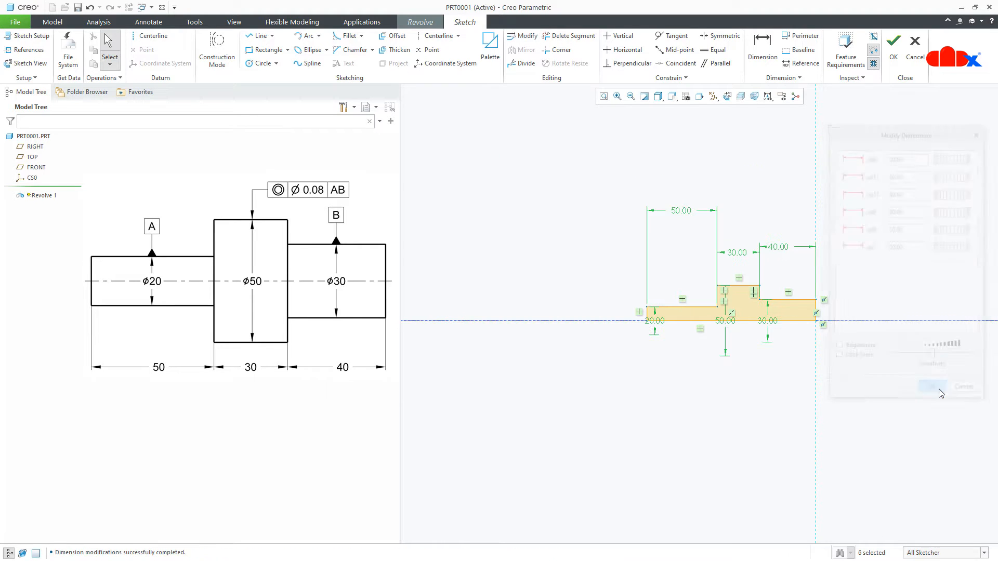
Finish the sketch and complete the solid Revolve of the stepped profile through 360 degrees
scroll(845, 304, "down", 3)
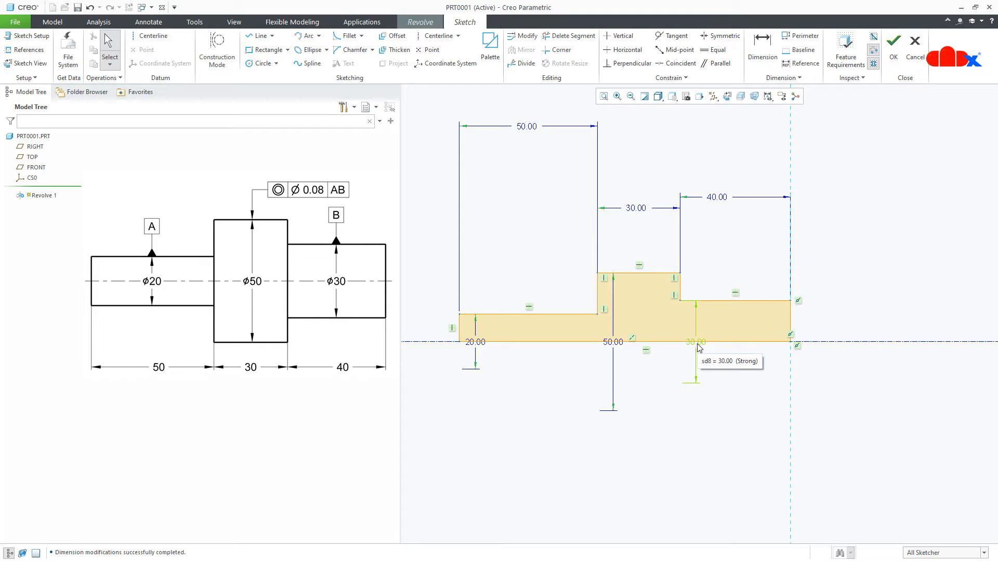
right_click(730, 370)
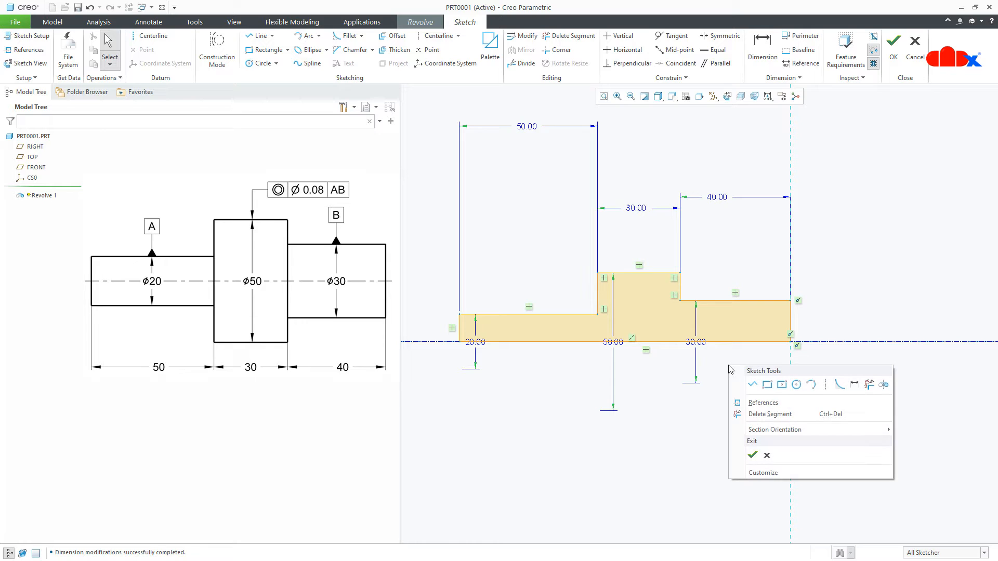
left_click(752, 453)
middle_click_drag(757, 335, 732, 402)
scroll(784, 345, "down", 4)
mouse_move(782, 344)
middle_mouse_down()
mouse_move(782, 295)
mouse_move(768, 326)
mouse_move(774, 337)
middle_mouse_up()
scroll(762, 314, "up", 3)
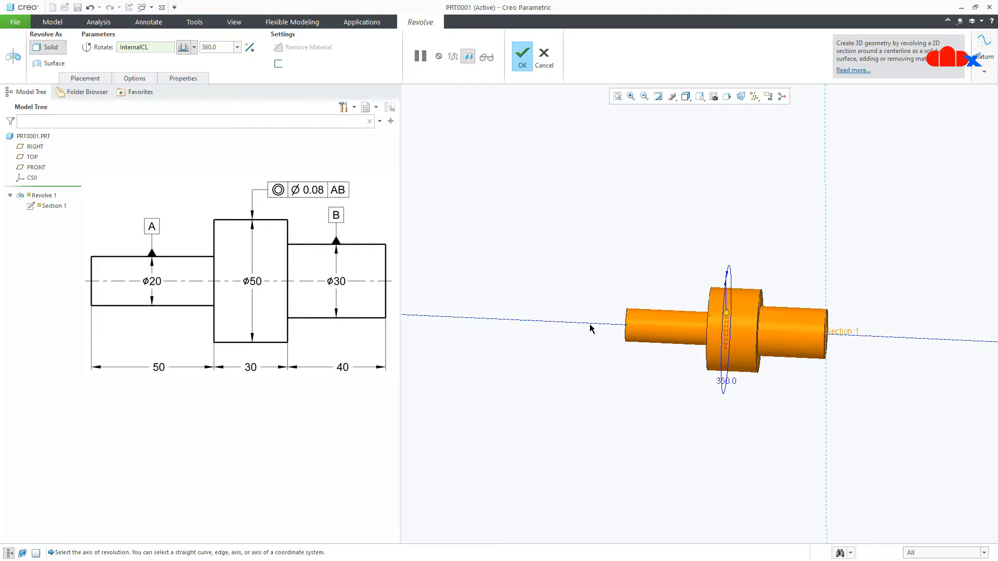
left_click(517, 59)
left_click(643, 227)
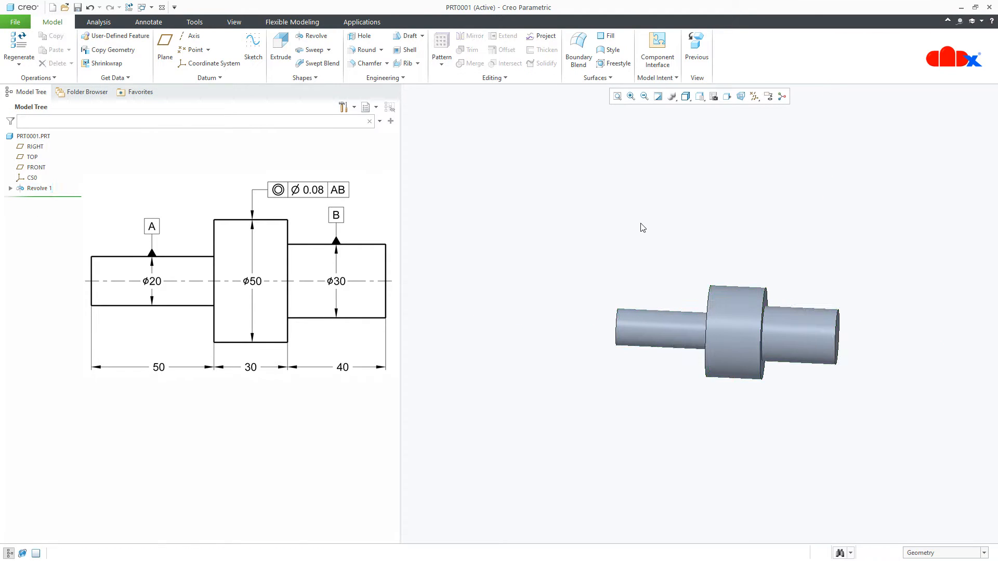
Return the shaft to the default orientation and turn on axis display only
key("ctrl+d")
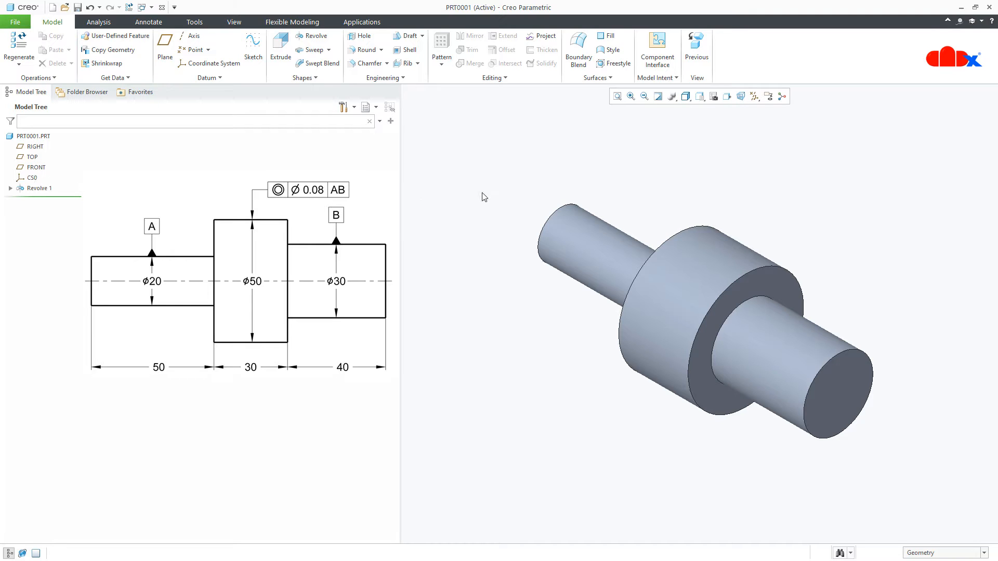
left_click(754, 96)
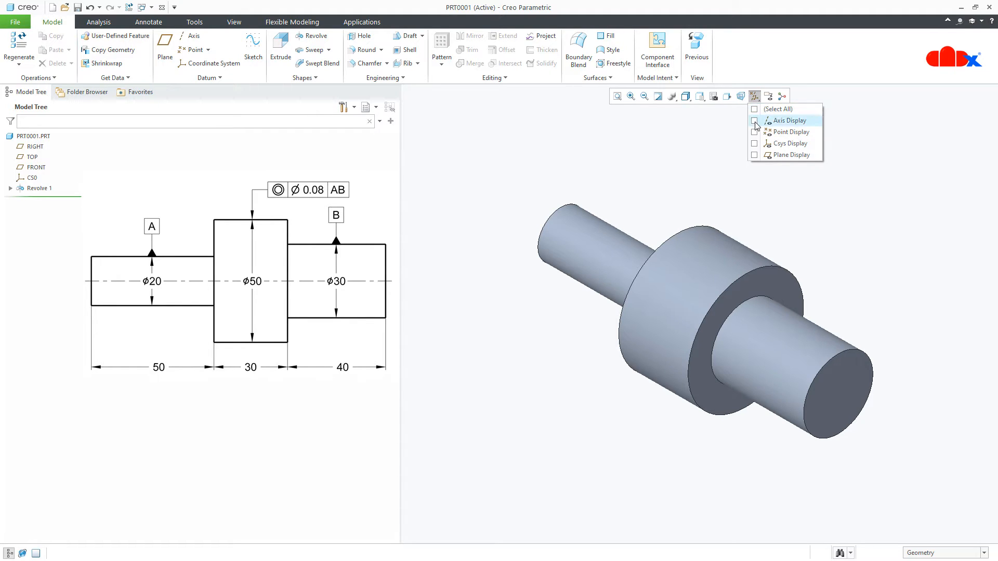
left_click(755, 122)
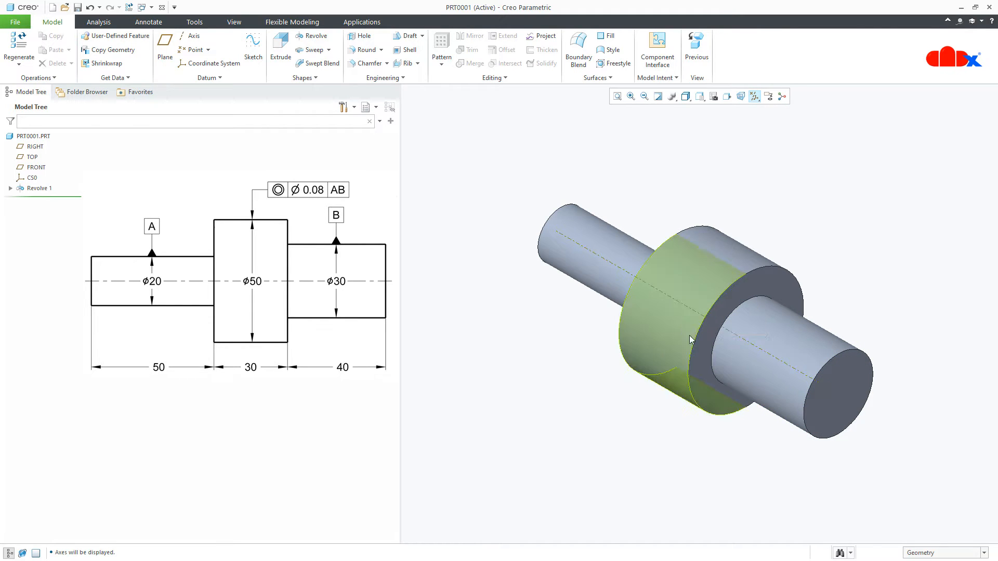
Examine the revolved shaft and its central axis from several viewing angles
middle_click_drag(689, 314, 722, 461)
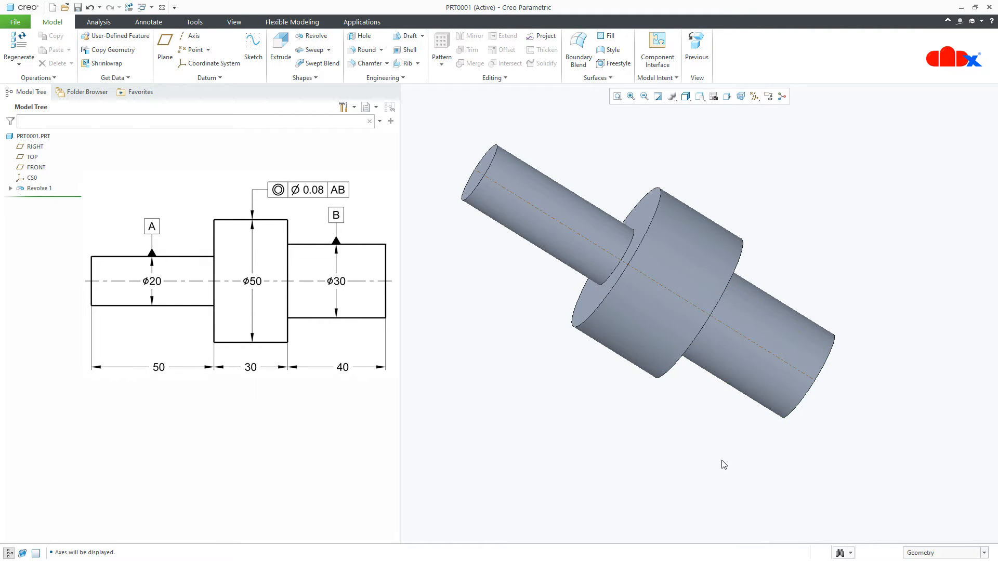
left_click(529, 205)
scroll(519, 356, "down", 3)
middle_click_drag(536, 434, 532, 401)
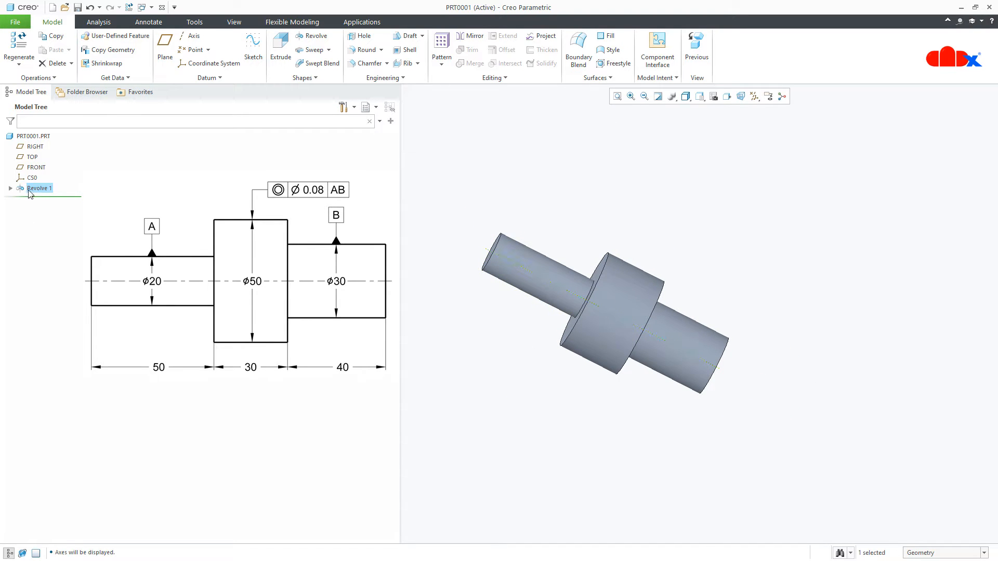
left_click(539, 400)
middle_click_drag(538, 399, 518, 394)
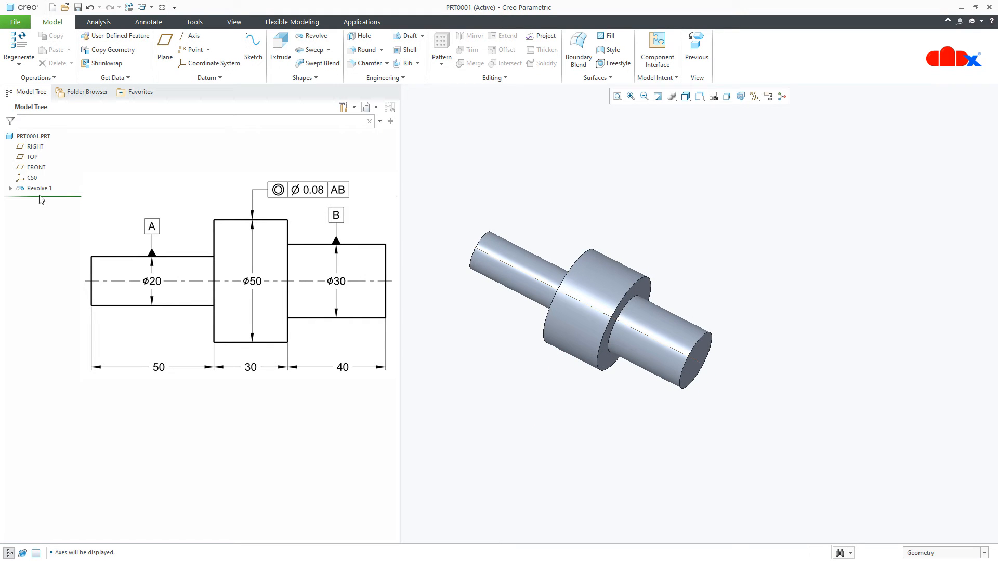
left_click(545, 291)
middle_click_drag(545, 291, 569, 321)
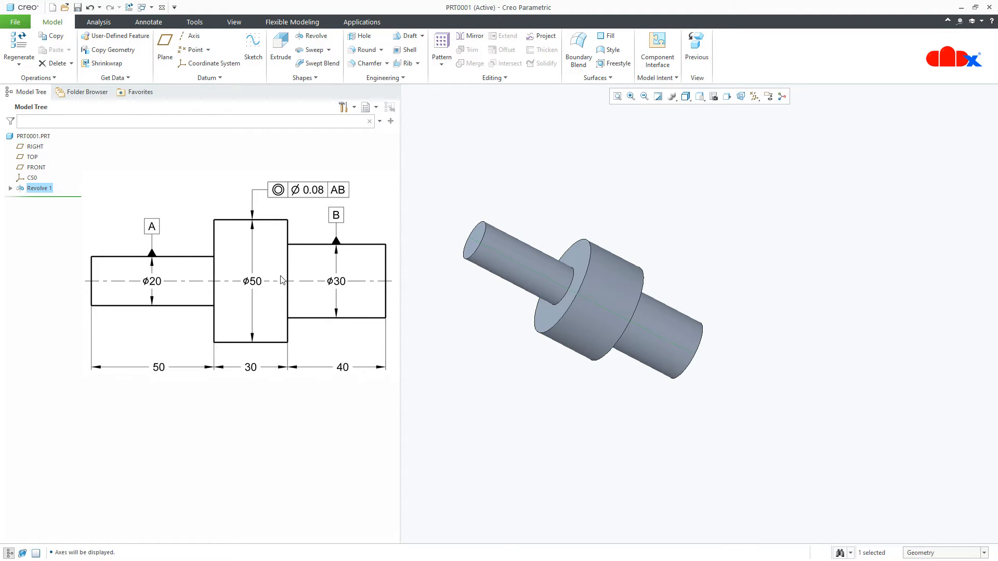
Delete the revolved stepped shaft feature from the part and confirm the deletion
right_click(46, 193)
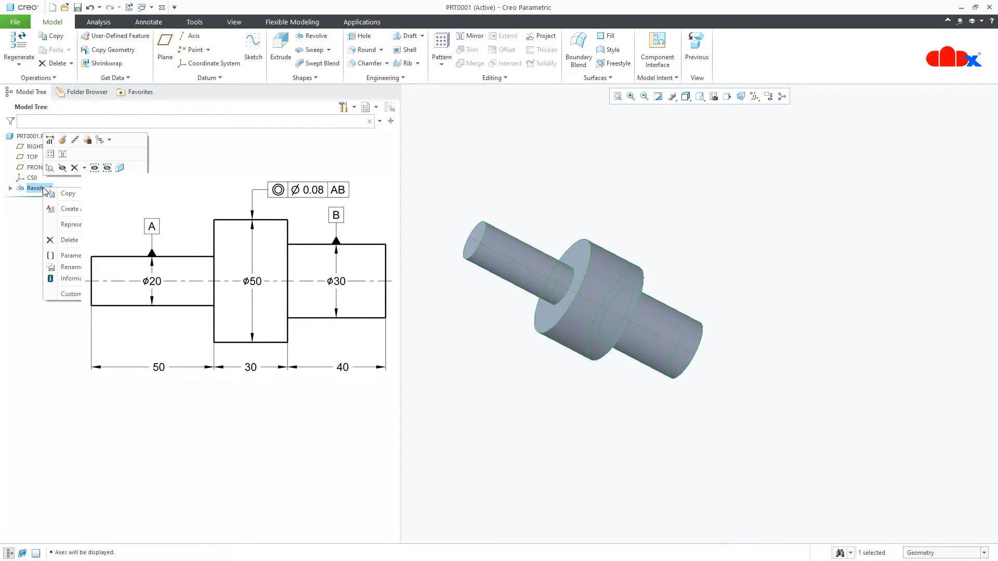
left_click(75, 168)
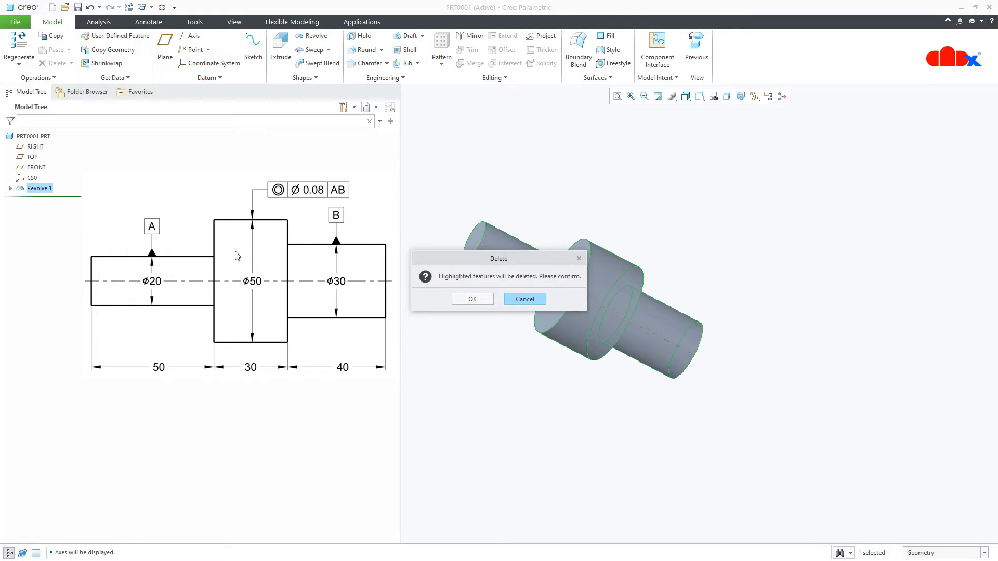
left_click(470, 302)
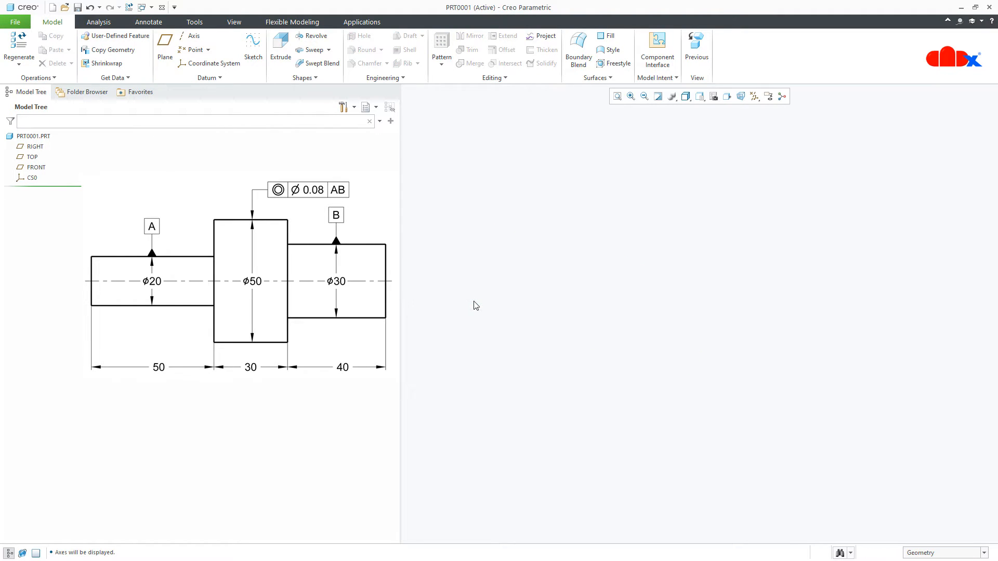
Turn on the display of all datum types and return the model to the default orientation
left_click(754, 96)
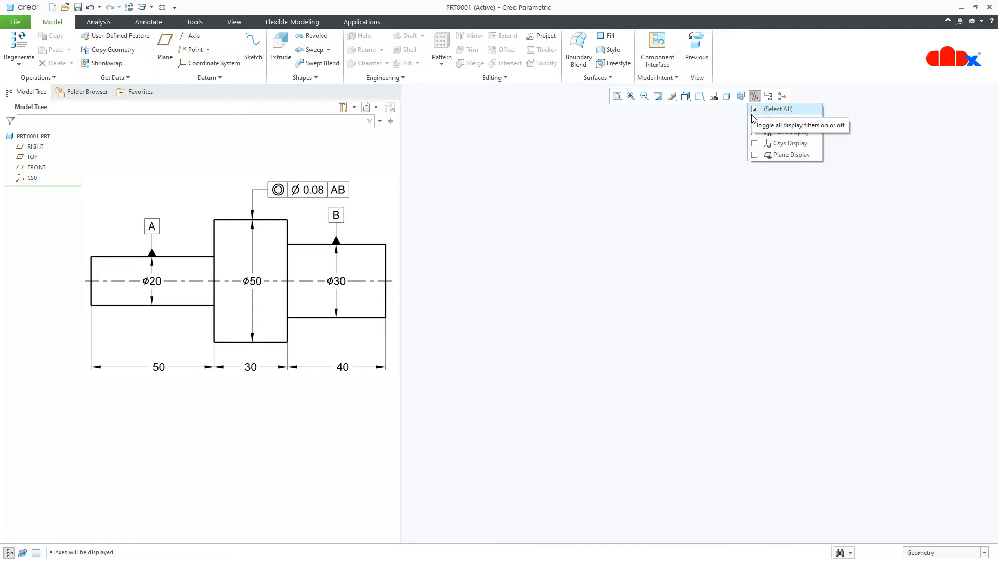
left_click(754, 109)
left_click(783, 276)
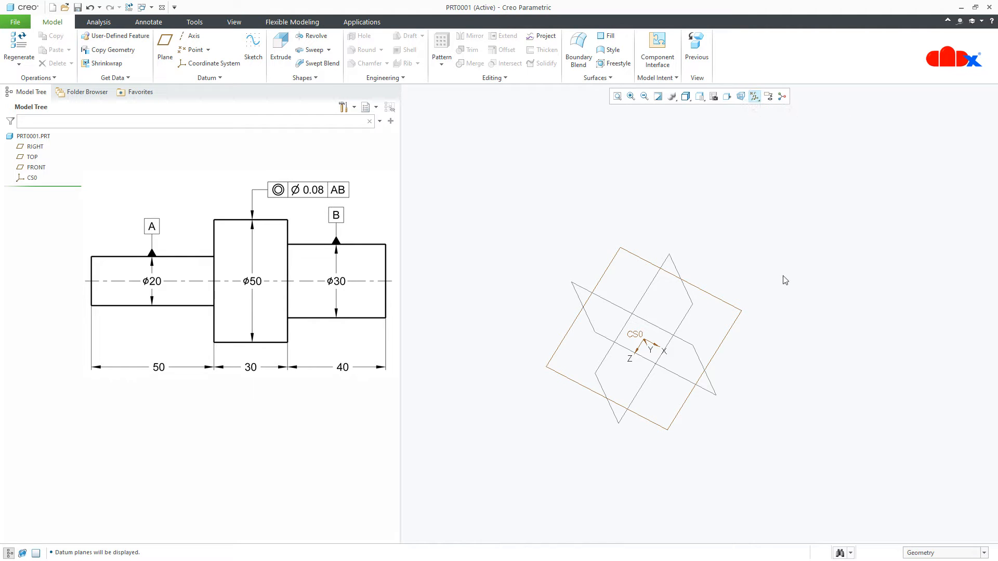
key("ctrl+d")
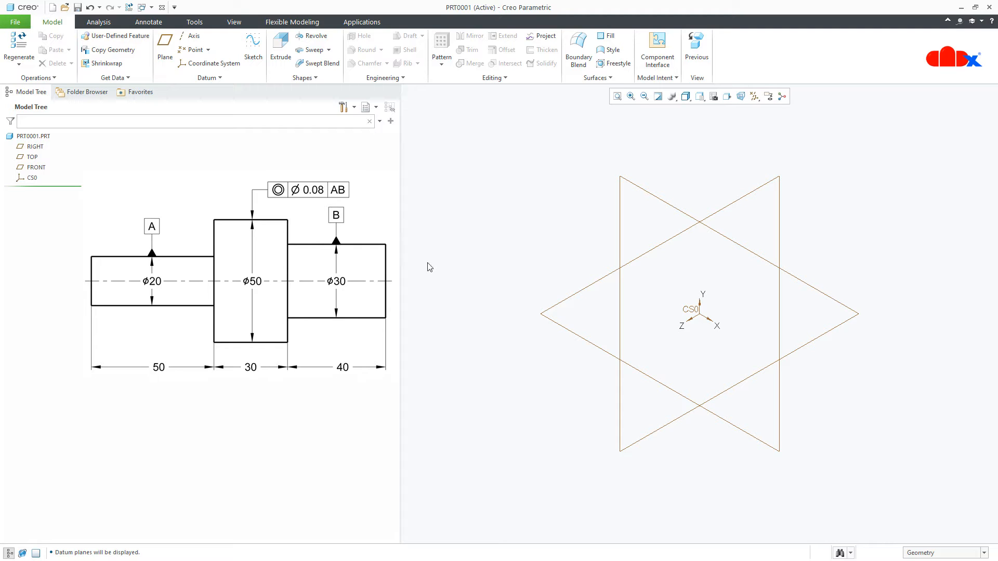
Start a solid Revolve sketch on the FRONT plane, orient it to the sketch view and hide all datum display
left_click(314, 37)
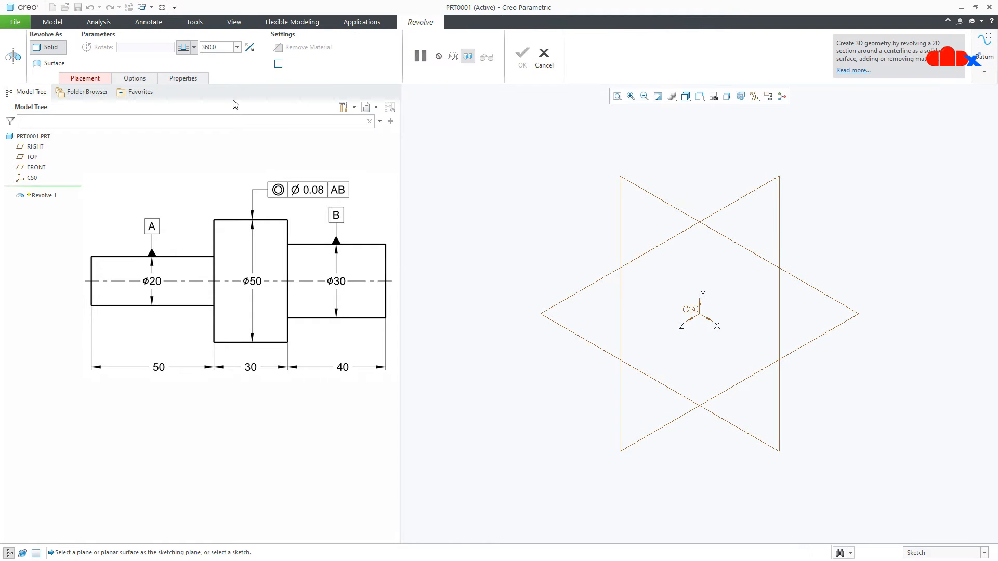
left_click(36, 166)
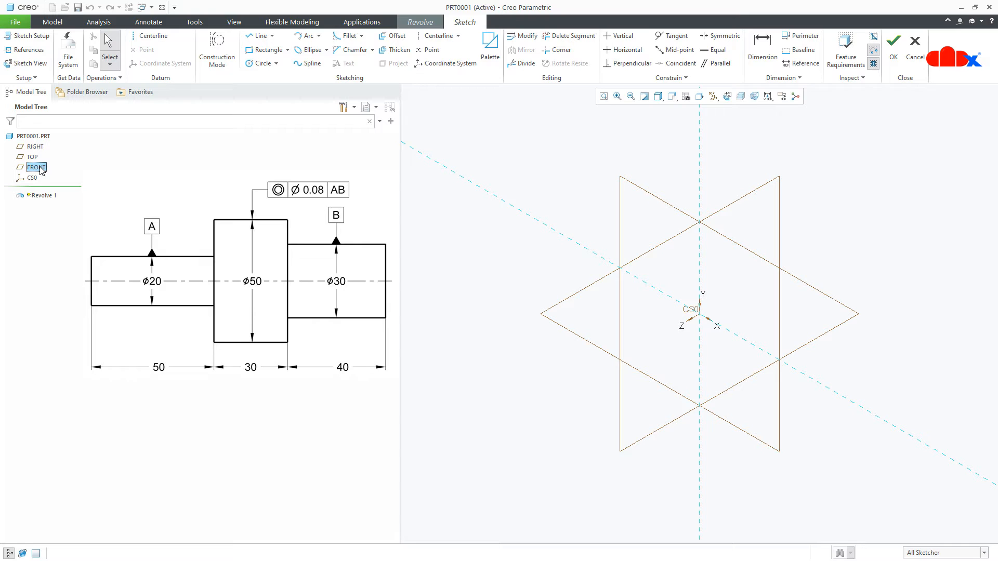
left_click(727, 96)
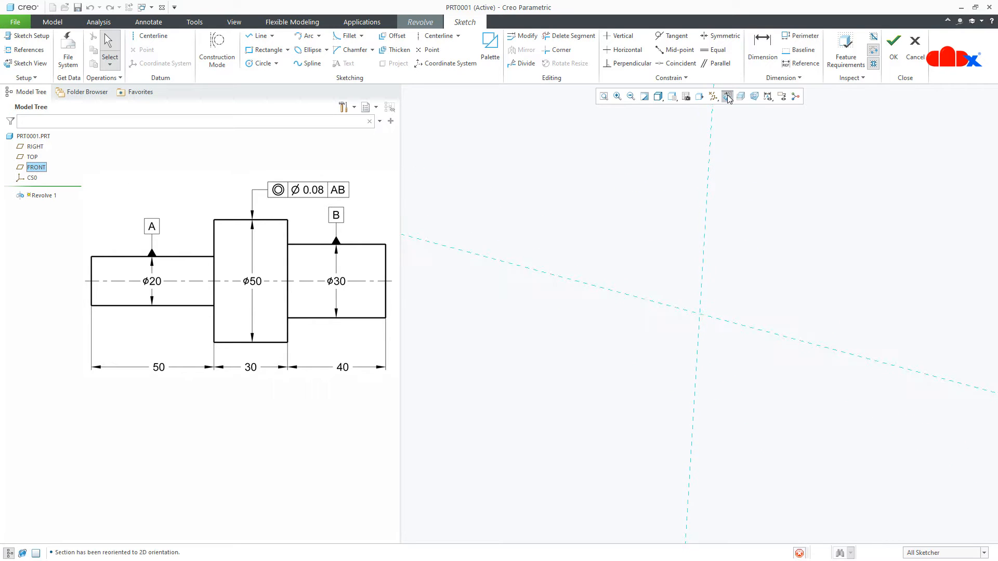
left_click(712, 96)
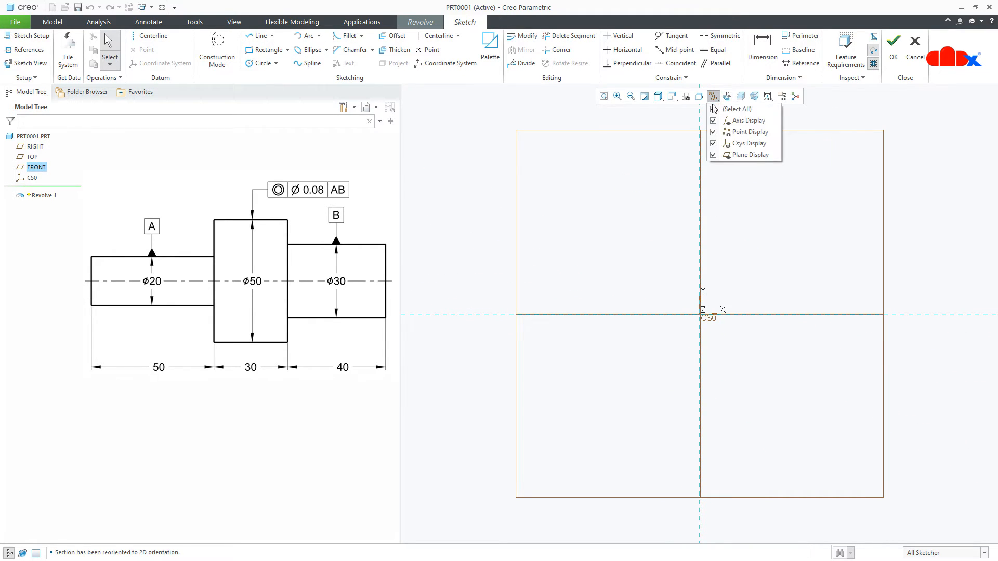
left_click(714, 109)
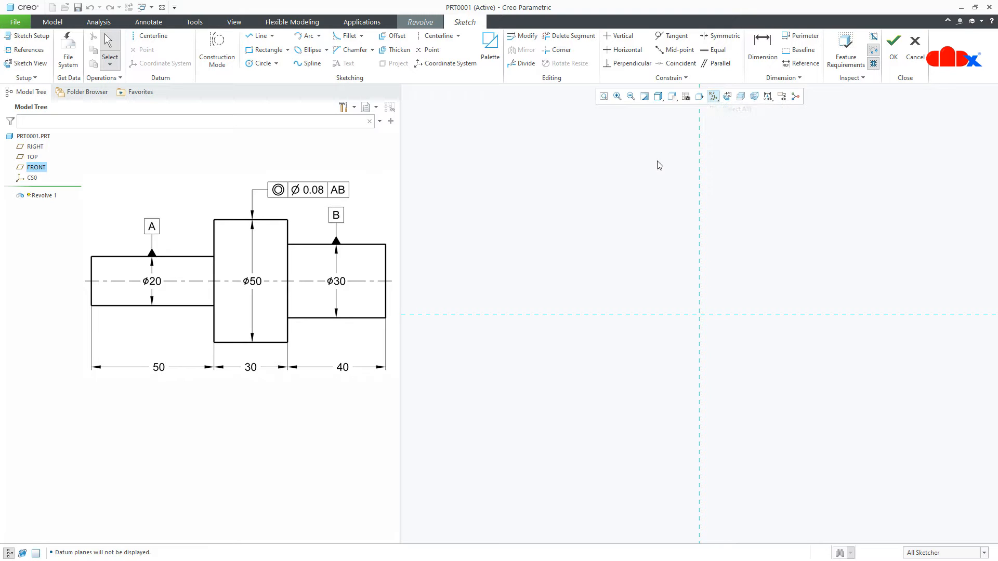
Place a datum centerline along the horizontal sketch reference as the axis of revolution
left_click(151, 35)
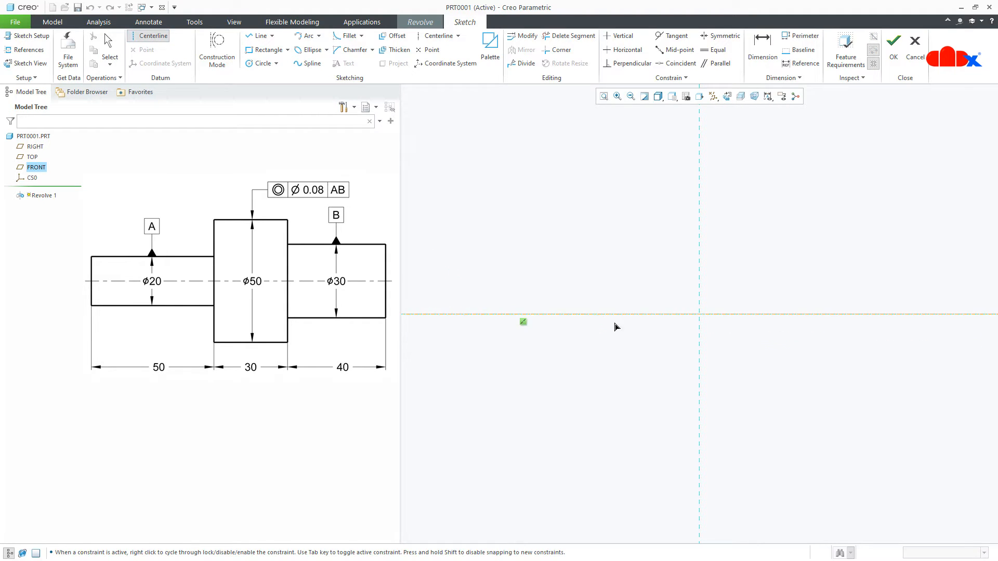
left_click(655, 321)
left_click(659, 331)
middle_click(661, 355)
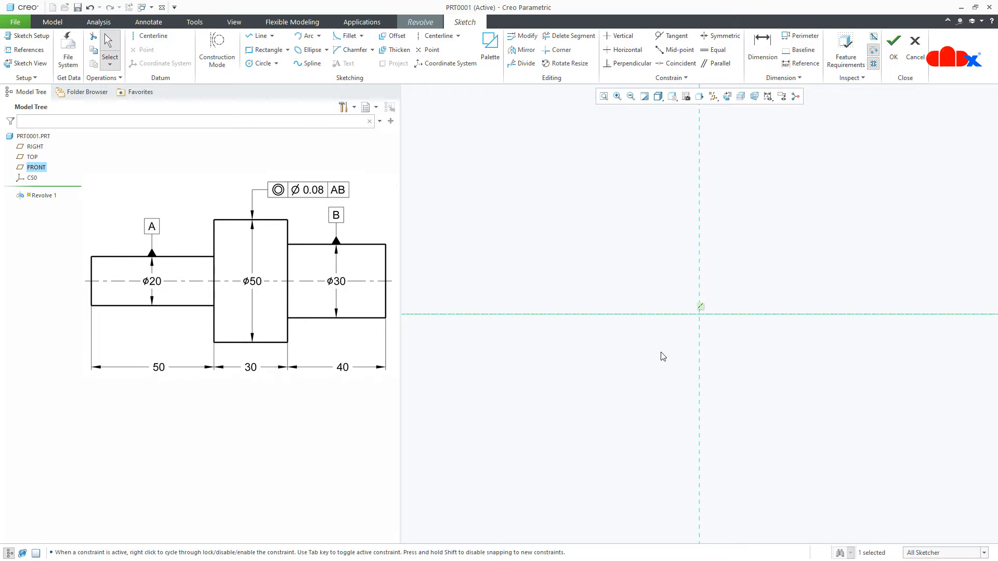
Sketch a rectangle about 141 long and 115 in diameter, from the origin leftward and above the centerline
right_click(661, 354)
left_click(696, 370)
left_click(699, 314)
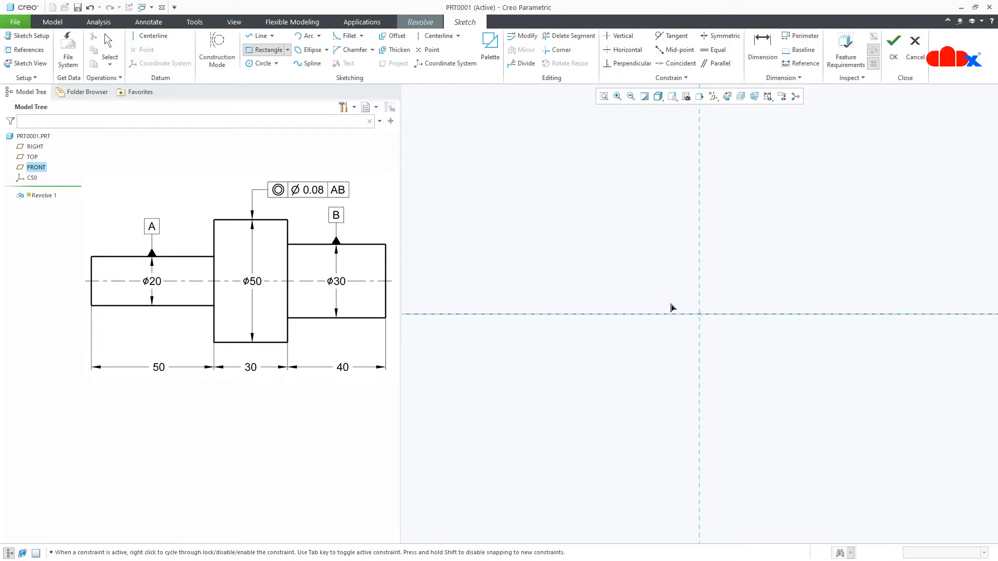
left_click(598, 272)
middle_click(622, 351)
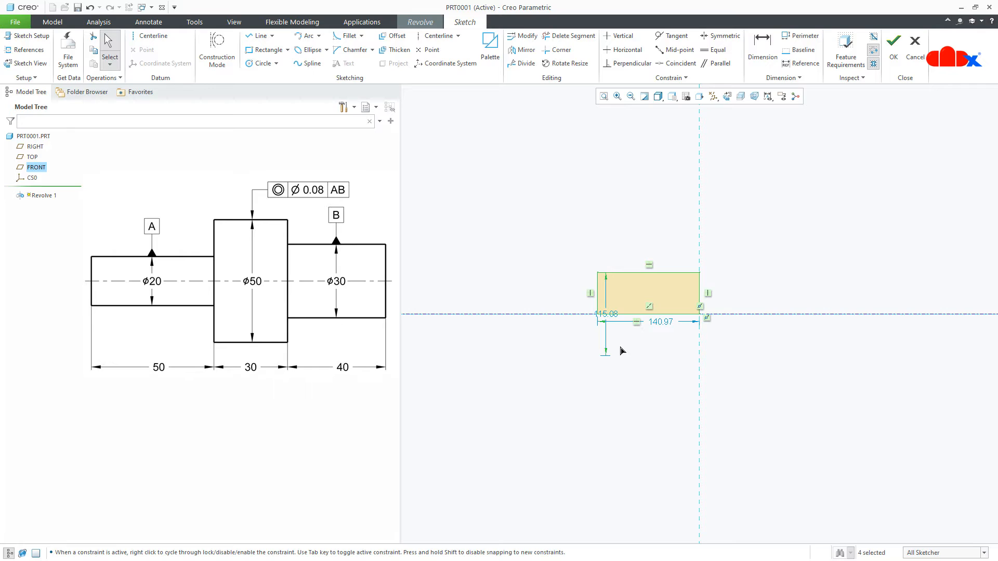
Set the rectangle's diameter dimension to 30 and its length to 40, then refit the sketch
double_click(608, 315)
type("30")
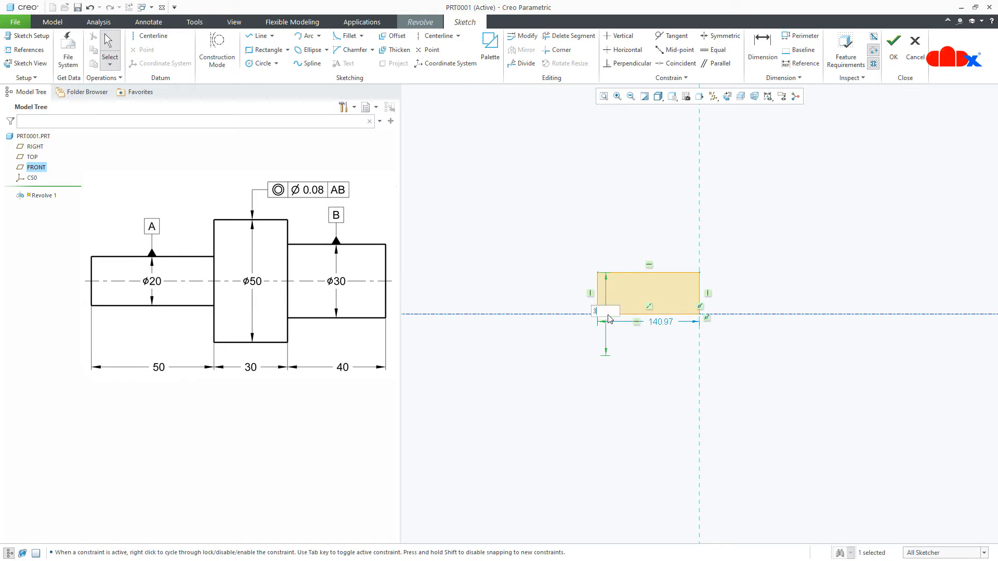
key("Return")
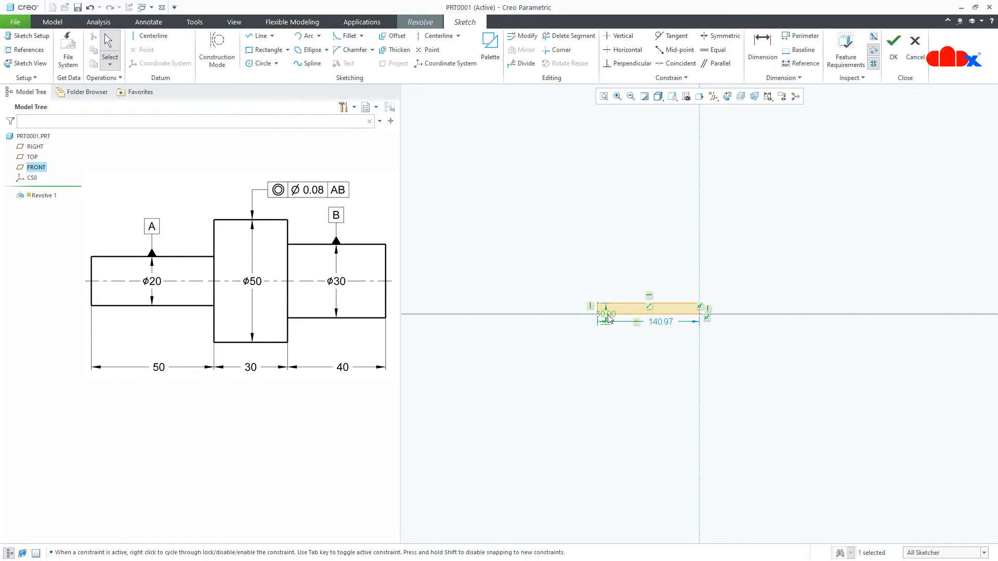
double_click(664, 323)
type("40")
key("Return")
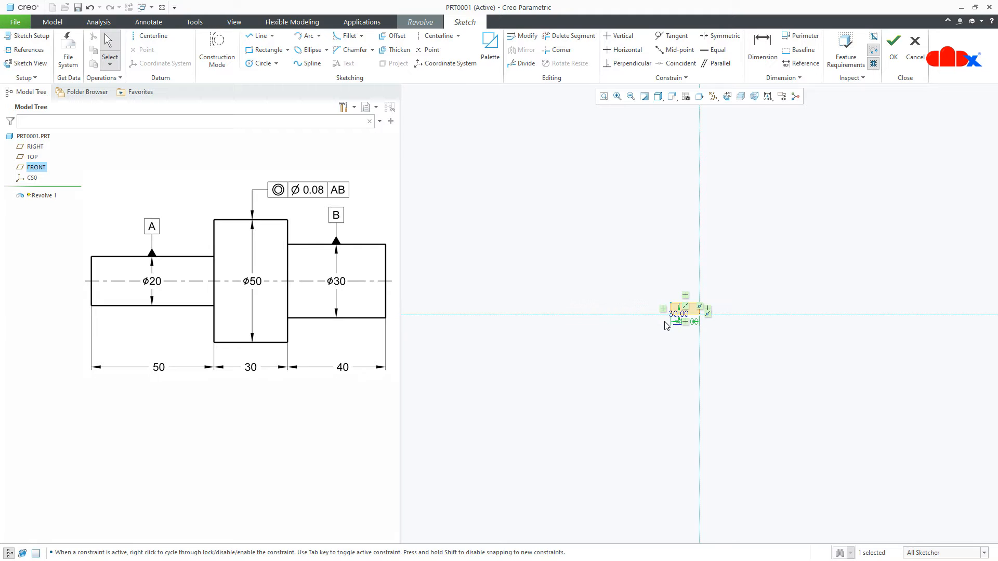
left_click(603, 96)
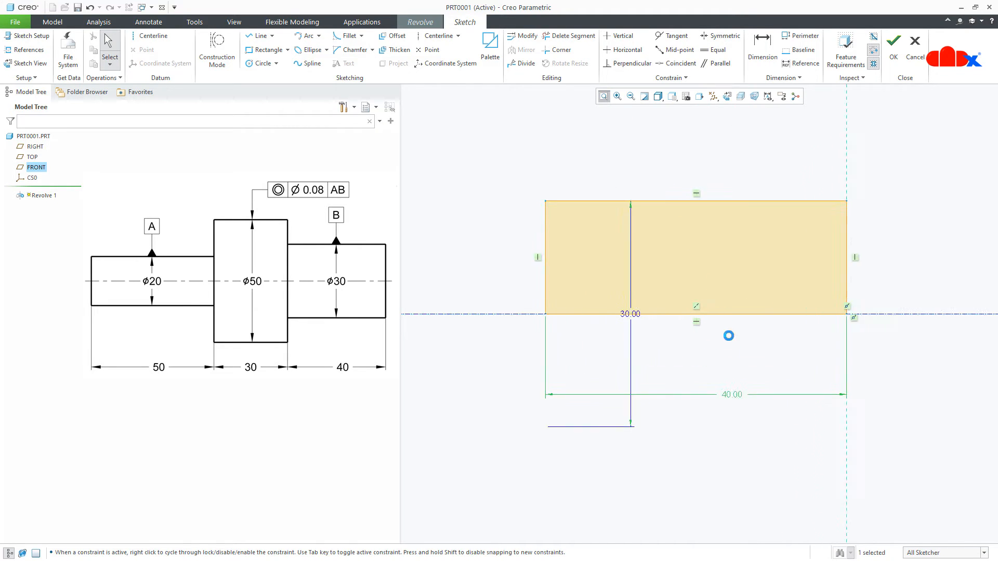
Finish the sketch and complete the solid Revolve of the rectangle through 360 degrees
right_click(746, 423)
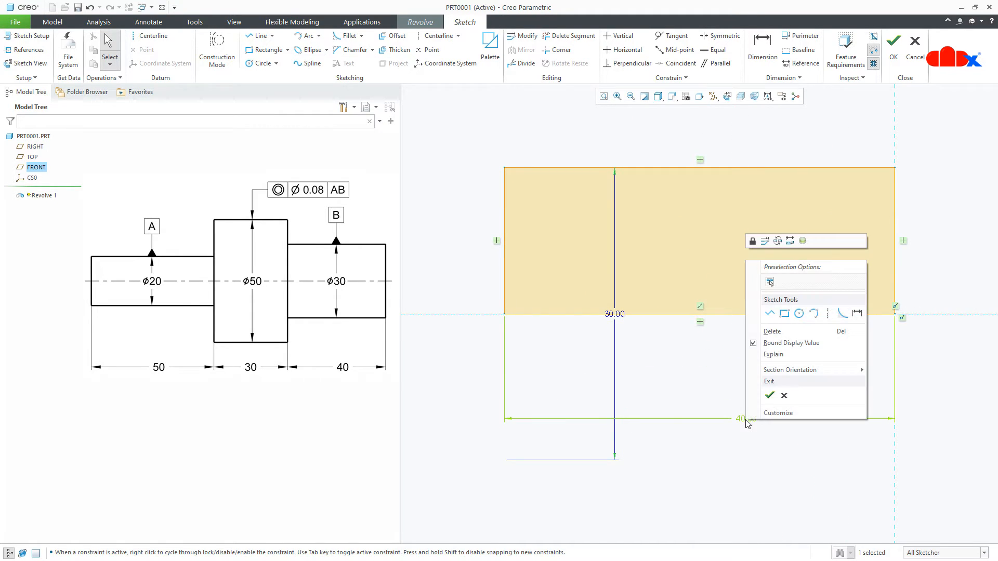
left_click(768, 394)
middle_click_drag(768, 395, 724, 405)
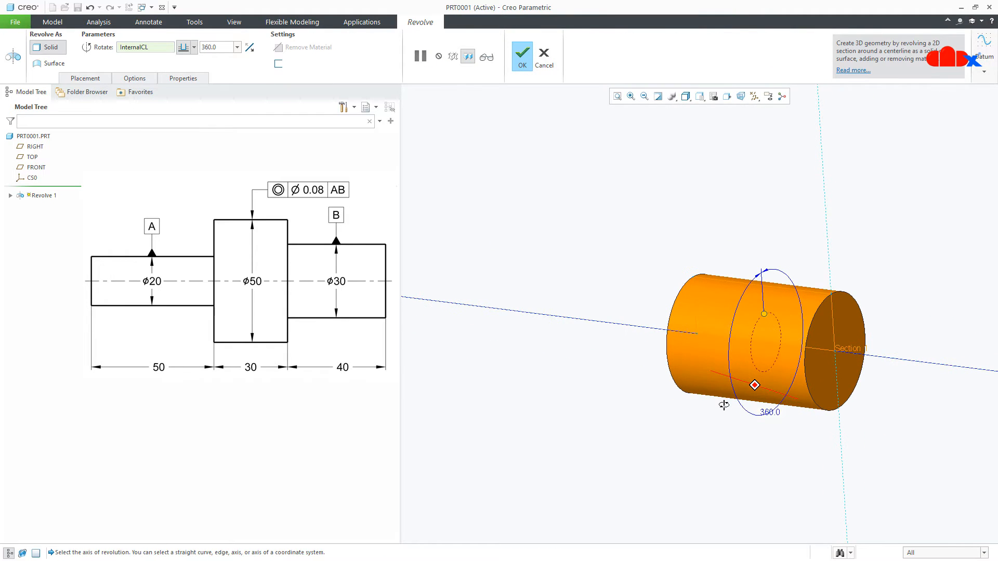
left_click(523, 61)
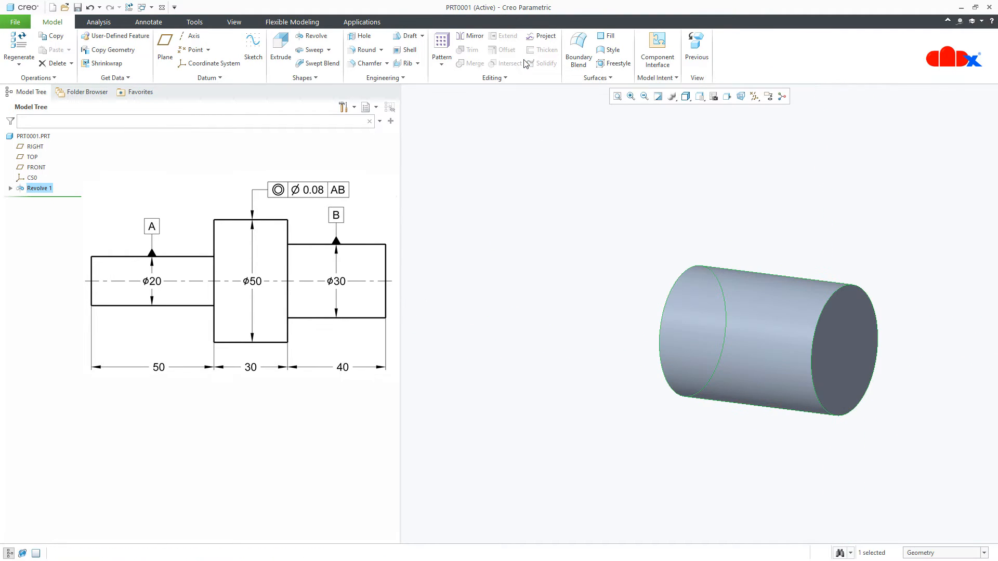
left_click(575, 214)
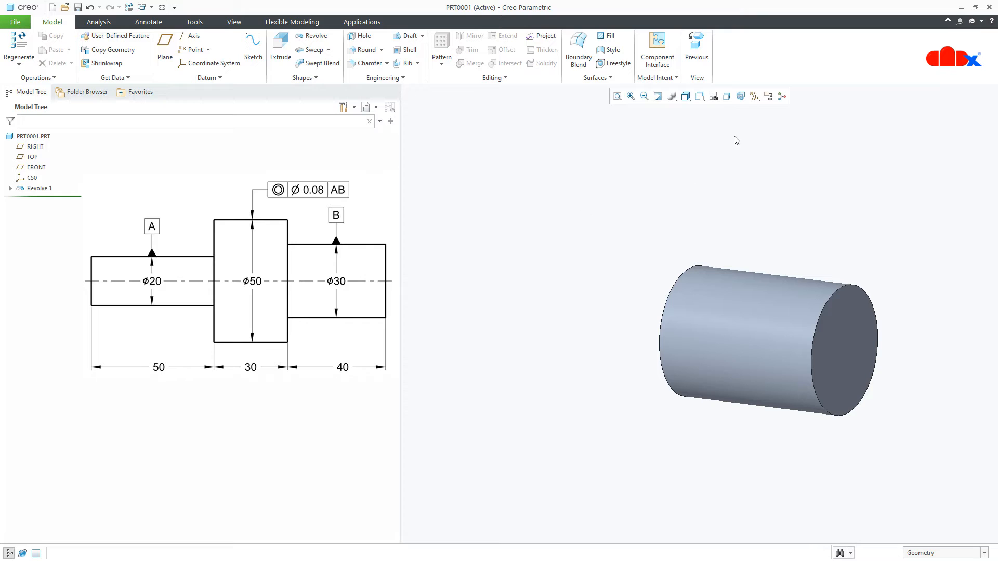
Turn on axis display only and inspect the cylinder's central axis from different angles
left_click(754, 96)
left_click(754, 121)
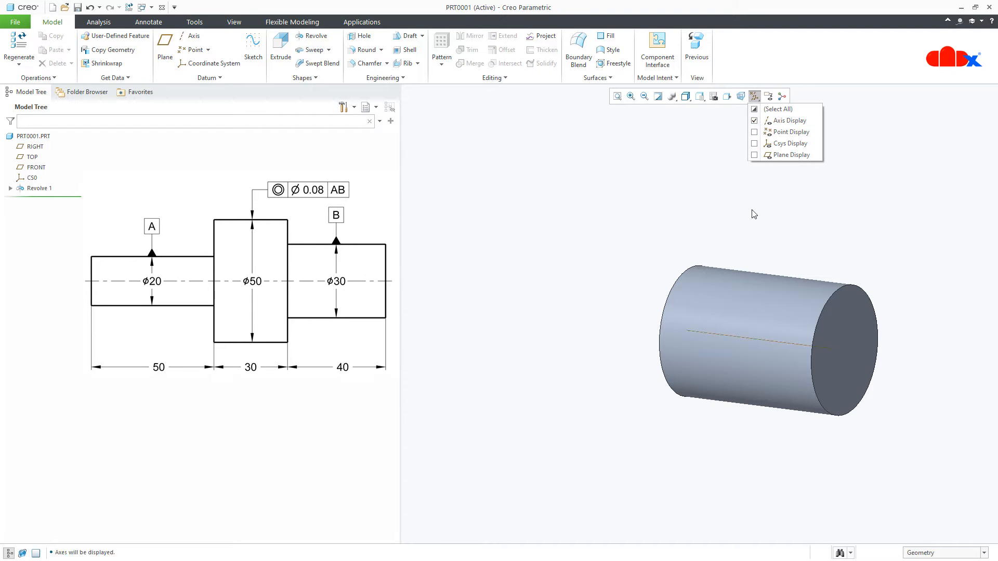
middle_click_drag(762, 256, 756, 322)
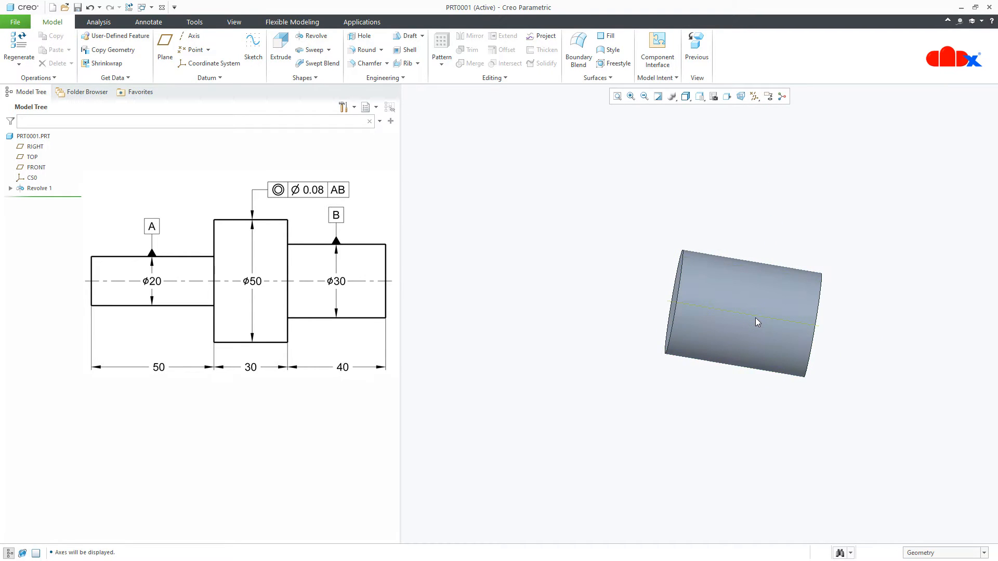
left_click(756, 322)
middle_click_drag(753, 376, 728, 434)
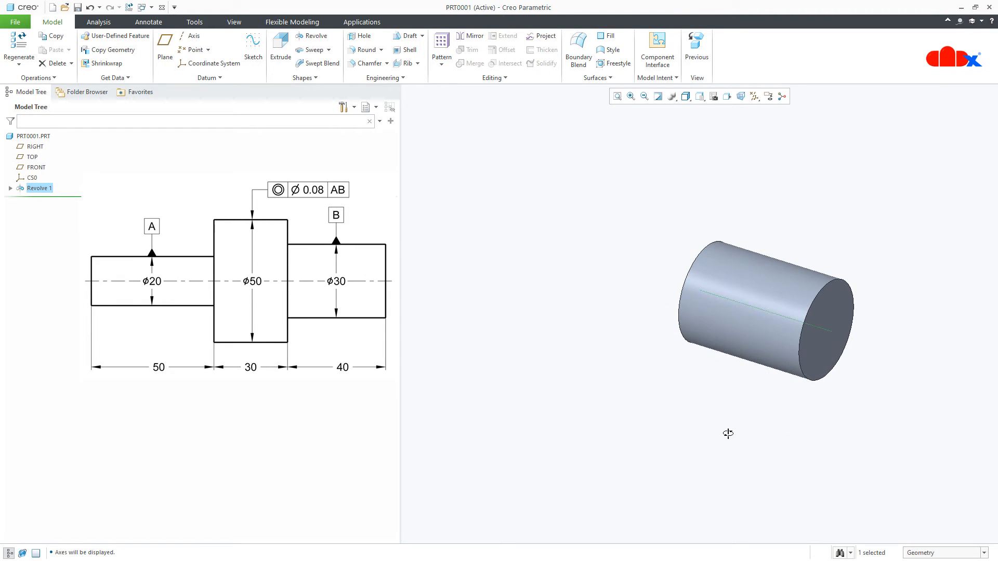
left_click(729, 437)
Start a second solid Revolve, define its sketch on the previous sketch plane and orient it to the sketch view
left_click(310, 36)
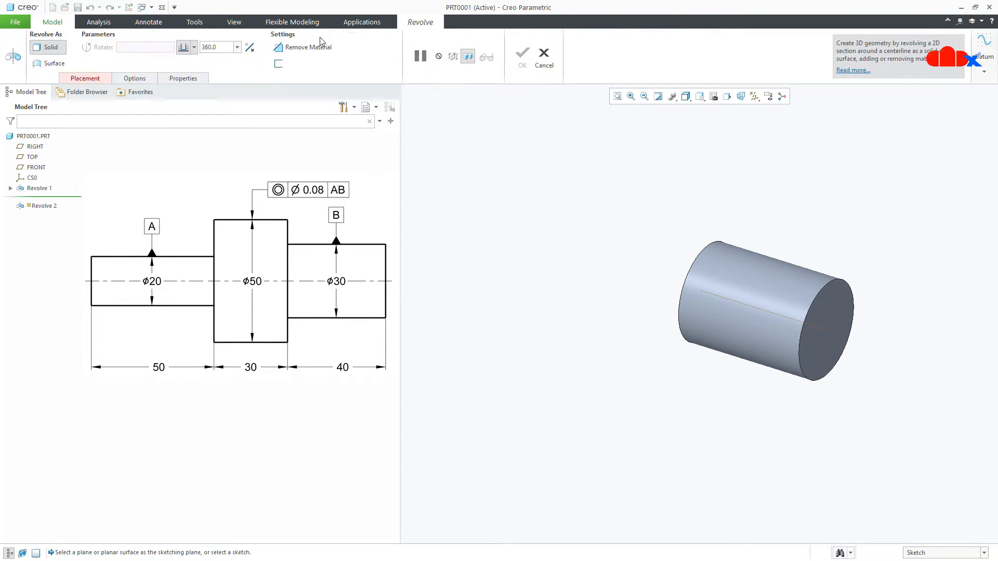
left_click(90, 79)
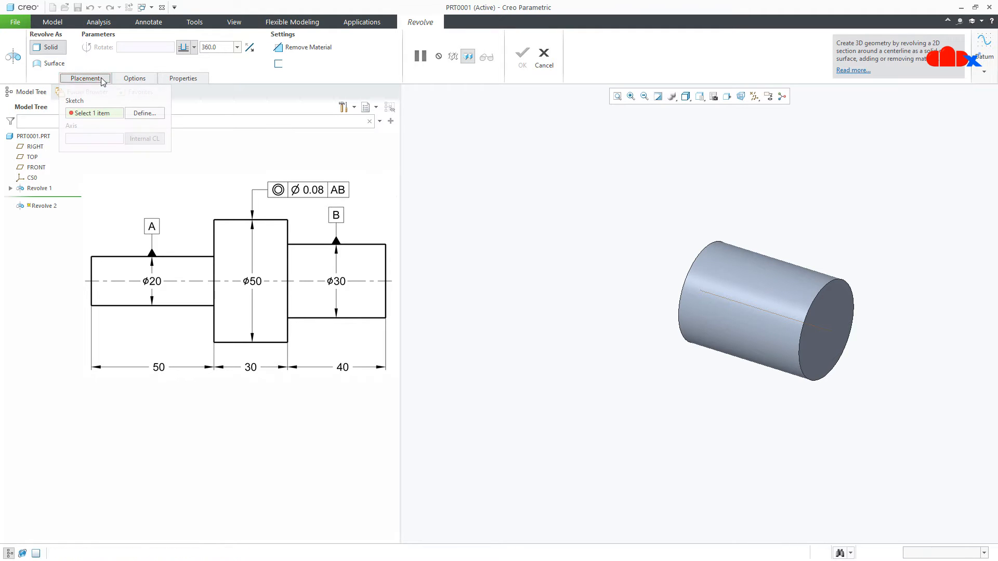
left_click(135, 113)
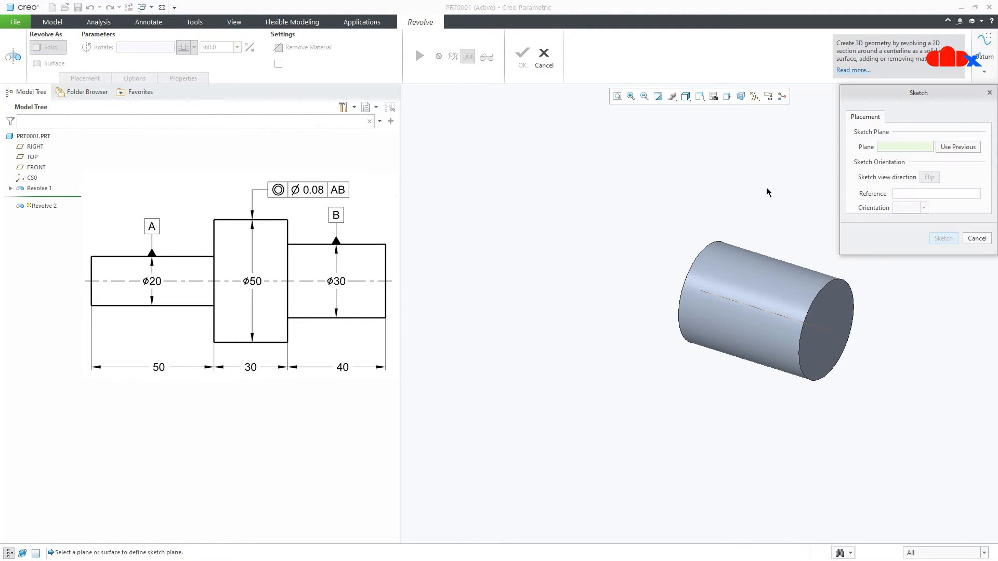
left_click(958, 149)
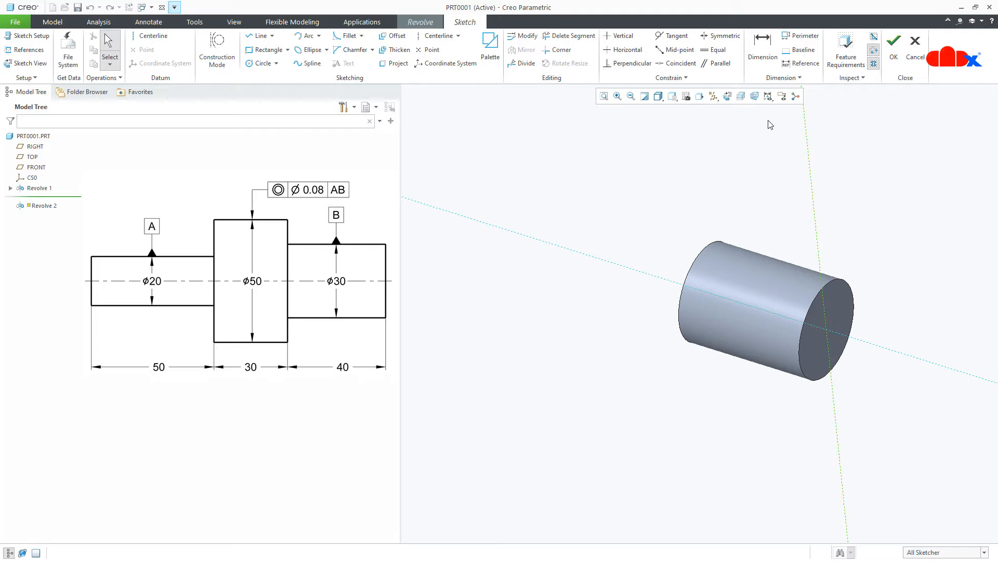
left_click(727, 97)
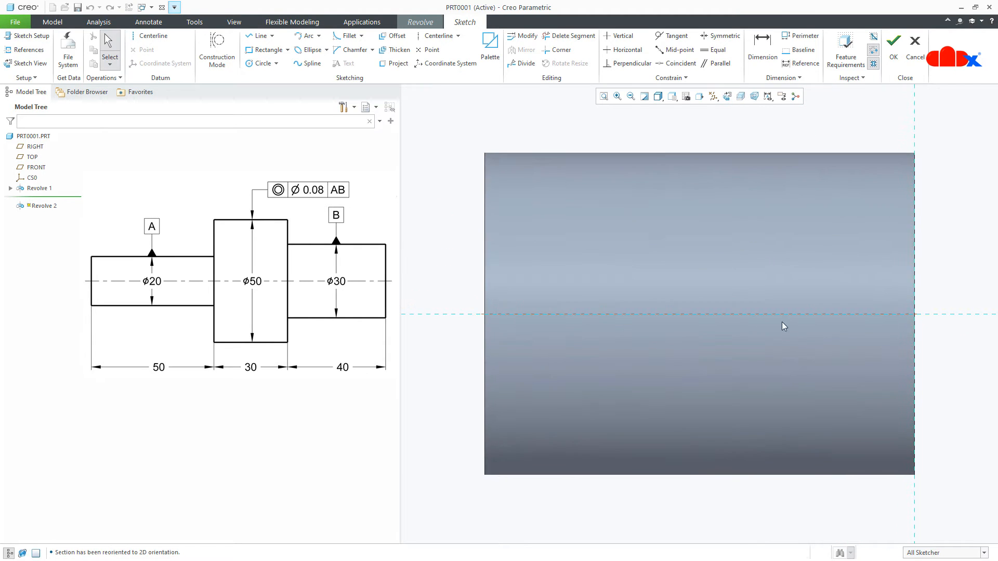
Sketch a square about 20 wide above the horizontal reference, starting at the center of the cylinder's left end
right_click(651, 409)
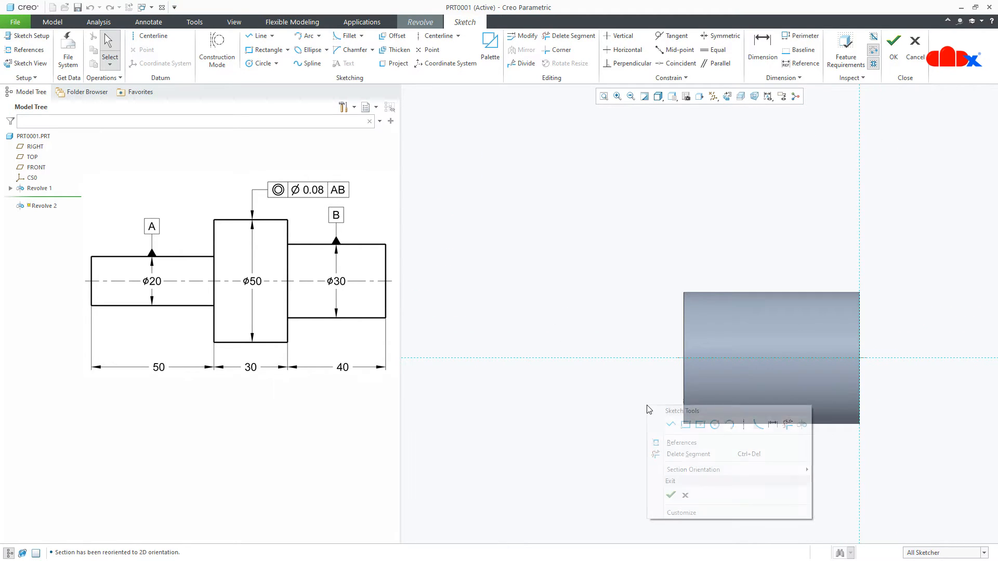
left_click(686, 422)
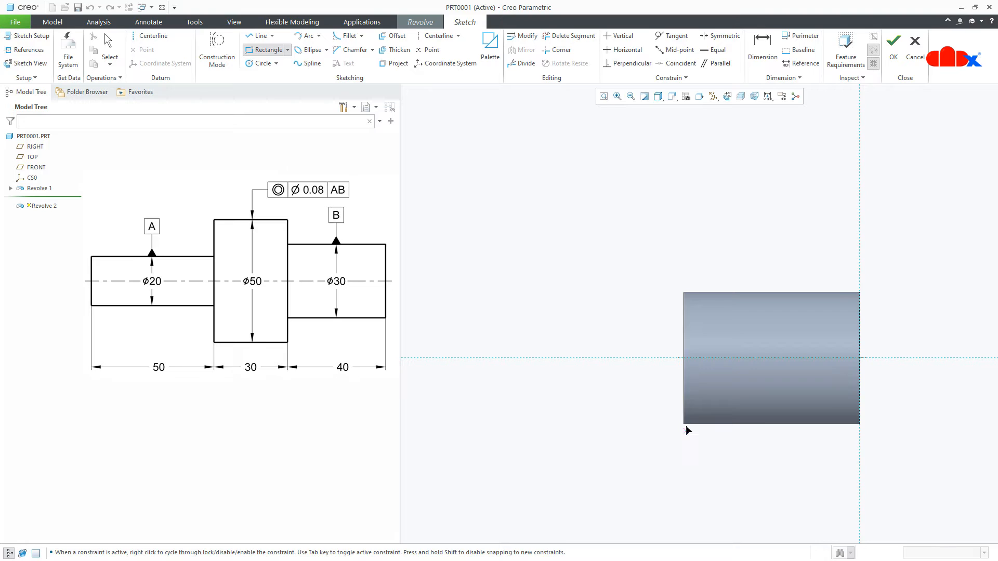
left_click(684, 358)
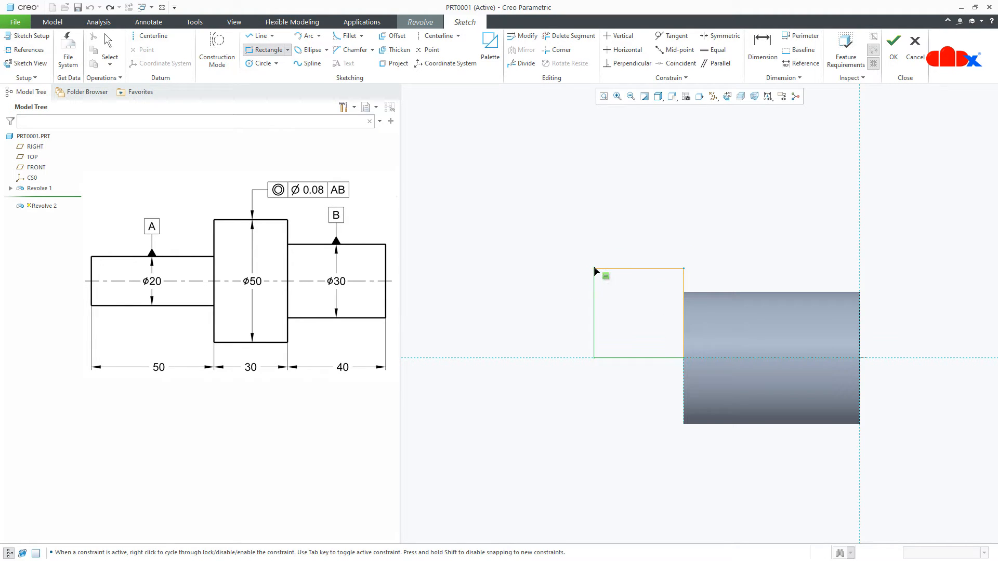
left_click(595, 269)
middle_click(626, 403)
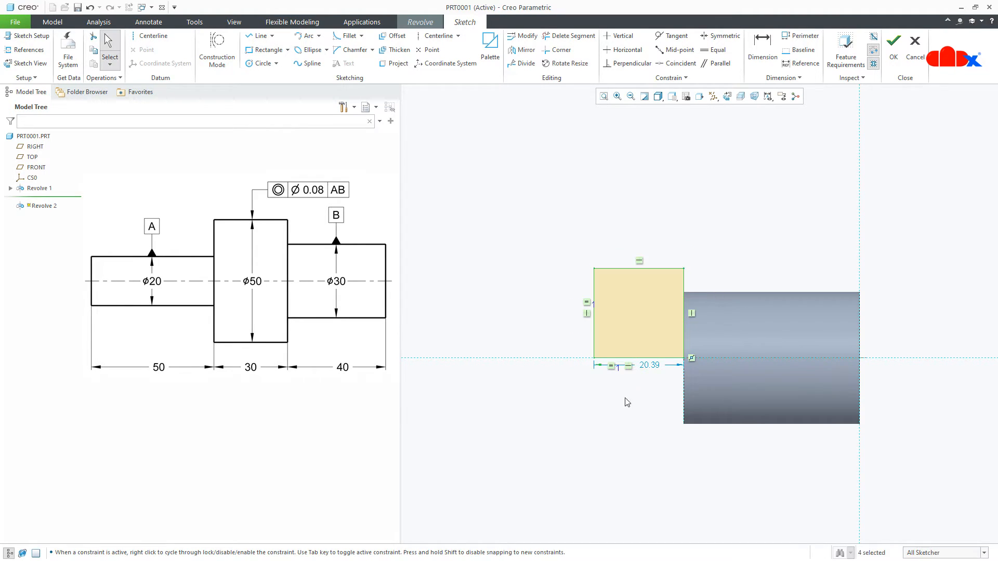
Remove the equal-length constraint from the square and set its horizontal width to 30
left_click(588, 304)
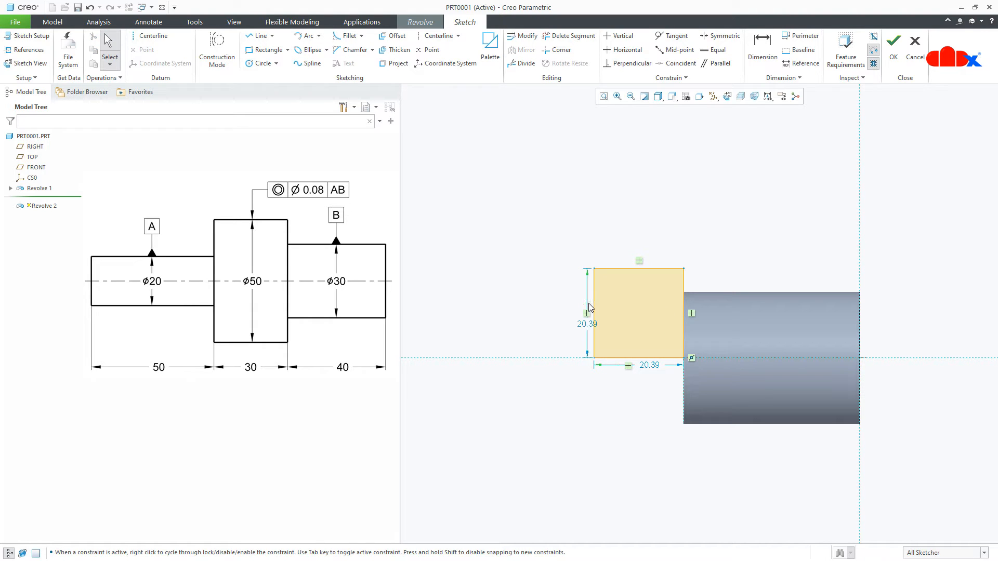
double_click(656, 366)
type("30")
key("Return")
Add a horizontal datum centerline along the horizontal reference and set the section's diameter to 50
left_click(151, 36)
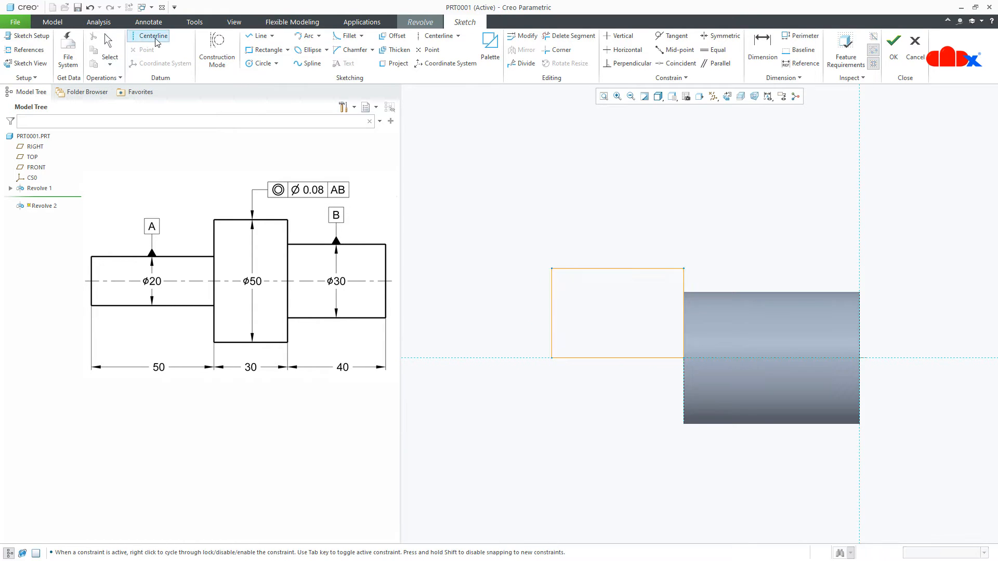
left_click(536, 357)
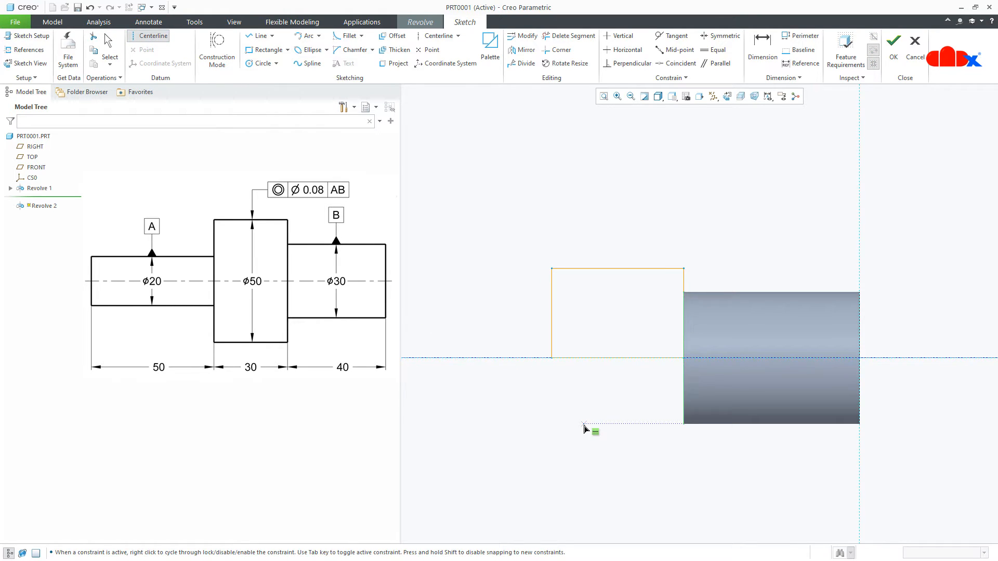
middle_click(584, 426)
double_click(565, 361)
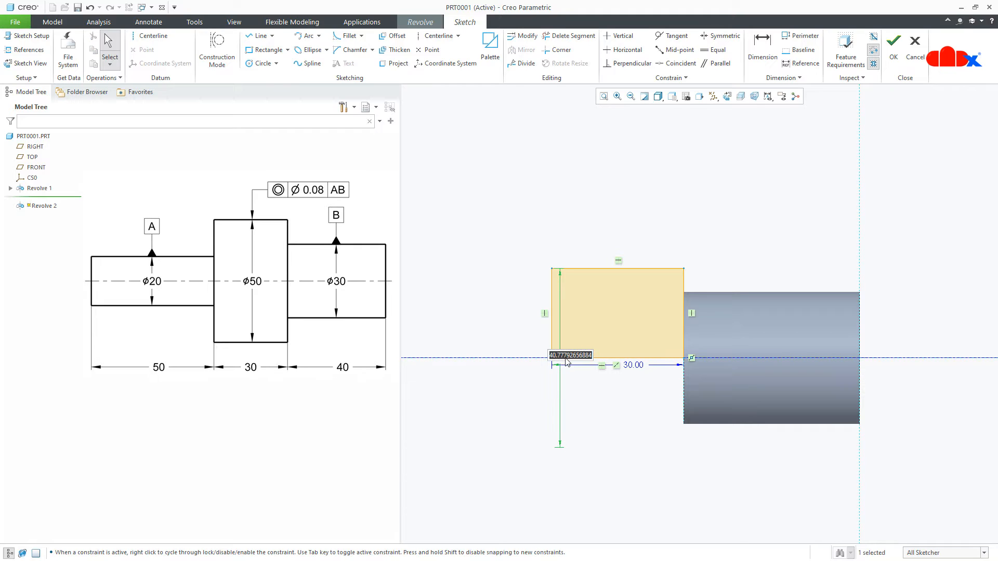
type("50")
key("Return")
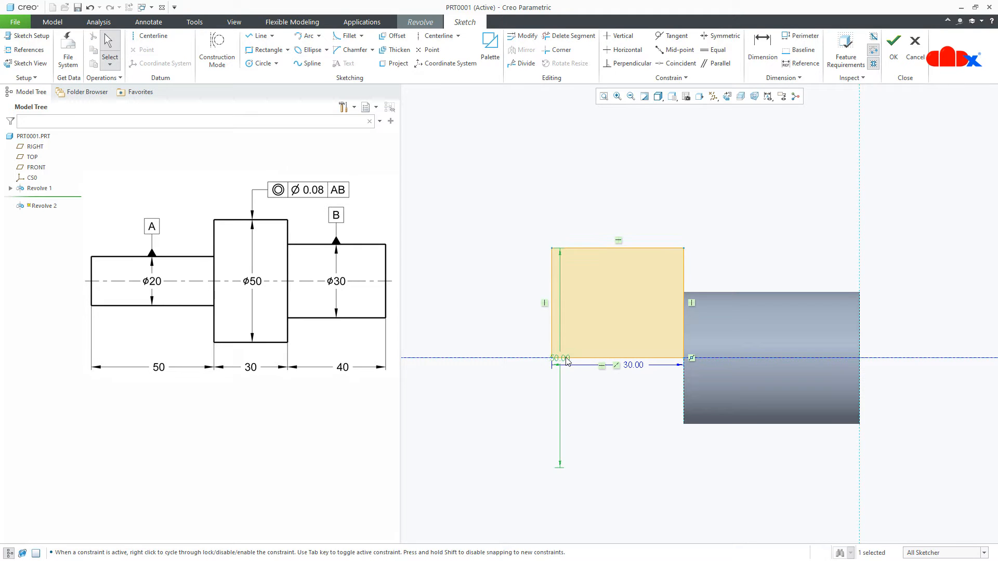
Finish the sketch and complete the solid Revolve of the 30-long section through 360 degrees
left_click(619, 431)
right_click(620, 430)
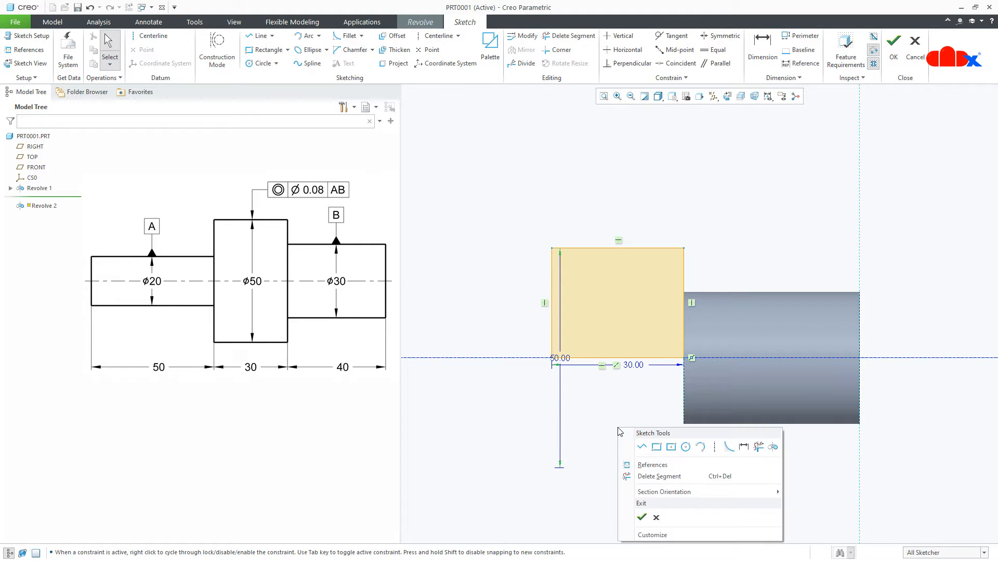
left_click(642, 516)
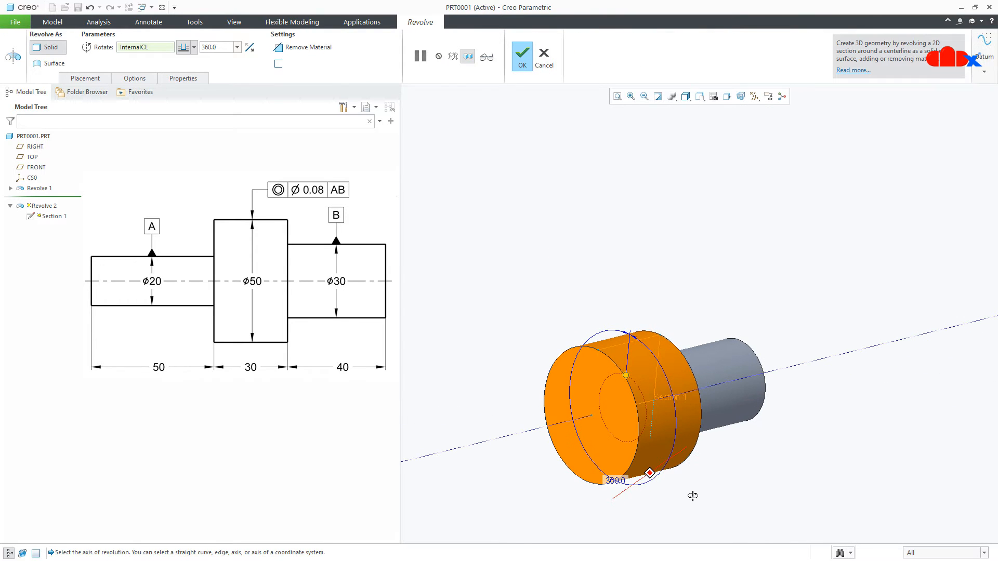
middle_click(708, 481)
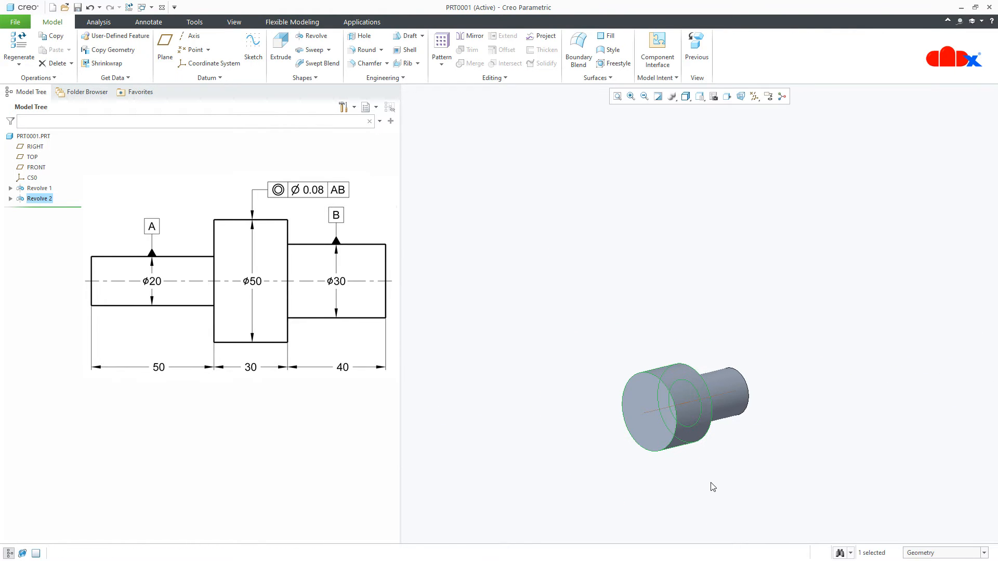
Start a third solid Revolve, define its sketch on the previous sketch plane and orient it to the sketch view
scroll(697, 463, "up", 5)
middle_click_drag(692, 459, 650, 463)
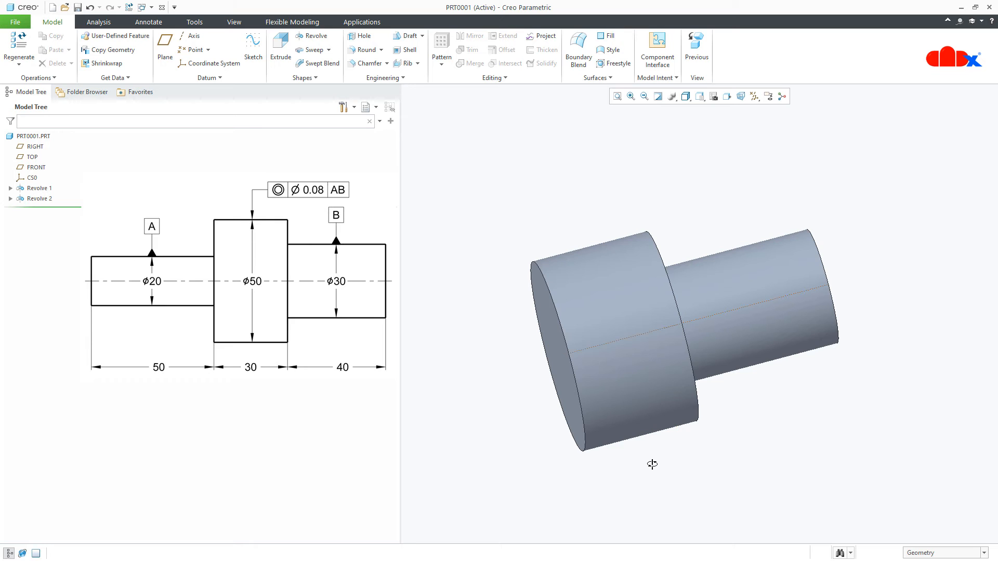
scroll(650, 463, "up", 2)
scroll(658, 457, "down", 3)
middle_click_drag(670, 494, 703, 512)
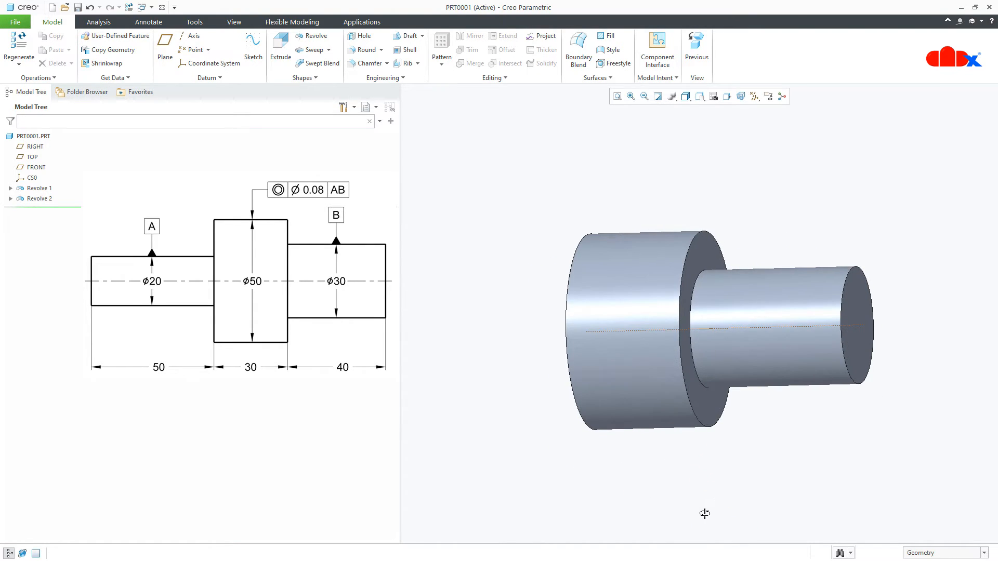
left_click(314, 36)
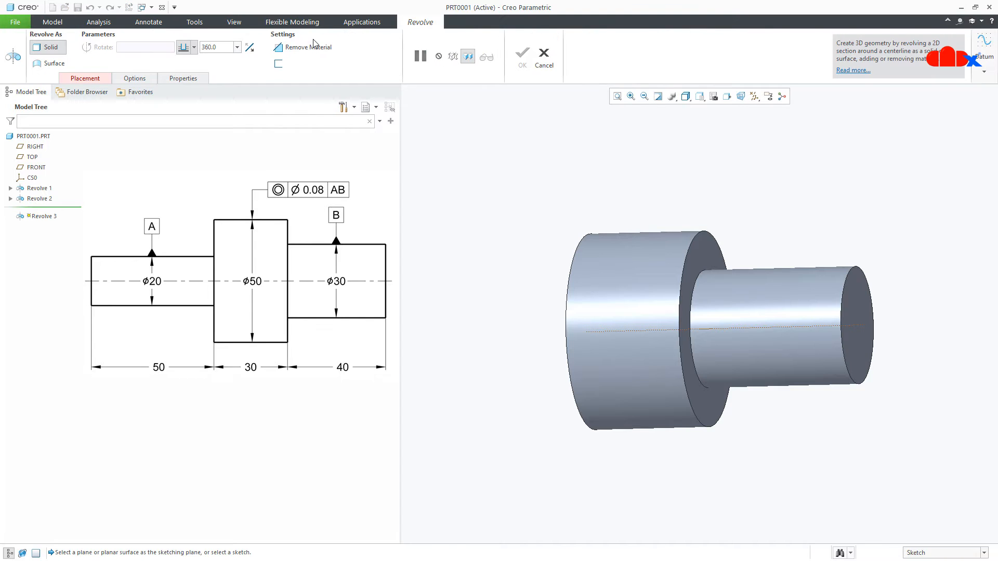
left_click(83, 78)
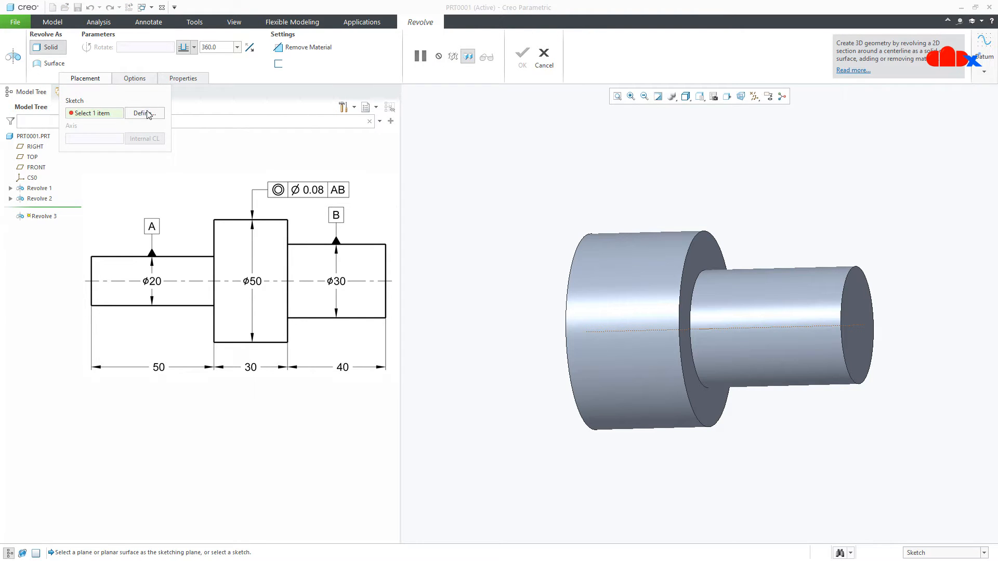
left_click(144, 114)
left_click(949, 149)
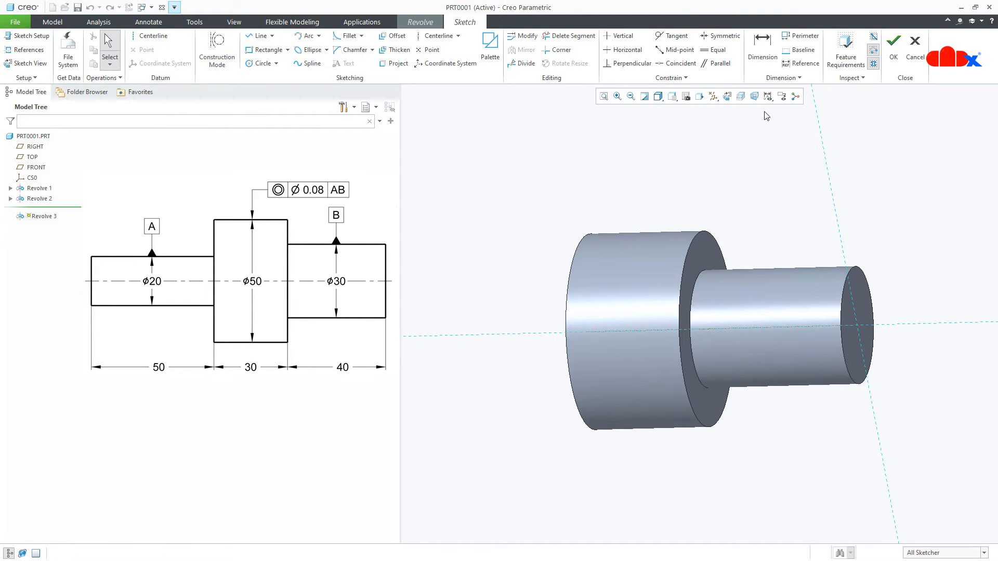
left_click(727, 96)
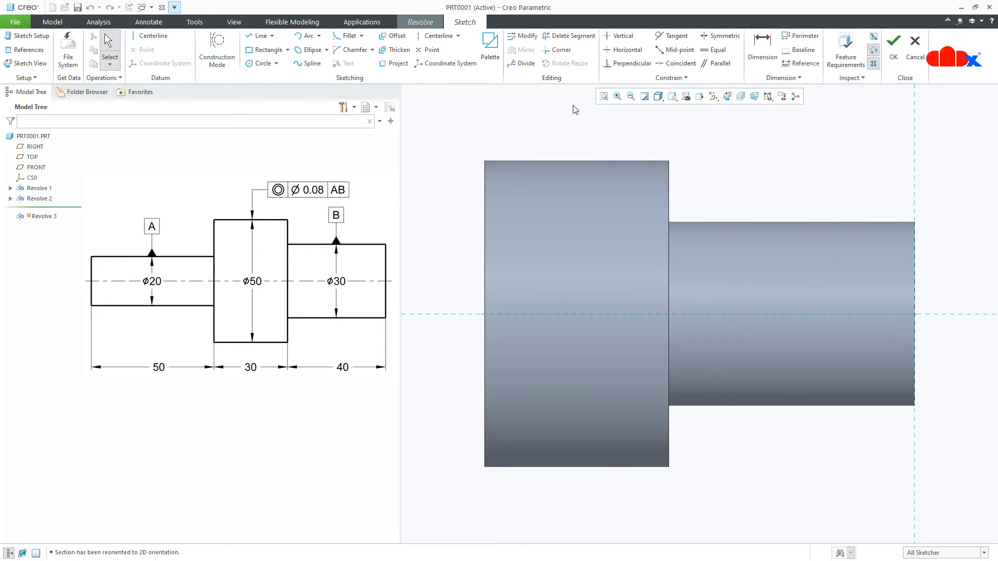
Draw a horizontal datum centerline along the horizontal reference through the shaft
left_click(164, 40)
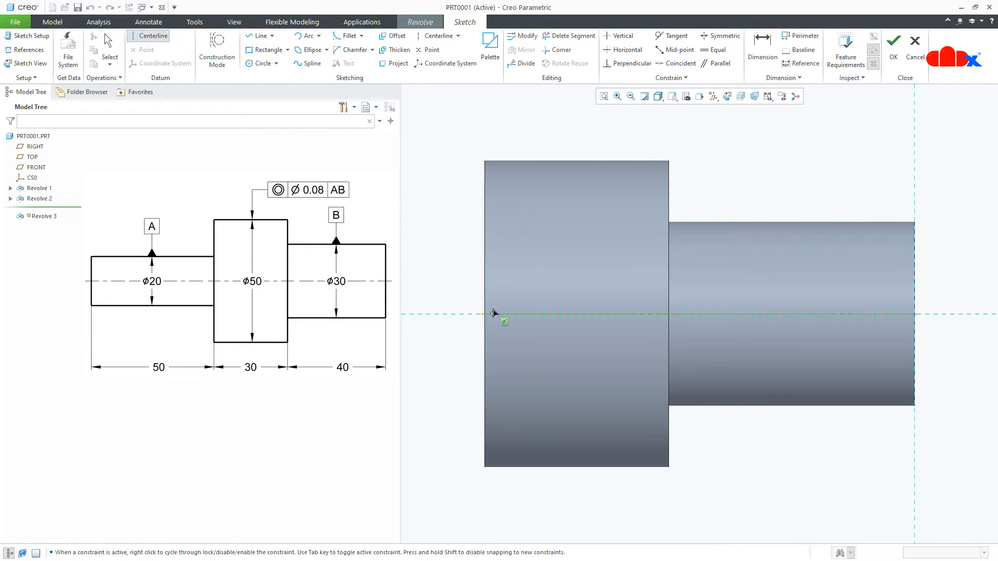
left_click(435, 314)
middle_click(450, 341)
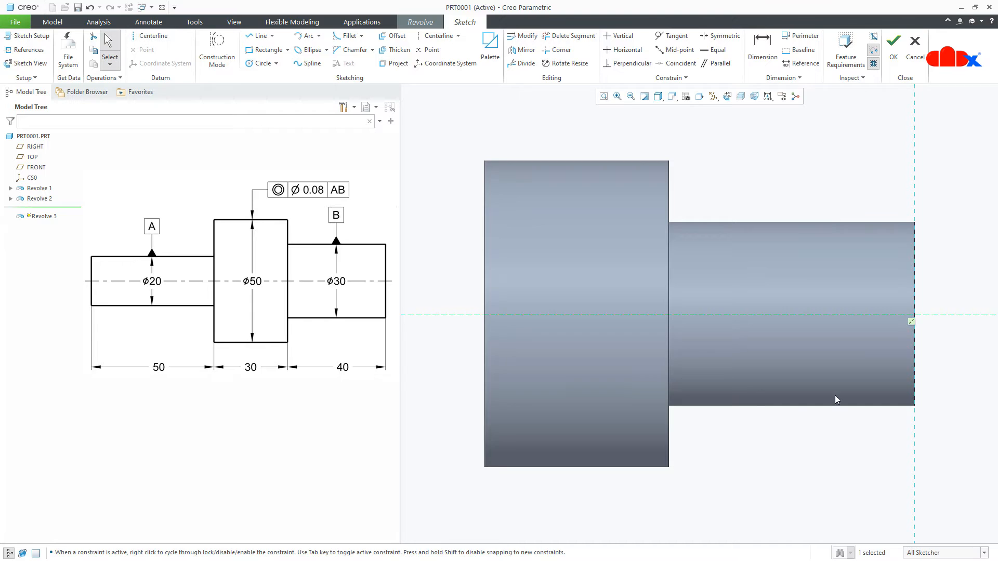
Sketch a rectangle about 48 long above the centerline, starting at the center of the large cylinder's free end face
scroll(837, 395, "up", 4)
right_click(632, 436)
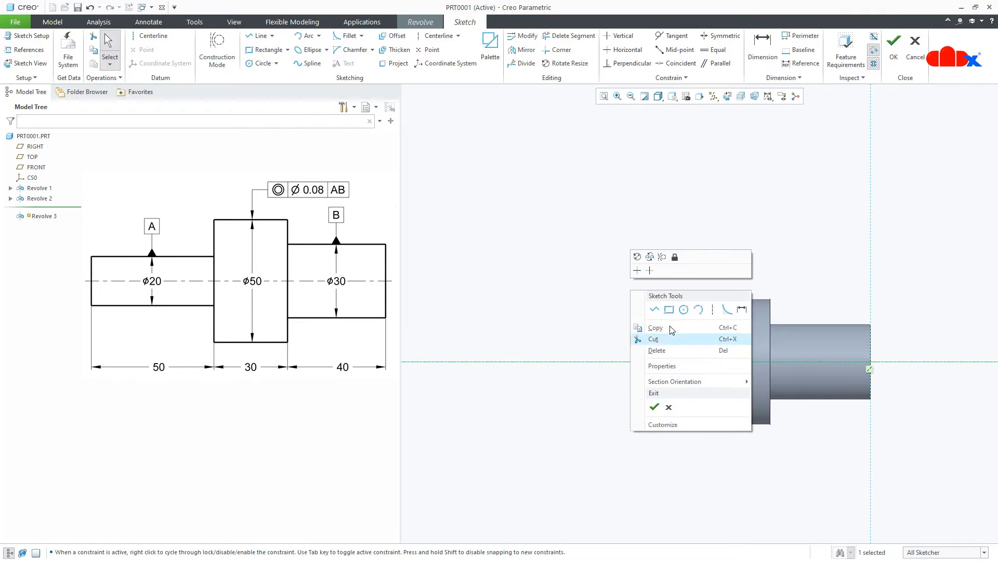
left_click(669, 312)
left_click(695, 362)
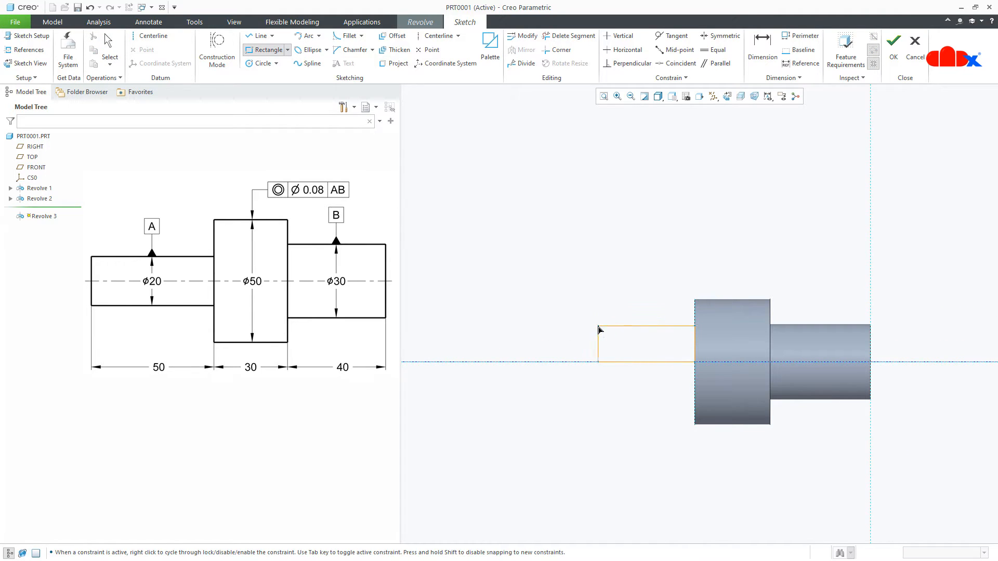
left_click(575, 329)
middle_click(610, 390)
scroll(645, 355, "down", 4)
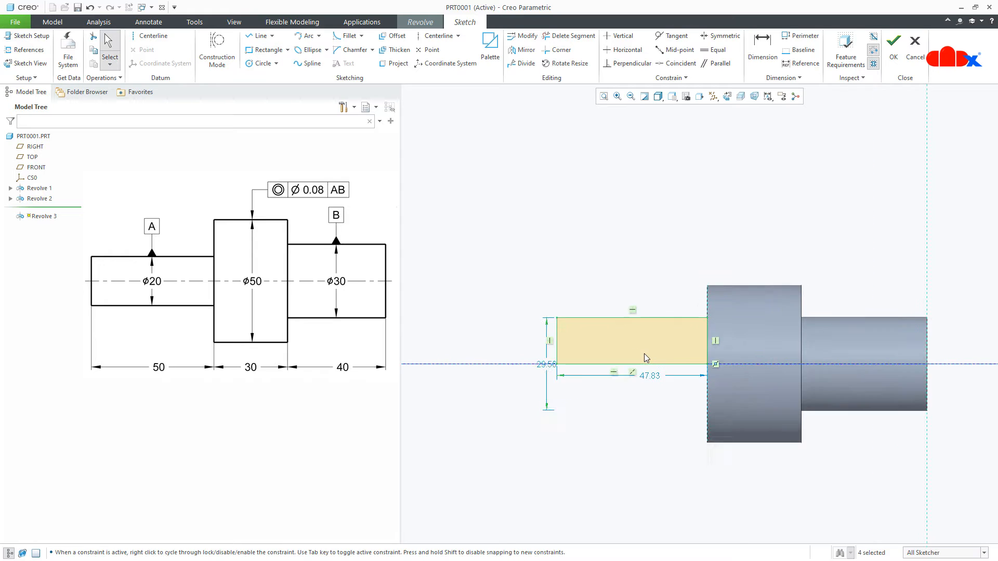
Set the rectangle's length to 50 and its diameter about the centerline to 20
double_click(652, 389)
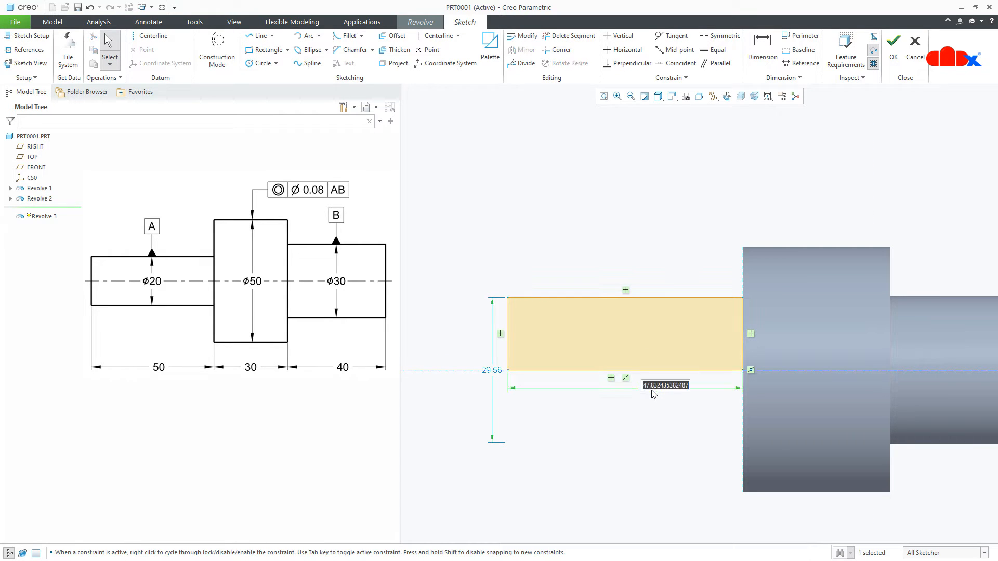
type("50")
key("Return")
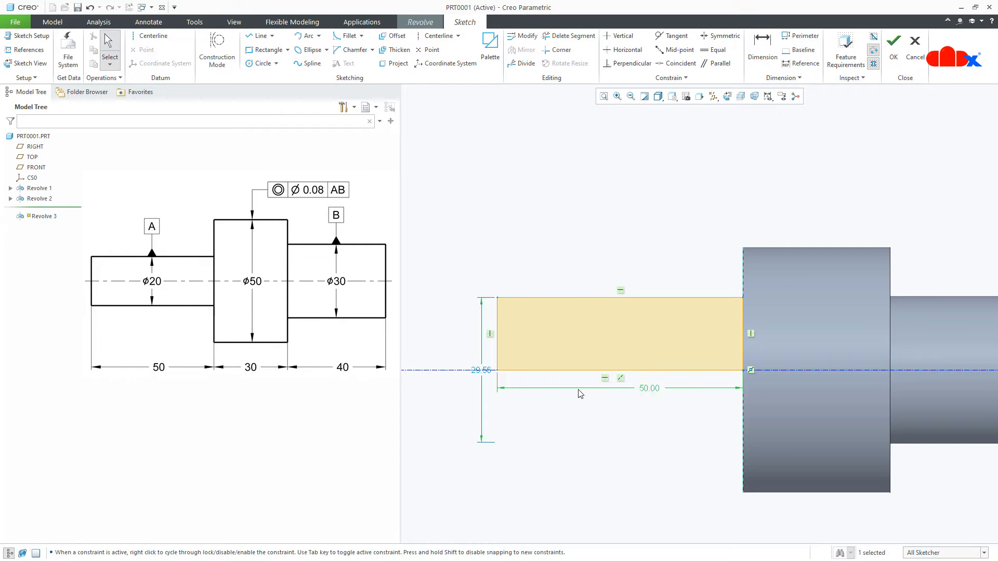
double_click(481, 370)
type("20")
key("Return")
Finish the sketch and complete the solid Revolve of the 50-long section through 360 degrees
right_click(481, 373)
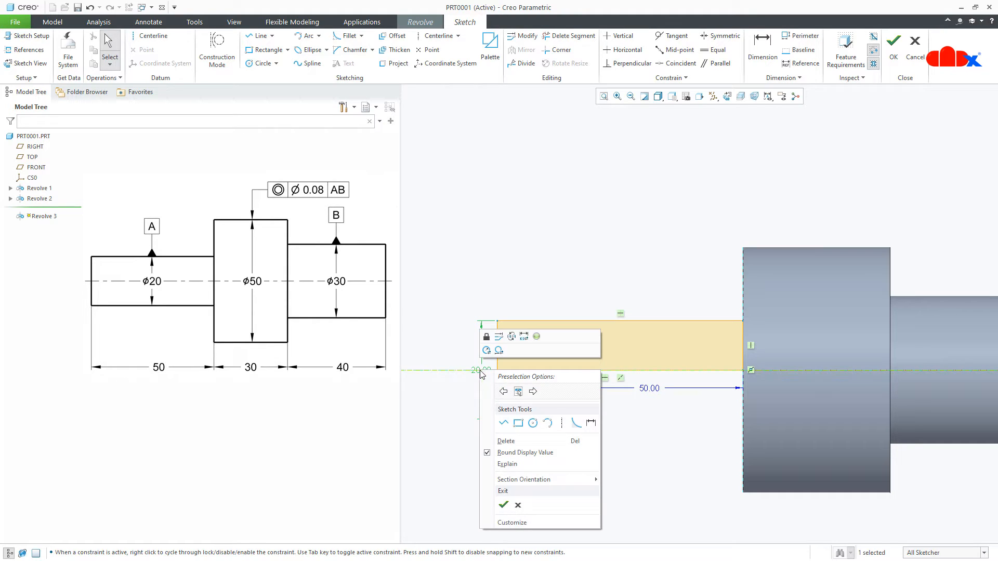
left_click(502, 501)
key("ctrl+d")
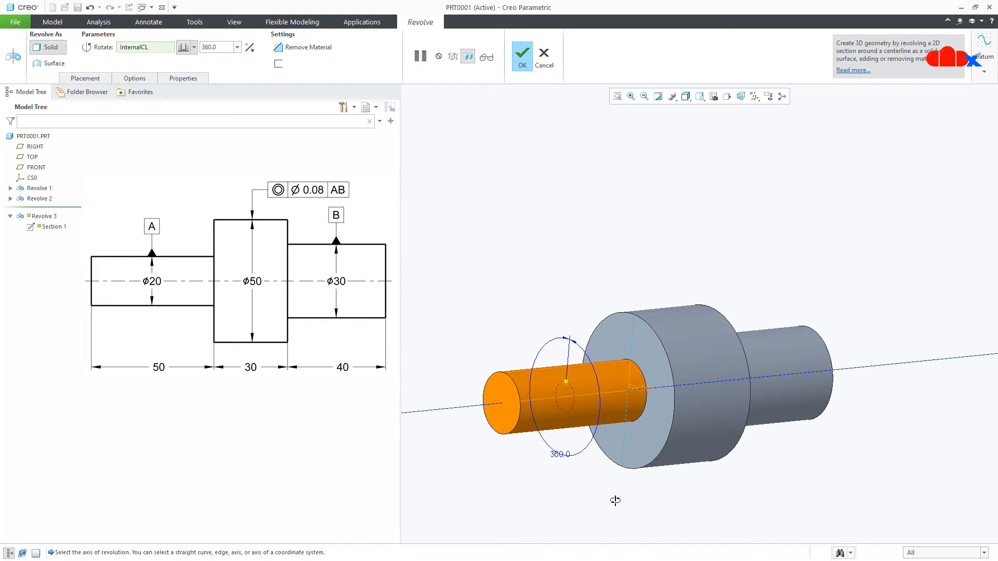
middle_click(616, 503)
left_click(785, 511)
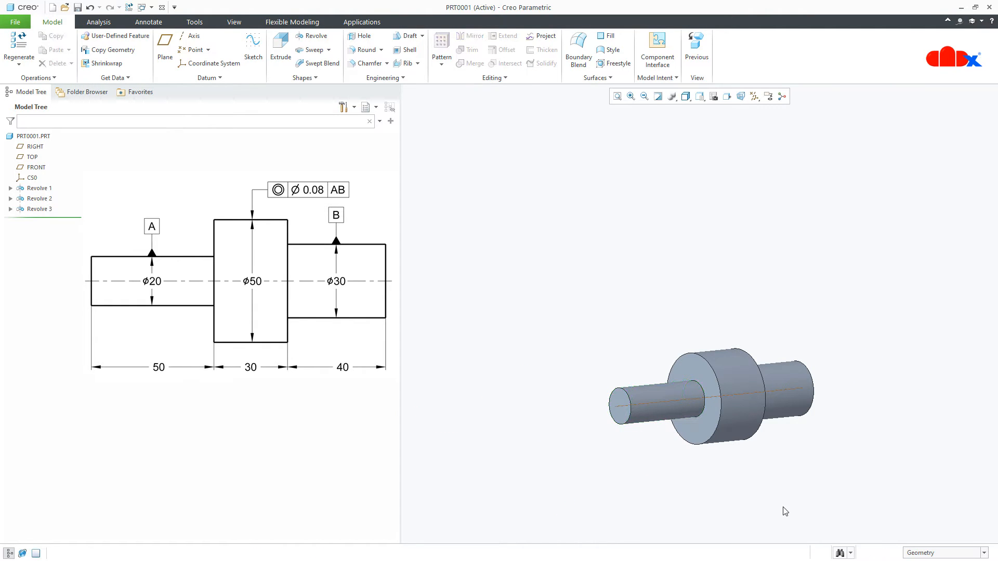
Return the shaft to the default orientation and turn on the display of axis name tags
key("ctrl+d")
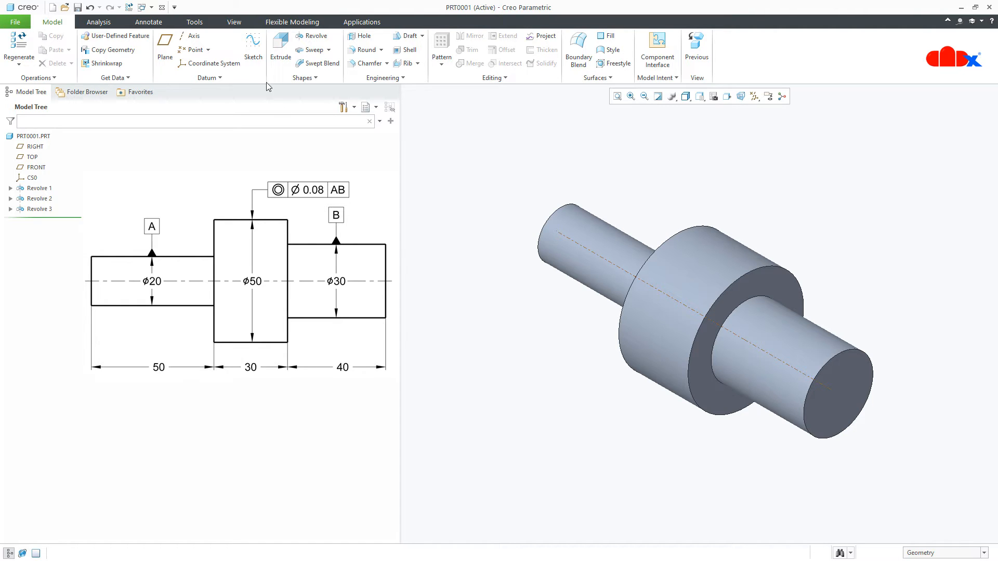
left_click(233, 22)
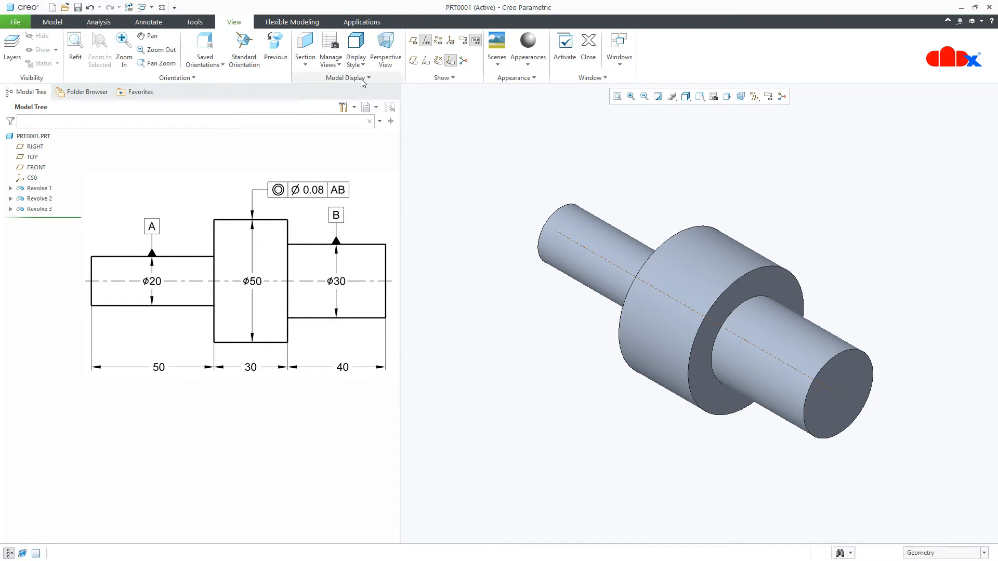
left_click(426, 61)
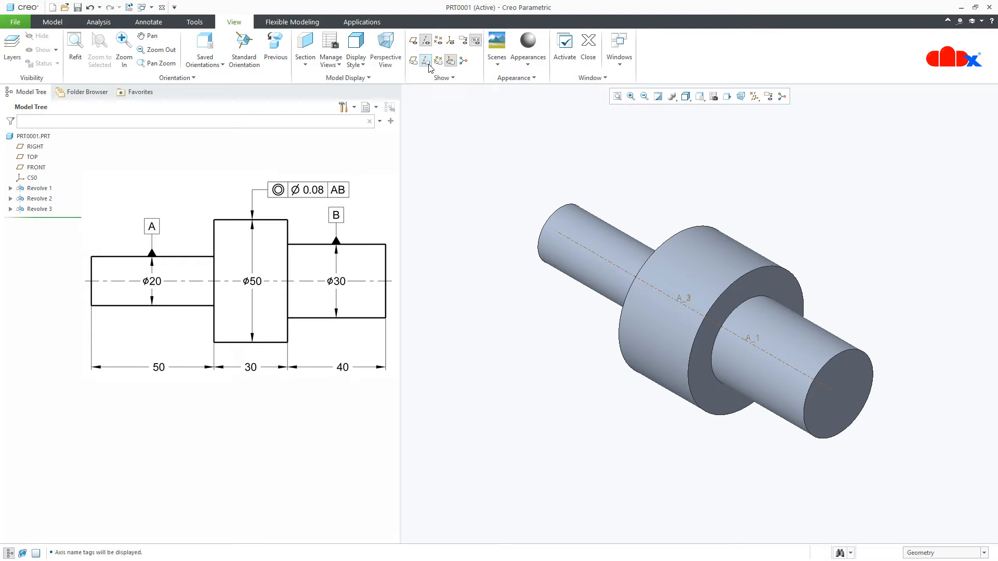
left_click(52, 22)
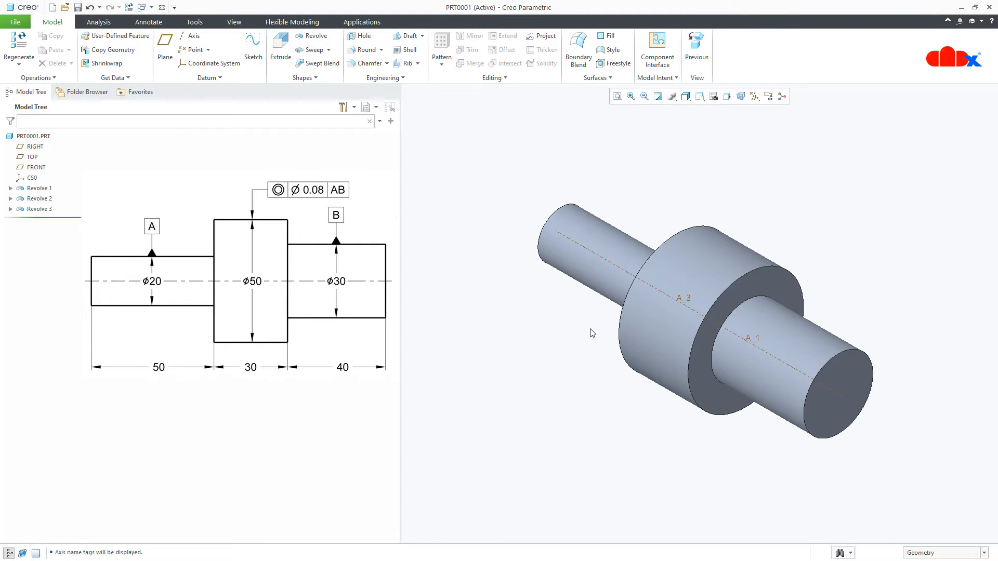
Examine the axes of the revolved sections by selecting them along the shaft, and restore the default orientation
mouse_move(701, 361)
middle_mouse_down()
mouse_move(753, 329)
mouse_move(772, 348)
mouse_move(723, 320)
middle_mouse_up()
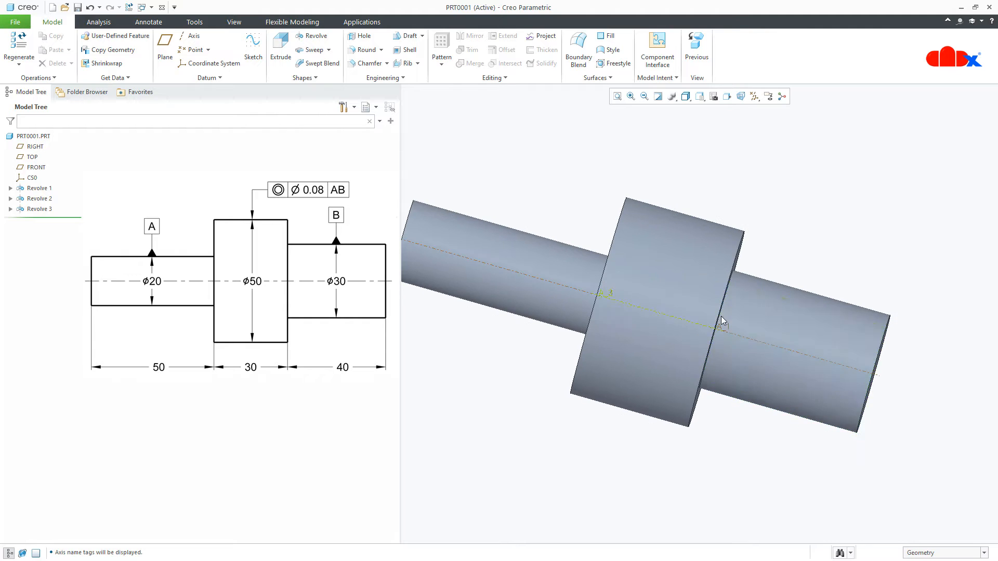
left_click(727, 331)
mouse_move(682, 370)
middle_mouse_down()
mouse_move(664, 390)
mouse_move(666, 372)
middle_mouse_up()
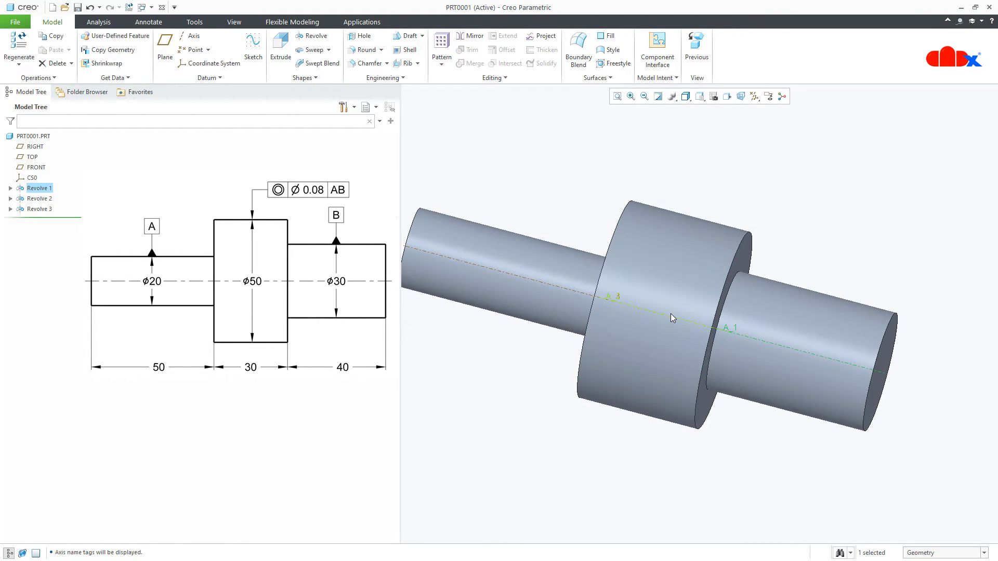
left_click(670, 313)
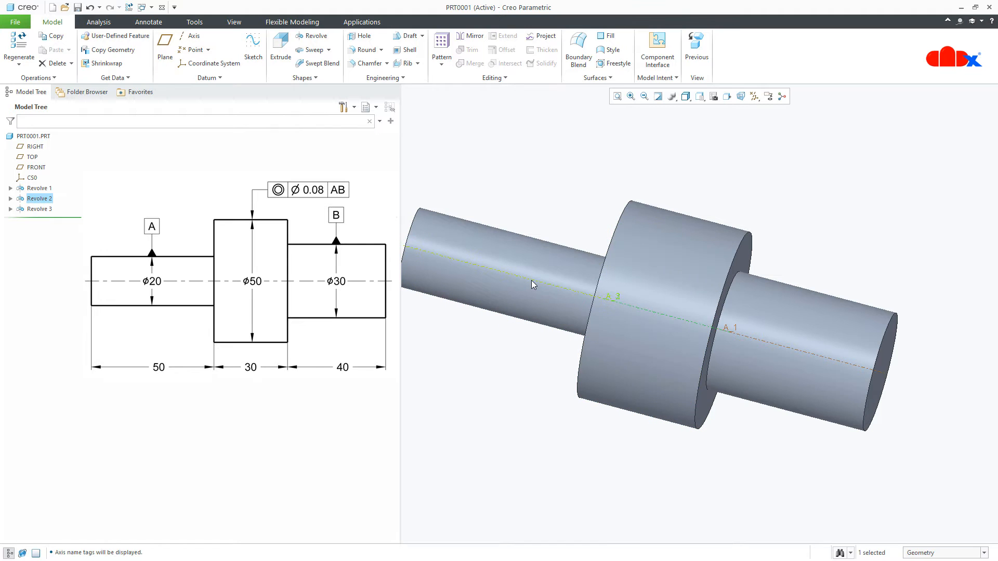
left_click(752, 453)
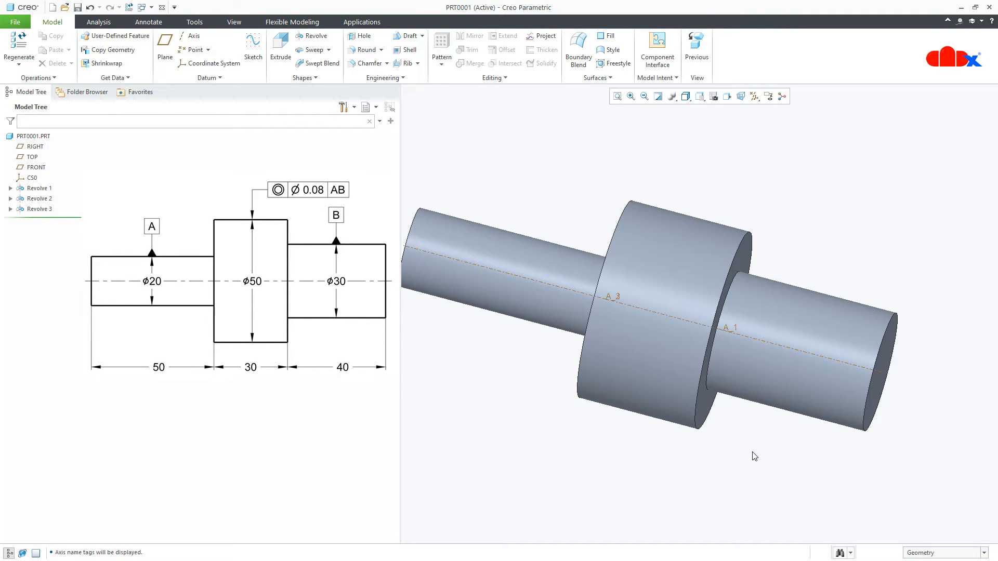
key("ctrl+d")
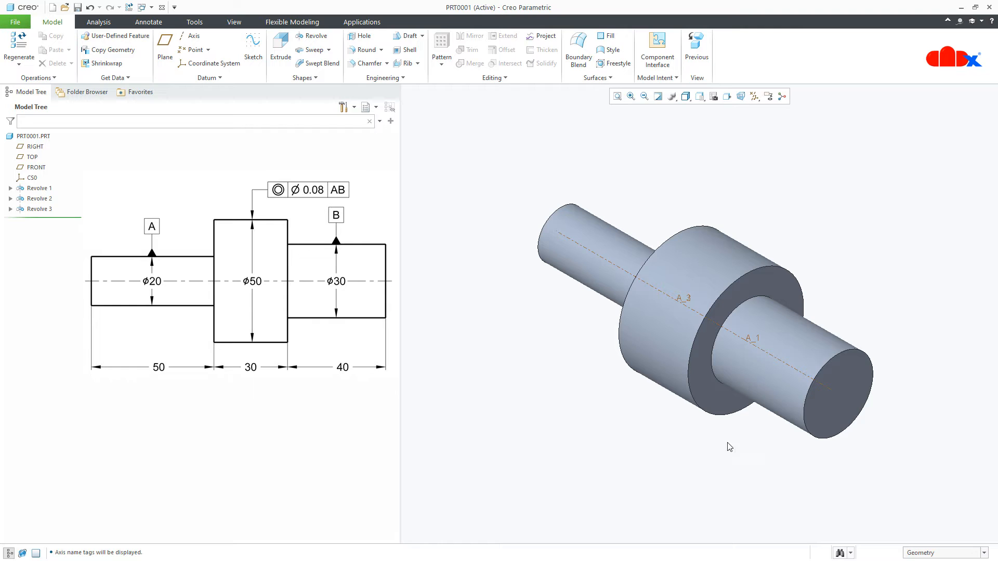
Undo all three Revolve features so that only the default datum features are left in the part
left_click(91, 8)
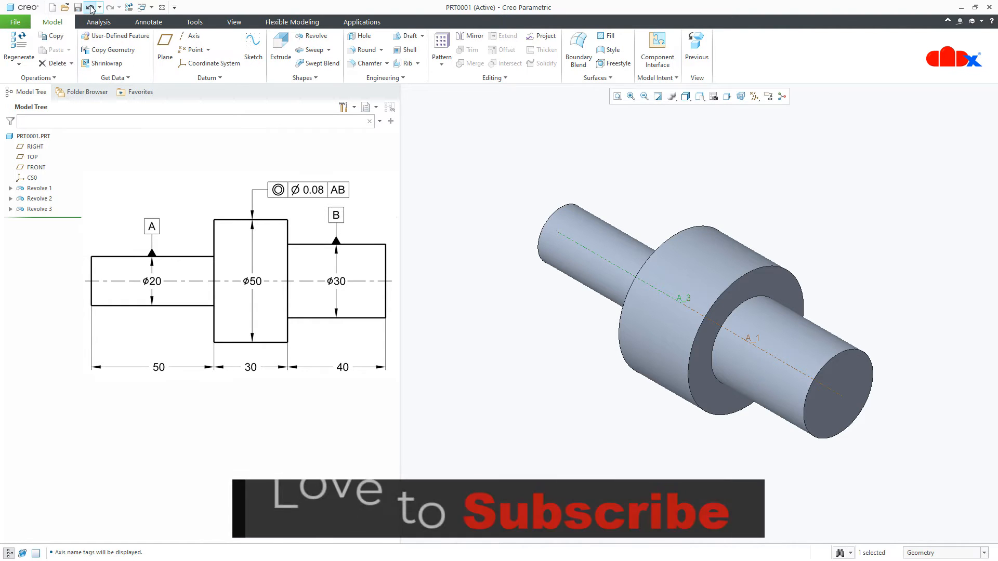
left_click(91, 8)
left_click(91, 8)
left_click(91, 8)
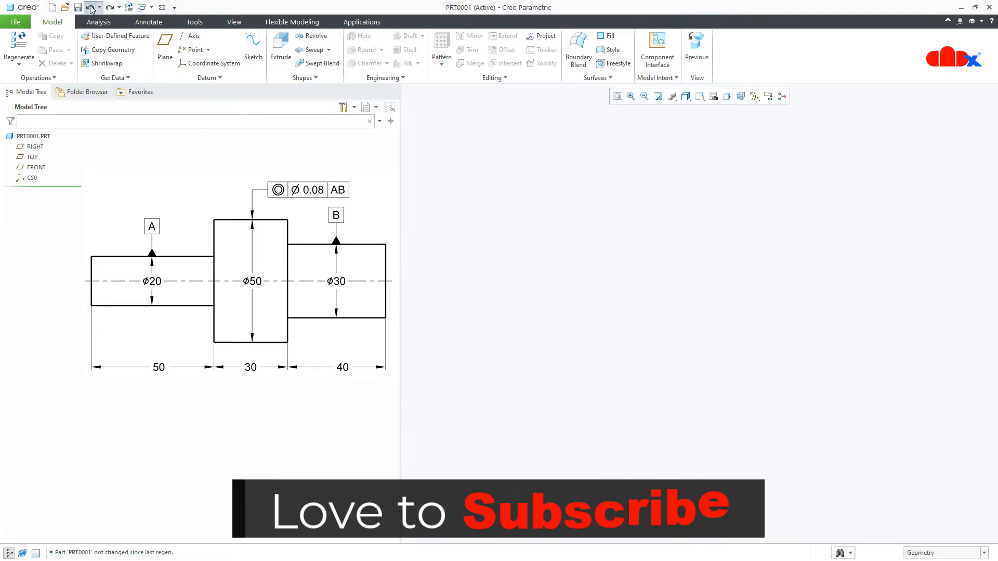
Restore datum axes A_1, A_2 and A_3 by undoing the last operation, and turn on the display of all datum types
left_click(91, 9)
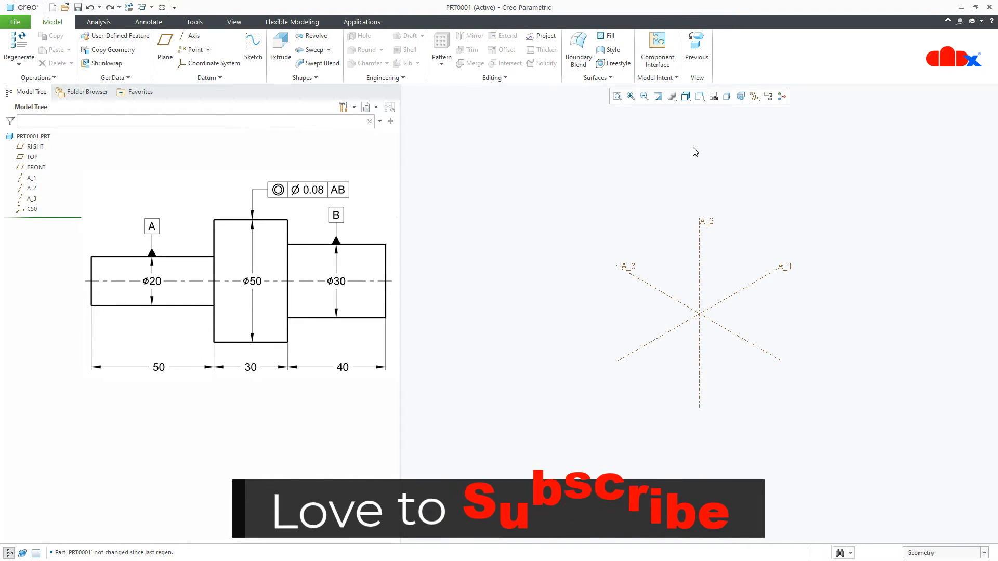
left_click(754, 97)
left_click(754, 109)
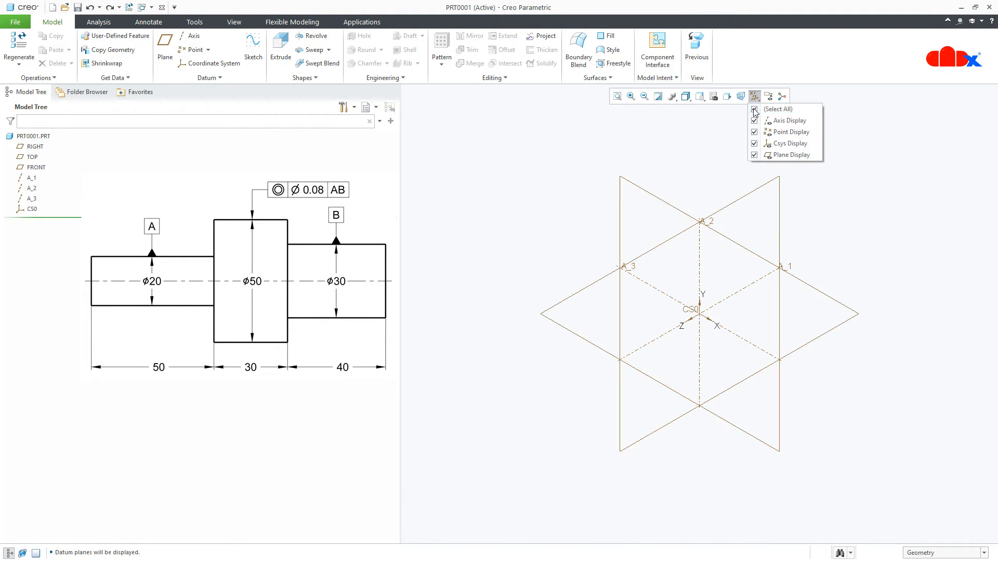
left_click(716, 480)
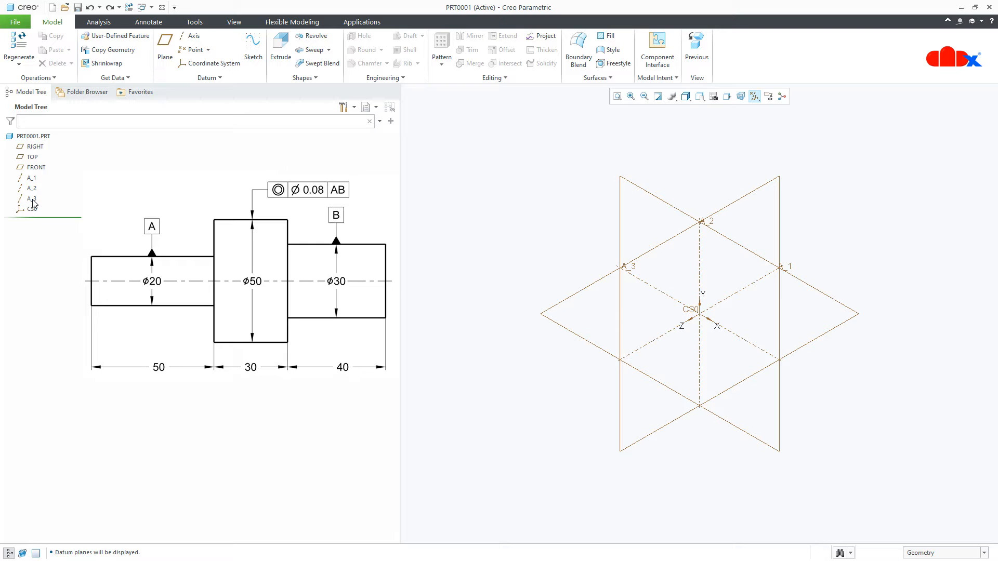
Start a Revolve with a sketch on the FRONT plane, using RIGHT as the right-facing reference, and orient the sketch to 2D
left_click(312, 37)
left_click(72, 80)
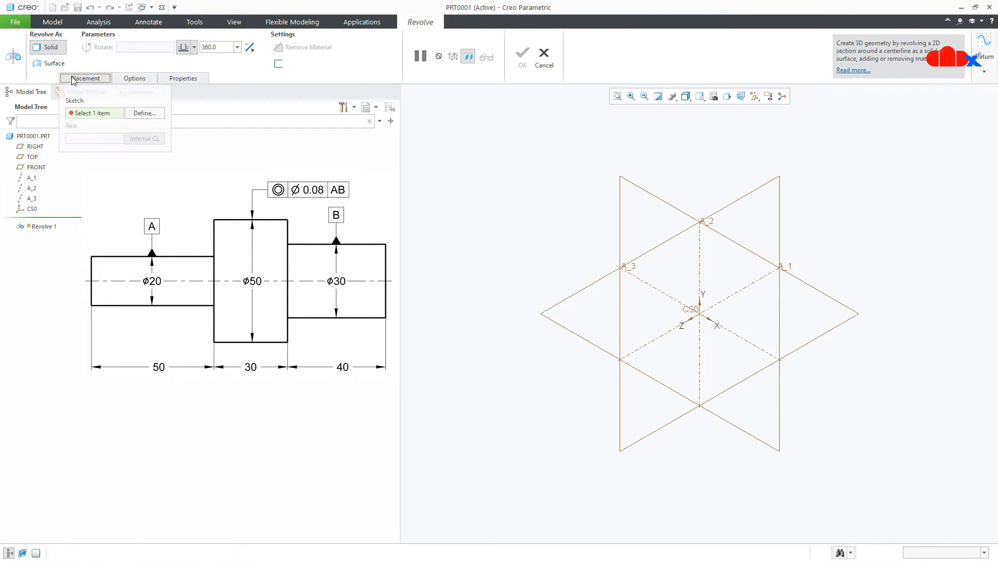
left_click(140, 113)
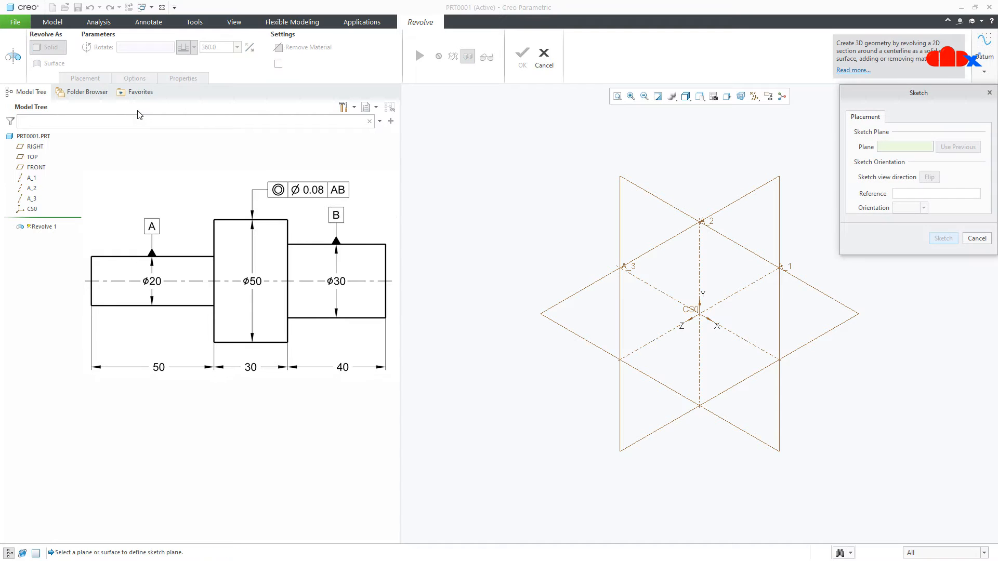
left_click(36, 167)
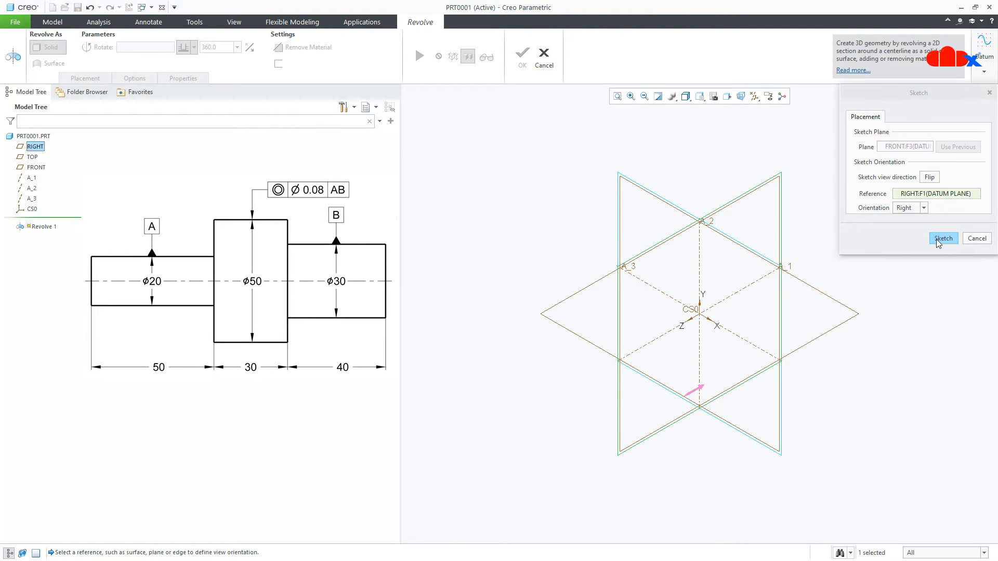
left_click(943, 239)
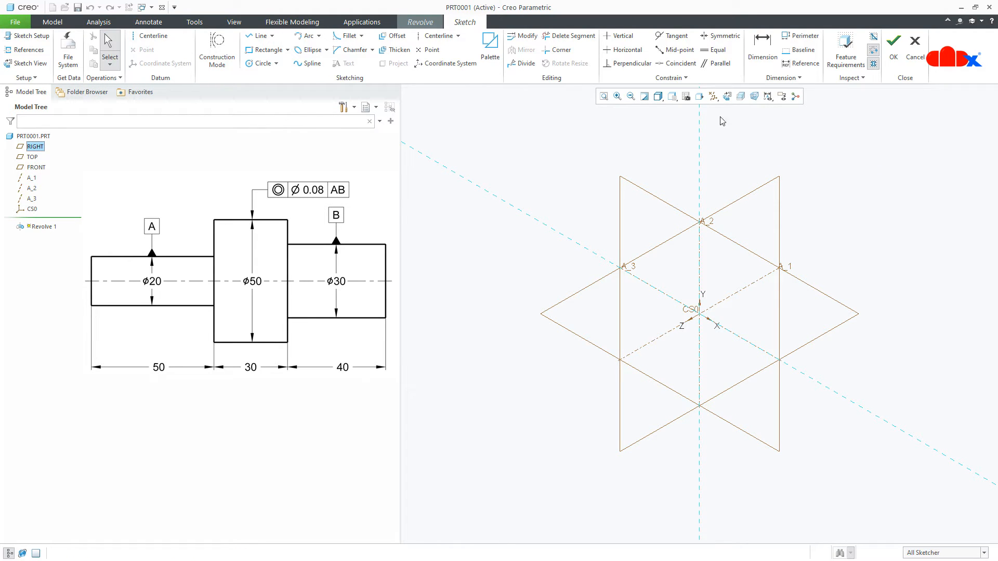
left_click(726, 96)
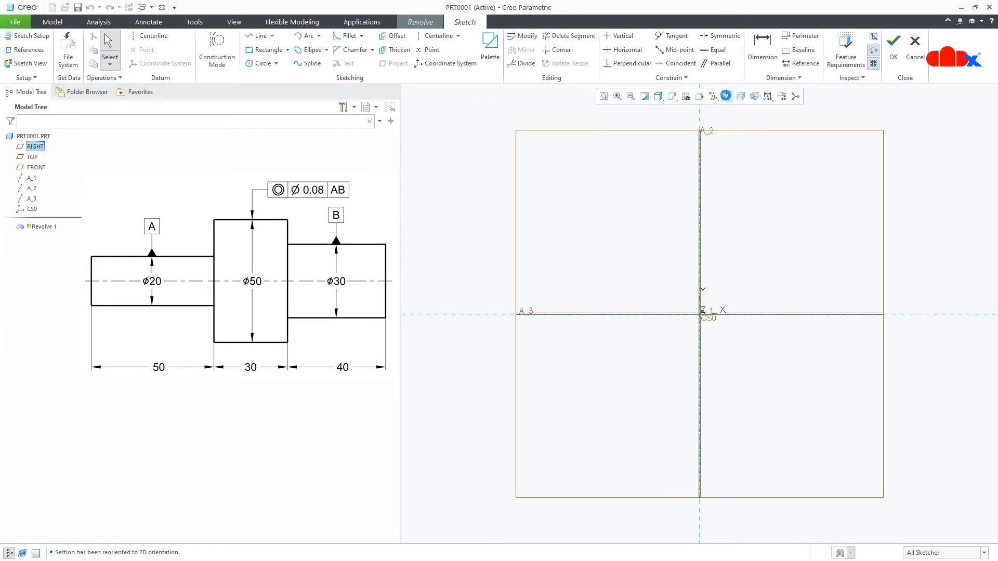
Turn off the display of all datums and draw a datum centerline along the horizontal reference for the axis of revolution
left_click(714, 97)
left_click(713, 109)
left_click(753, 213)
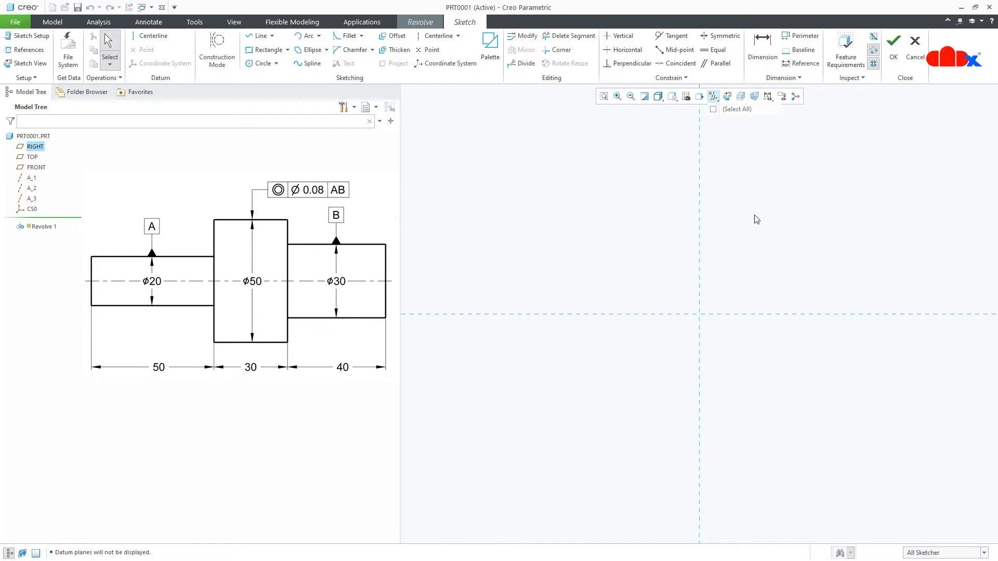
left_click(162, 41)
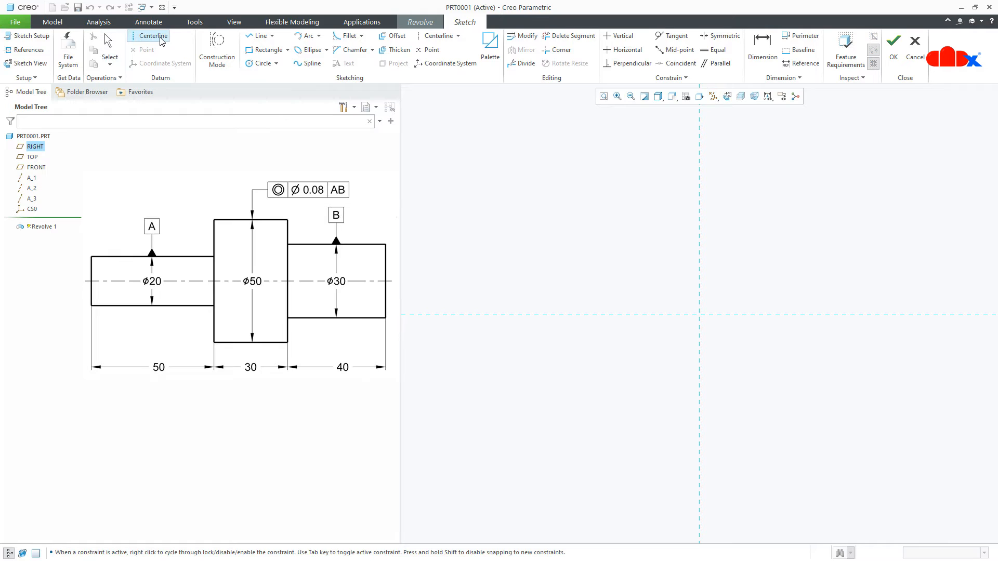
left_click(498, 314)
left_click(638, 336)
middle_click(640, 378)
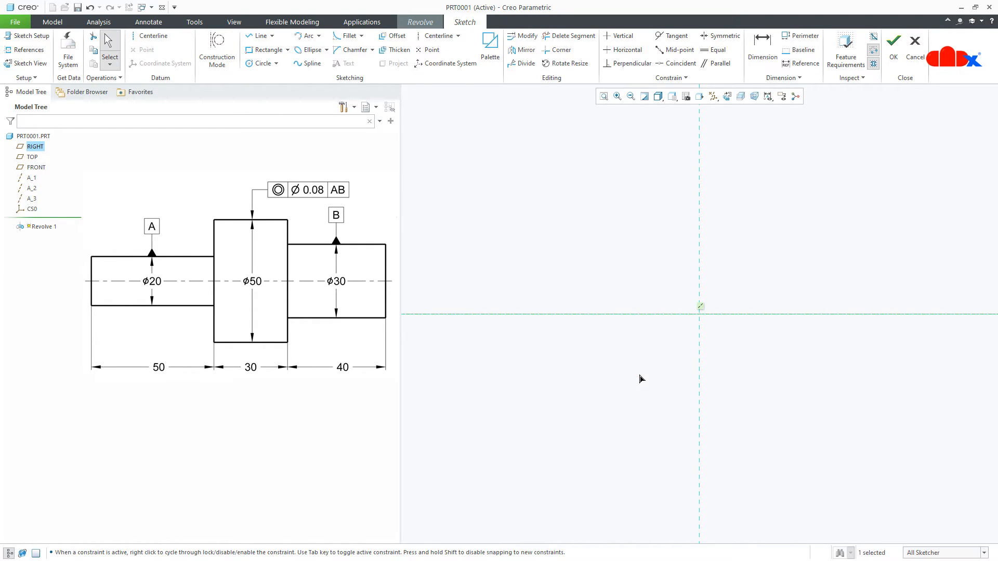
Sketch a rectangle about 102 long and 69 in diameter from the origin, above the centerline on the negative X side
right_click(641, 380)
left_click(685, 398)
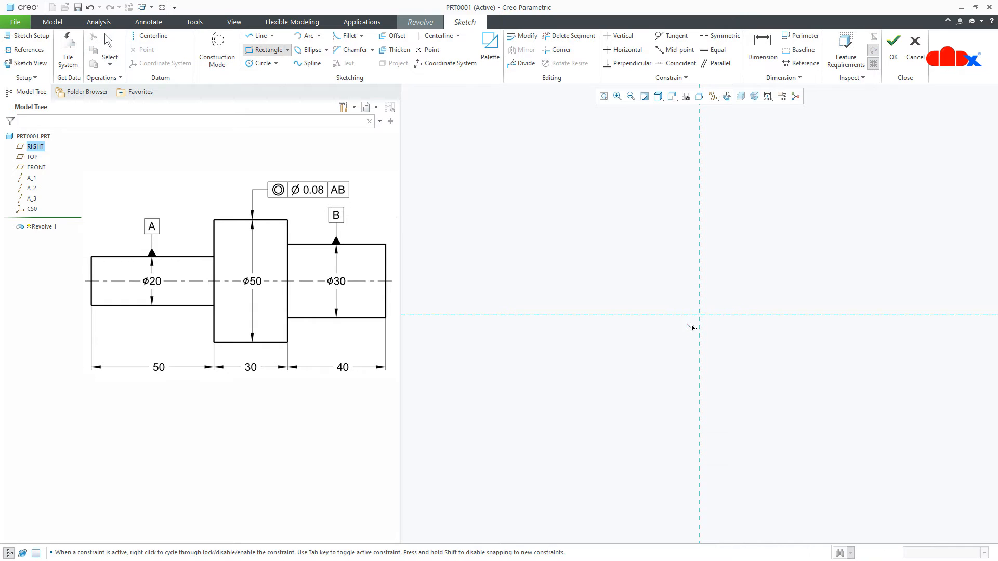
left_click(699, 314)
left_click(627, 289)
middle_click(654, 348)
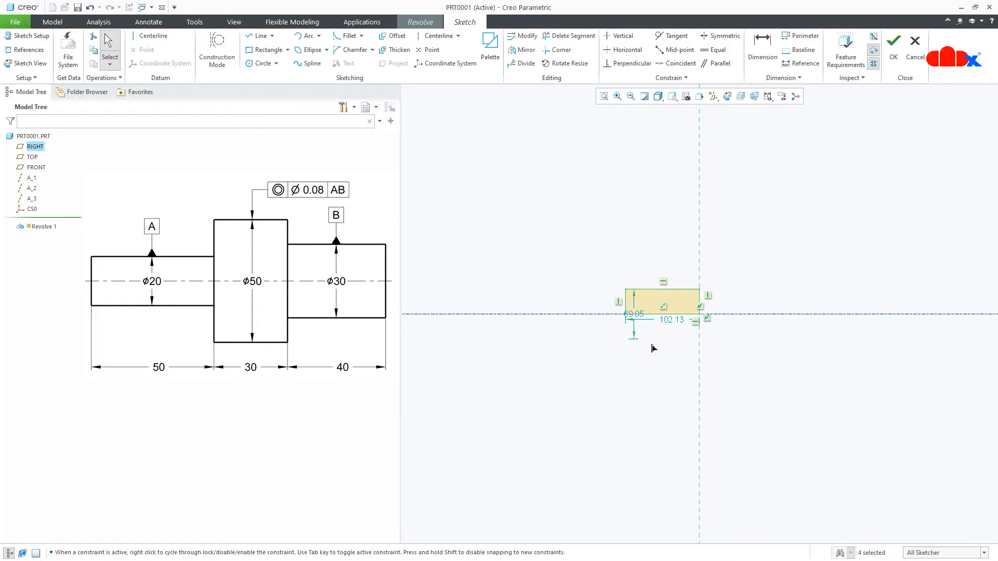
Set the rectangle's diameter to 30 and its length to 40
double_click(639, 316)
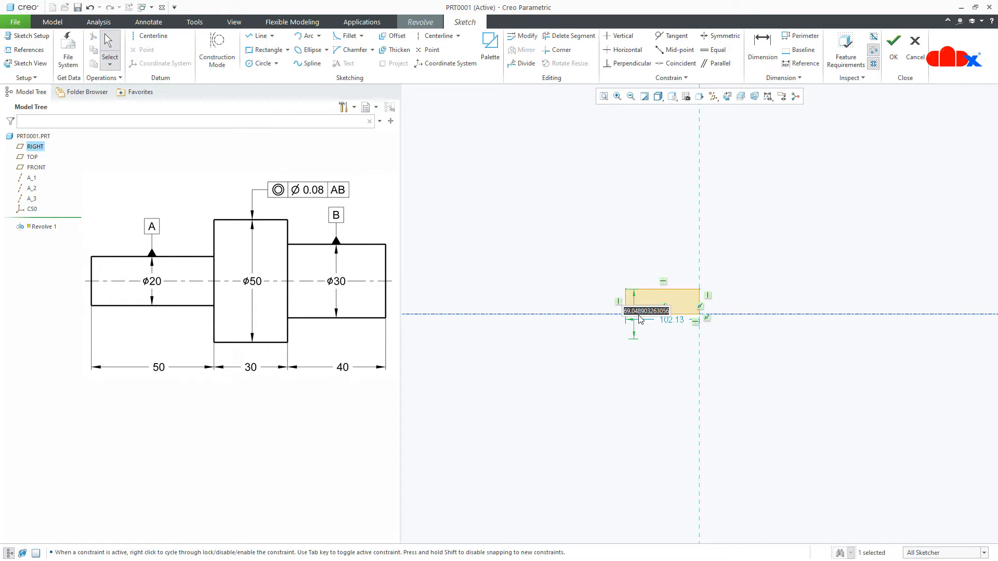
type("30")
key("Return")
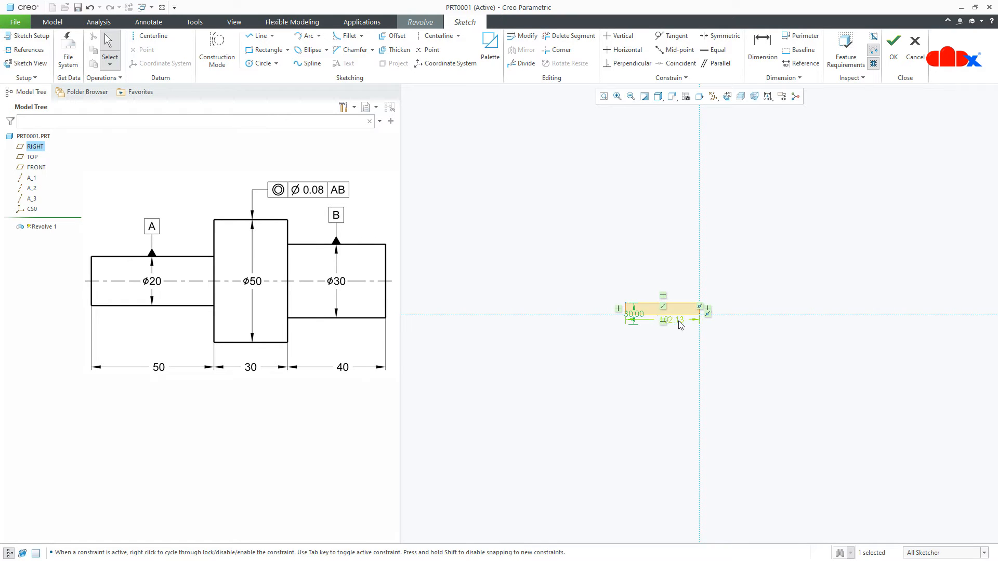
double_click(680, 321)
type("40")
key("Return")
Finish the sketch, complete the 360-degree Revolve of the 40-long section, and restore the default orientation
right_click(681, 345)
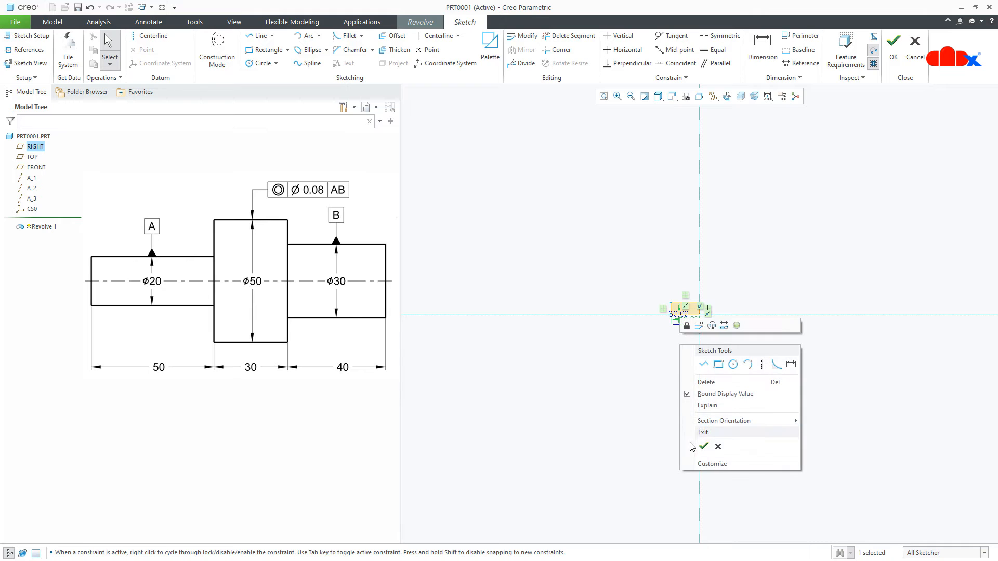
left_click(703, 447)
middle_click(703, 450)
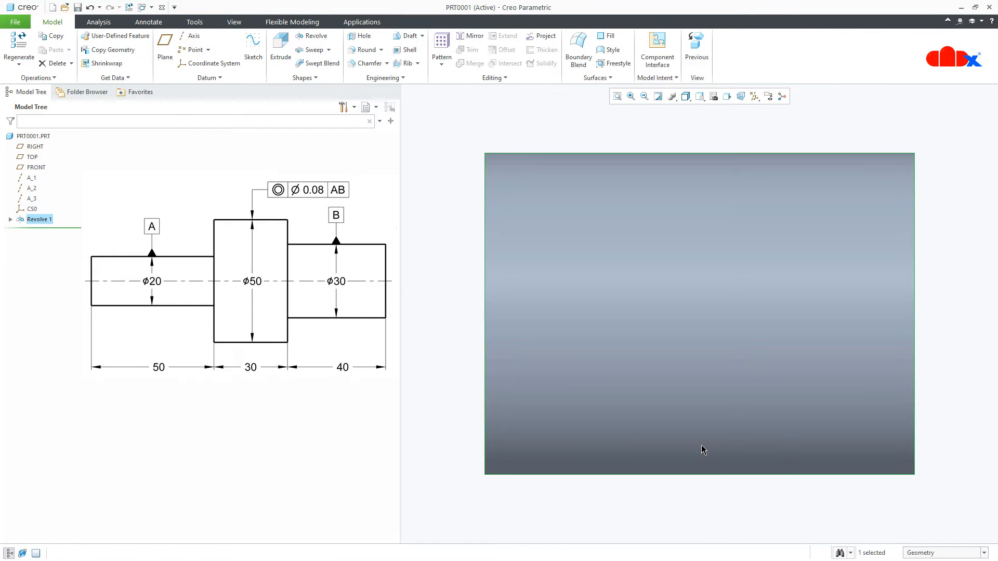
key("ctrl+d")
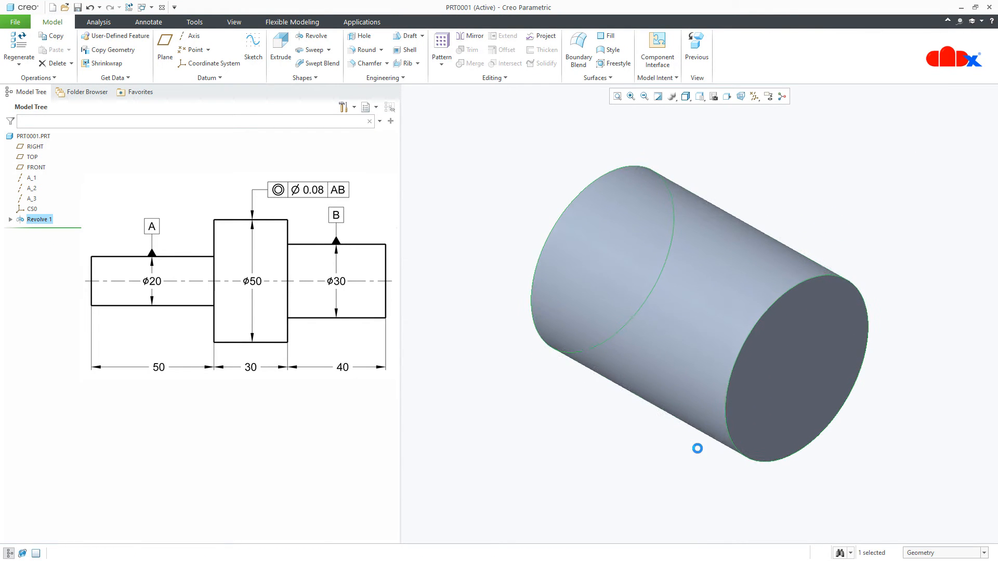
left_click(690, 455)
Turn on the axis display and examine the datum axes and the revolved section by selecting them in the model tree
left_click(755, 96)
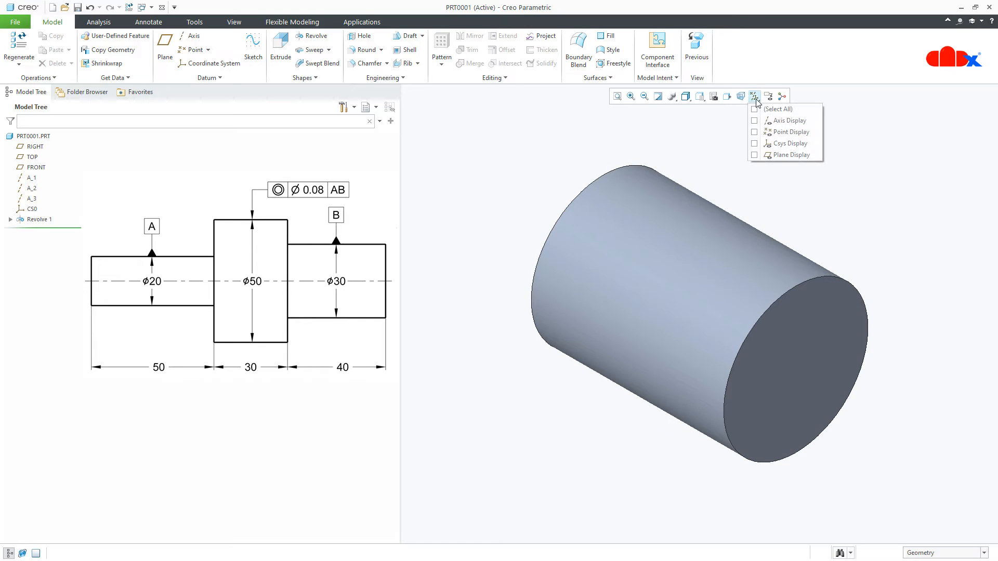
left_click(785, 121)
left_click(840, 200)
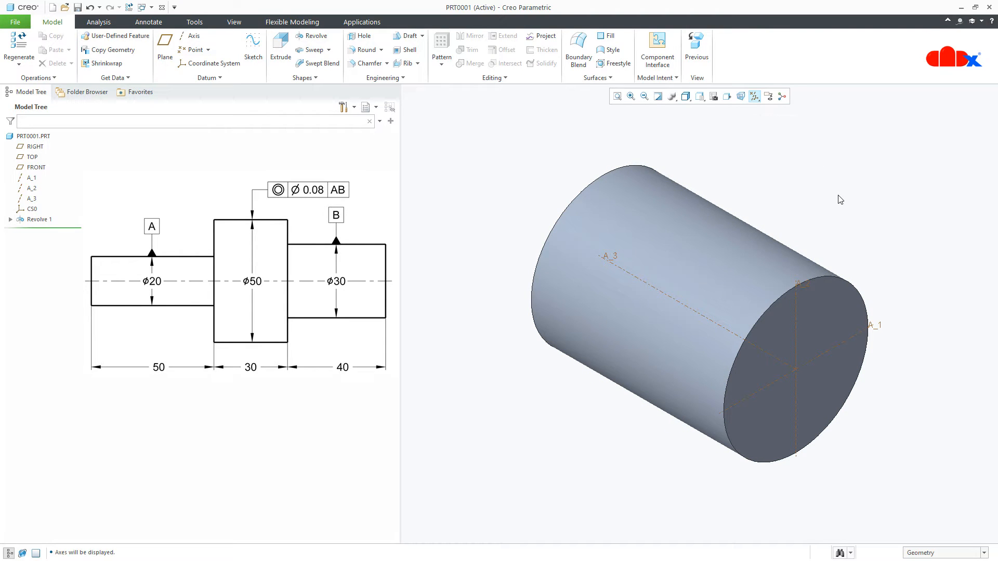
left_click(31, 198)
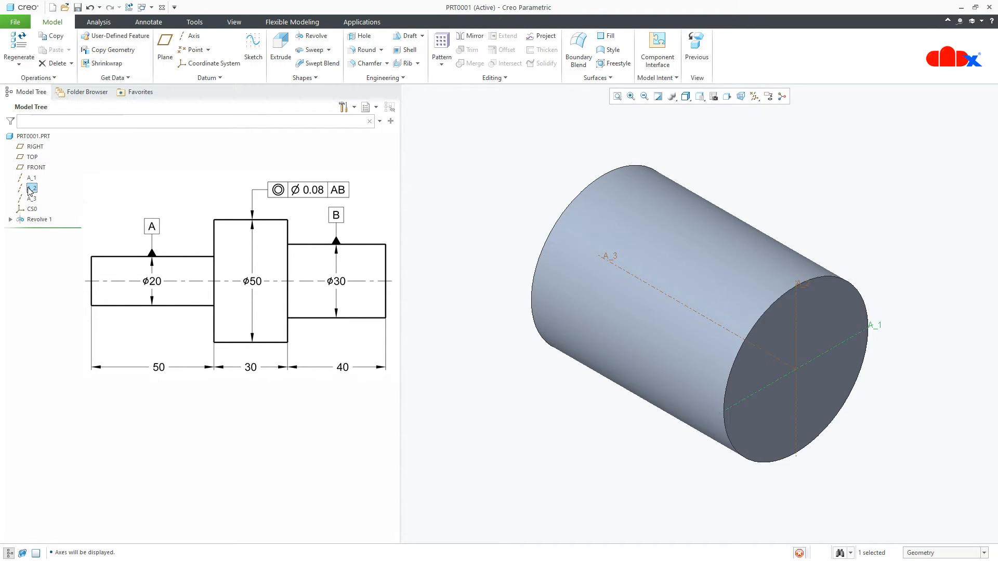
left_click(38, 221)
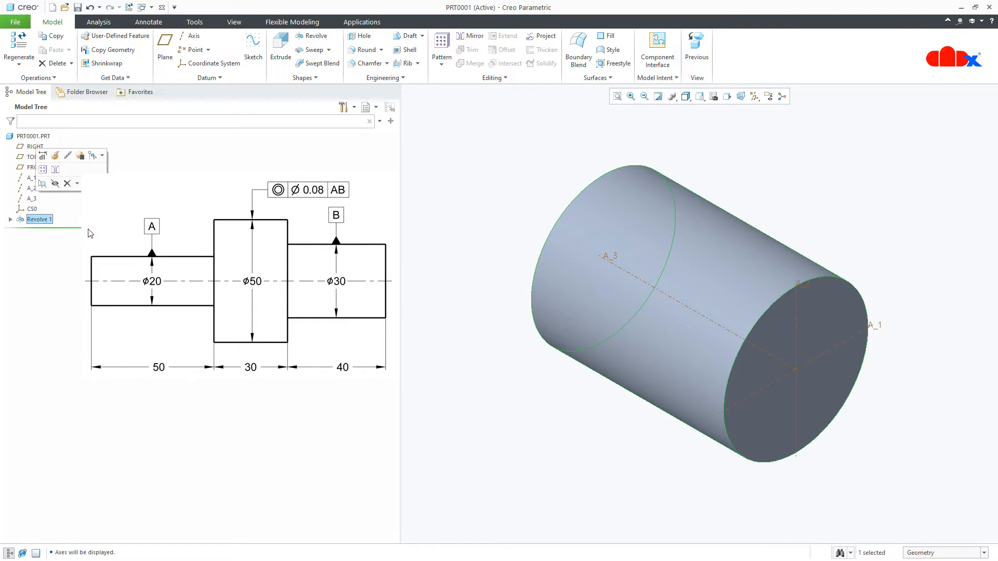
left_click(452, 215)
Start a second Revolve with a sketch on the previously used sketch plane, oriented to 2D
left_click(316, 37)
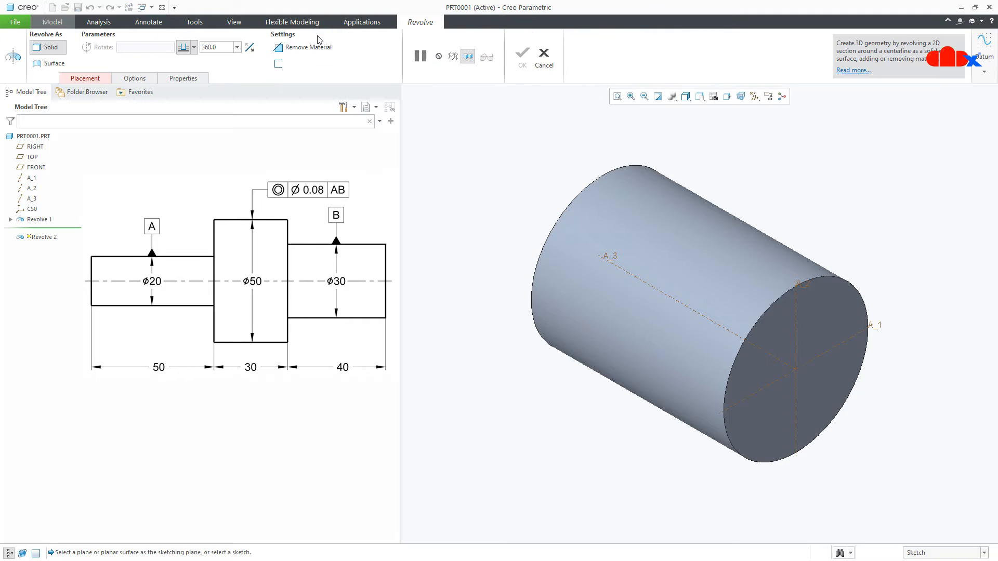
left_click(86, 79)
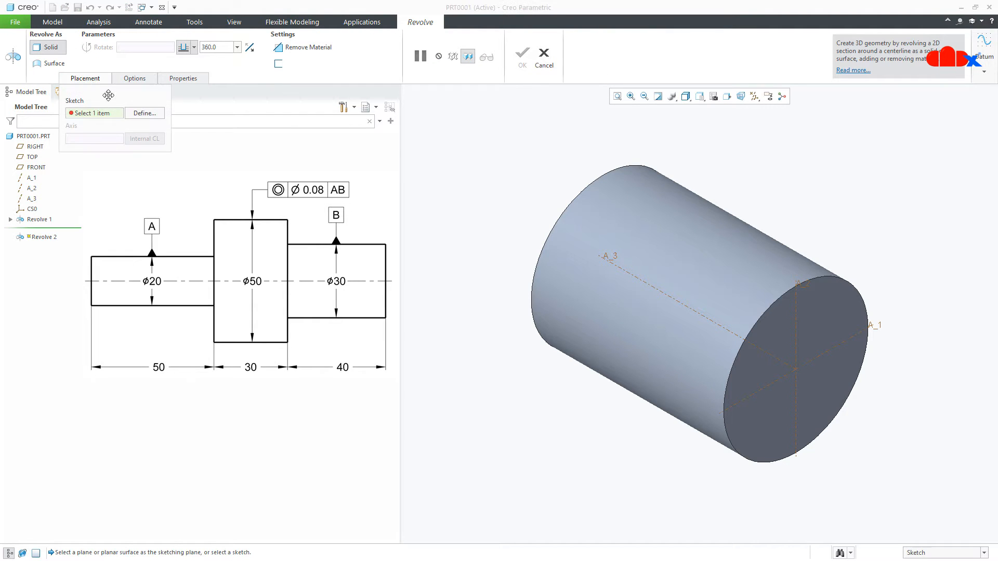
left_click(146, 113)
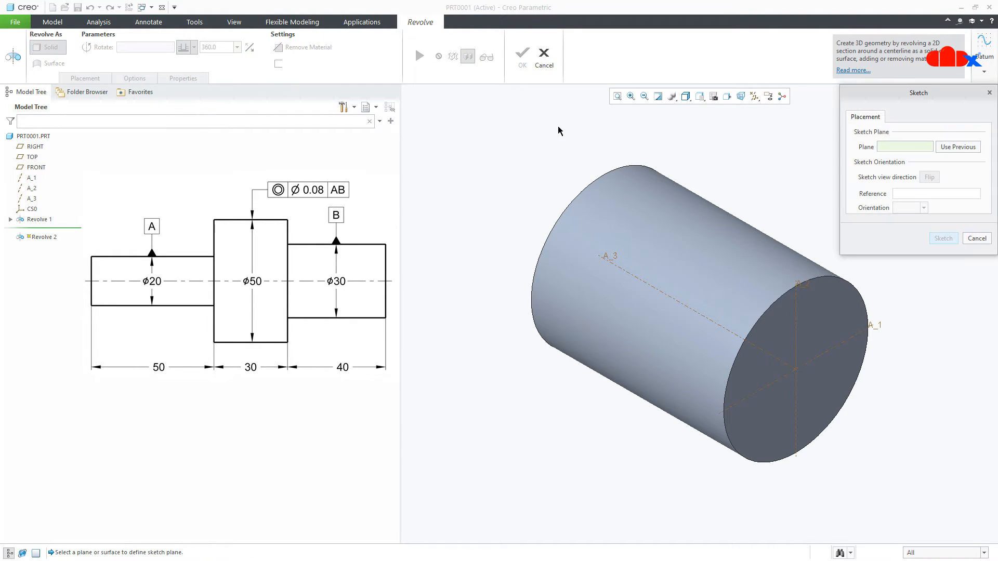
left_click(947, 148)
left_click(741, 97)
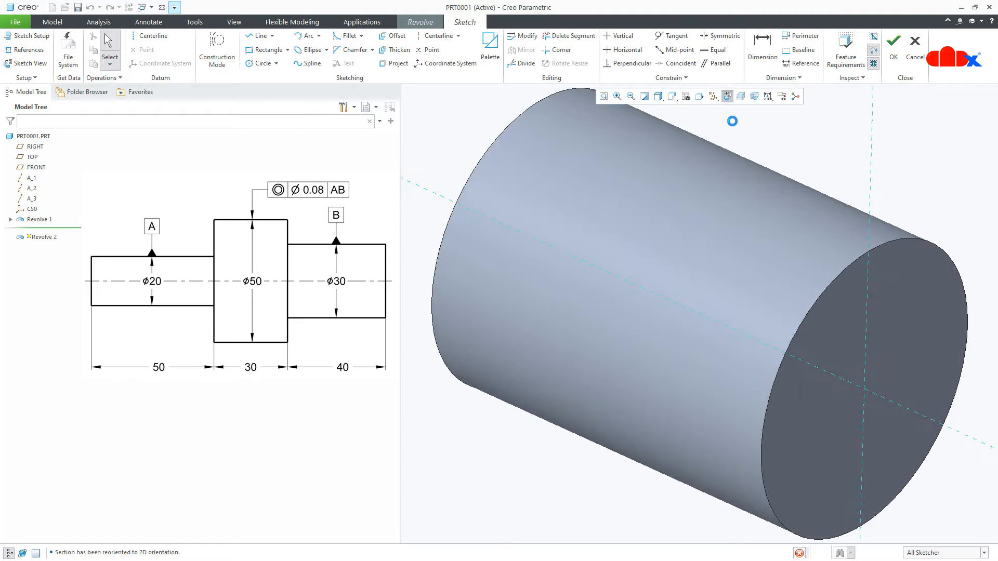
scroll(799, 432, "up", 3)
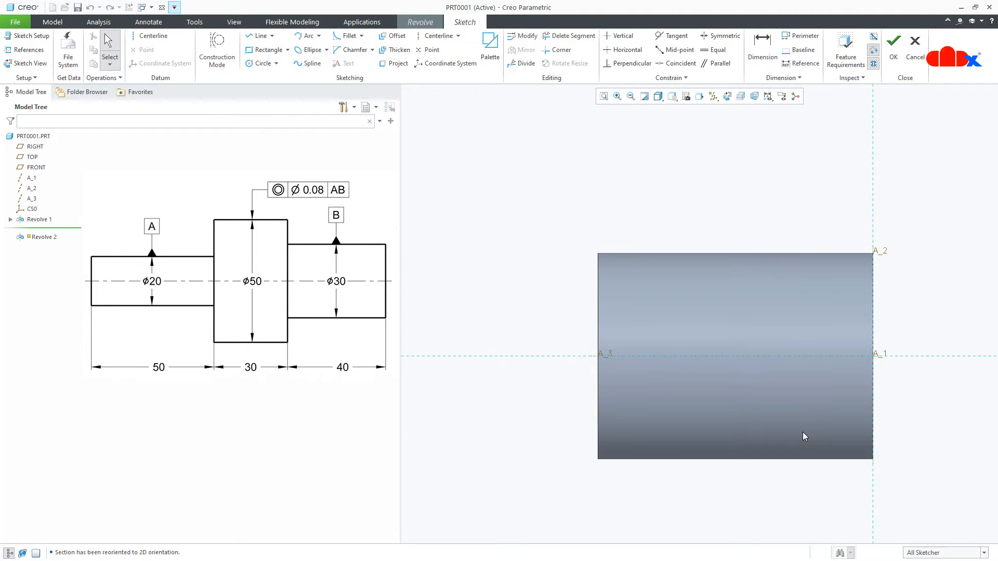
Draw a datum centerline along the shaft axis and a rectangle about 14 long and 39 in diameter from the first section's far end
left_click(150, 35)
middle_click(571, 435)
right_click(572, 435)
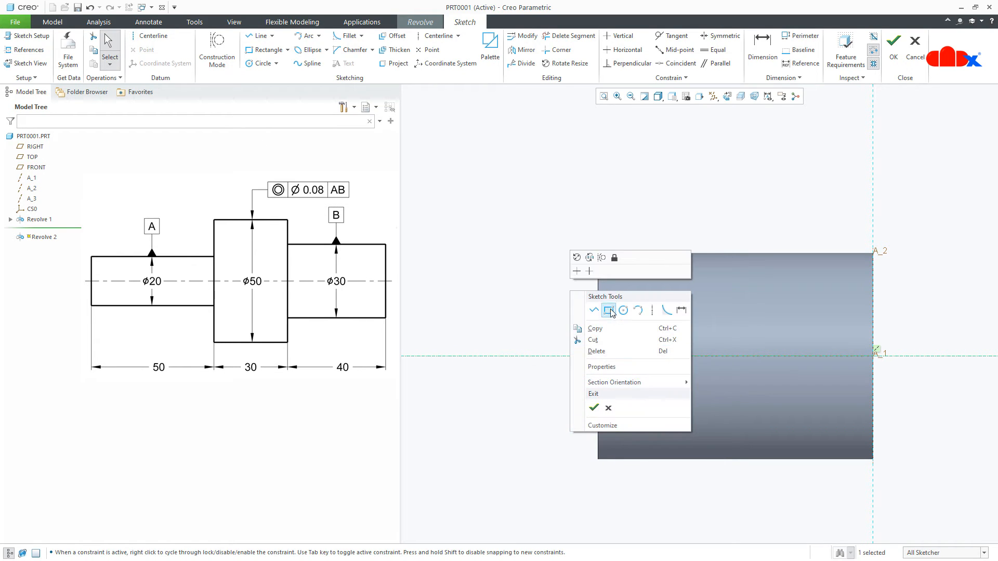
left_click(608, 310)
left_click(597, 356)
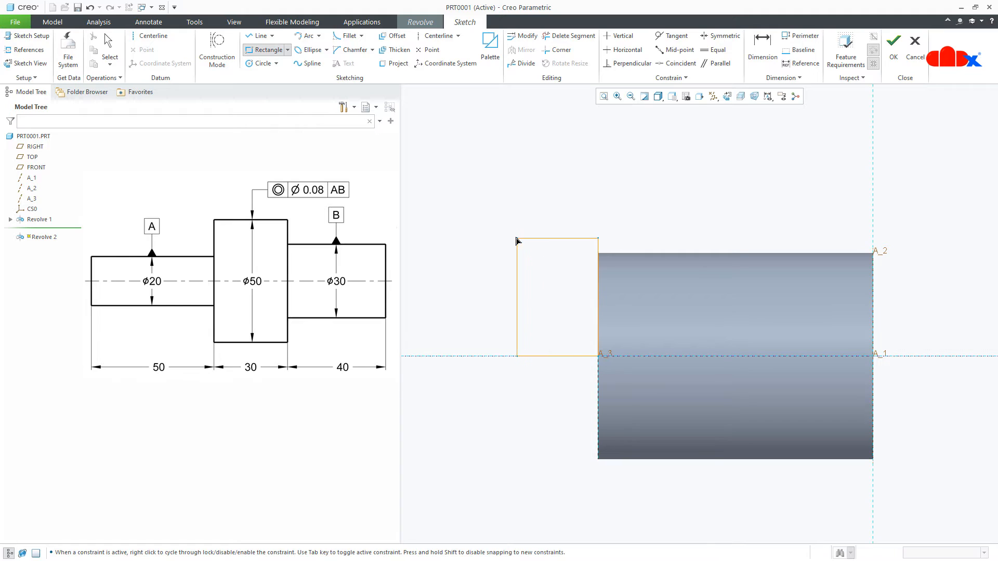
left_click(502, 223)
middle_click(522, 419)
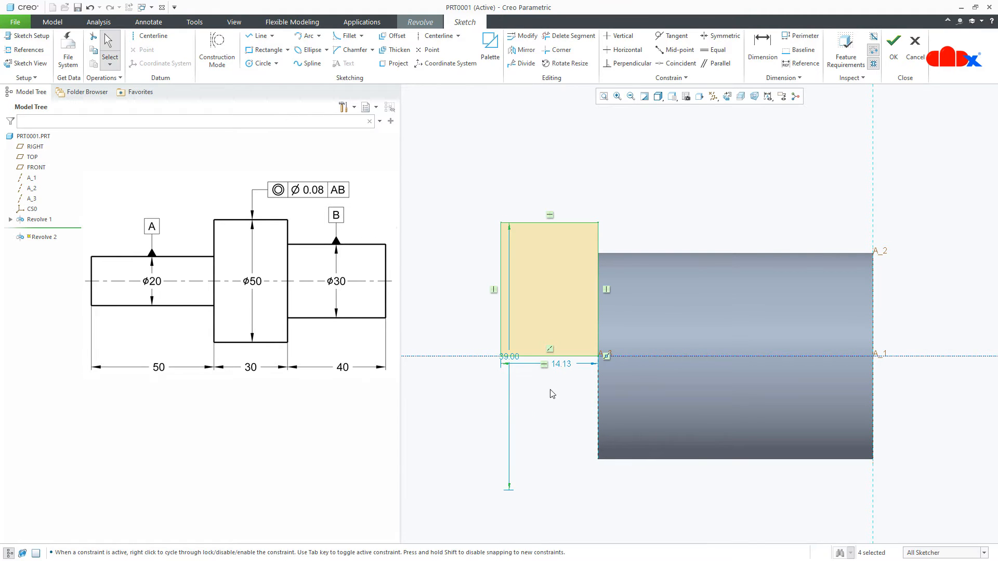
Set the second section's rectangle to a length of 30 and a diameter of 50
double_click(562, 364)
type("30")
key("Return")
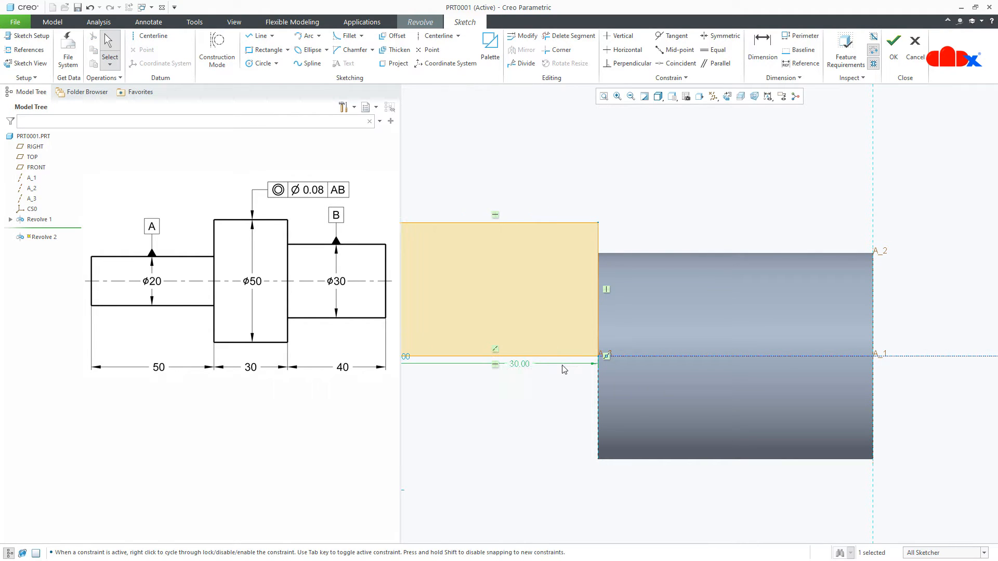
scroll(562, 369, "down", 3)
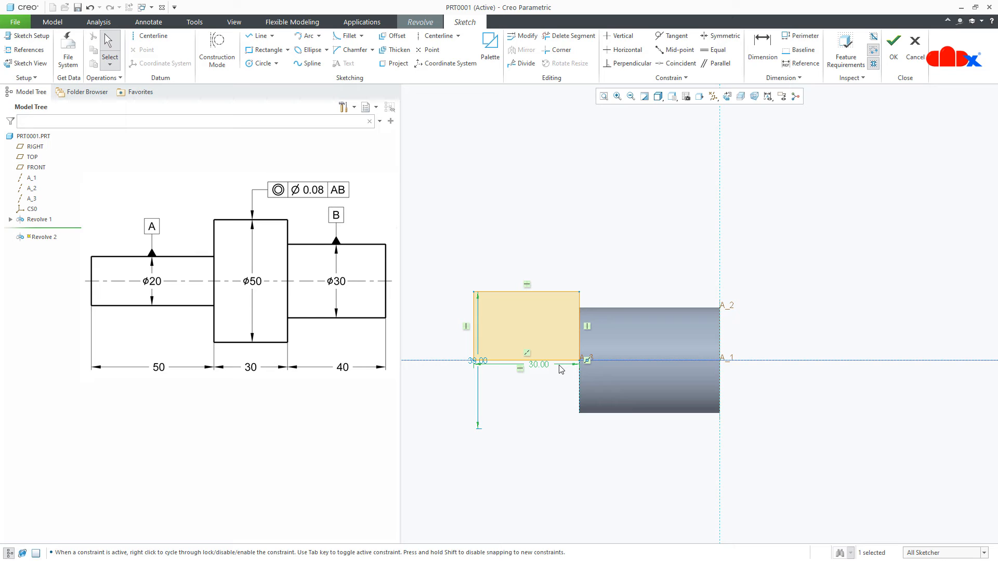
double_click(484, 364)
type("50")
key("Return")
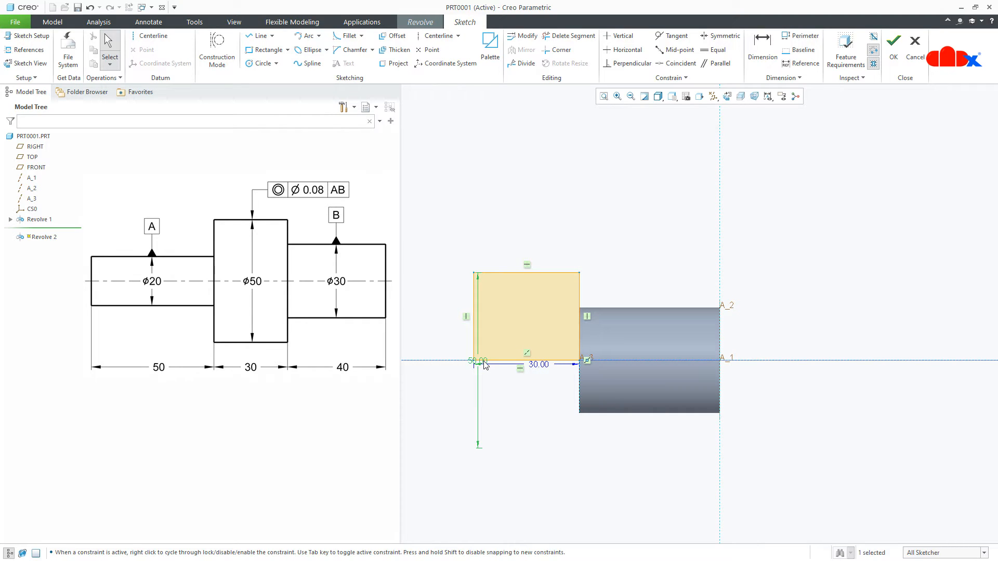
Finish the sketch, complete the 360-degree Revolve of the 30-long middle section, and return to the default orientation
right_click(485, 365)
left_click(512, 492)
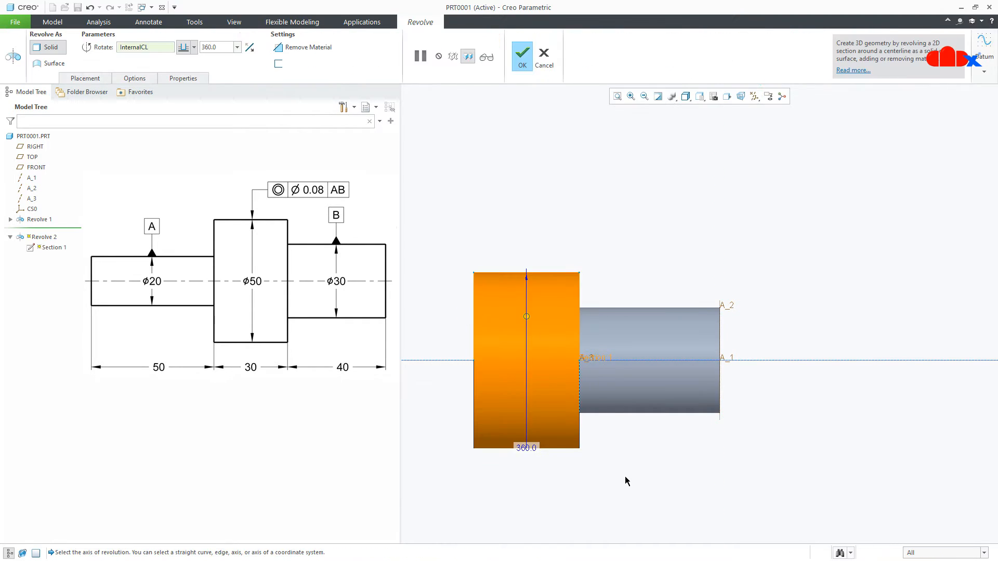
middle_click(626, 480)
key("ctrl+d")
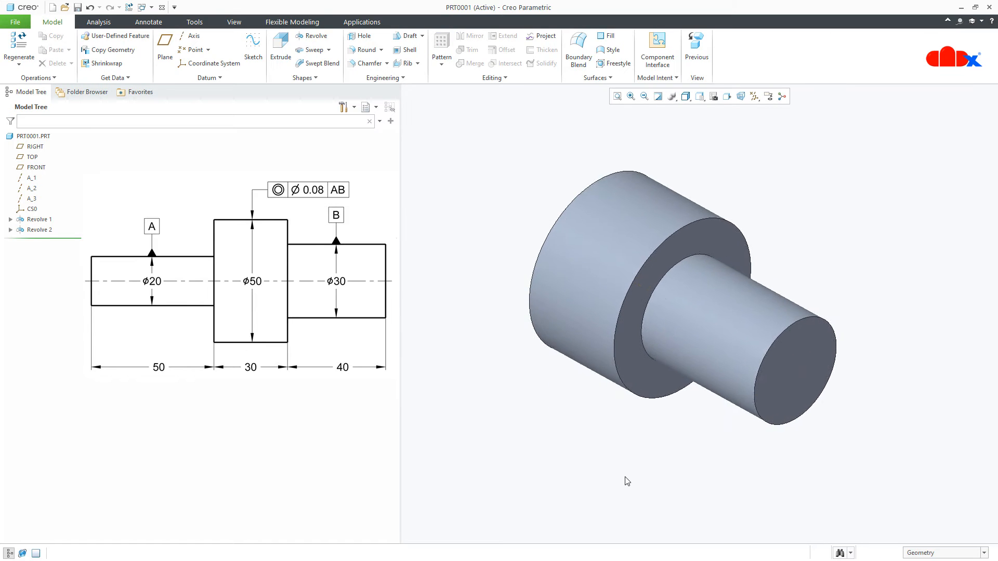
Undo both revolved sections so that only the predefined datum features remain in the part
left_click(38, 230)
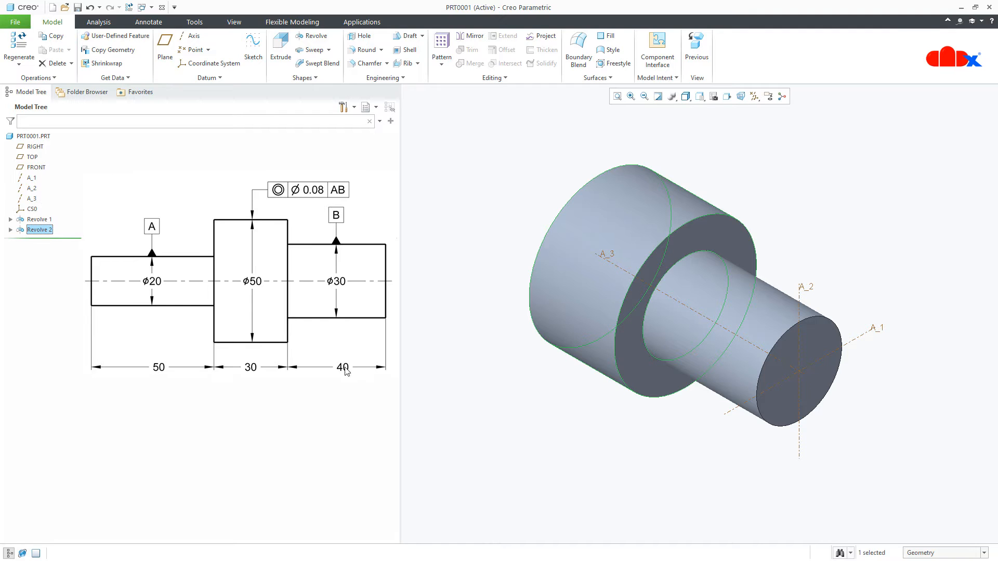
left_click(450, 401)
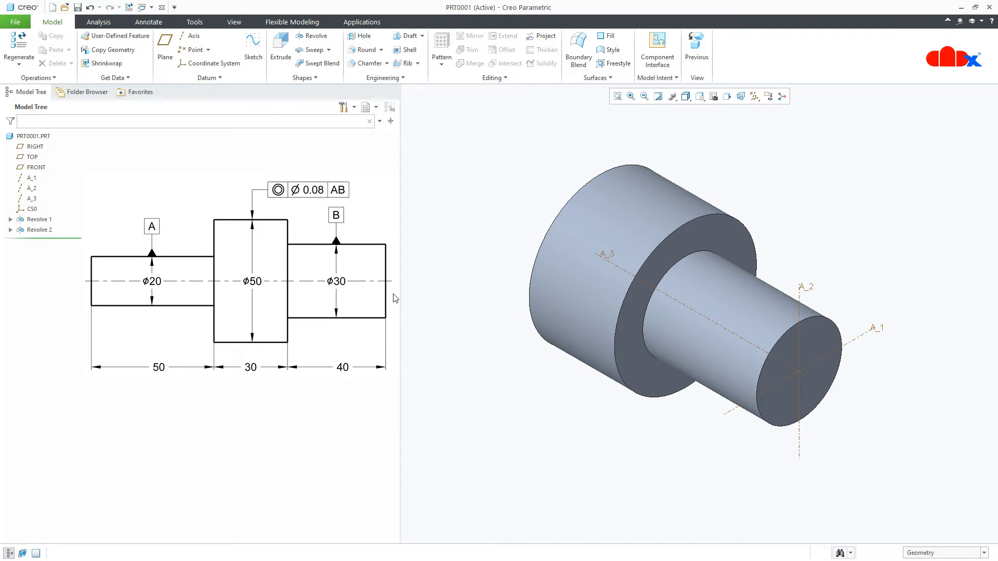
left_click(92, 9)
left_click(91, 8)
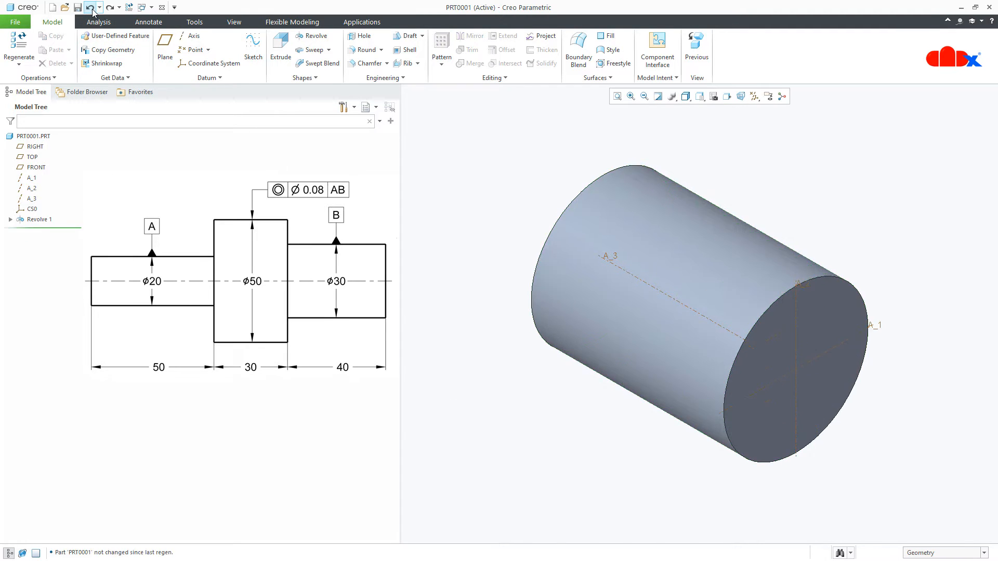
left_click(92, 9)
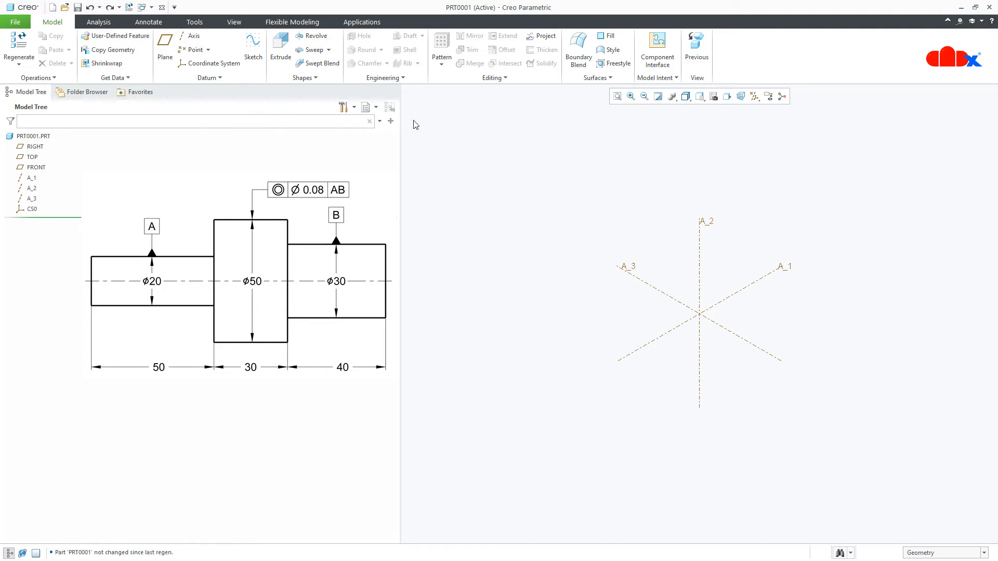
Start a Revolve with a sketch on the FRONT plane, oriented to 2D with all datum display hidden
left_click(754, 96)
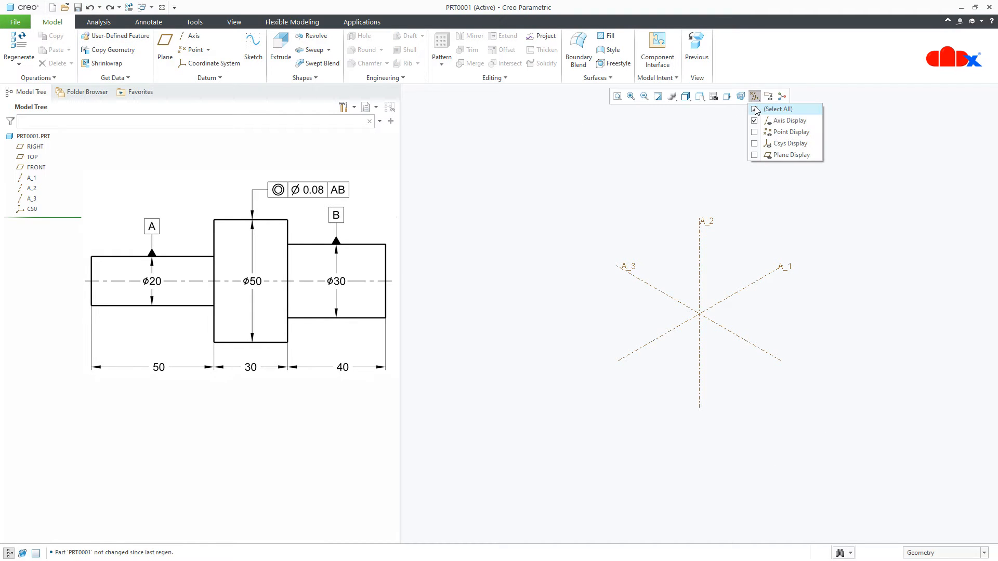
left_click(758, 109)
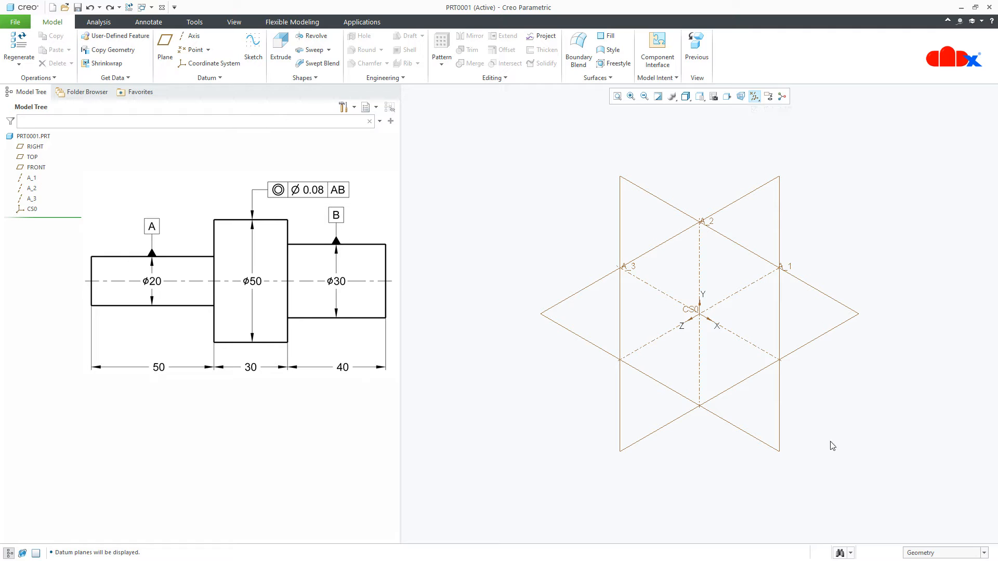
left_click(312, 36)
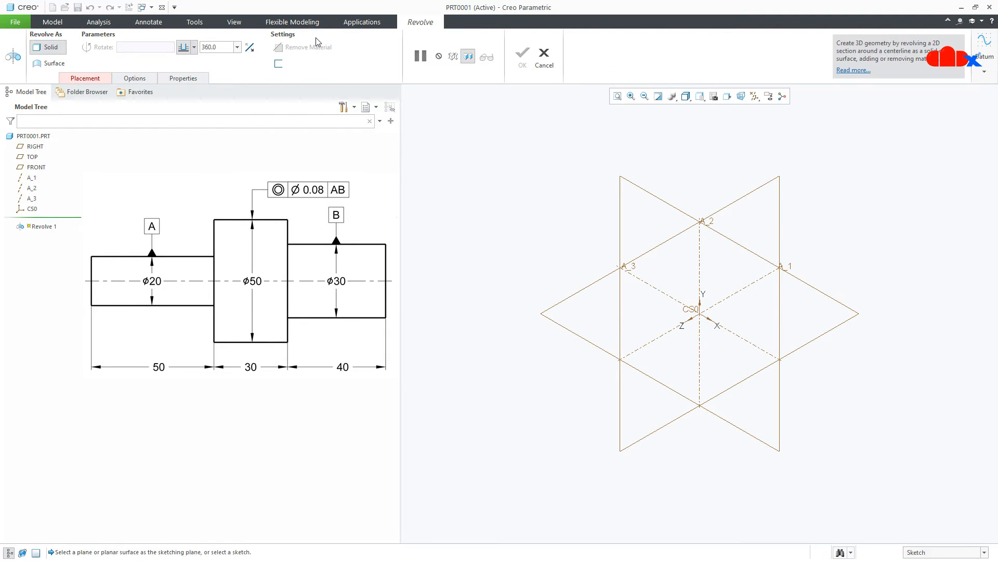
left_click(31, 169)
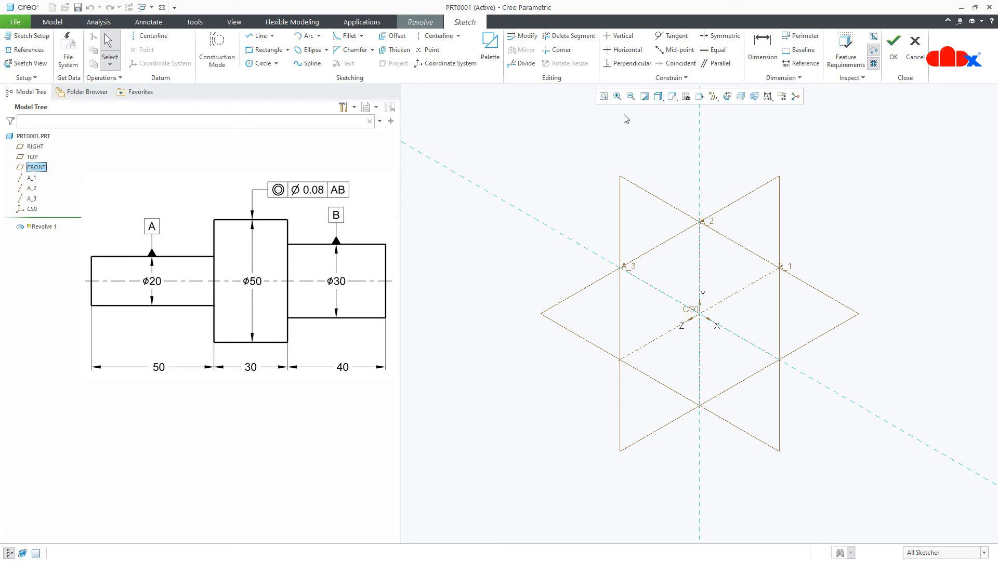
left_click(726, 97)
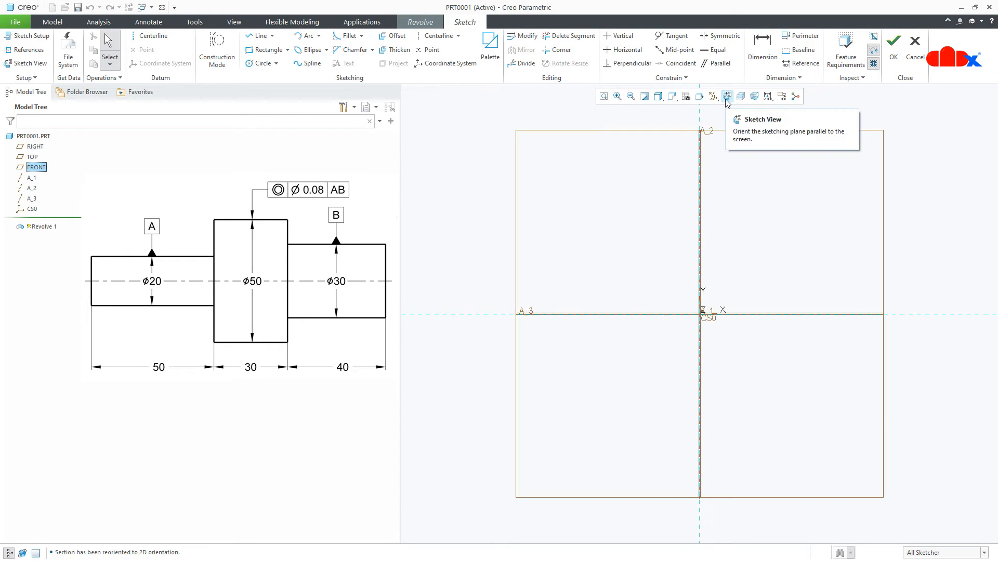
left_click(712, 96)
left_click(714, 110)
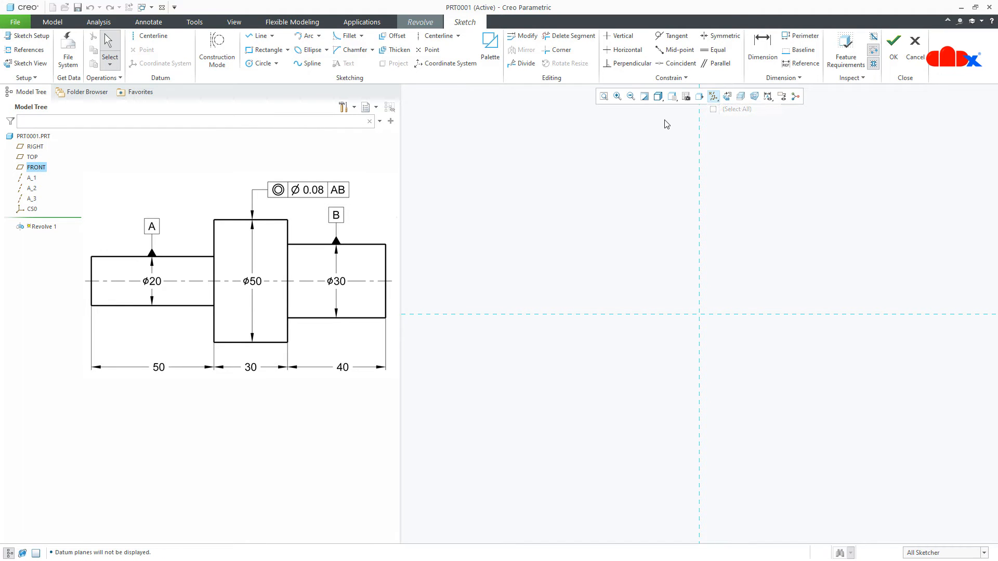
Draw a datum centerline along the horizontal reference and a rectangle about 87 long and 92 in diameter from the origin
left_click(154, 36)
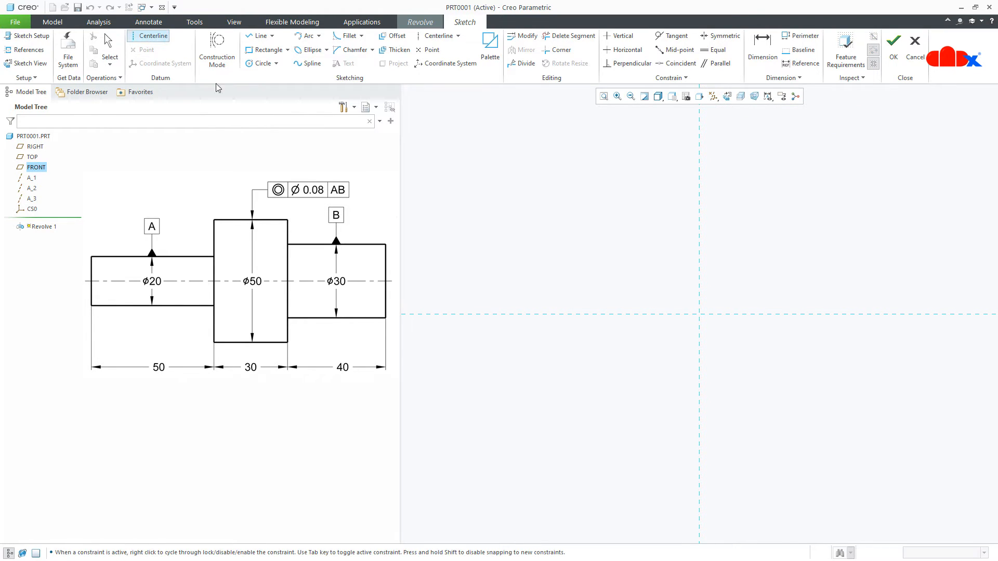
left_click(575, 320)
middle_click(626, 357)
right_click(627, 357)
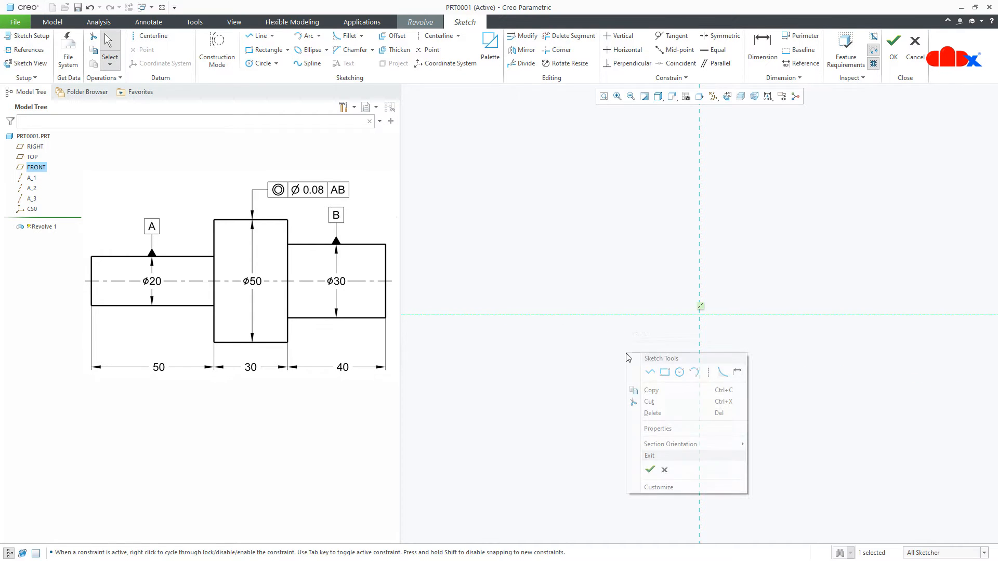
left_click(667, 374)
left_click(701, 316)
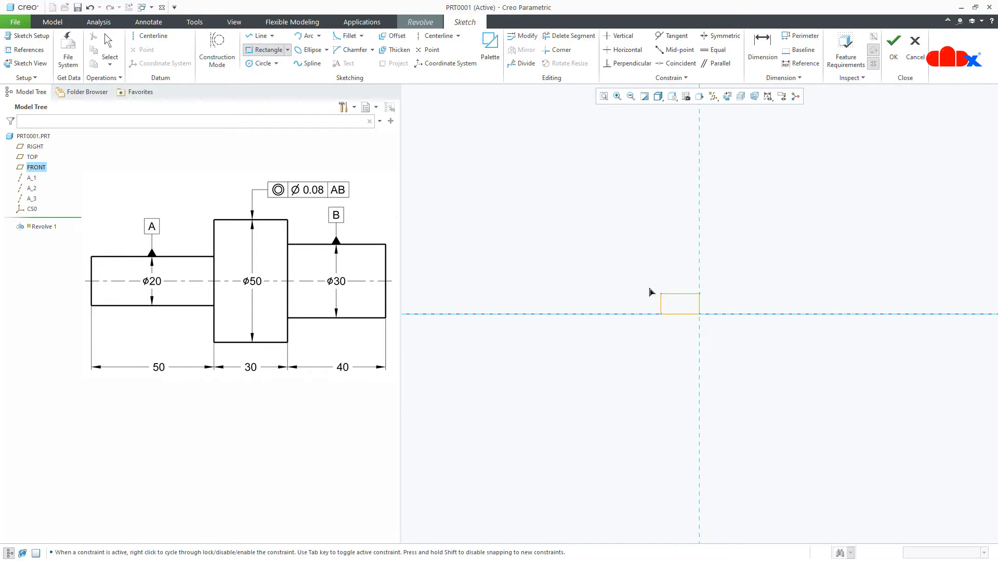
left_click(637, 281)
middle_click(656, 370)
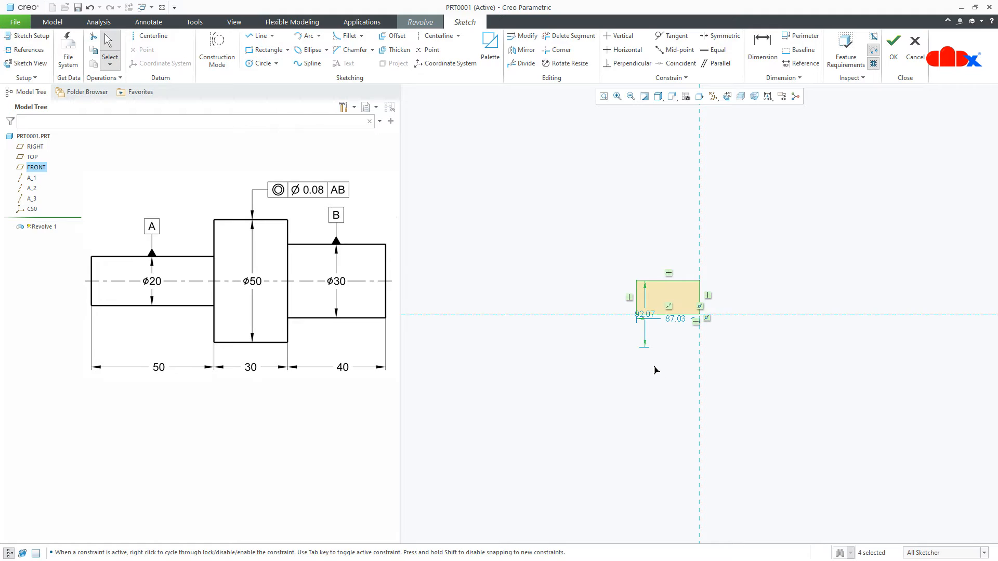
Set the rectangle's diameter to 30 and its length to 40
double_click(650, 314)
type("20")
key("Return")
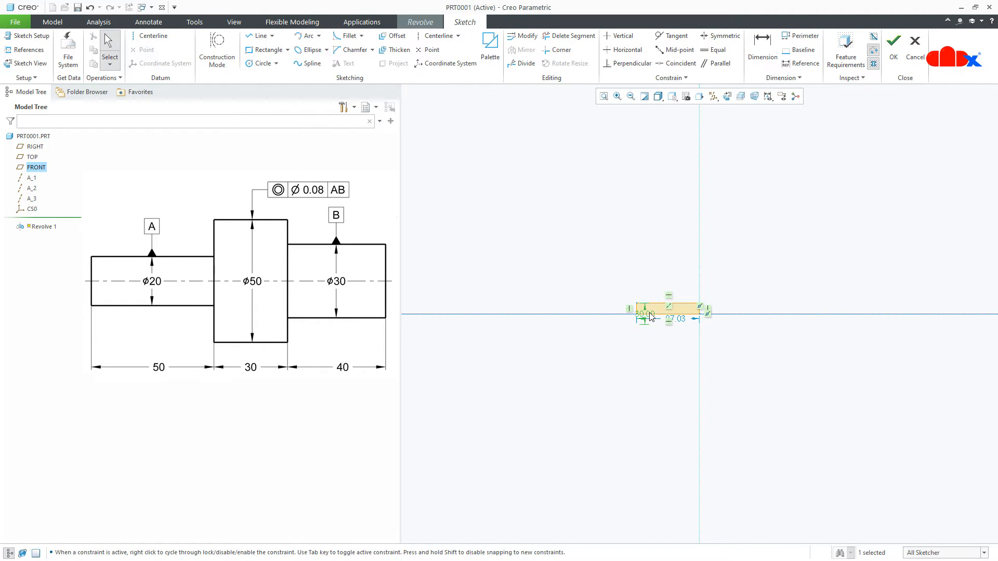
double_click(671, 318)
type("4")
key("Return")
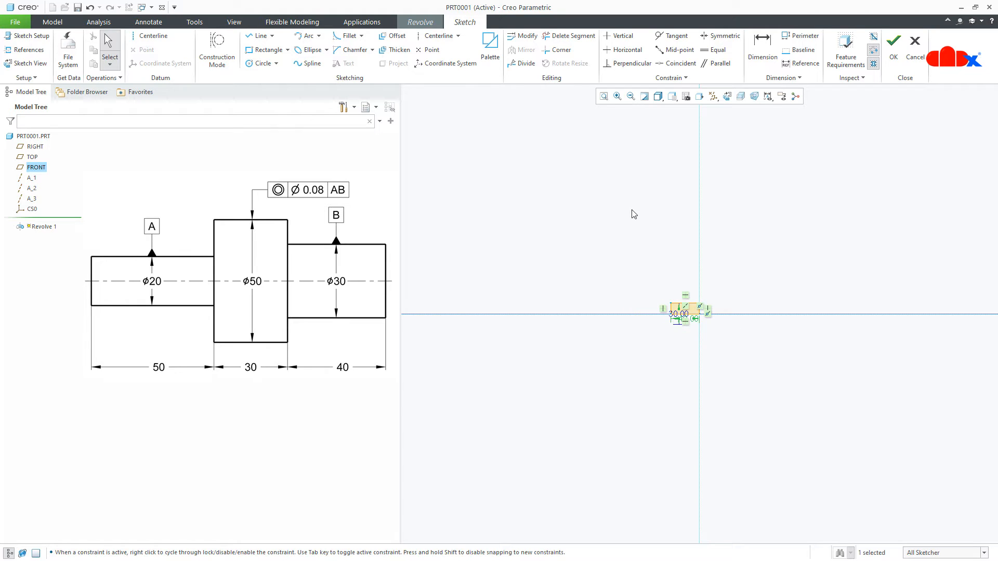
left_click(602, 97)
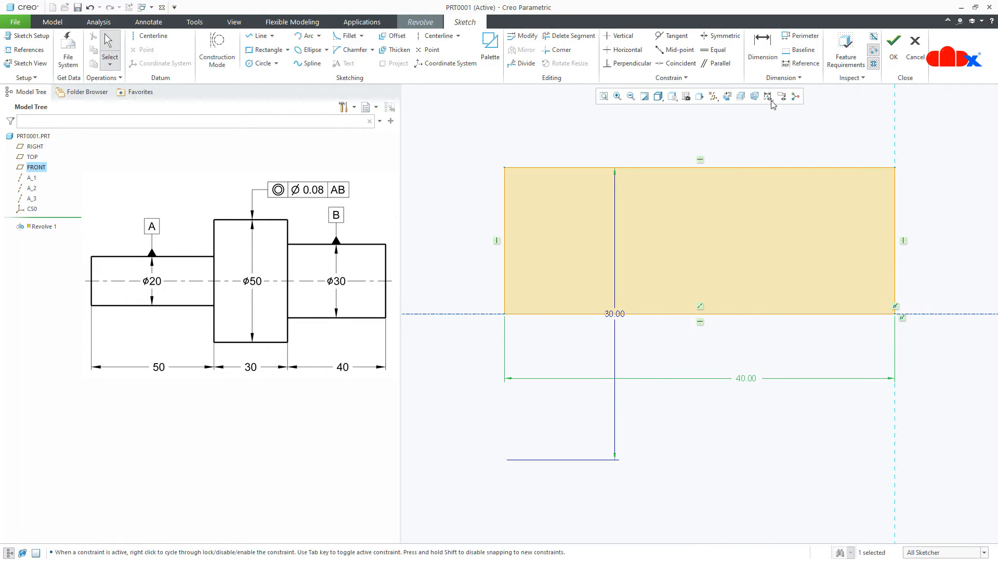
Finish the sketch, complete the 360-degree Revolve of the first section, and return to the default orientation
left_click(893, 48)
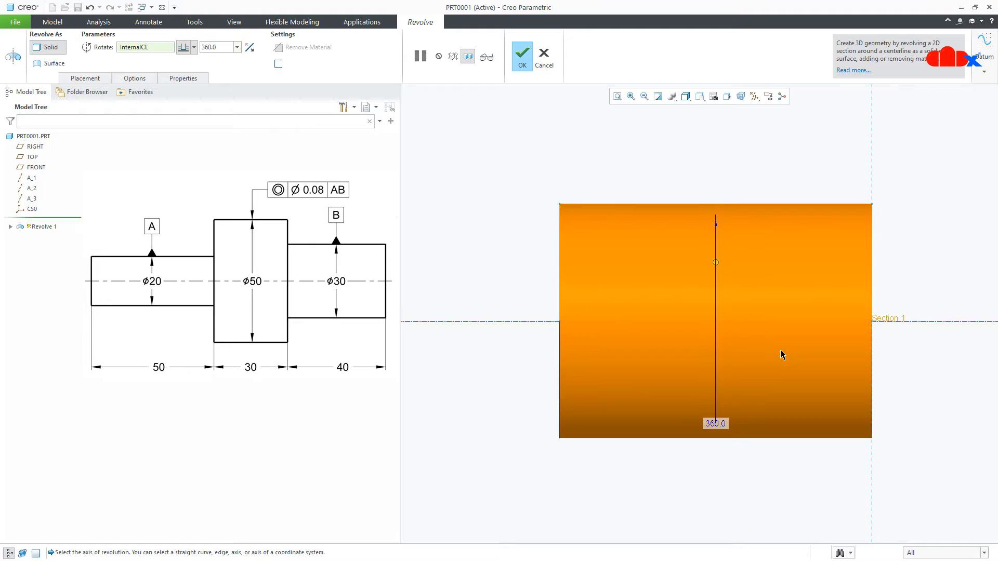
middle_click(782, 355)
key("ctrl+d")
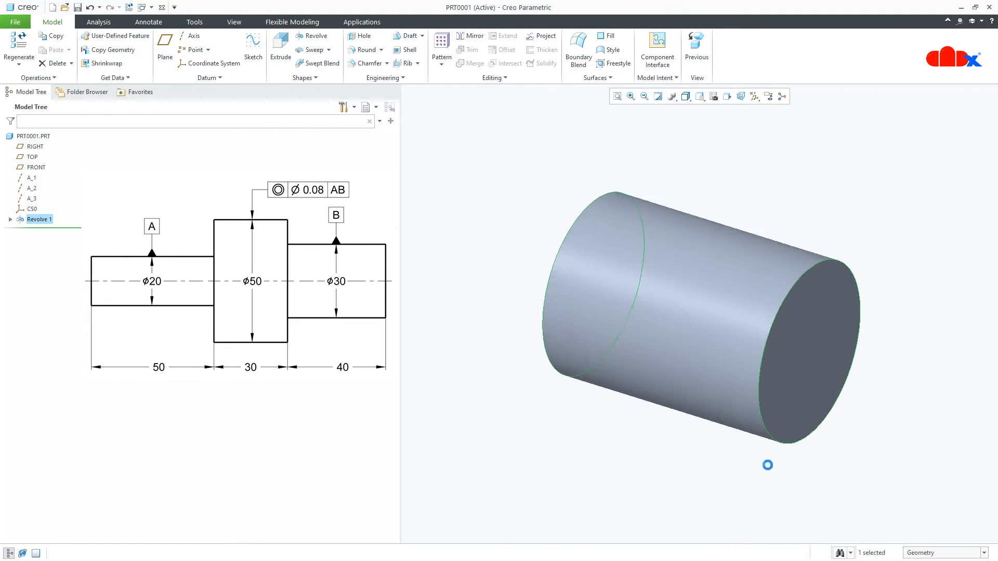
left_click(762, 501)
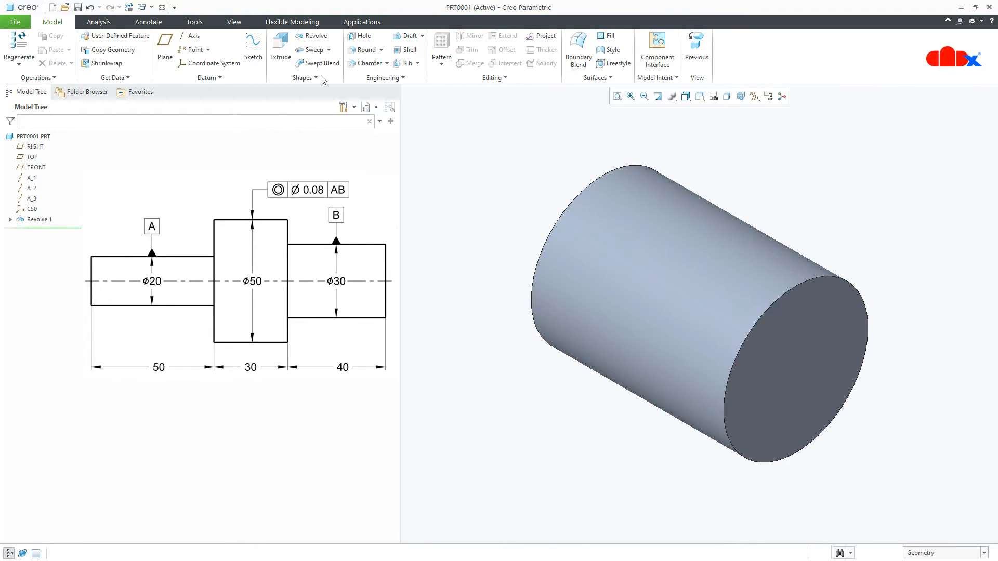
Start a second Revolve with a sketch on the FRONT plane, oriented to 2D
left_click(313, 36)
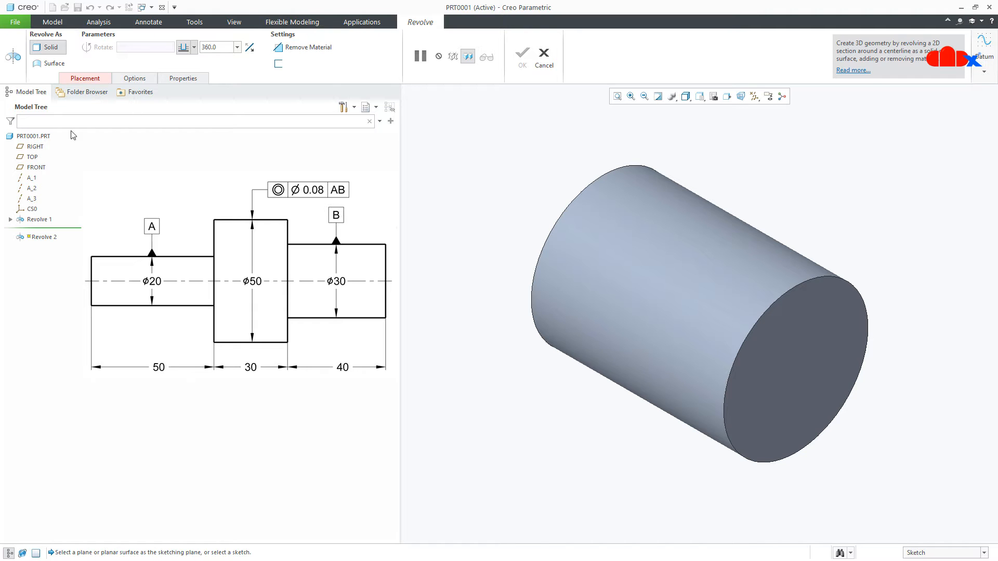
left_click(37, 168)
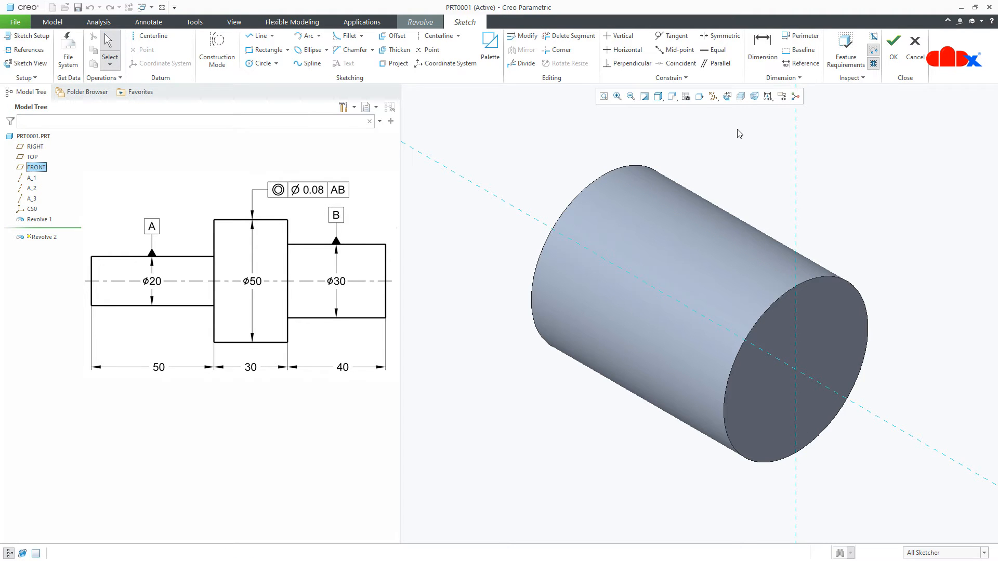
left_click(729, 97)
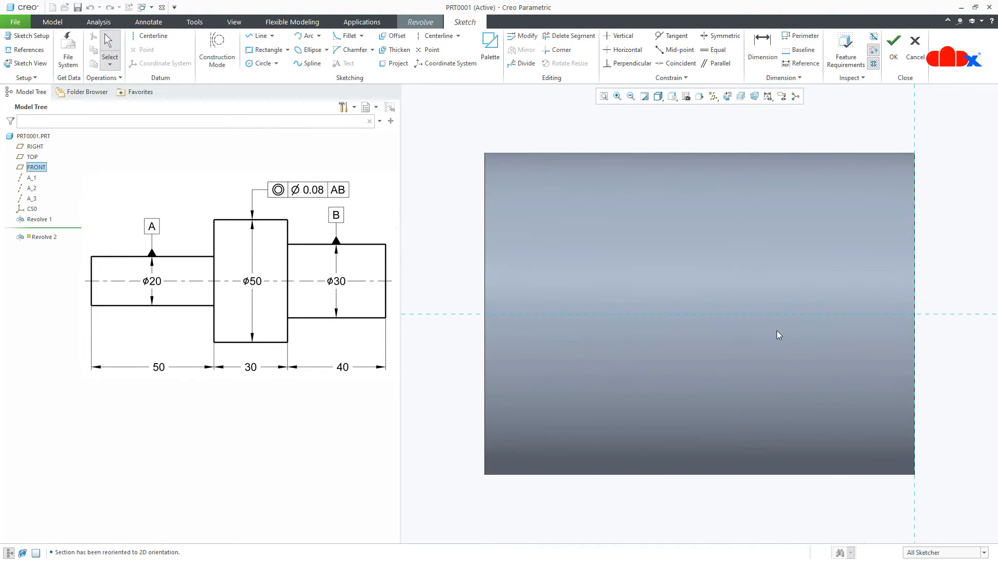
scroll(777, 331, "down", 3)
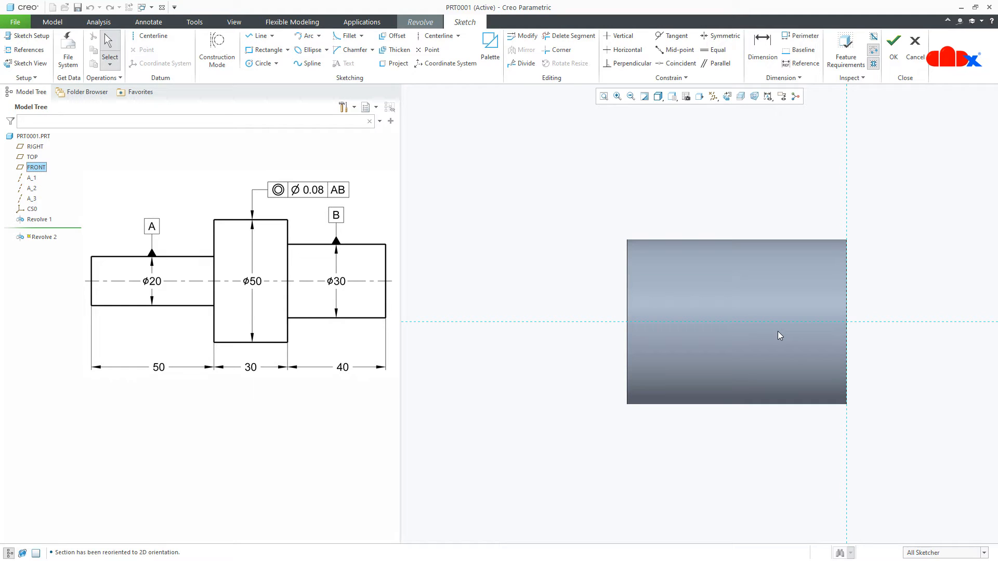
Draw a rectangle about 13 long and 23 high from the first section's far end on the horizontal reference, without a centerline
left_click(266, 50)
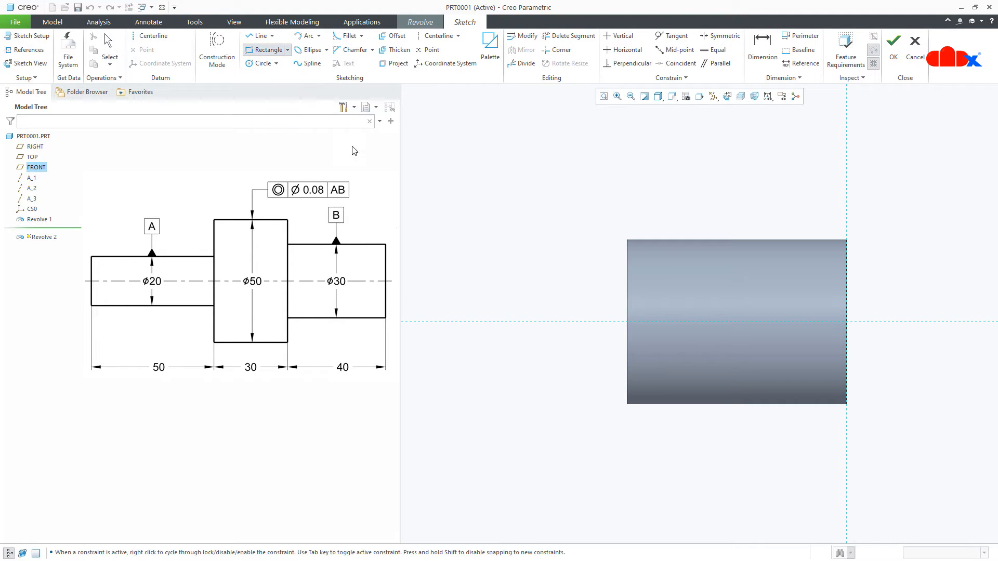
left_click(627, 322)
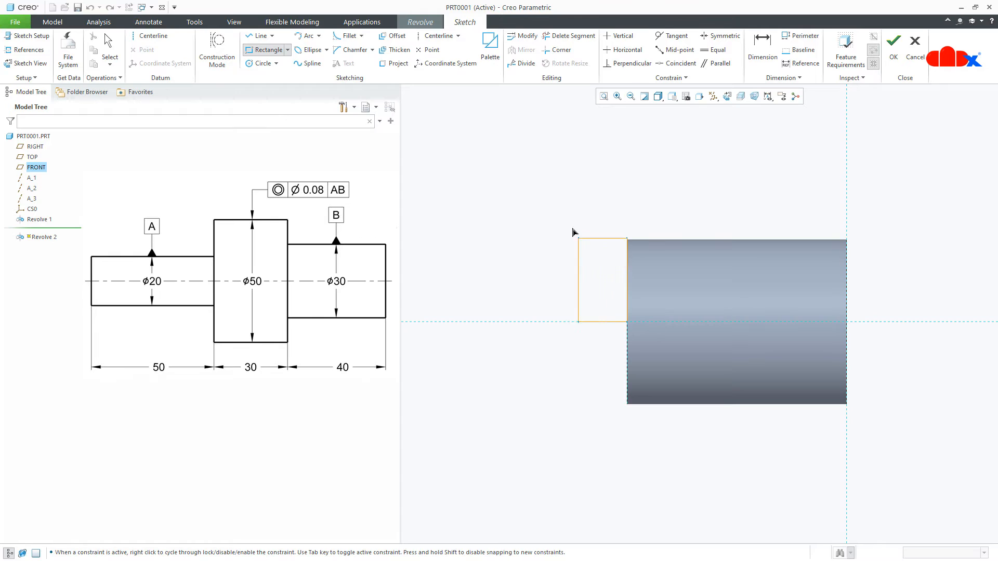
left_click(555, 198)
middle_click(594, 261)
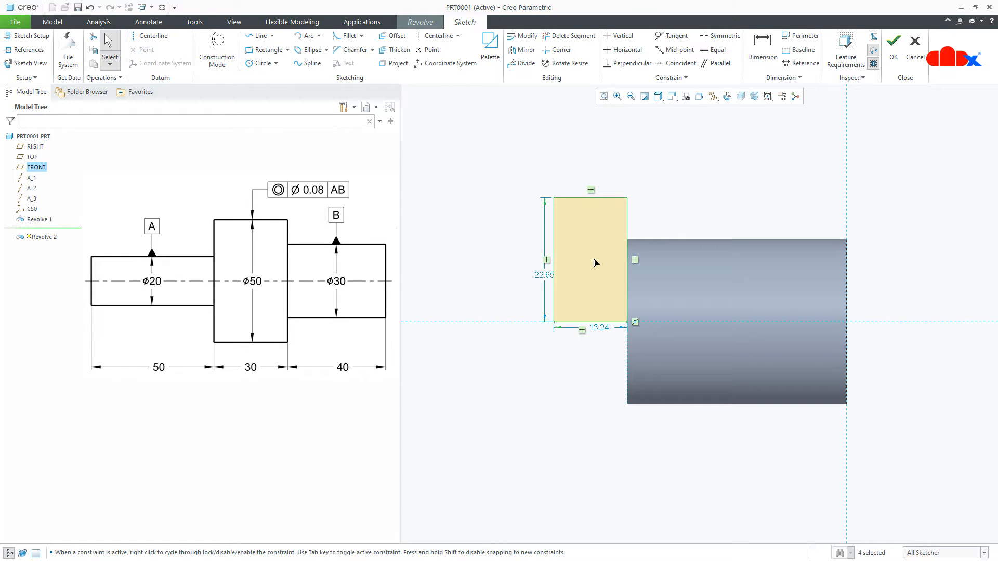
Set the second section's rectangle to a length of 30 and a height of 25
left_click(599, 328)
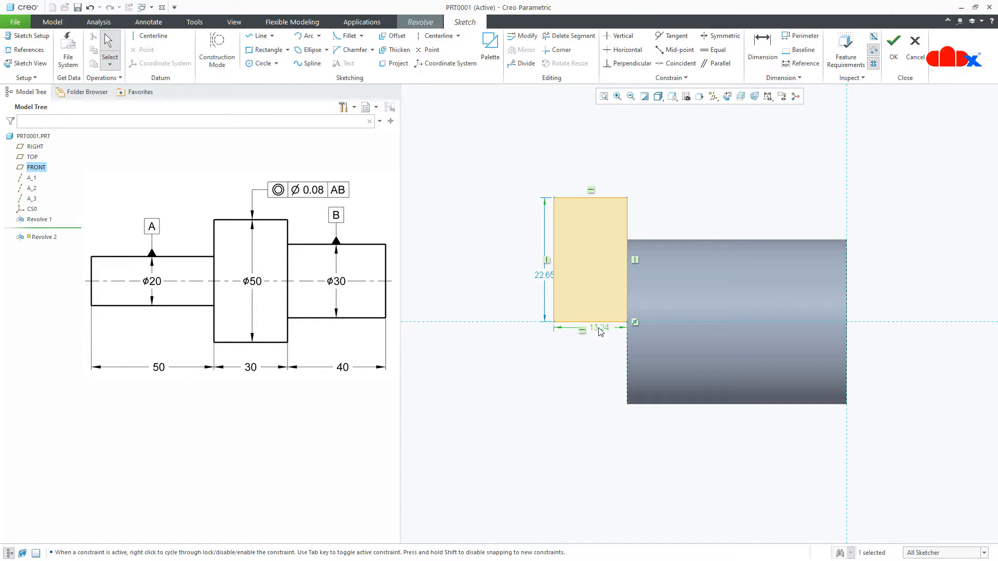
double_click(600, 329)
type("30")
key("Return")
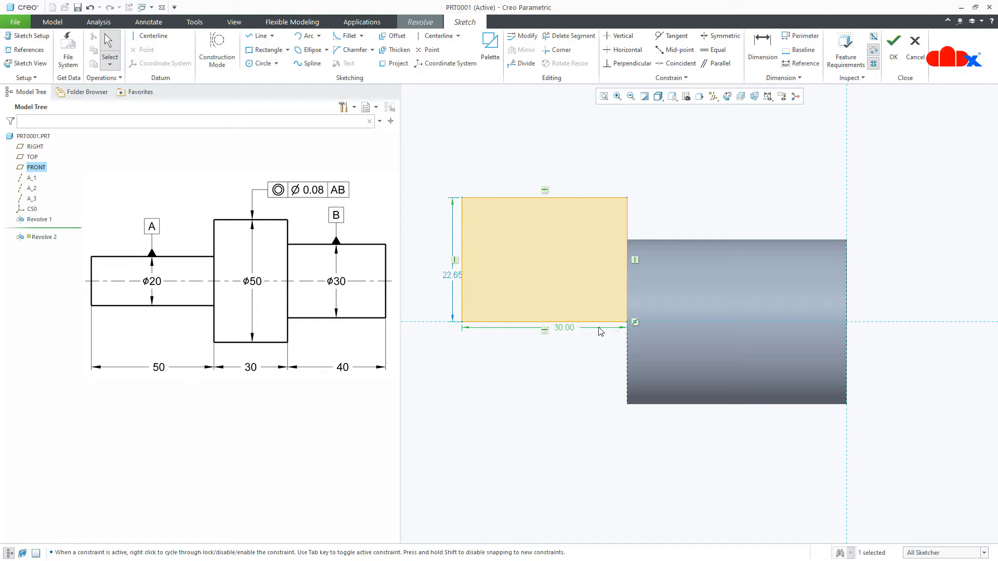
left_click(455, 279)
double_click(456, 279)
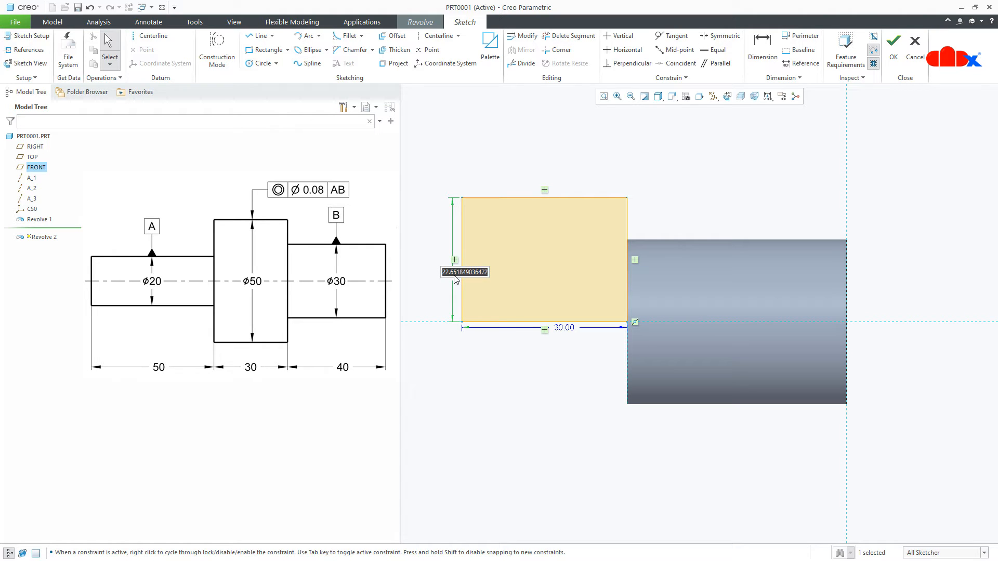
type("25")
key("Return")
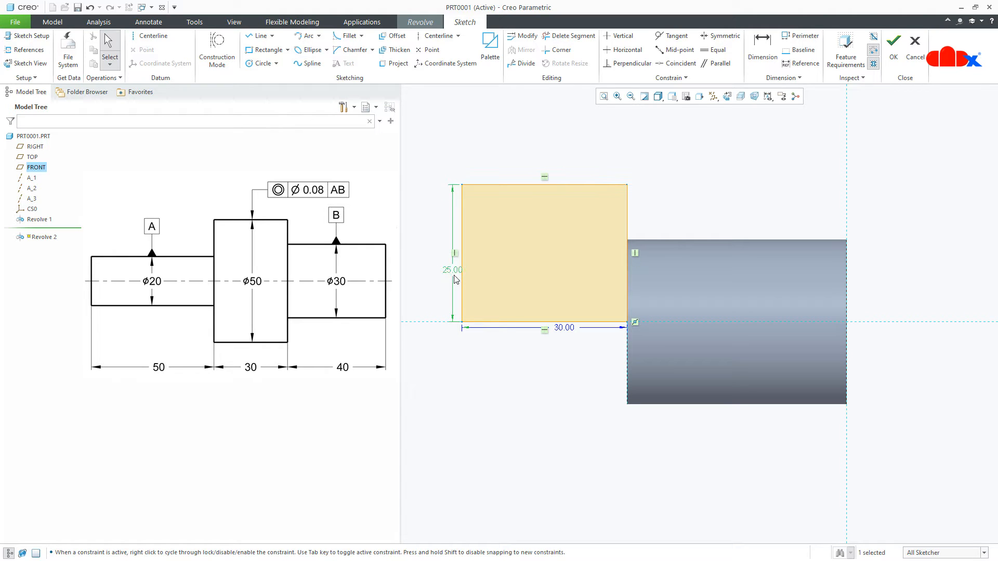
Finish the second section's sketch and display the datum axes for choosing the axis of revolution
right_click(490, 371)
left_click(506, 468)
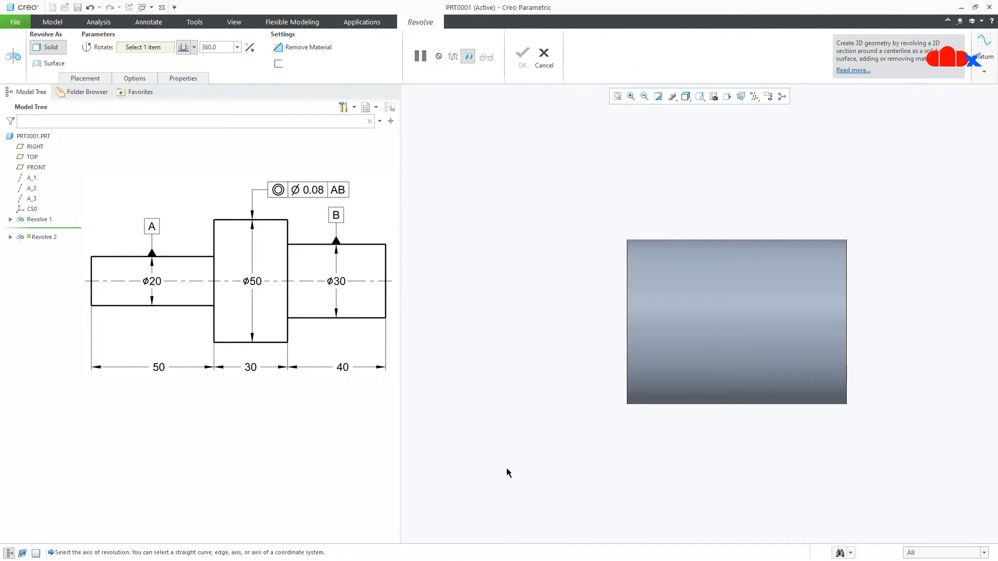
scroll(746, 457, "up", 2)
middle_click_drag(746, 458, 755, 499)
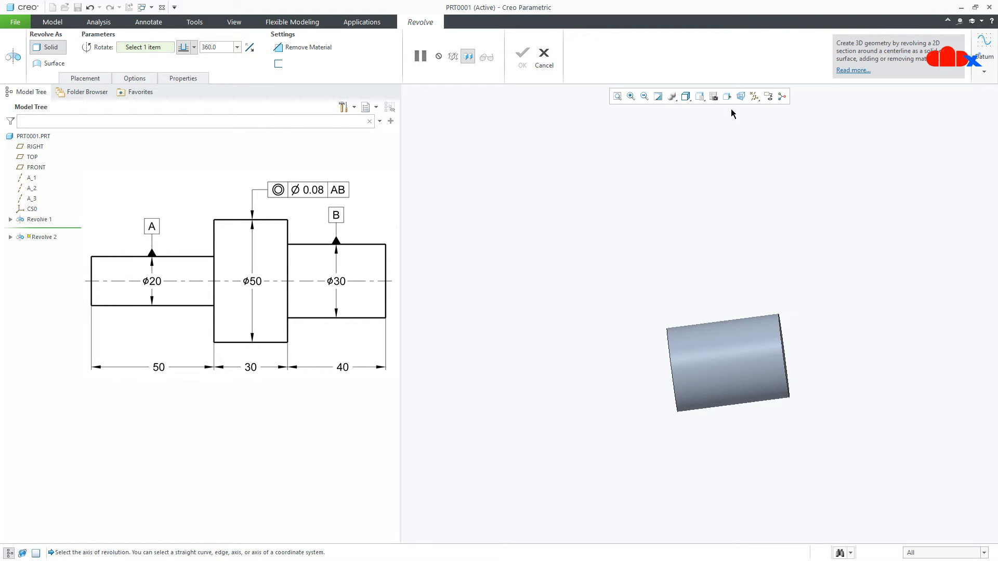
left_click(754, 97)
left_click(785, 120)
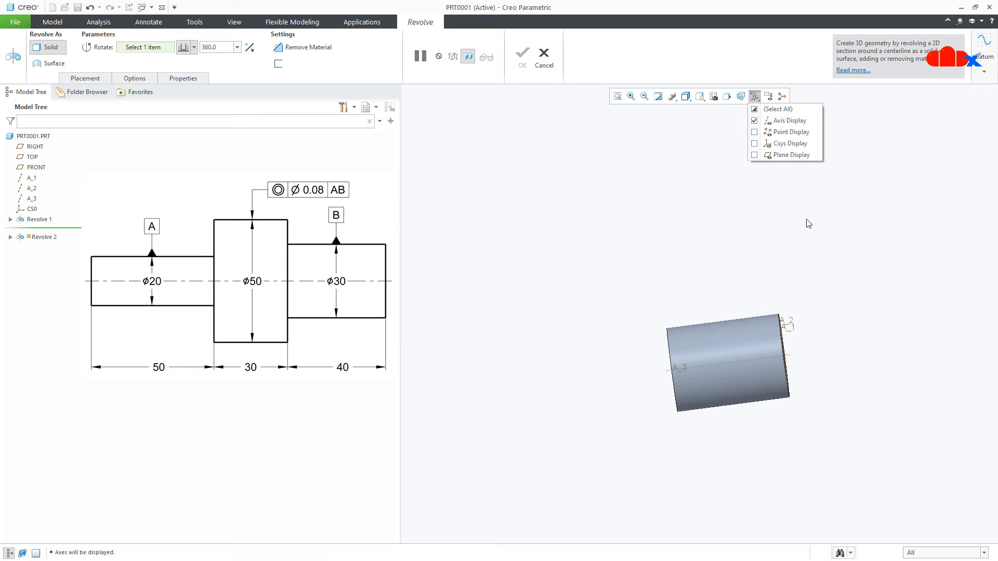
middle_click_drag(796, 223, 786, 364)
scroll(791, 377, "down", 2)
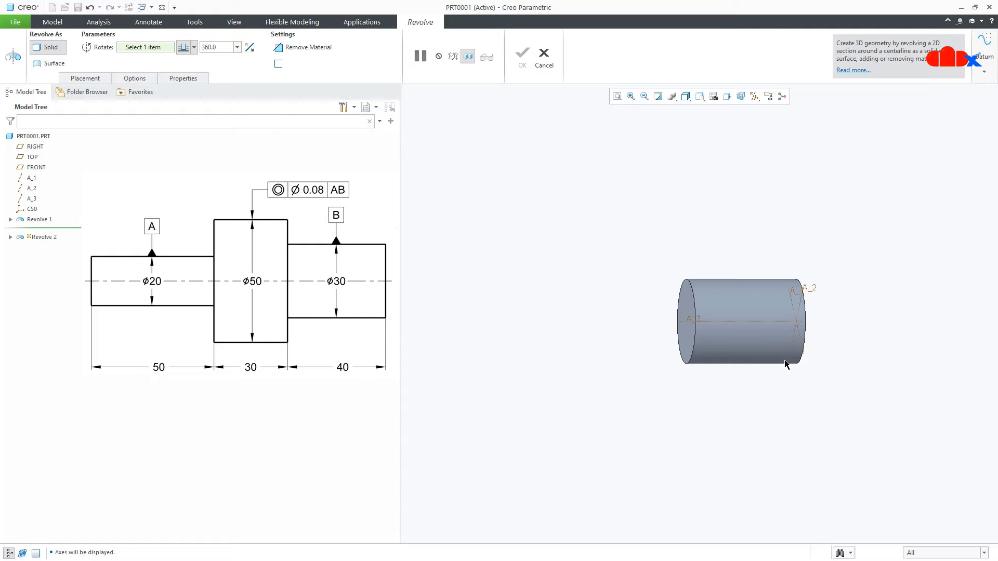
Use datum axis A_3 as the second section's axis of revolution
left_click(725, 323)
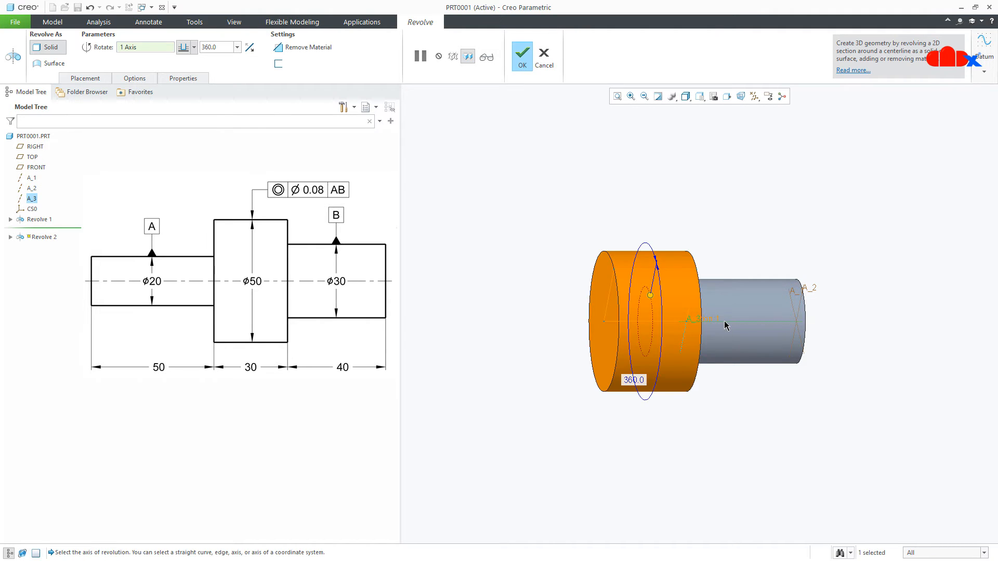
mouse_move(724, 323)
middle_mouse_down()
mouse_move(686, 346)
mouse_move(734, 339)
mouse_move(719, 340)
middle_mouse_up()
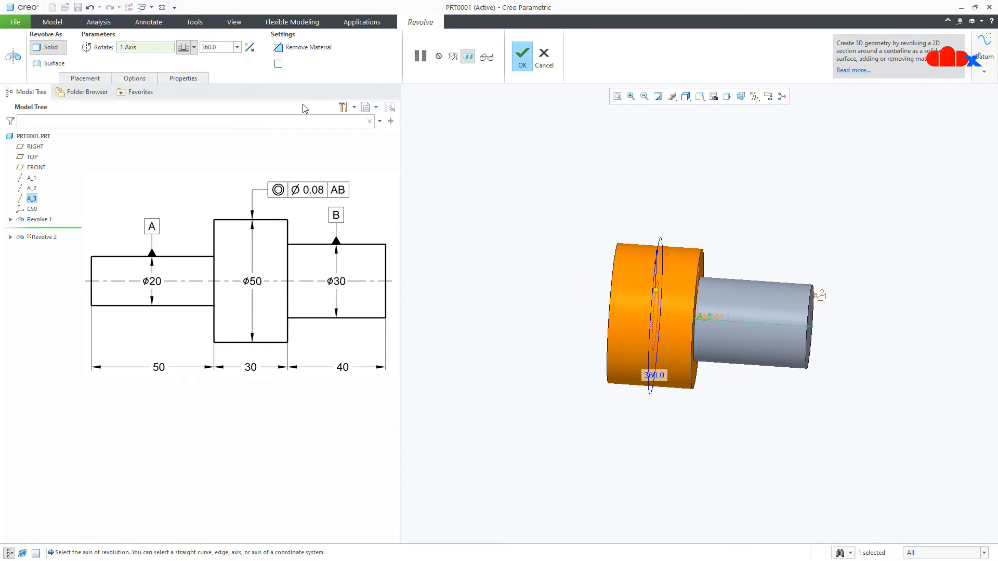
Try replacing the second section's axis of revolution with datum axis A_2 and inspect the preview
right_click(152, 50)
left_click(166, 58)
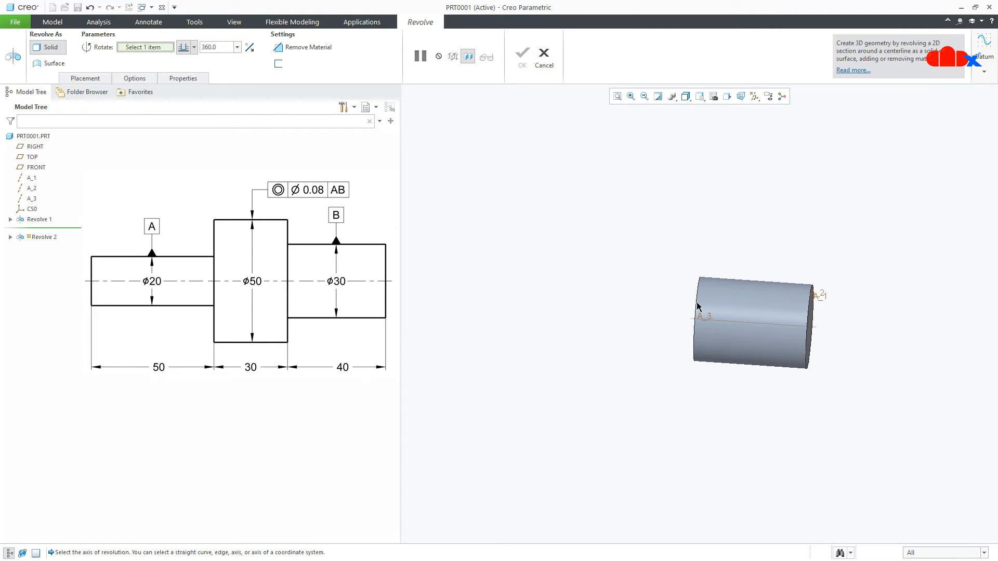
mouse_move(697, 309)
middle_mouse_down()
mouse_move(670, 307)
mouse_move(726, 316)
middle_mouse_up()
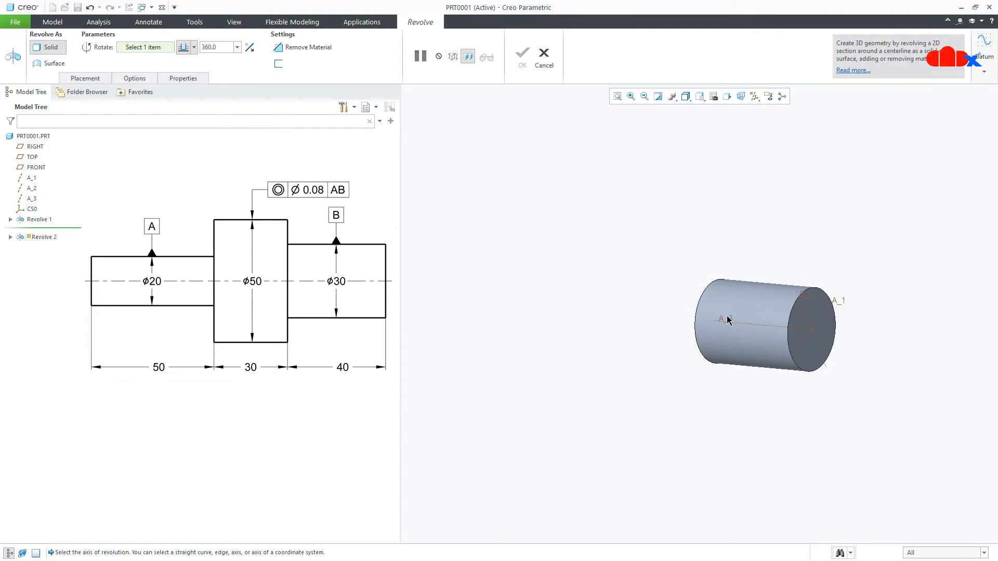
left_click(805, 323)
scroll(779, 323, "up", 2)
middle_click_drag(779, 325, 790, 354)
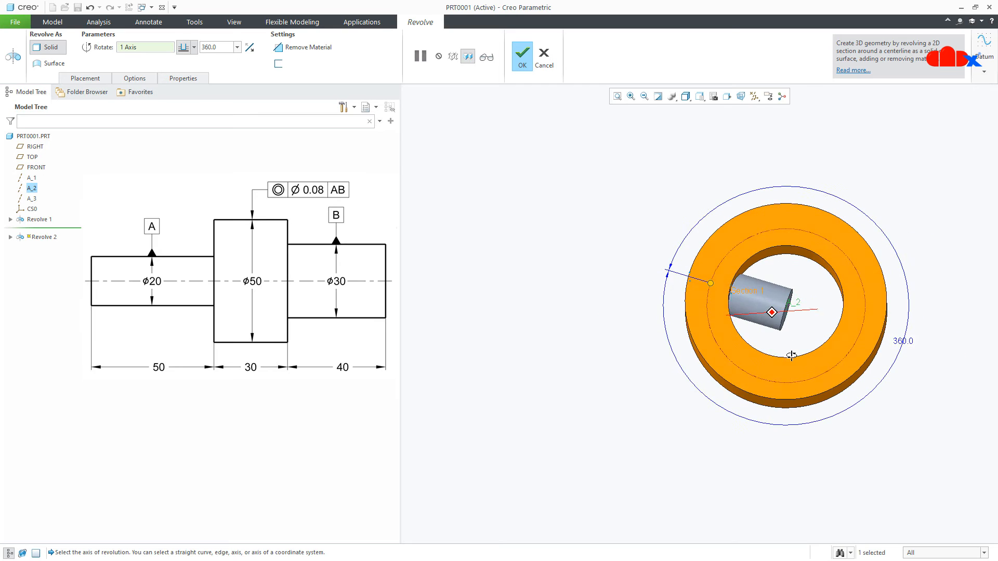
key("ctrl+d")
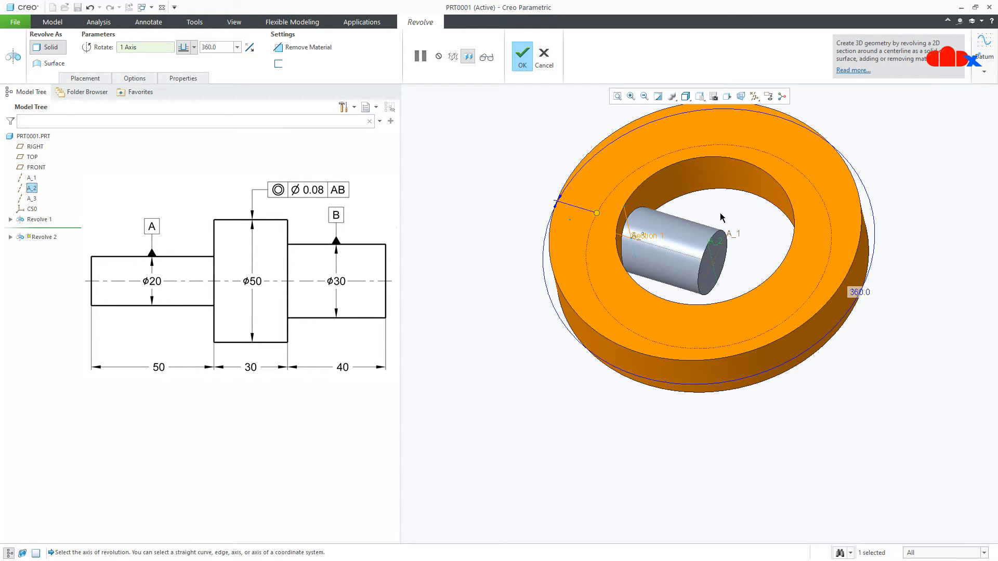
Try a symmetric revolve angle of about 263 degrees for the second section
left_click(140, 78)
left_click(493, 146)
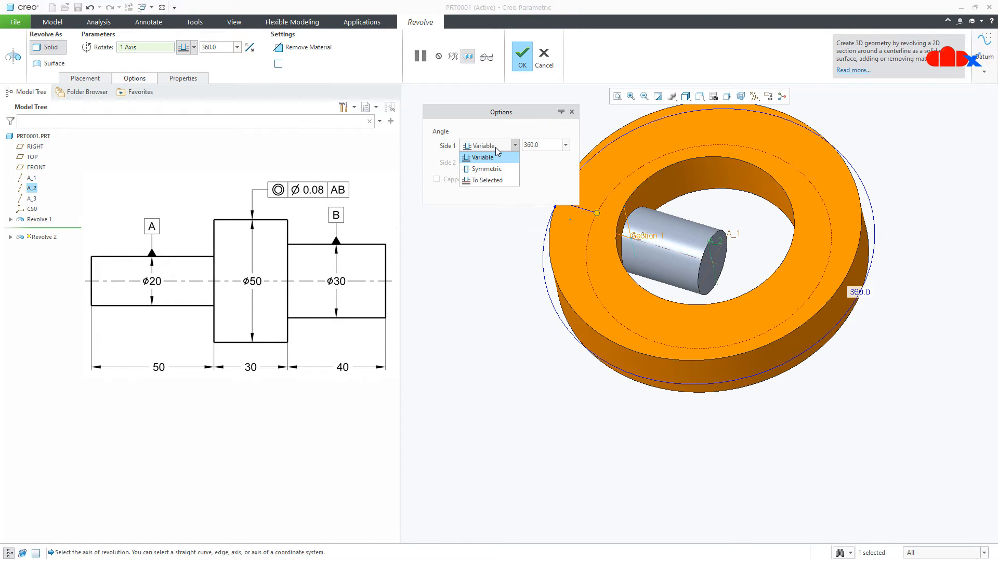
left_click(494, 170)
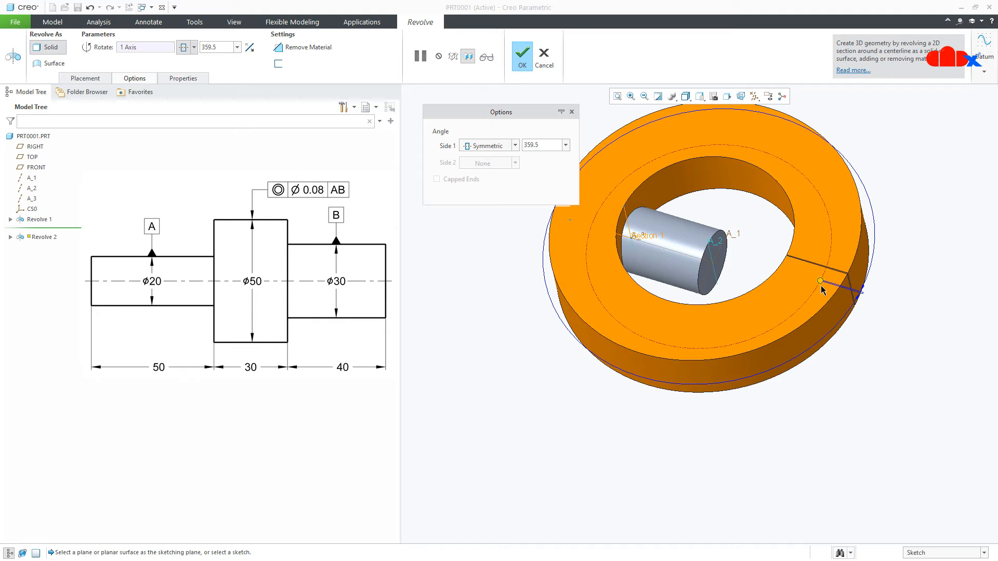
left_click_drag(779, 313, 741, 330)
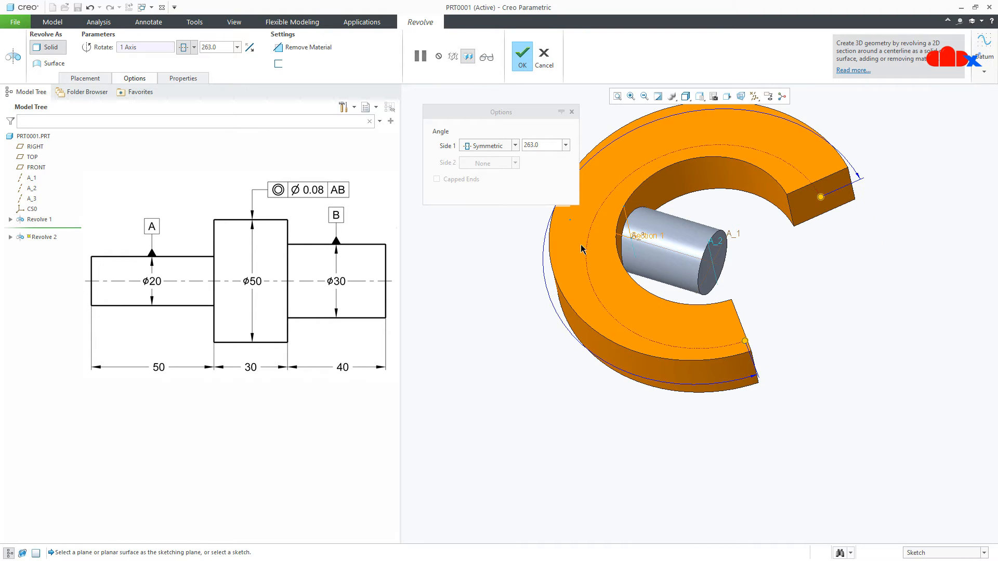
Try ending side 1 of the revolve at a selected reference, using the displayed RIGHT datum plane
left_click(497, 147)
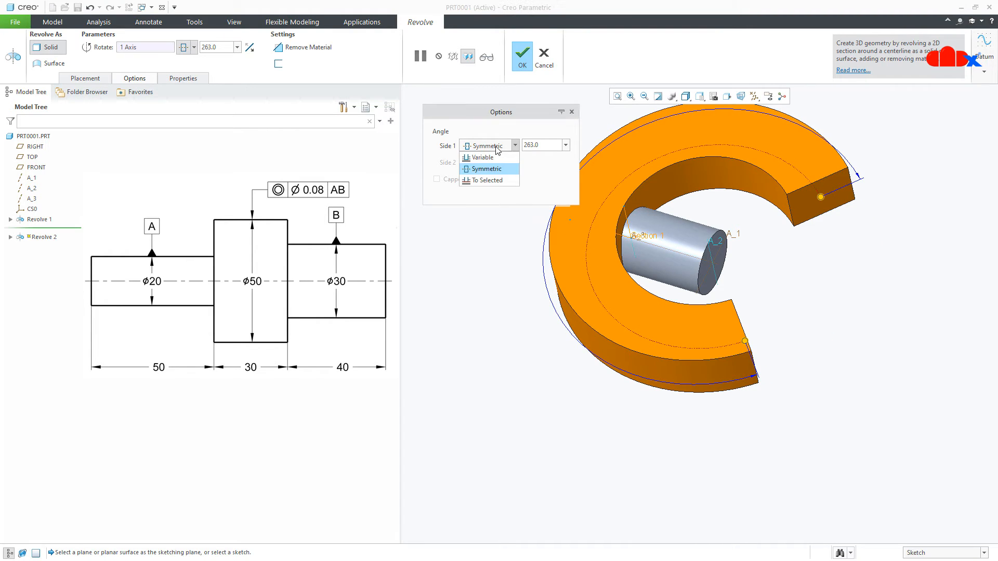
left_click(490, 181)
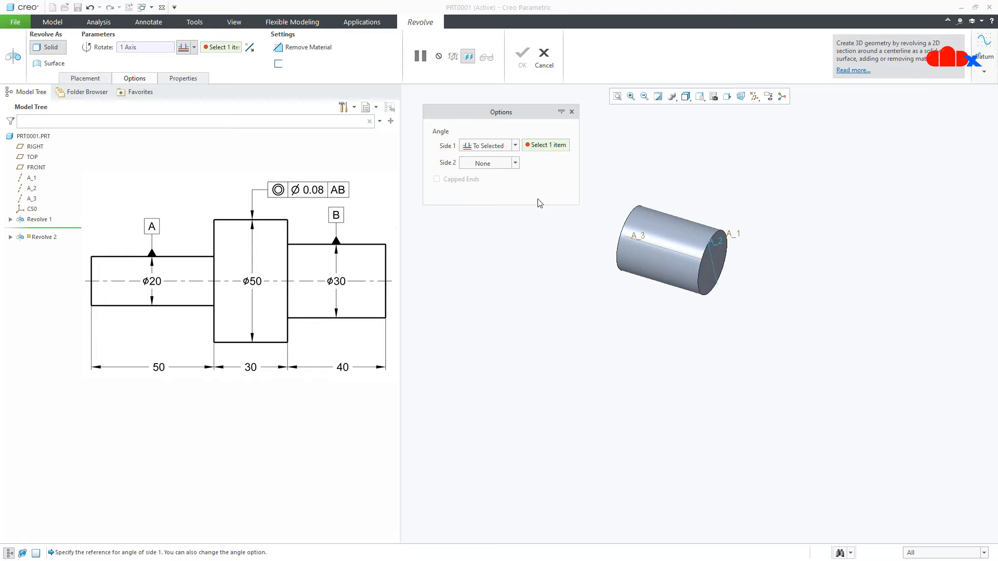
left_click(754, 96)
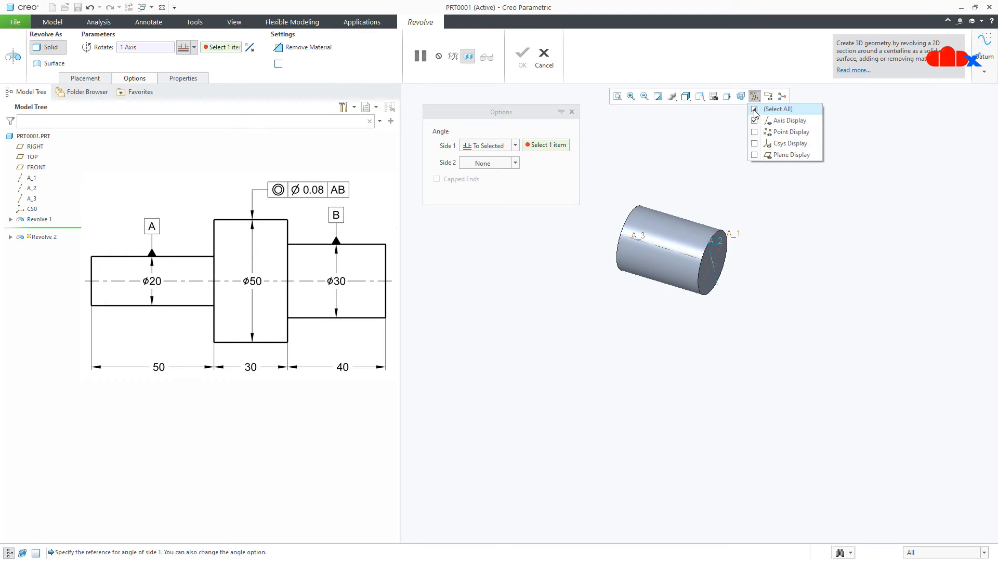
left_click(754, 154)
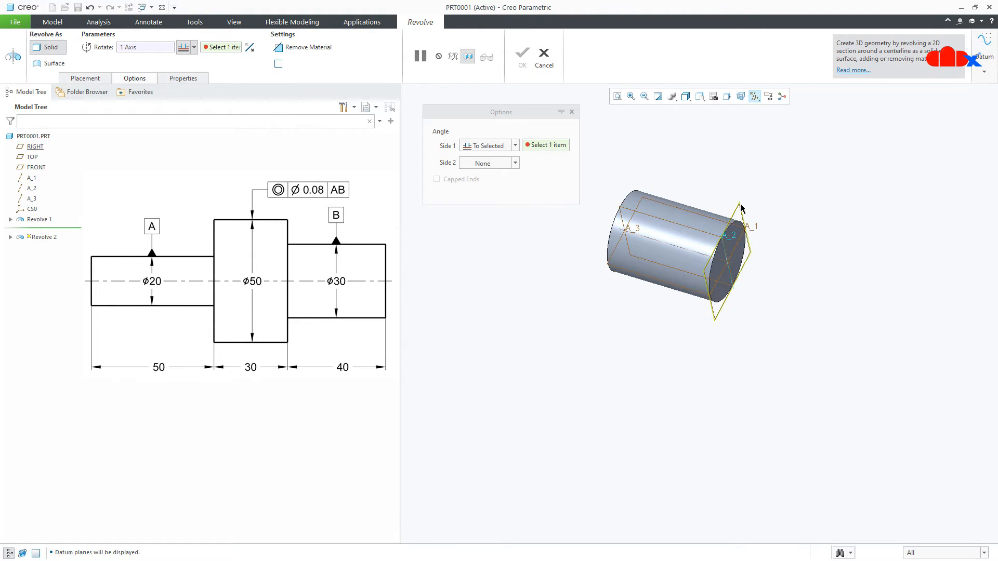
left_click(732, 221)
middle_click_drag(758, 224, 774, 225)
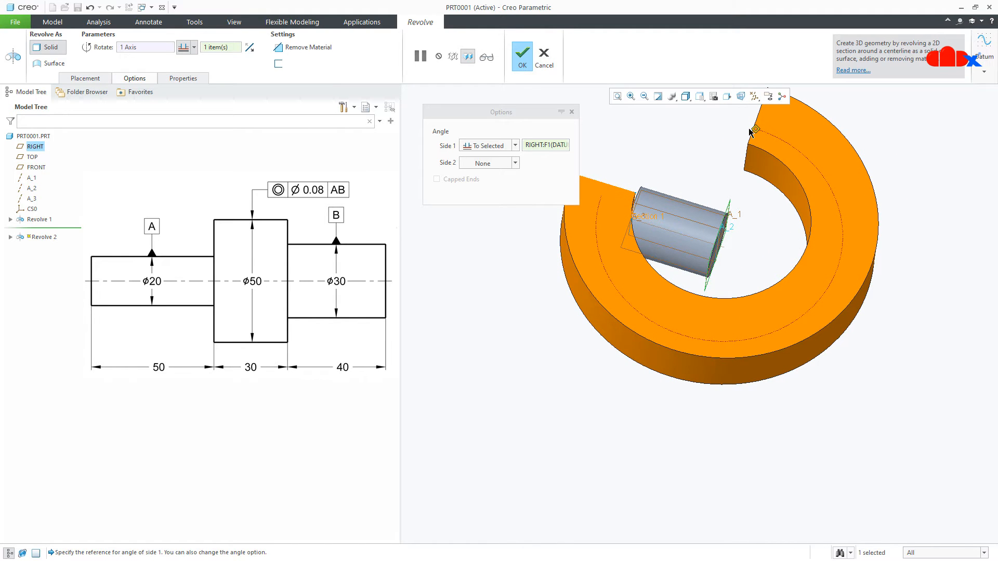
Try replacing the side 1 angle reference with the FRONT datum plane
right_click(541, 145)
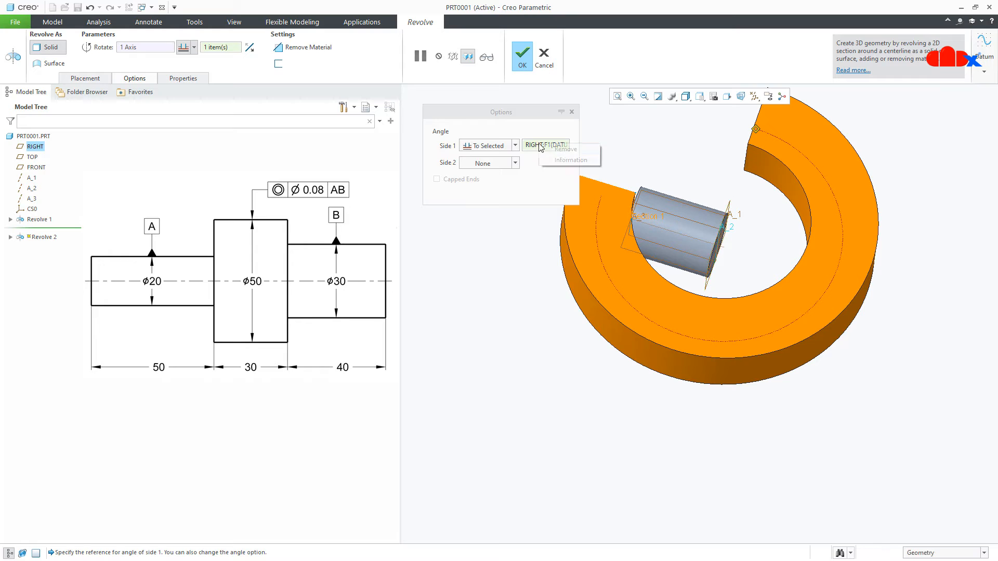
left_click(565, 149)
left_click(667, 217)
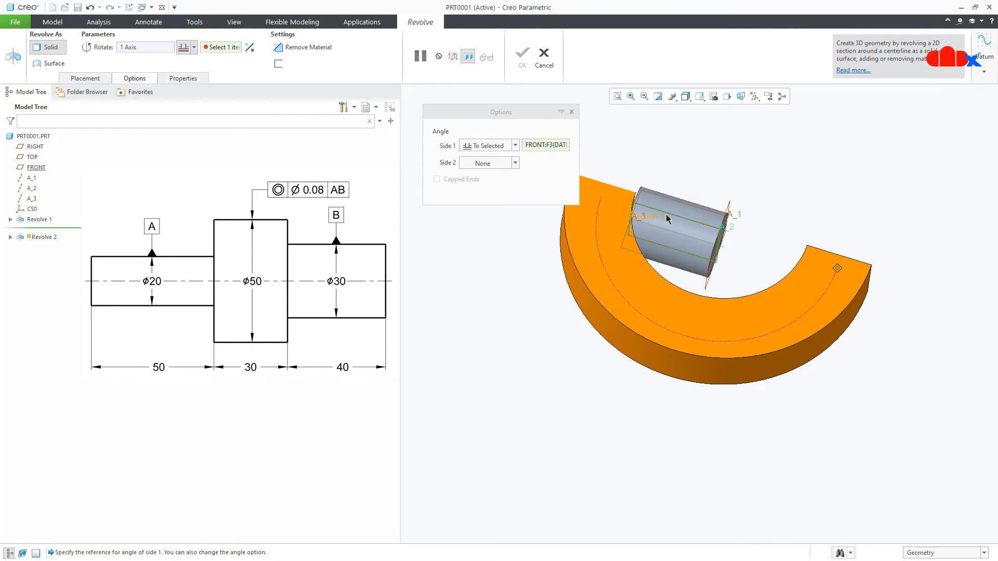
middle_click_drag(742, 240, 713, 256)
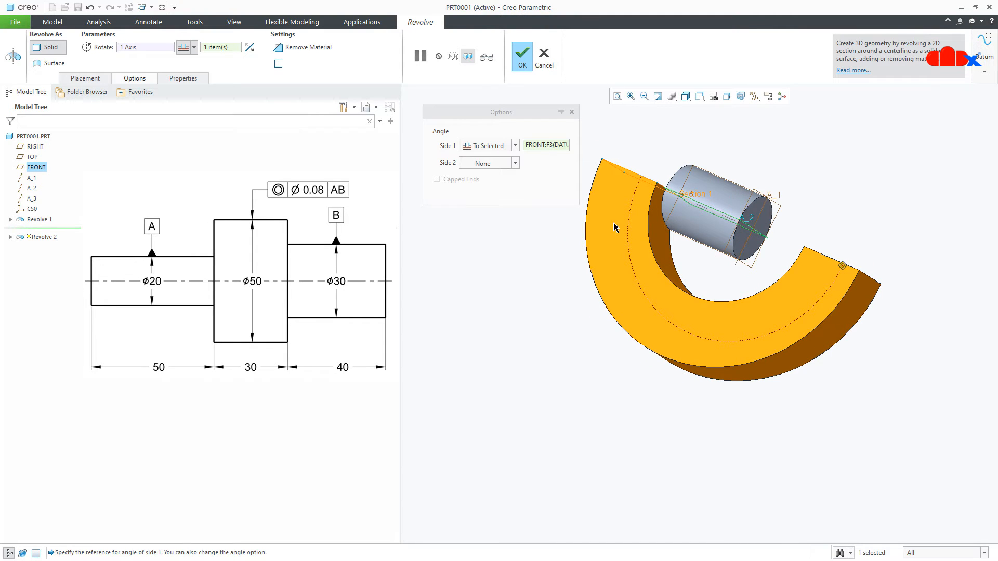
Try ending side 2 of the revolve at the RIGHT datum plane and inspect the preview
left_click(512, 164)
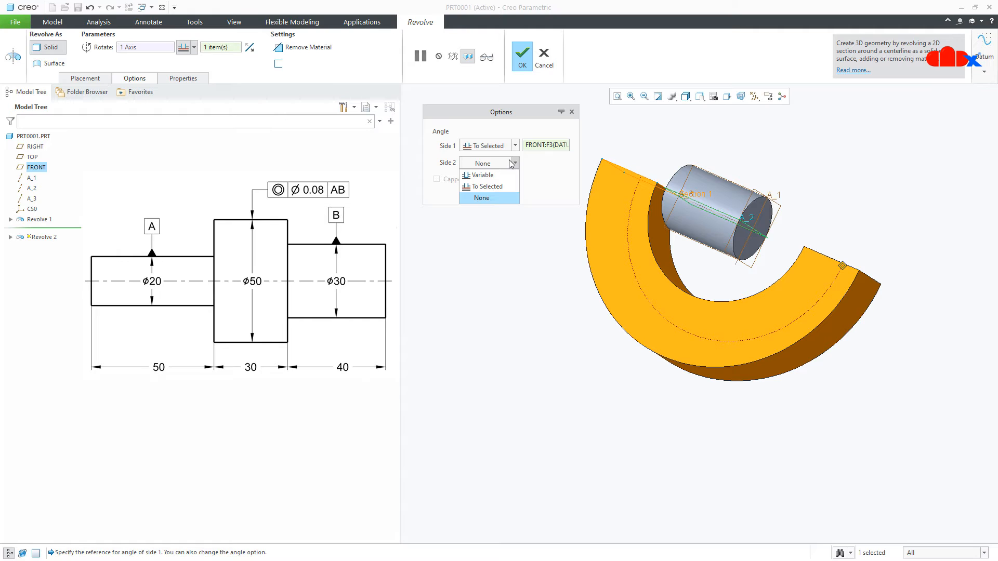
left_click(502, 189)
left_click(757, 196)
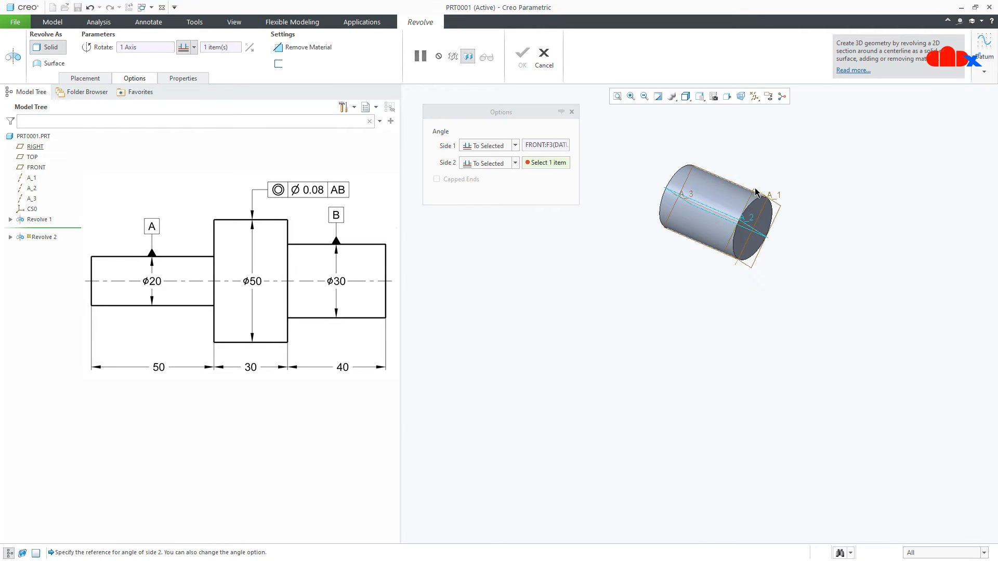
middle_click_drag(748, 210, 764, 196)
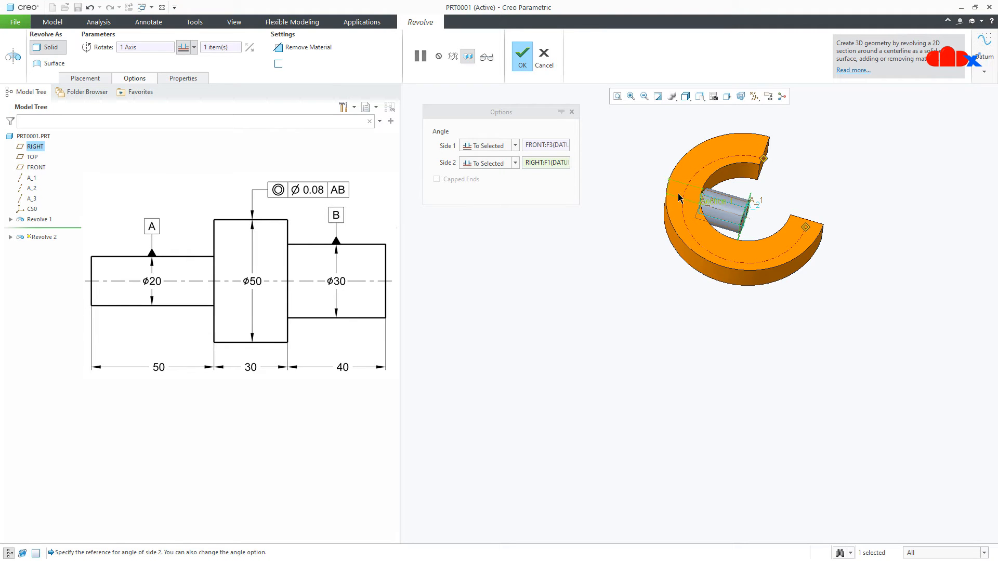
mouse_move(799, 233)
middle_mouse_down()
mouse_move(774, 235)
mouse_move(782, 232)
middle_mouse_up()
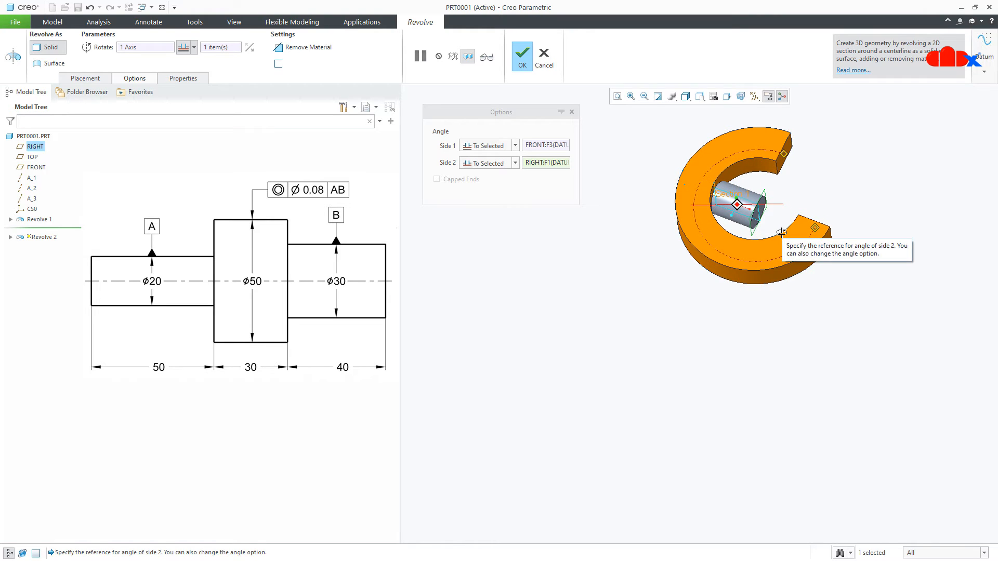
Discard the trial axis and angle changes to the second revolve and return the shaft to its default orientation
left_click(544, 57)
left_click(500, 305)
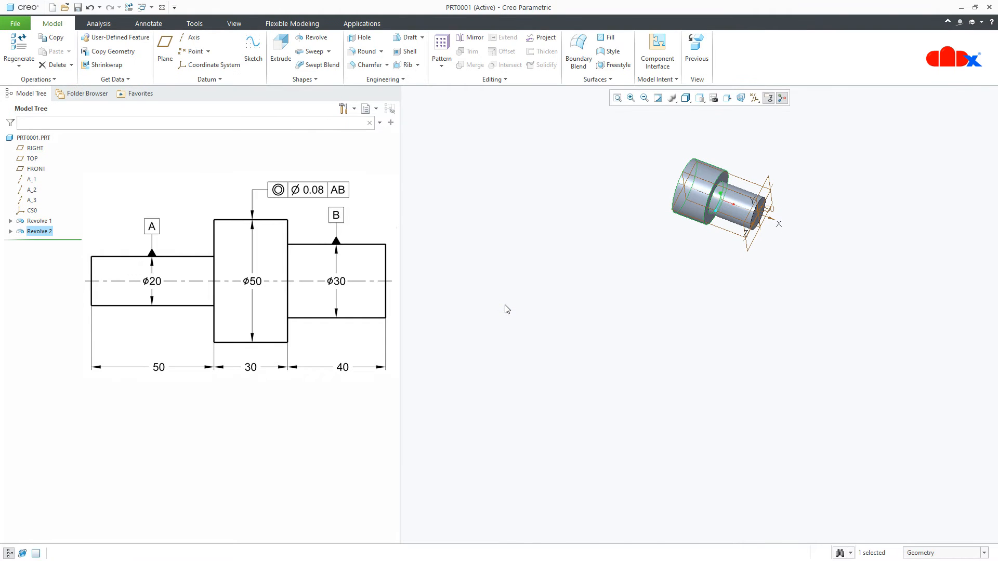
left_click(729, 348)
key("ctrl+d")
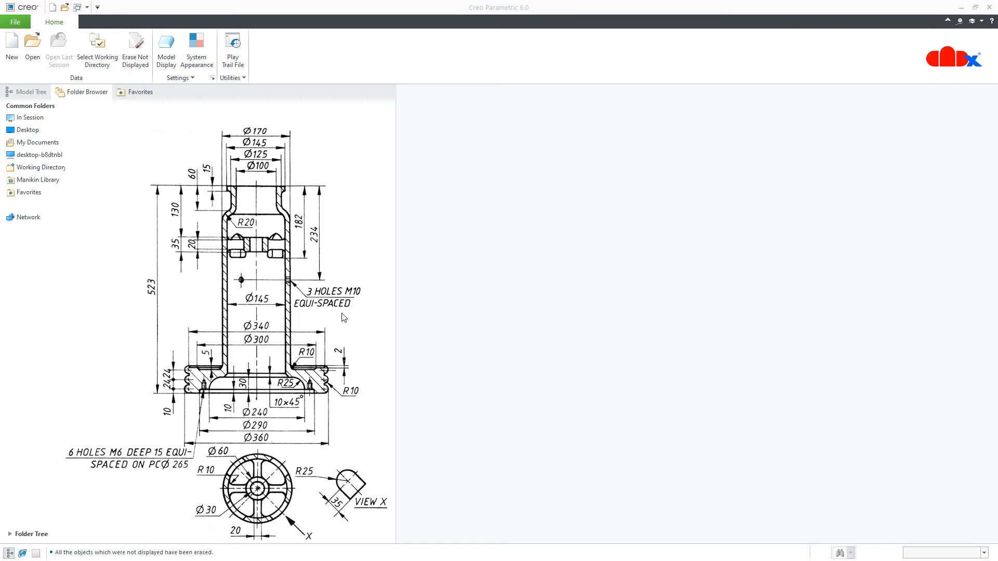
Create a new solid part named prt0001 from the default template and start a Revolve sketch on the FRONT plane
left_click(16, 62)
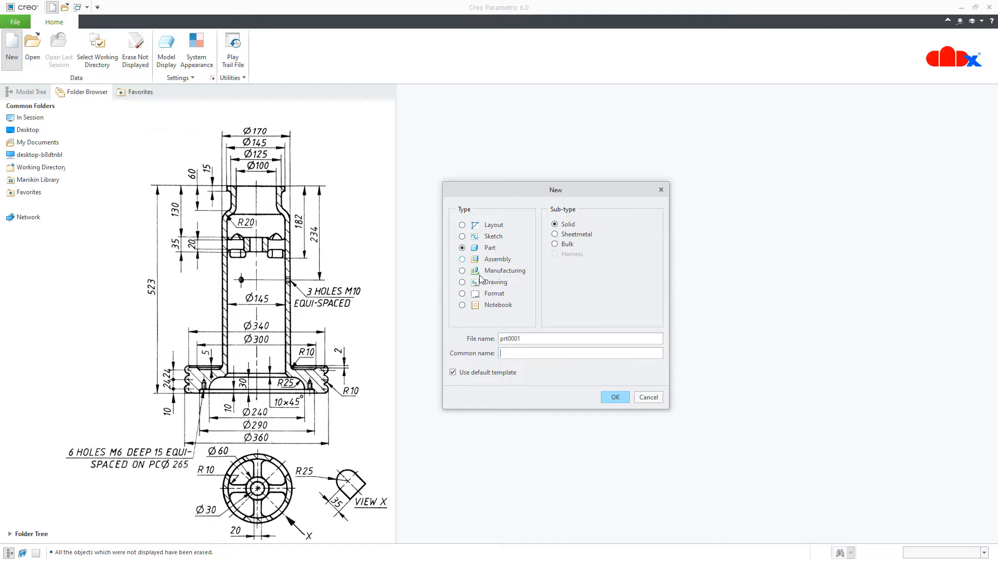
left_click(615, 398)
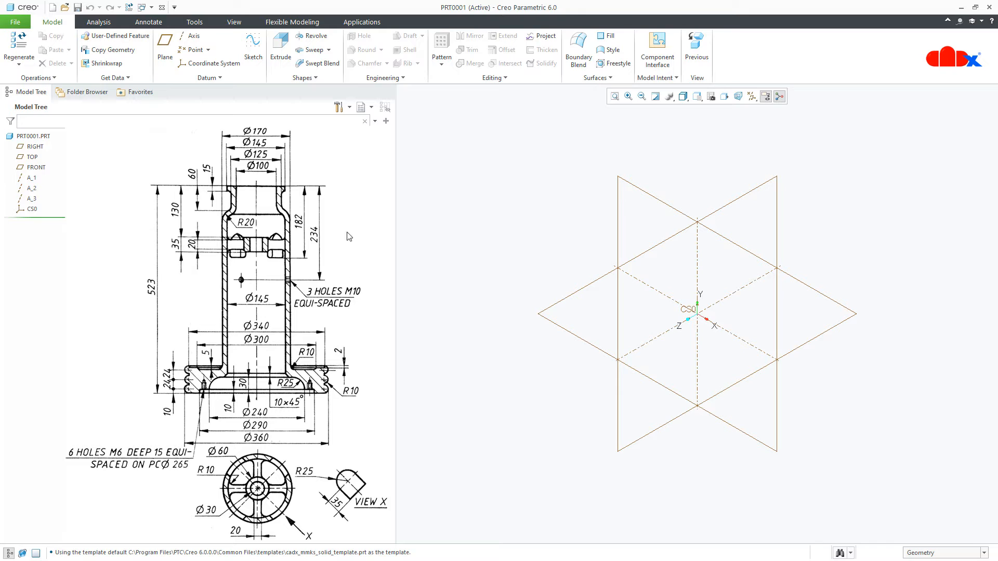
left_click(314, 36)
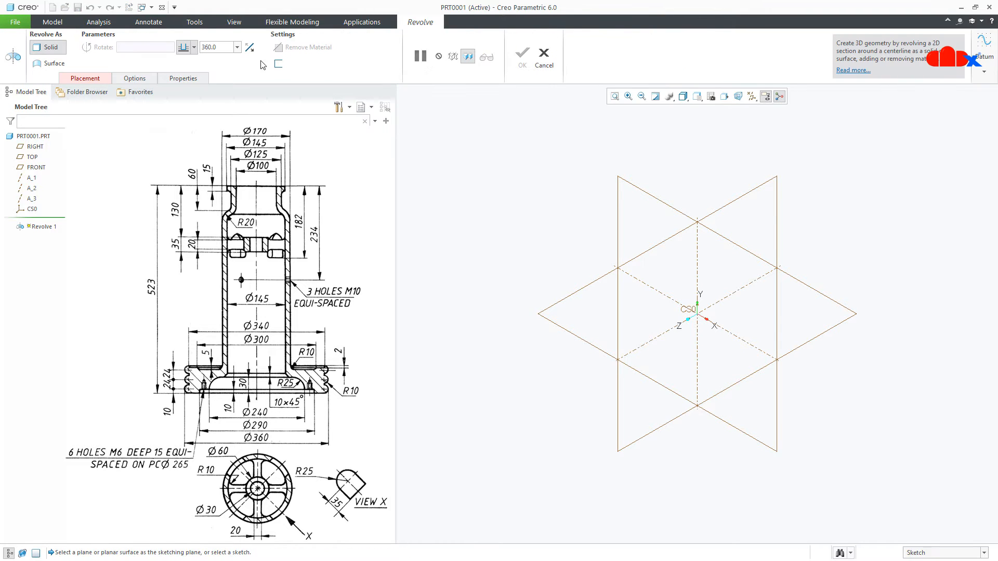
left_click(108, 80)
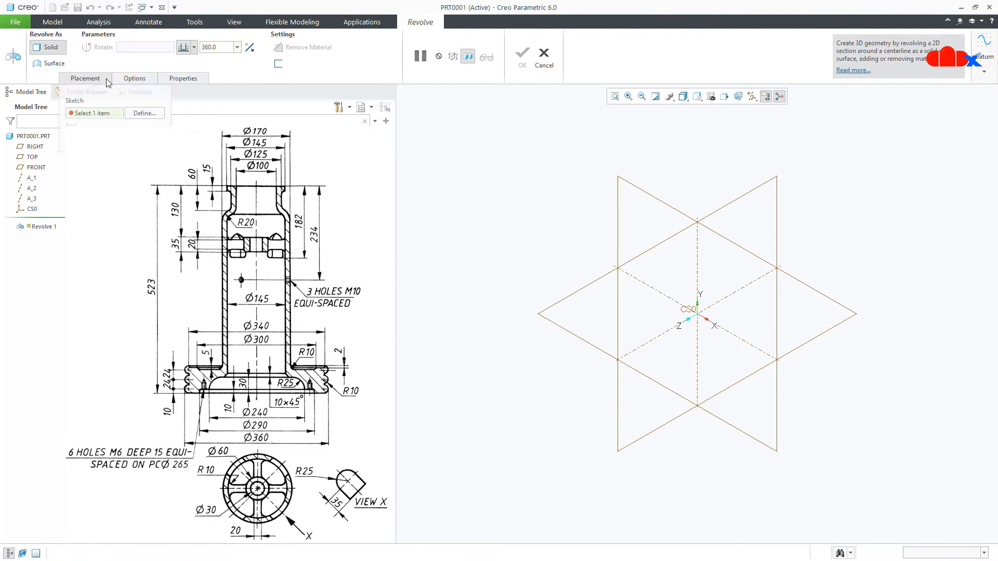
left_click(137, 115)
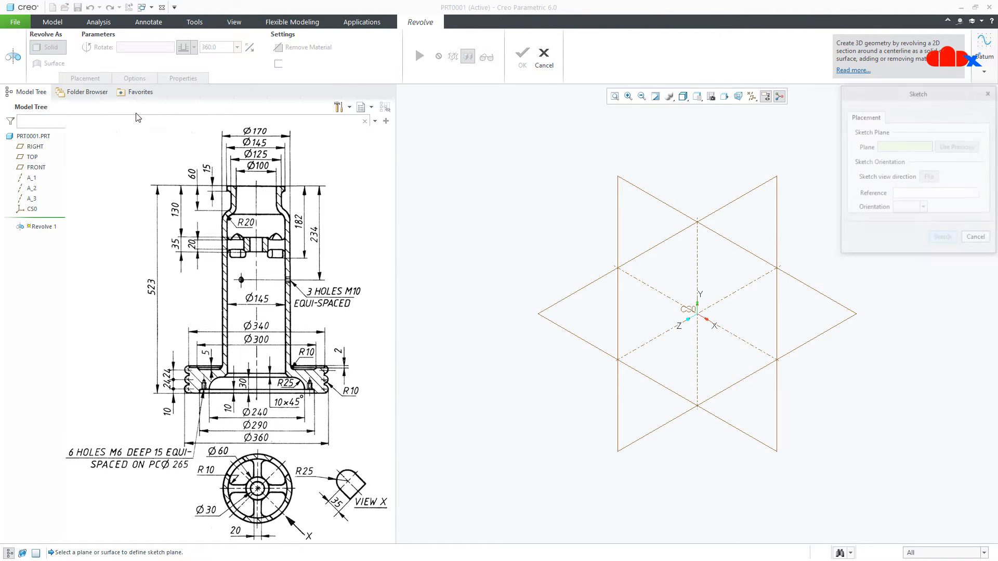
left_click(37, 168)
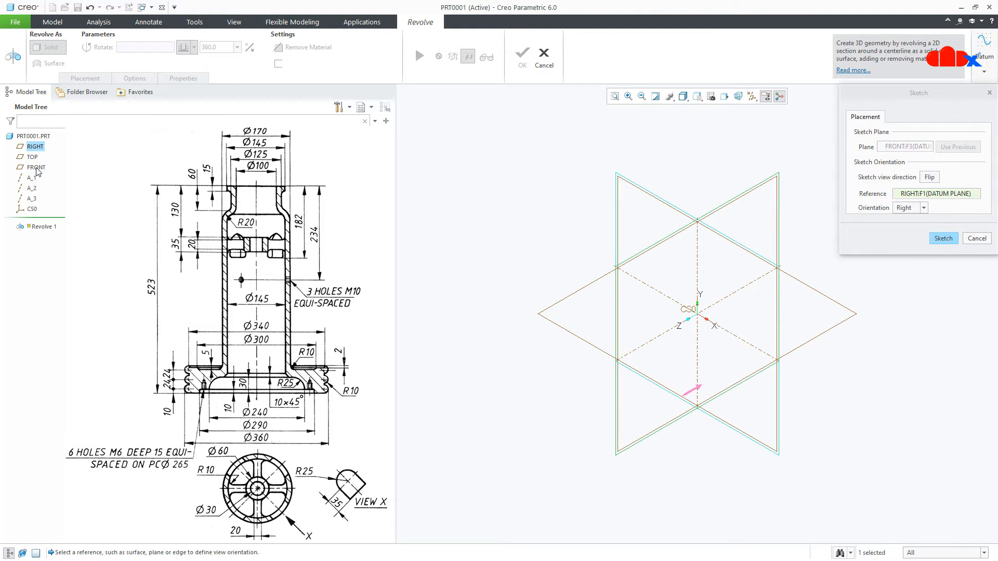
left_click(940, 239)
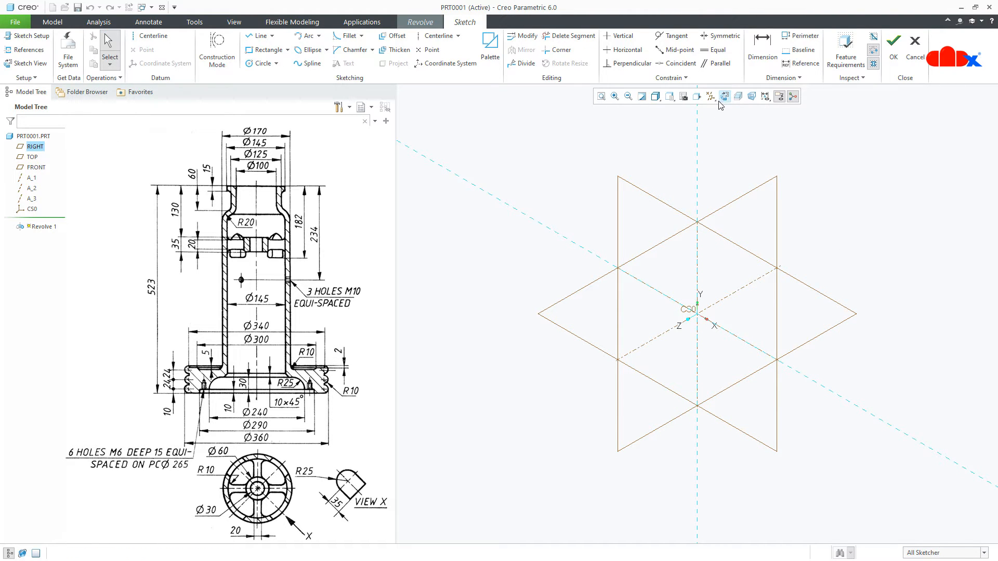
Orient the sketch to 2D and hide all datum features
left_click(721, 102)
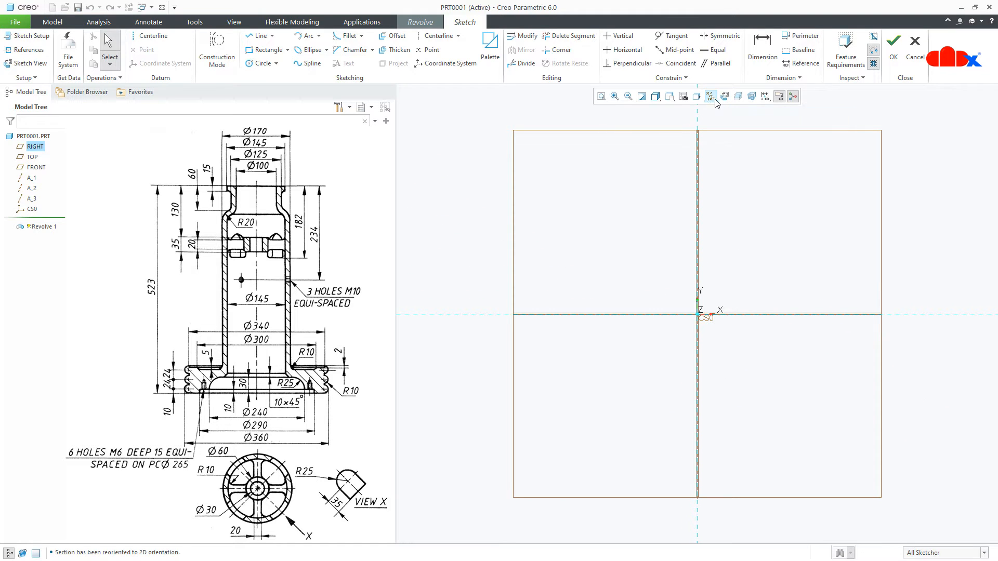
left_click(715, 101)
left_click(712, 109)
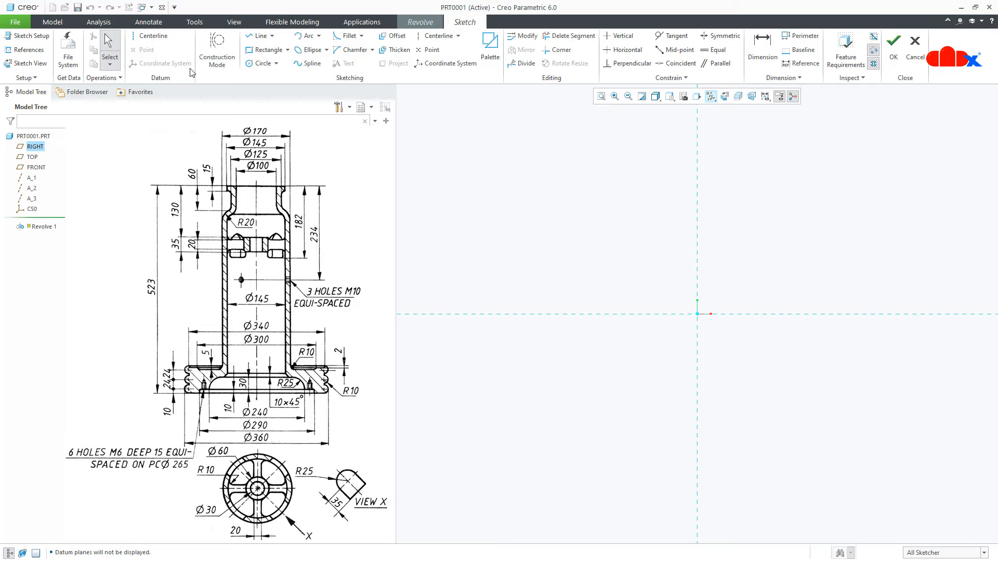
Add a vertical datum centerline through the sketch origin as the axis of revolution
left_click(151, 36)
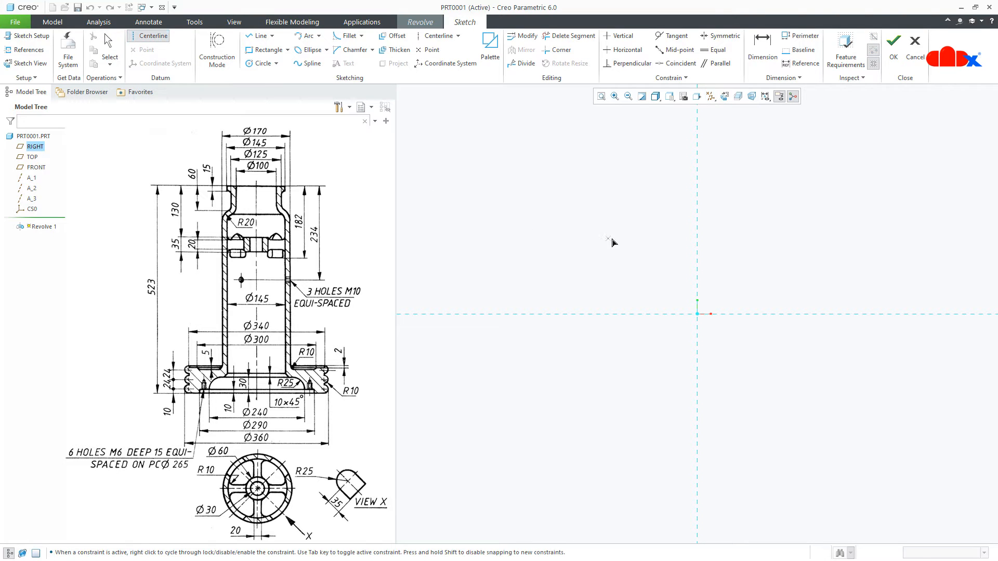
left_click(696, 227)
left_click(697, 274)
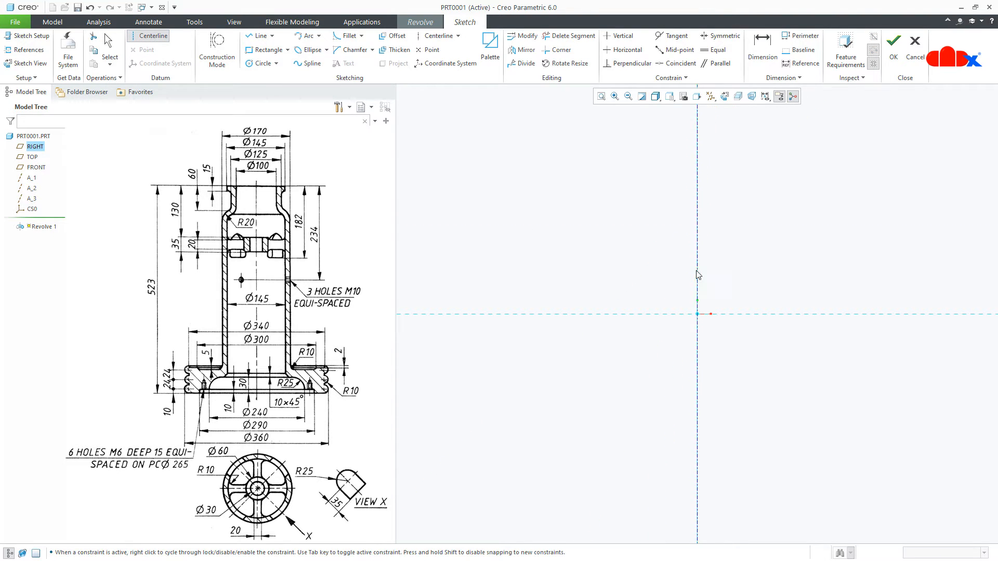
middle_click(732, 262)
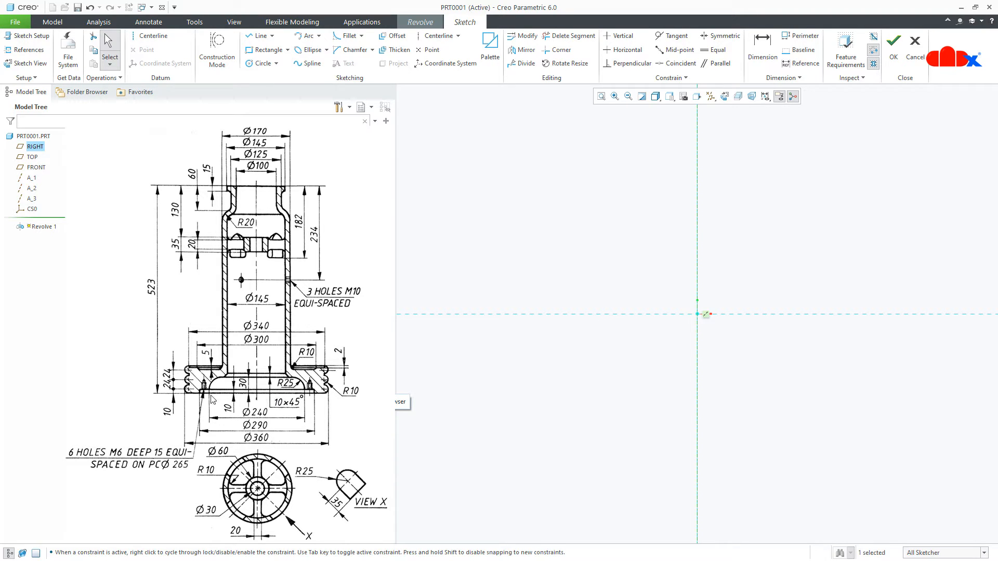
Sketch a horizontal line from the origin outward on the negative side, spanning a diameter of about 360 about the centerline
right_click(526, 338)
left_click(548, 356)
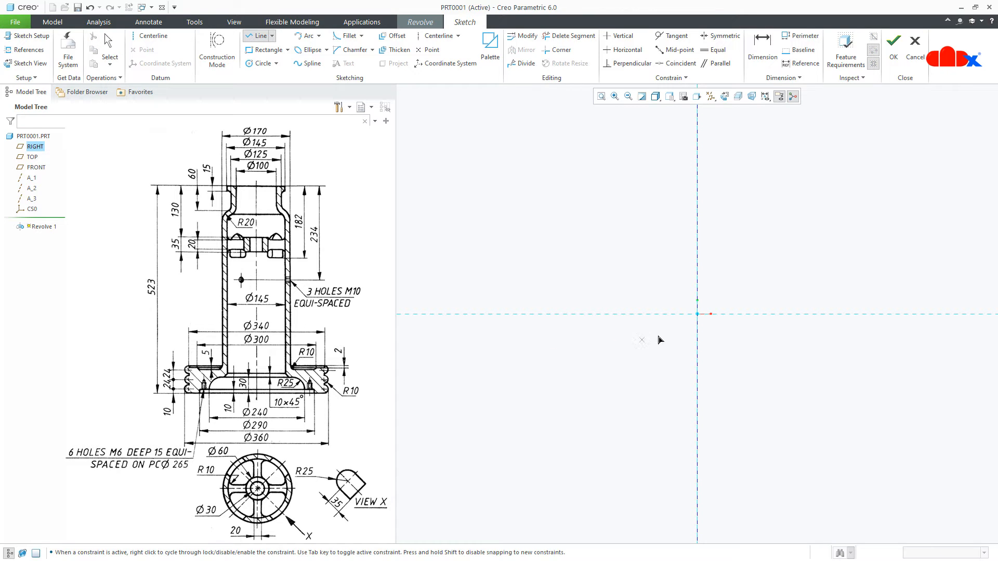
left_click(697, 314)
left_click(567, 315)
middle_click(563, 355)
middle_click(563, 356)
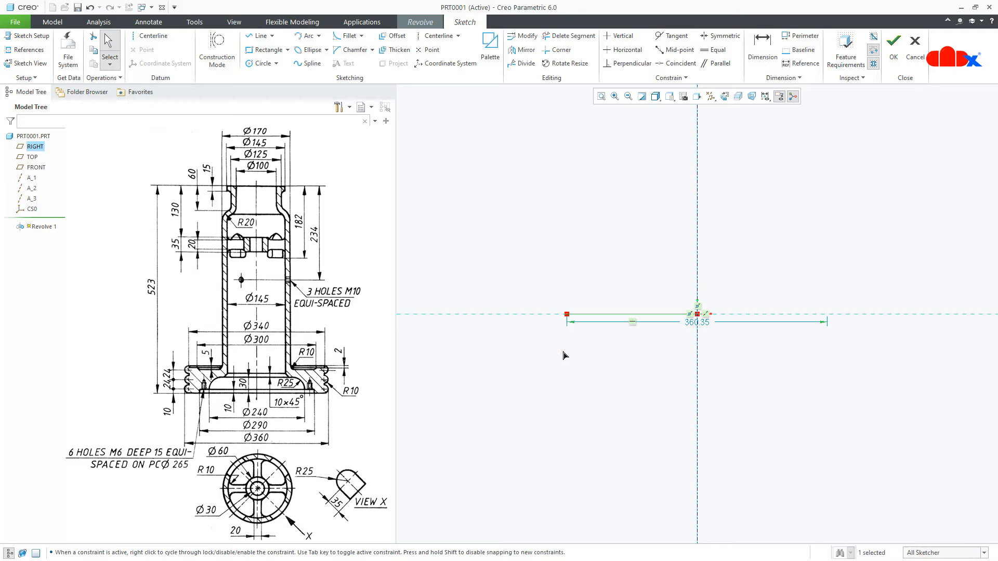
Add a tangent semicircular arc bulging outward and upward from the outer end of the base line, with a radius of about 10
right_click(564, 354)
left_click(631, 372)
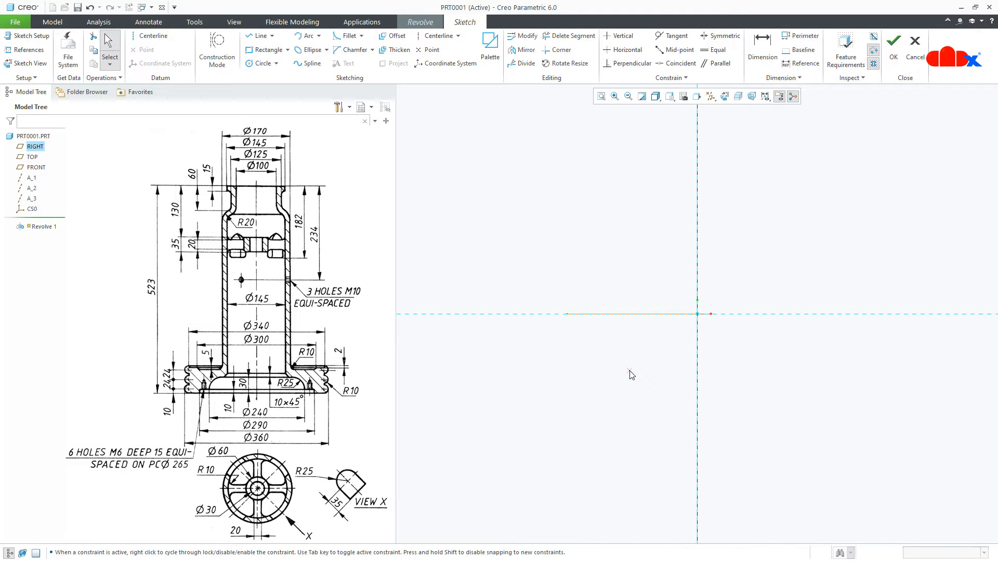
scroll(571, 321, "down", 3)
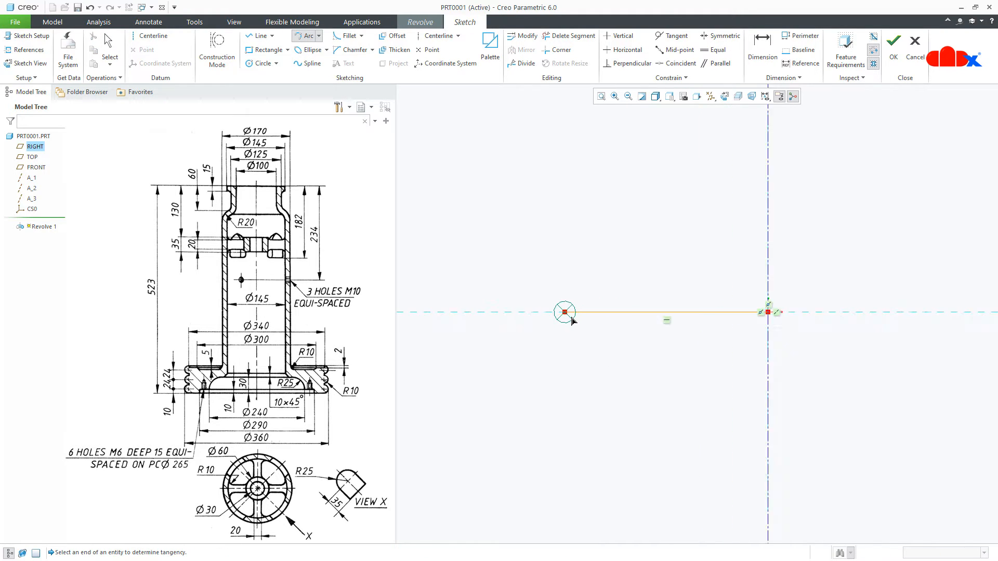
left_click(567, 315)
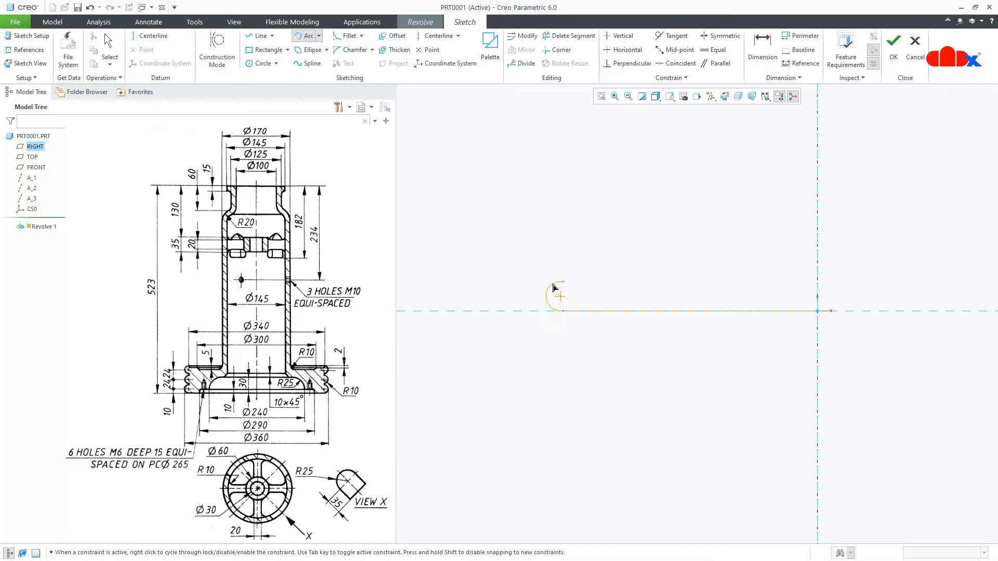
left_click(556, 289)
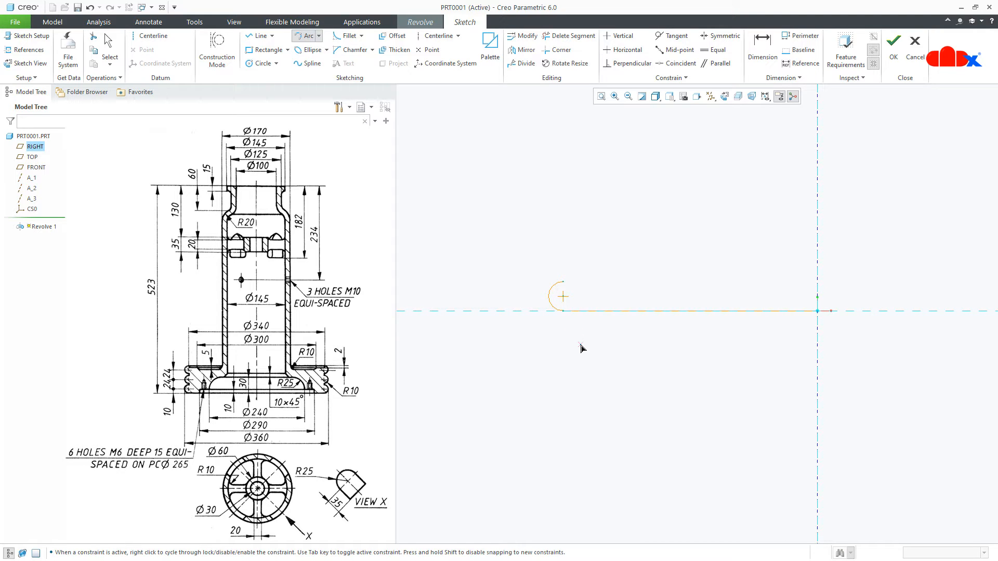
middle_click(582, 349)
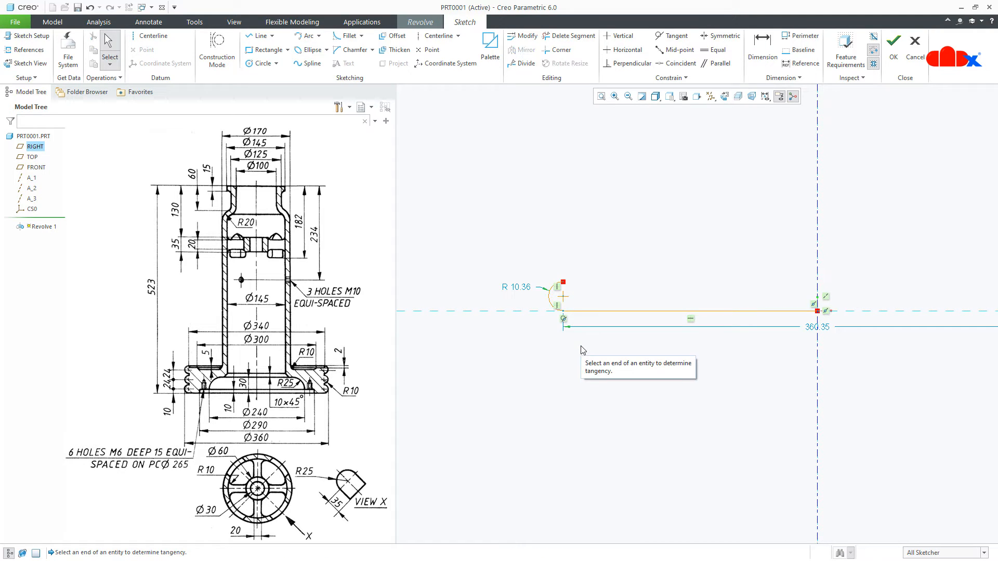
Add a diameter dimension from the arc's outermost edge about the centerline
right_click(582, 349)
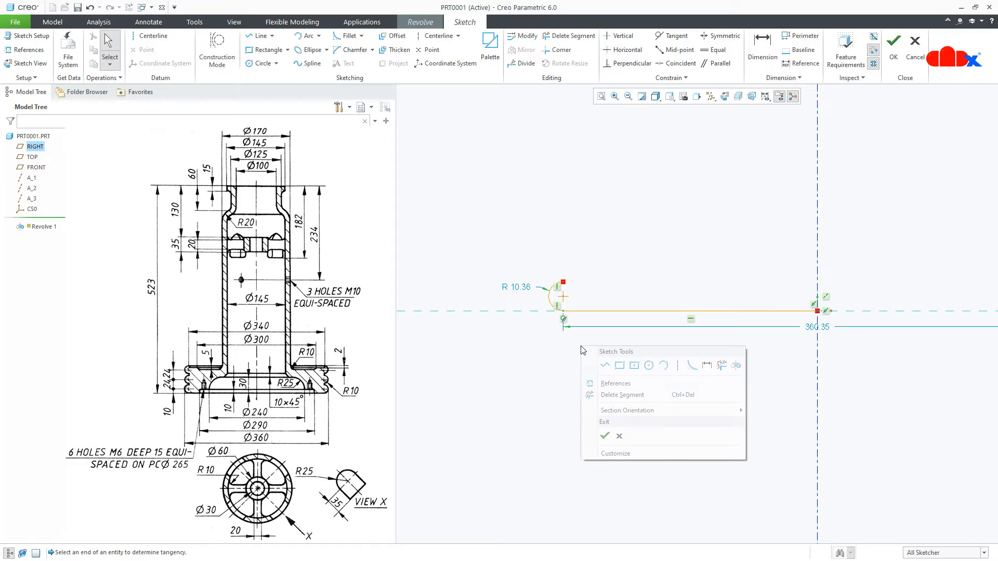
left_click(707, 366)
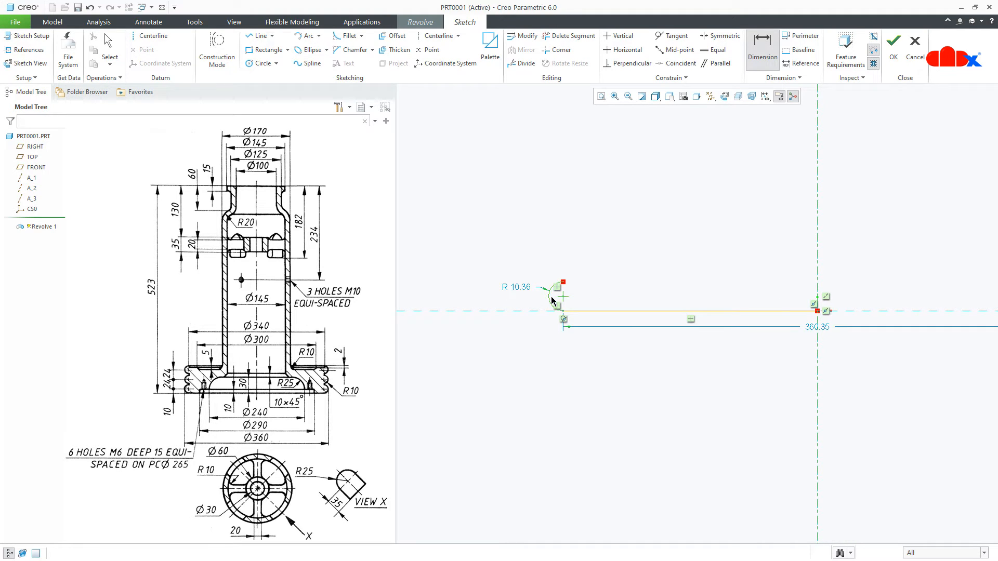
middle_click(604, 360)
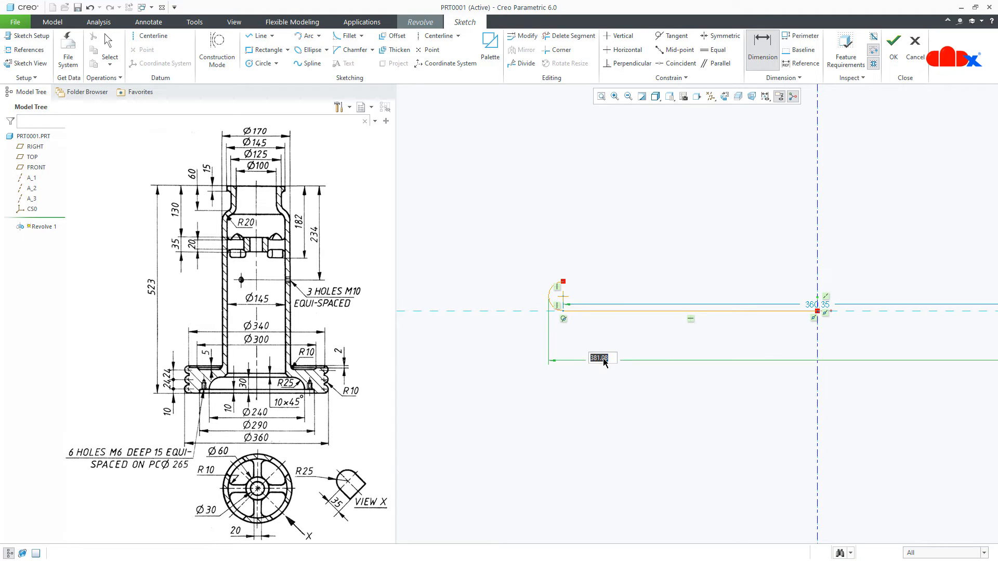
Try an outer diameter of 360.7 for the arc's outermost edge and undo the change
type("360.7")
key("Return")
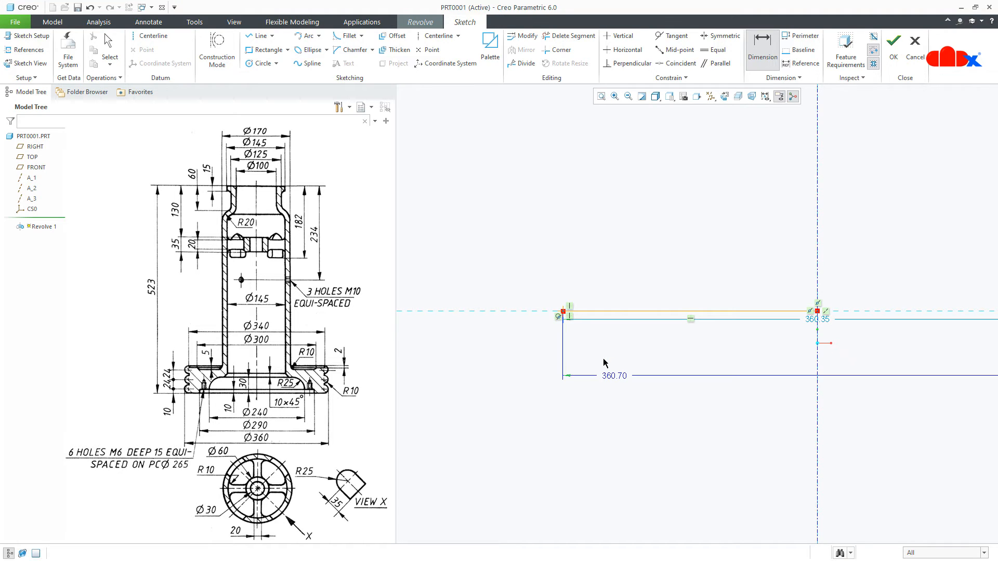
key("ctrl+z")
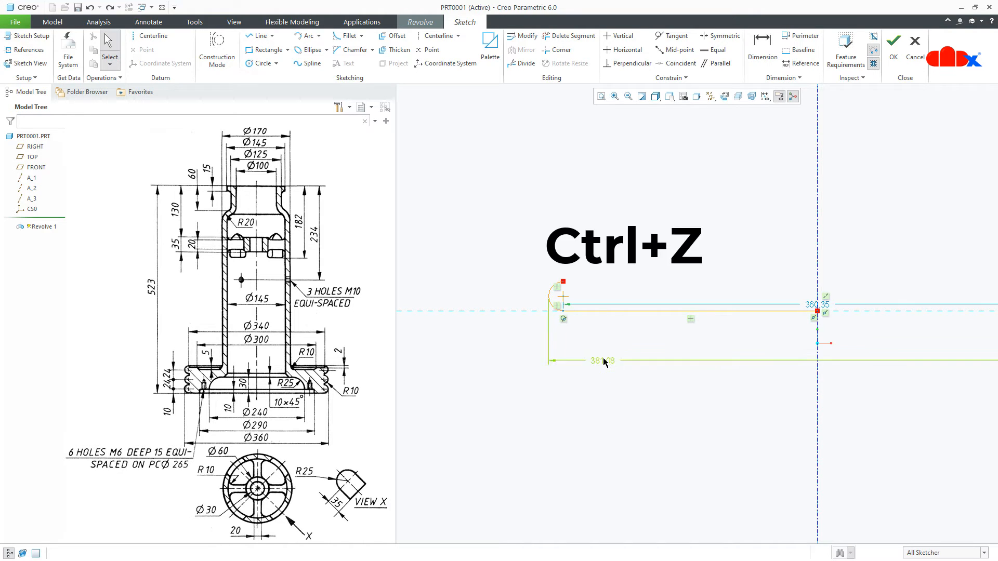
Dimension the semicircular arc's radius and set it to 10
right_click(604, 362)
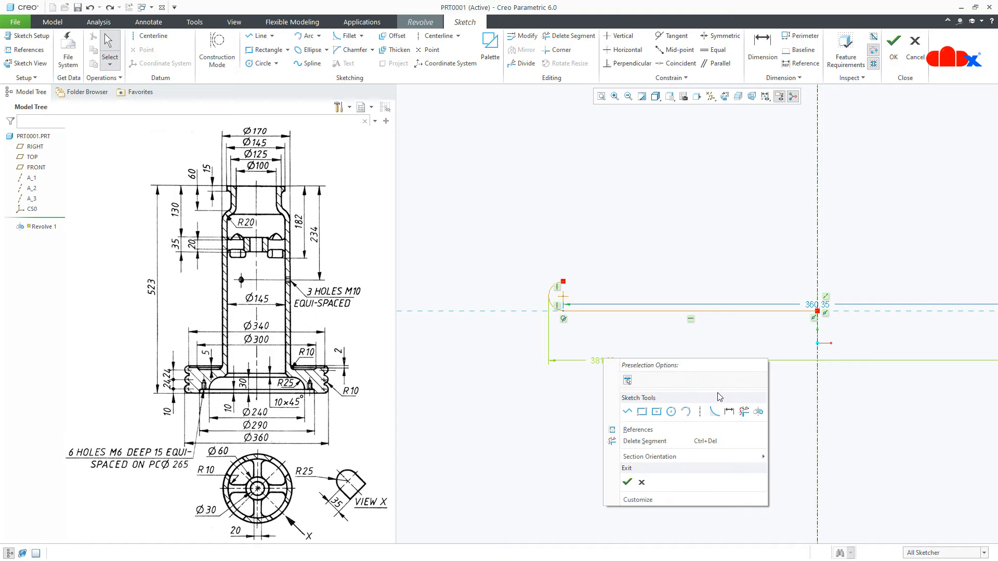
left_click(729, 412)
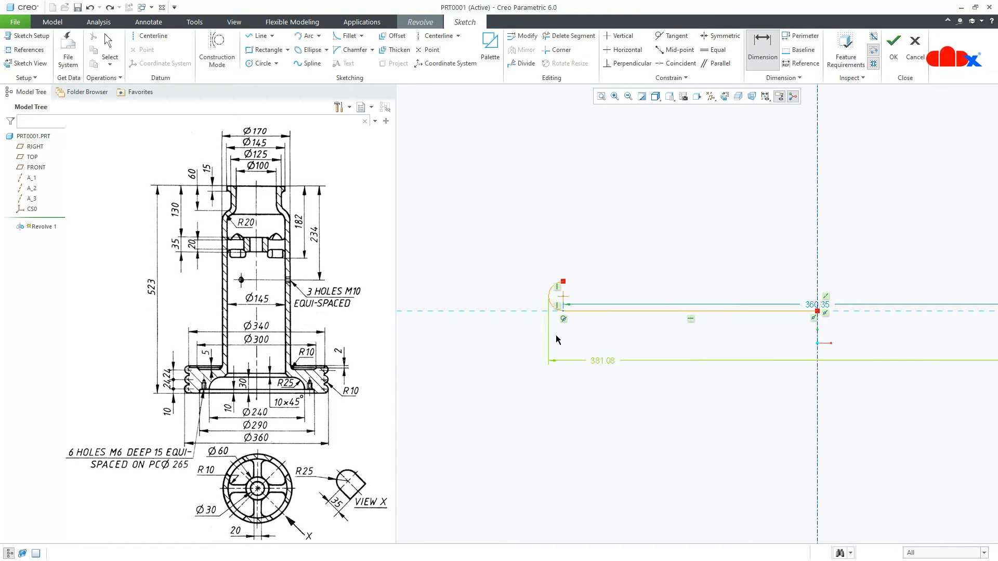
left_click(550, 296)
middle_click(511, 277)
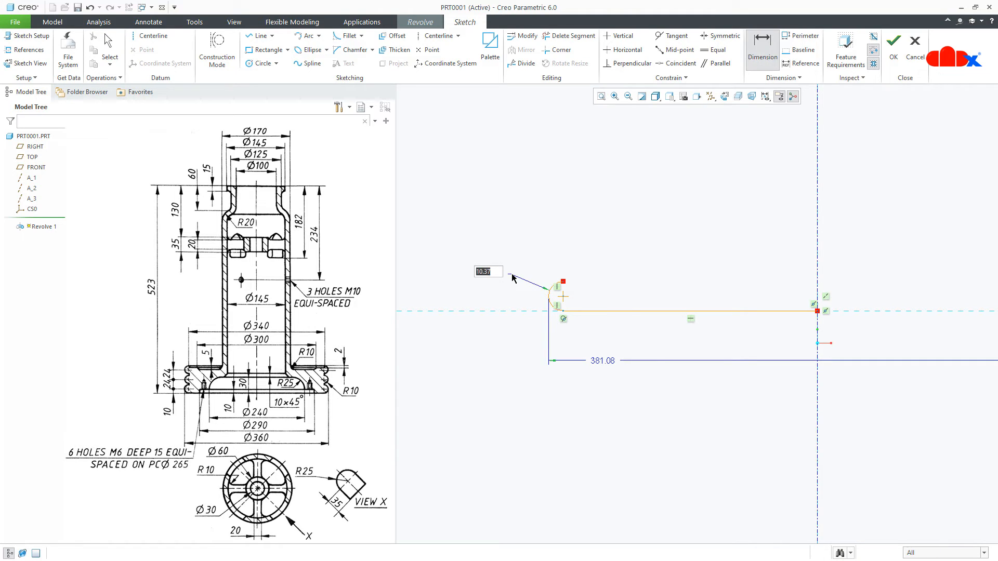
type("10")
key("Return")
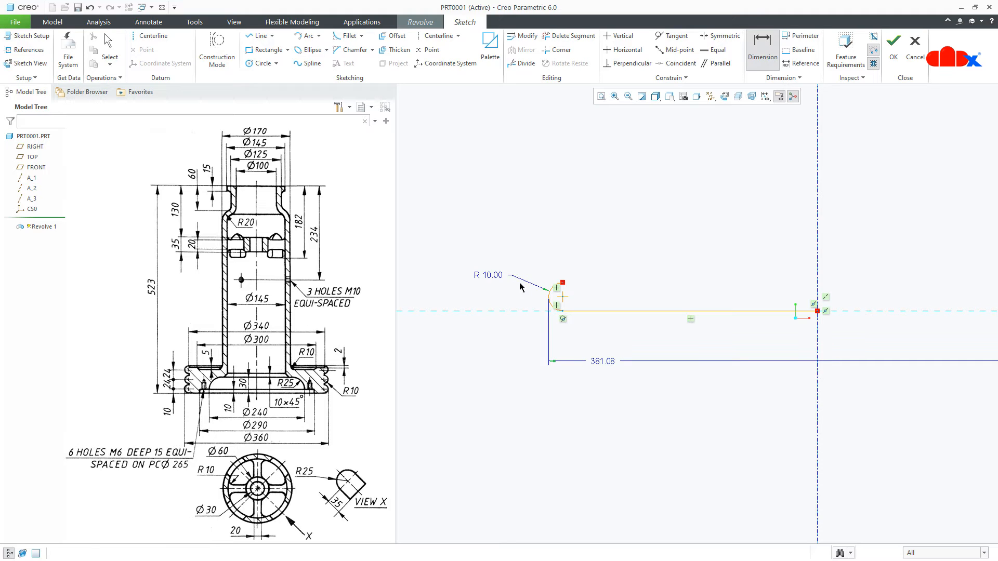
Set the outer diameter dimension of the flange profile to 360
double_click(599, 362)
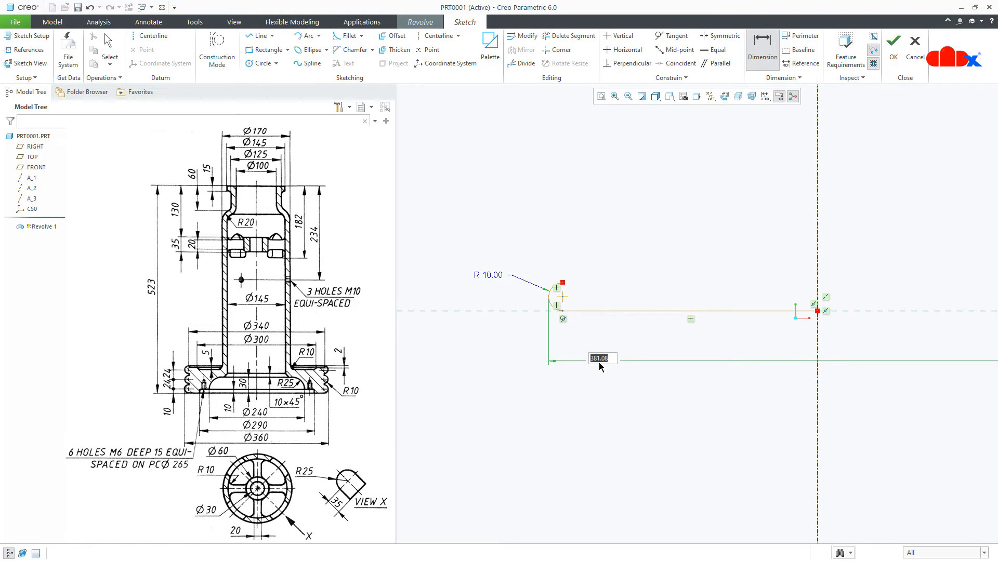
type("360")
key("Return")
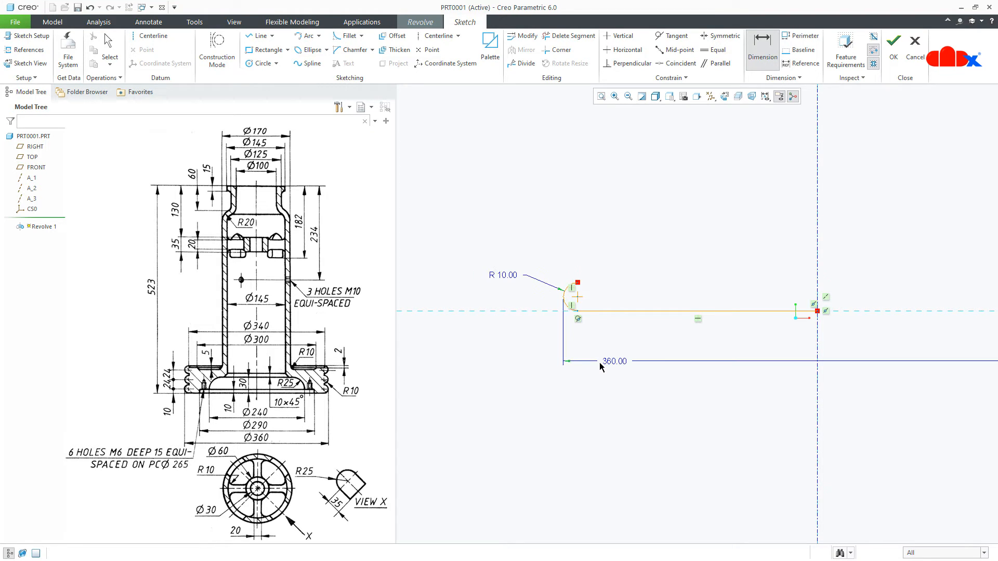
Draw a vertical line about 17 long upward from the upper end of the R10 arc
scroll(571, 282, "up", 4)
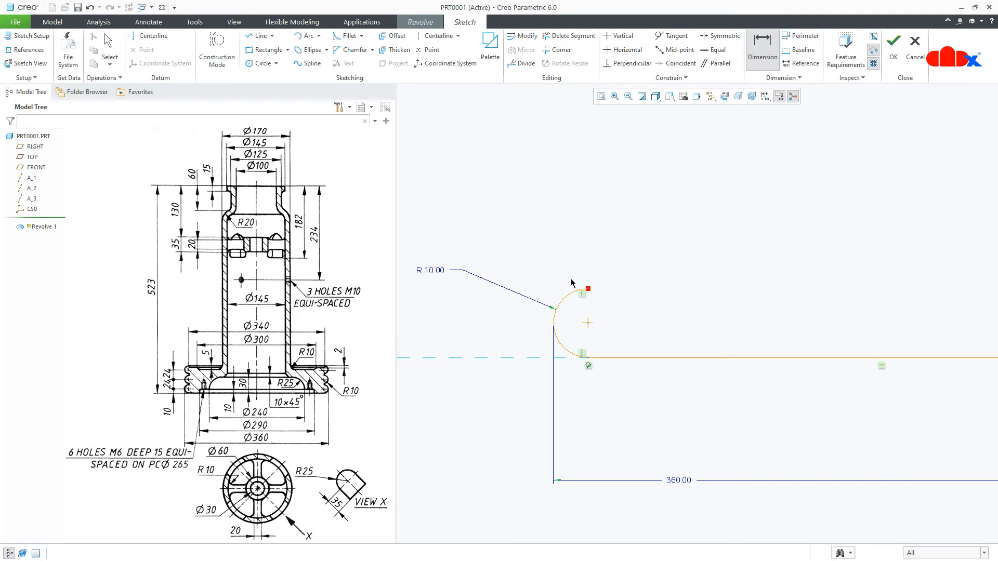
right_click(571, 282)
left_click(596, 297)
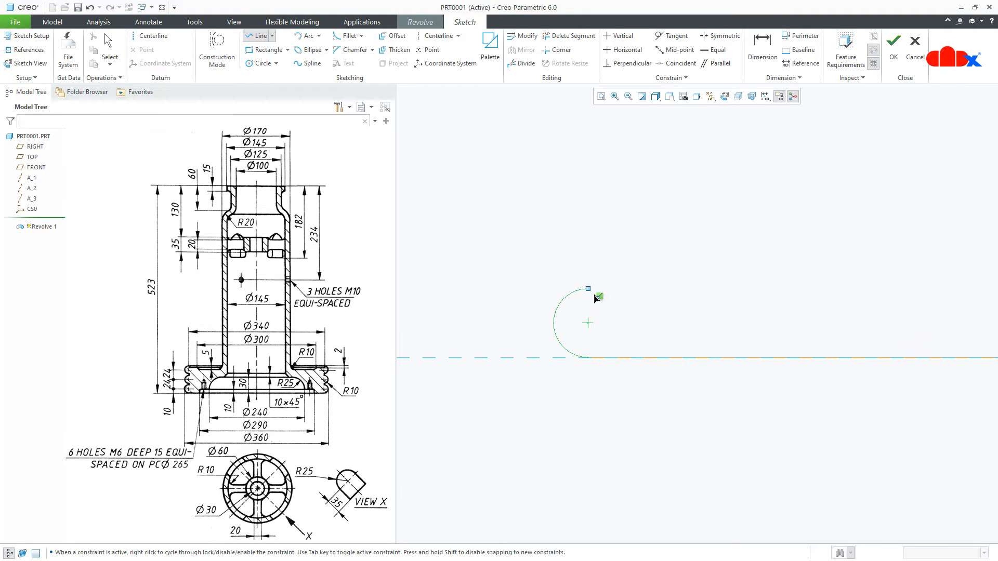
left_click(588, 289)
left_click(587, 232)
middle_click(648, 272)
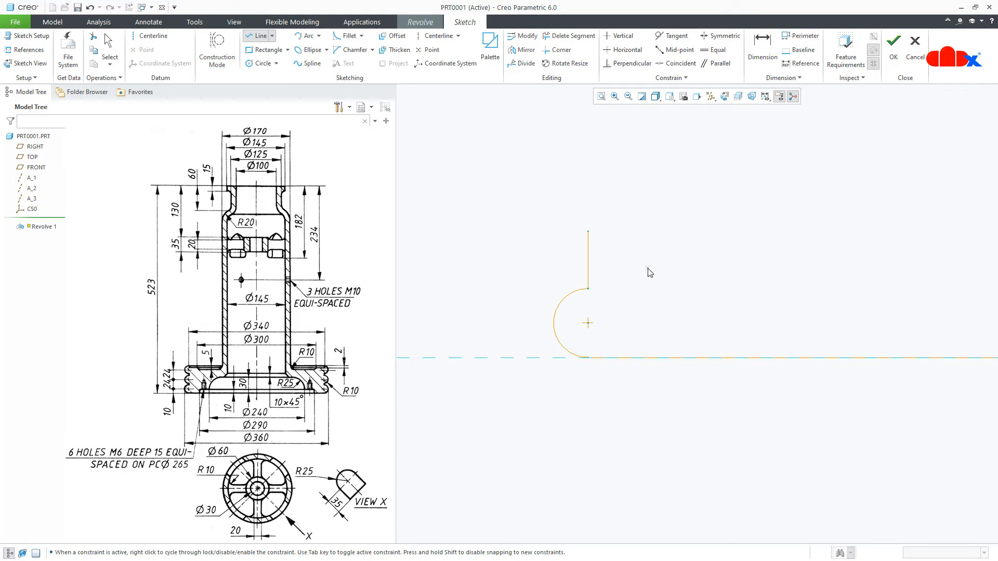
Add a second outward semicircular arc with a radius of about 8 above the vertical line, its ends vertically aligned
right_click(649, 270)
left_click(716, 288)
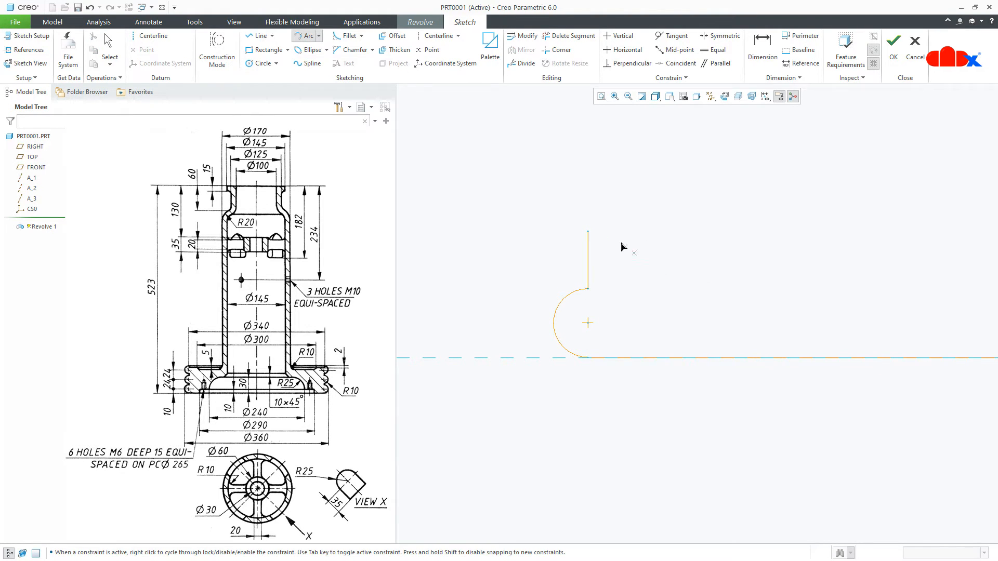
left_click(588, 232)
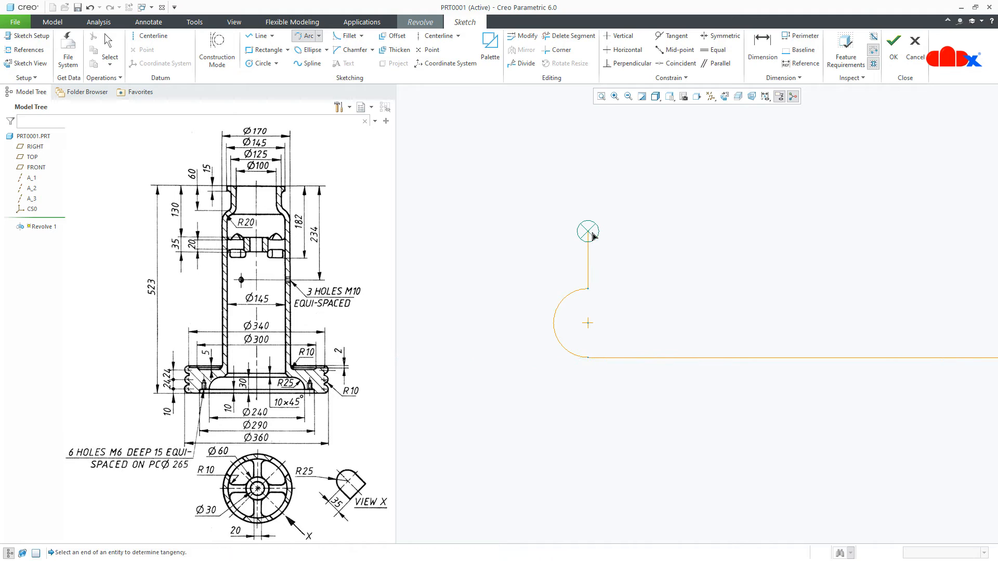
left_click(588, 175)
left_click(575, 188)
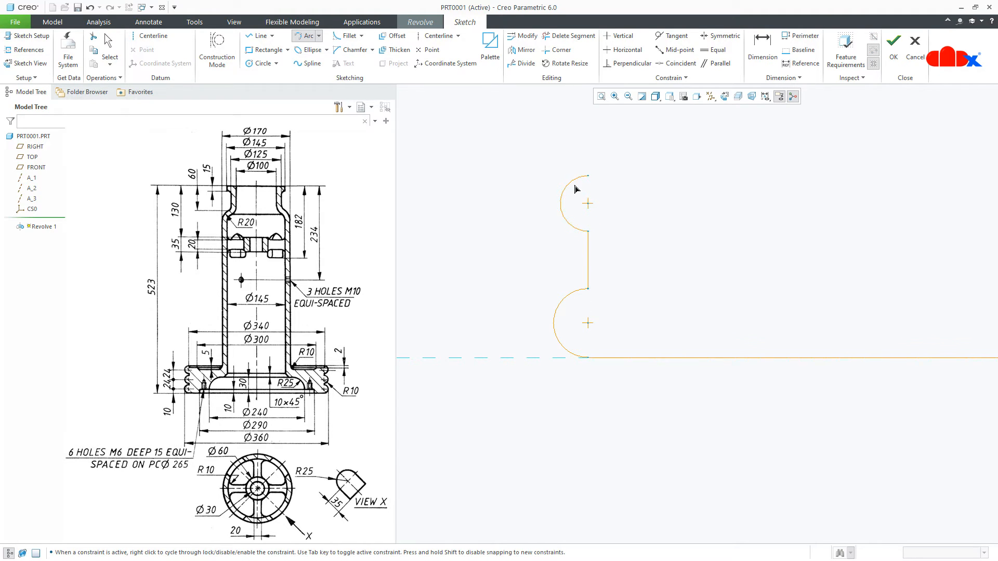
middle_click(623, 212)
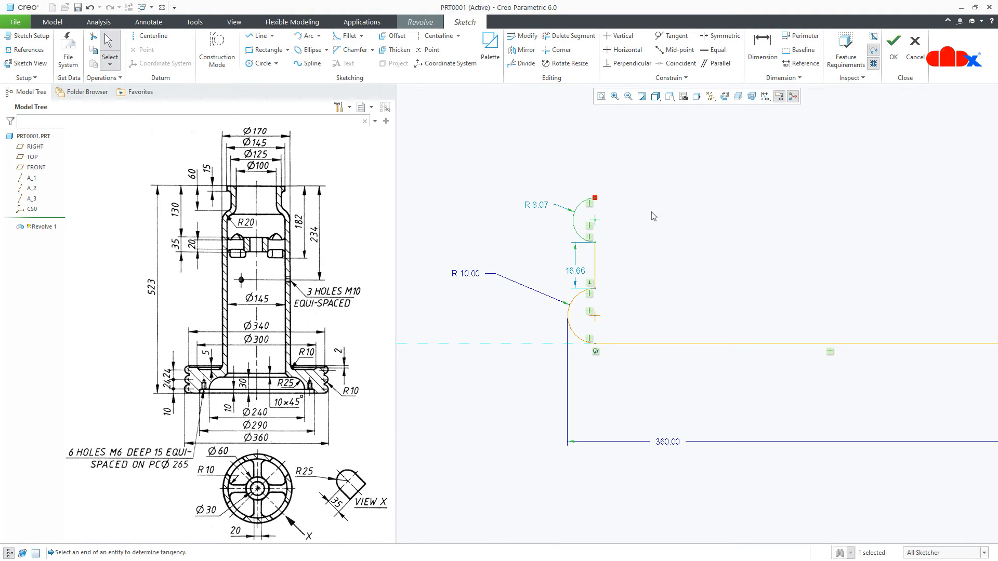
Make the second arc's radius equal to that of the lowest arc
left_click(713, 51)
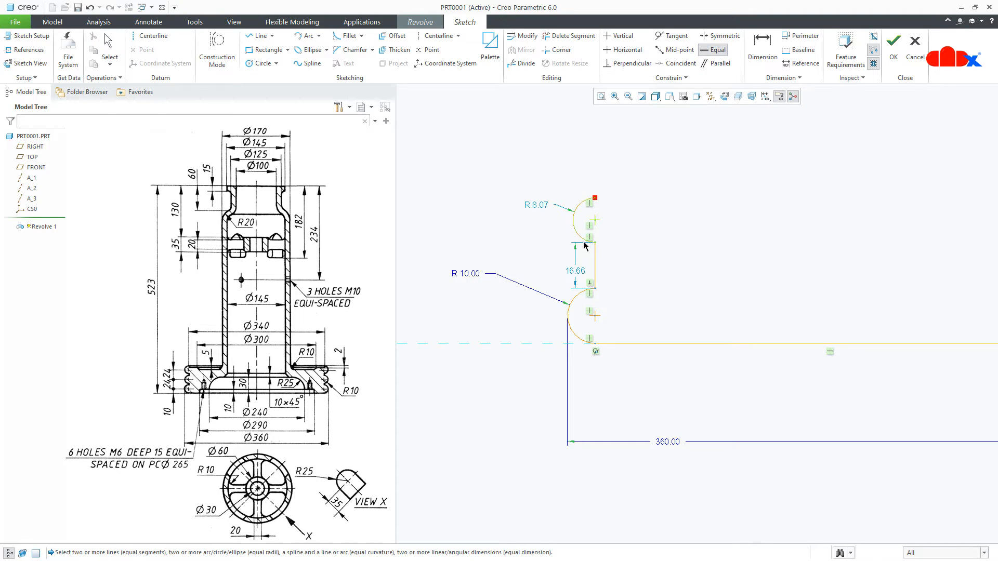
left_click(574, 228)
left_click(570, 305)
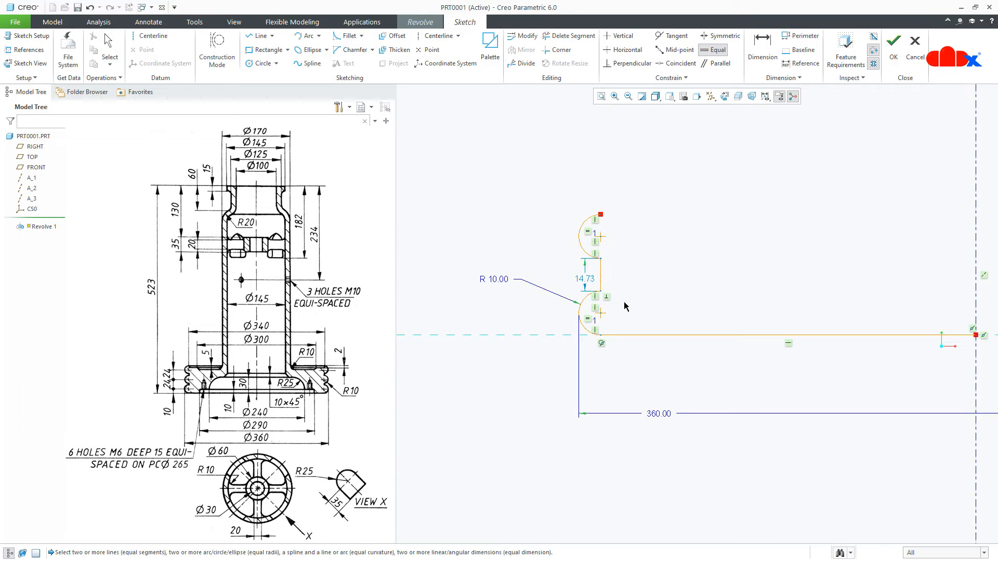
Draw another vertical line about 17 long upward from the upper end of the second arc
right_click(605, 174)
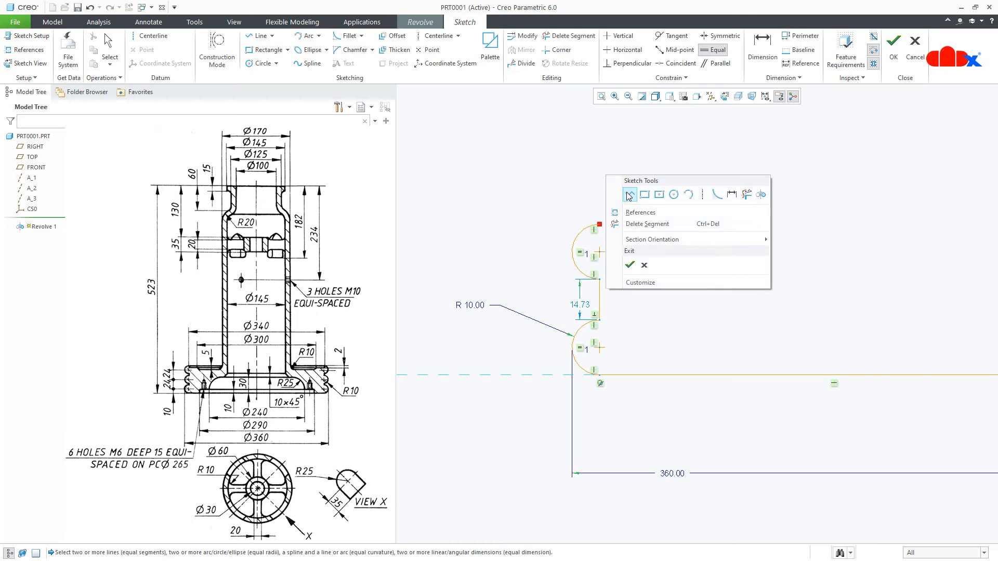
left_click(630, 197)
left_click(599, 224)
left_click(599, 178)
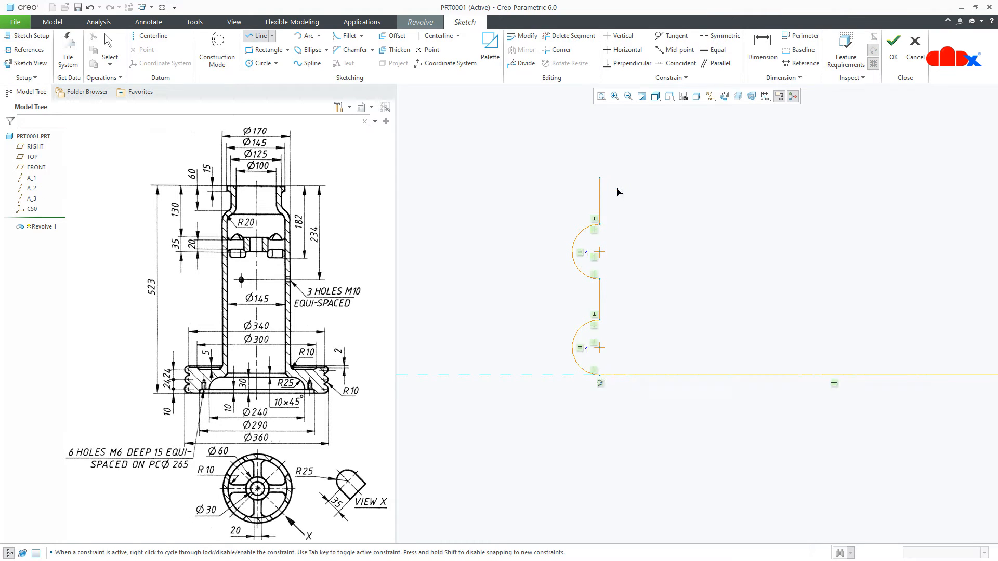
middle_click(618, 192)
middle_click(618, 192)
Add a third outward semicircular arc with a radius of about 9 at the upper end of the second vertical line
right_click(619, 191)
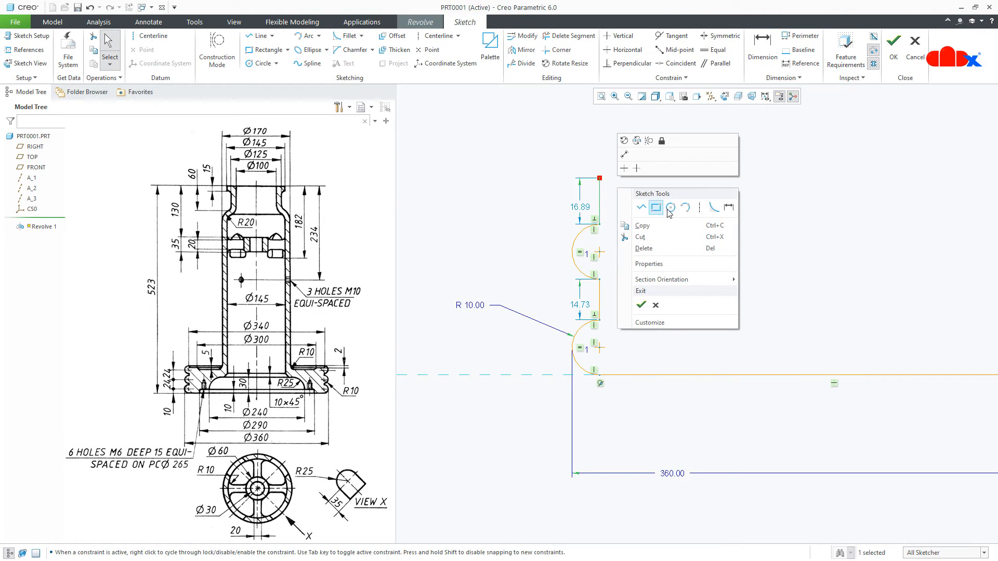
left_click(684, 207)
left_click(599, 177)
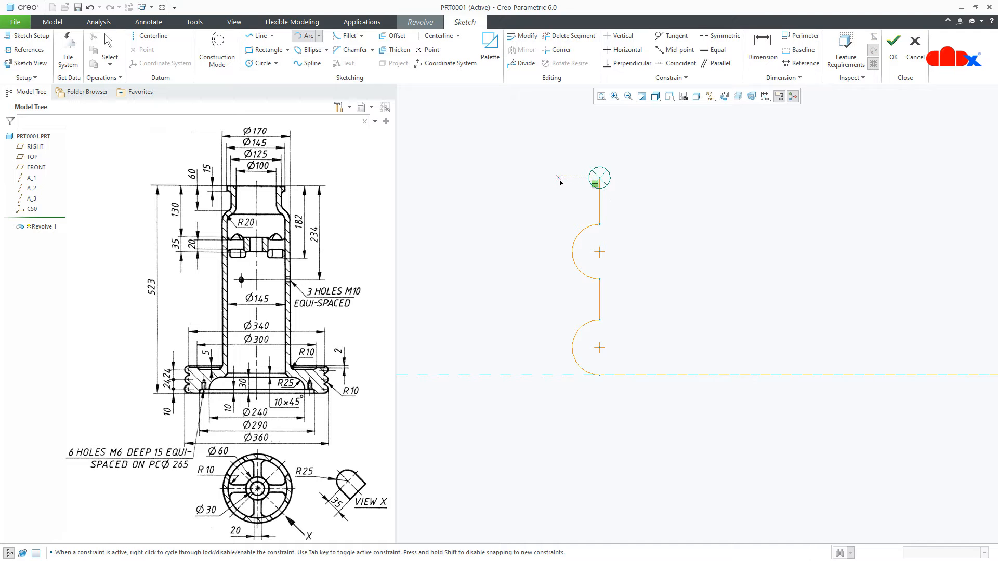
left_click(600, 130)
left_click(575, 153)
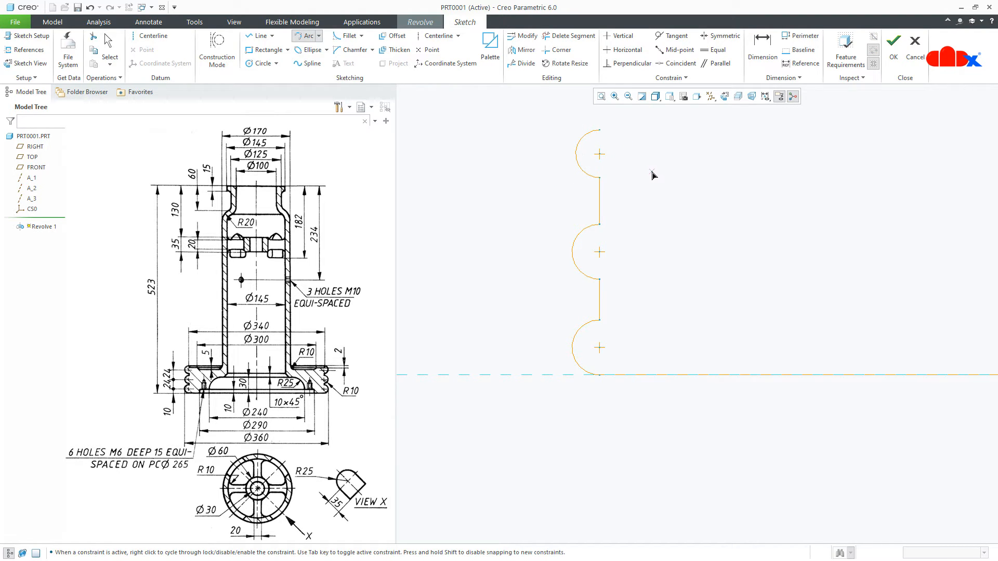
middle_click(653, 174)
Make the third arc's radius equal to that of the middle arc
left_click(710, 51)
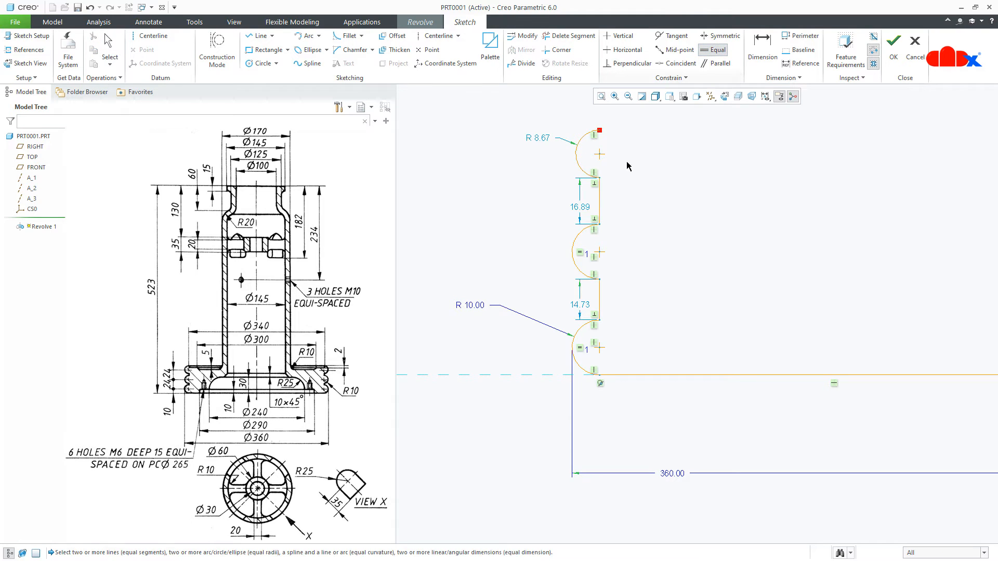
left_click(581, 165)
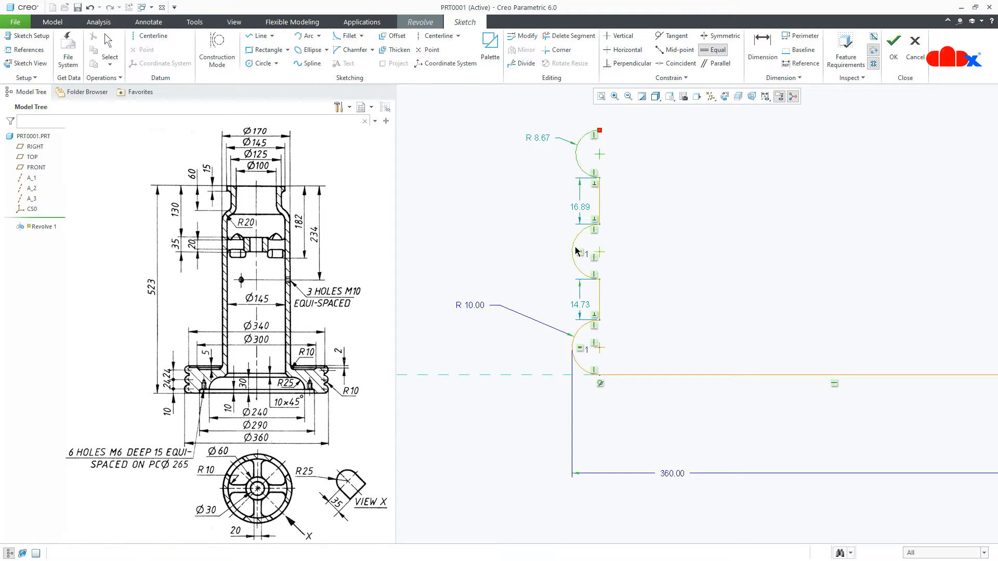
left_click(576, 251)
middle_click(656, 258)
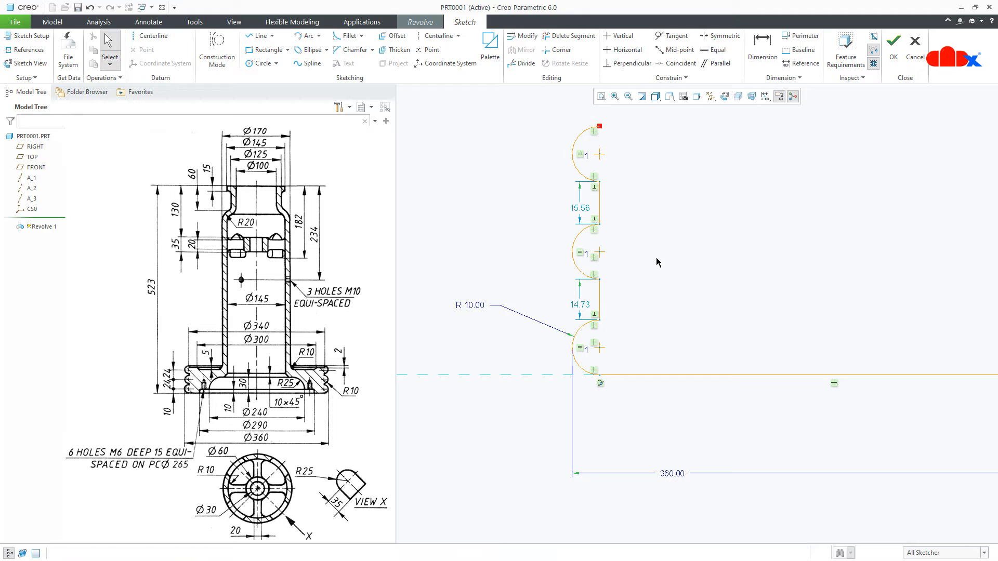
Draw a horizontal line from the third arc's upper end towards the axis, ending at a diameter of about 184
right_click(655, 258)
left_click(680, 278)
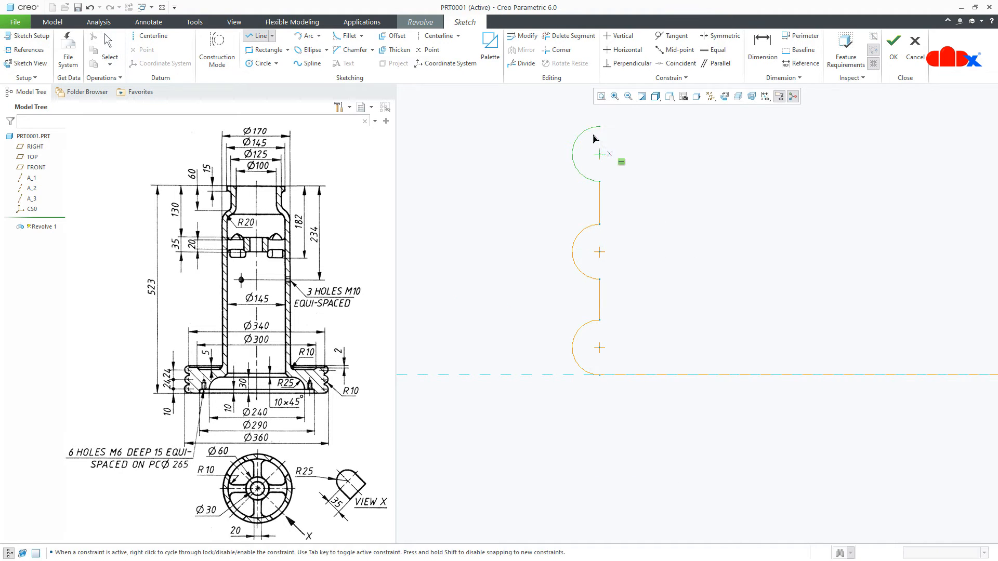
left_click(599, 126)
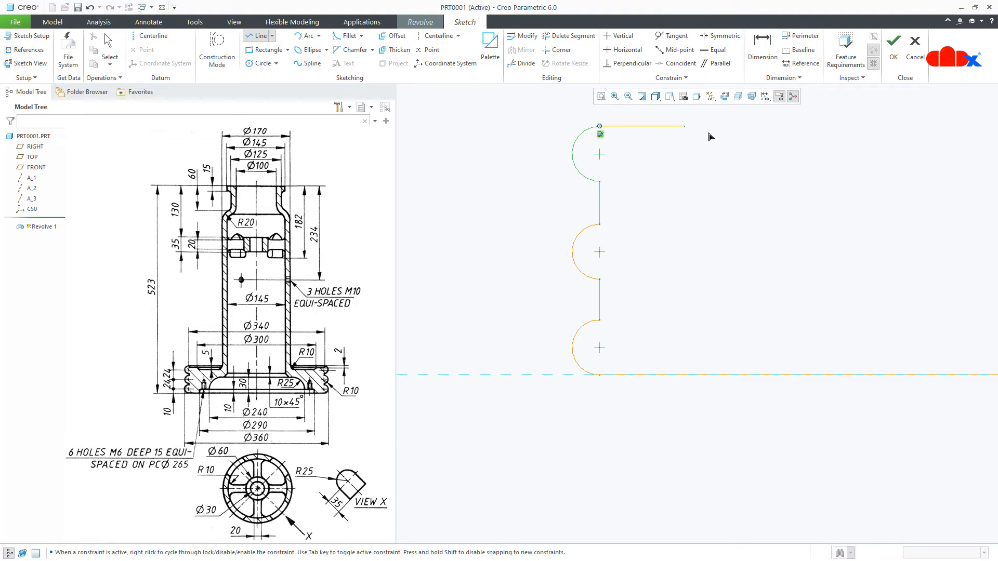
left_click(814, 126)
middle_click(822, 160)
middle_click(817, 202)
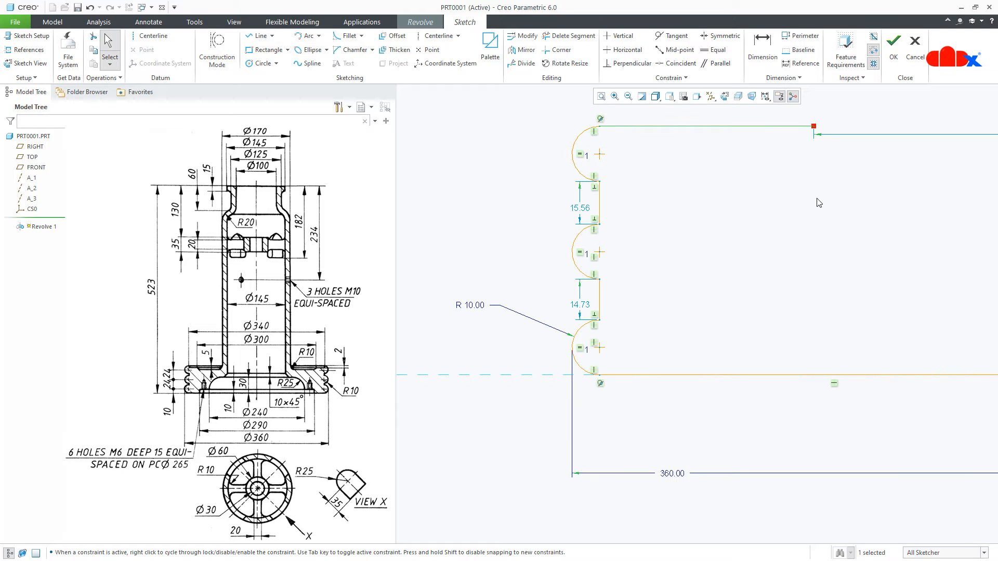
Dimension the vertical distance between the centres of the lowest and middle arcs as 24
right_click(816, 200)
left_click(927, 218)
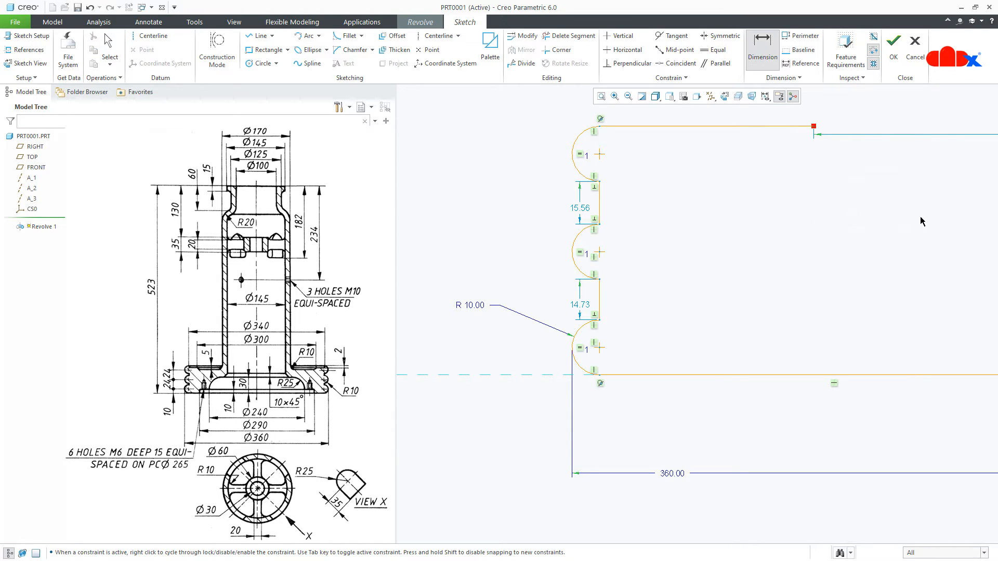
left_click(600, 347)
left_click(600, 253)
middle_click(545, 278)
type("2")
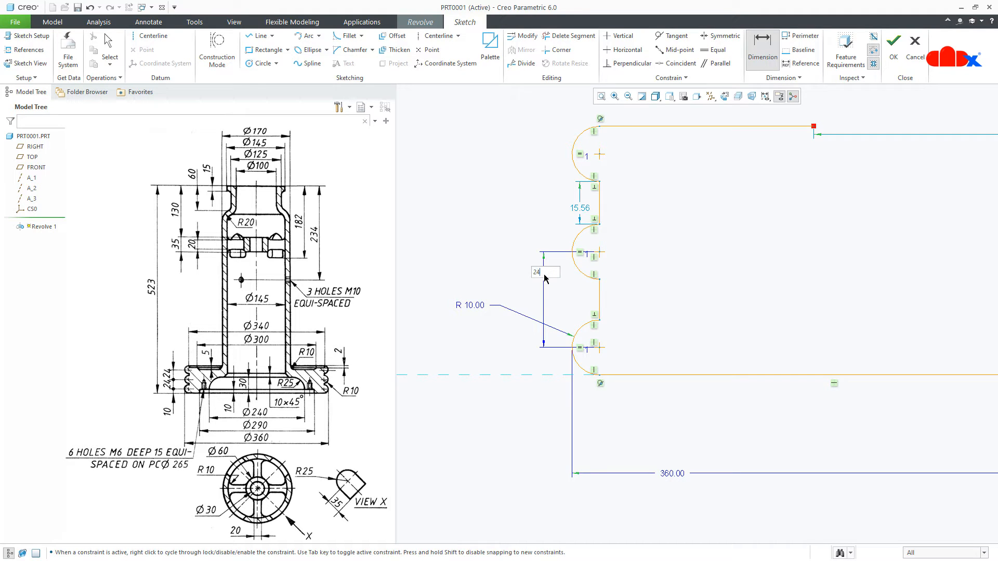
type("4")
key("Return")
Dimension the vertical distance between the centres of the middle and uppermost arcs as 24
left_click(599, 281)
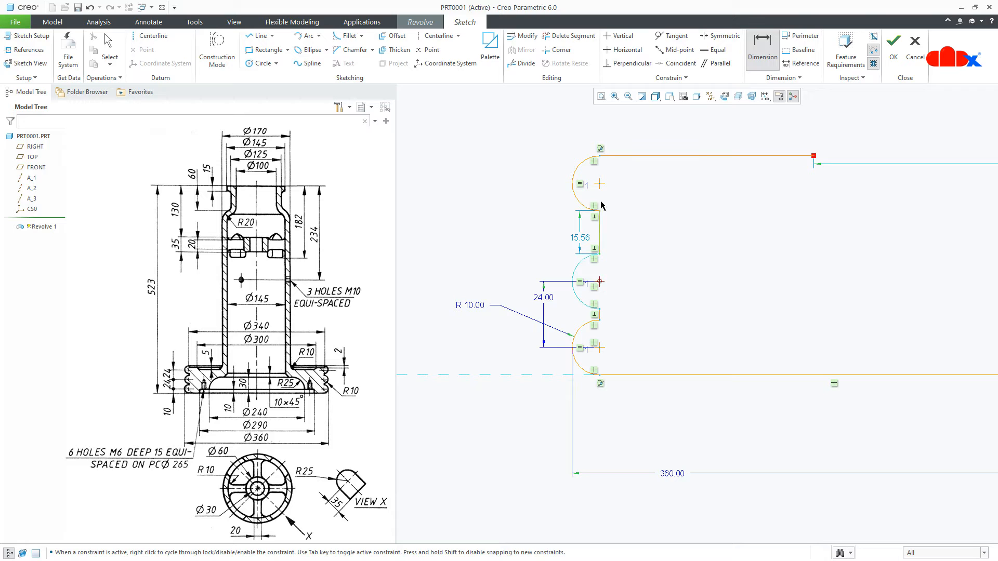
left_click(600, 184)
middle_click(531, 193)
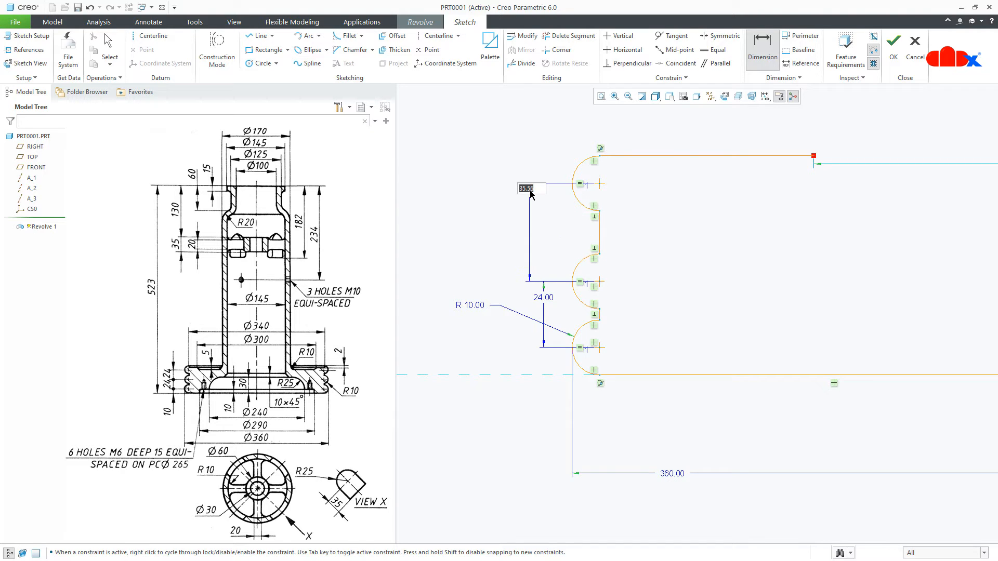
type("24")
key("Return")
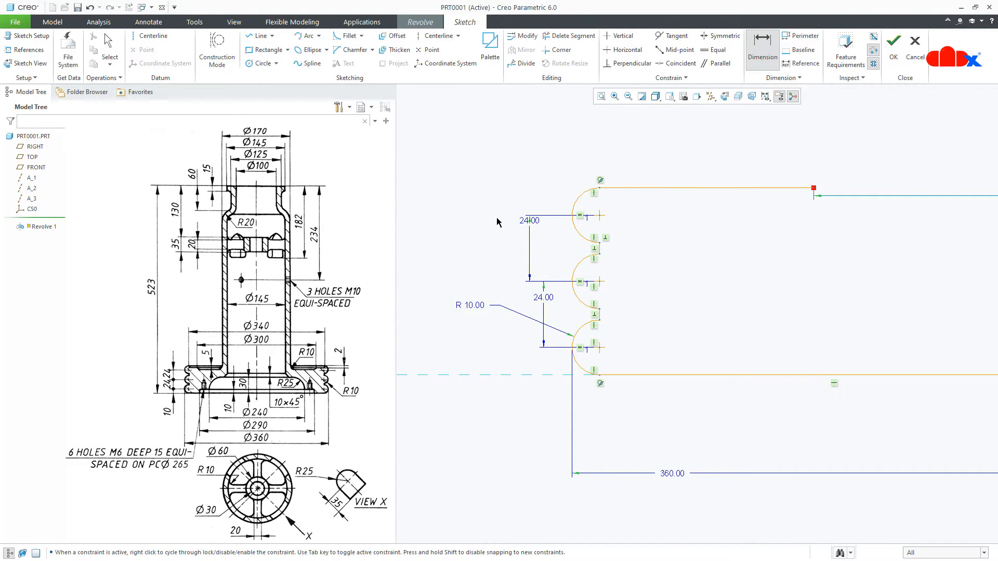
Draw a vertical line about 237 long upward from the inner end of the flange's upper edge for the cylinder's outer wall
scroll(475, 253, "up", 3)
scroll(650, 306, "up", 2)
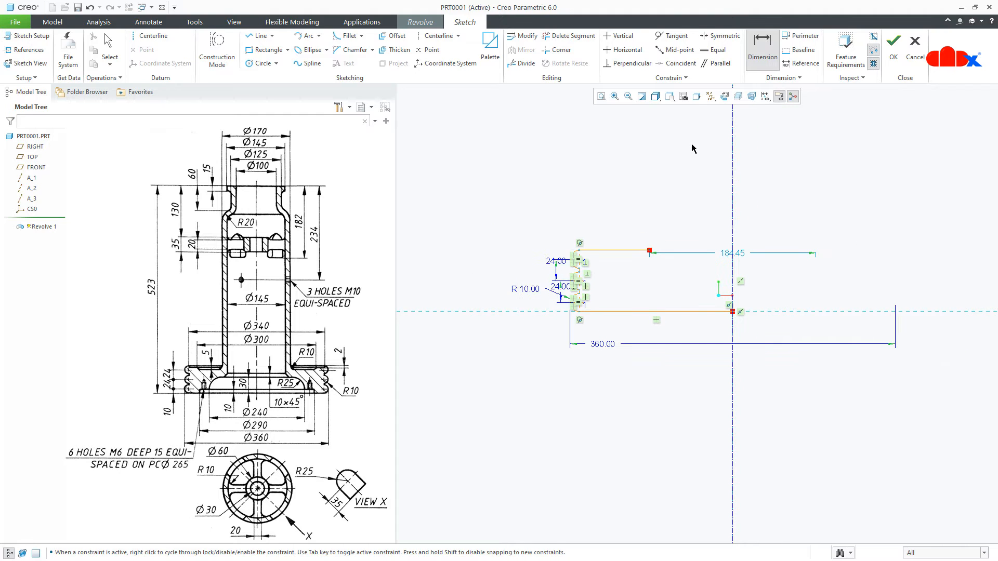
middle_click_drag(691, 145, 674, 270)
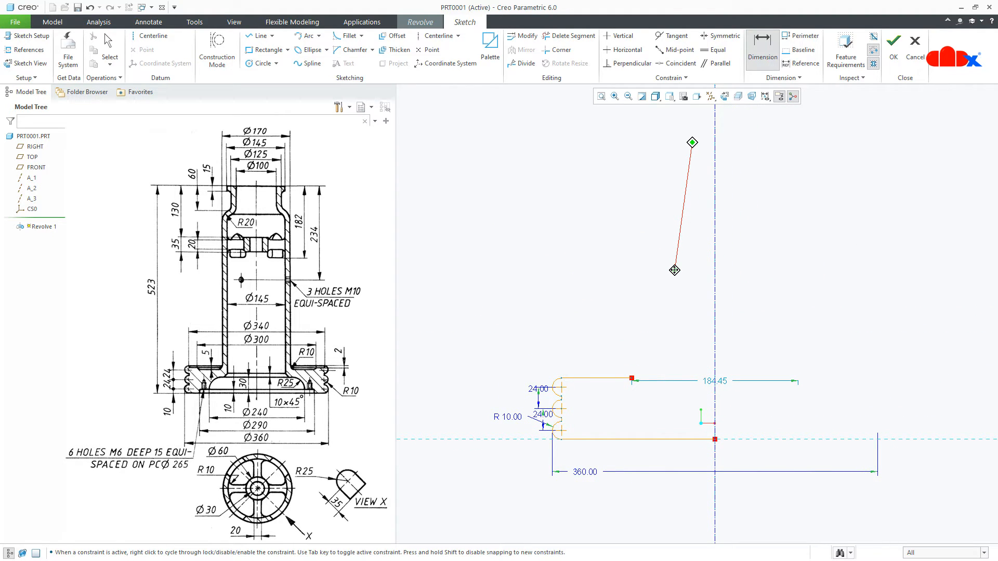
middle_click_drag(674, 270, 676, 276)
right_click(675, 275)
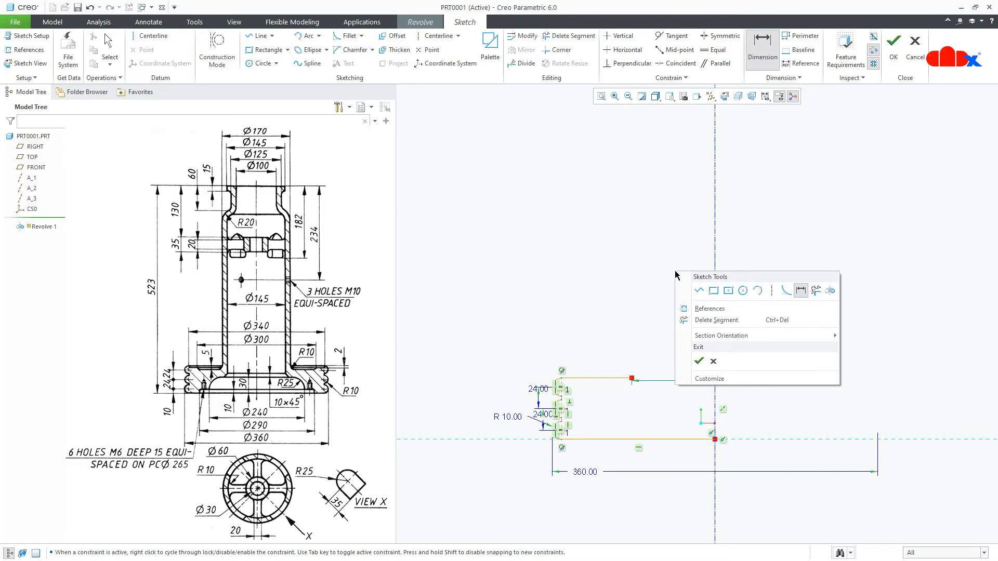
left_click(709, 290)
left_click(631, 377)
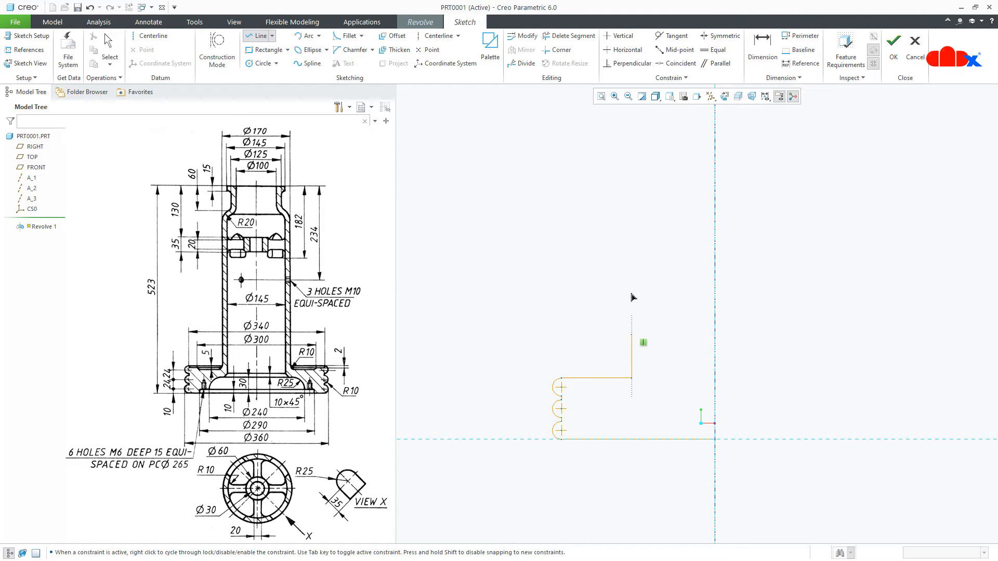
left_click(631, 163)
middle_click(662, 200)
Sketch the top collar outline from the axis: about 244 in diameter, down about 18, in to about 162 diameter, and down about 21
scroll(660, 287, "down", 1)
scroll(665, 141, "up", 1)
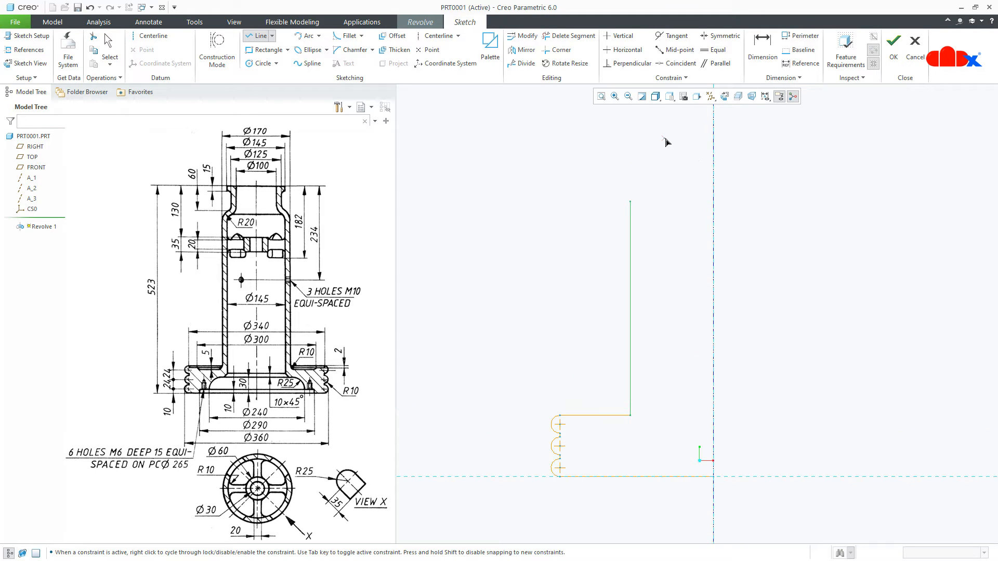
left_click(713, 150)
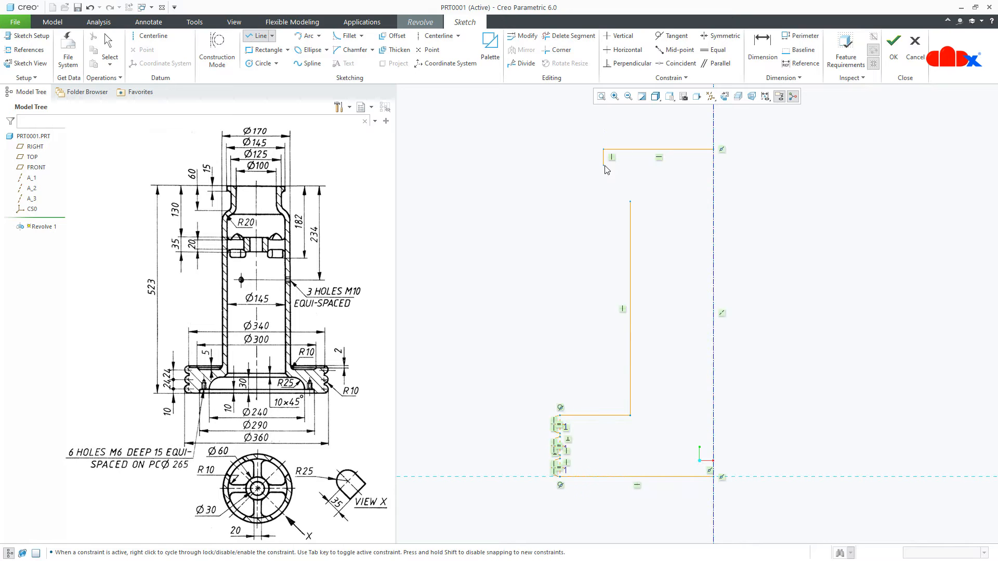
left_click(603, 165)
left_click(641, 166)
middle_click(640, 166)
left_click(641, 166)
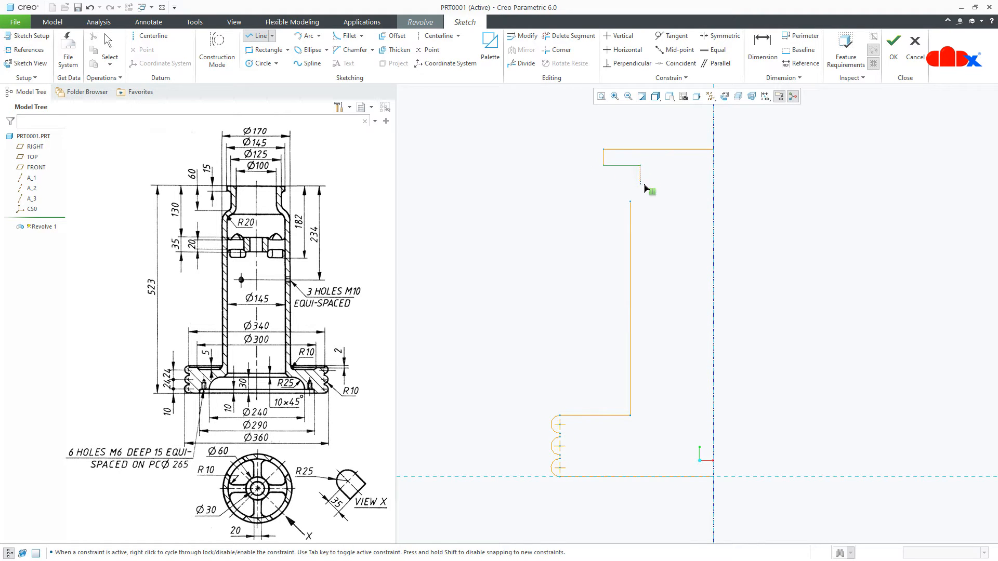
left_click(640, 184)
middle_click(657, 191)
middle_click(657, 191)
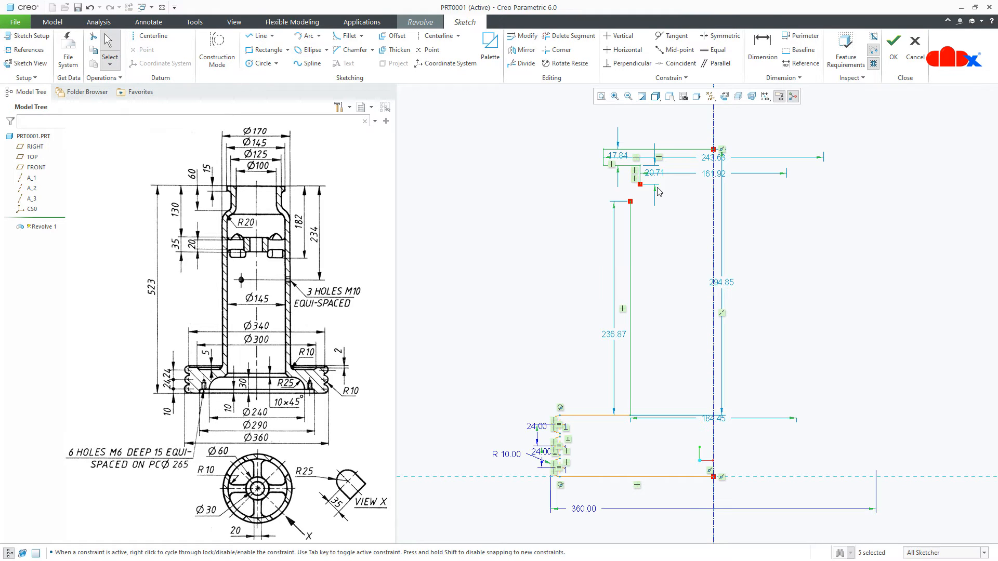
right_click(659, 191)
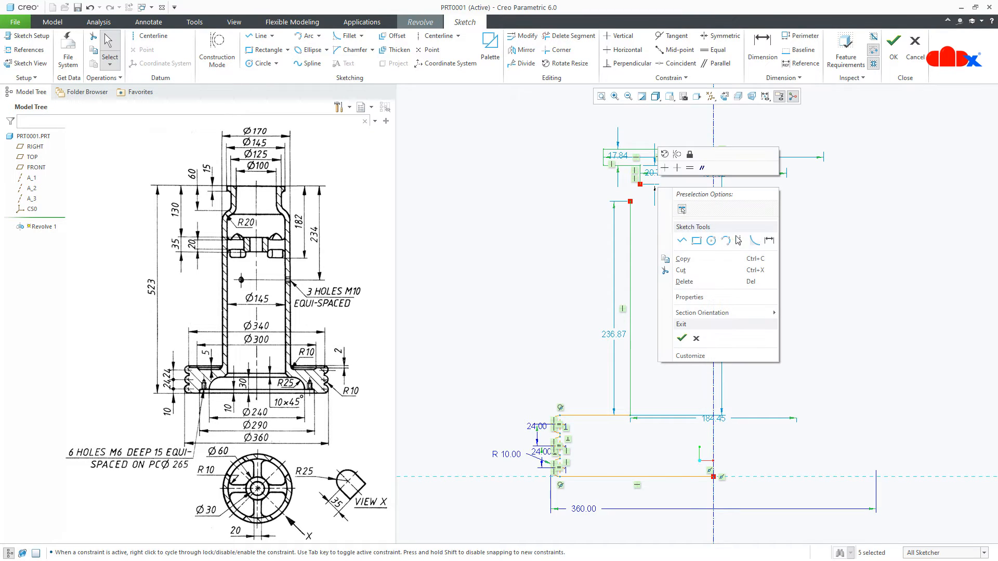
Dimension the overall height of the sketch profile from the base line to the top edge as 523
left_click(769, 242)
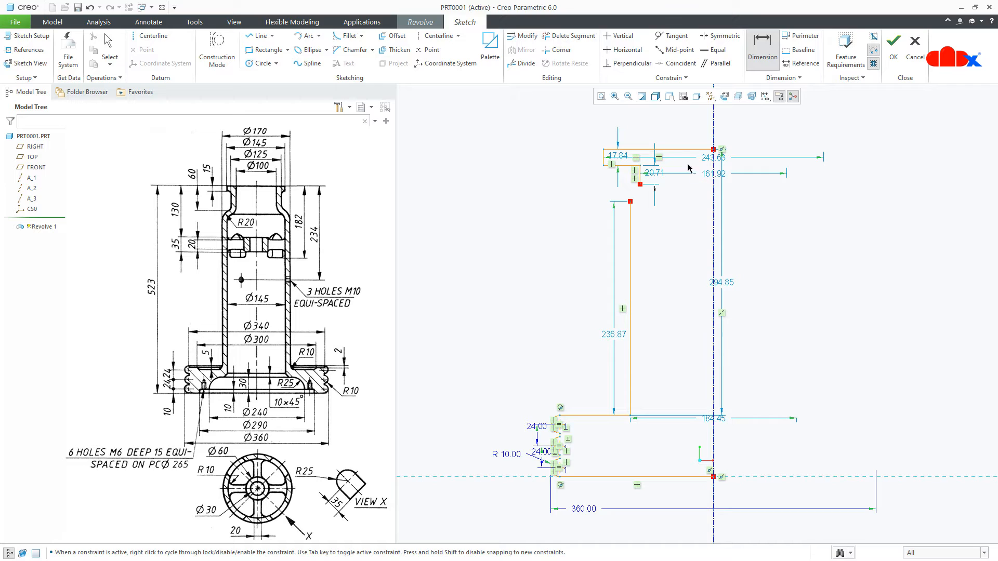
left_click(679, 150)
middle_click(484, 364)
type("523")
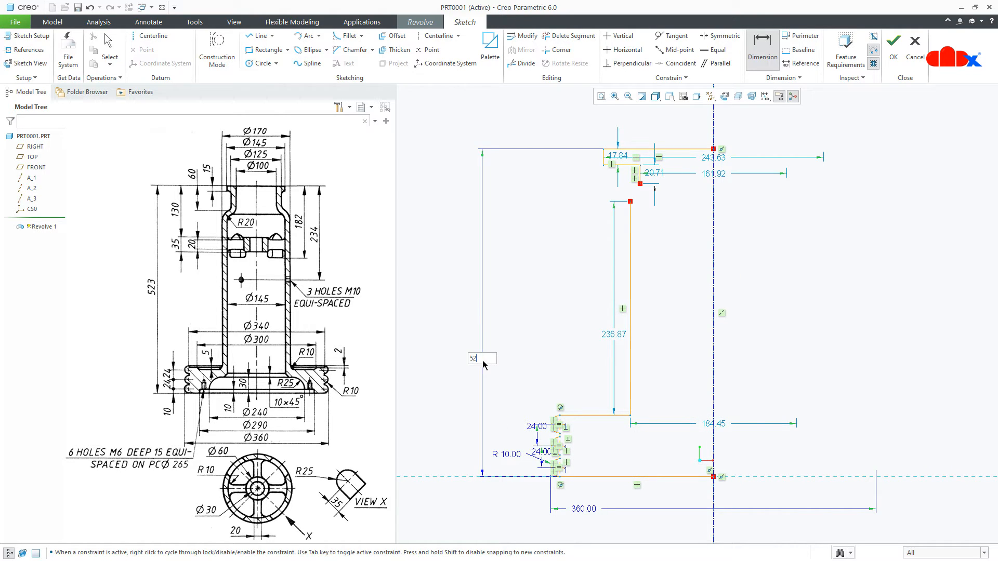
key("Return")
scroll(487, 430, "down", 2)
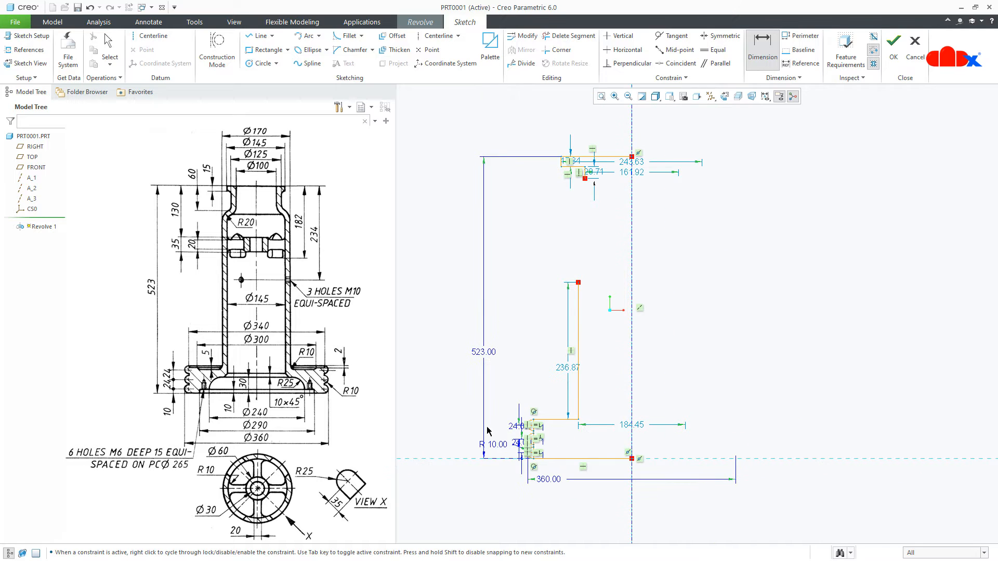
Set the diameter of the top rim to 145 and the diameter of the neck below it to 125
scroll(591, 150, "up", 3)
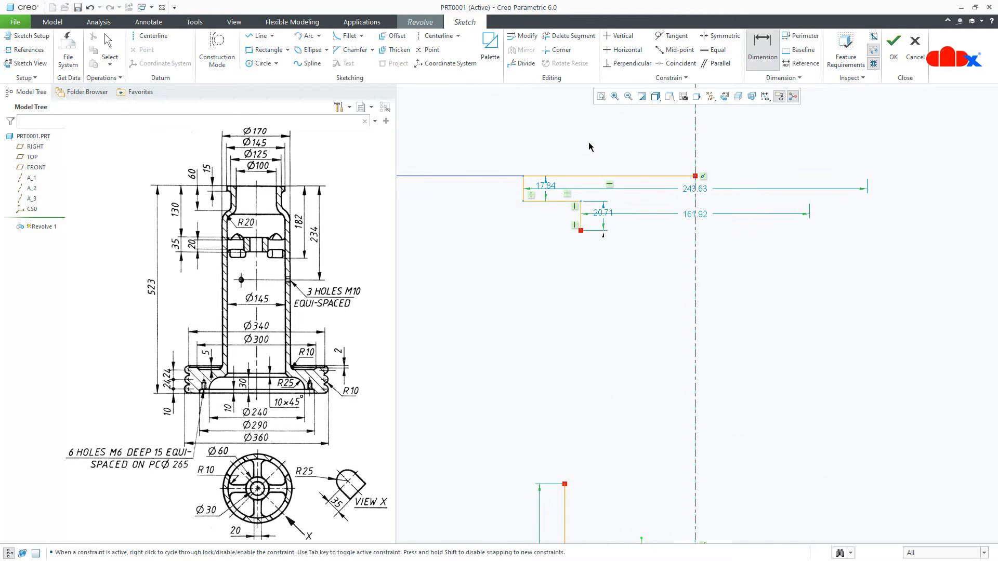
double_click(688, 193)
type("1")
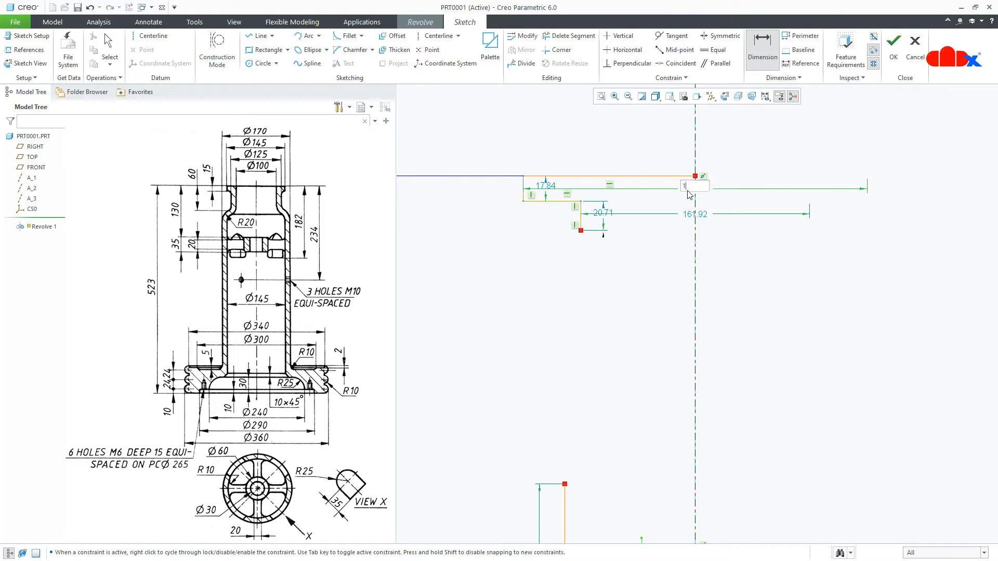
type("45")
key("Return")
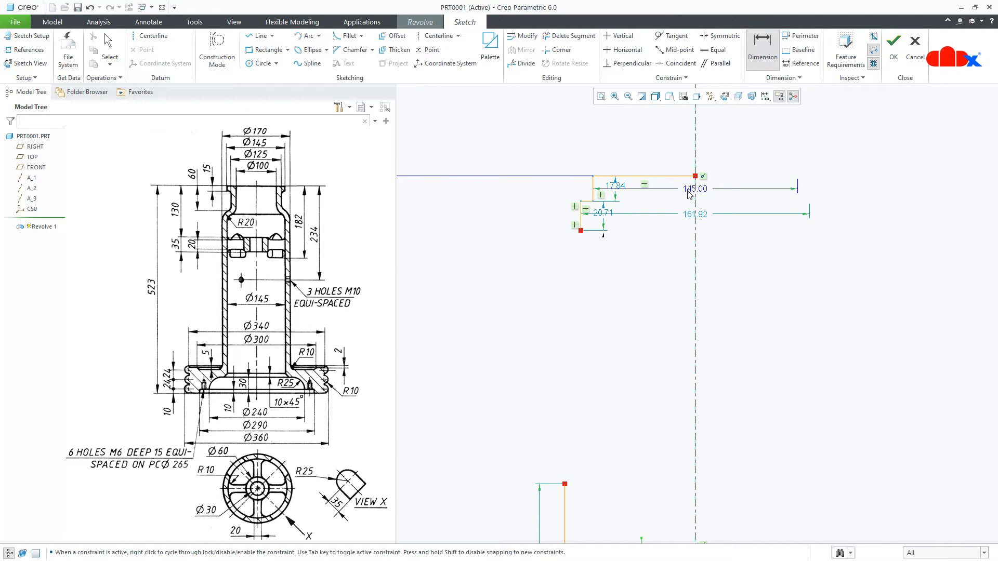
double_click(688, 219)
type("125")
key("Return")
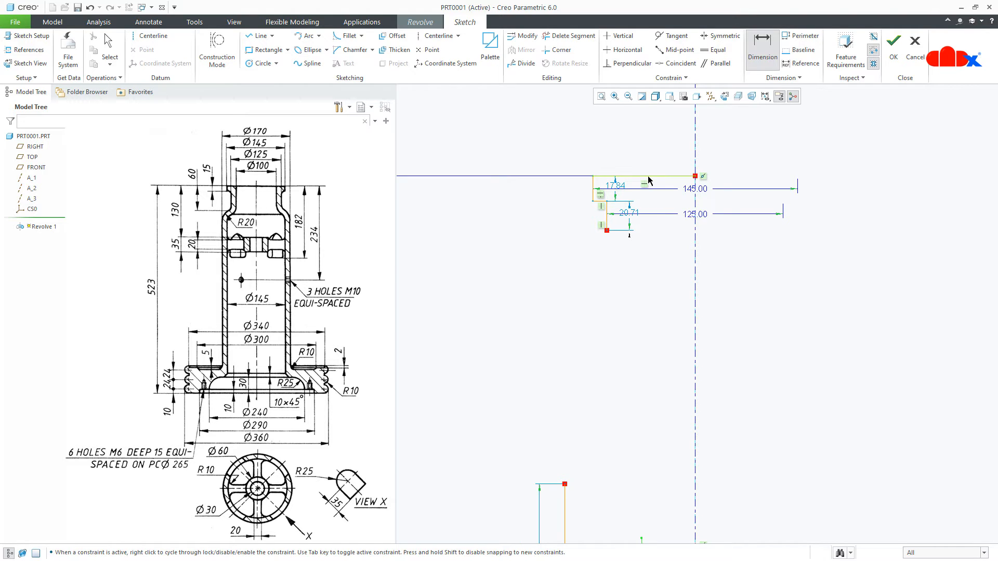
Dimension the neck's lower end 60 below the top edge and the rim's height as 15
left_click(607, 230)
middle_click(544, 214)
type("60")
key("Return")
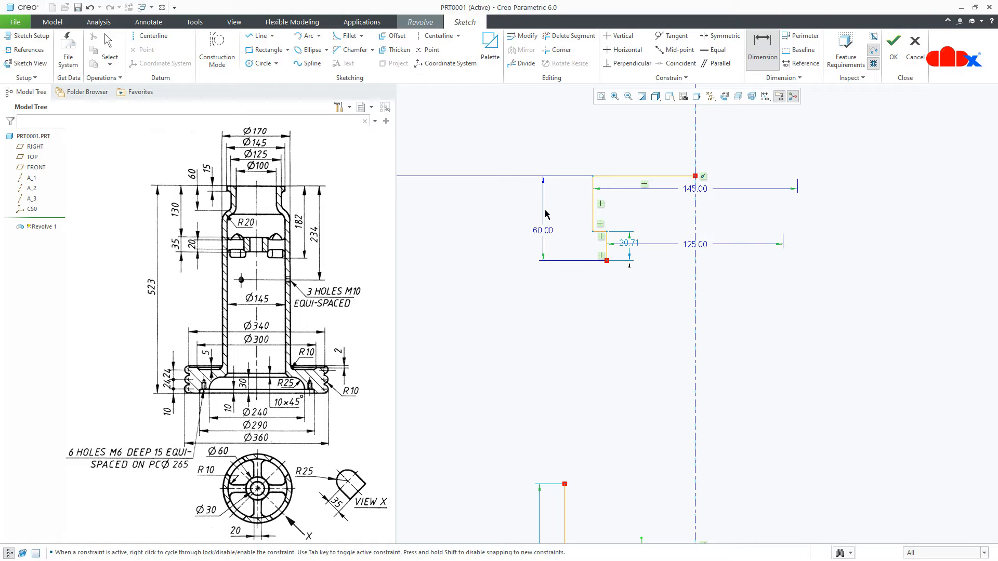
left_click(593, 212)
middle_click(562, 197)
type("15")
key("Return")
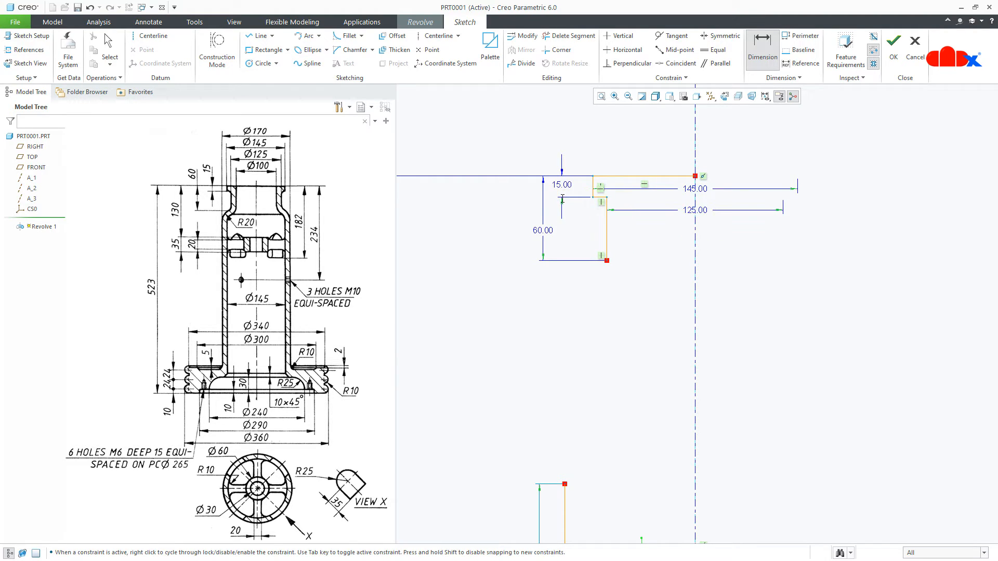
middle_click(606, 290)
Set the length of the column's long vertical line to 350 and shift its dimension clear of the line
scroll(605, 266, "up", 3)
scroll(575, 347, "down", 2)
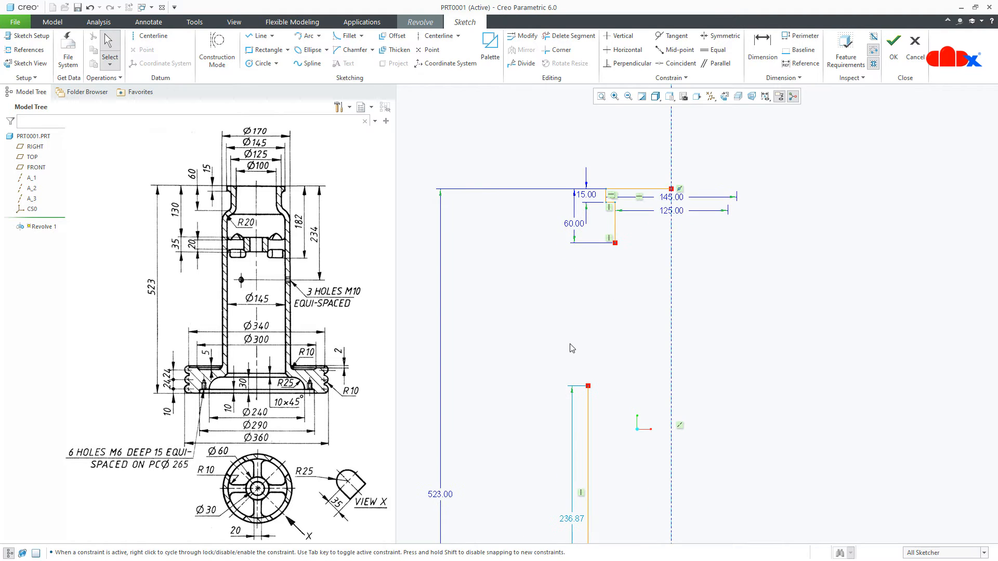
middle_click_drag(573, 347, 576, 267)
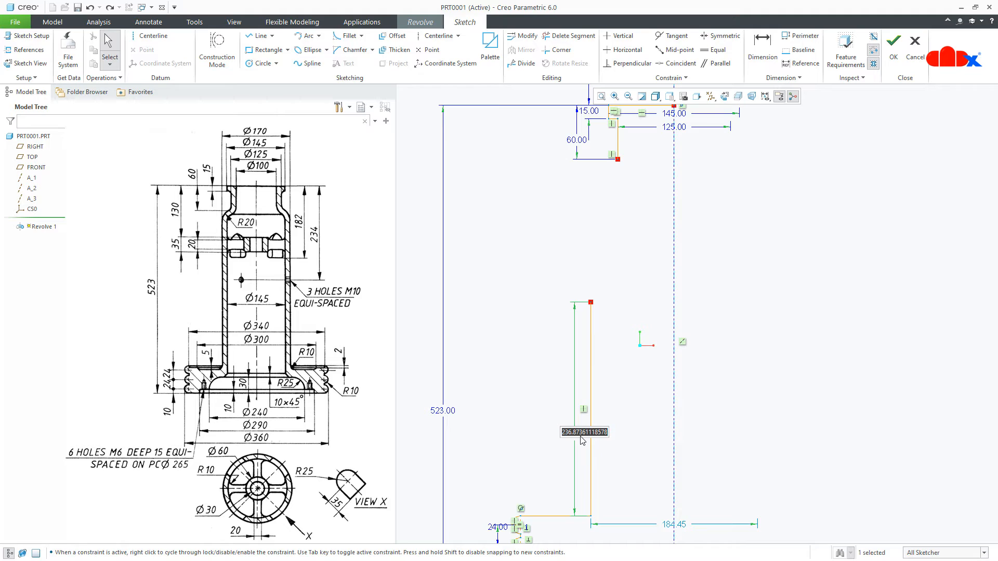
type("350")
key("Return")
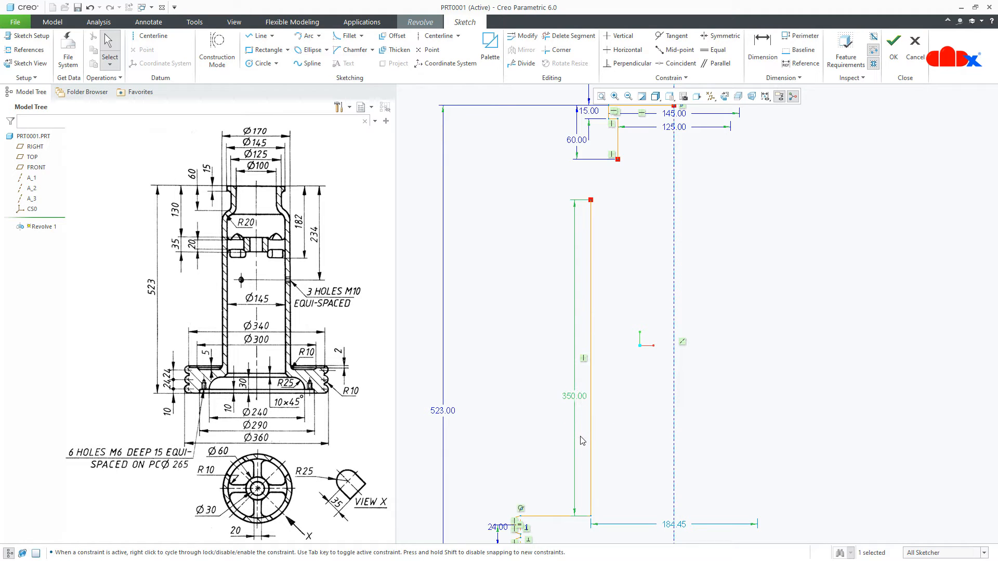
left_click(579, 398)
left_click_drag(578, 398, 579, 400)
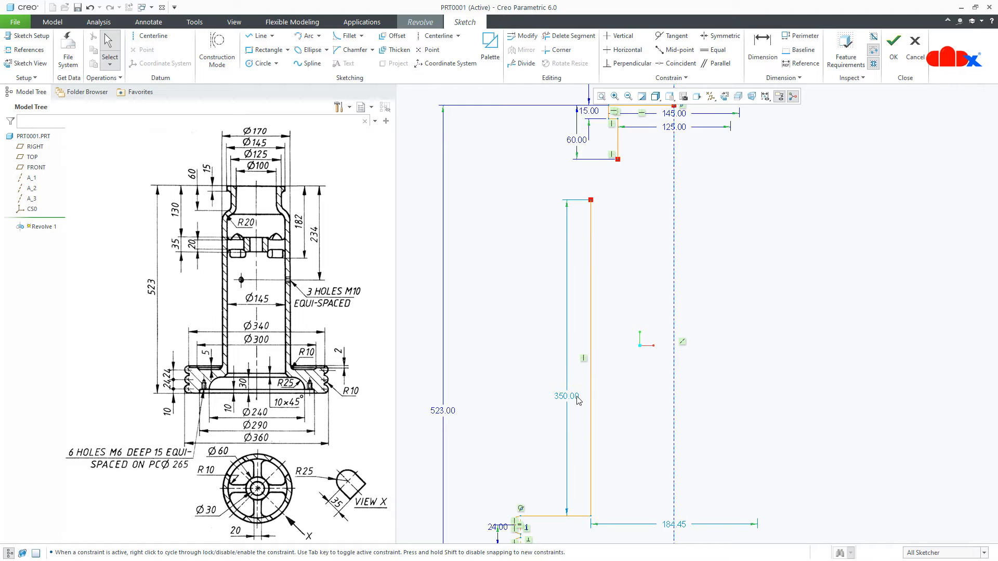
Draw two tangent arcs forming an S-curve from the upper end of the long vertical line to the neck's lower end
scroll(595, 143, "down", 5)
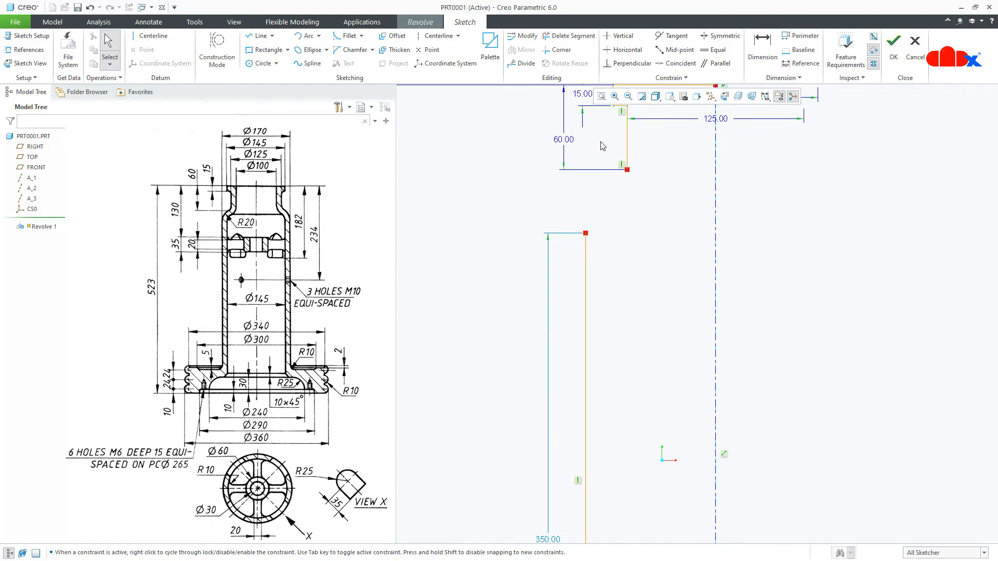
right_click(601, 146)
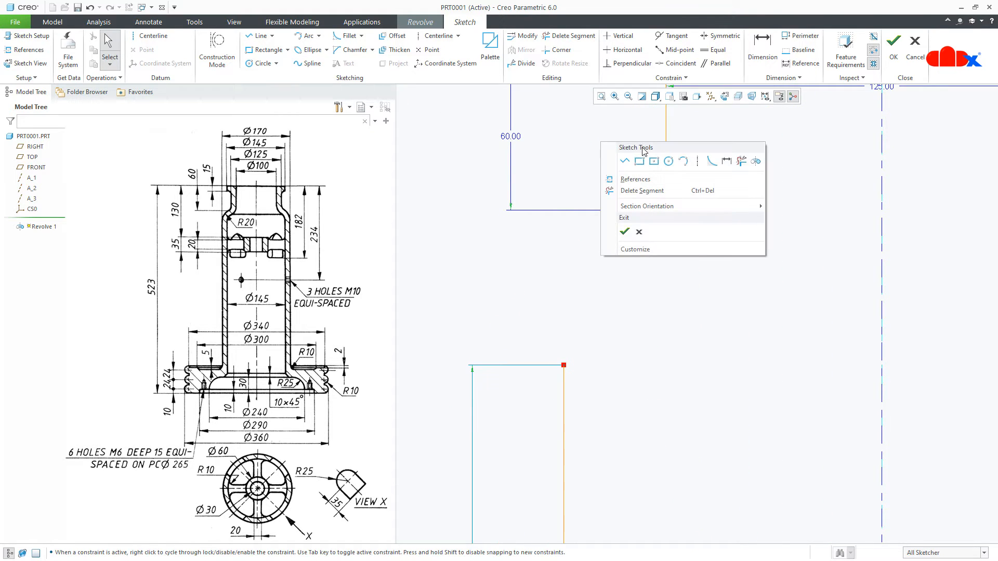
left_click(680, 164)
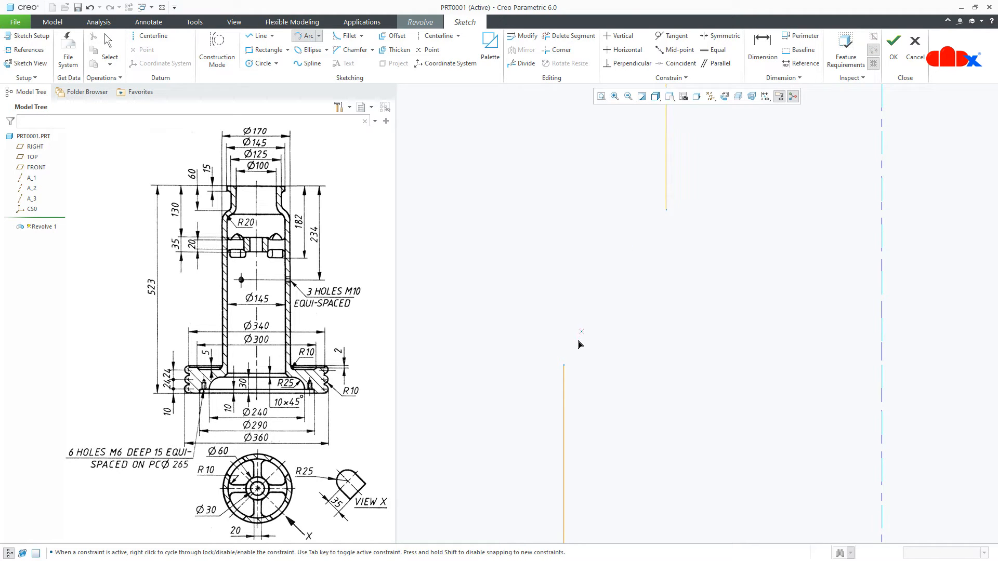
left_click(563, 364)
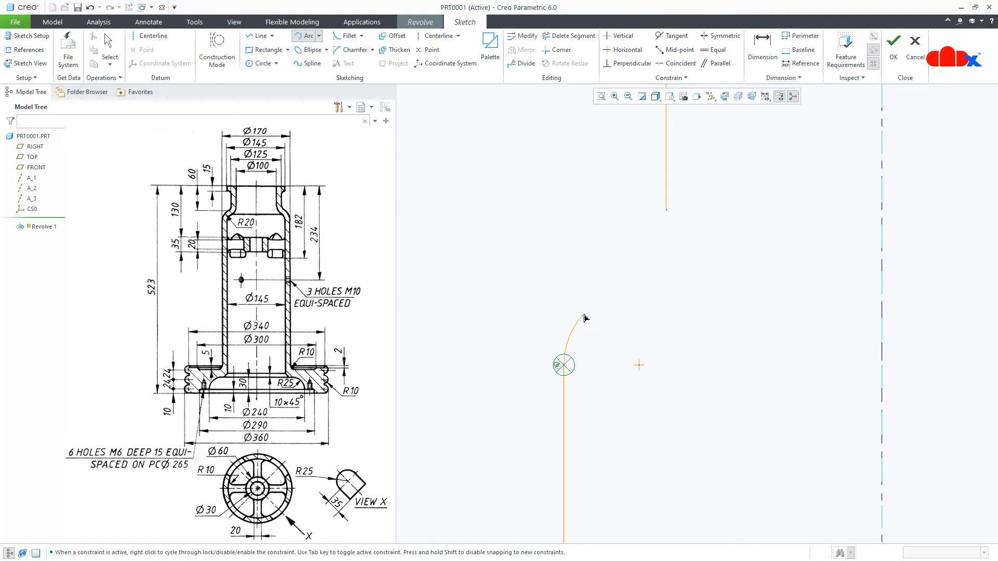
left_click(615, 276)
left_click(615, 277)
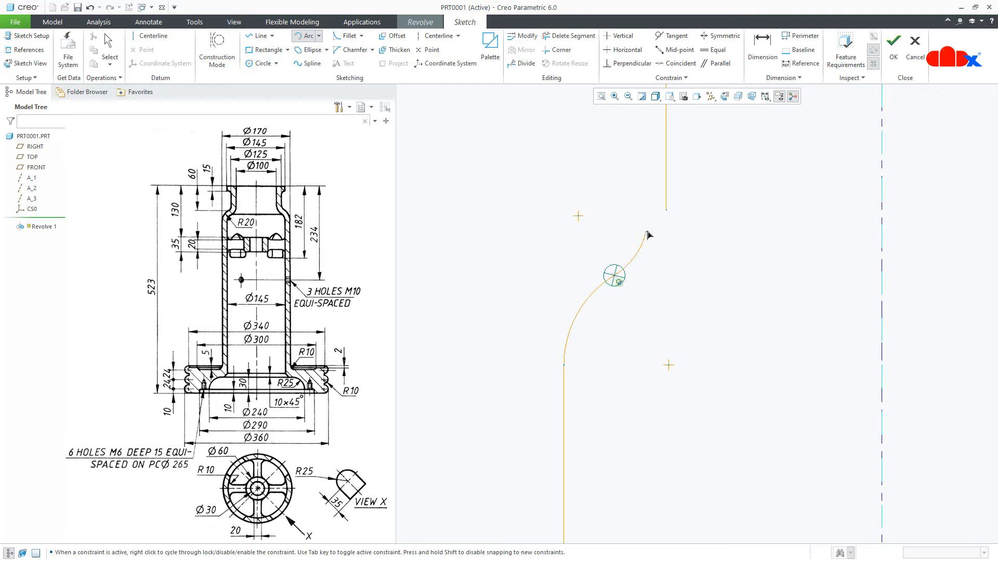
left_click(666, 212)
middle_click(677, 256)
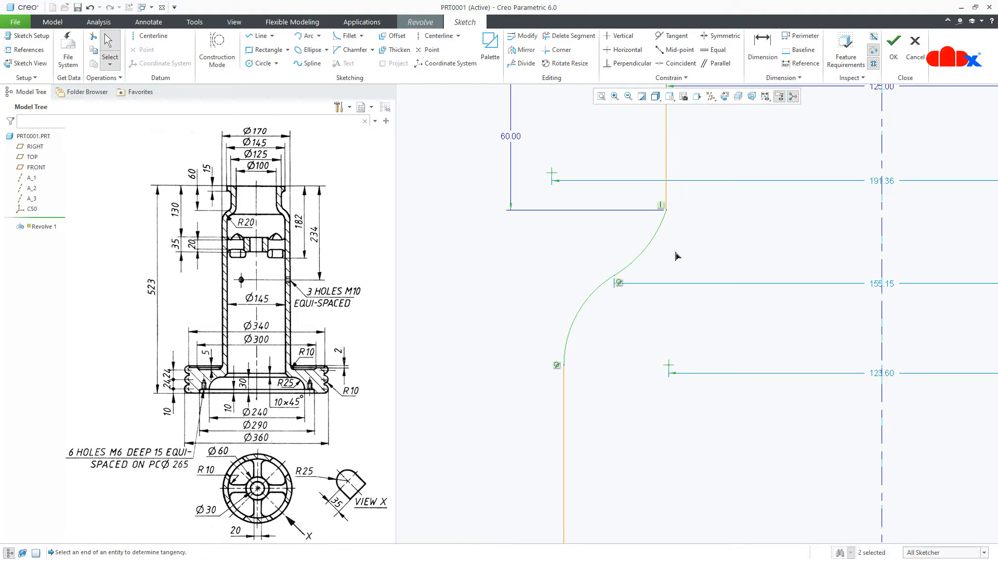
Make the neck's vertical line tangent to the upper arc of the S-curve
left_click(671, 36)
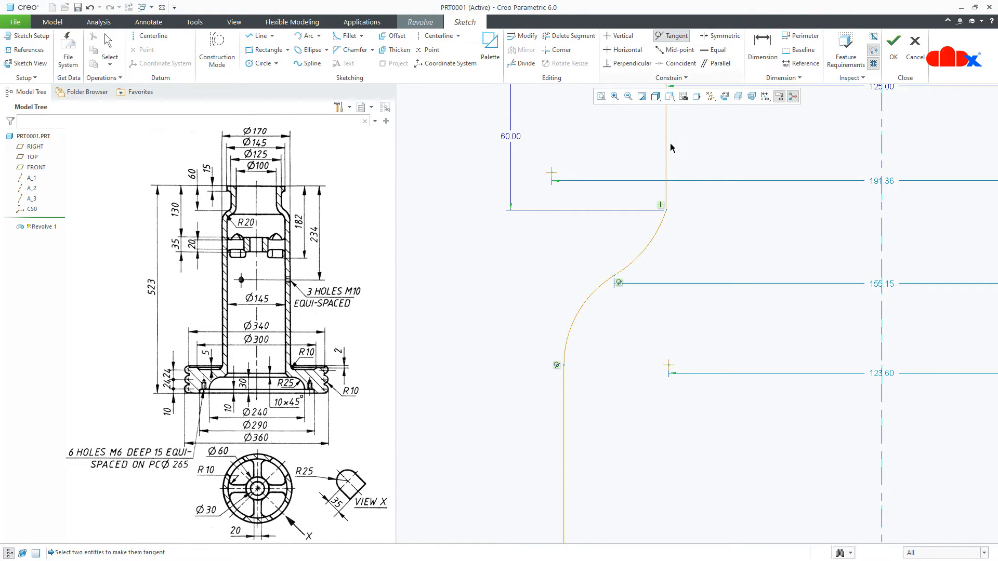
left_click(667, 160)
left_click(661, 228)
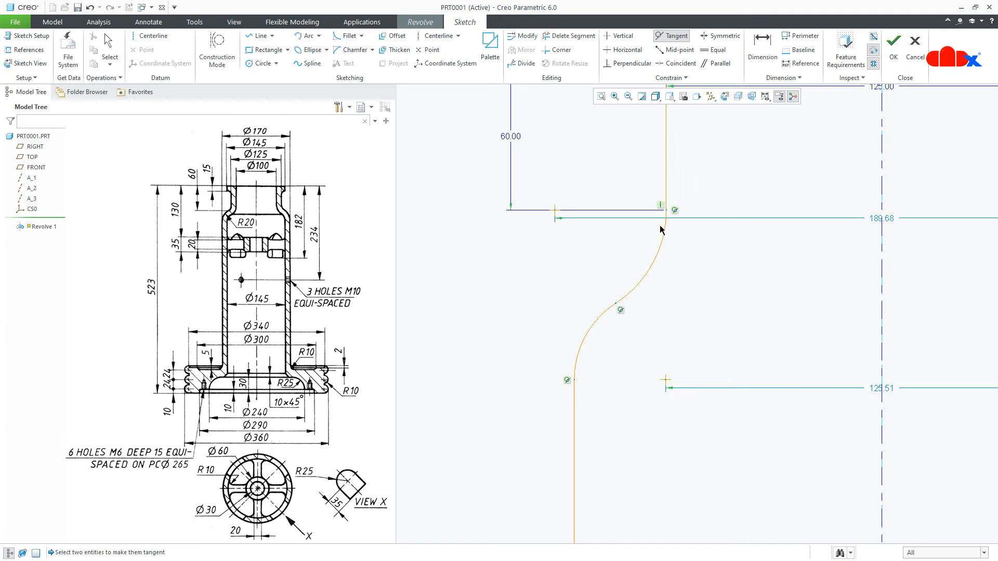
middle_click(690, 300)
Dimension the radius of the S-curve's lower arc as 20
scroll(554, 272, "down", 2)
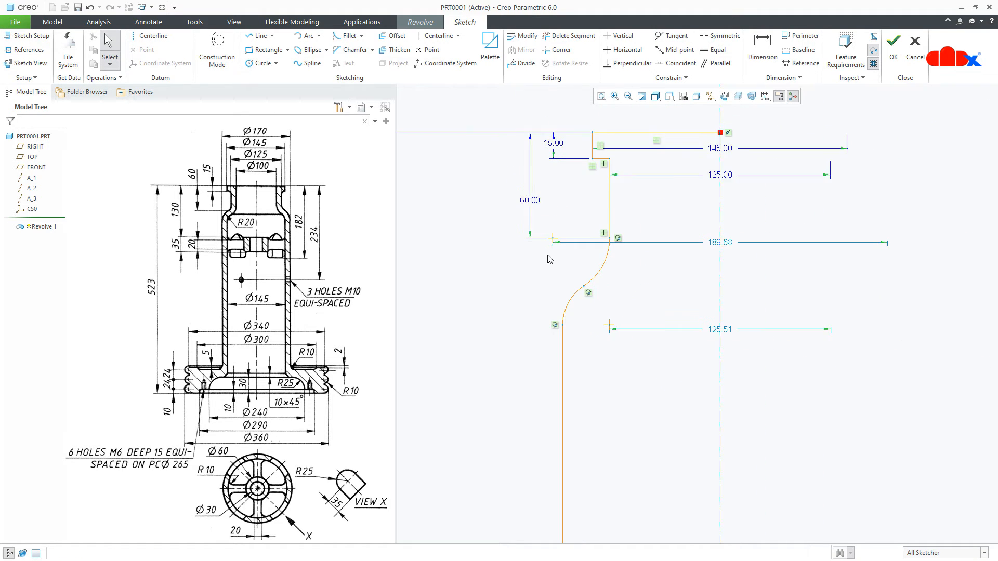
right_click(550, 259)
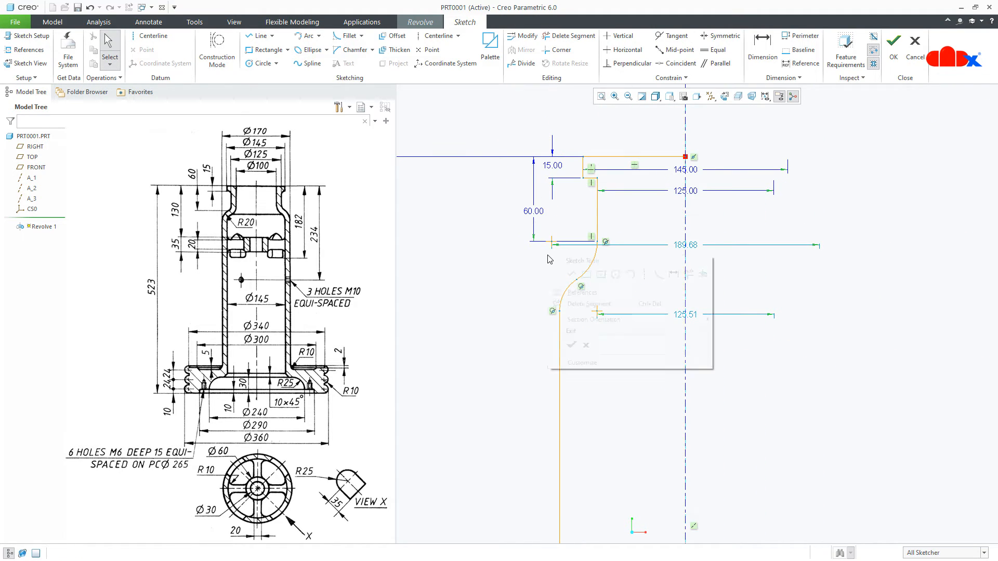
left_click(672, 271)
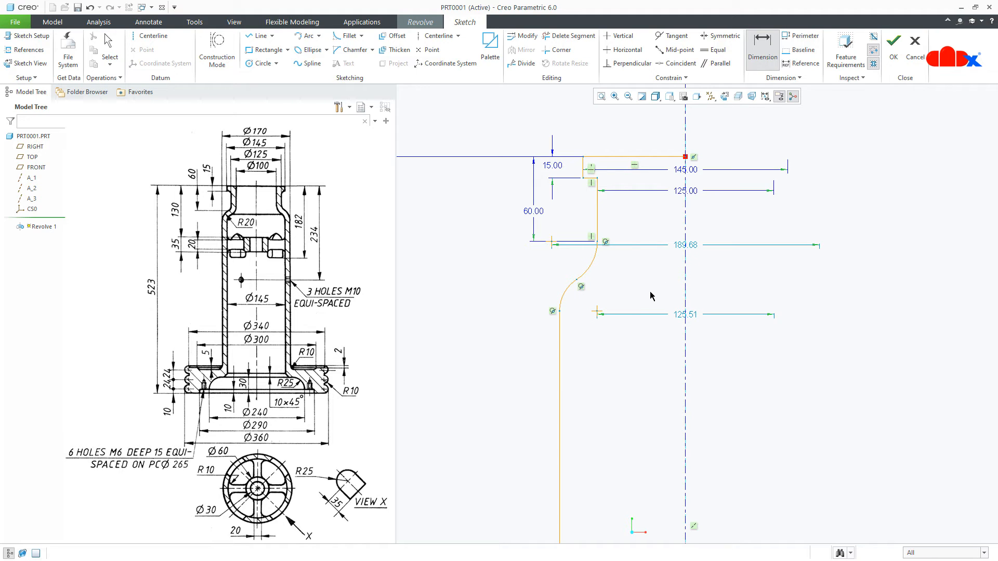
left_click(565, 299)
middle_click(586, 314)
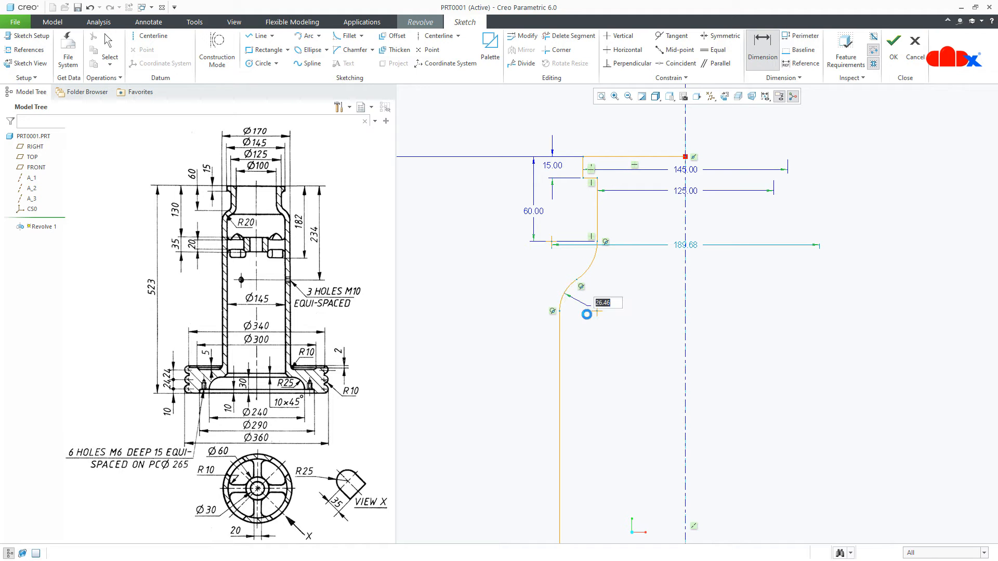
type("20")
key("Return")
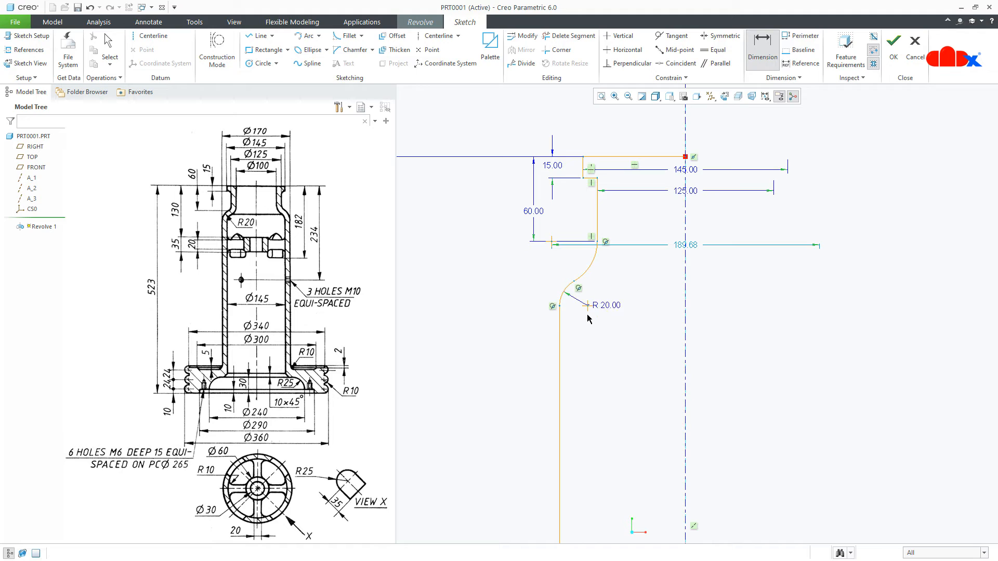
Dimension the radius of the S-curve's upper arc as 20-12.5
left_click(594, 269)
middle_click(612, 285)
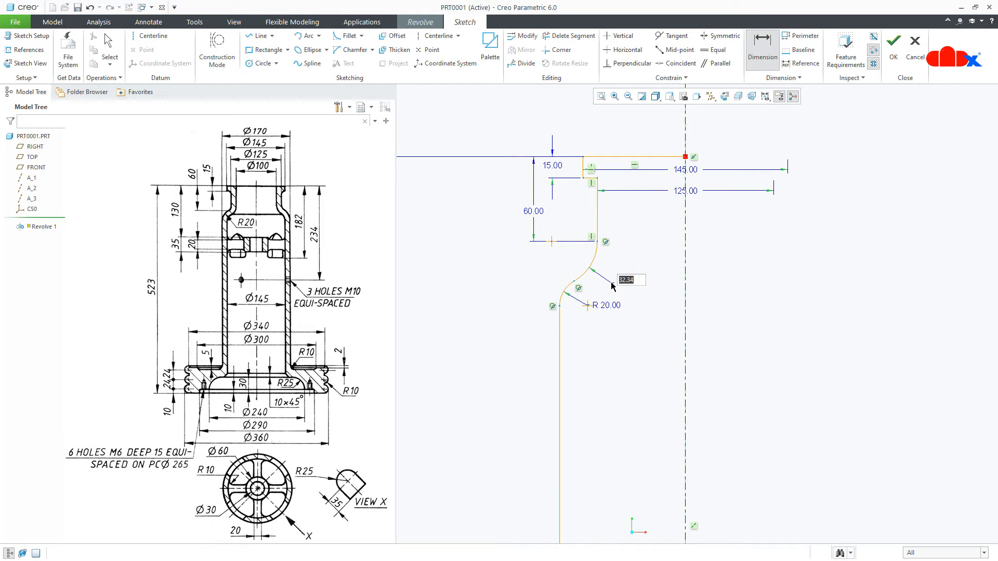
type("20-12.5")
key("Return")
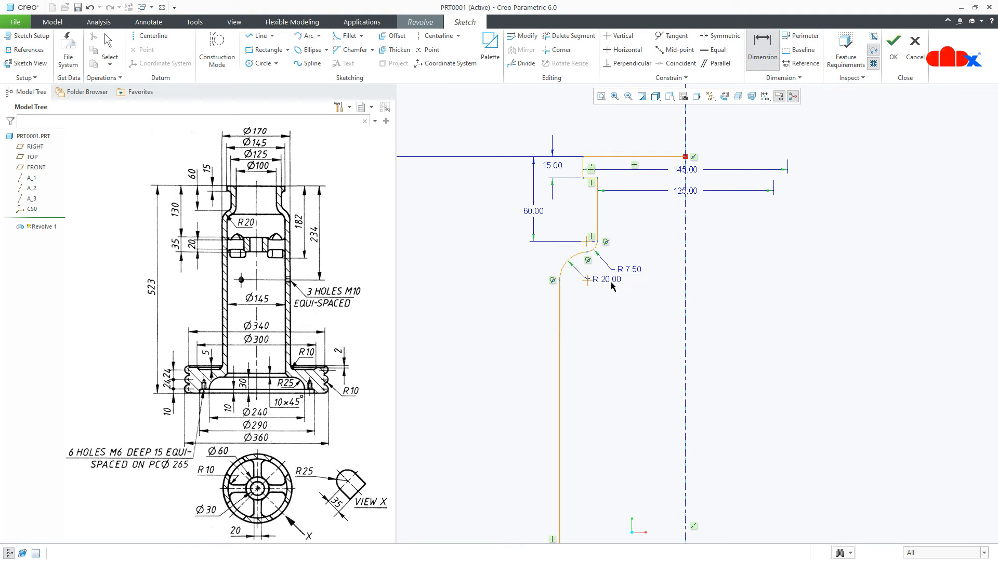
middle_click(611, 285)
Set the outer diameter of the main column to 170
scroll(590, 318, "down", 1)
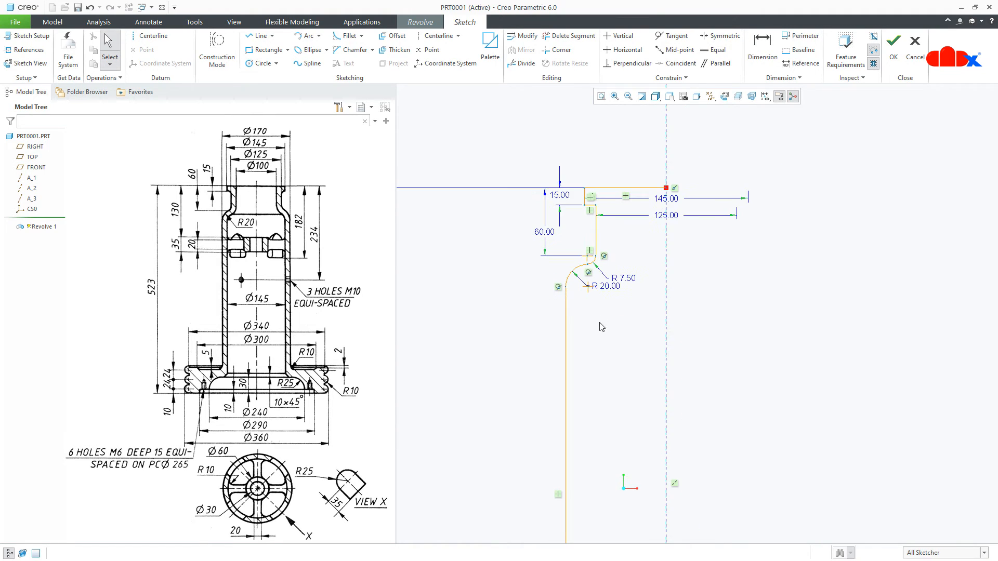
left_click(601, 96)
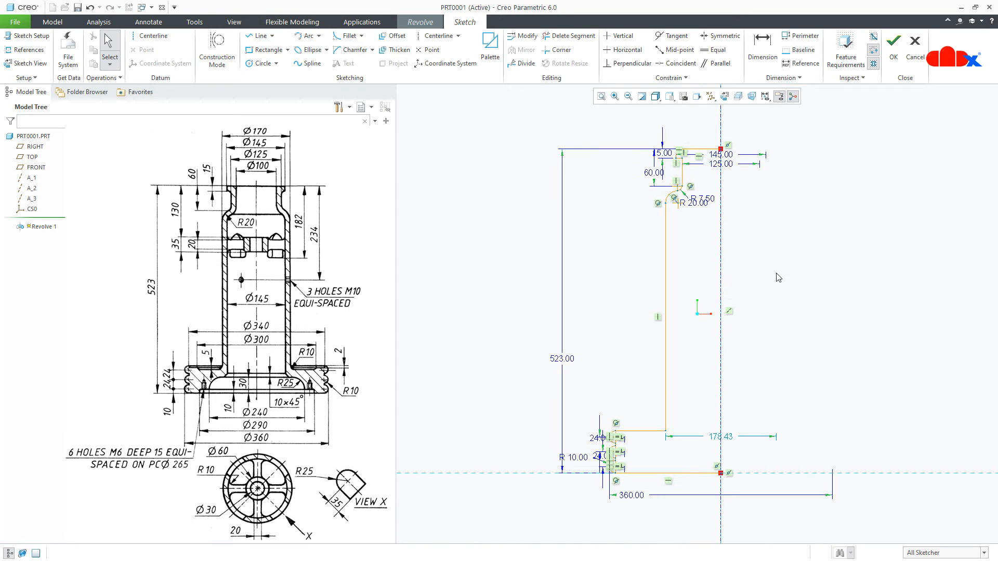
double_click(734, 437)
type("170")
key("Return")
Close the profile with a vertical line along the centreline and finish the sketch for the revolve
right_click(733, 438)
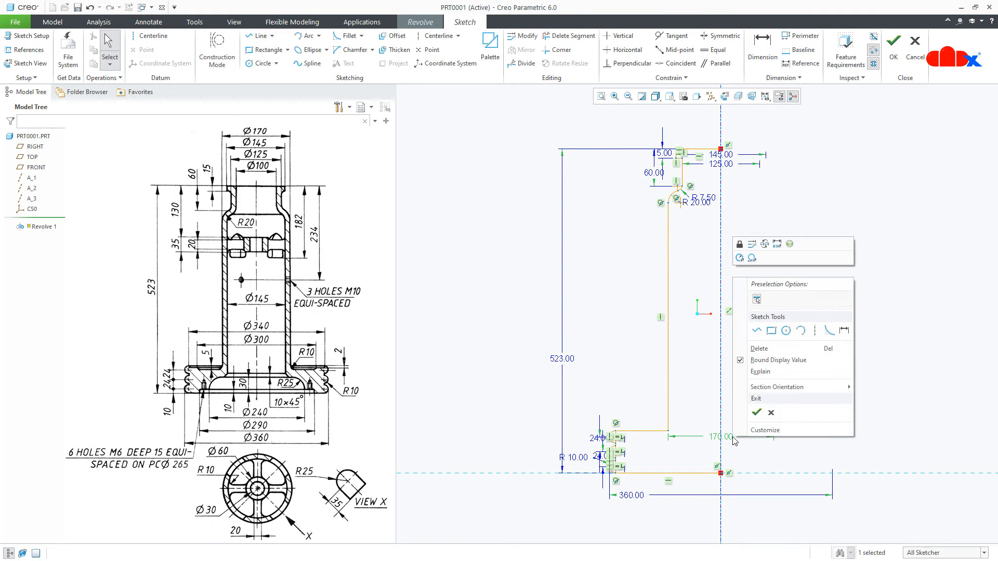
left_click(756, 330)
left_click(727, 474)
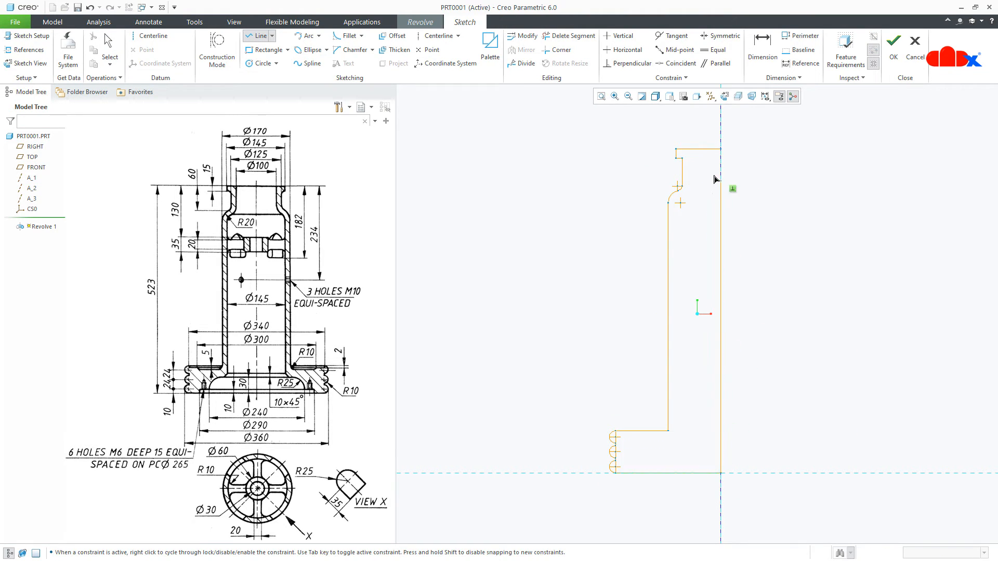
middle_click(767, 213)
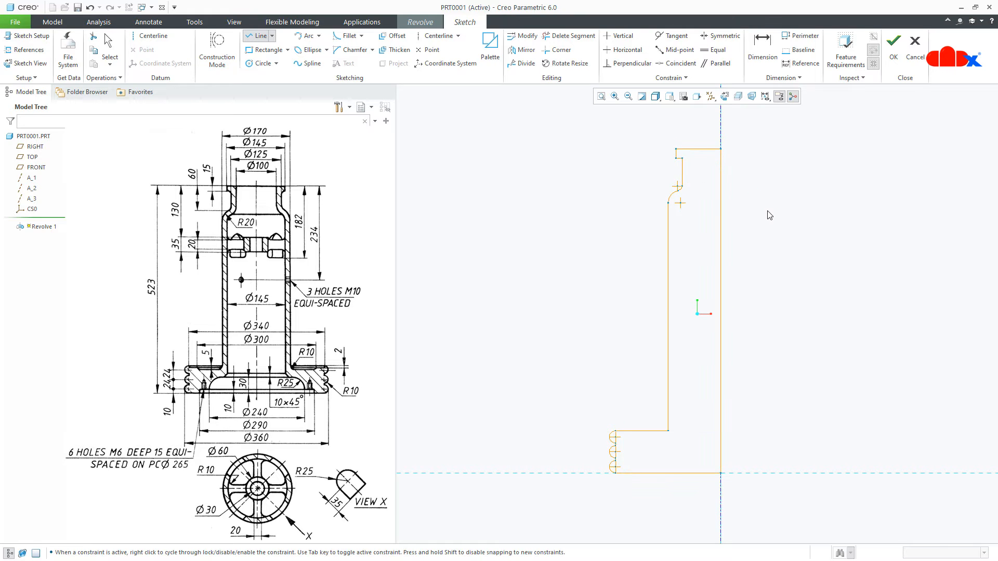
middle_click(769, 214)
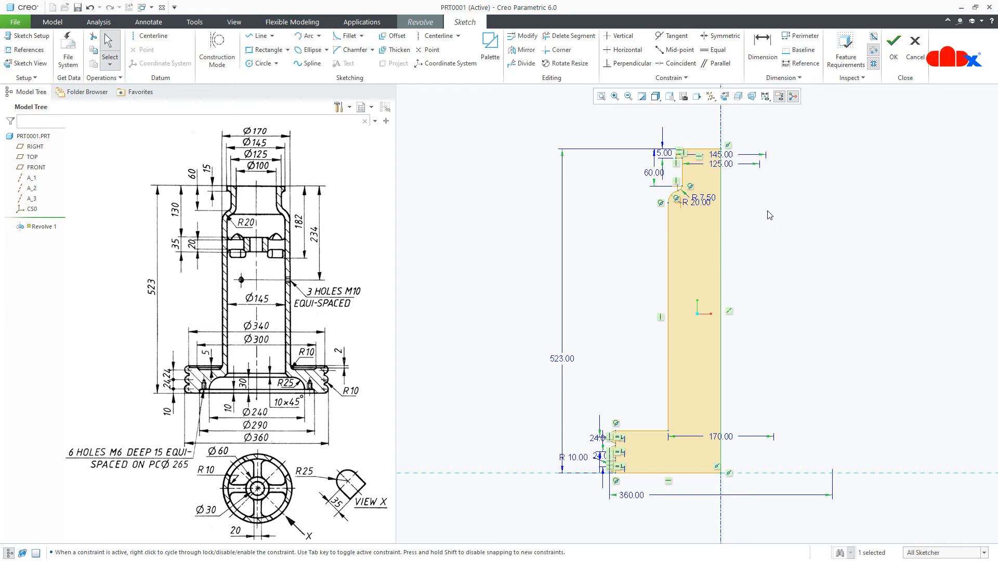
right_click(741, 503)
left_click(764, 473)
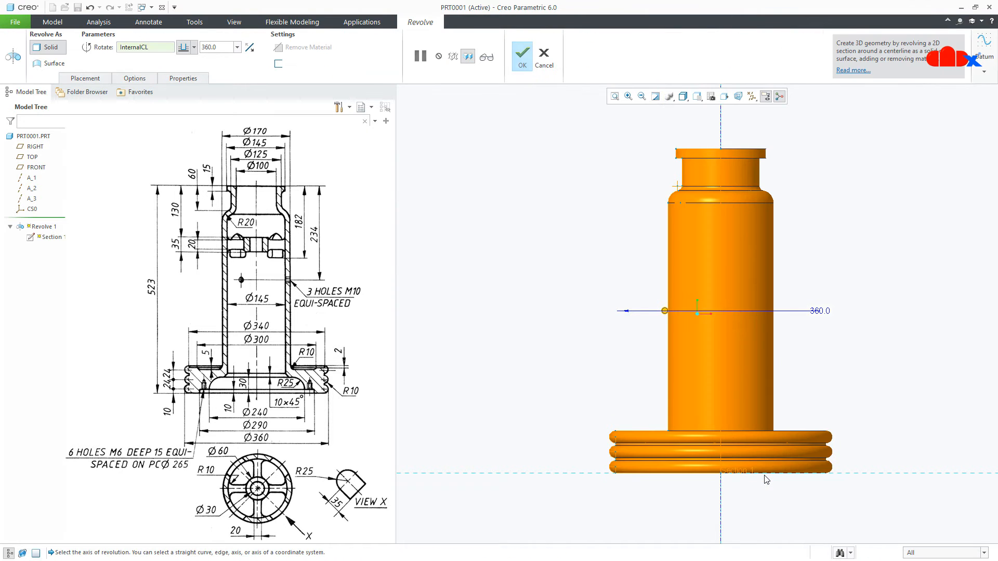
Complete the 360° solid revolve, then hide the spin centre and annotations in the standard view
middle_click_drag(765, 476, 749, 461)
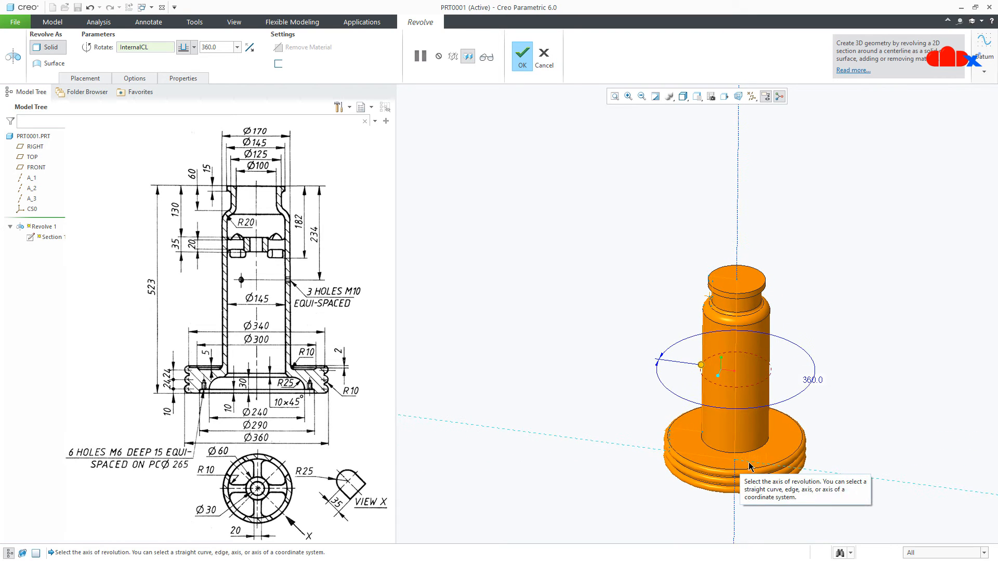
middle_click(829, 447)
key("ctrl+d")
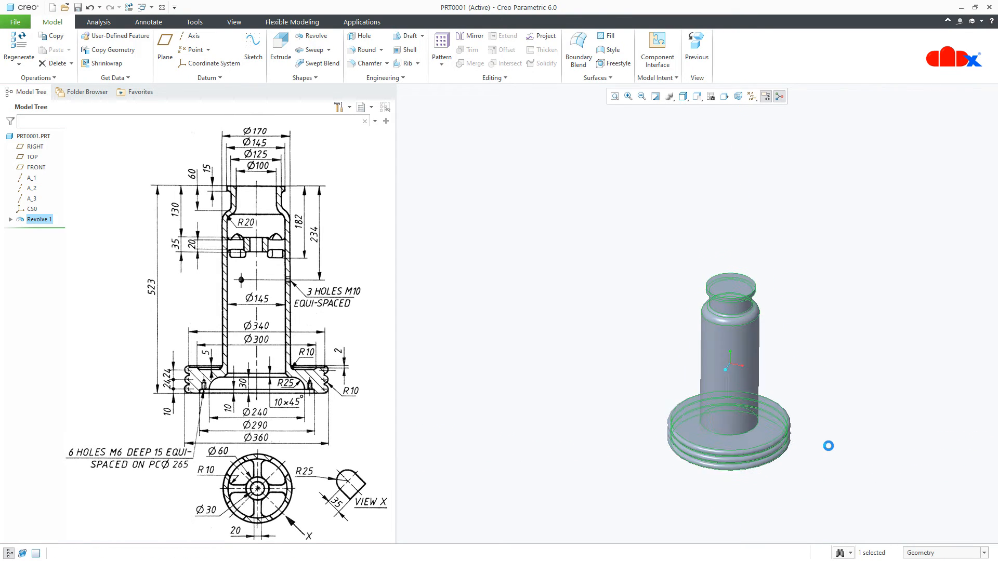
left_click(828, 447)
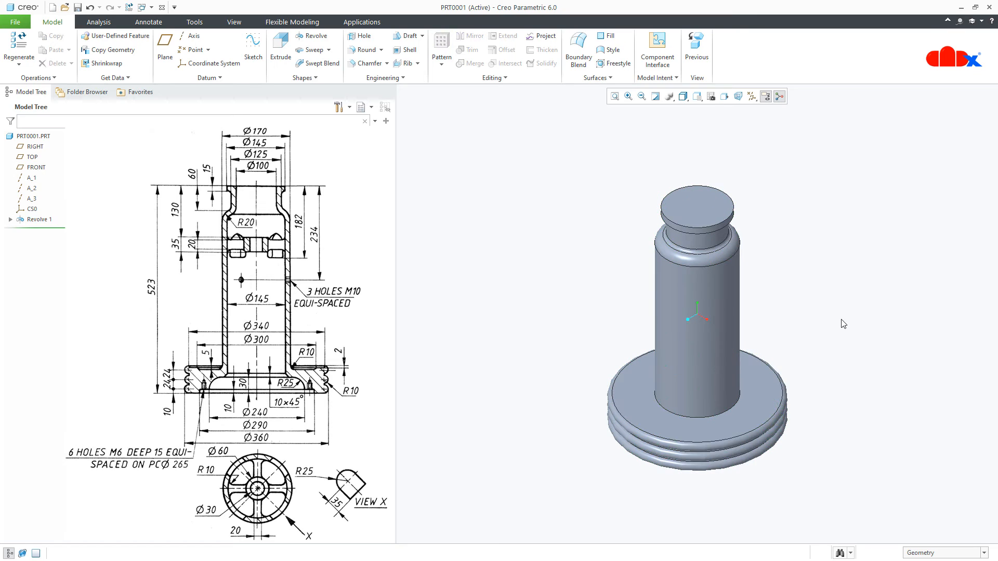
left_click(779, 96)
left_click(765, 97)
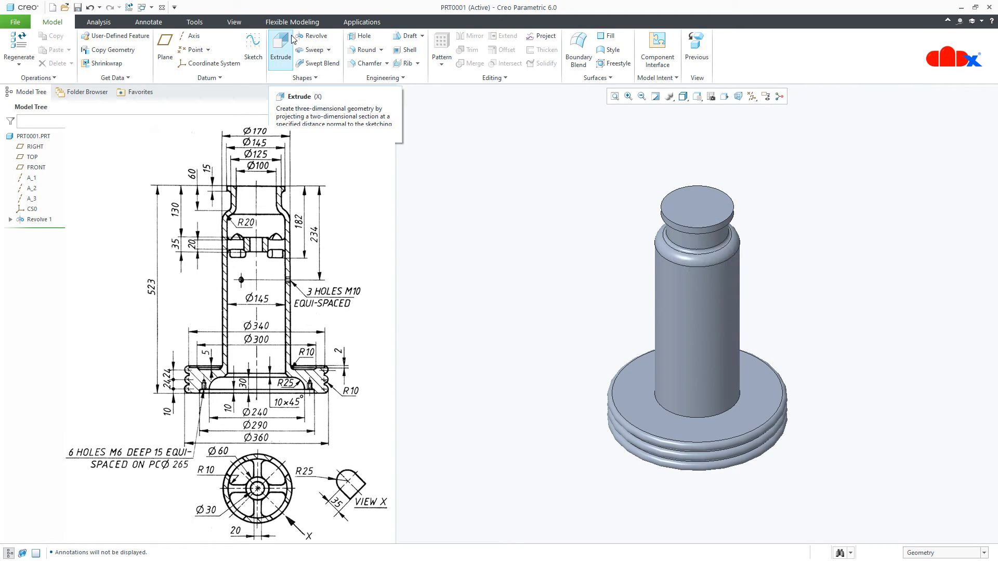
Start a second revolve with a sketch on the previous sketch plane, viewed face-on with the model clipped at that plane
left_click(307, 36)
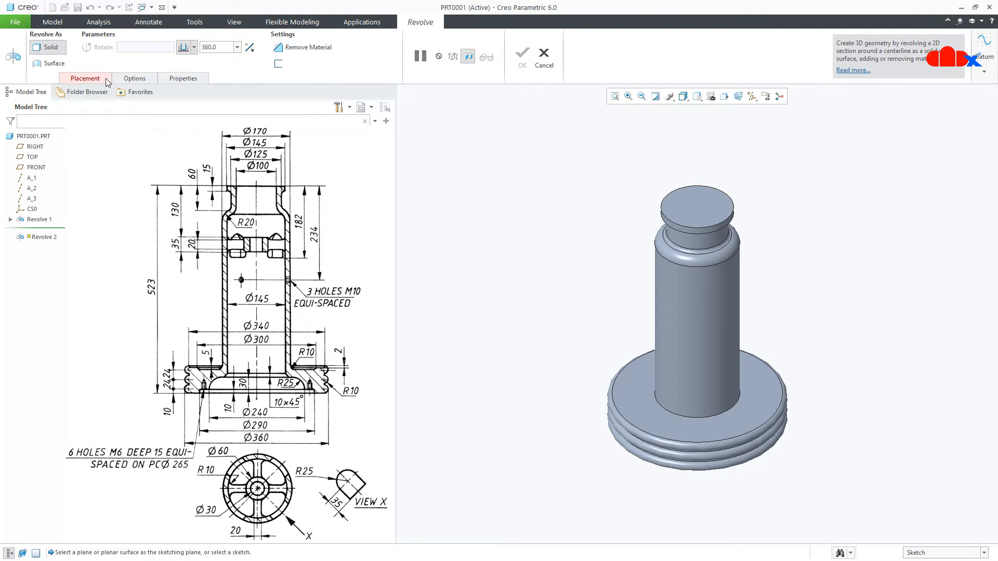
left_click(85, 78)
left_click(144, 113)
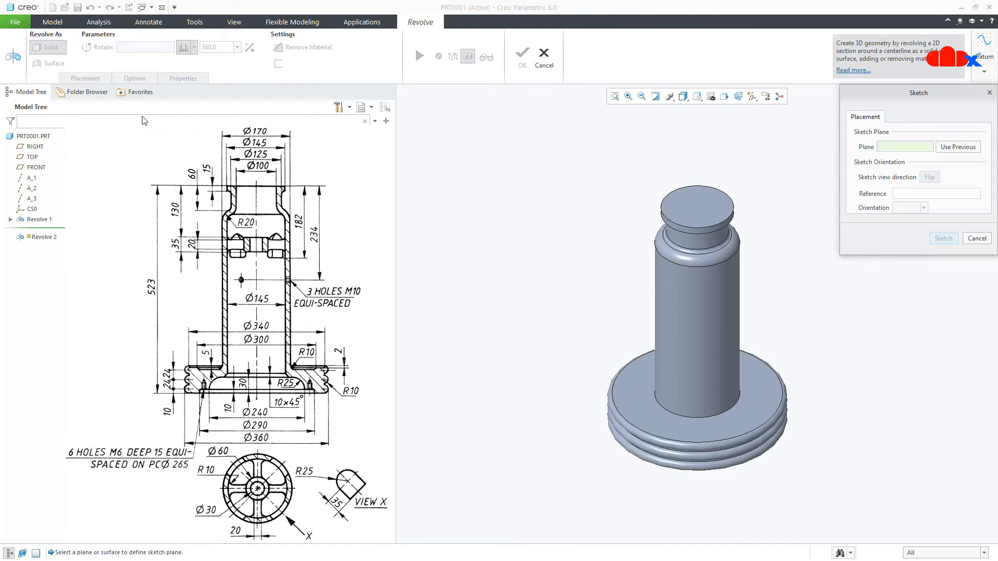
left_click(954, 148)
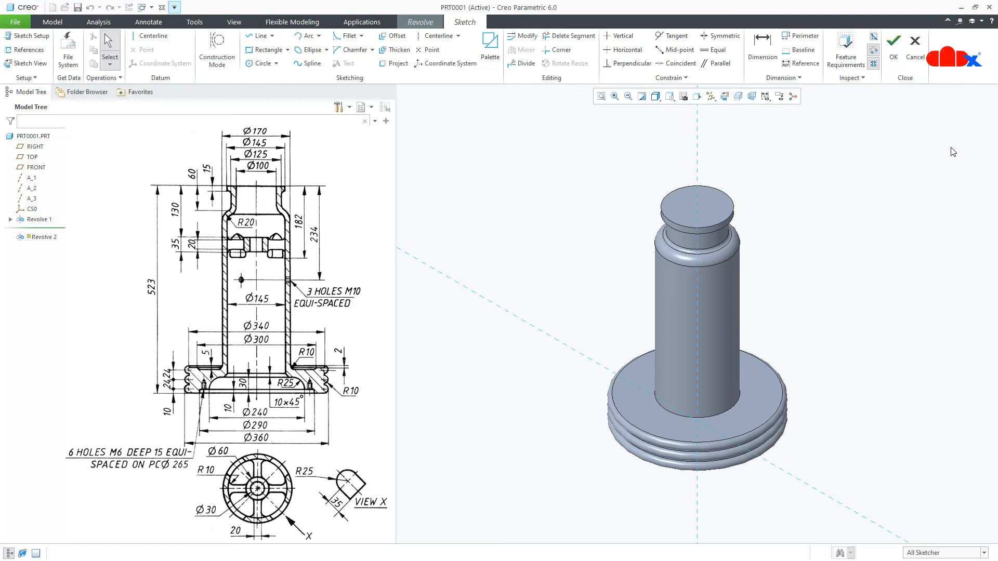
left_click(724, 97)
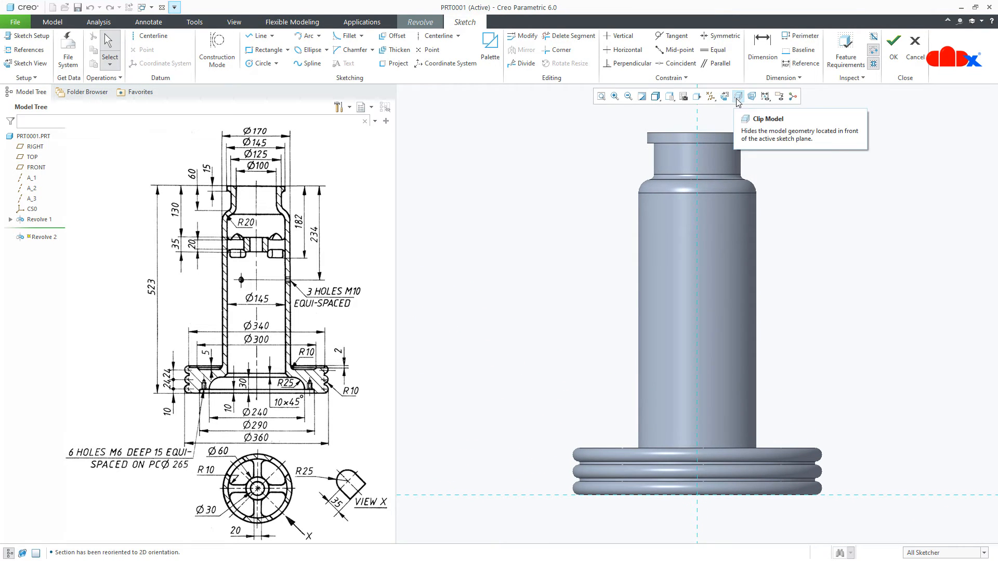
left_click(738, 98)
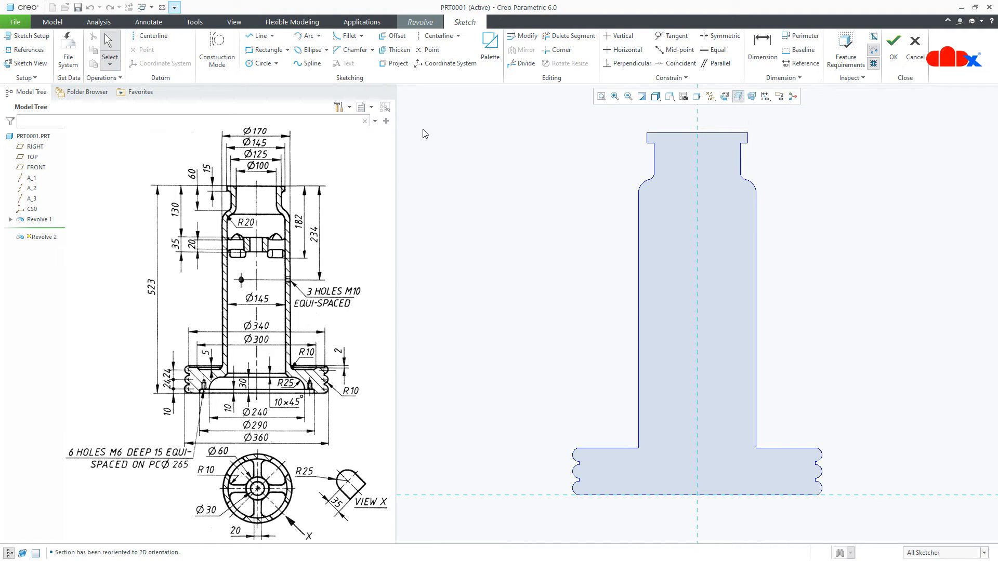
Place a vertical centreline on the column's axis as the axis of revolution
left_click(152, 36)
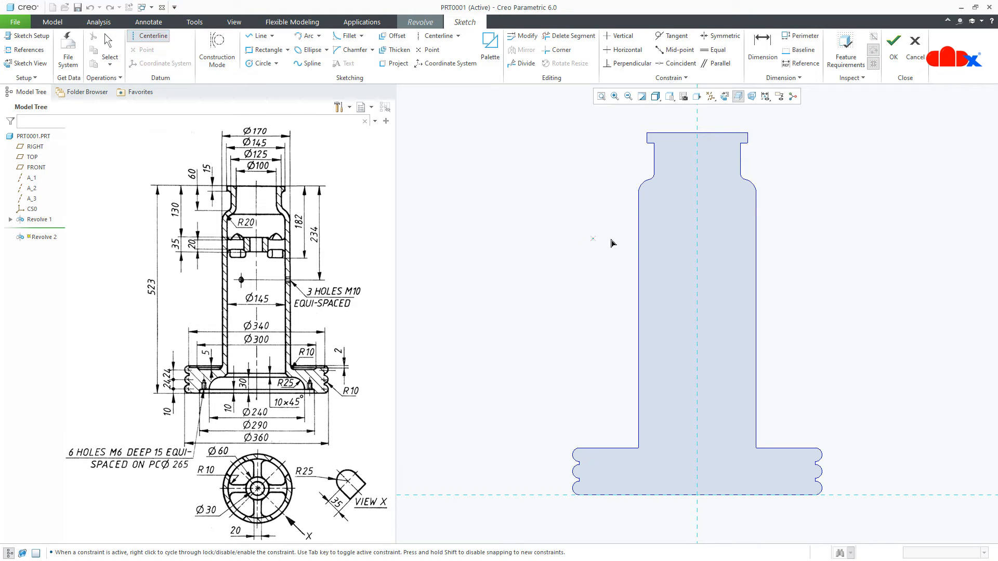
left_click(697, 234)
left_click(697, 263)
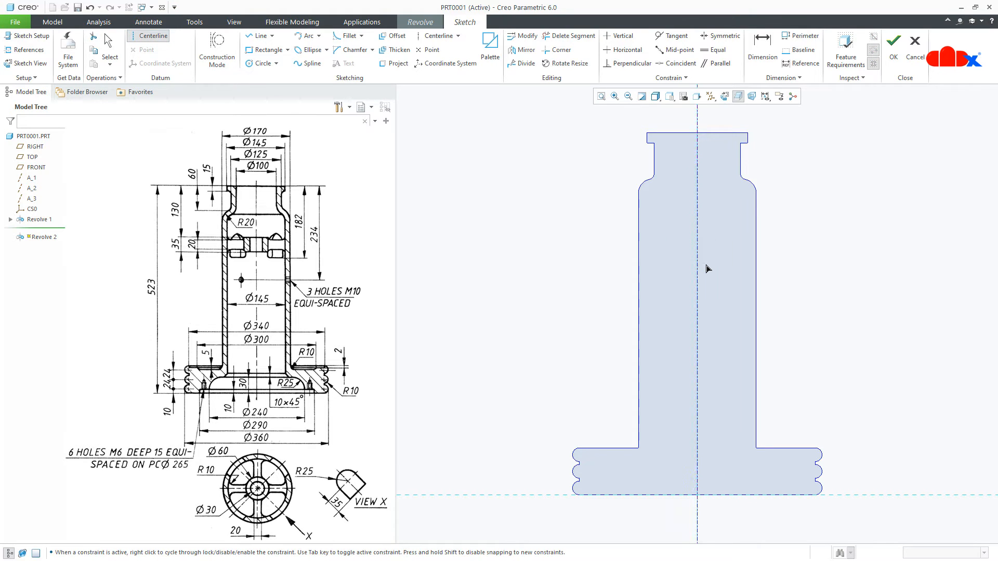
Sketch the neck bore's profile: a horizontal line along the top edge from the centreline and a vertical line down to the neck's end
right_click(735, 285)
left_click(751, 299)
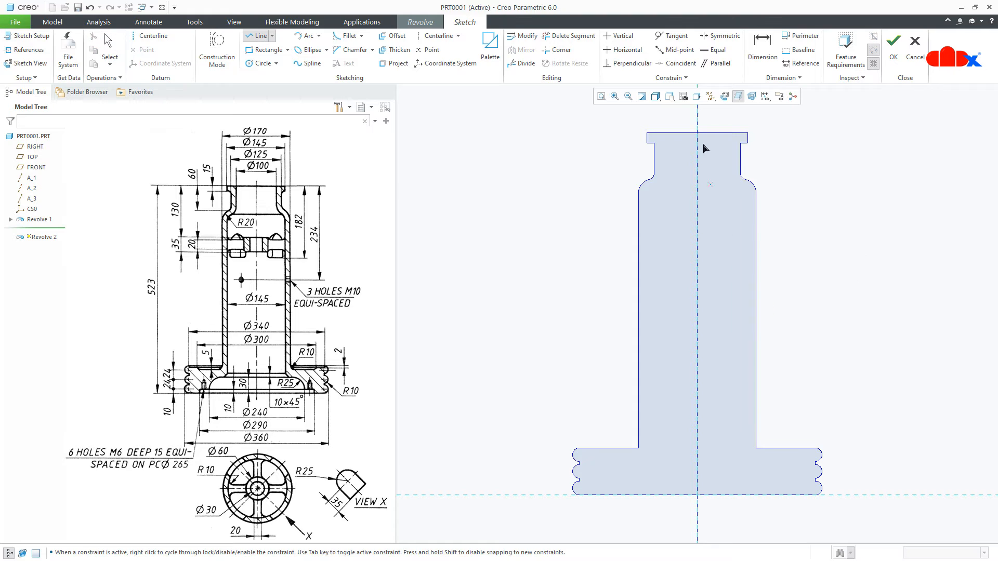
scroll(704, 149, "down", 5)
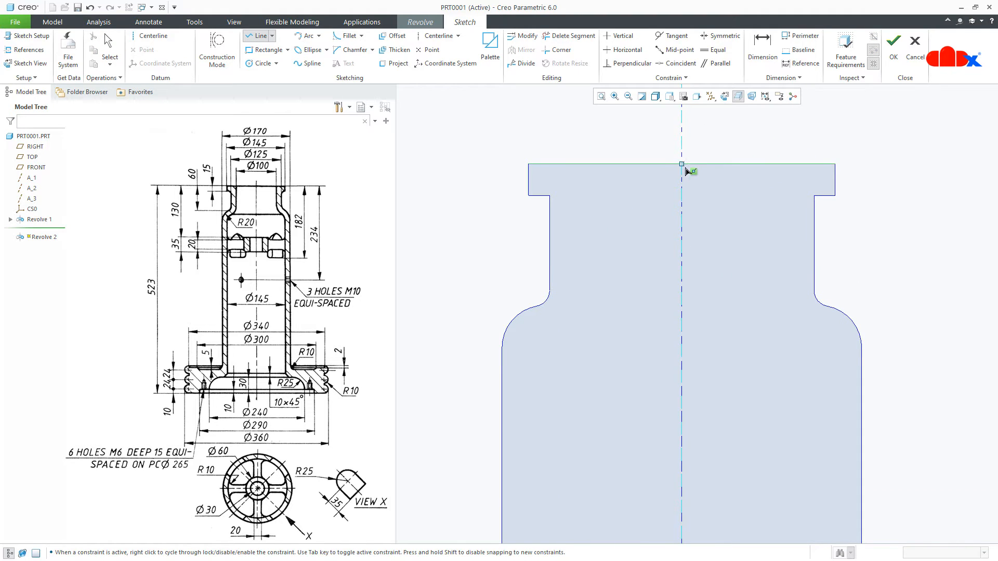
left_click(684, 167)
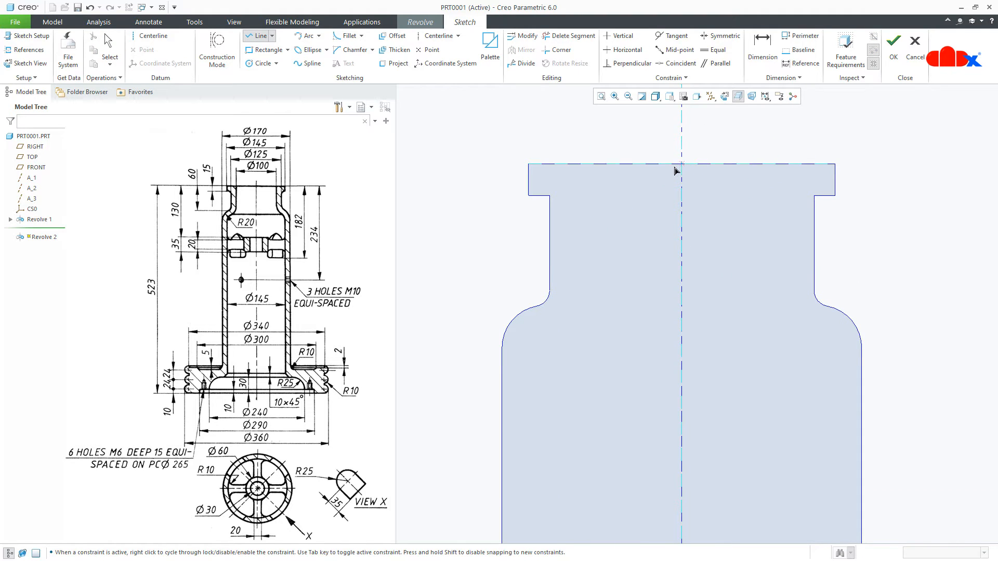
left_click(584, 164)
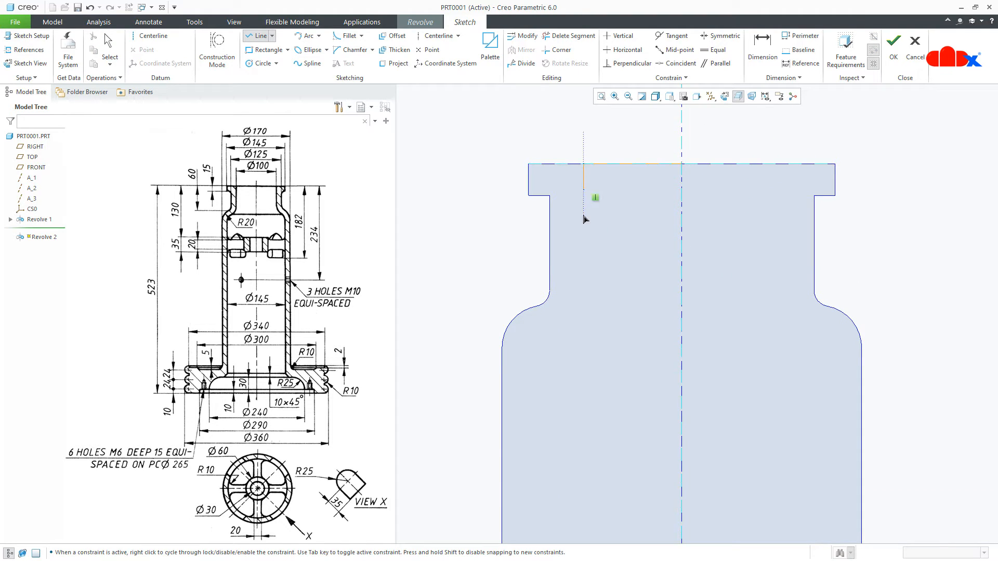
left_click(584, 296)
middle_click(588, 305)
middle_click(591, 310)
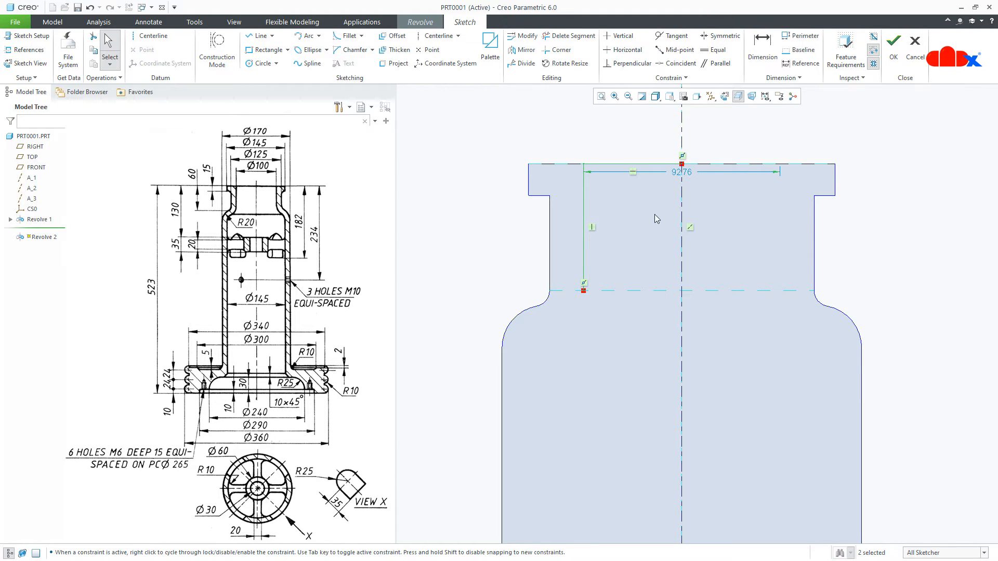
Set the neck bore's diameter to 100
double_click(678, 172)
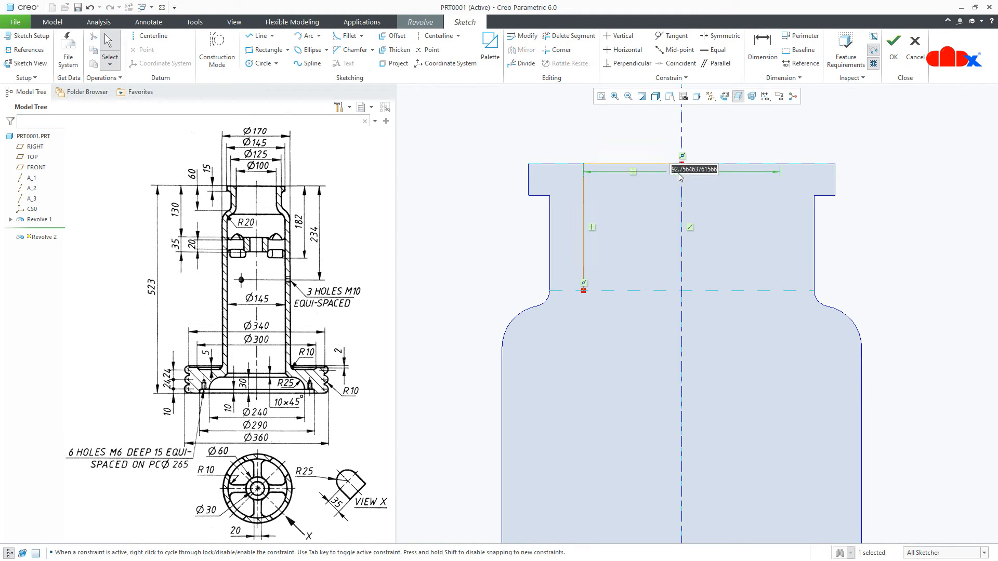
type("100")
key("Return")
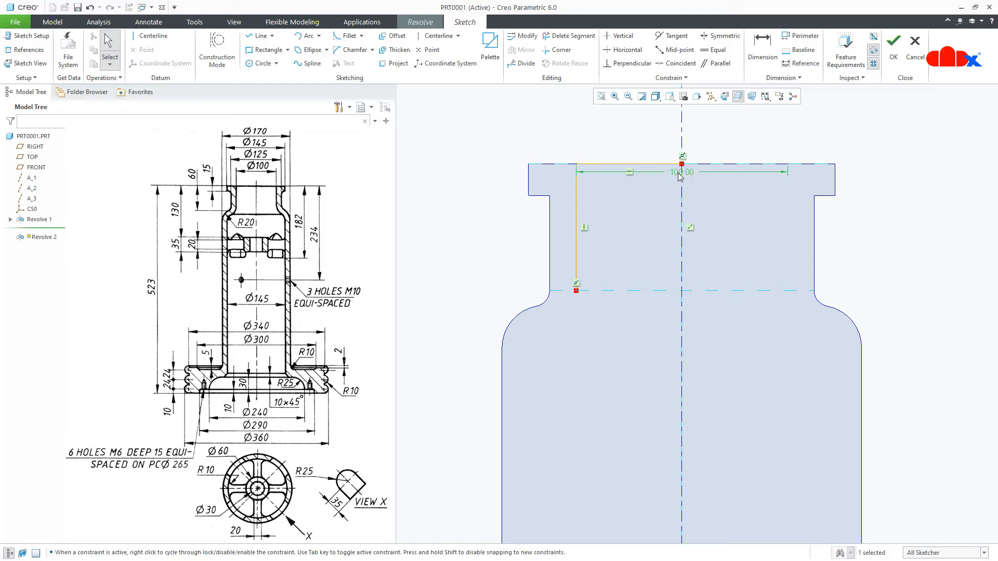
Sketch two tangent arcs forming an inner S-curve from the bore line's lower end down to the level where the shoulder ends
right_click(651, 234)
left_click(714, 257)
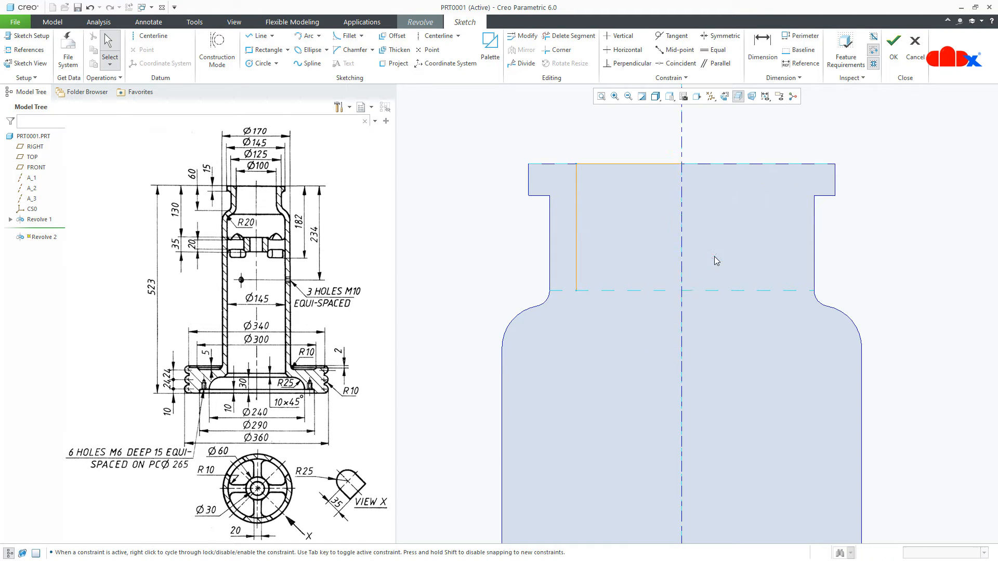
scroll(575, 325, "down", 2)
scroll(598, 283, "up", 3)
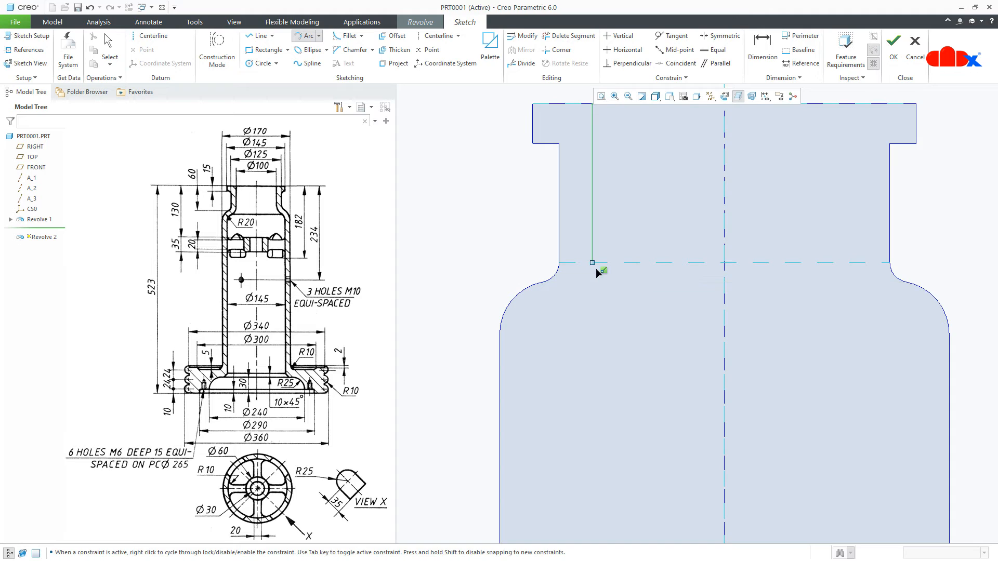
left_click(593, 263)
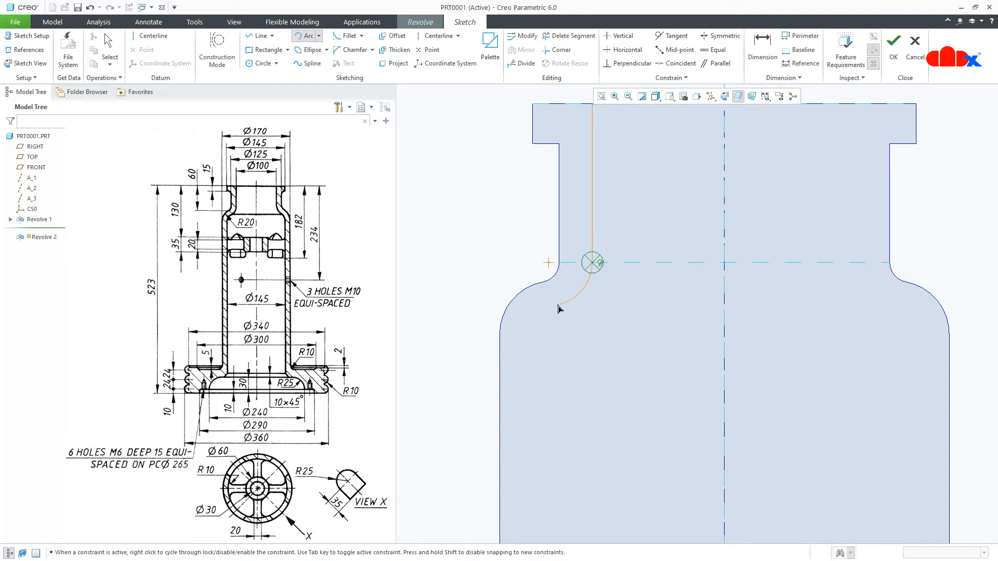
left_click(558, 307)
left_click(558, 306)
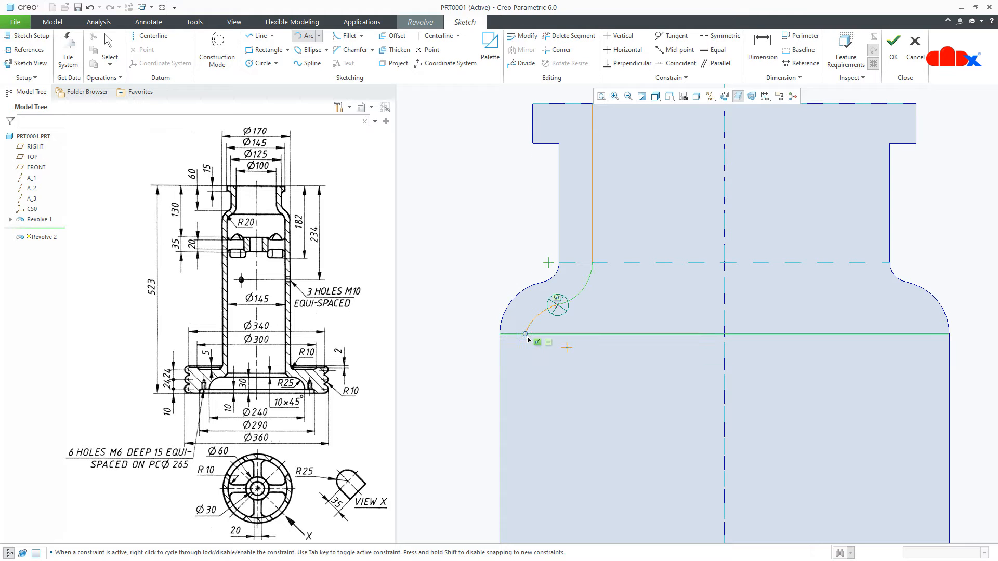
left_click(532, 334)
middle_click(553, 372)
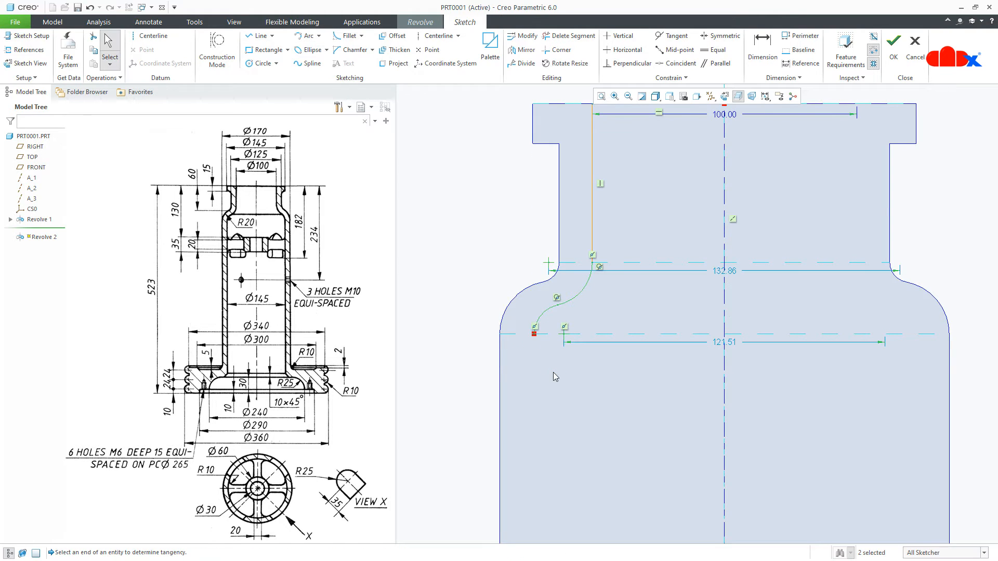
Sketch a vertical inner wall line from the S-curve's lower end down to the base's bottom edge
right_click(553, 372)
left_click(575, 395)
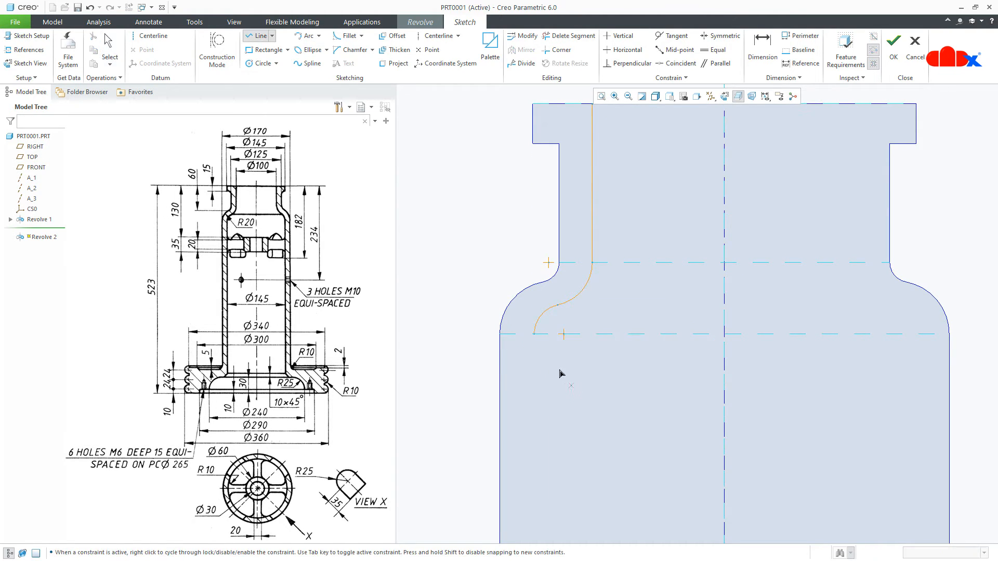
left_click(536, 337)
scroll(546, 338, "down", 5)
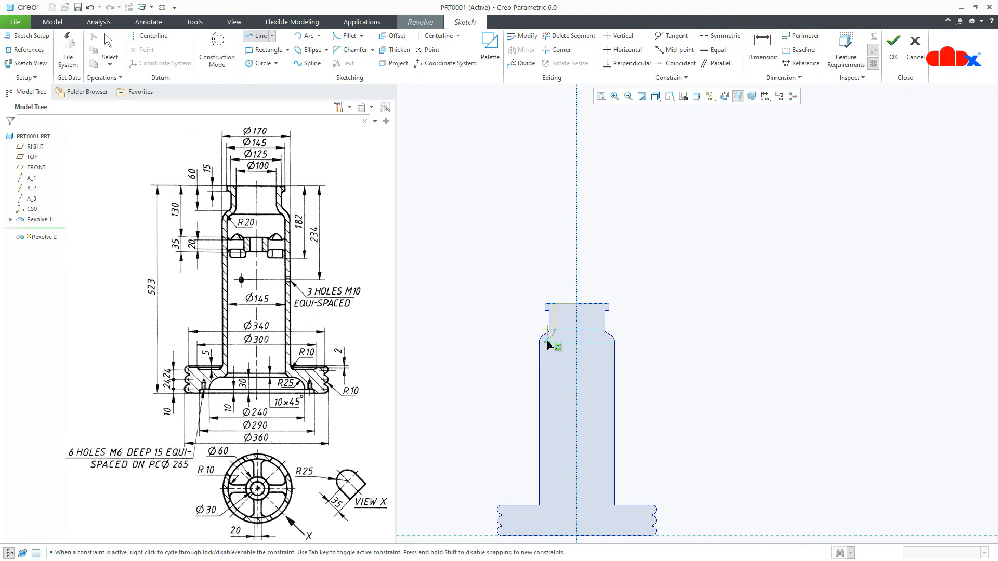
scroll(548, 515, "up", 5)
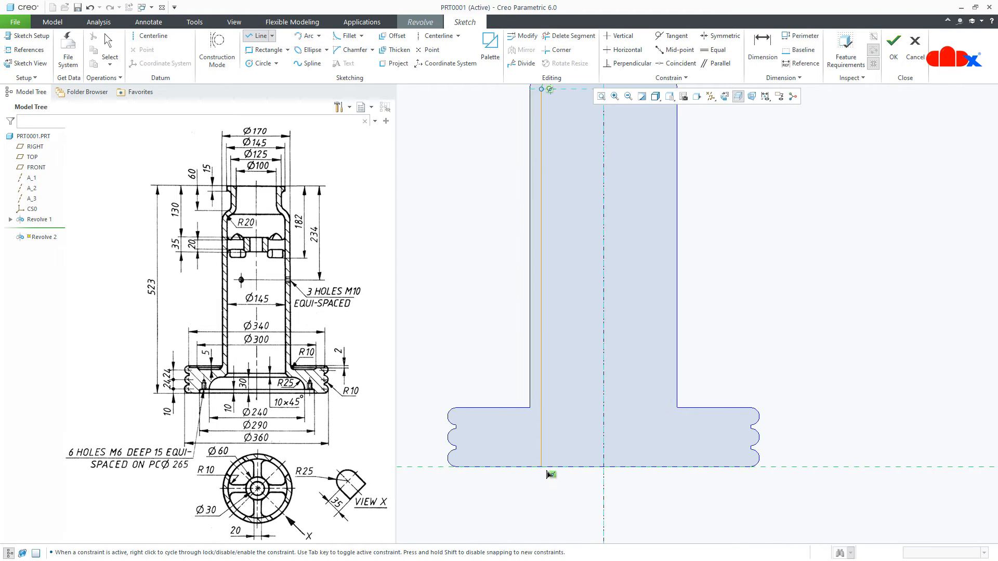
left_click(545, 468)
middle_click(545, 486)
middle_click(544, 489)
Sketch the base recess's stepped edge, about 15 high at about 283 diameter with a short horizontal line inward, and delete its equal-length constraint
scroll(479, 481, "up", 2)
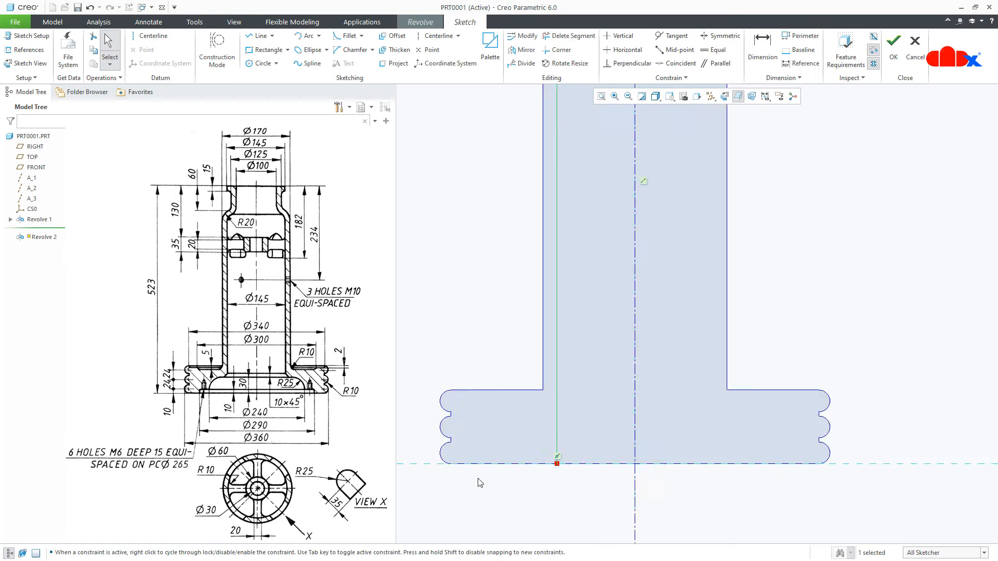
right_click(481, 482)
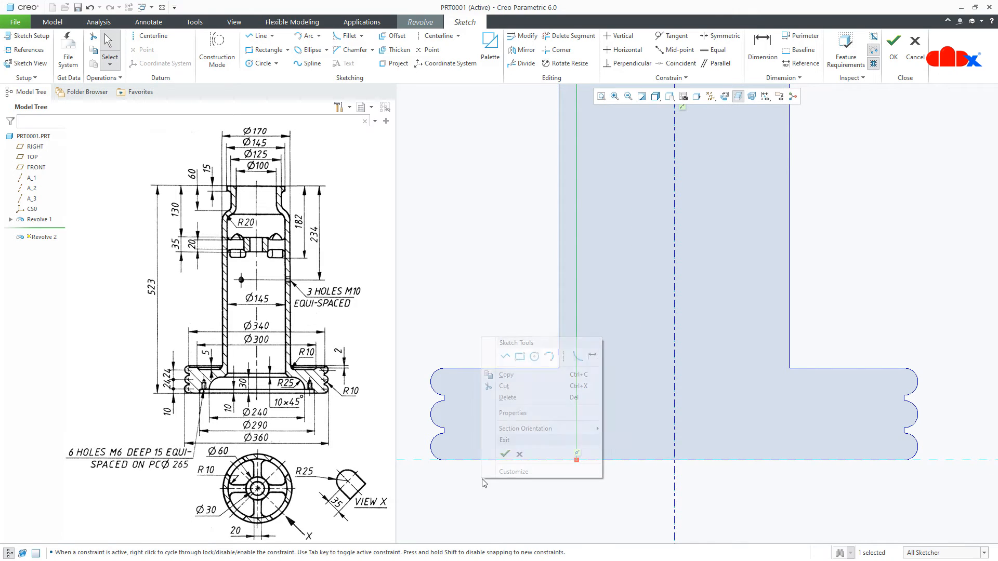
left_click(507, 357)
scroll(481, 462, "up", 3)
left_click(494, 437)
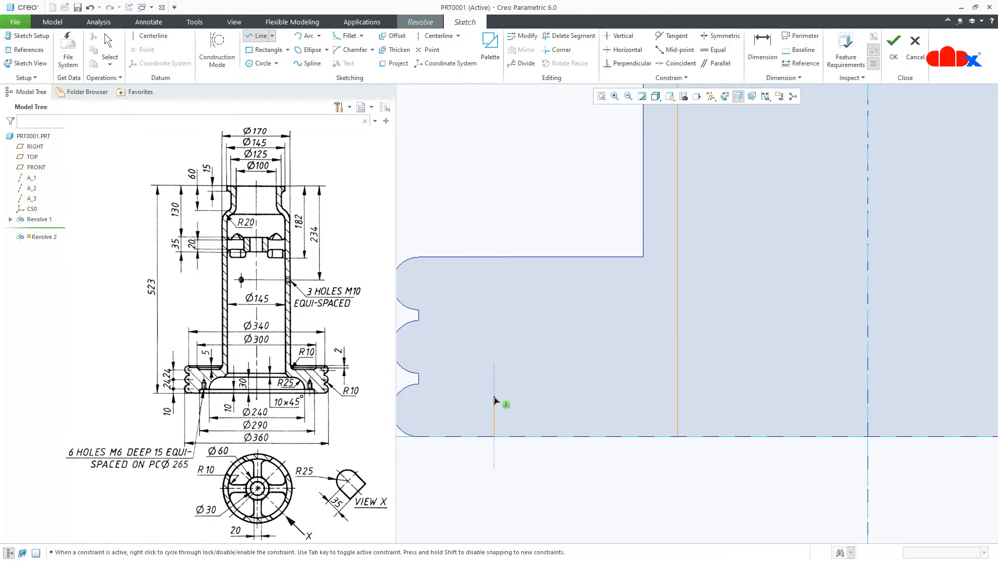
left_click(493, 396)
left_click(534, 396)
middle_click(548, 408)
middle_click(548, 408)
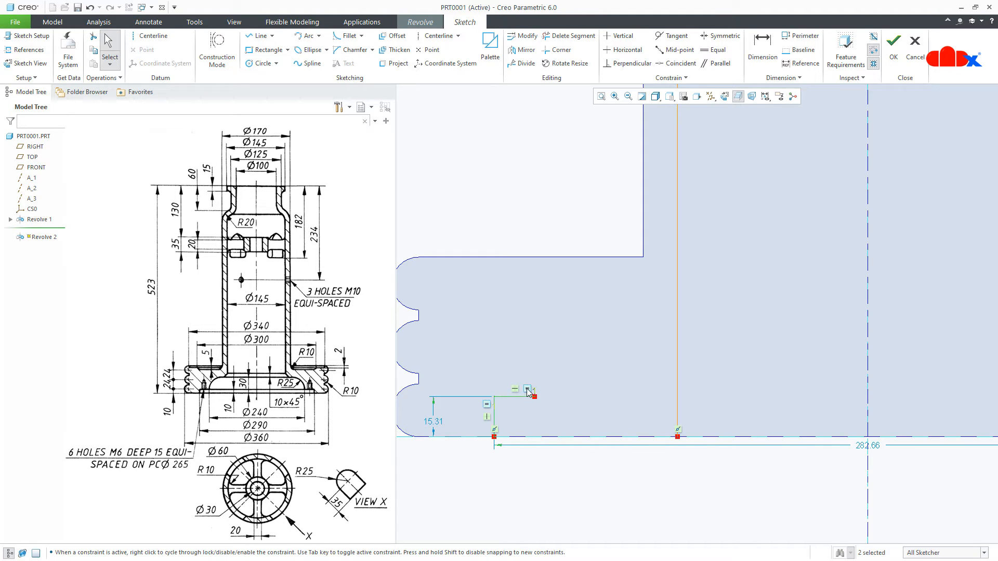
left_click(528, 391)
key("Delete")
Sketch an arc curving up and inward from the recess step's inner end, finishing at about 218 diameter
right_click(527, 393)
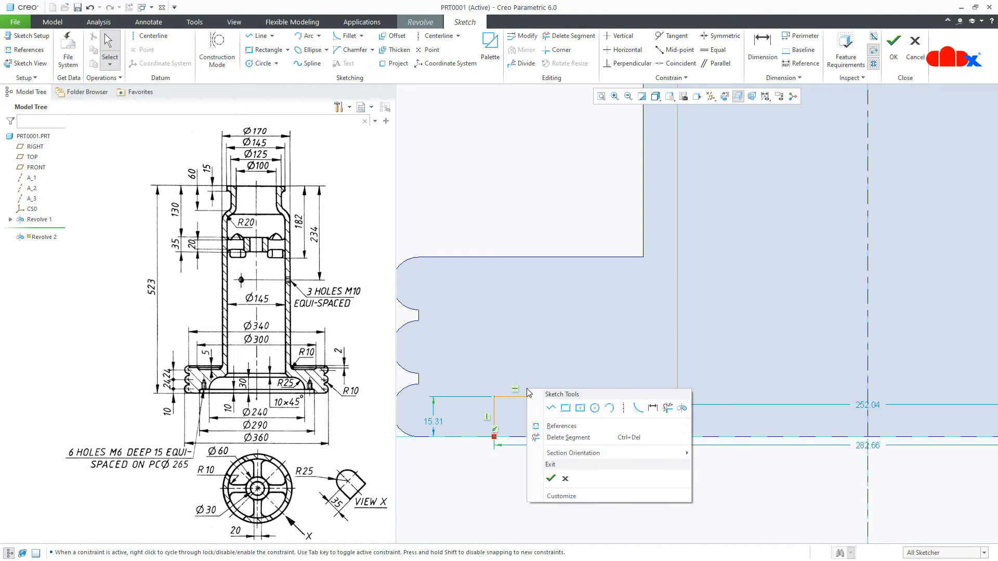
left_click(609, 411)
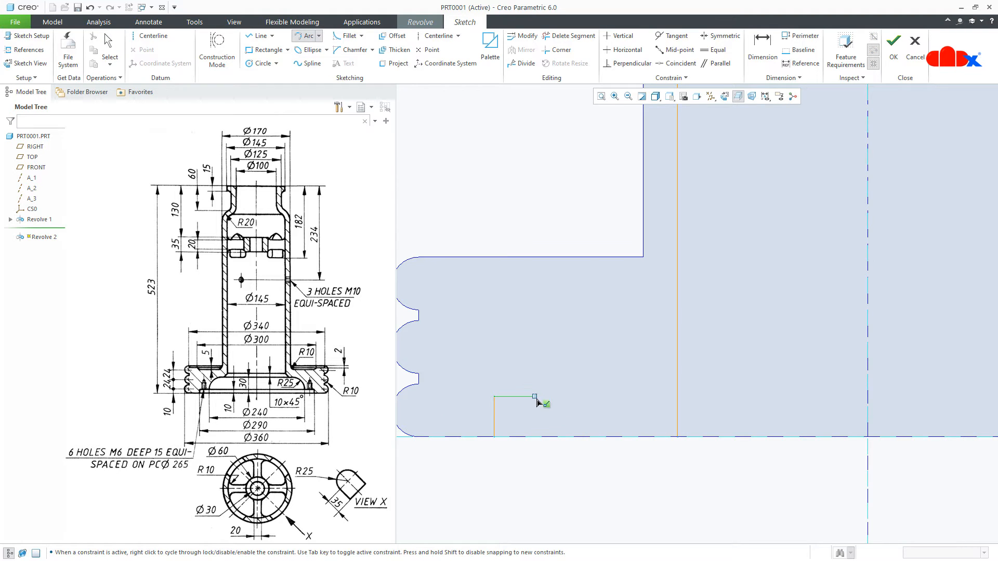
left_click(535, 396)
left_click(579, 359)
left_click(558, 367)
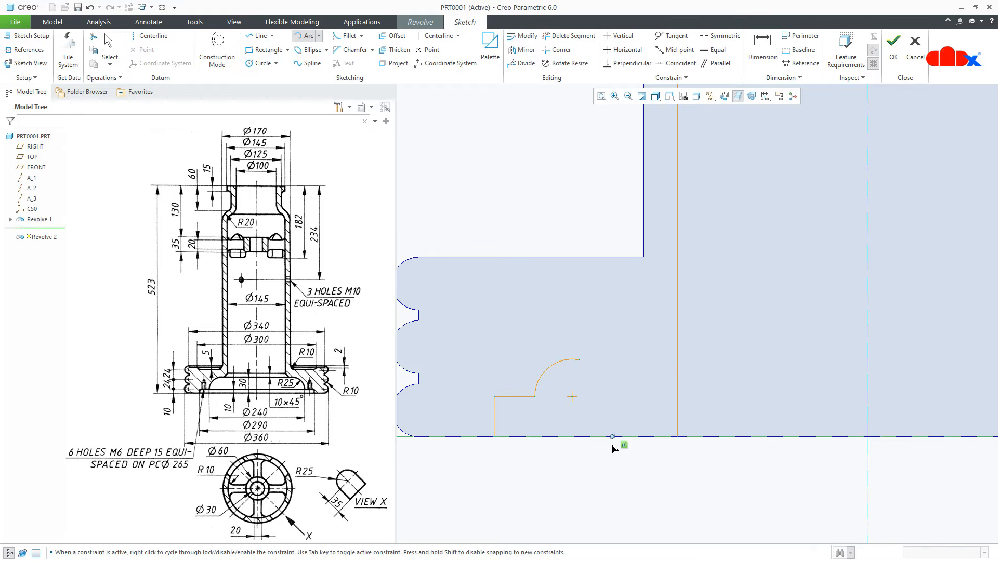
middle_click(614, 450)
Sketch a horizontal line from the recess arc's upper end to the vertical inner wall line
right_click(612, 446)
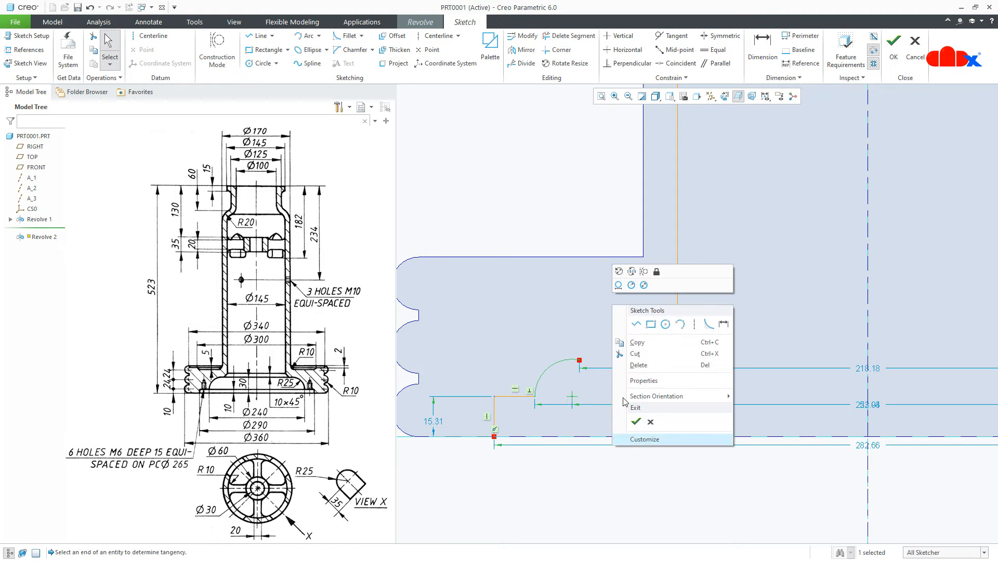
left_click(635, 326)
left_click(579, 359)
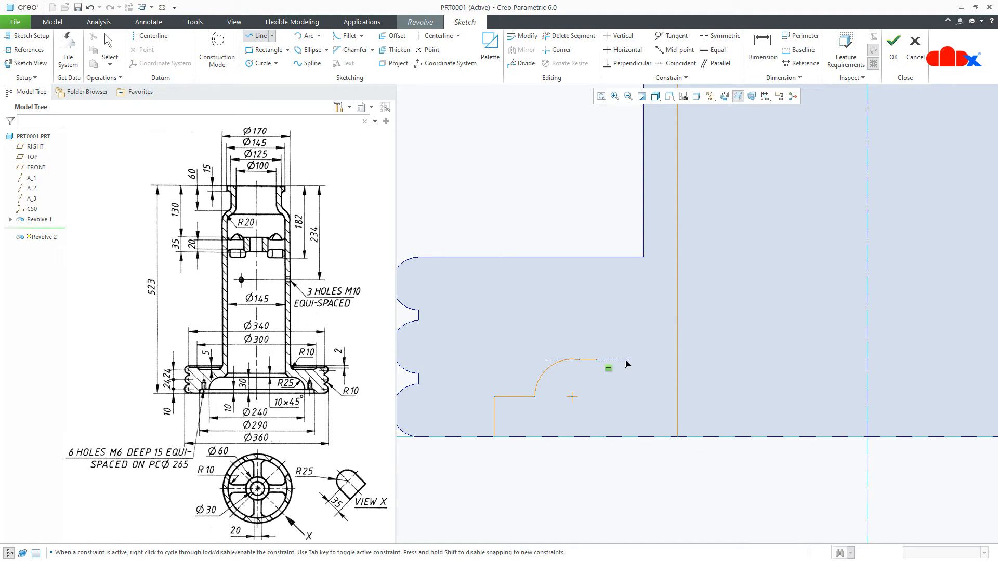
left_click(677, 359)
middle_click(655, 387)
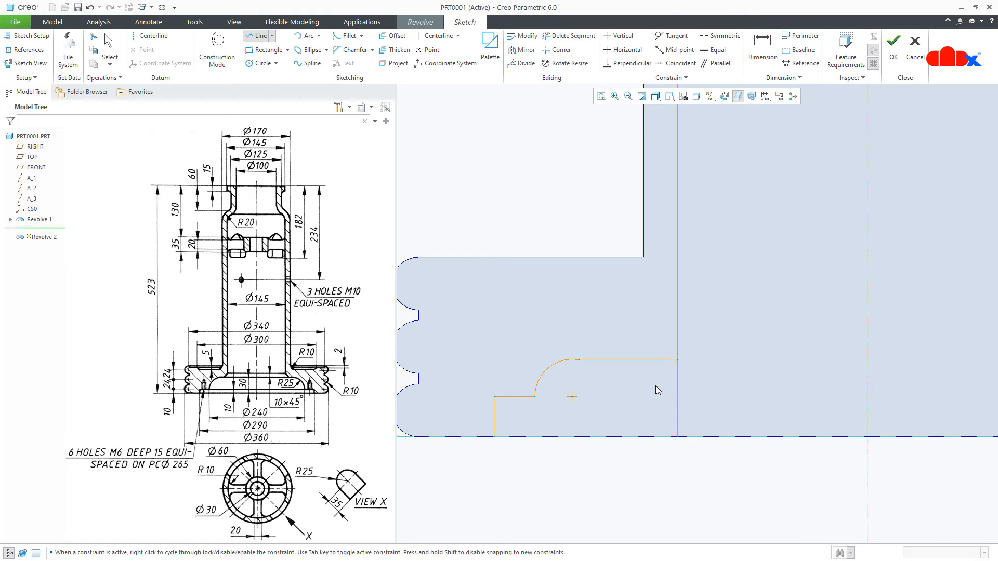
middle_click(656, 387)
Make the recess arc tangent to the horizontal line and trim the inner wall line below their junction
left_click(671, 35)
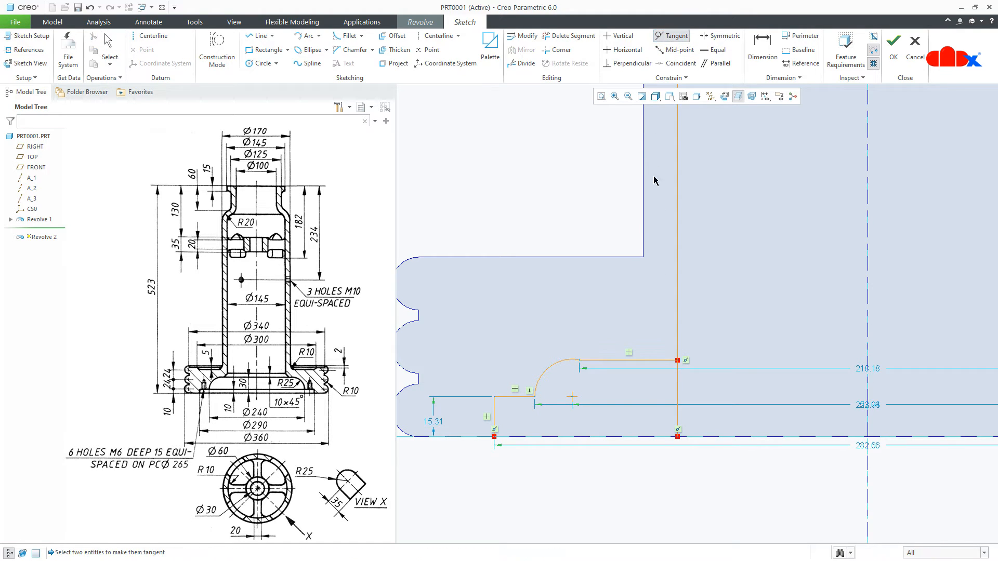
left_click(604, 361)
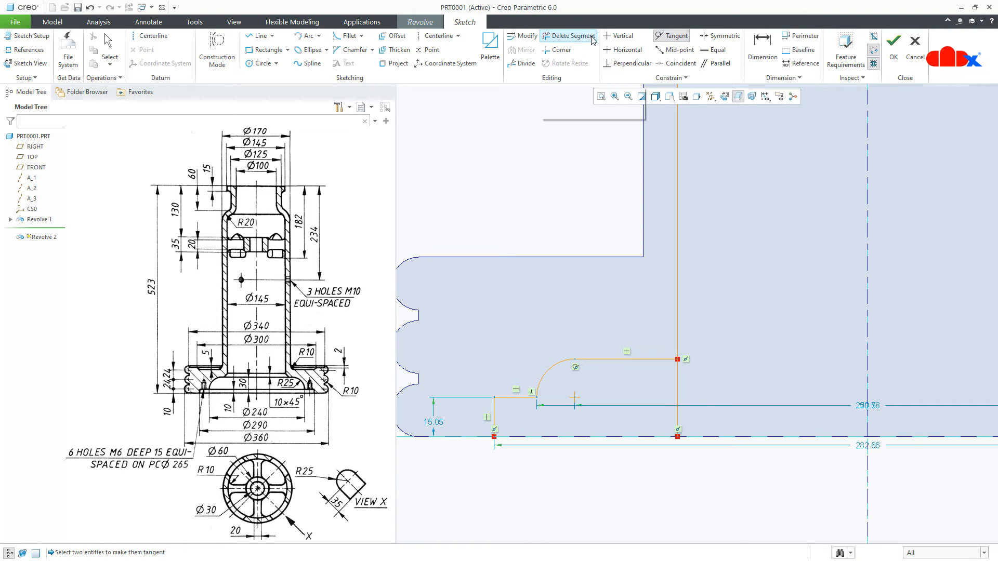
left_click(569, 35)
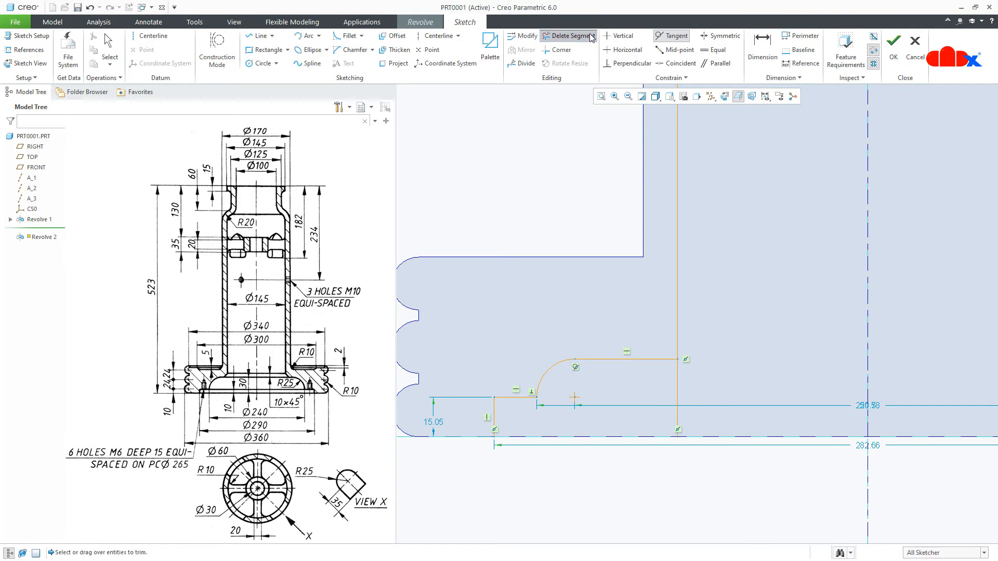
left_click(677, 391)
middle_click(665, 506)
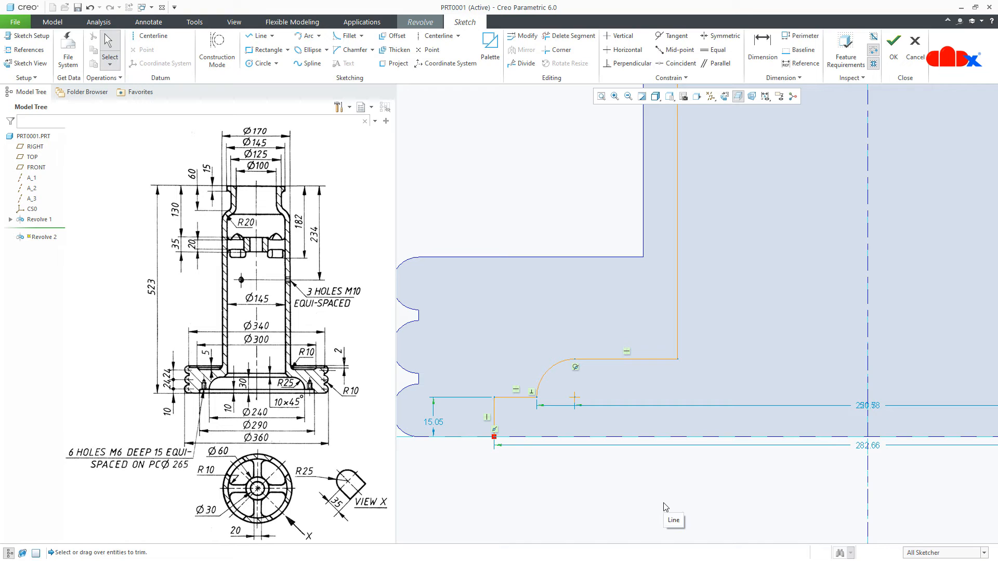
Set the height of the base recess's outer step to 10
double_click(441, 423)
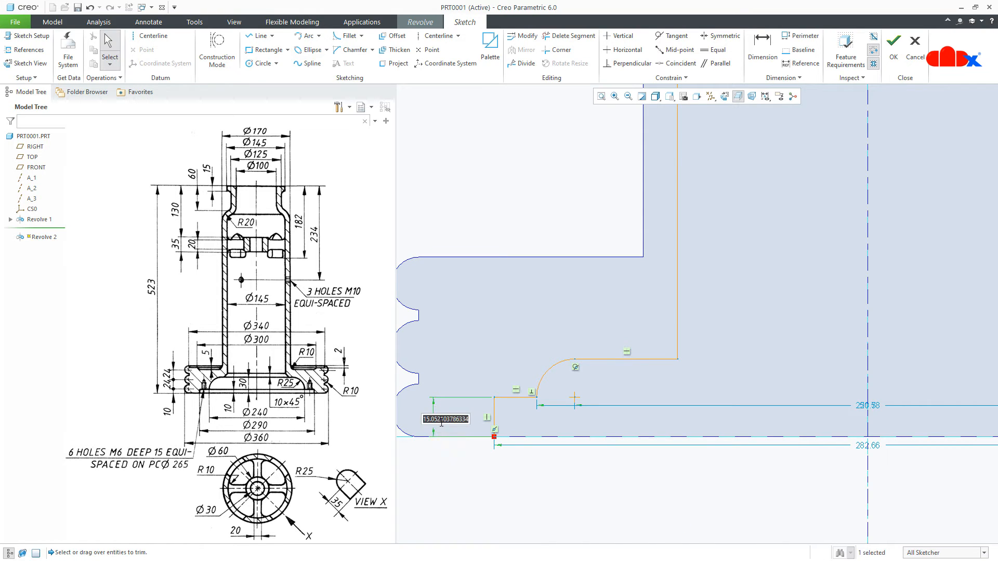
type("10")
key("Return")
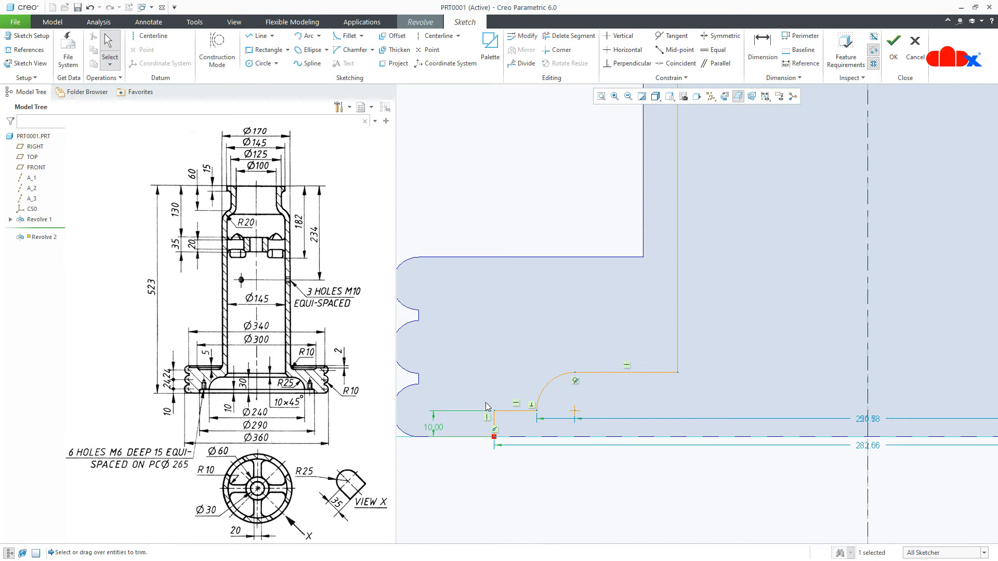
Set the base recess's outer diameter to 290 and the diameter at the arc's start to 240
scroll(485, 402, "down", 2)
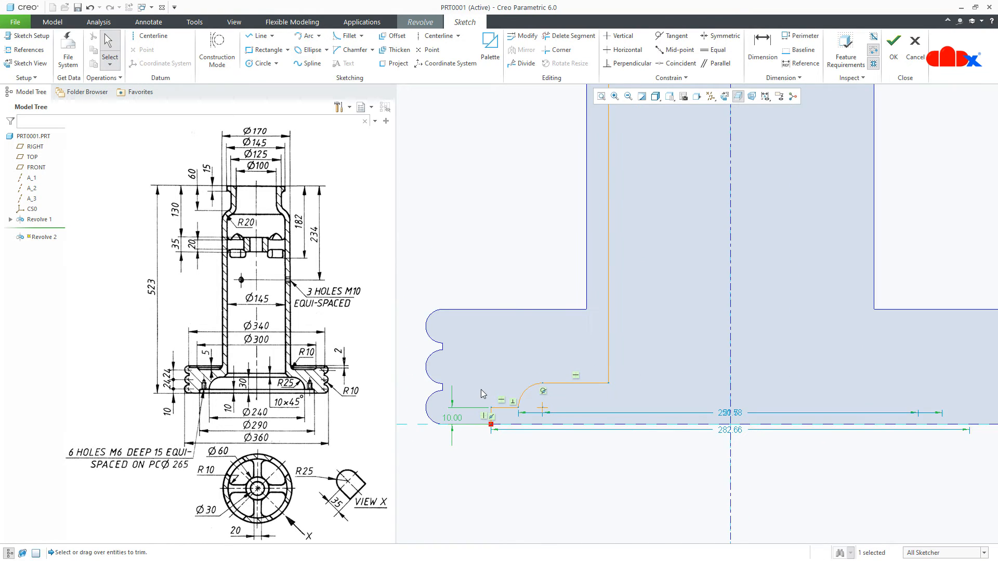
double_click(726, 433)
type("290")
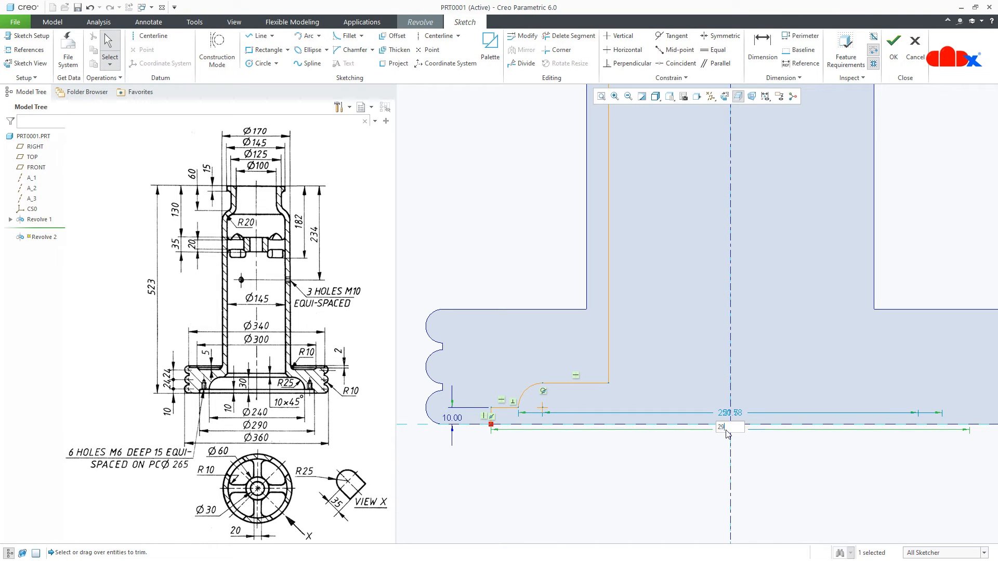
key("Return")
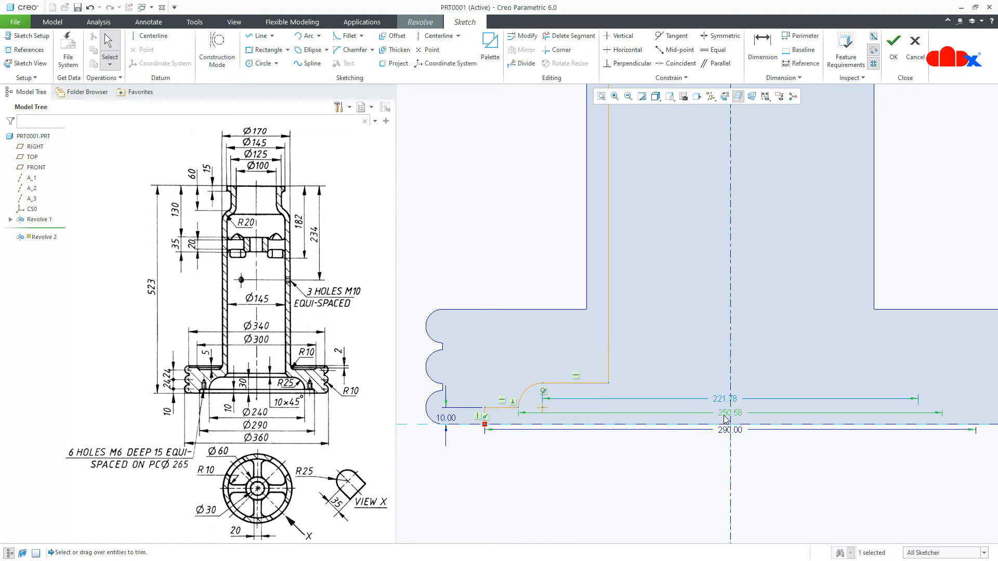
double_click(726, 419)
type("240")
key("Return")
Dimension the inner wall line across the centerline as a diameter of 145
scroll(743, 401, "down", 2)
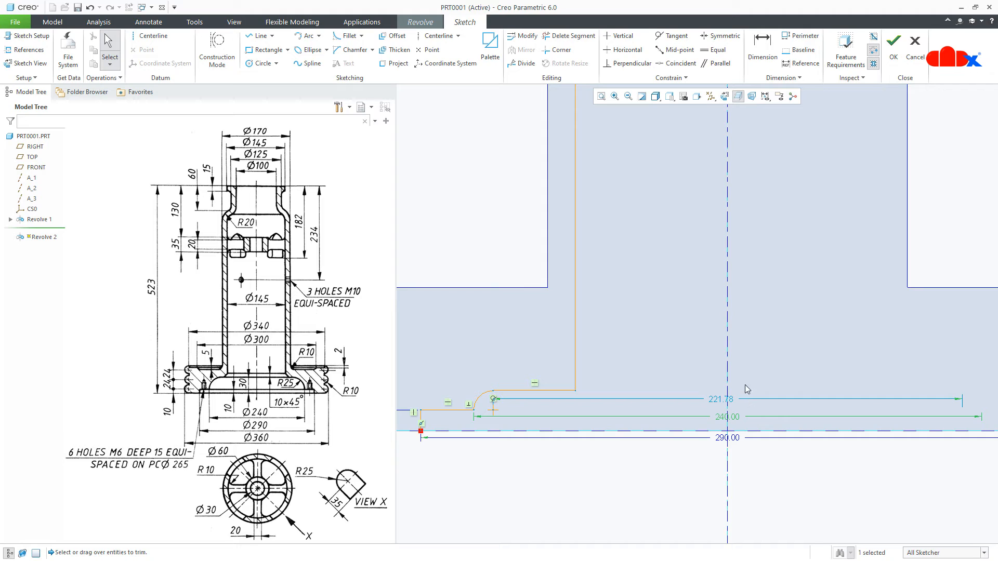
right_click(751, 365)
left_click(861, 383)
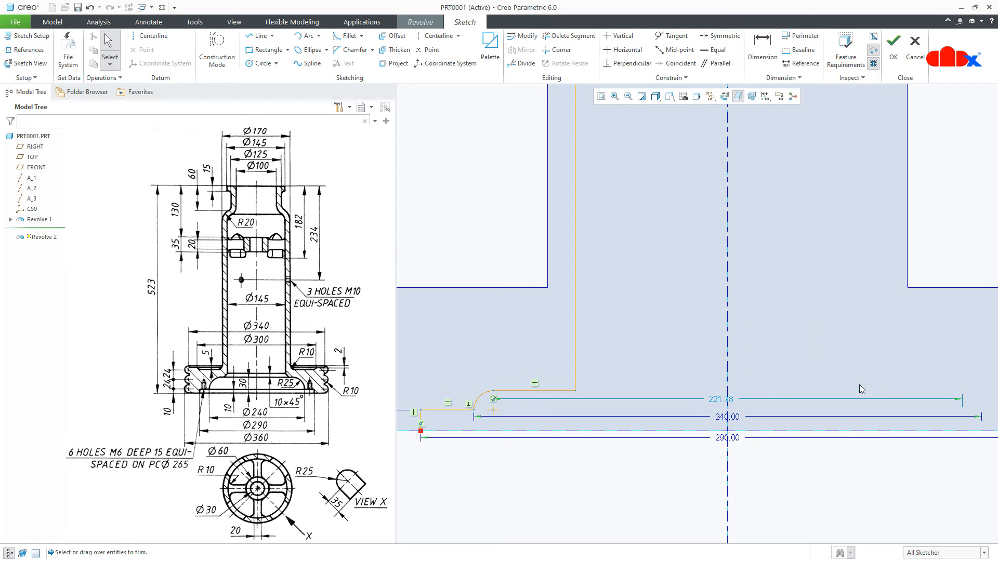
left_click(576, 347)
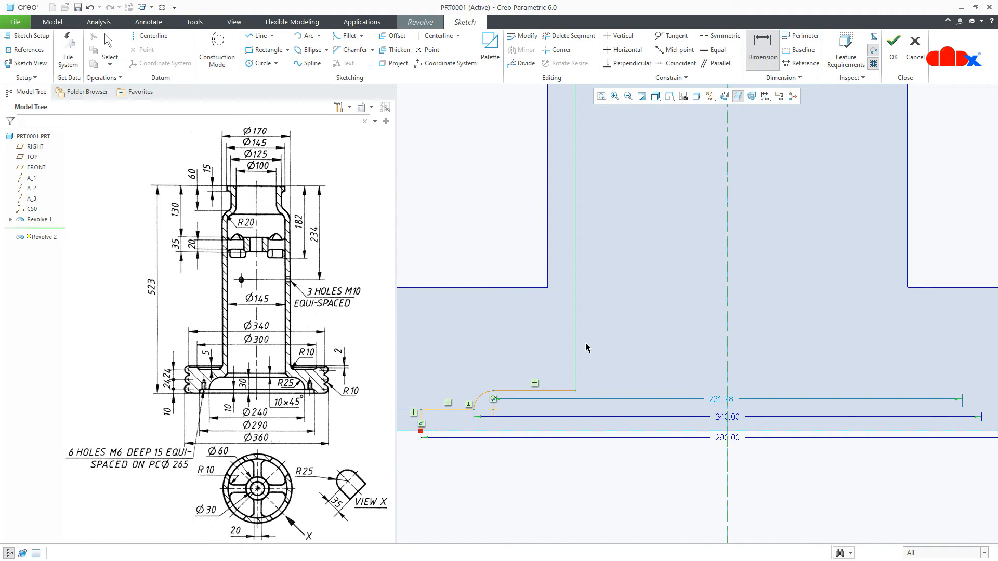
middle_click(653, 313)
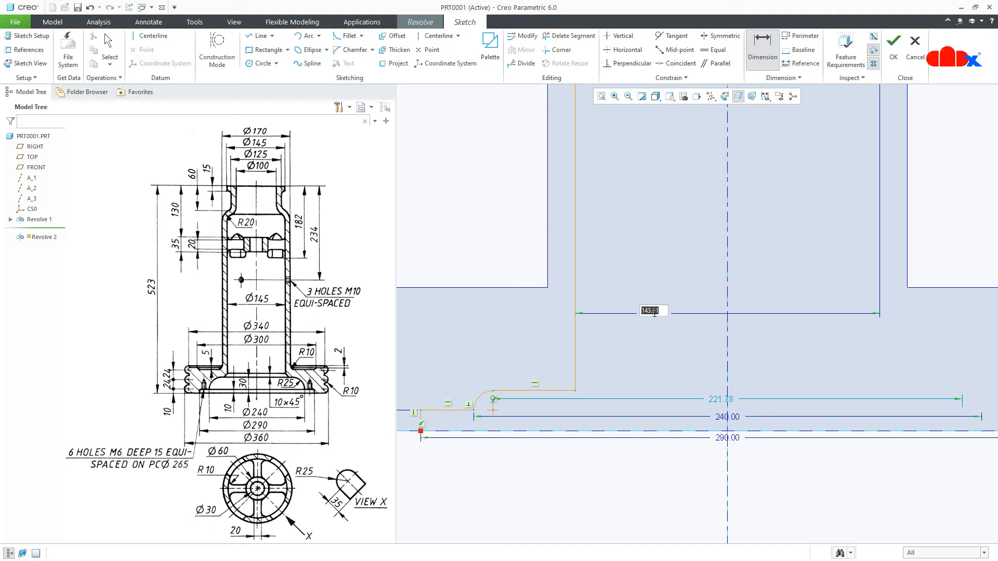
type("1")
Dimension the upper arc of the inner S-curve with a radius of 20
scroll(650, 412, "down", 5)
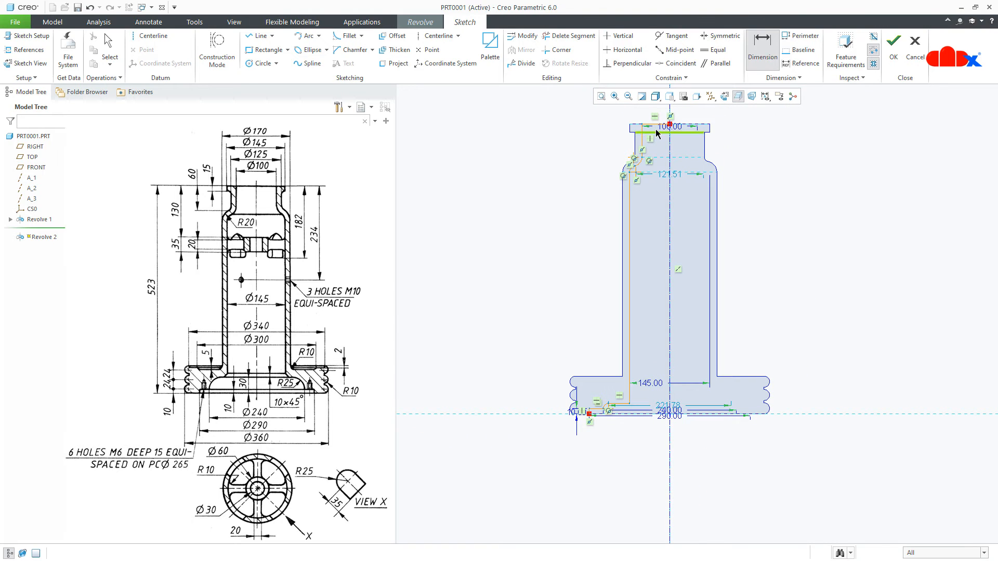
scroll(656, 133, "up", 5)
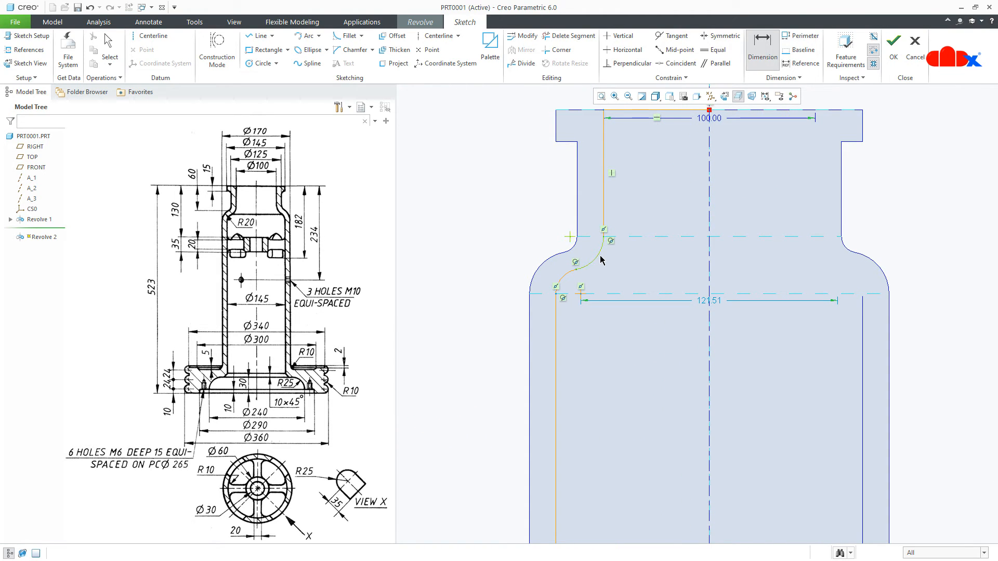
middle_click(618, 269)
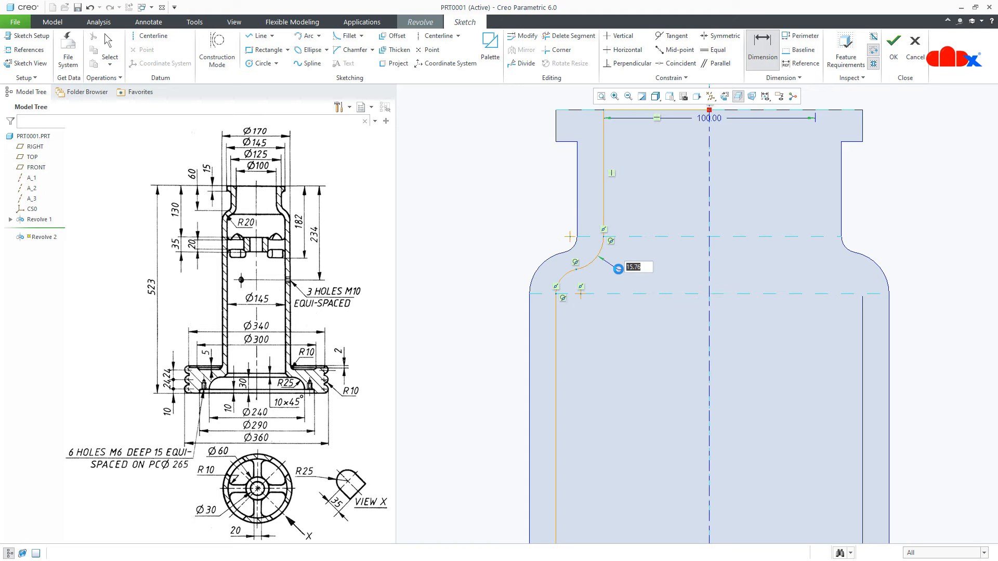
type("20")
key("Return")
Dimension the base recess arc with a radius of 25
scroll(620, 274, "down", 5)
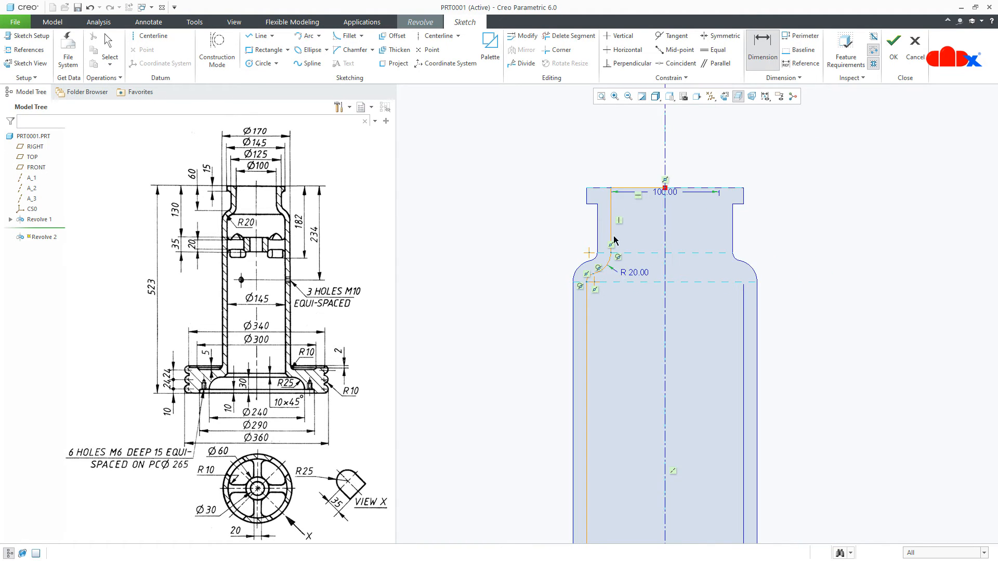
scroll(639, 509, "up", 5)
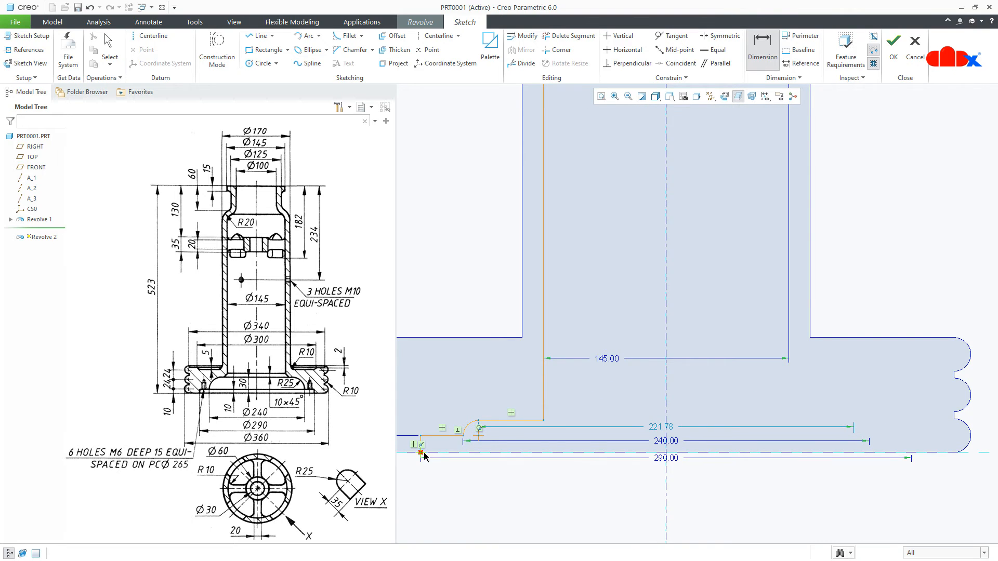
scroll(441, 448, "up", 4)
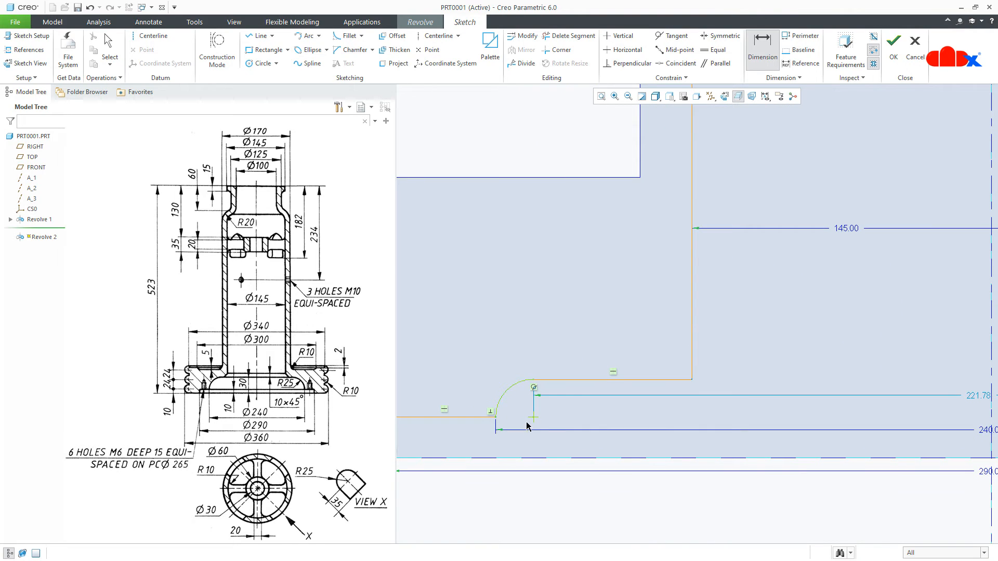
middle_click(575, 474)
type("25")
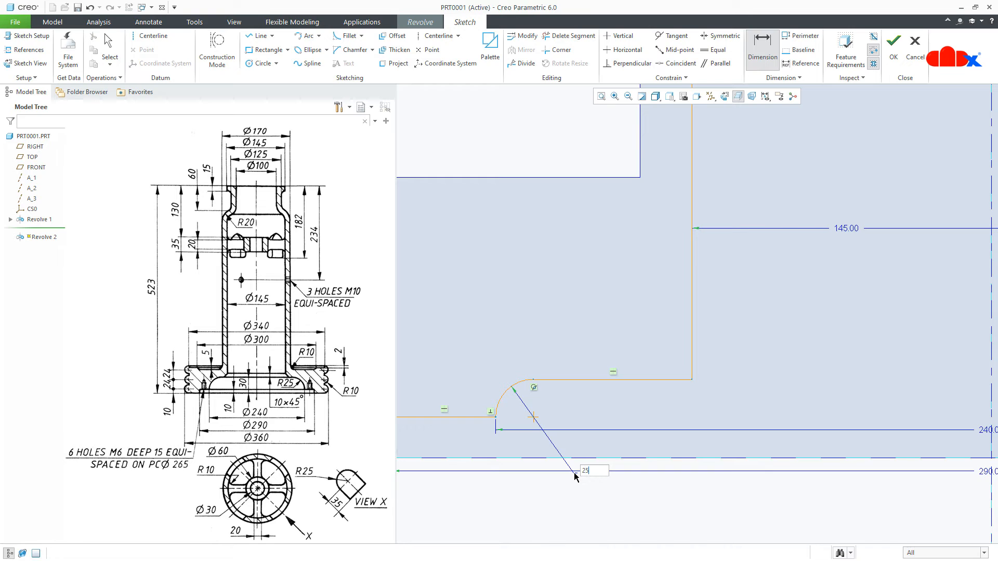
key("Return")
Close the cavity profile with a line down the axis from the top edge and along the base to the recess's outer corner
scroll(539, 400, "down", 6)
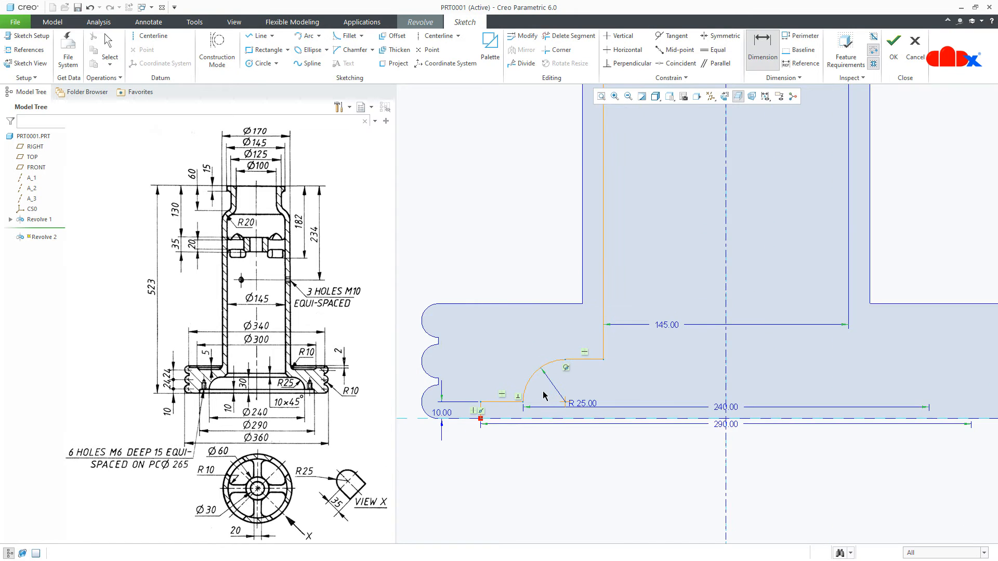
right_click(572, 433)
left_click(599, 450)
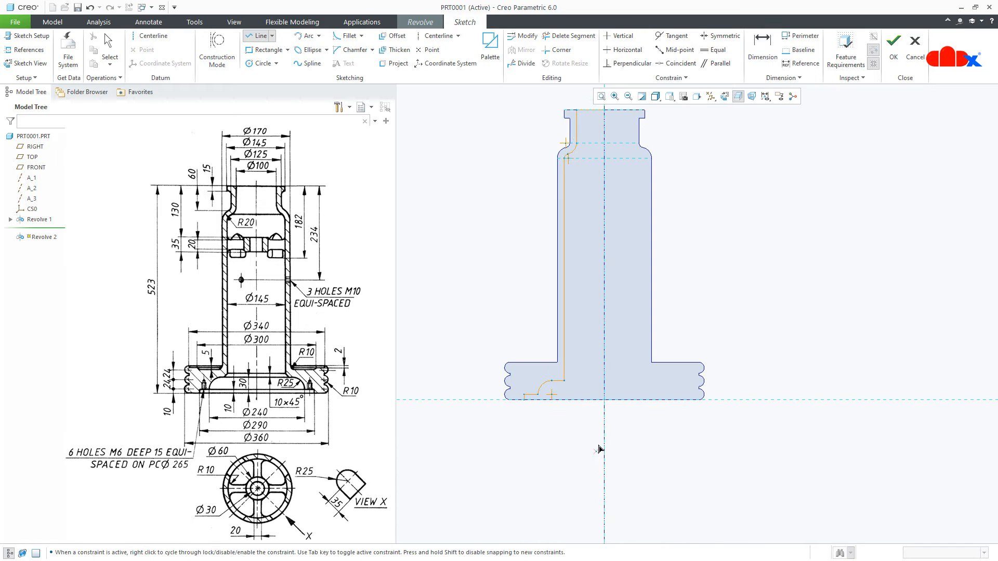
scroll(610, 416, "down", 1)
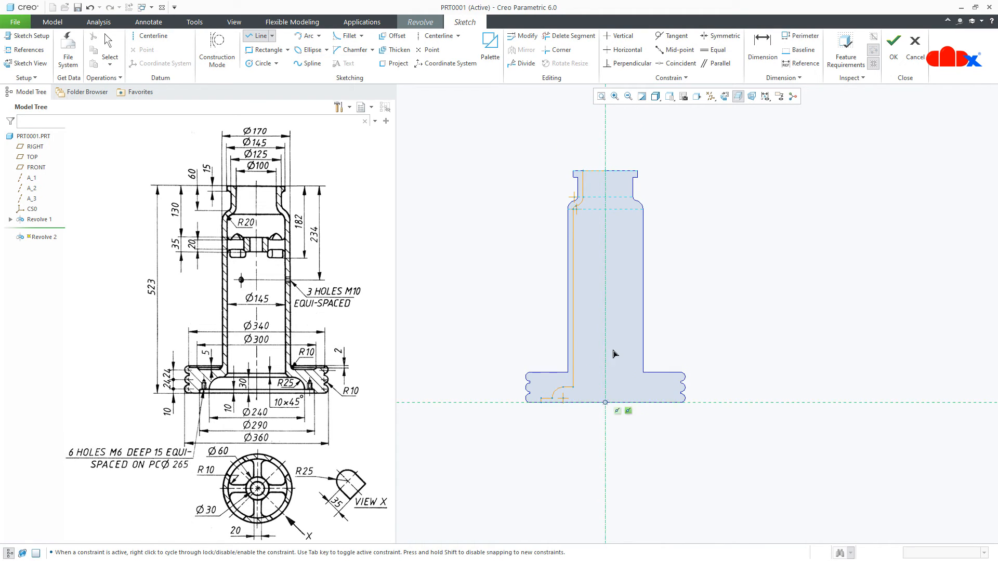
left_click(604, 188)
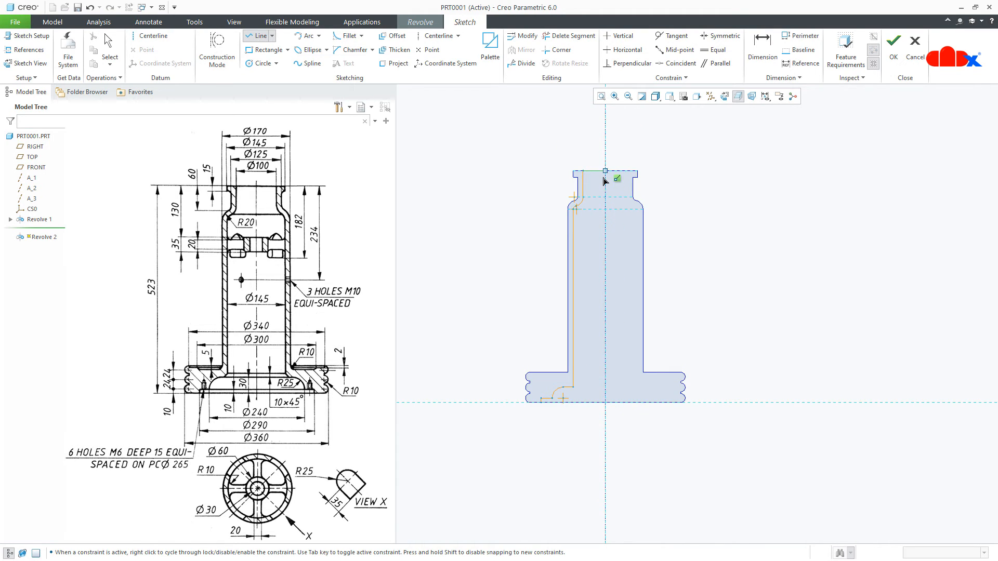
scroll(605, 420, "up", 5)
left_click(605, 402)
left_click(540, 400)
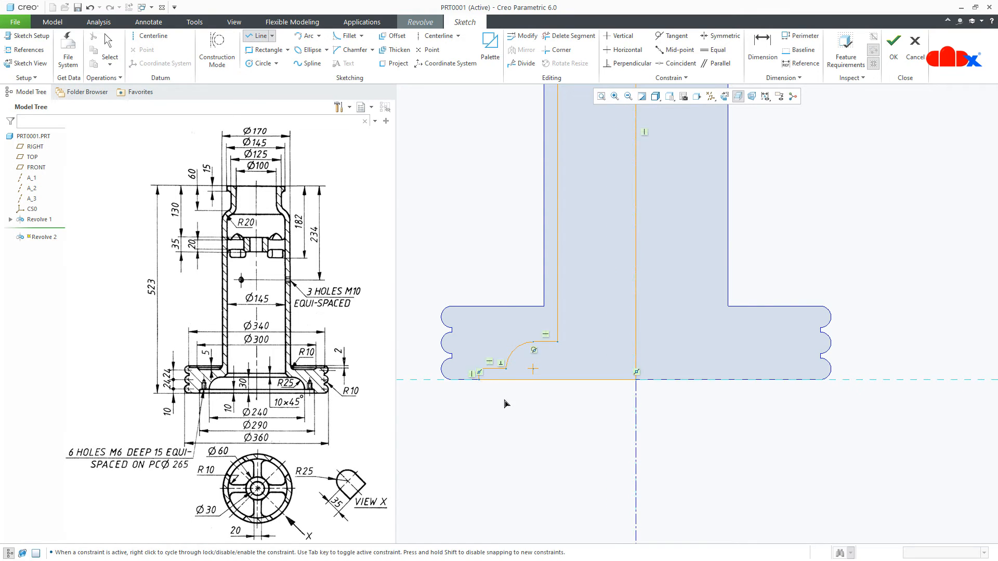
middle_click(527, 416)
Fit the whole cavity profile in view and finish the sketch
scroll(540, 450, "down", 4)
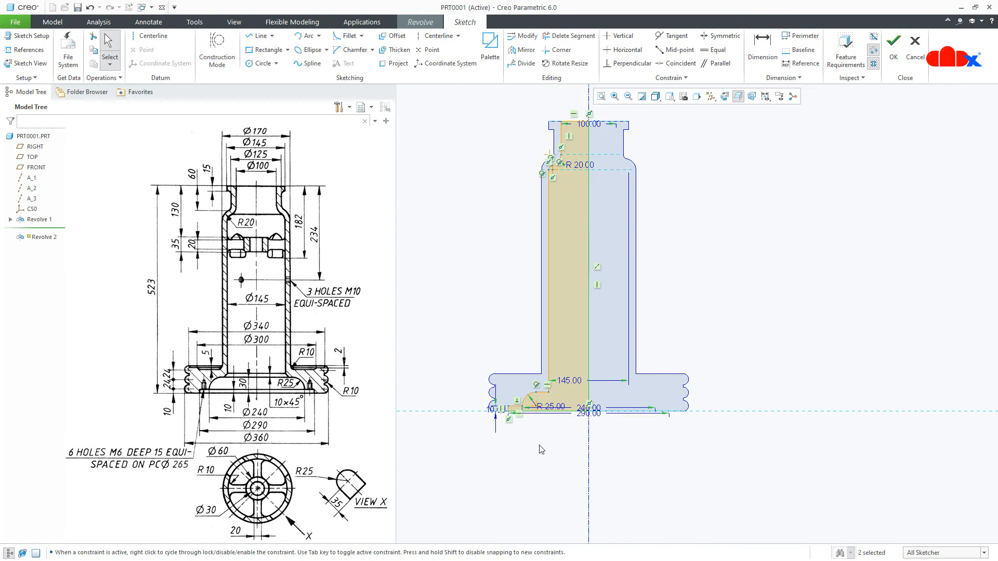
left_click(601, 97)
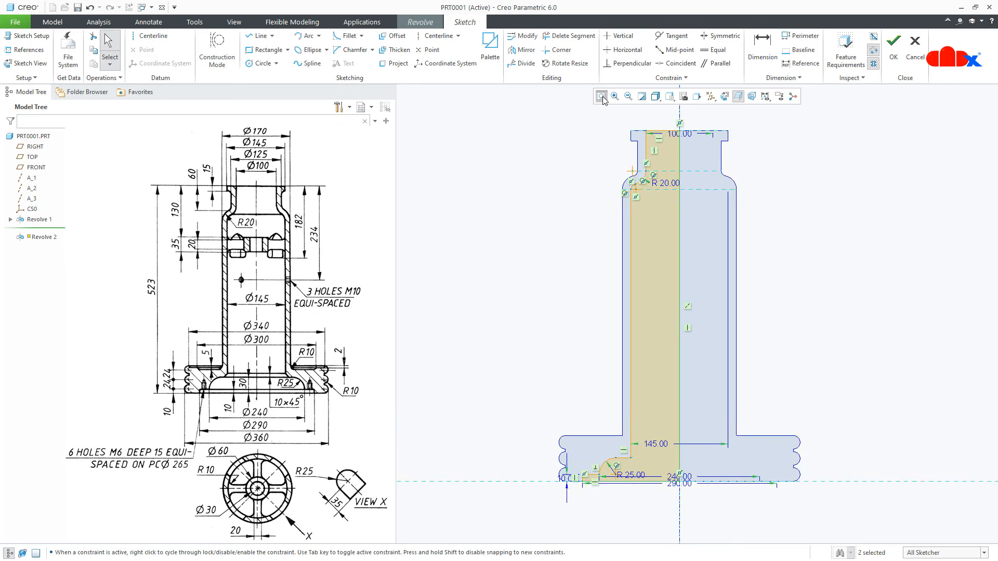
left_click(889, 53)
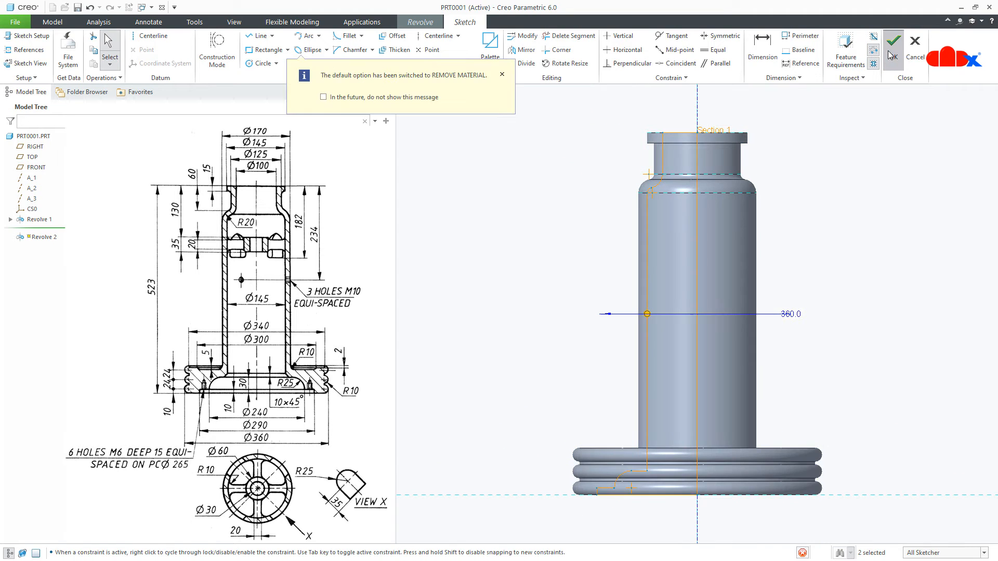
Compare the revolve preview with and without material removal, keep Remove Material on, and complete the 360° cavity cut
middle_click_drag(760, 209, 740, 266)
scroll(744, 370, "up", 4)
scroll(726, 224, "down", 3)
scroll(733, 338, "down", 2)
scroll(733, 260, "down", 2)
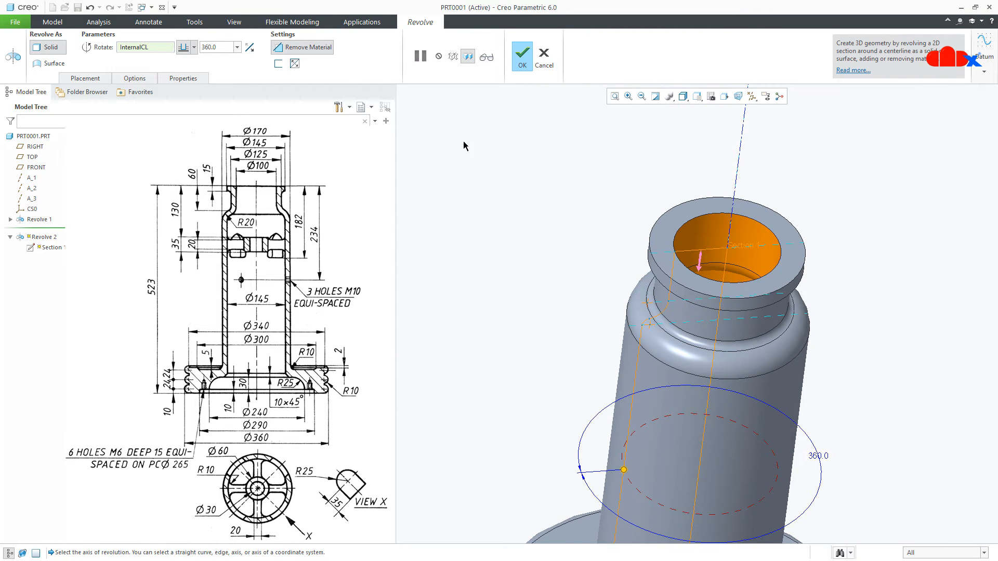
left_click(296, 51)
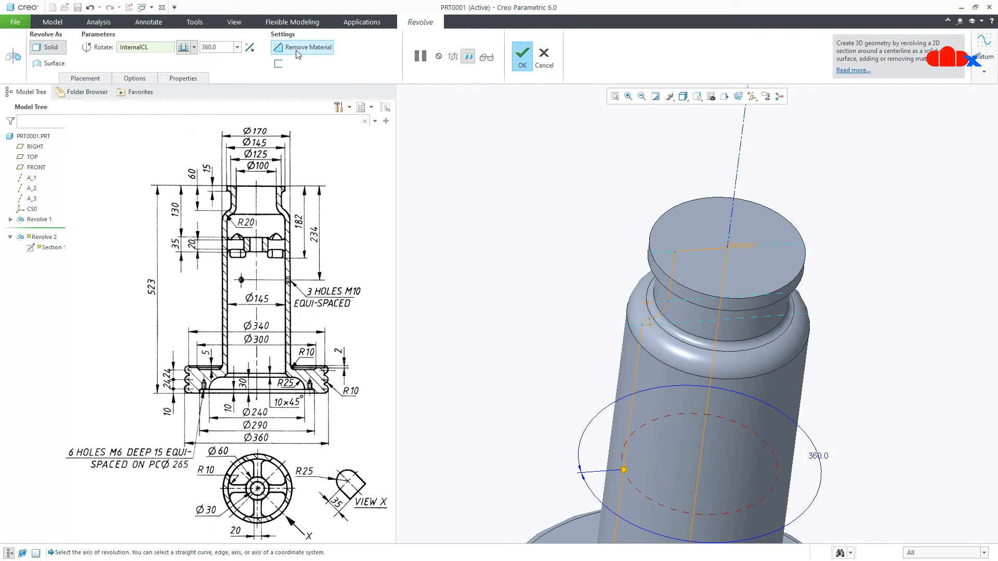
left_click(299, 49)
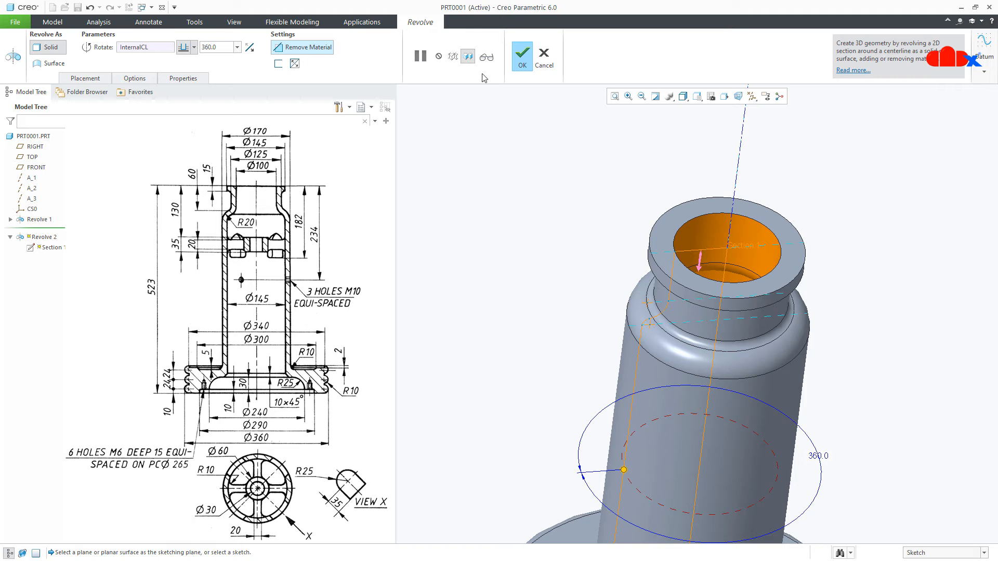
left_click(528, 68)
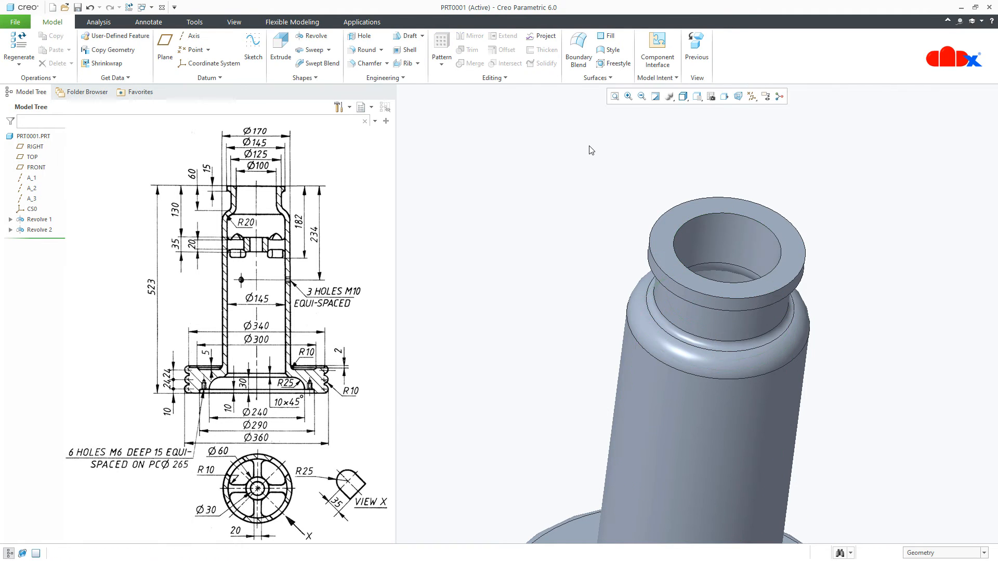
Create a planar cross-section named A through the FRONT plane to expose the inside of the column
key("ctrl+d")
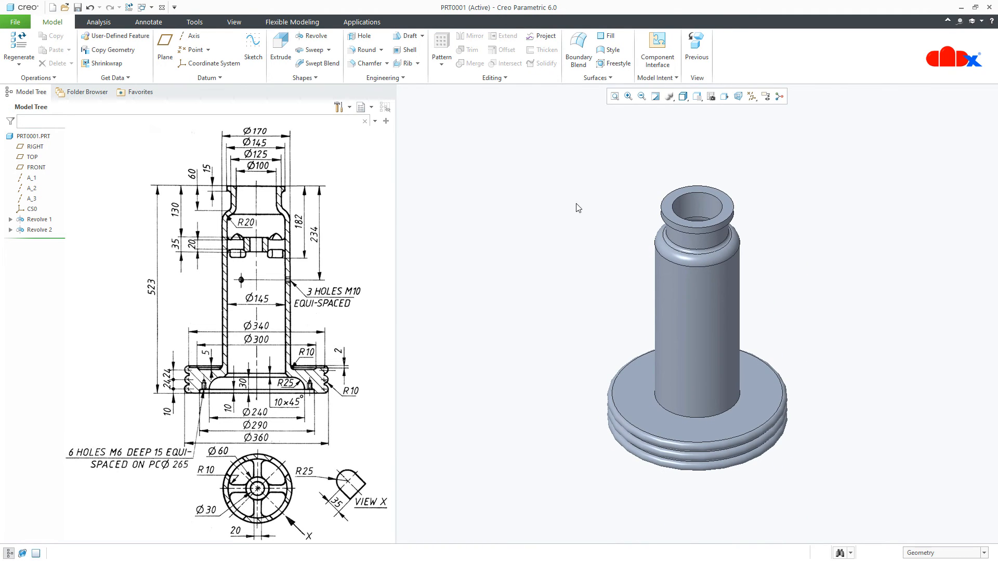
left_click(235, 23)
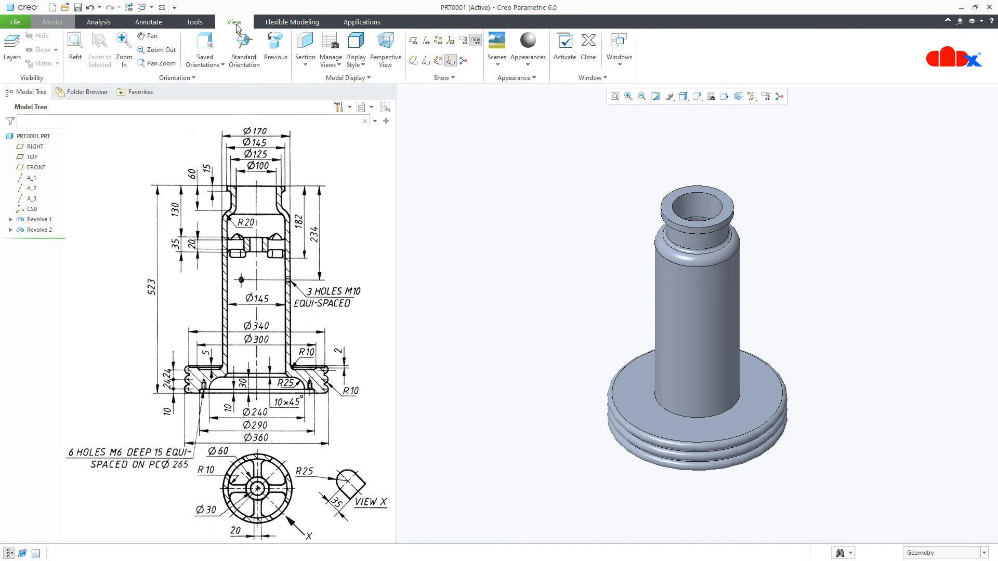
left_click(304, 45)
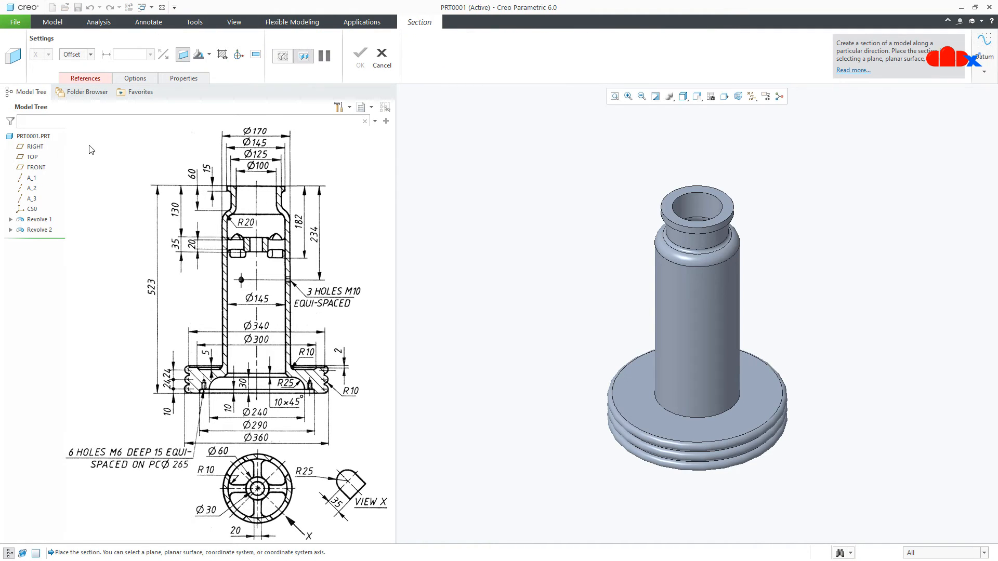
left_click(35, 167)
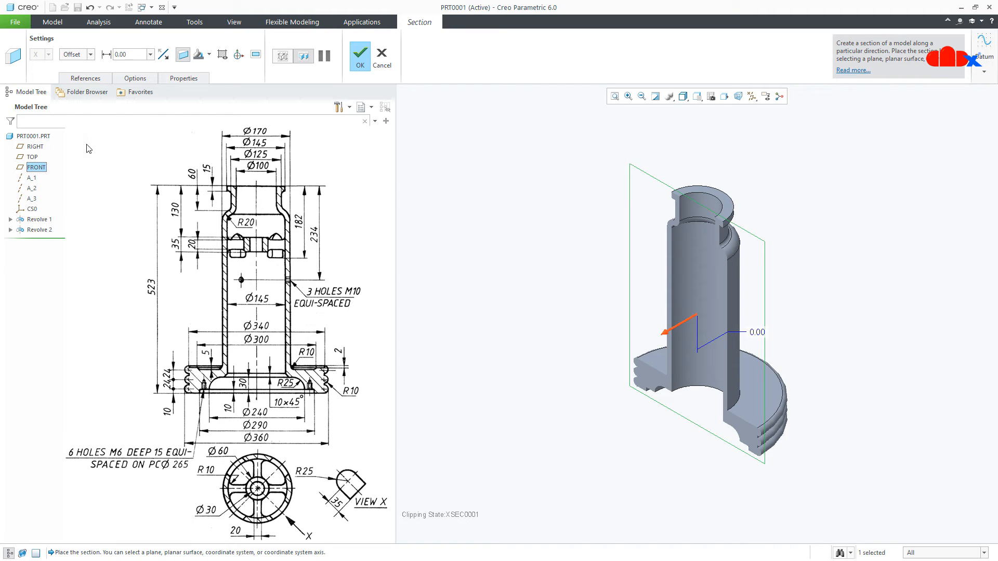
left_click(188, 78)
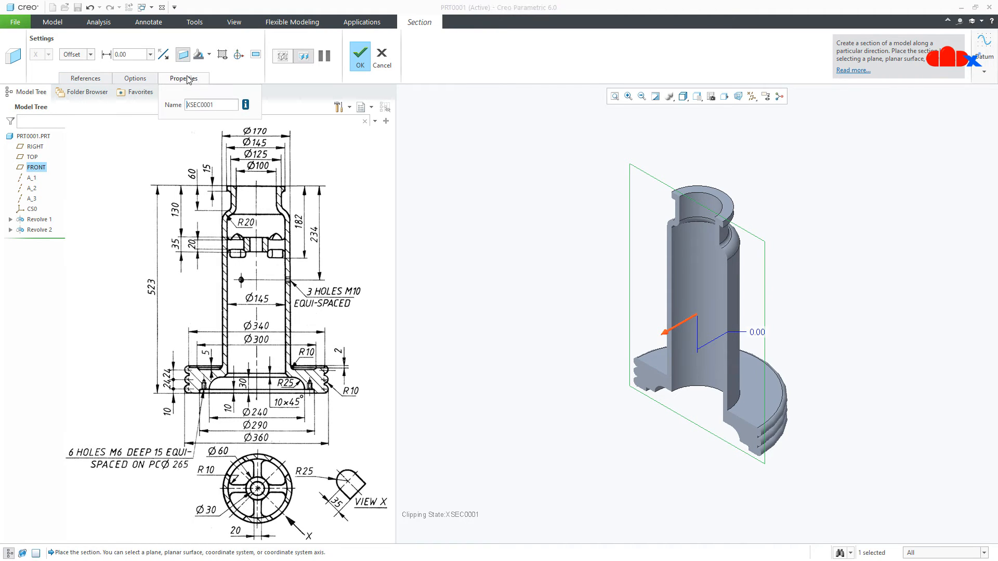
left_click_drag(214, 105, 191, 104)
type("a")
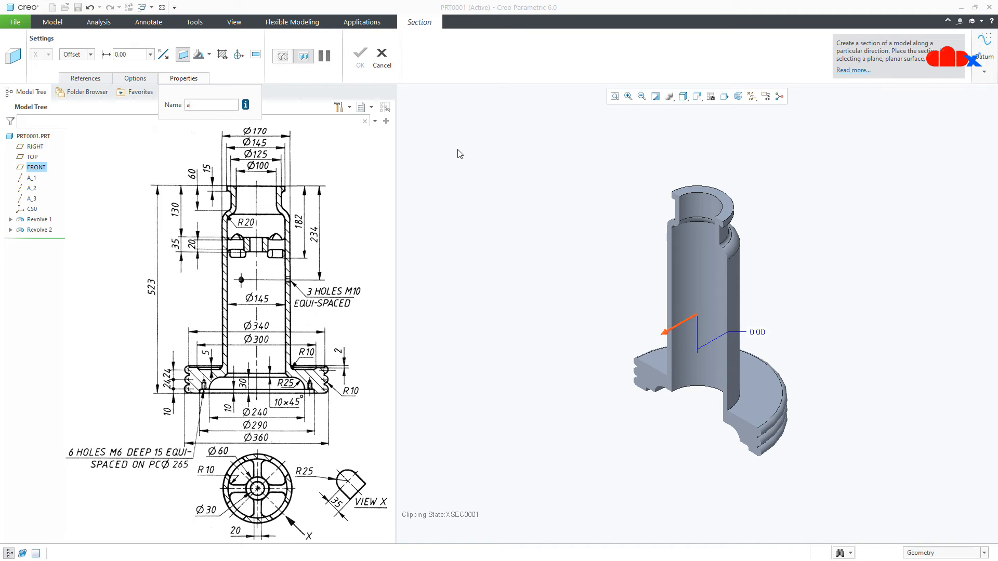
left_click(360, 58)
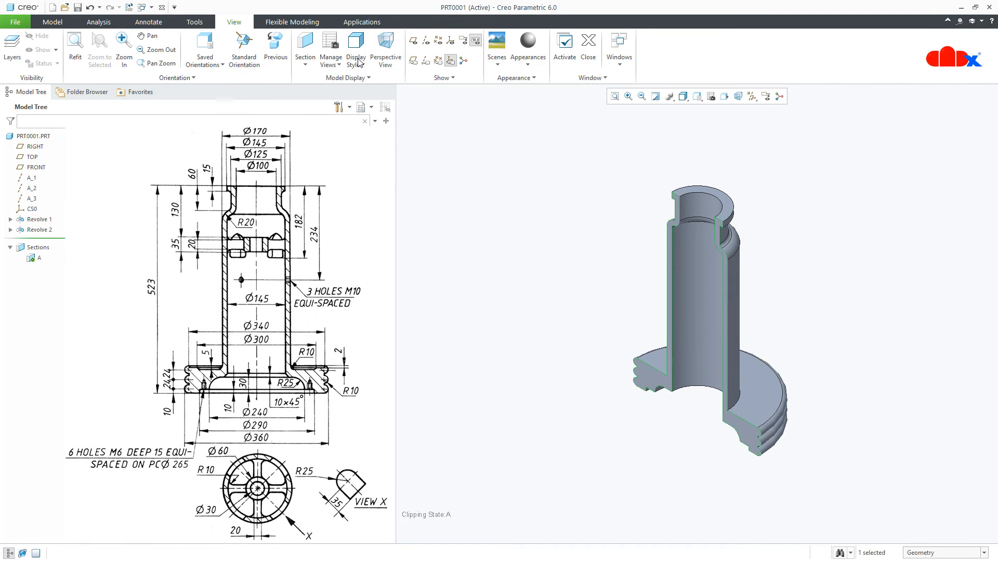
left_click(512, 231)
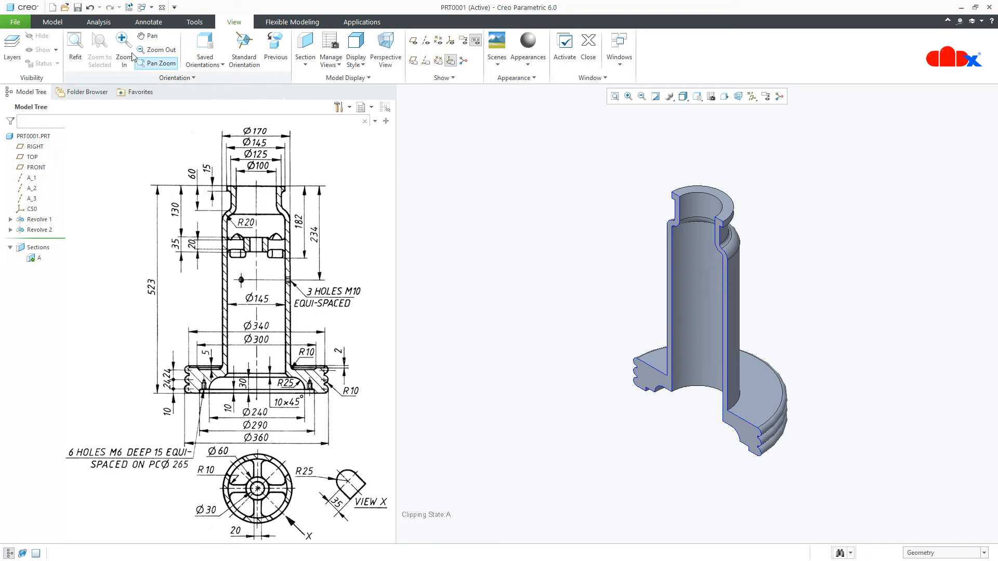
Check section A face-on against the drawing and deactivate it to show the whole column in standard orientation
left_click(52, 22)
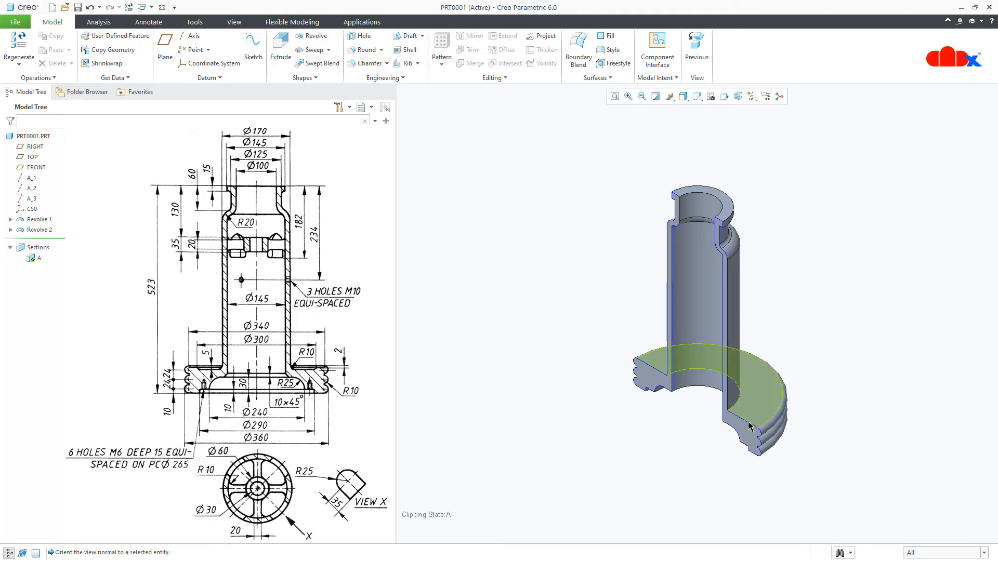
middle_click_drag(748, 405, 793, 410)
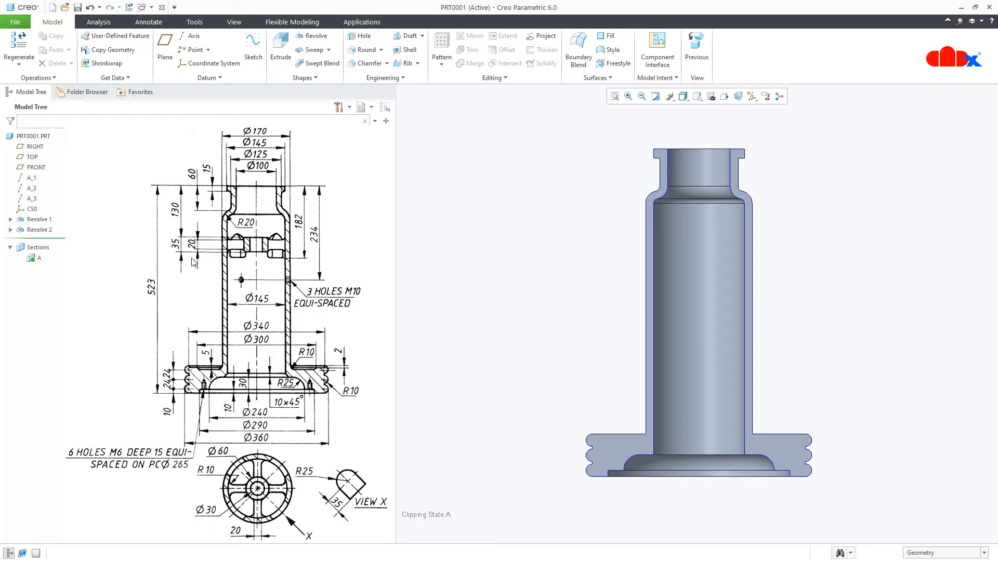
left_click(32, 261)
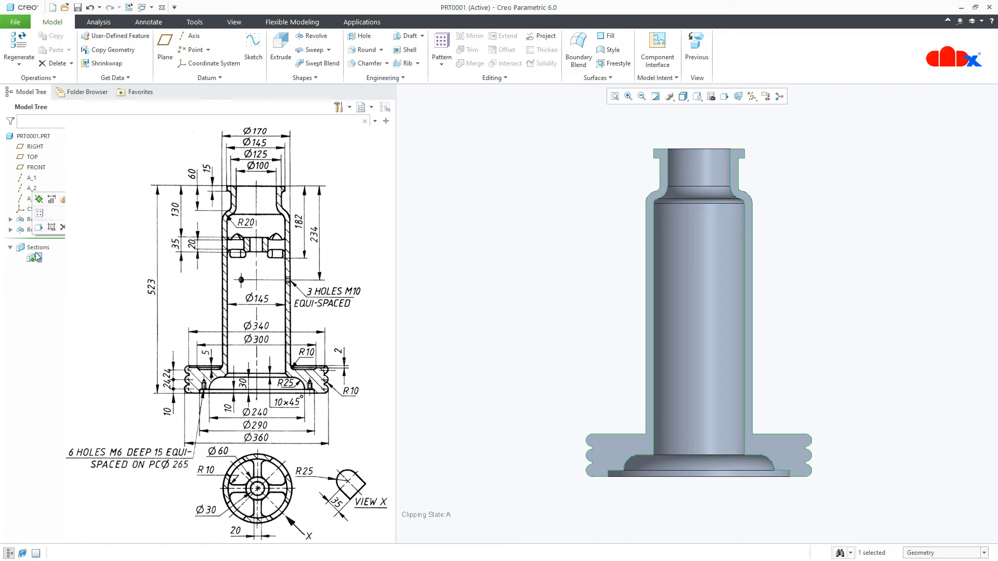
left_click(39, 201)
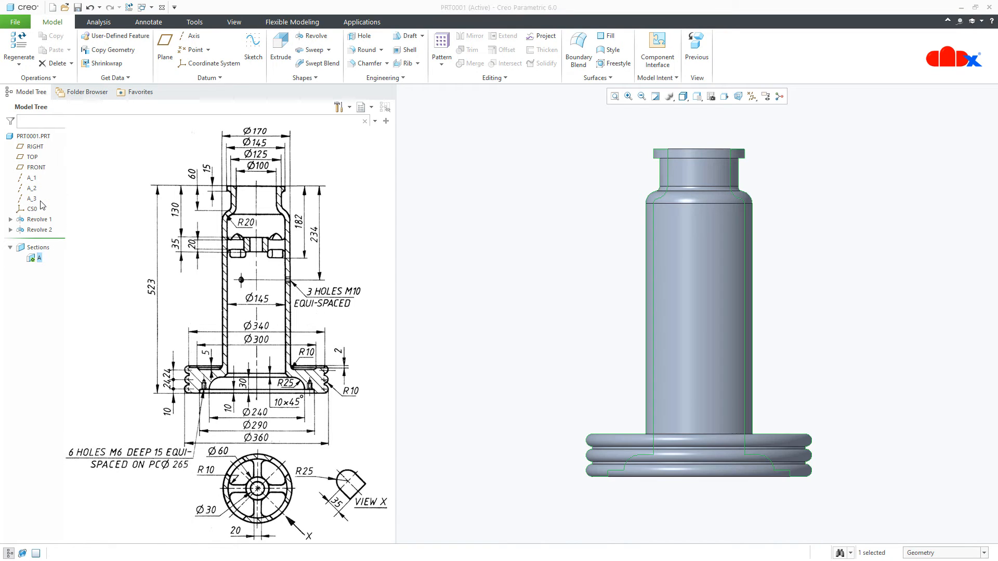
left_click(439, 327)
key("ctrl+d")
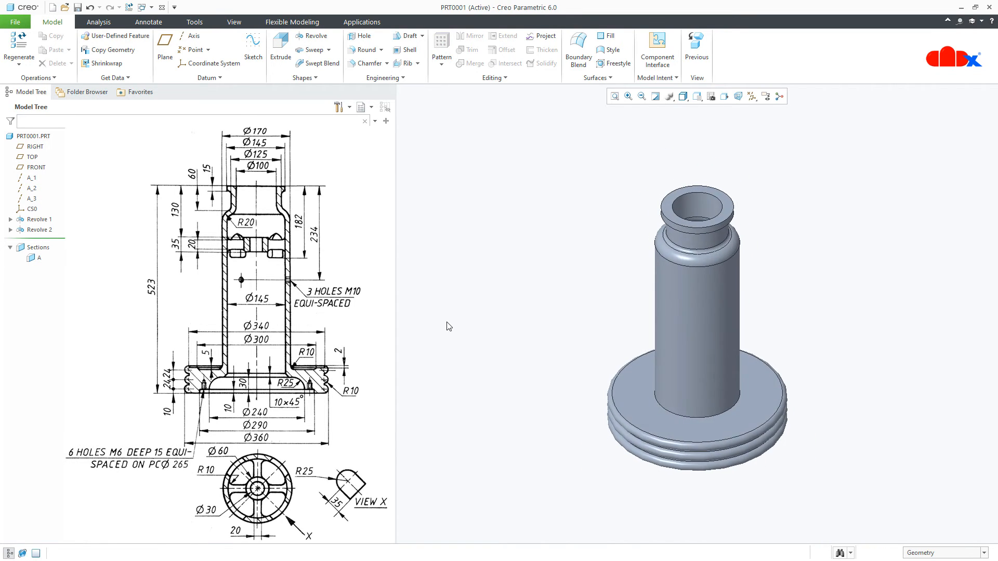
Turn on the display of all datum axes, points, coordinate systems and planes
left_click(752, 96)
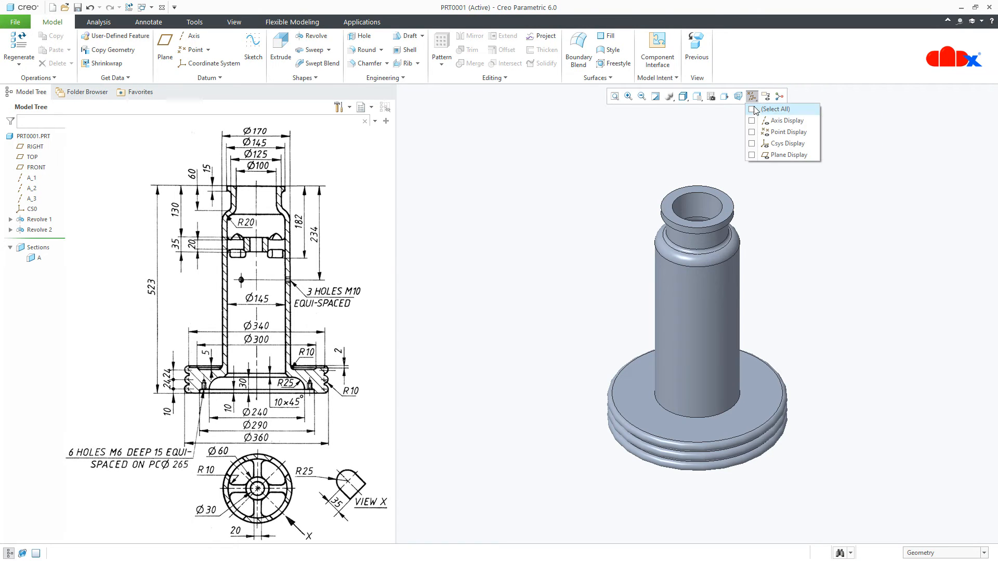
left_click(754, 109)
left_click(801, 224)
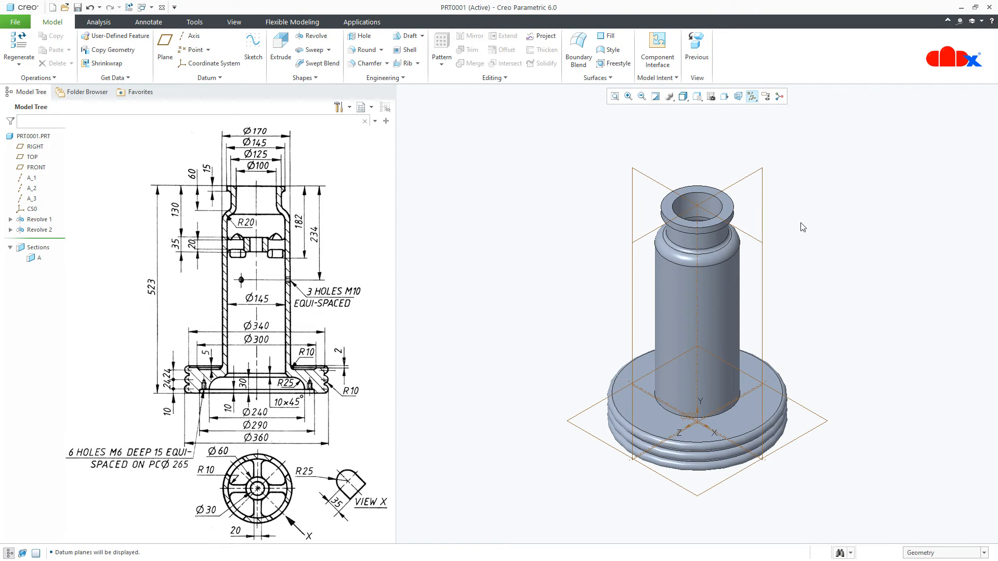
Create a datum plane through the column's vertical axis A_2, rotated 45° from the RIGHT plane
left_click(166, 54)
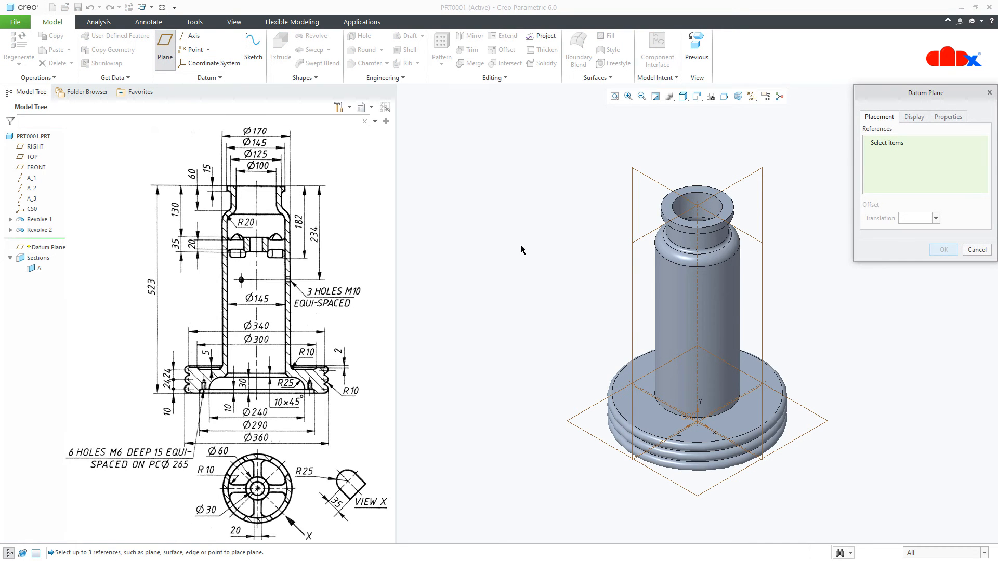
left_click(697, 280)
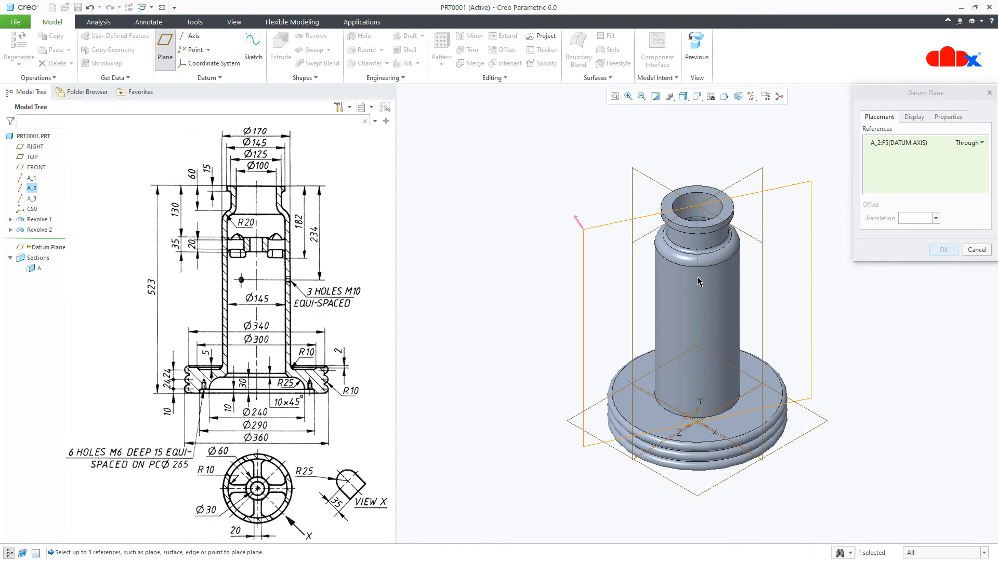
left_click(749, 180)
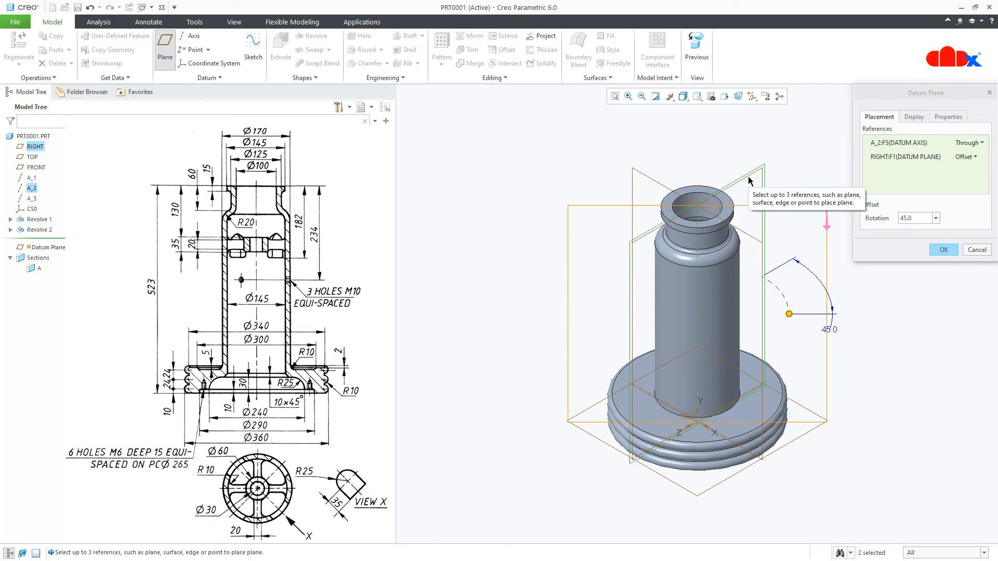
left_click(942, 251)
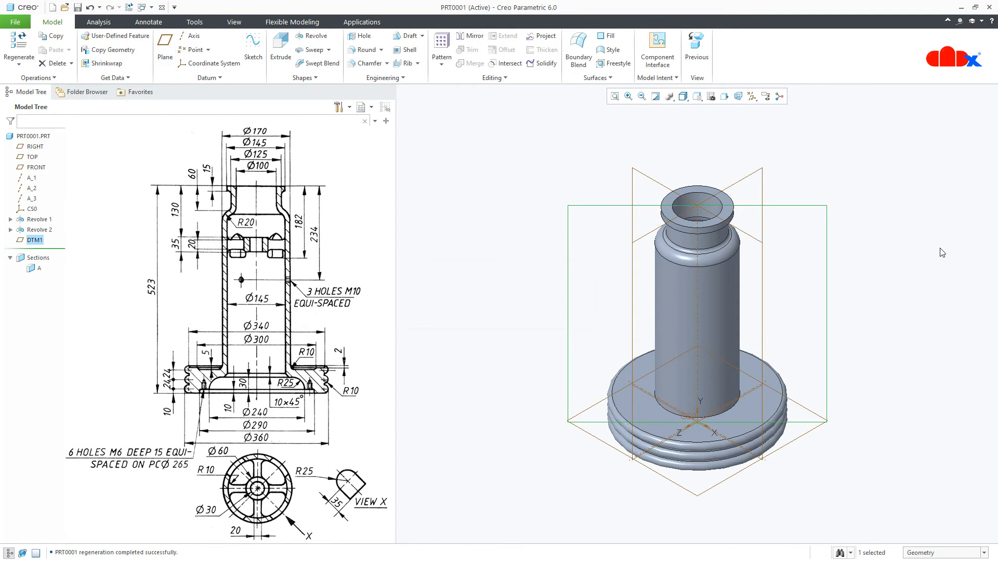
Start an extrude sketch on the 45° datum plane, facing the sketch plane with the model clipped at it
left_click(280, 52)
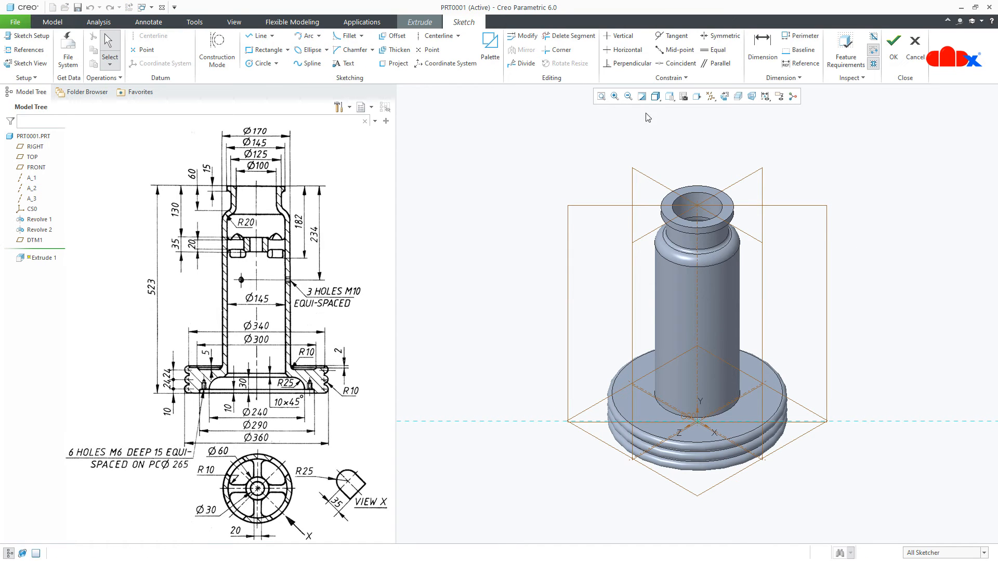
left_click(724, 98)
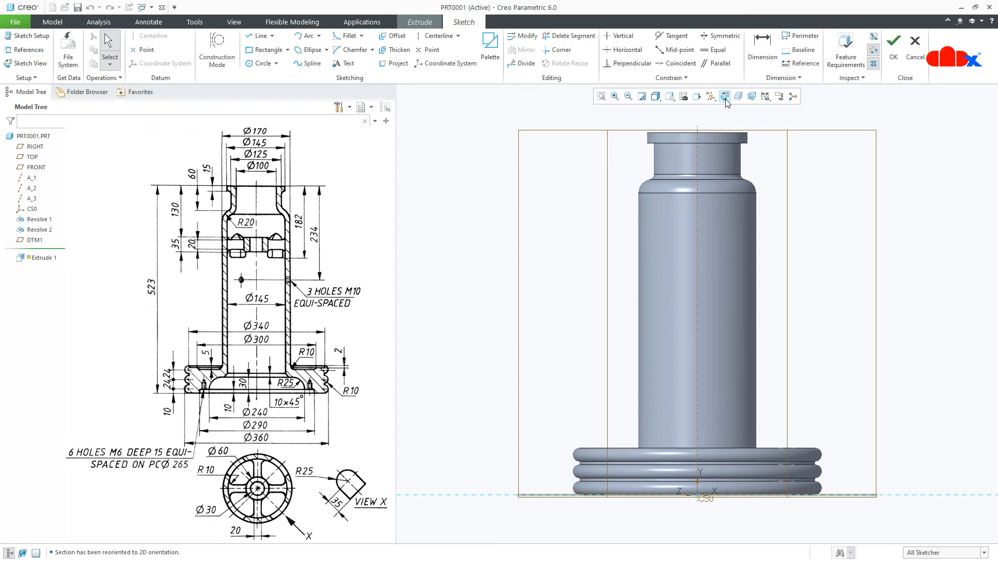
left_click(738, 96)
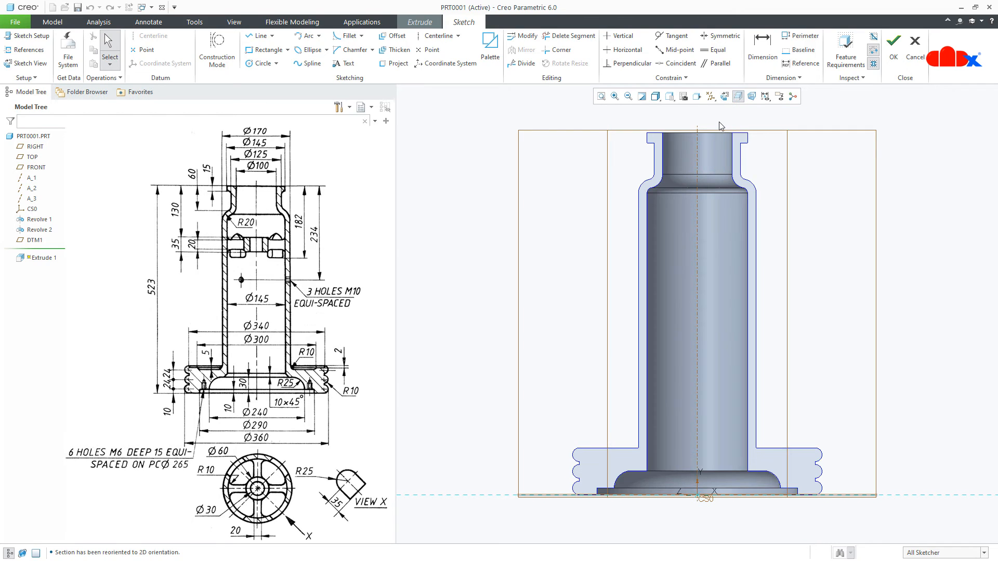
Add the column's top edge and its vertical centre axis as sketch references
left_click(26, 50)
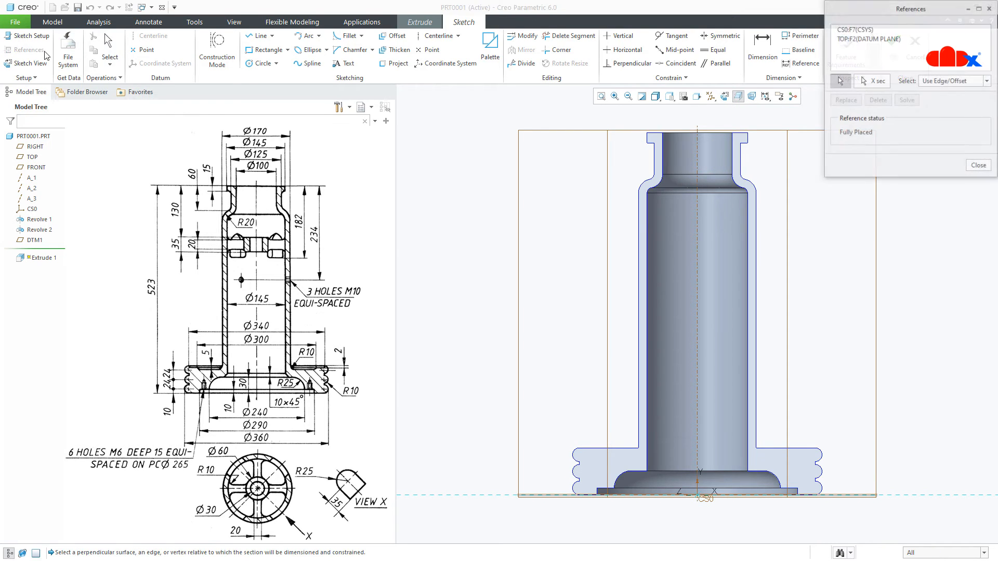
left_click(654, 133)
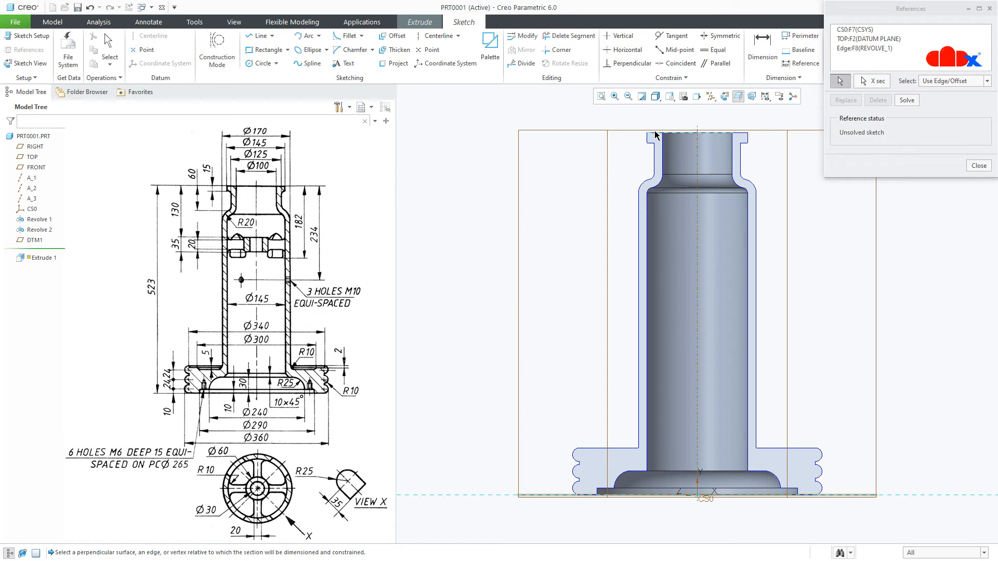
left_click(697, 187)
left_click(976, 167)
left_click(977, 166)
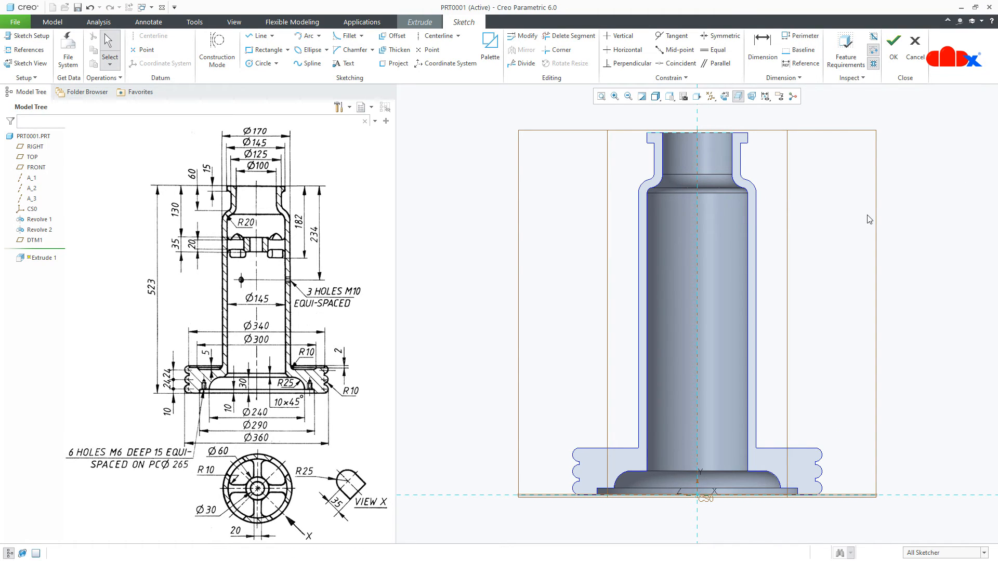
Sketch a circle about 53 in diameter on the vertical axis, centred about 175 below the column's top edge
right_click(835, 238)
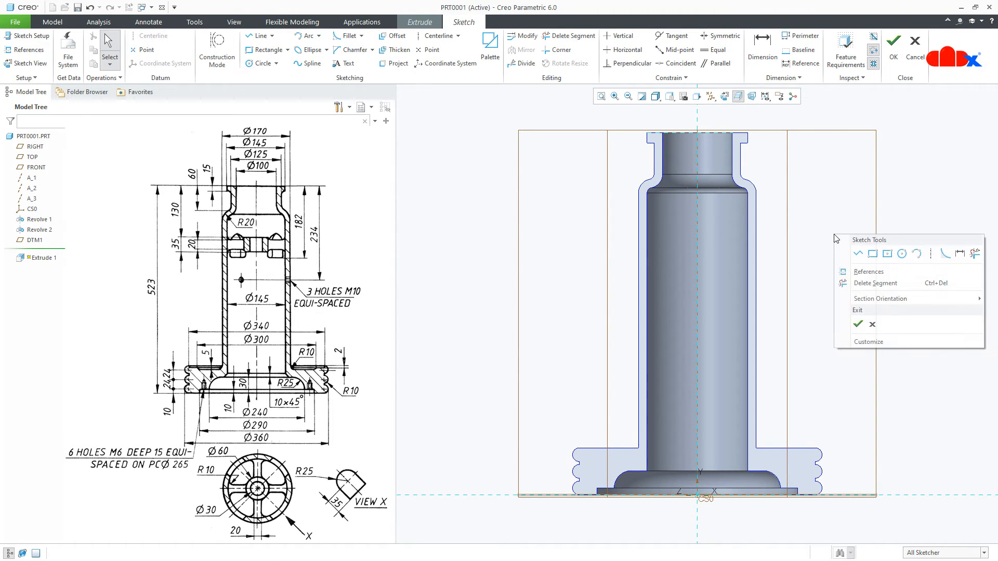
left_click(901, 254)
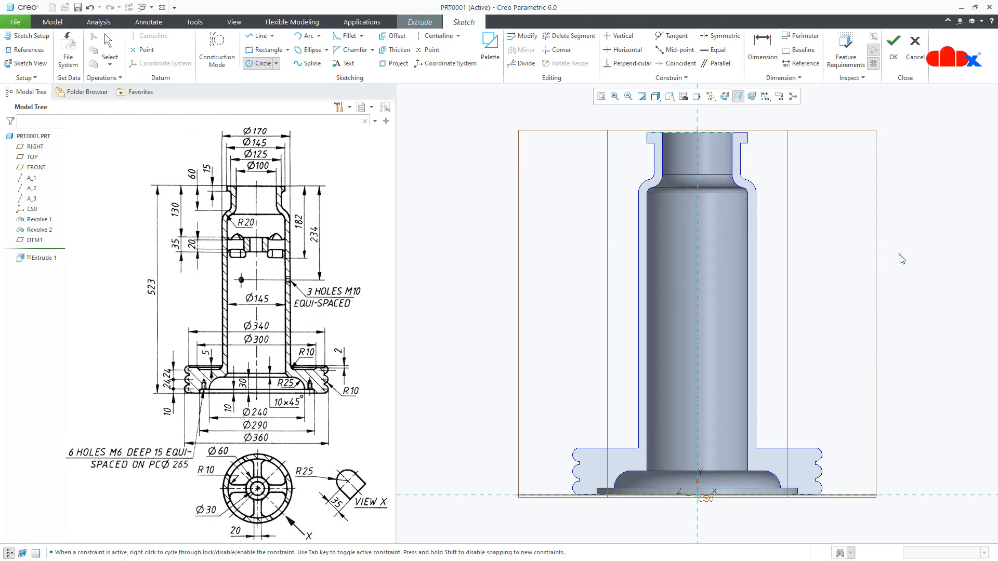
left_click(700, 272)
middle_click(794, 290)
scroll(794, 290, "up", 3)
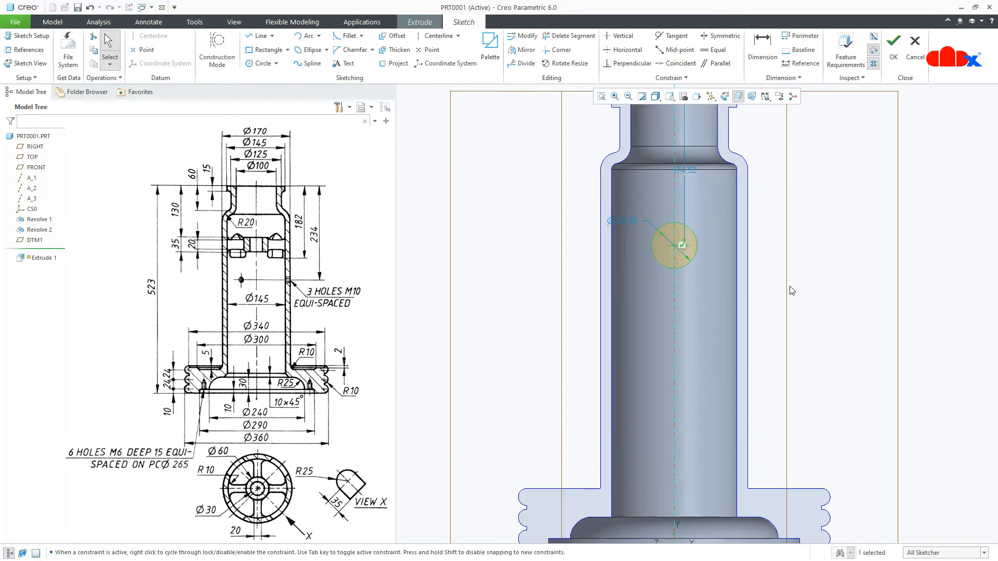
Draw vertical lines about 63 long down from both sides of the circle and join their lower ends with a horizontal line
right_click(627, 254)
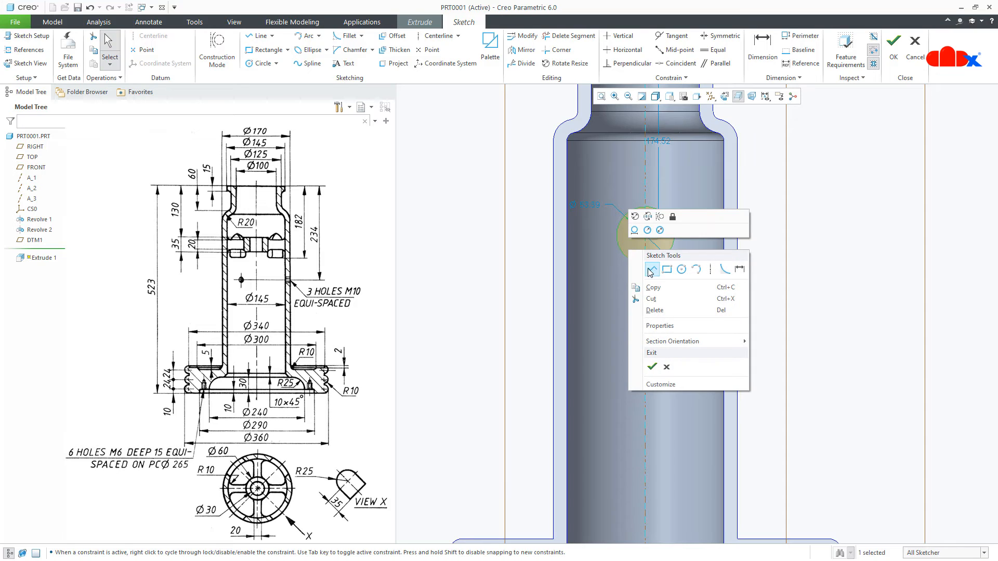
left_click(644, 269)
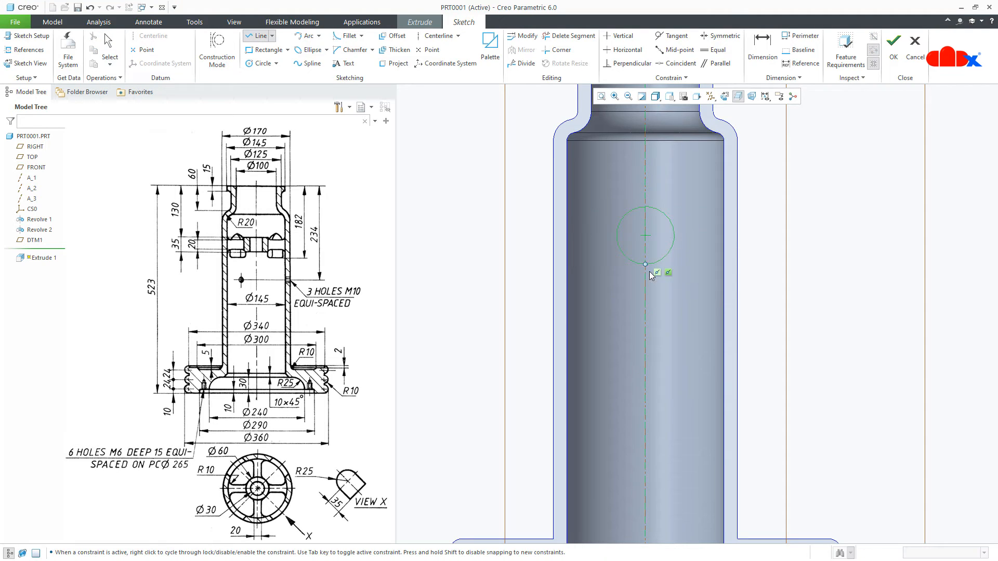
left_click(674, 235)
left_click(674, 303)
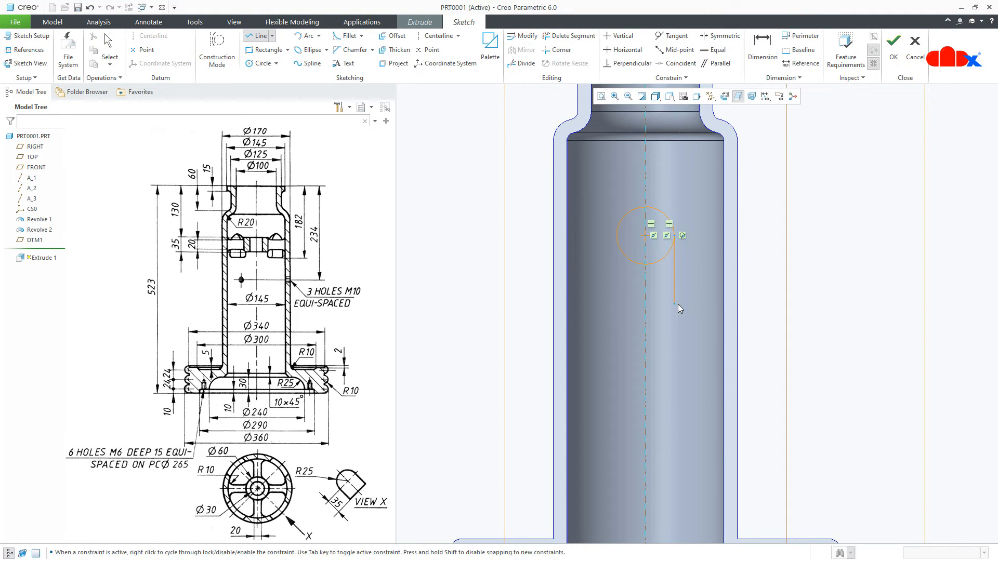
left_click(645, 303)
left_click(617, 236)
left_click(616, 304)
left_click(645, 303)
middle_click(663, 323)
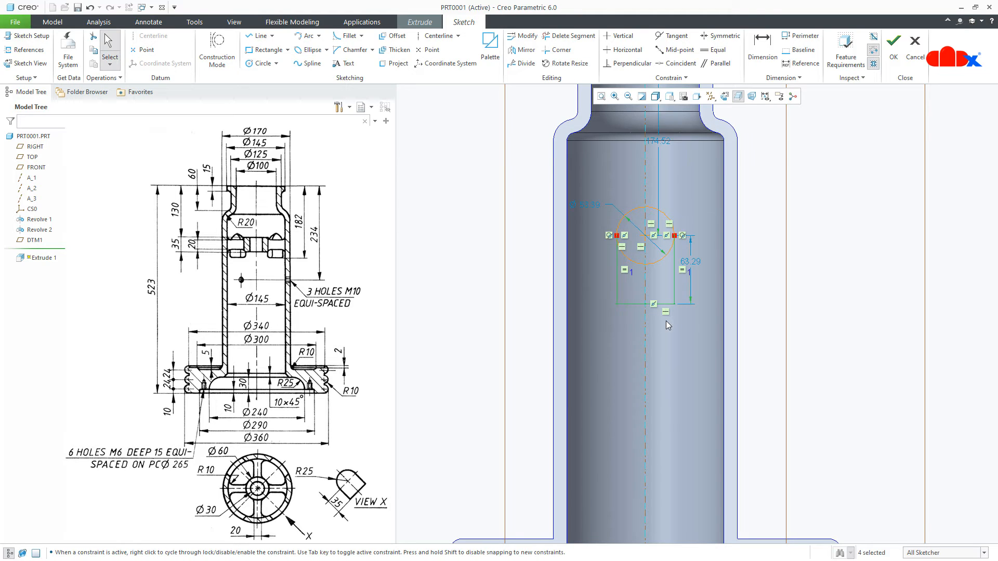
Trim away the lower half of the circle to leave a closed round-topped profile
left_click(574, 36)
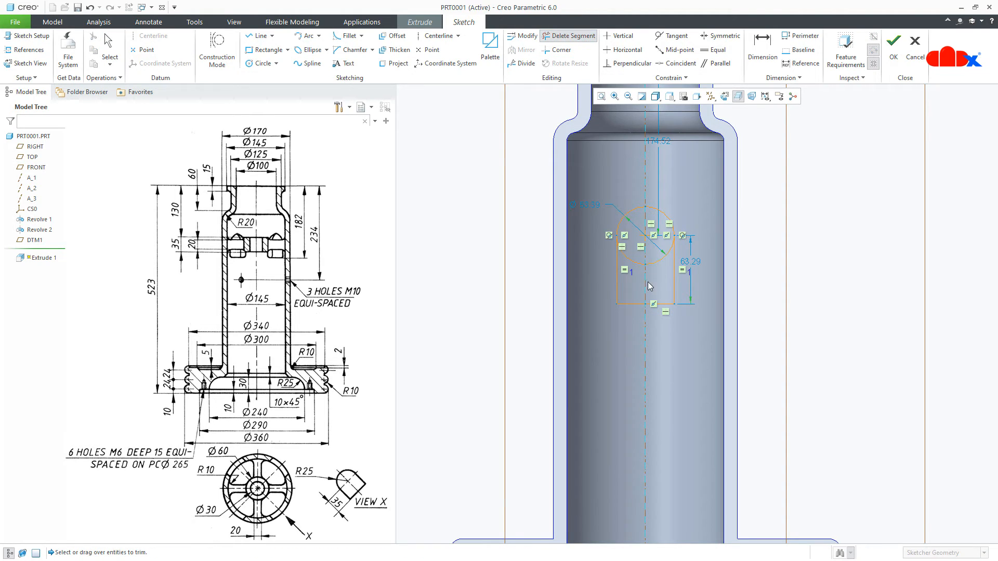
left_click_drag(643, 273, 644, 274)
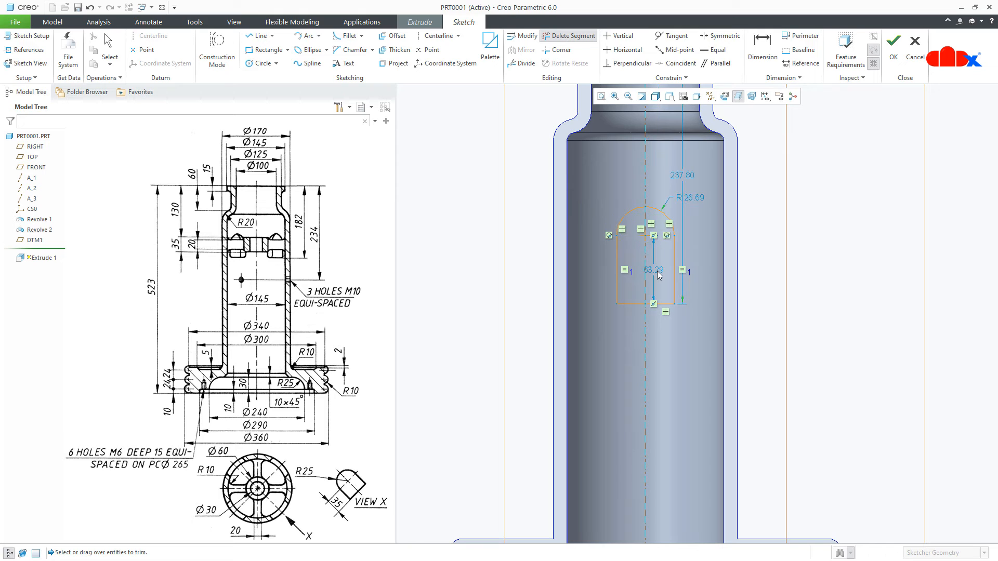
middle_click(659, 274)
scroll(601, 327, "up", 3)
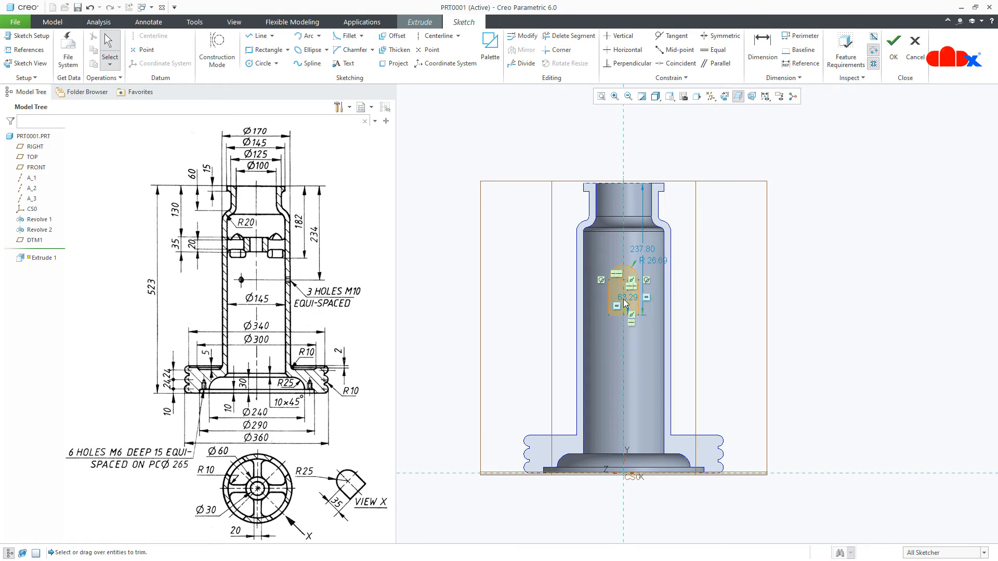
Set the distance from the column's top edge to the base of the round-topped profile to 234
left_click(644, 251)
type("234")
key("Return")
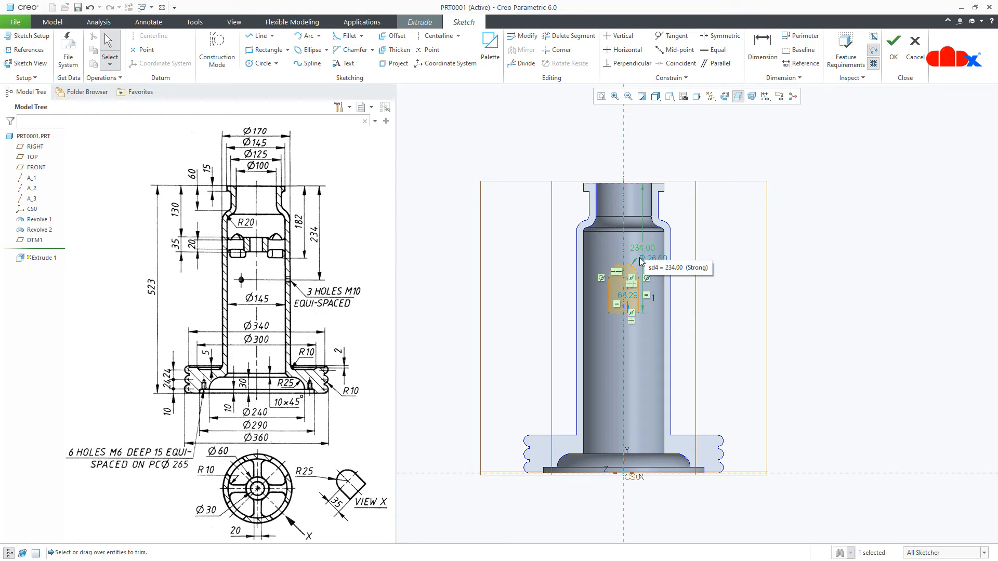
Set the round-topped profile's arc radius to 25 and the height of its straight sides to 35
double_click(649, 259)
type("25")
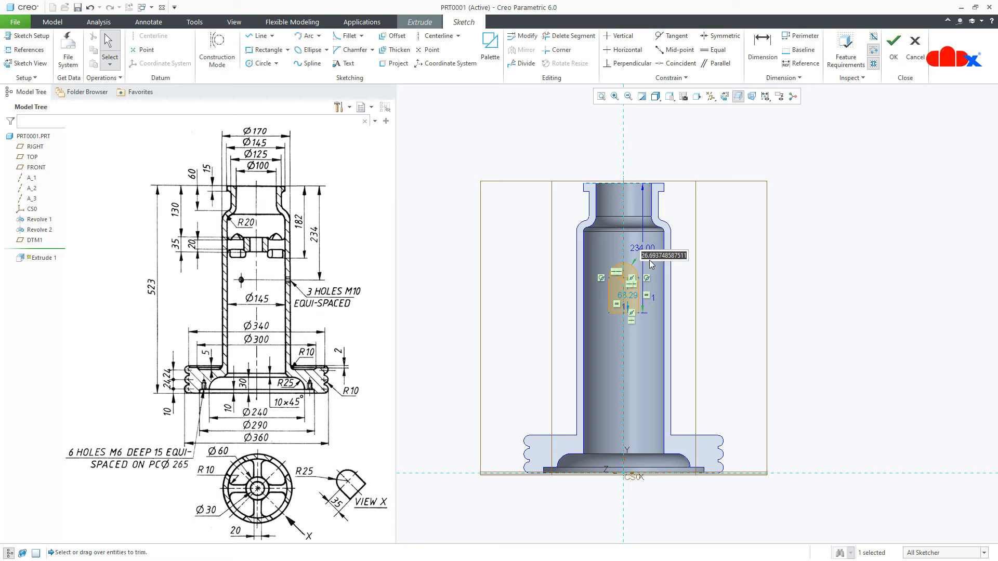
key("Return")
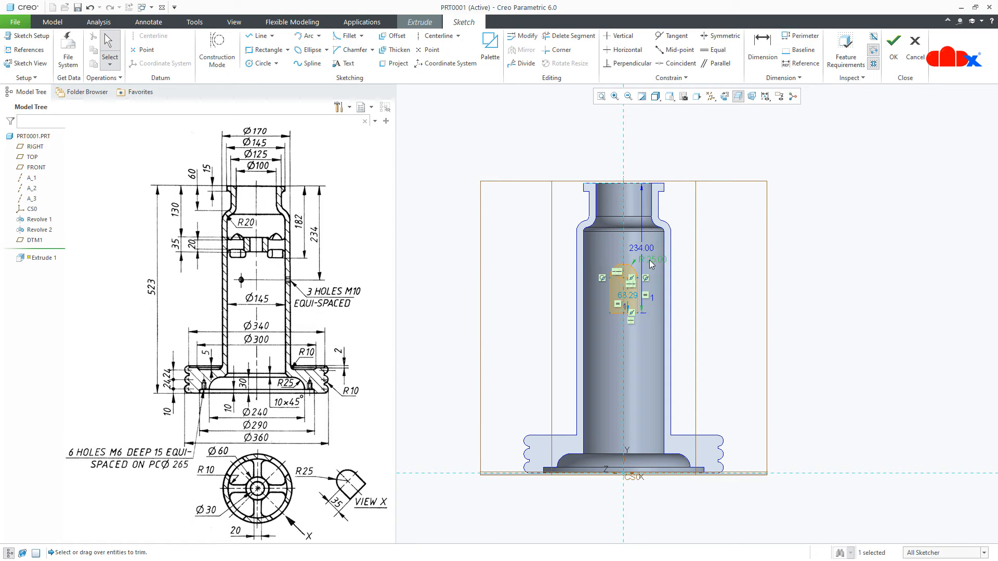
scroll(649, 260, "up", 3)
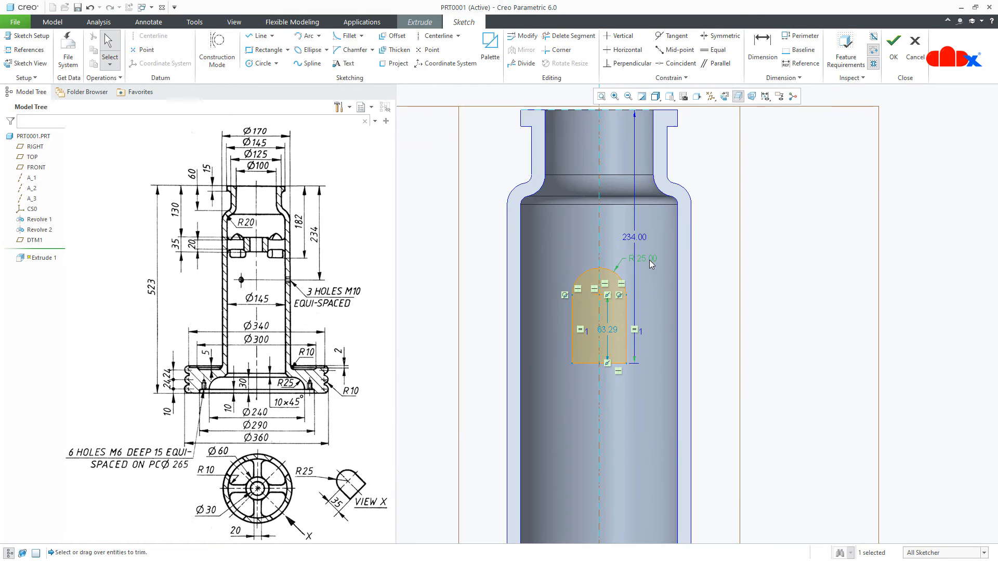
double_click(609, 331)
type("35")
key("Return")
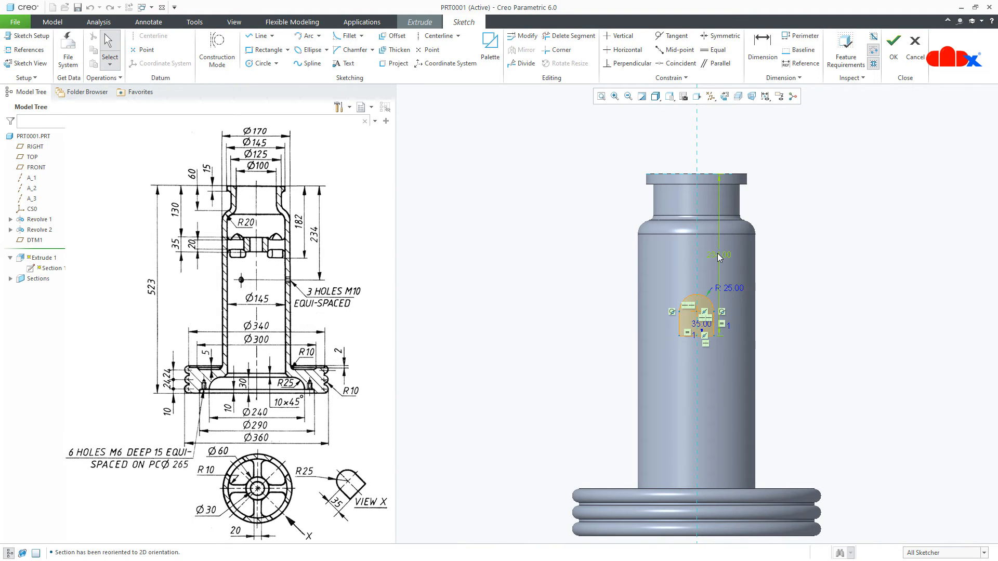
Set the profile's base 182 below the column's top edge and finish the sketch
double_click(718, 257)
type("182")
key("Return")
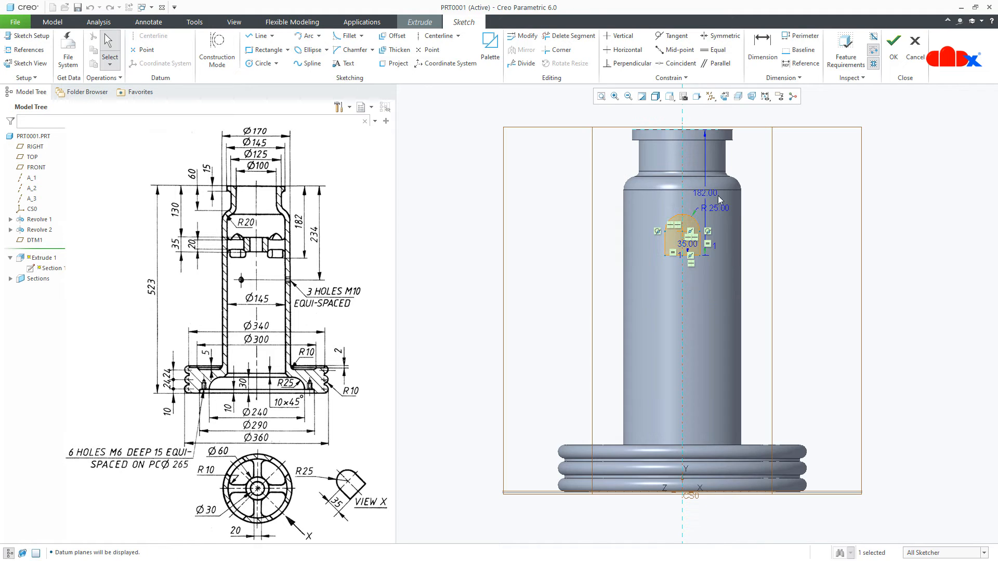
right_click(803, 248)
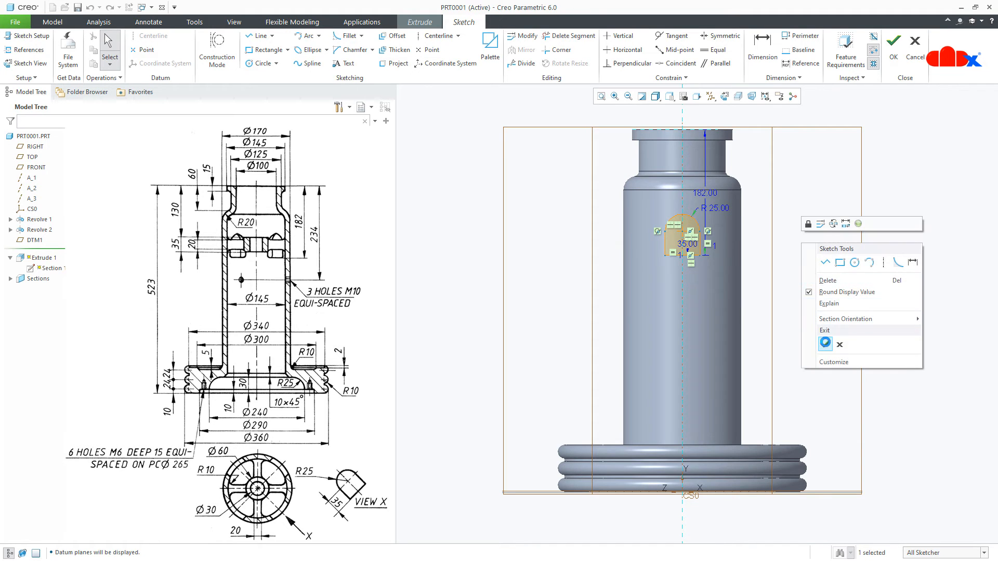
left_click(826, 341)
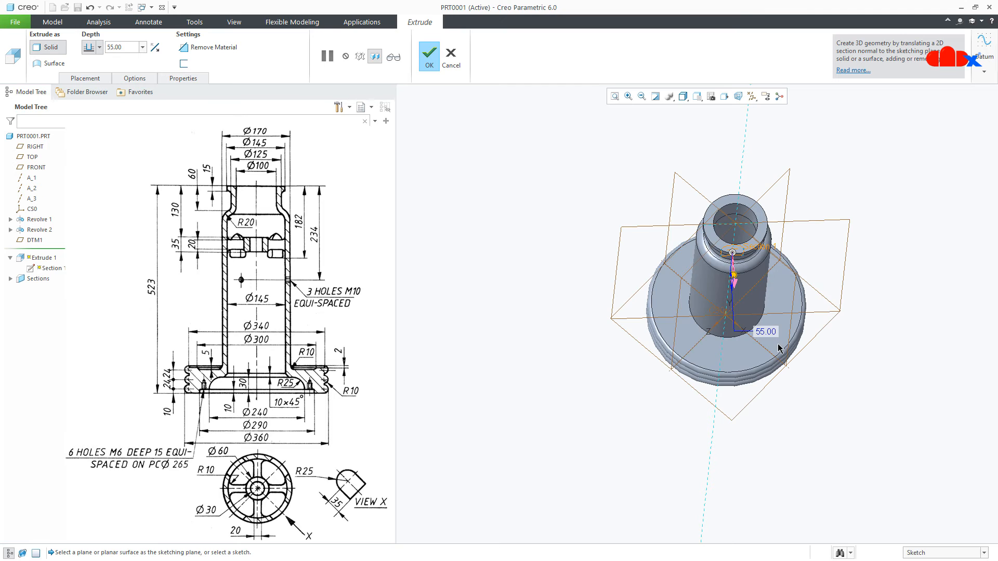
Hide all datum features and extrude the round-topped profile as a material-removing cut through the column wall on one side
left_click(752, 96)
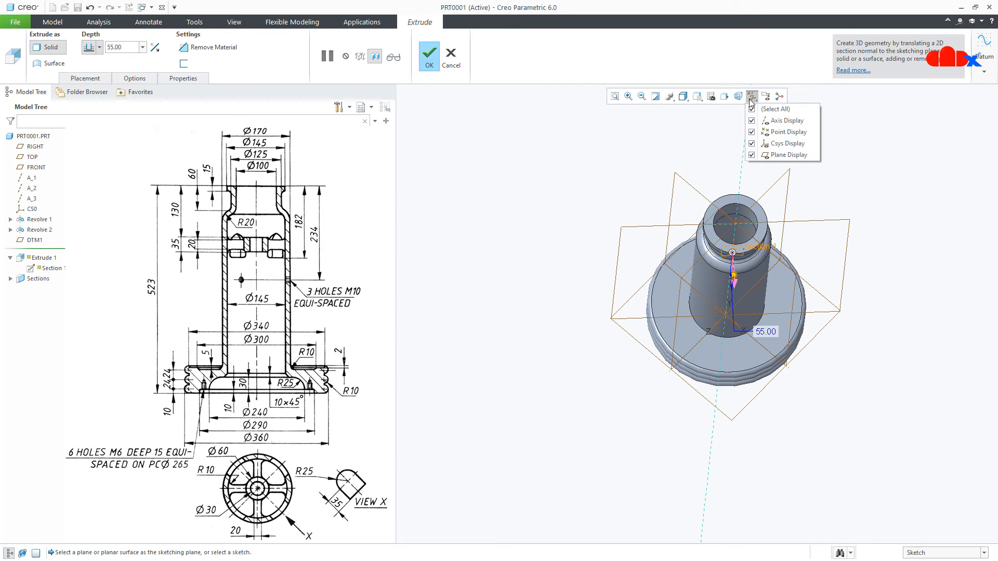
left_click(752, 109)
middle_click_drag(806, 200, 782, 326)
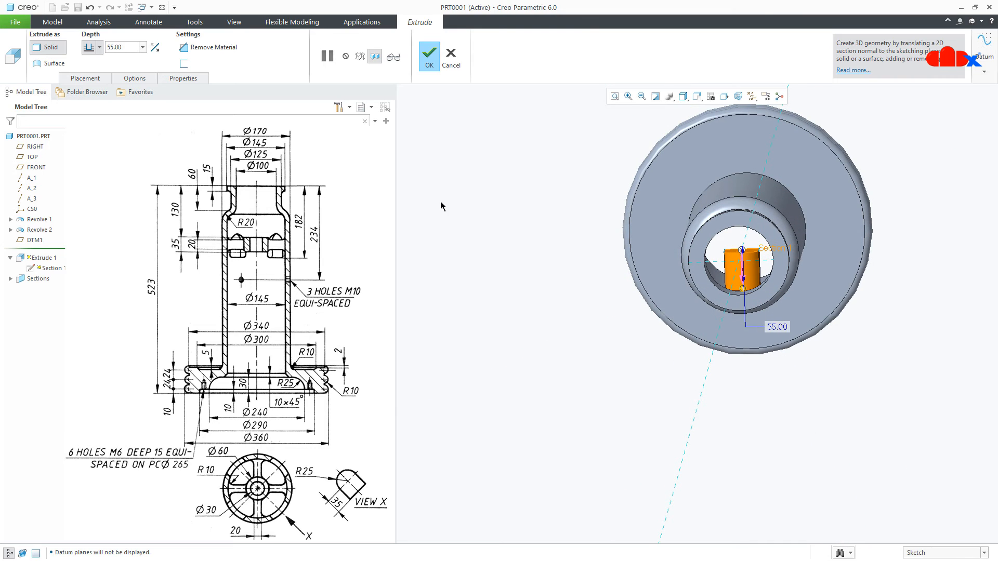
left_click(211, 48)
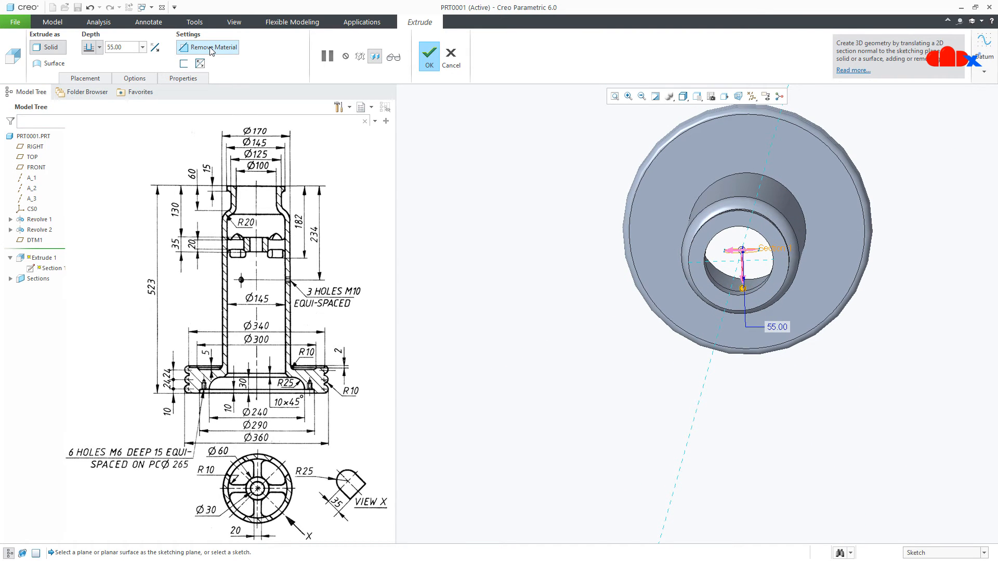
left_click(99, 47)
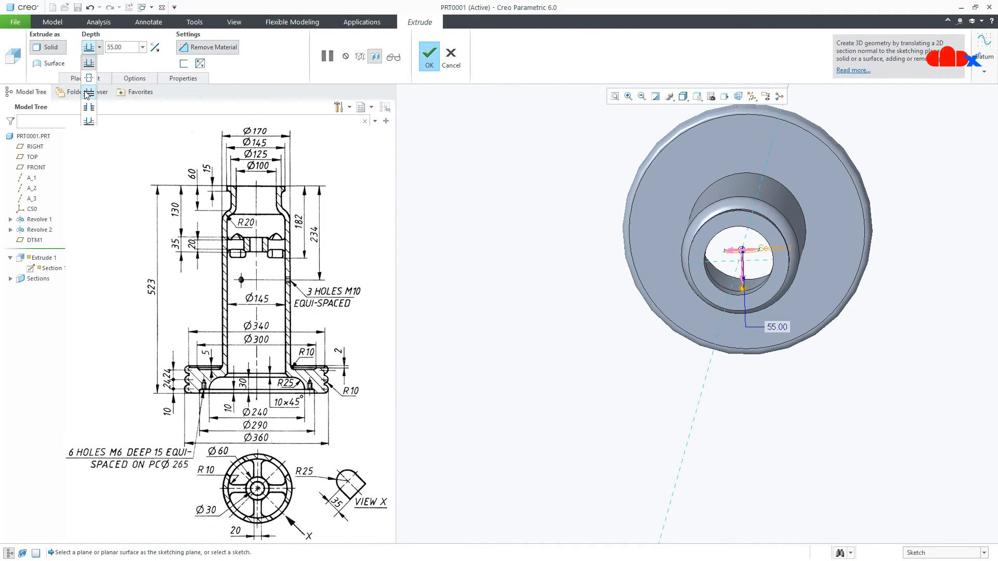
left_click(88, 92)
middle_click_drag(747, 310, 773, 251)
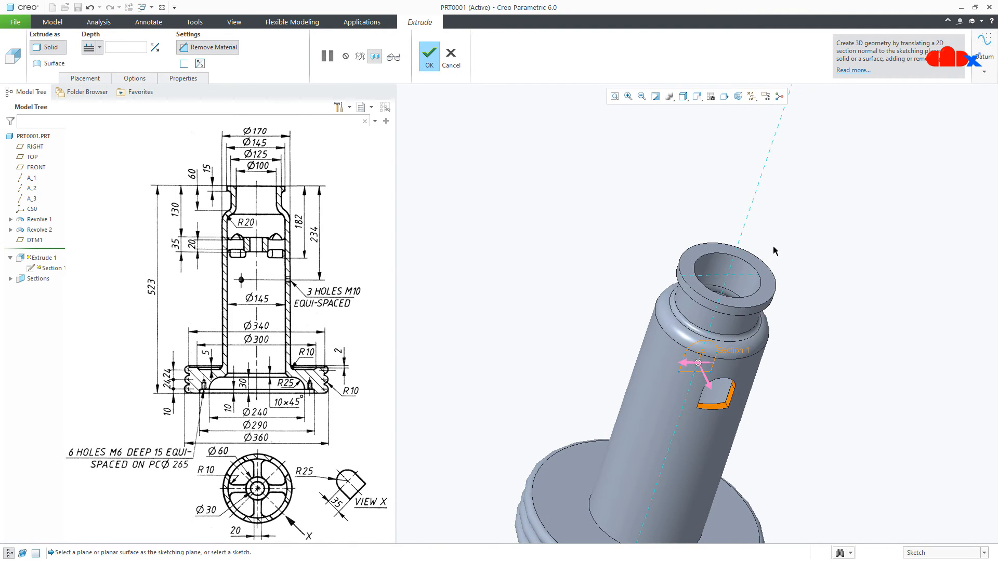
left_click(430, 61)
Pattern the round-topped cut as 4 members over 360° about the column's vertical axis and hide the datum axes
left_click(440, 51)
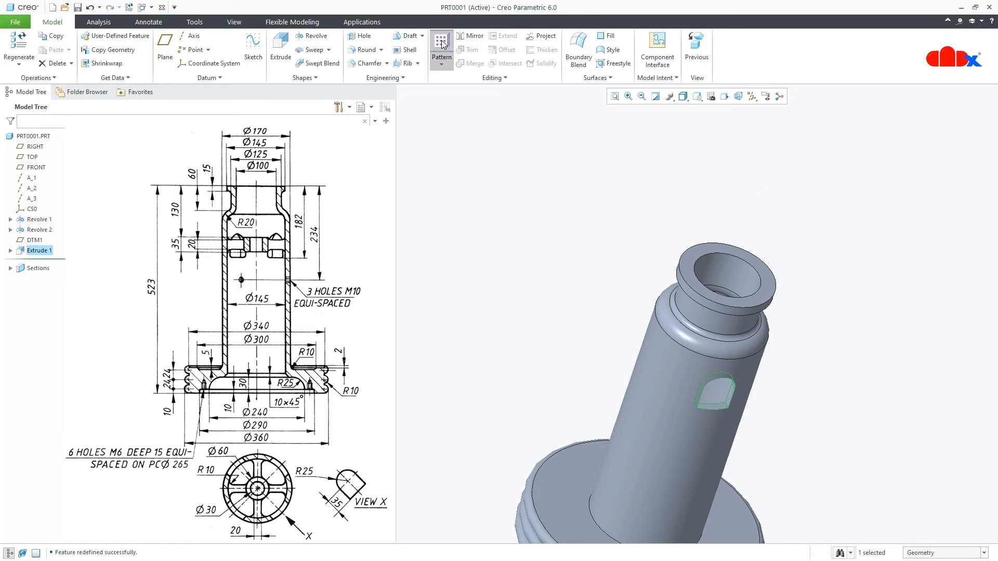
left_click(60, 47)
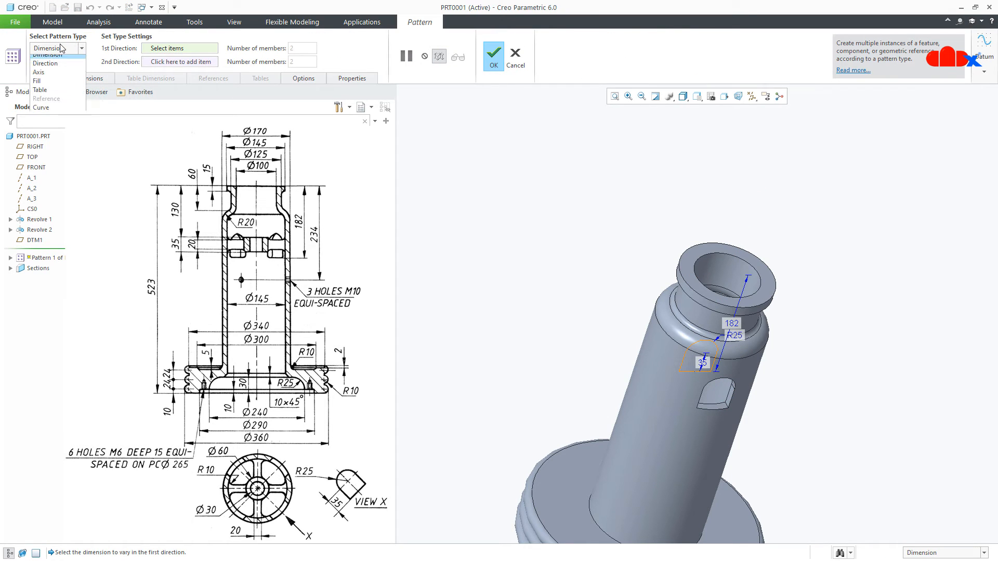
left_click(52, 78)
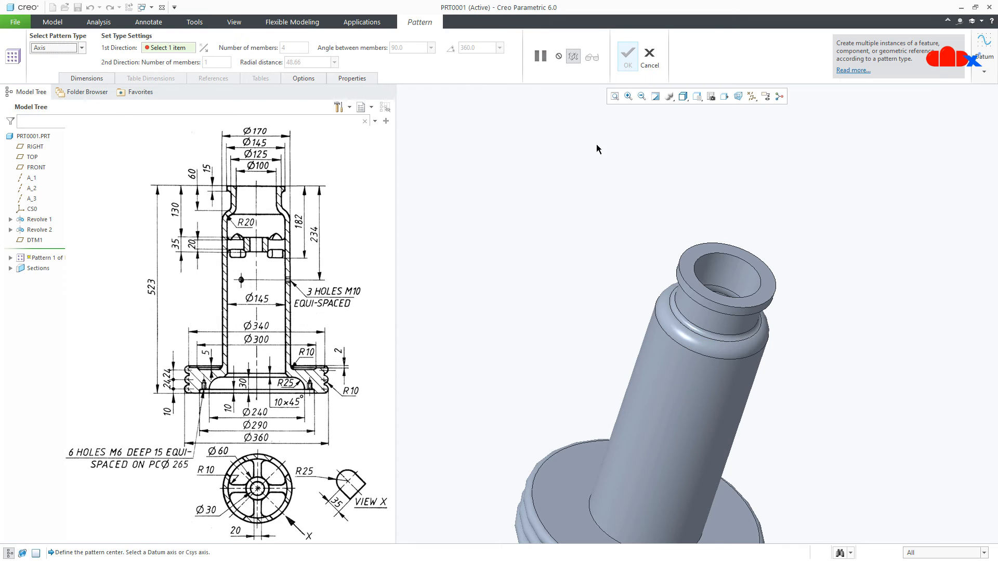
left_click(752, 96)
left_click(751, 119)
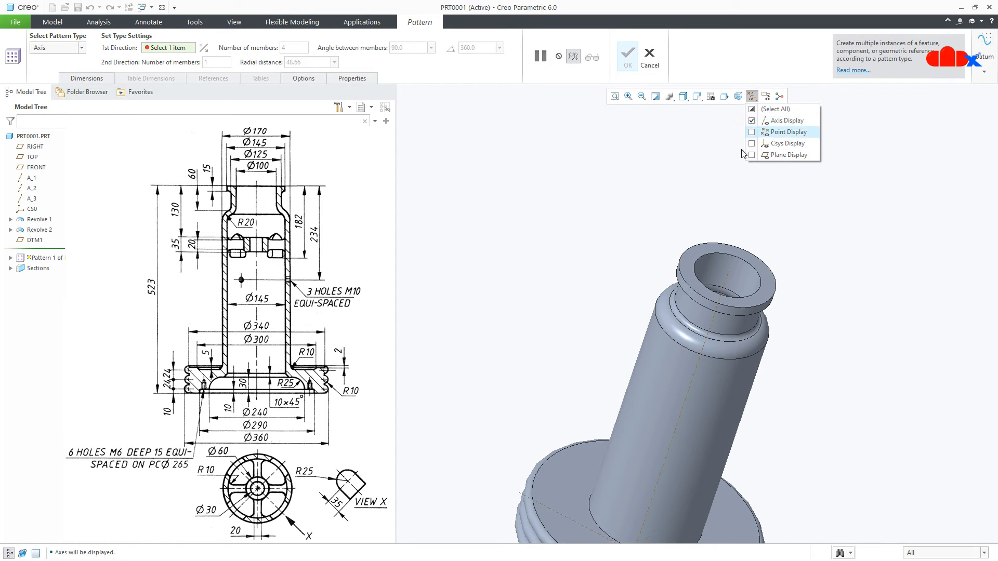
left_click(725, 283)
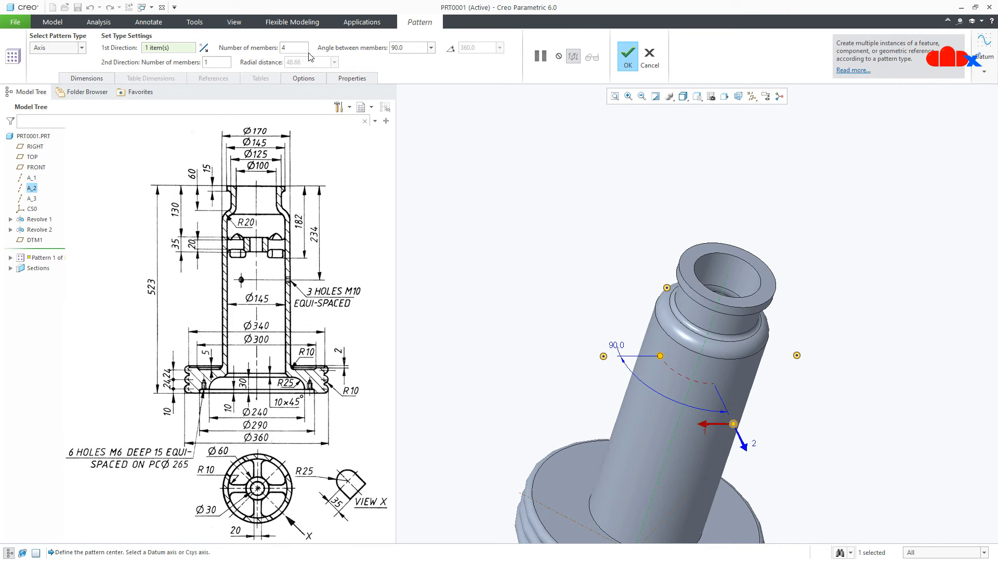
left_click(450, 49)
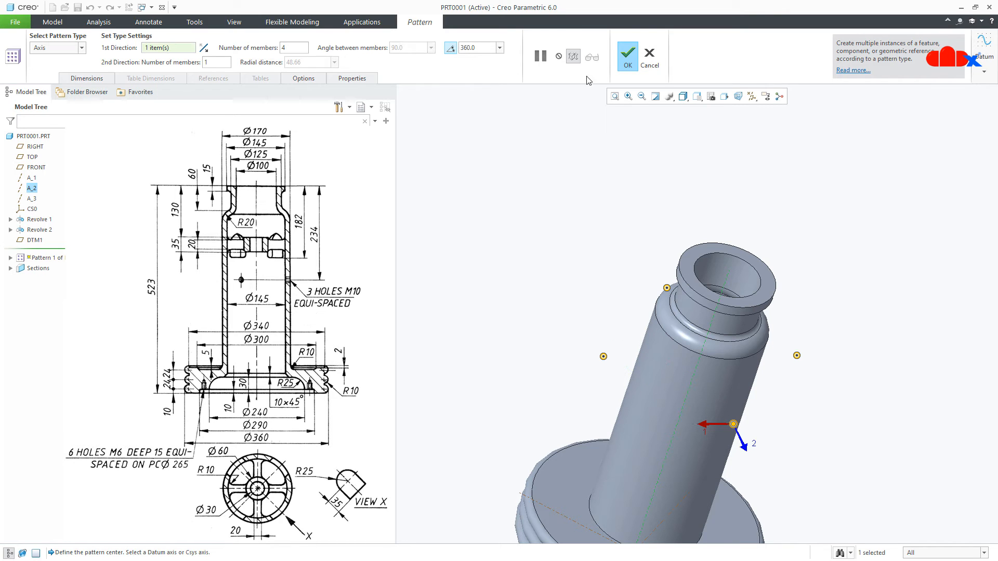
left_click(625, 60)
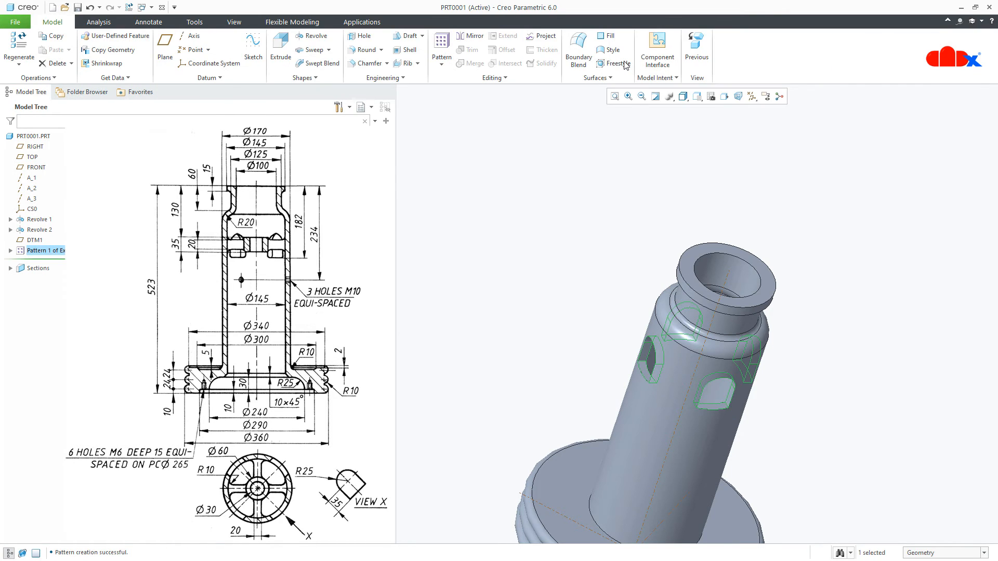
left_click(650, 196)
key("ctrl+d")
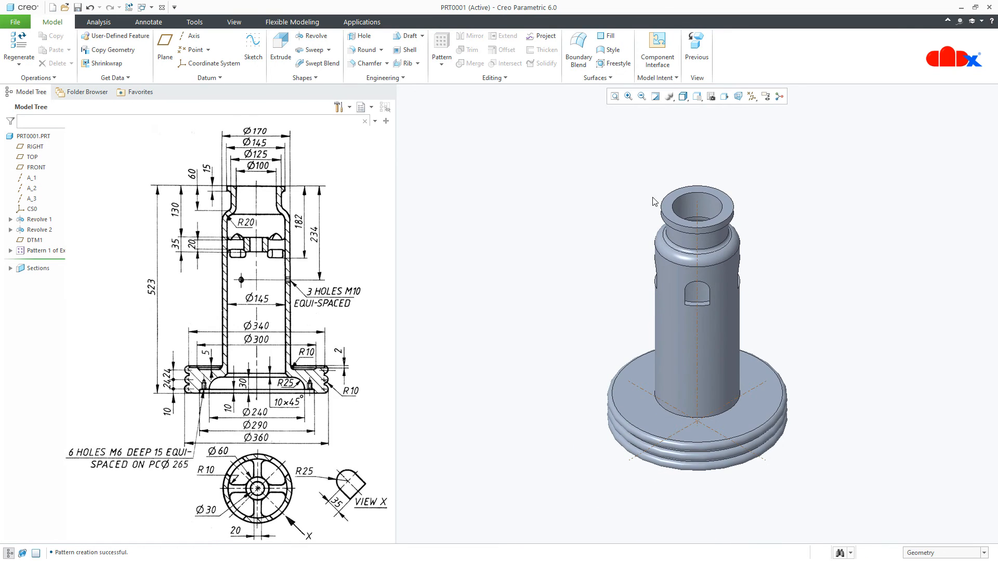
left_click(752, 96)
left_click(779, 120)
Create a datum plane 130 below the column's top face as the sketch plane of a new extrusion
left_click(286, 62)
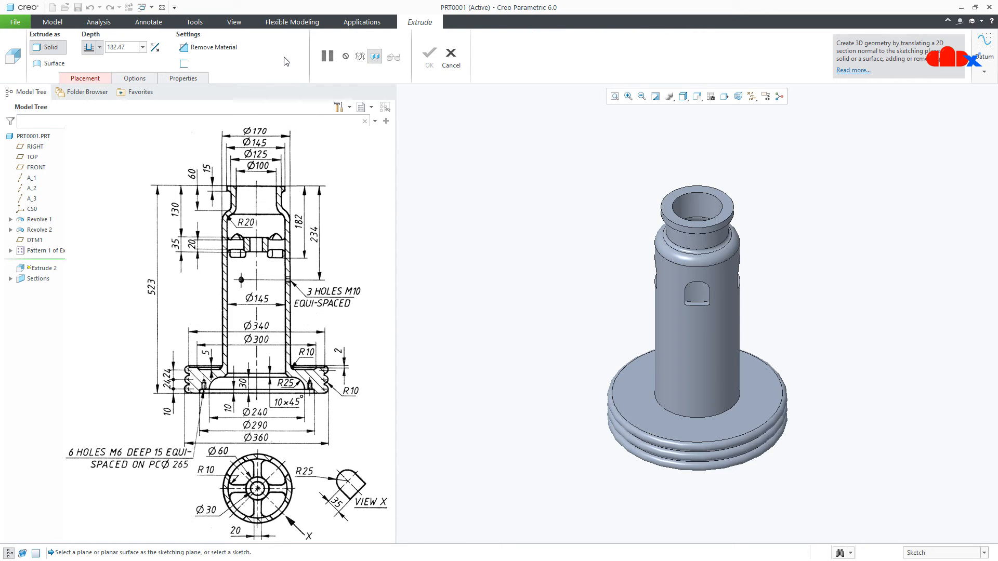
left_click(86, 79)
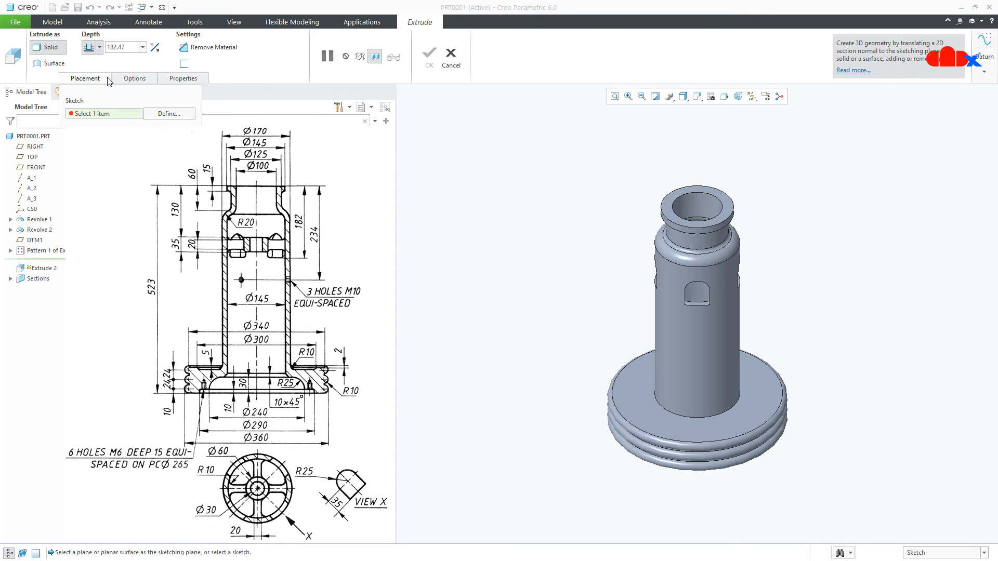
left_click(159, 113)
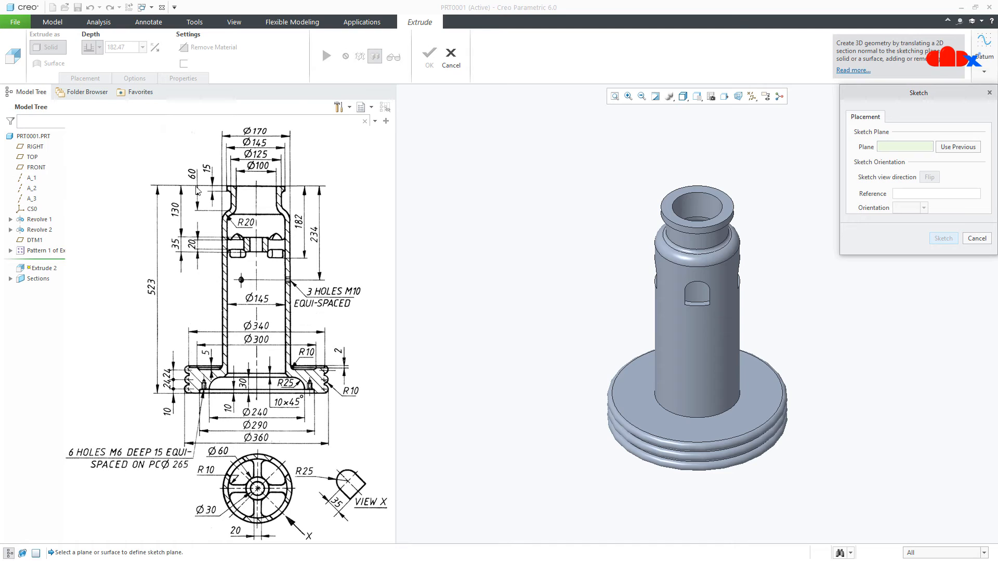
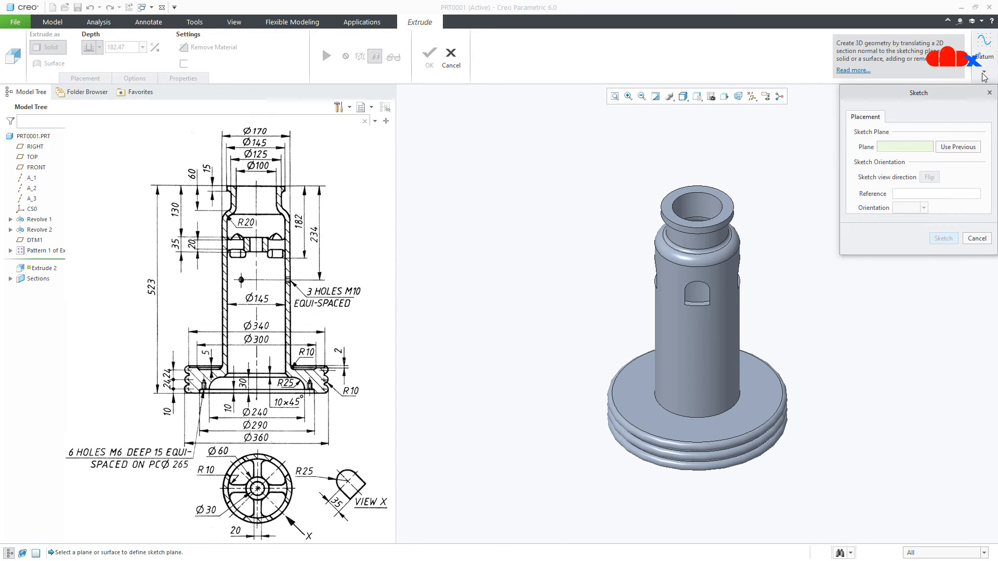
left_click(982, 60)
left_click(957, 106)
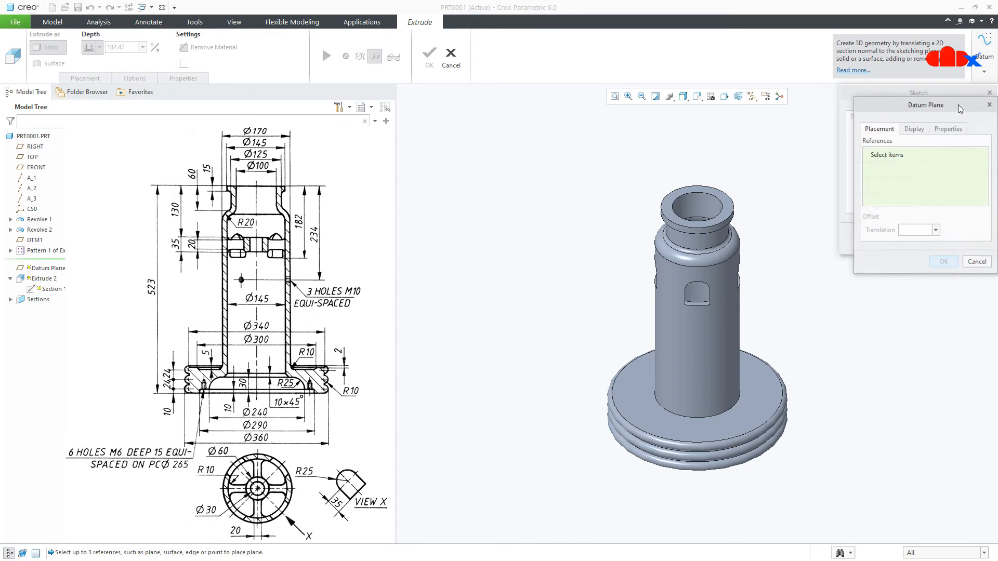
left_click(711, 209)
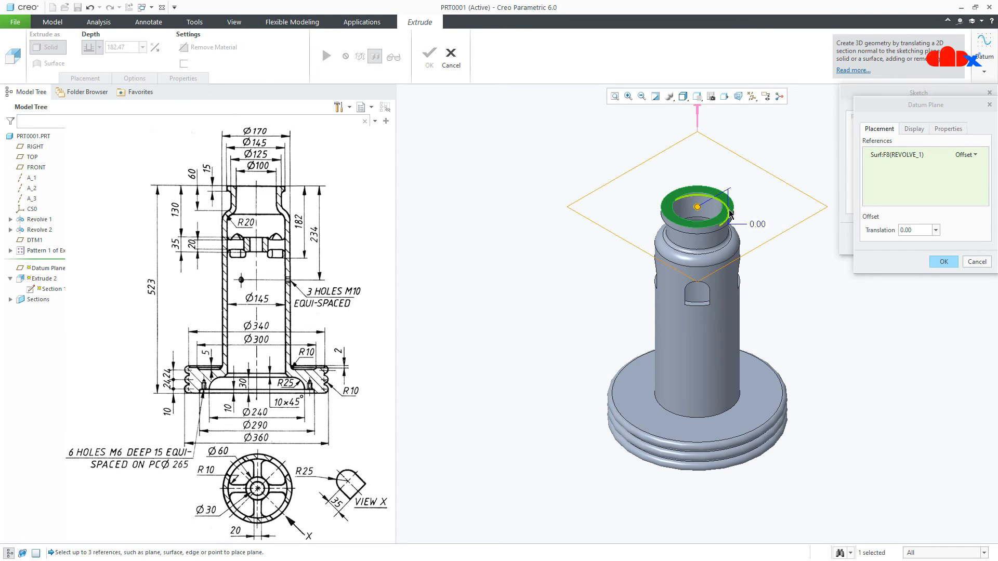
left_click_drag(709, 208, 703, 282)
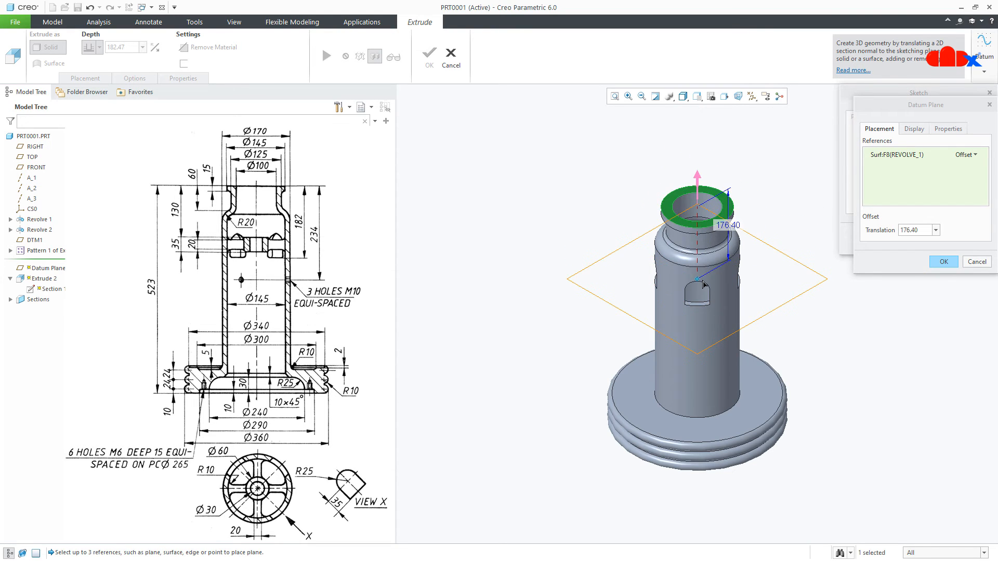
double_click(730, 224)
type("130")
key("Return")
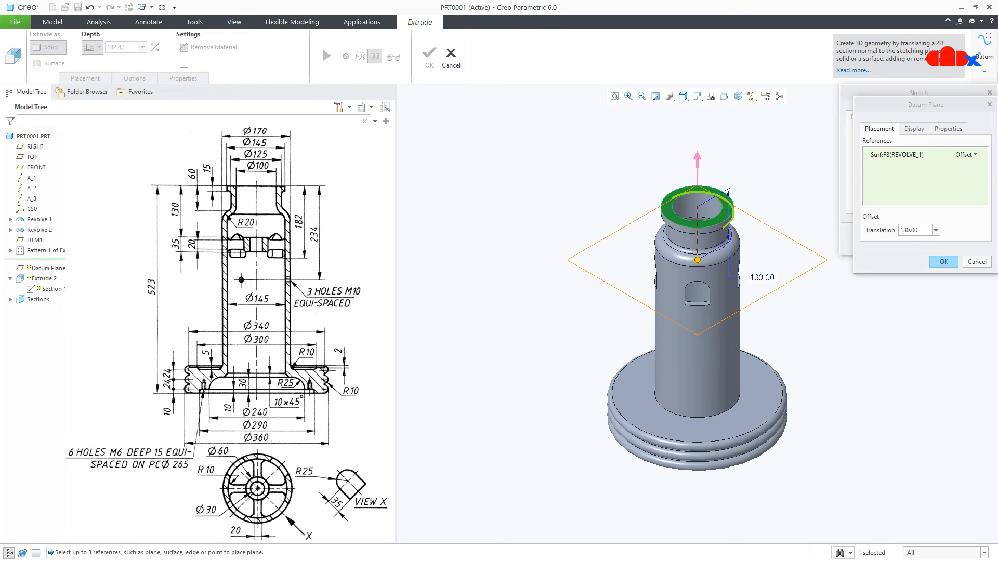
left_click(938, 264)
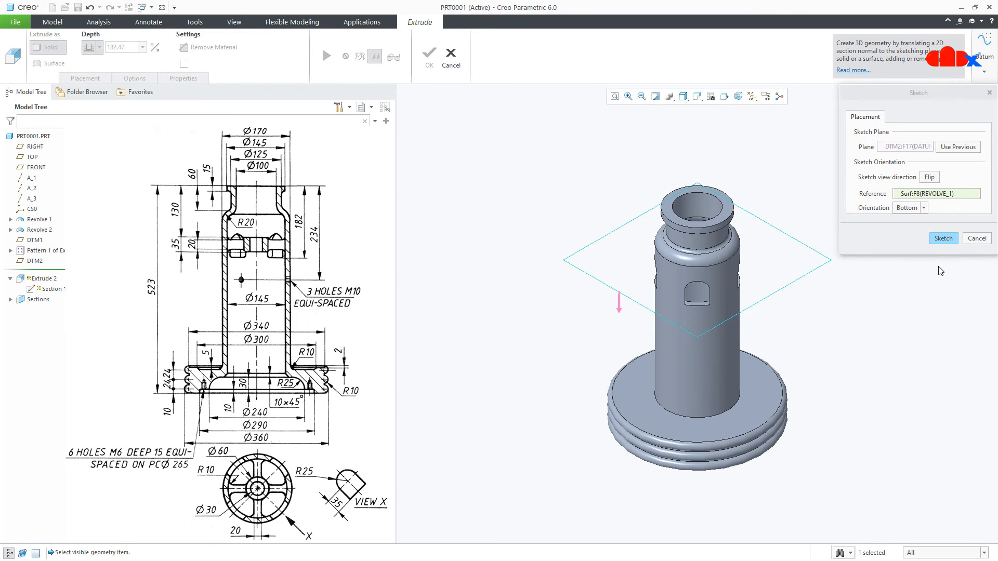
Open the sketch on the new datum plane, facing it squarely with the model clipped in front of the plane
left_click(943, 241)
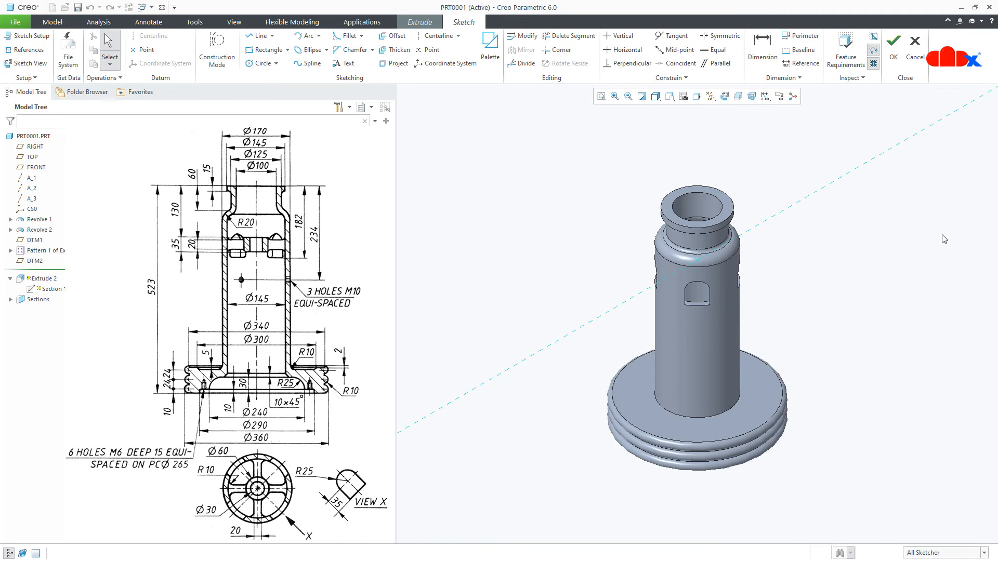
mouse_move(826, 268)
middle_mouse_down()
mouse_move(797, 250)
mouse_move(795, 234)
mouse_move(785, 268)
mouse_move(794, 286)
mouse_move(795, 264)
middle_mouse_up()
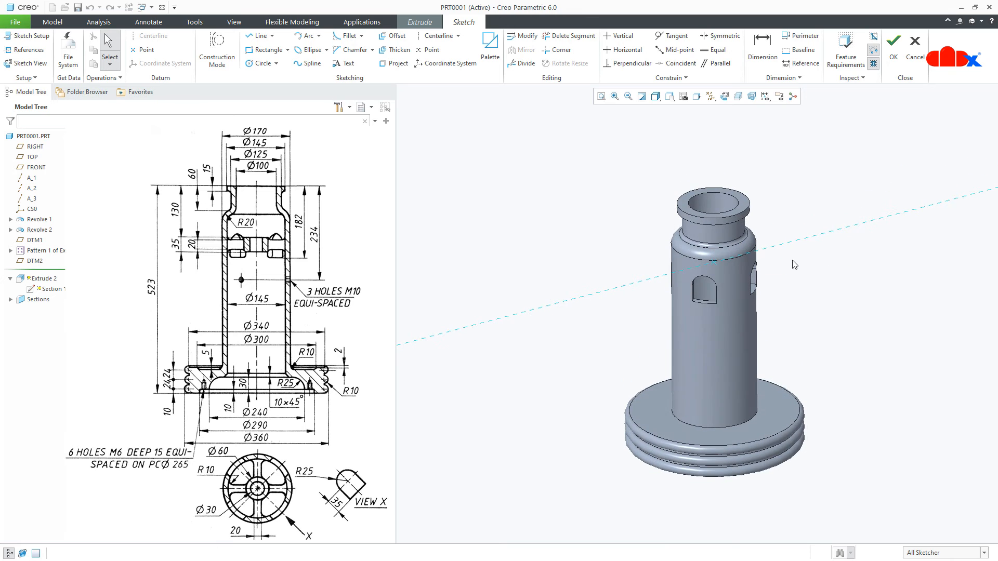
left_click(724, 97)
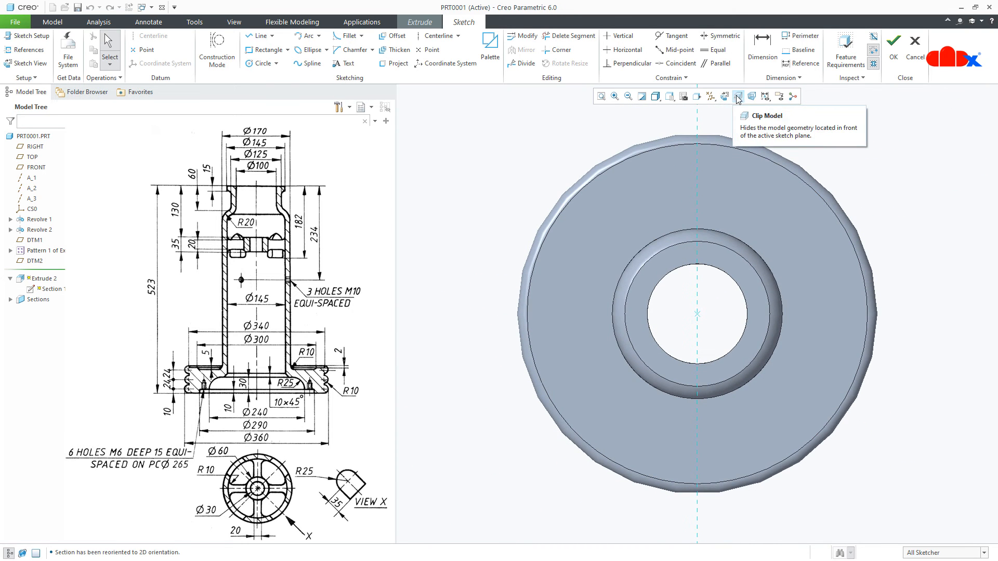
left_click(738, 97)
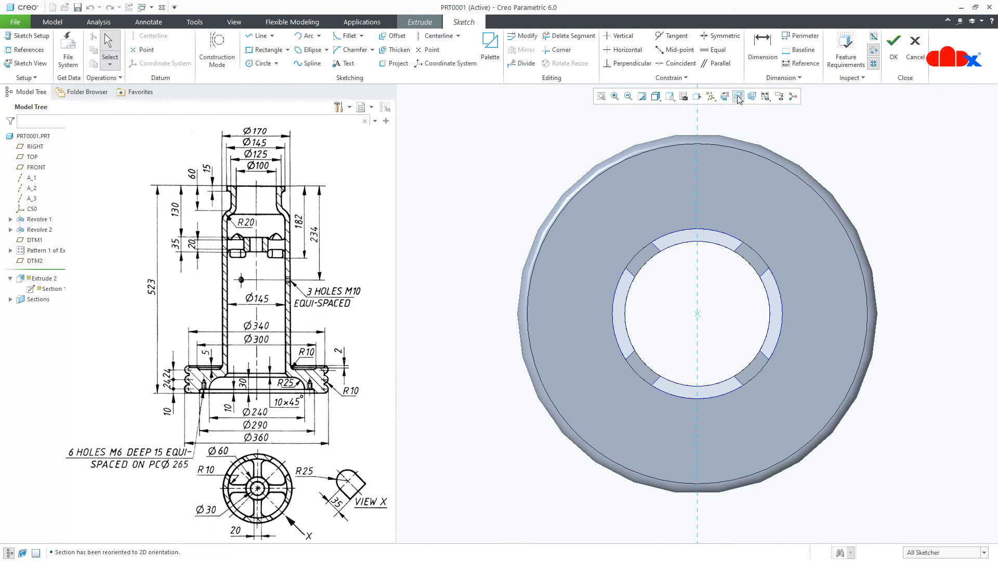
Sketch two concentric circles centred on the column axis, about 78 and 41 in diameter
right_click(725, 260)
left_click(791, 278)
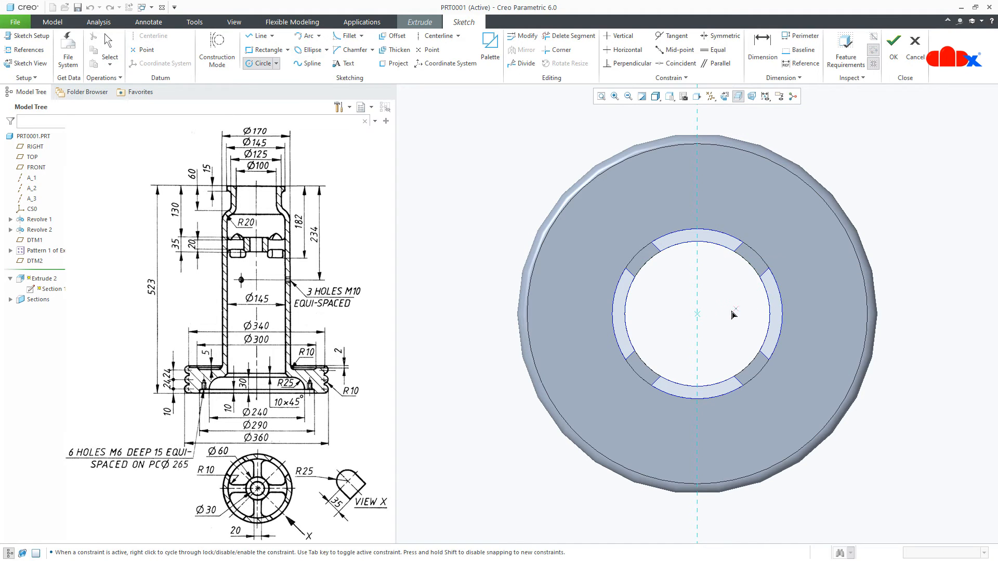
left_click(696, 313)
left_click(718, 348)
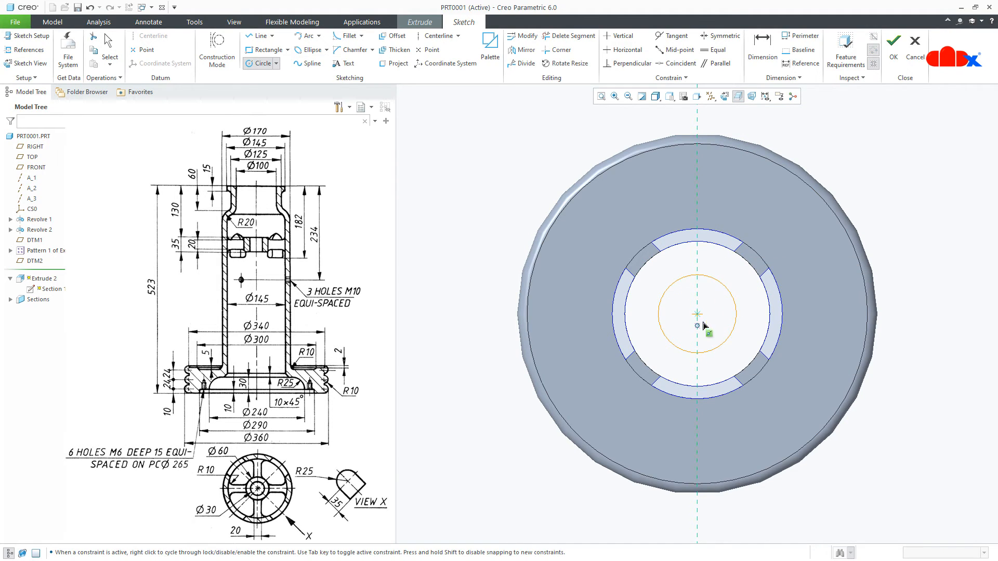
left_click(708, 331)
middle_click(744, 347)
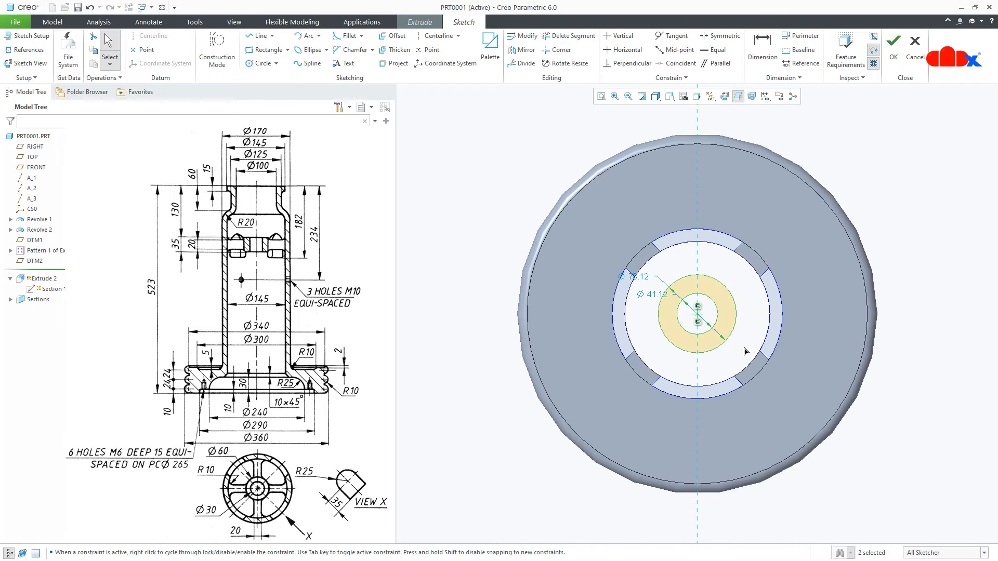
Set the outer circle's diameter to 60 and the inner circle's diameter to 30
double_click(644, 279)
type("60")
key("Return")
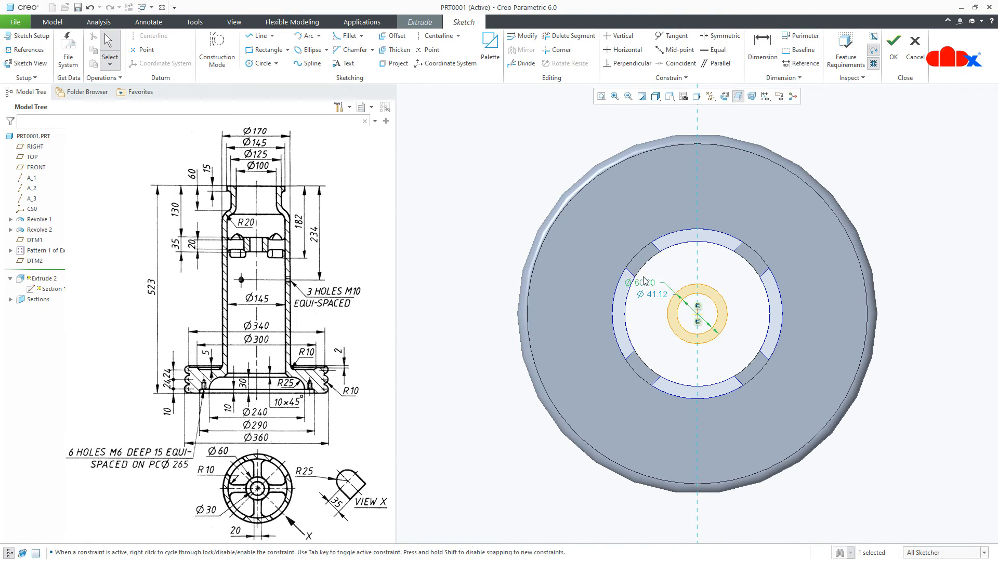
double_click(656, 301)
type("30")
key("Return")
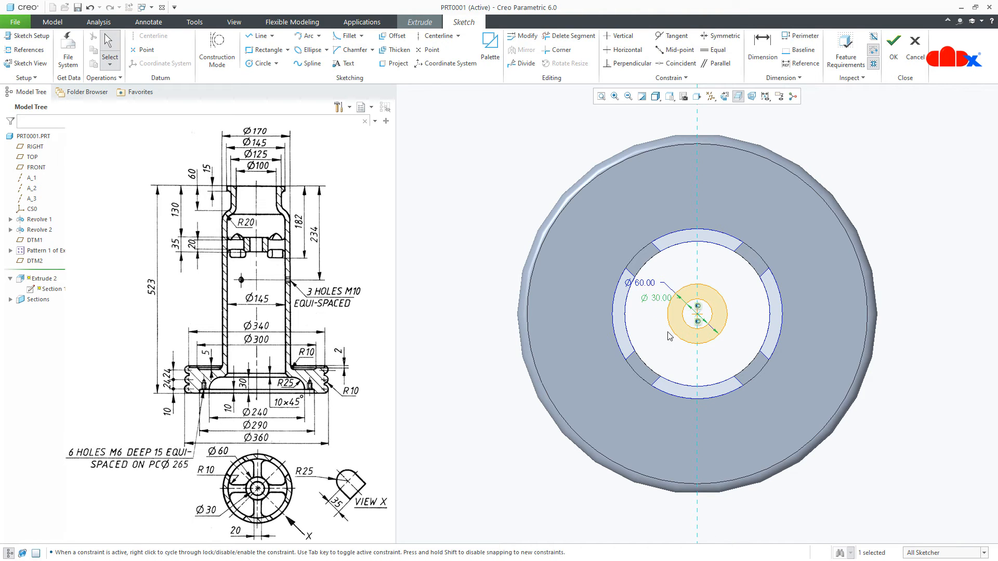
Accept the ring sketch and extrude it as a solid hub 35 deep, downward from its datum plane inside the column
middle_click_drag(669, 335, 675, 292)
right_click(676, 291)
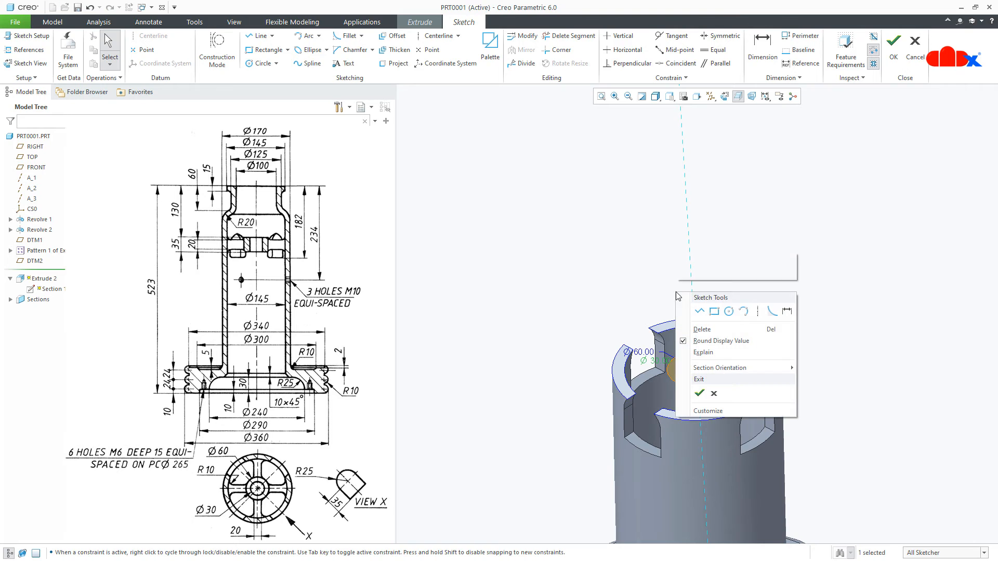
left_click(698, 393)
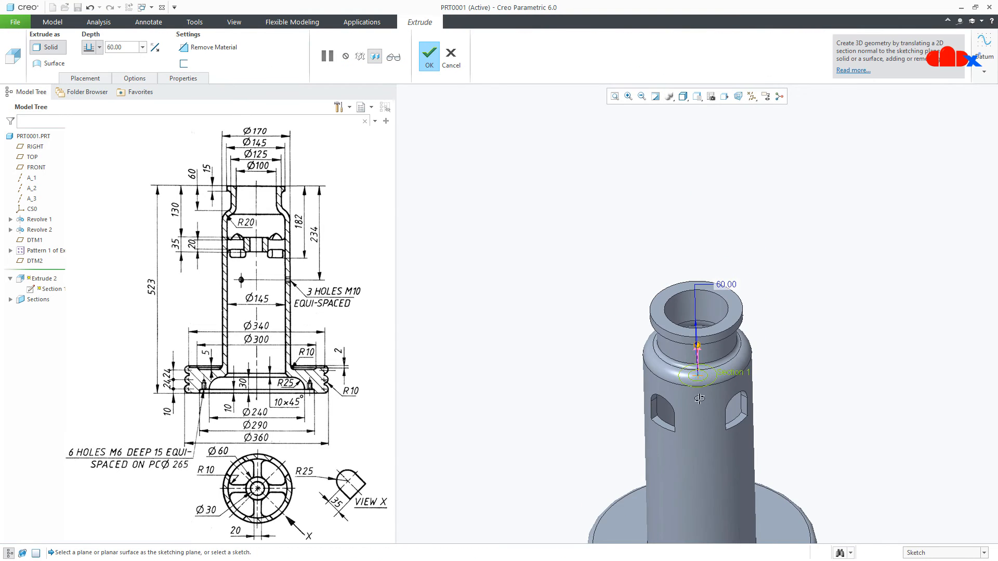
middle_click_drag(699, 399, 742, 296)
scroll(704, 364, "up", 4)
scroll(706, 356, "down", 3)
double_click(699, 445)
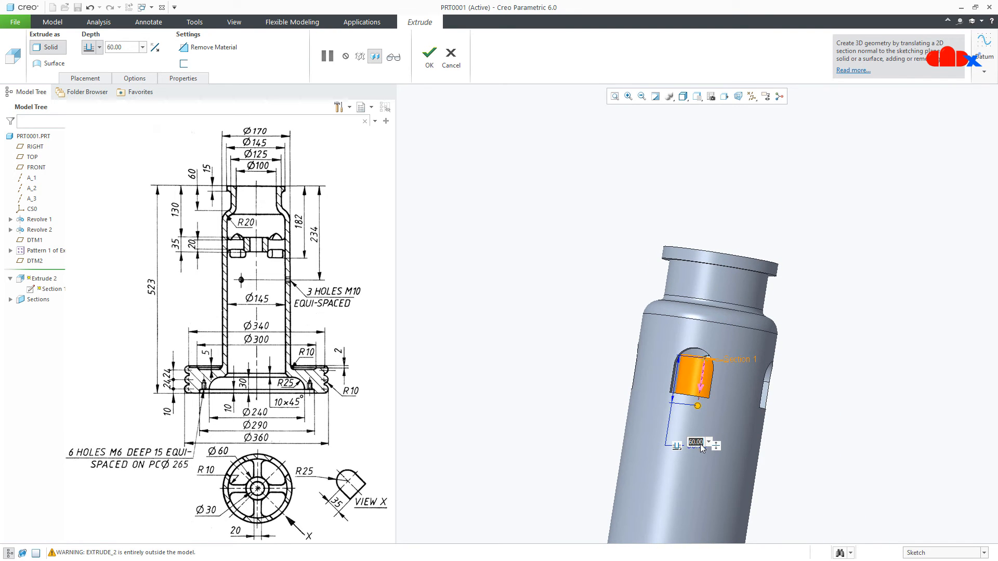
type("3")
key("Return")
middle_click(700, 443)
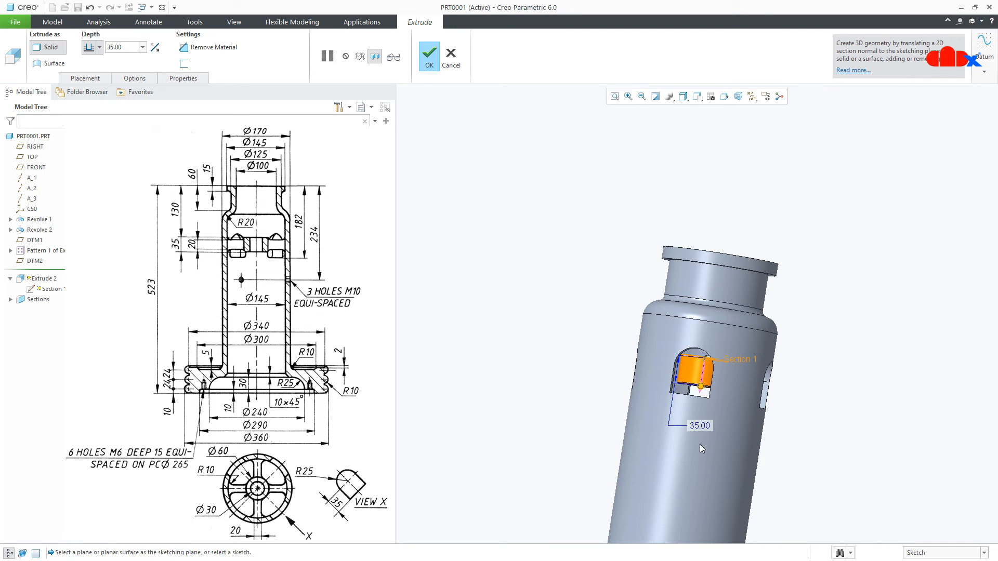
key("ctrl+d")
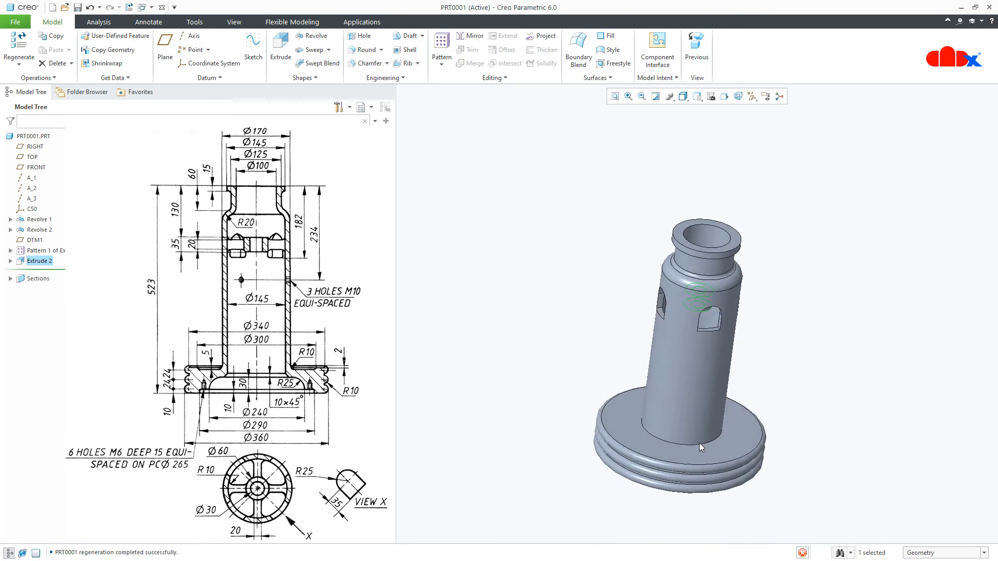
left_click(825, 449)
Start a new extrusion and begin creating a datum plane for its sketch
scroll(715, 234, "down", 3)
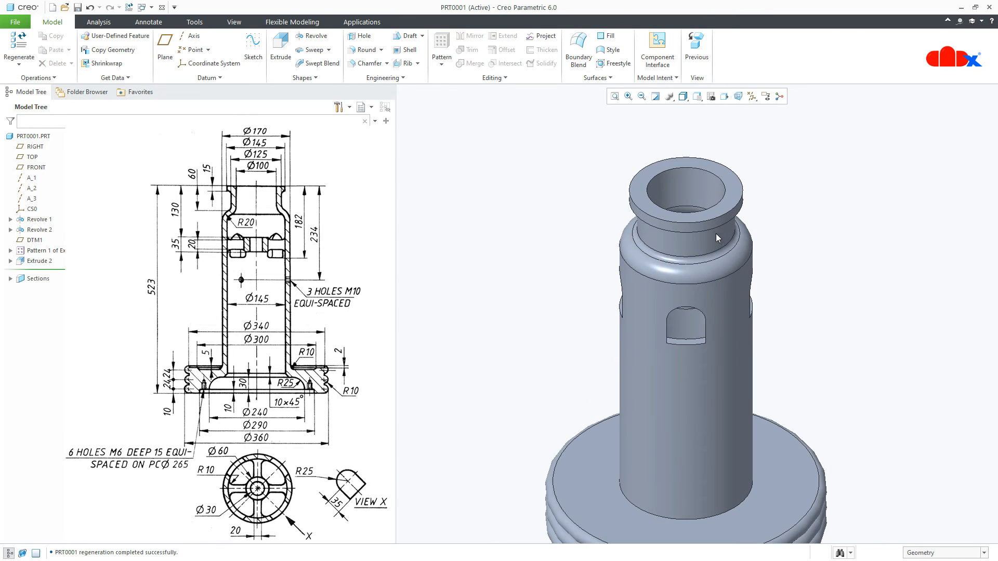
mouse_move(719, 239)
middle_mouse_down()
mouse_move(717, 300)
mouse_move(716, 246)
middle_mouse_up()
middle_click_drag(843, 290, 839, 290)
key("ctrl+d")
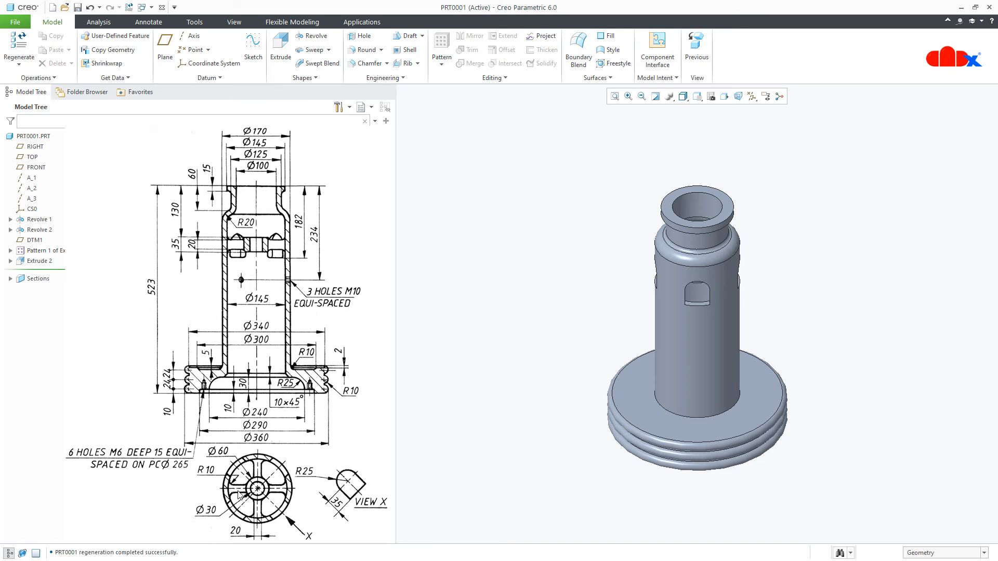
left_click(281, 54)
left_click(96, 79)
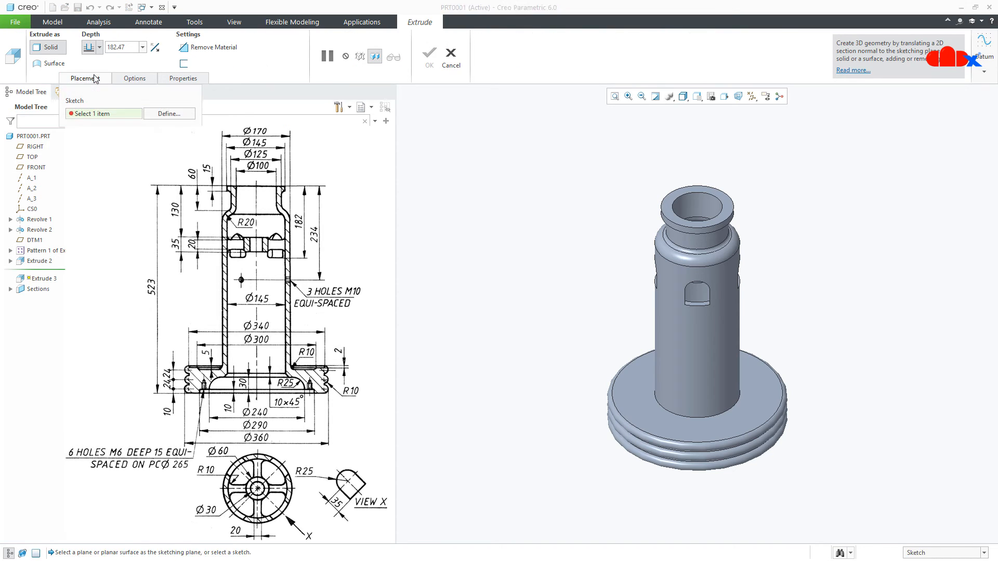
left_click(170, 114)
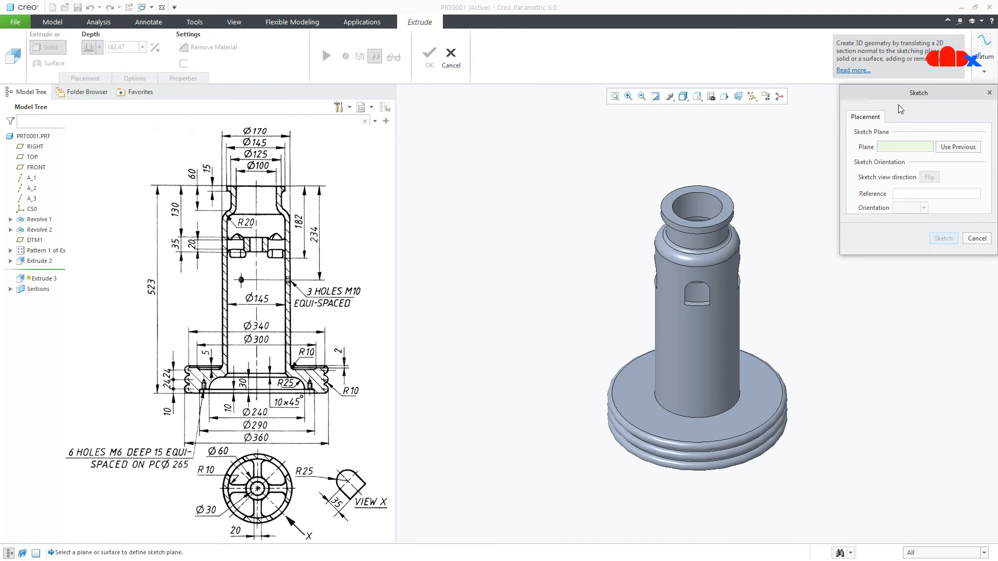
left_click(984, 46)
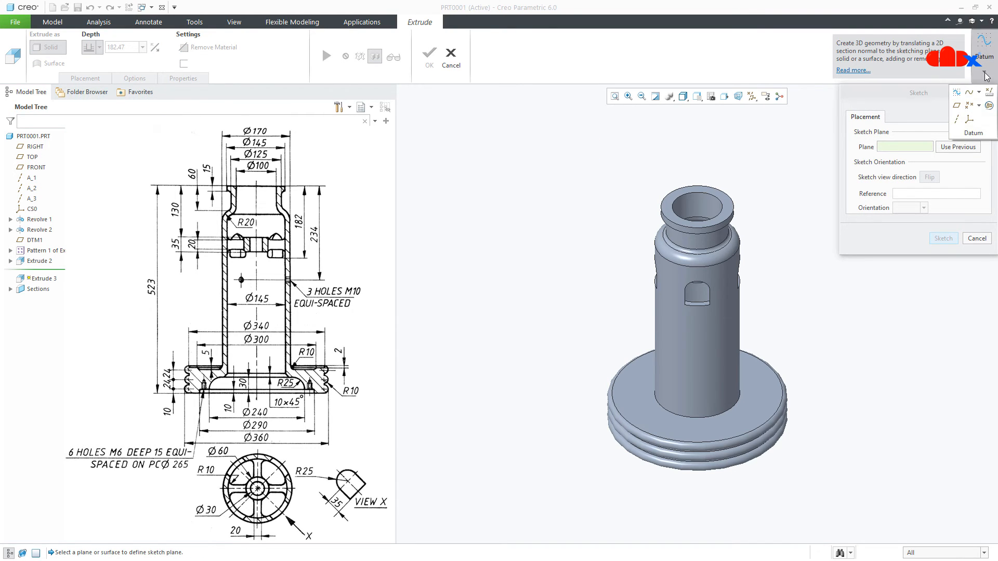
left_click(958, 107)
Create the datum plane midway between the hub's top and bottom faces and use it as the sketch plane
scroll(713, 218, "down", 3)
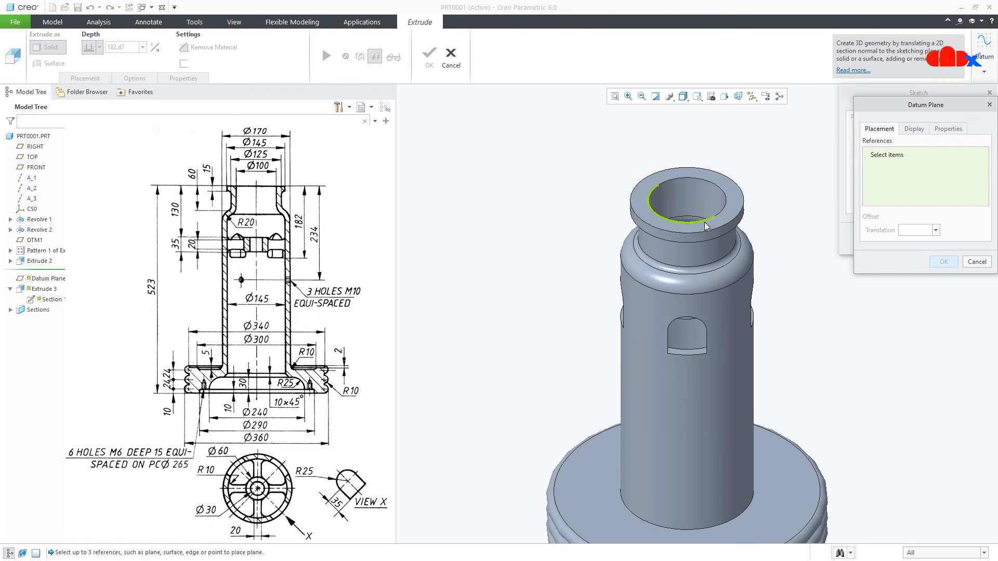
middle_click_drag(705, 223, 680, 260)
scroll(672, 236, "down", 5)
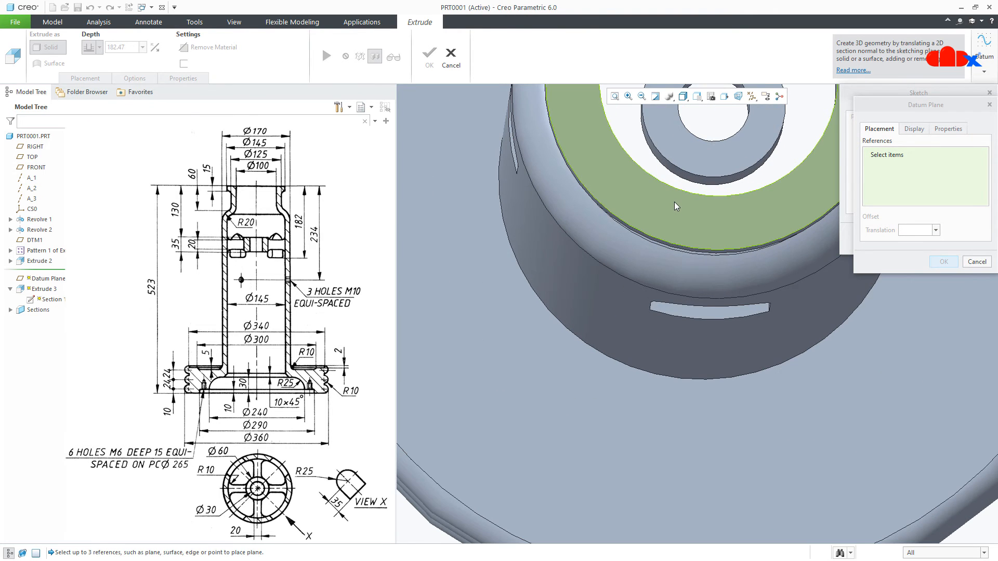
middle_click_drag(670, 208, 701, 169)
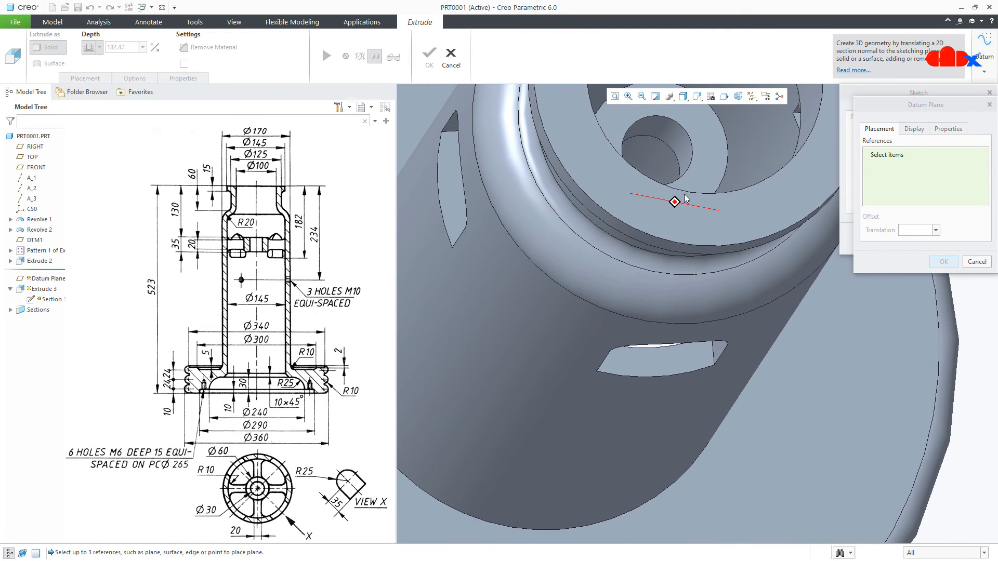
left_click(713, 160)
middle_click_drag(712, 161, 688, 145)
scroll(721, 347, "up", 3)
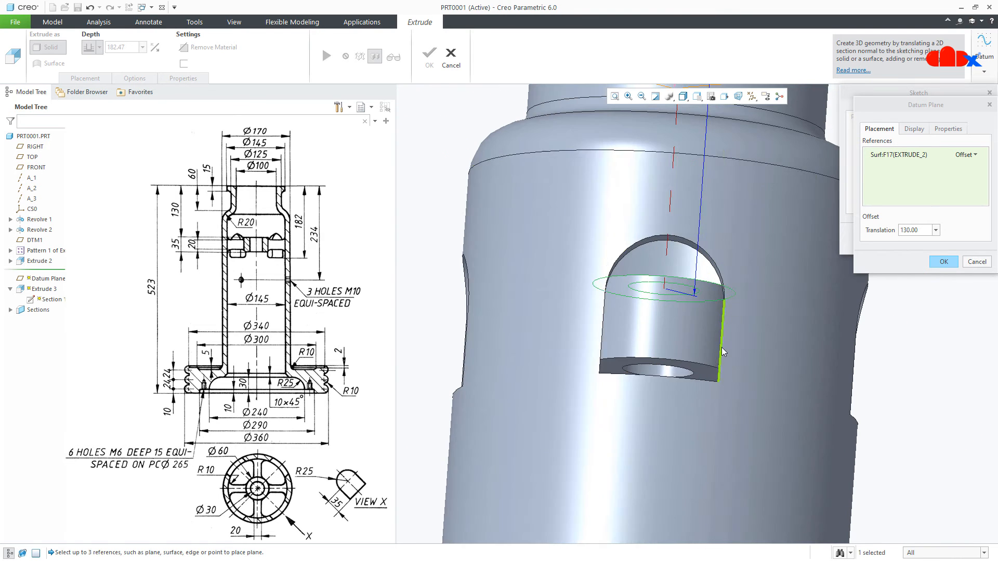
left_click(710, 377, "ctrl")
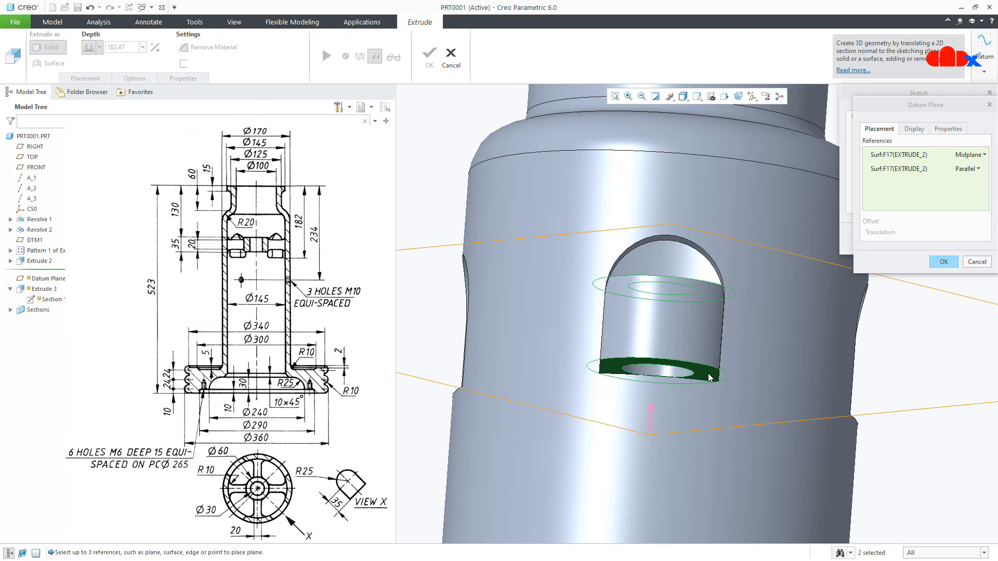
scroll(686, 353, "down", 2)
middle_click_drag(679, 349, 710, 370)
scroll(680, 349, "down", 5)
left_click(943, 261)
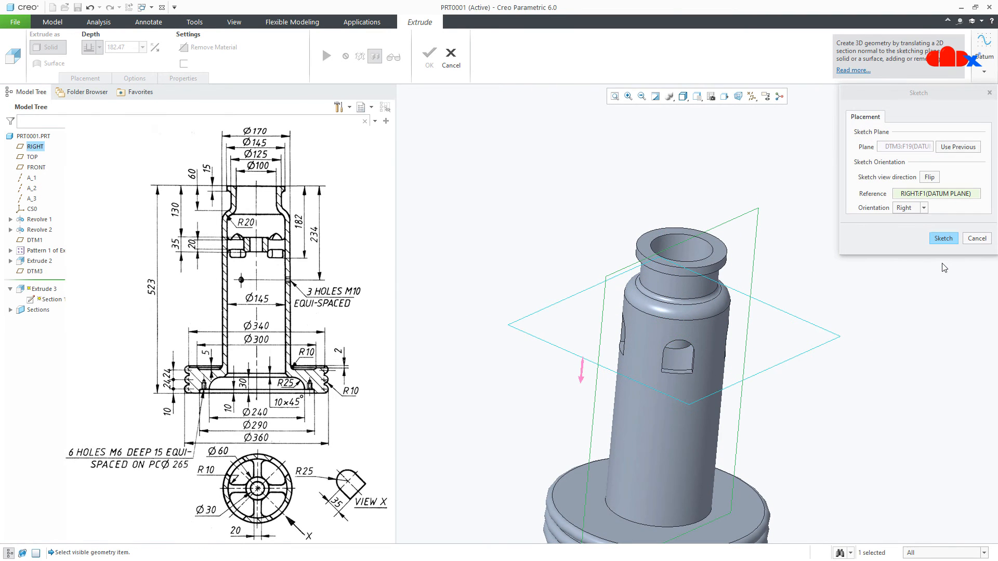
Open the sketch on the hub's mid-plane, facing it squarely with the model clipped in front of the plane
left_click(945, 240)
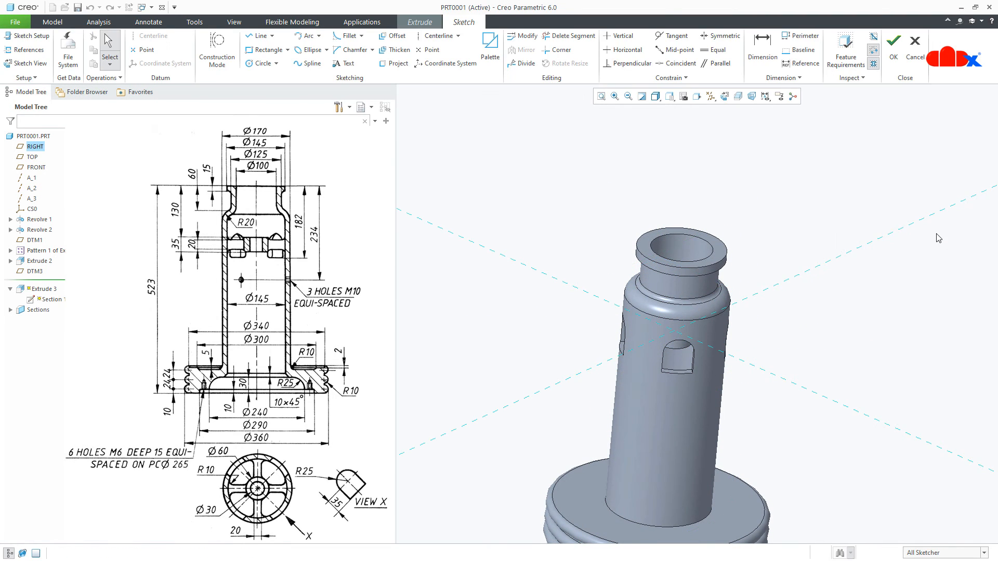
left_click(737, 97)
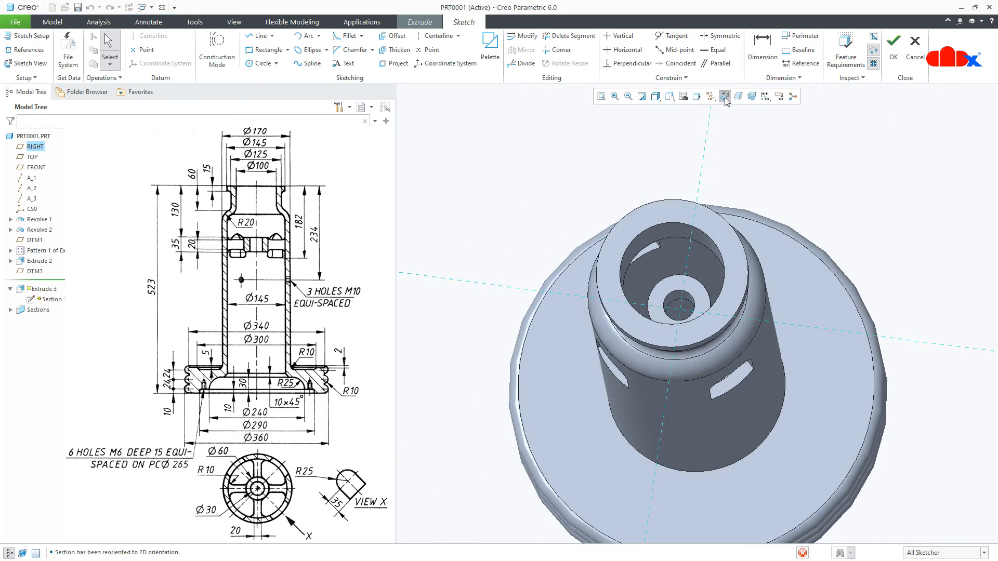
left_click(735, 97)
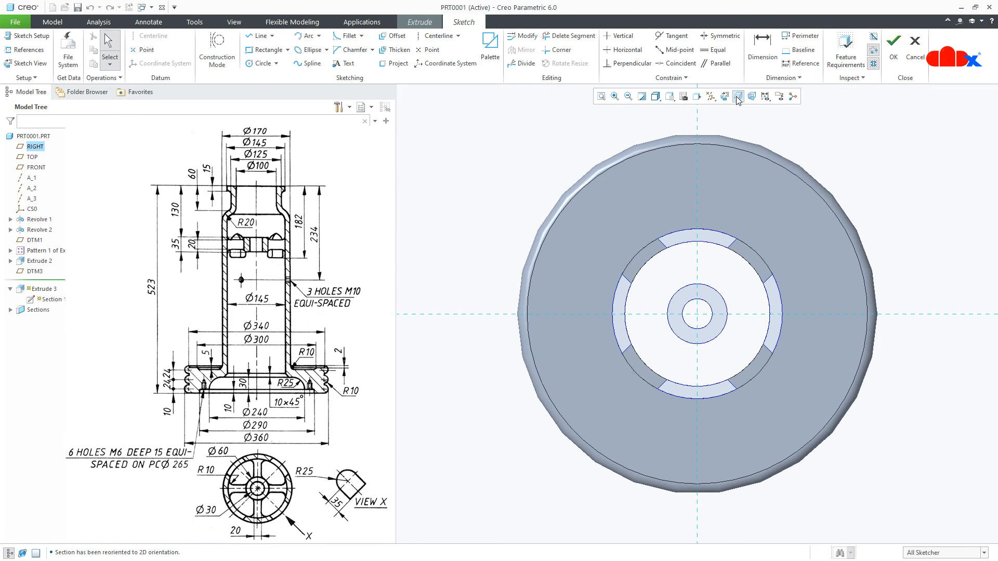
Add the hub's outer circular edge and the column's inner bore edge as sketch references
left_click(24, 49)
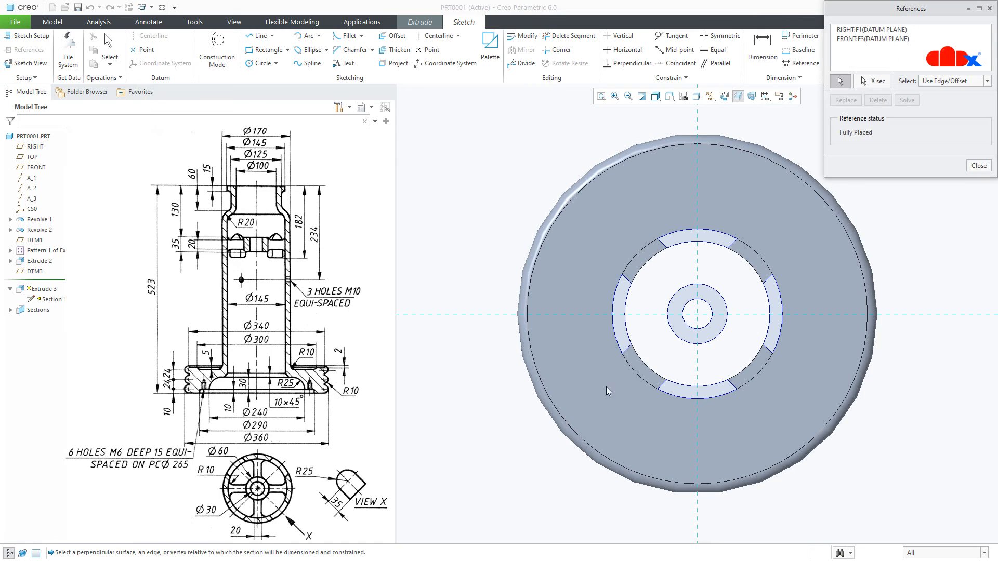
scroll(669, 353, "up", 3)
left_click(671, 313)
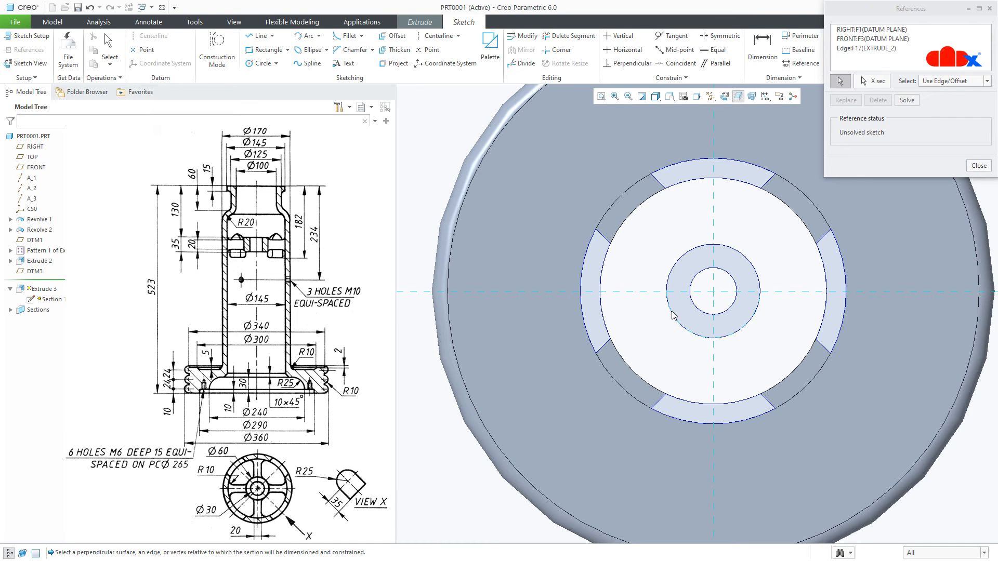
left_click(605, 317)
middle_click(646, 346)
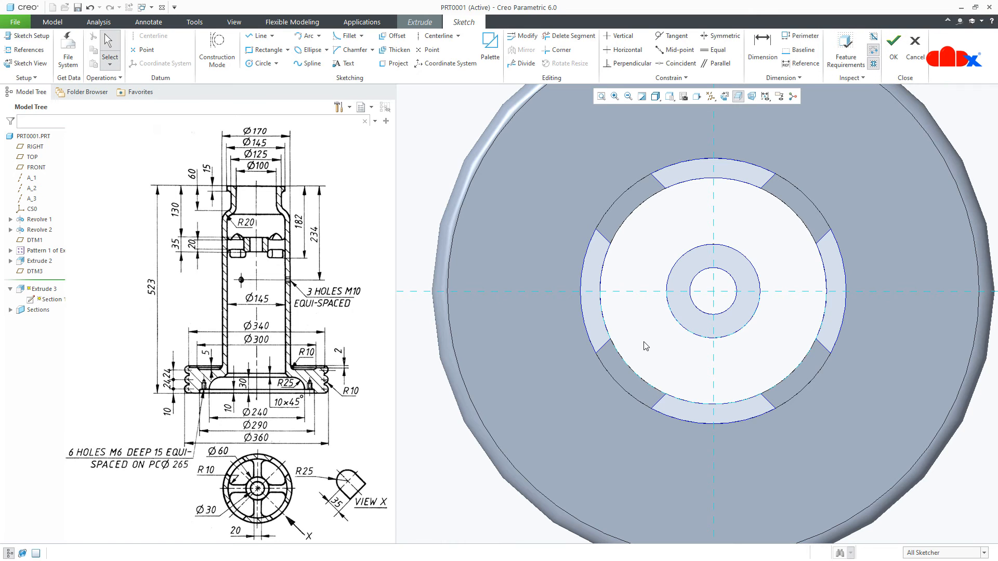
Sketch two lower semicircular arcs, one along the hub's outer edge and one along the column's bore, ending on the horizontal reference
right_click(645, 343)
left_click(726, 363)
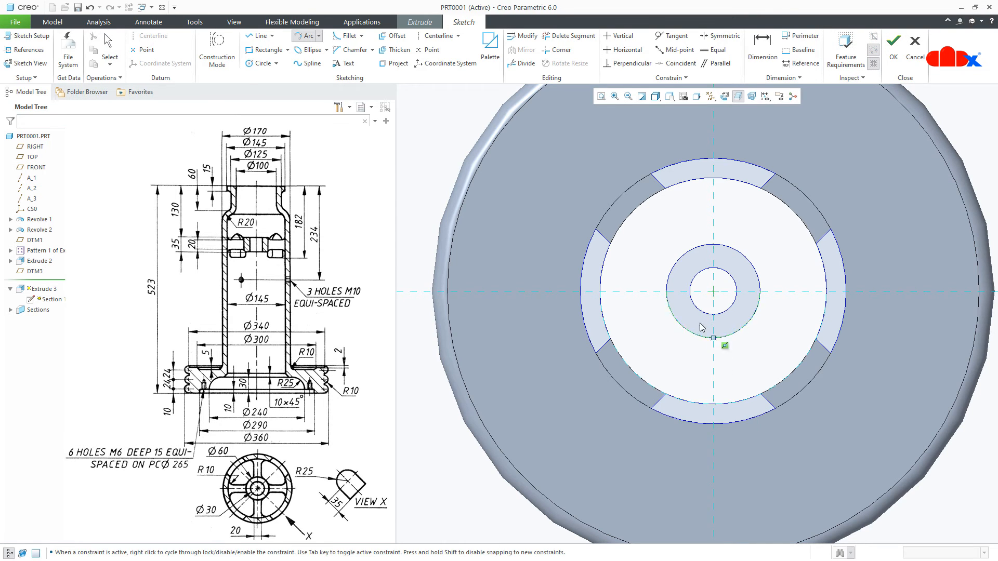
left_click(666, 291)
left_click(760, 291)
left_click(742, 330)
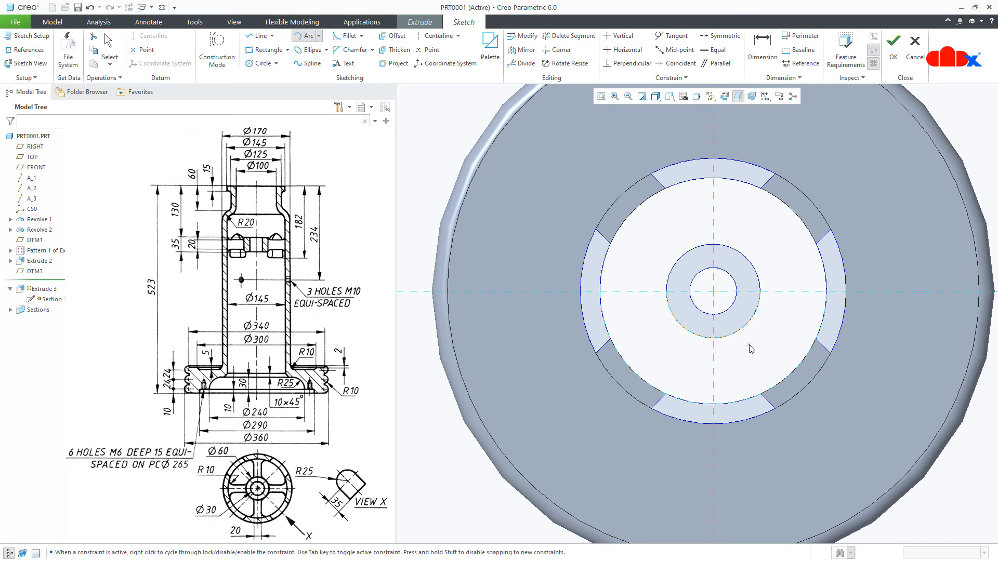
left_click(600, 291)
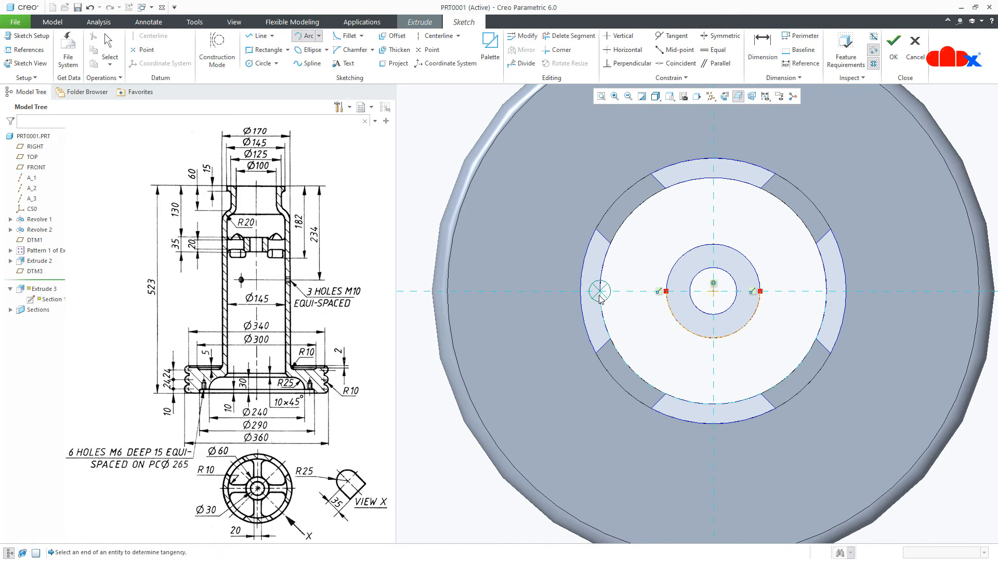
left_click(826, 291)
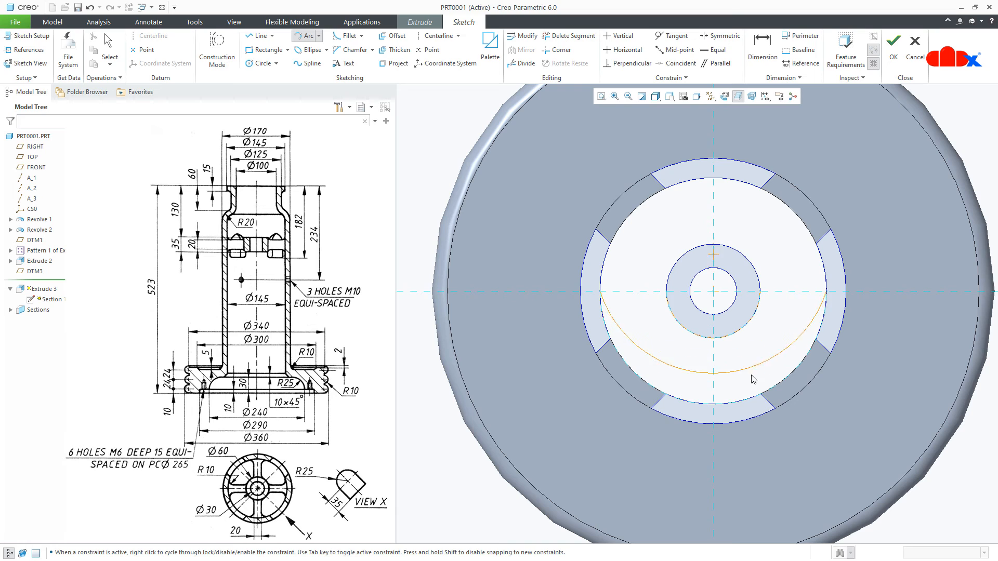
left_click(744, 402)
middle_click(757, 372)
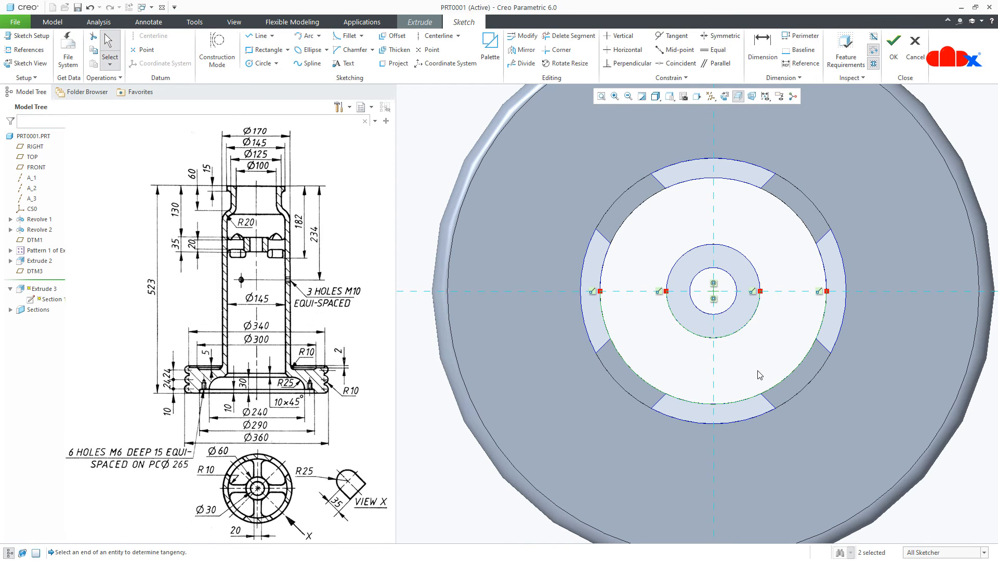
Sketch two vertical lines about 43 long joining the two arcs, one on each side of the vertical reference
right_click(757, 372)
left_click(782, 398)
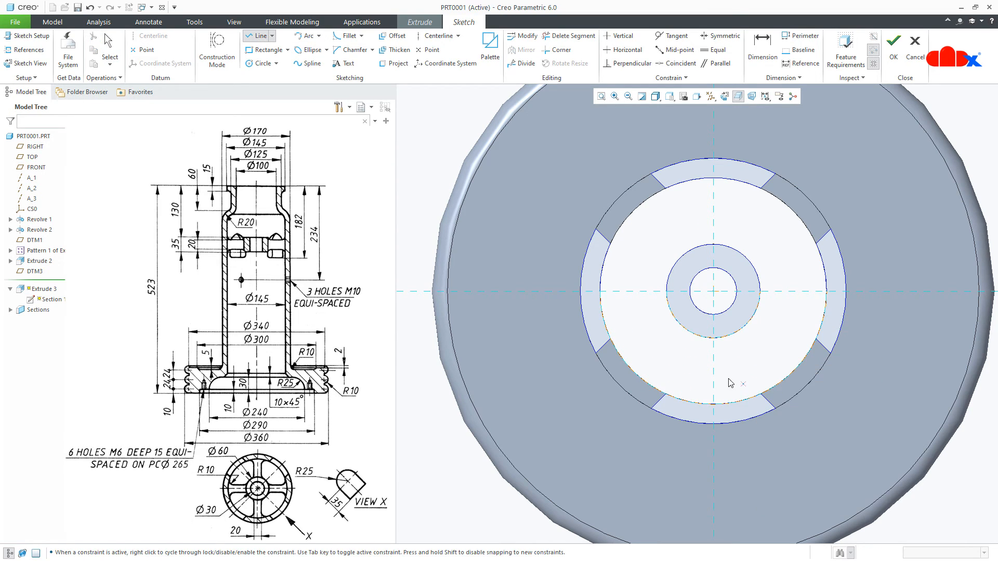
left_click(700, 338)
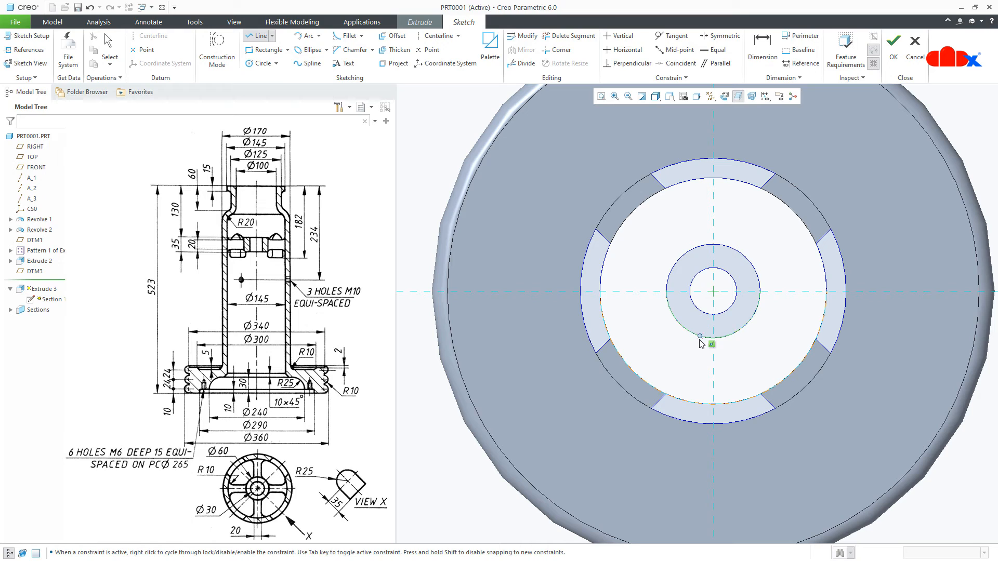
left_click(700, 403)
middle_click(727, 387)
left_click(726, 338)
left_click(728, 404)
middle_click(743, 390)
middle_click(743, 391)
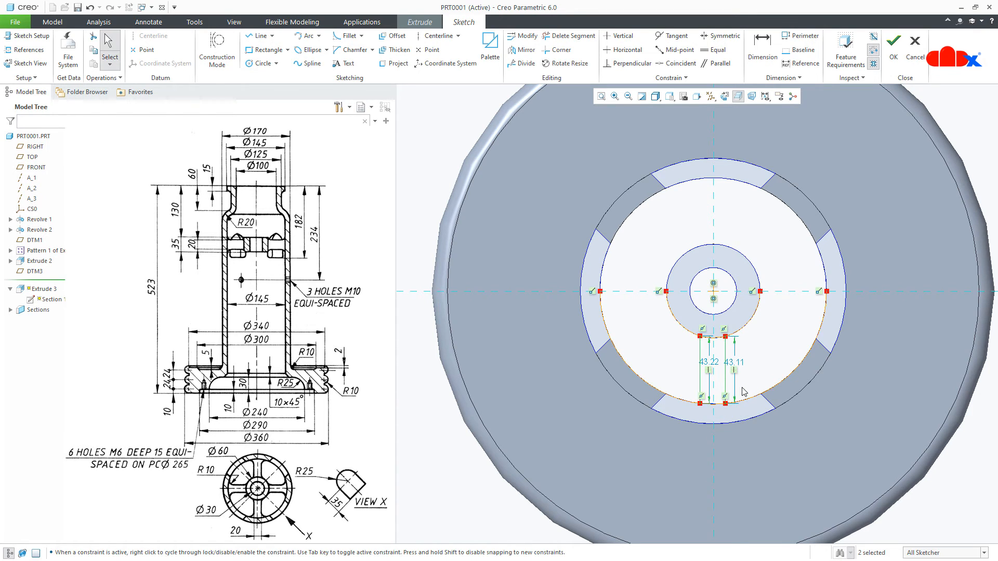
Make the two vertical rib lines equal in length
left_click(715, 50)
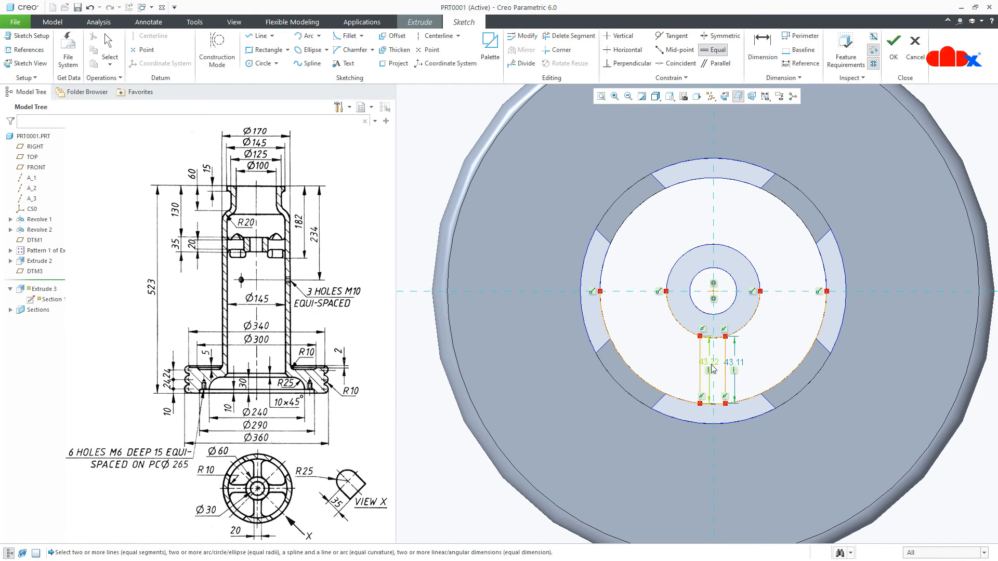
left_click(701, 375)
left_click(728, 381)
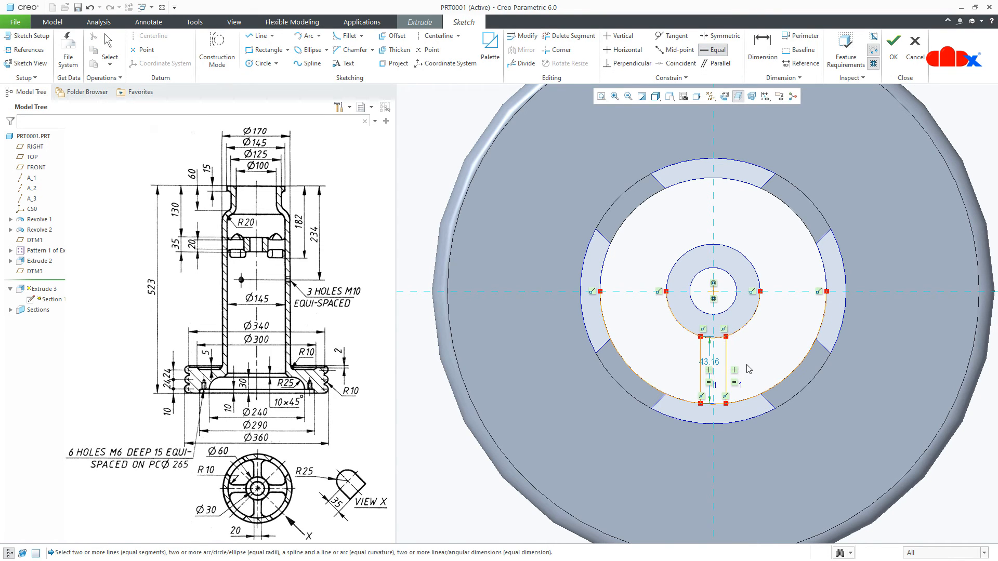
Trim the arc portions outside the two vertical lines to leave a closed rib profile between hub and bore
left_click(583, 41)
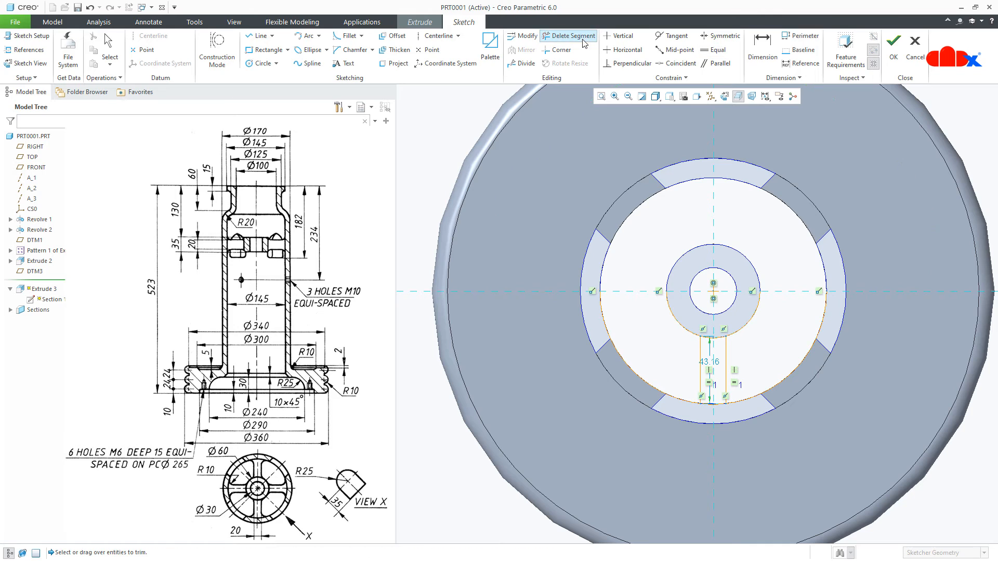
left_click_drag(672, 318, 663, 329)
left_click_drag(746, 316, 761, 336)
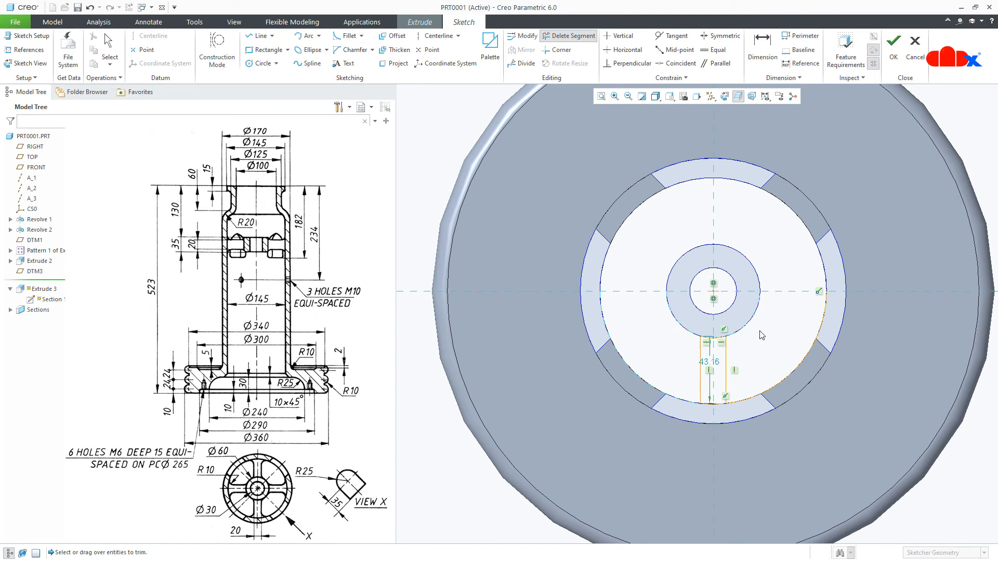
middle_click(793, 395)
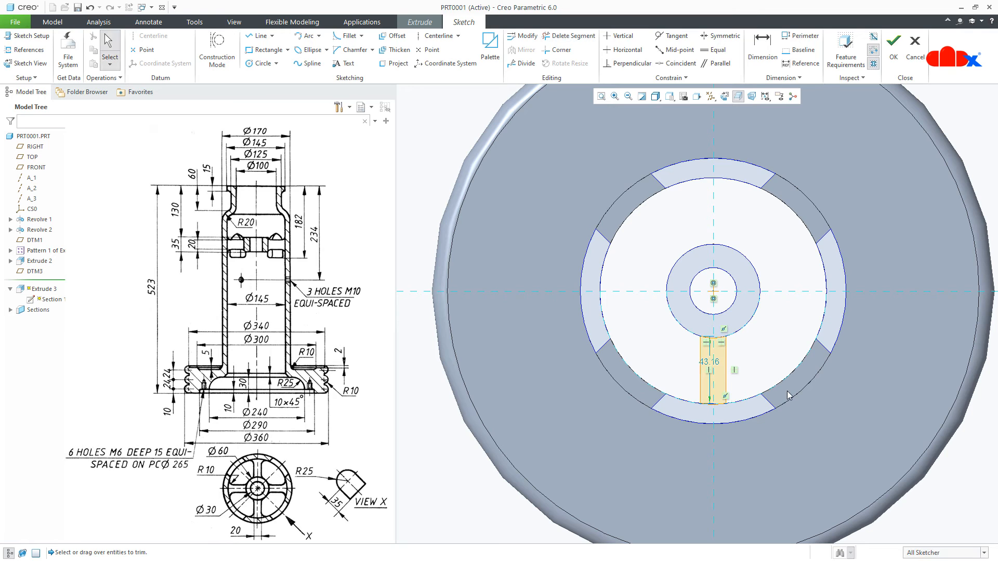
Dimension the rib profile's width between its two vertical lines as 20 and finish the sketch
scroll(728, 353, "down", 3)
right_click(754, 366)
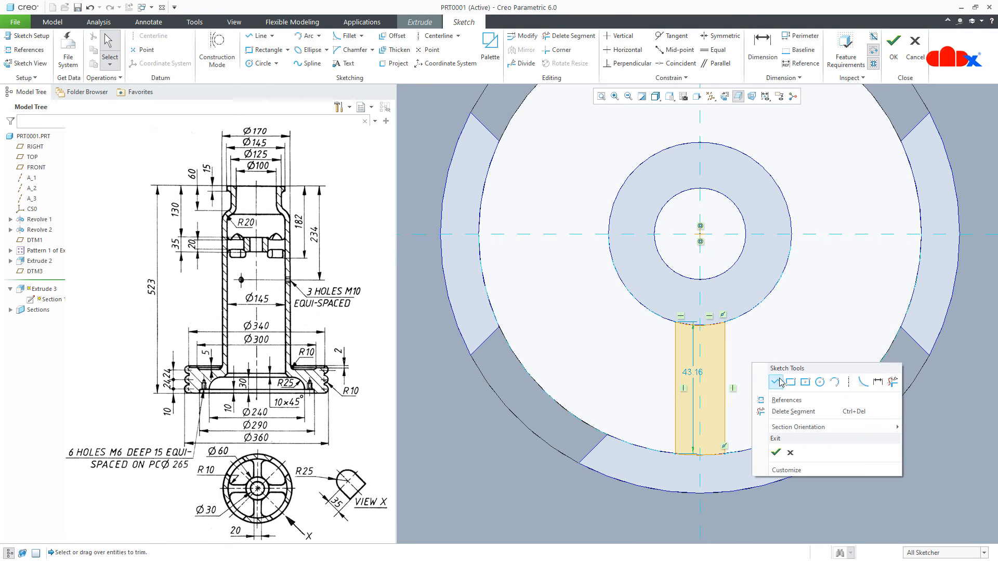
left_click(877, 383)
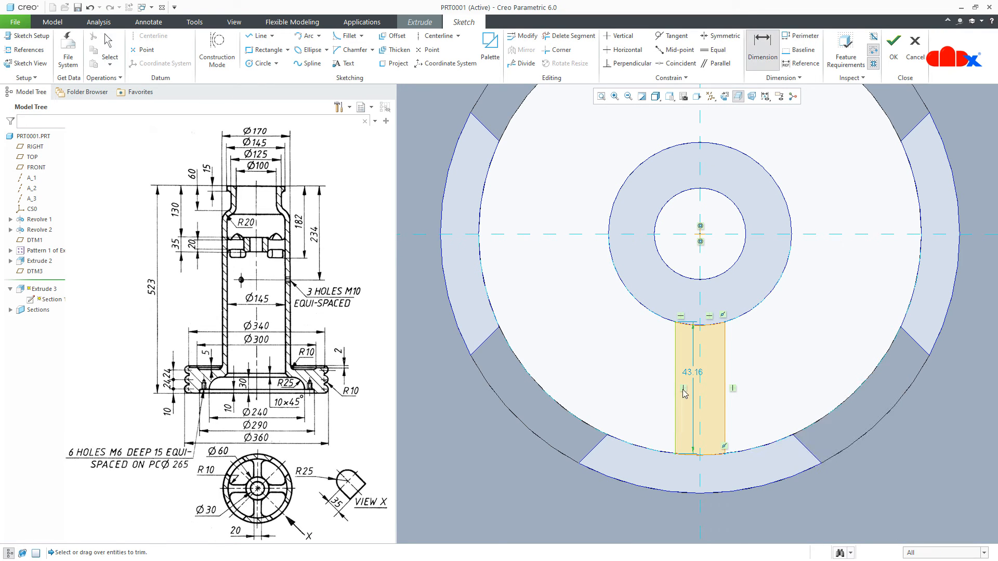
left_click(676, 391)
left_click(723, 394)
middle_click(751, 398)
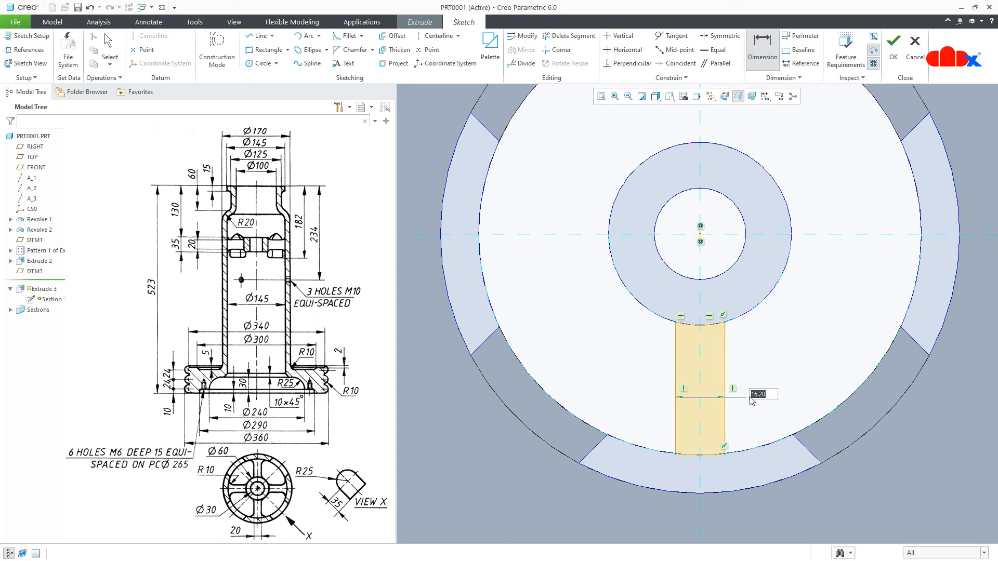
key("Return")
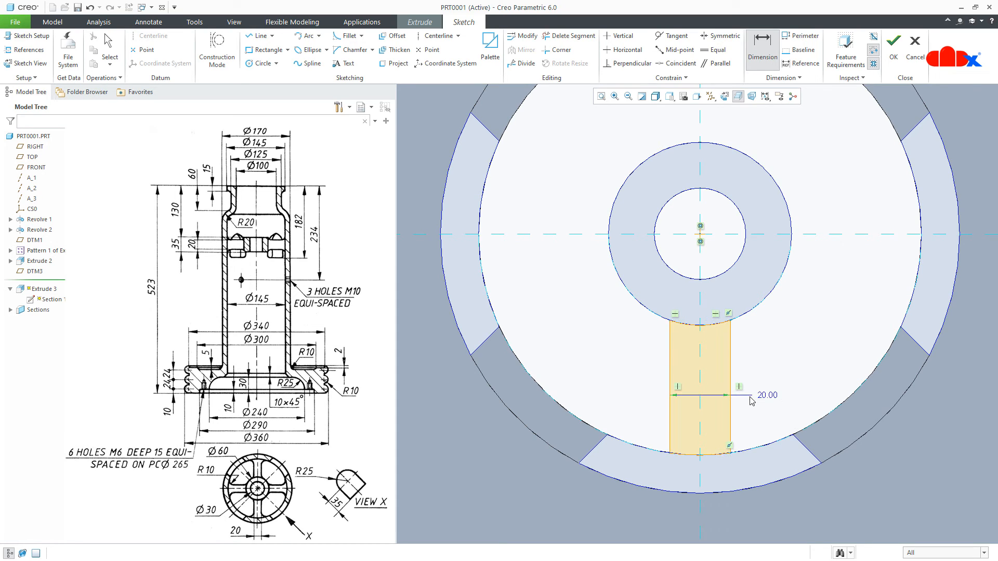
right_click(752, 400)
left_click(773, 487)
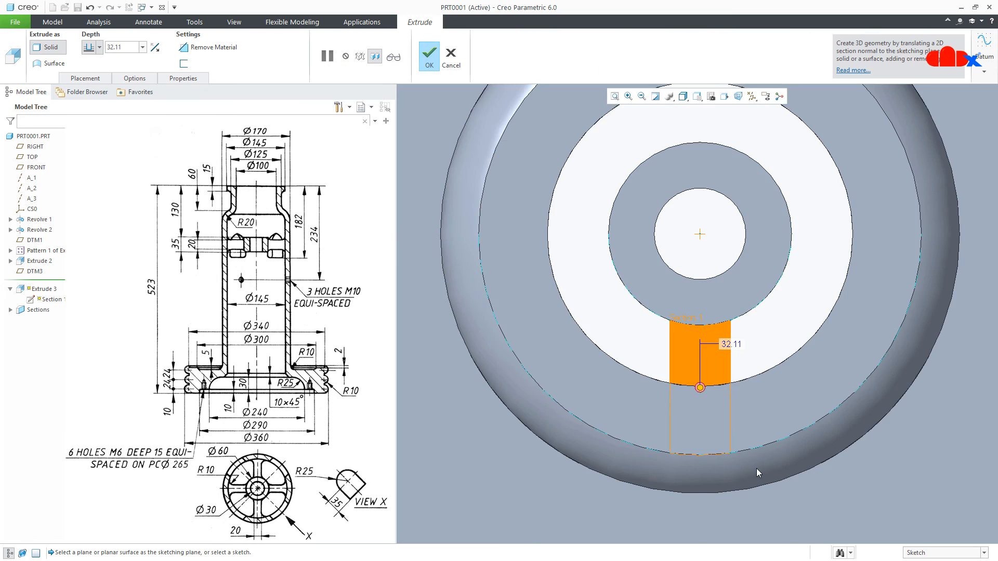
Extrude the rib profile symmetrically about its sketch plane with a total depth of 32.11
scroll(743, 374, "up", 4)
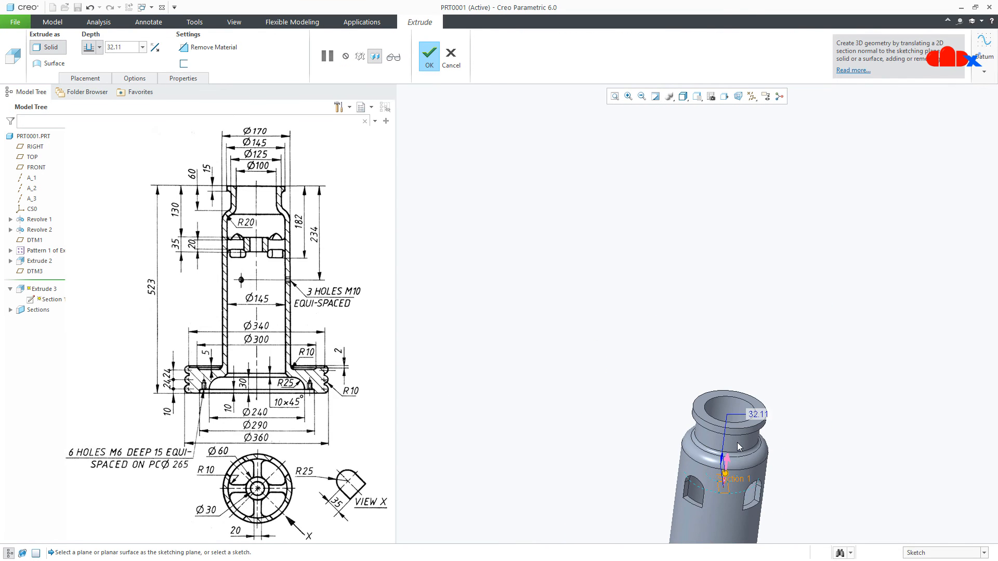
scroll(728, 518, "down", 5)
middle_click_drag(714, 490, 791, 469)
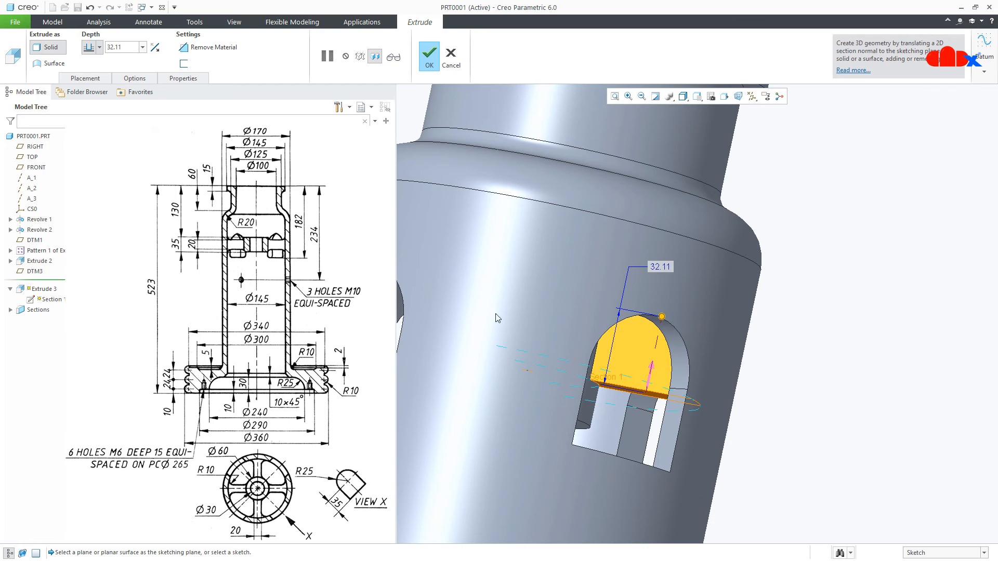
left_click(100, 48)
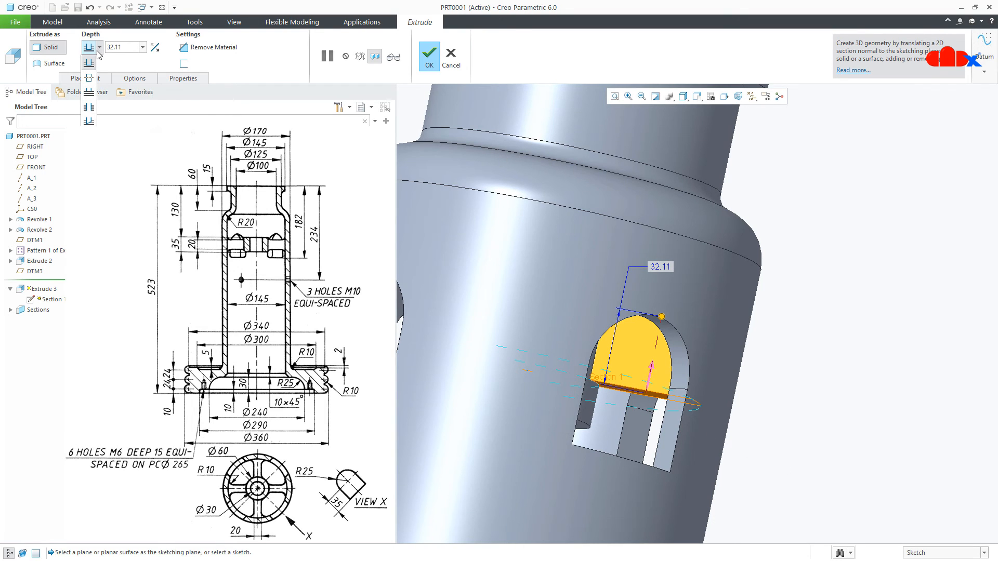
left_click(89, 78)
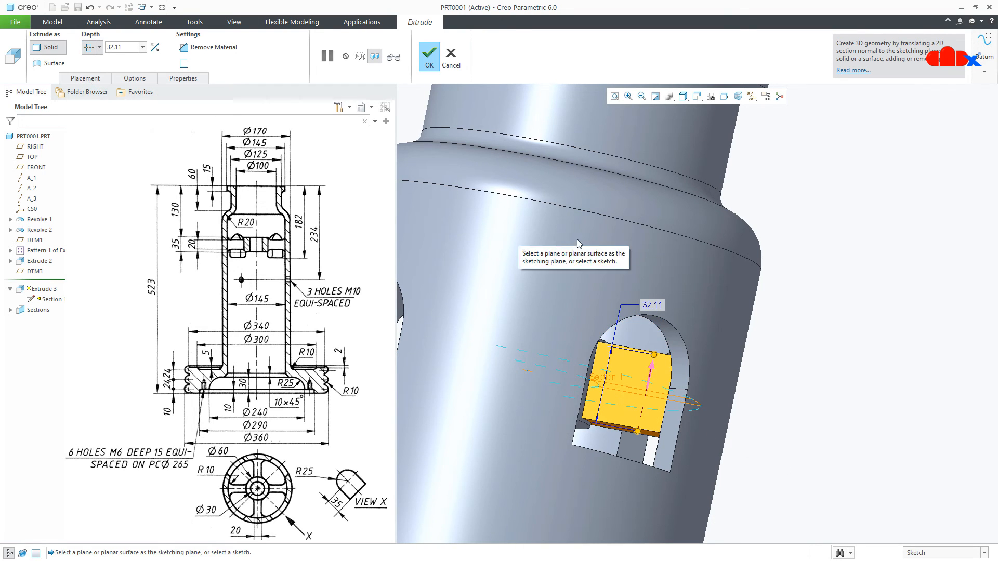
scroll(649, 285, "down", 3)
mouse_move(649, 286)
middle_mouse_down()
mouse_move(614, 342)
mouse_move(627, 382)
mouse_move(630, 342)
middle_mouse_up()
middle_click(629, 341)
left_click(775, 334)
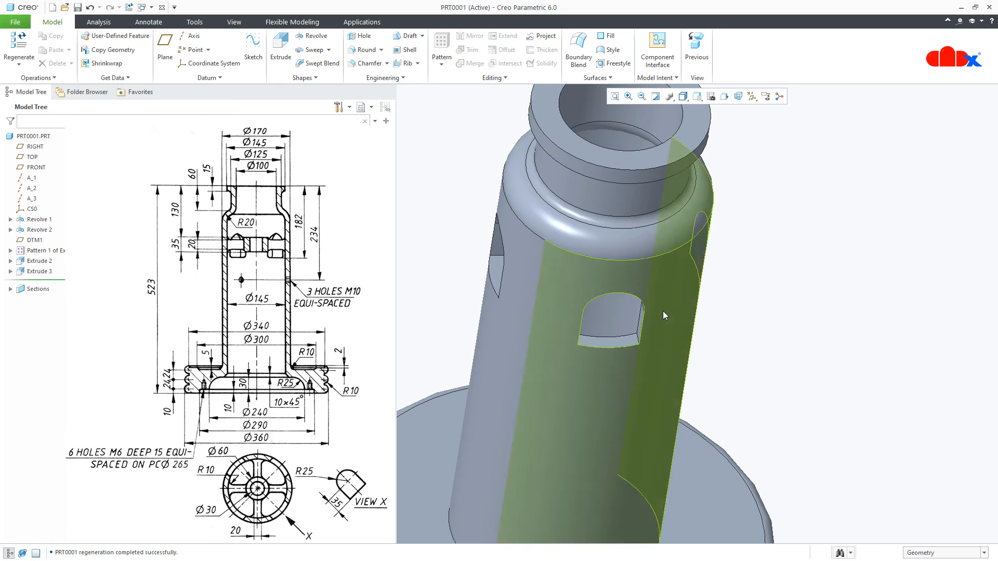
Show the datum axes and pattern the rib around the column's vertical axis with 4 members spread over 360 degrees
scroll(663, 311, "down", 4)
key("ctrl+d")
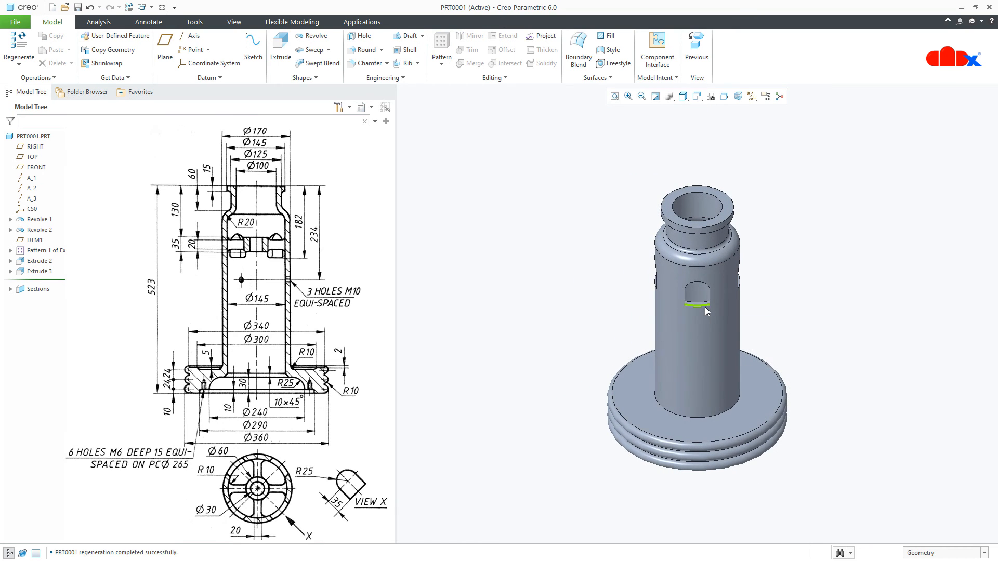
left_click(47, 271)
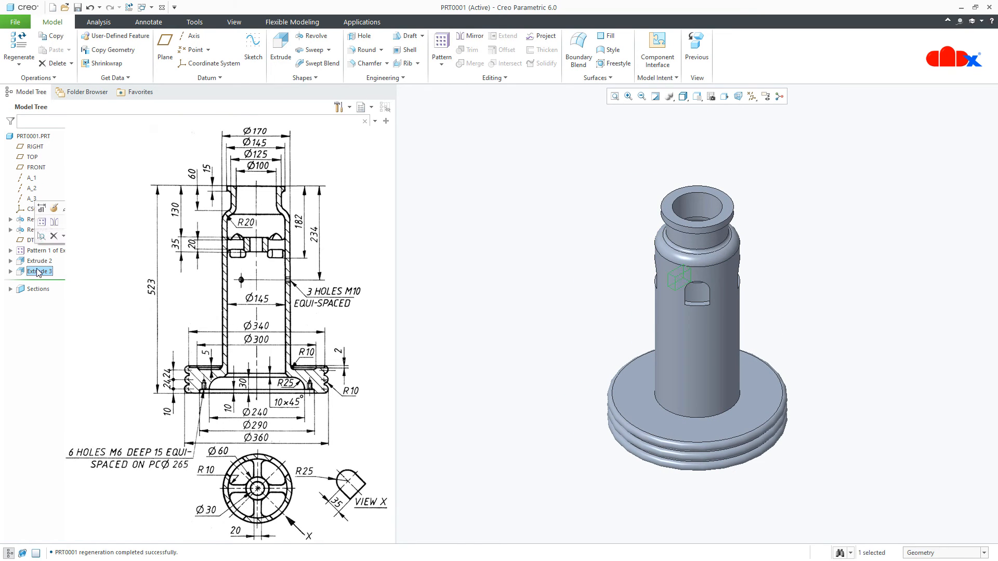
left_click(44, 227)
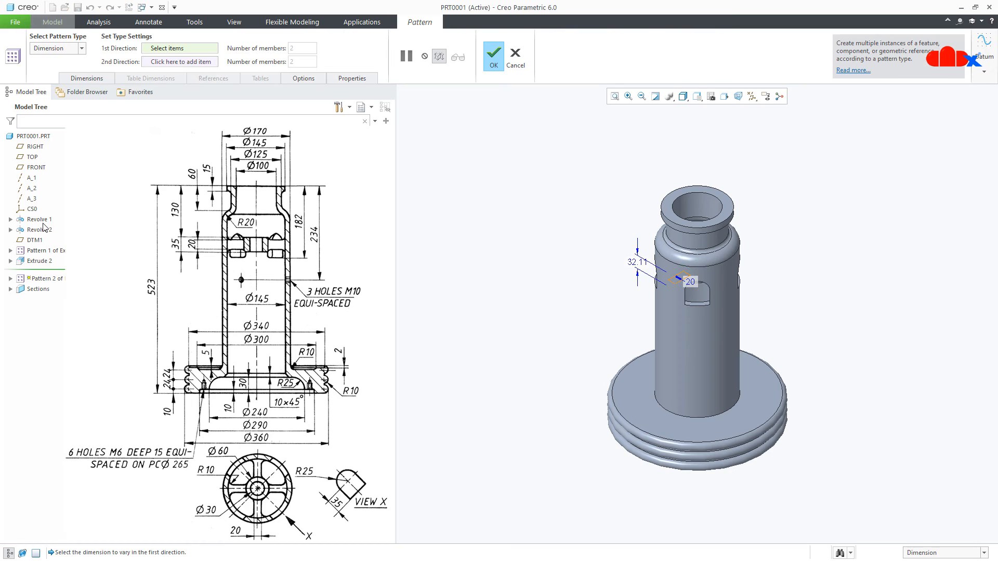
left_click(57, 50)
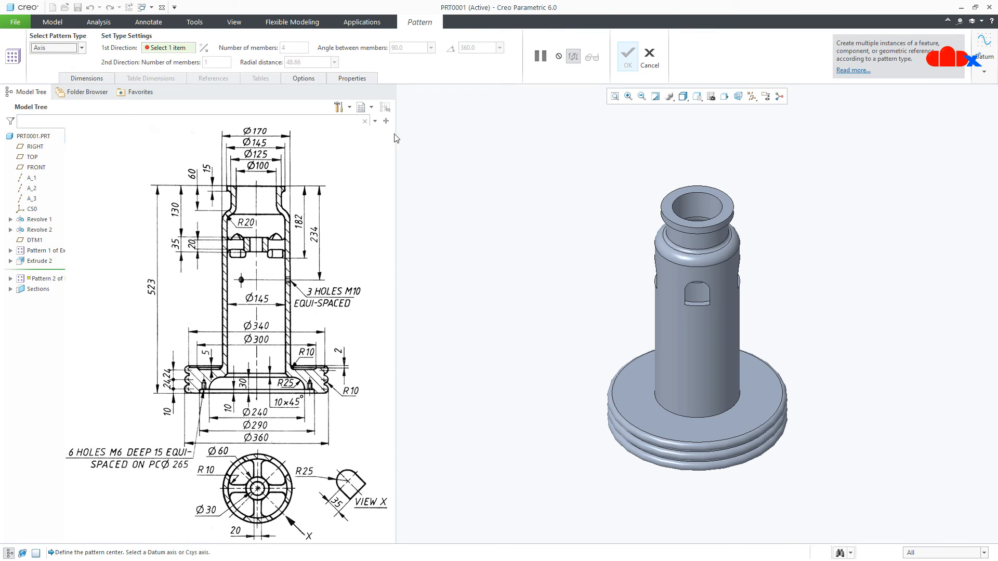
left_click(751, 96)
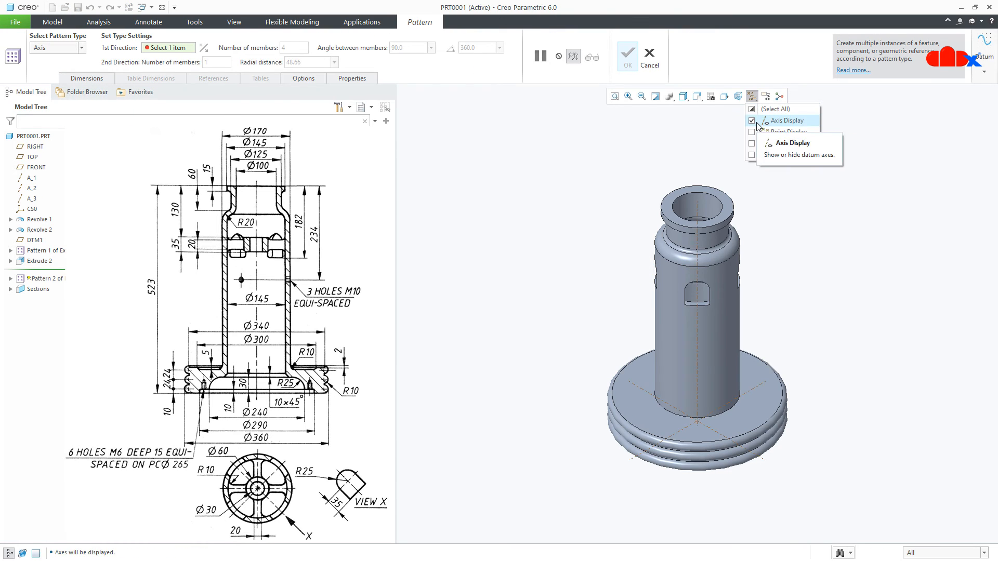
left_click(753, 120)
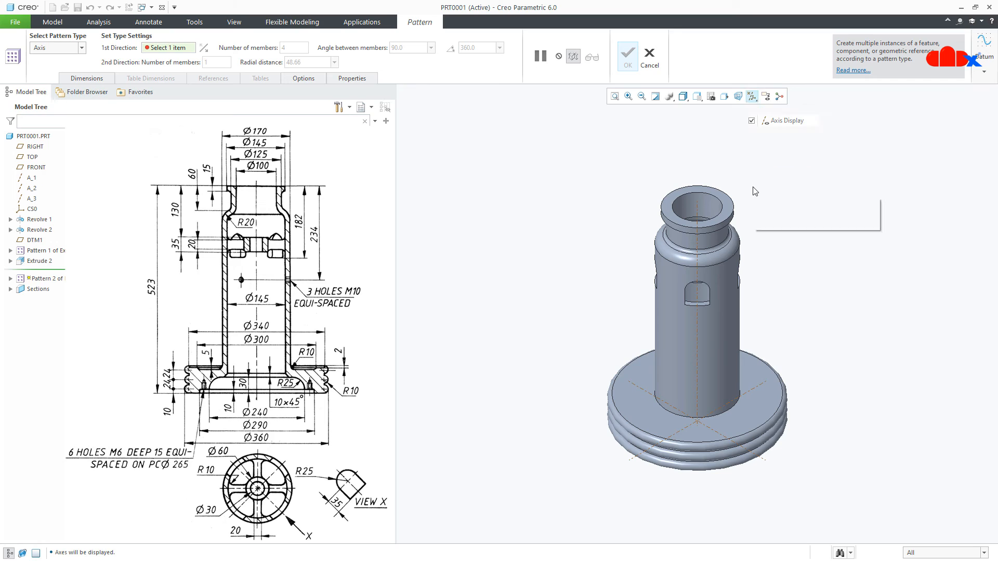
left_click(697, 219)
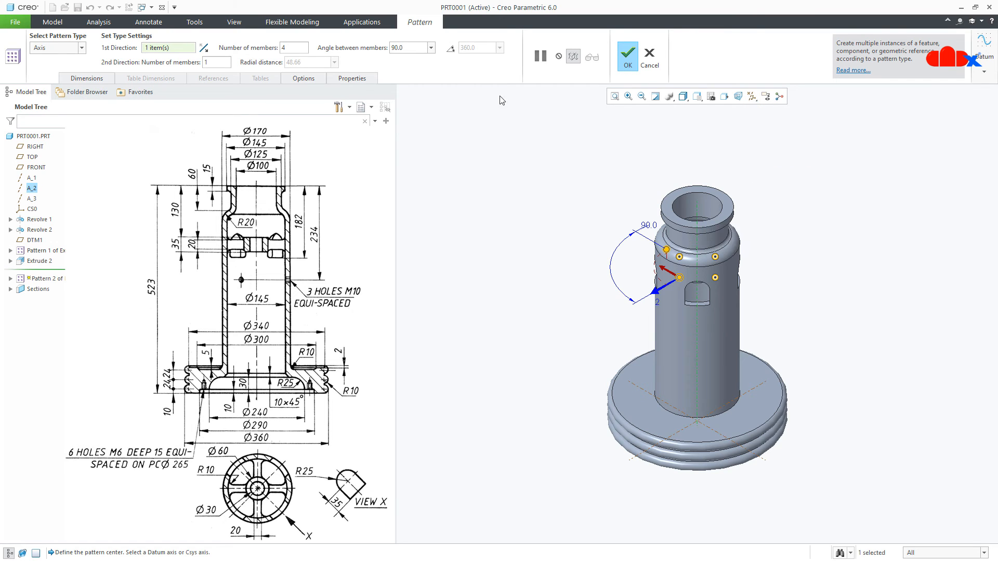
left_click(451, 49)
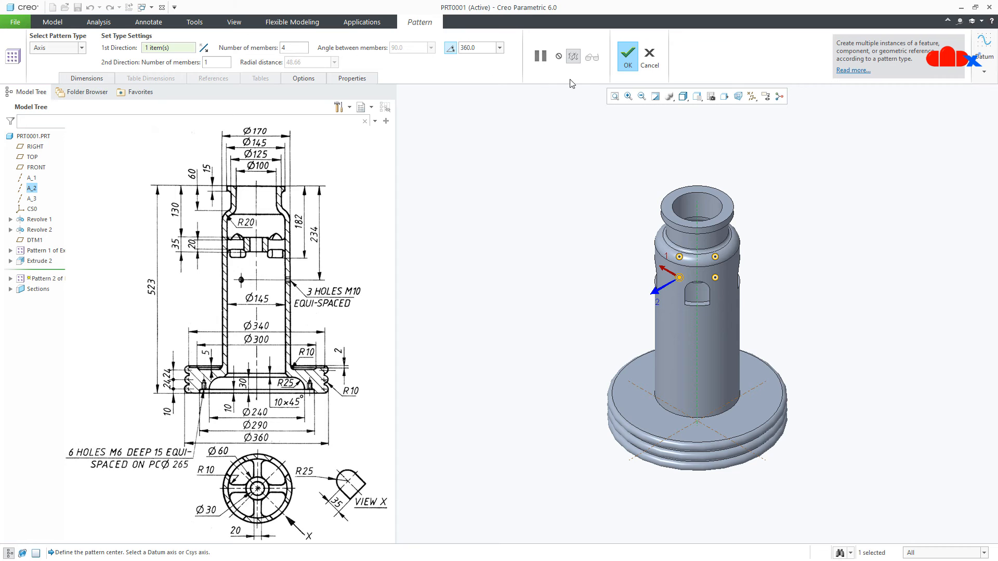
left_click(625, 58)
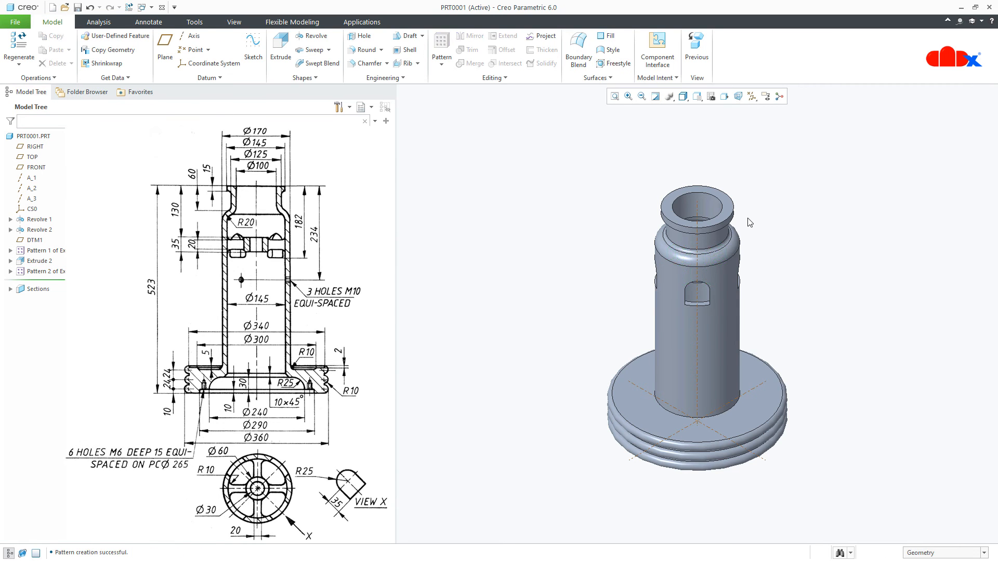
scroll(731, 220, "down", 2)
middle_click_drag(730, 216, 697, 231)
scroll(705, 211, "down", 5)
scroll(697, 232, "down", 5)
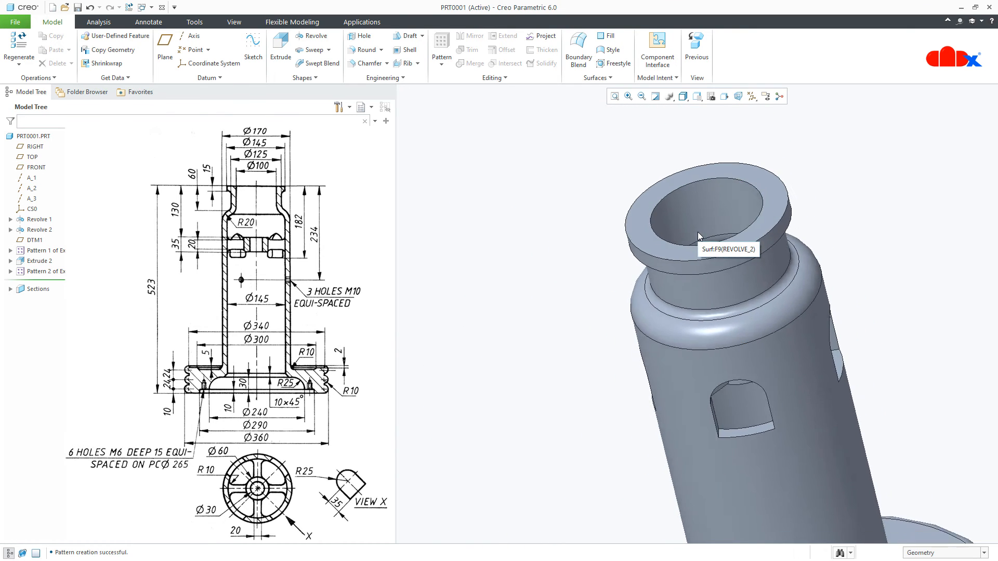
key("ctrl+d")
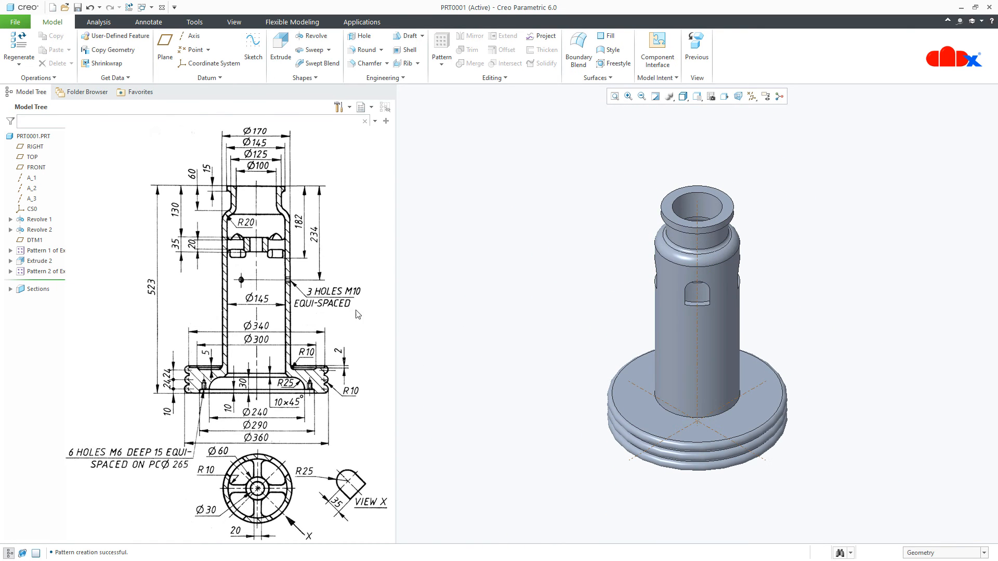
Activate cross-section A and face the sectioned model squarely to check the hub and ribs
left_click(10, 289)
left_click(36, 299)
left_click(37, 237)
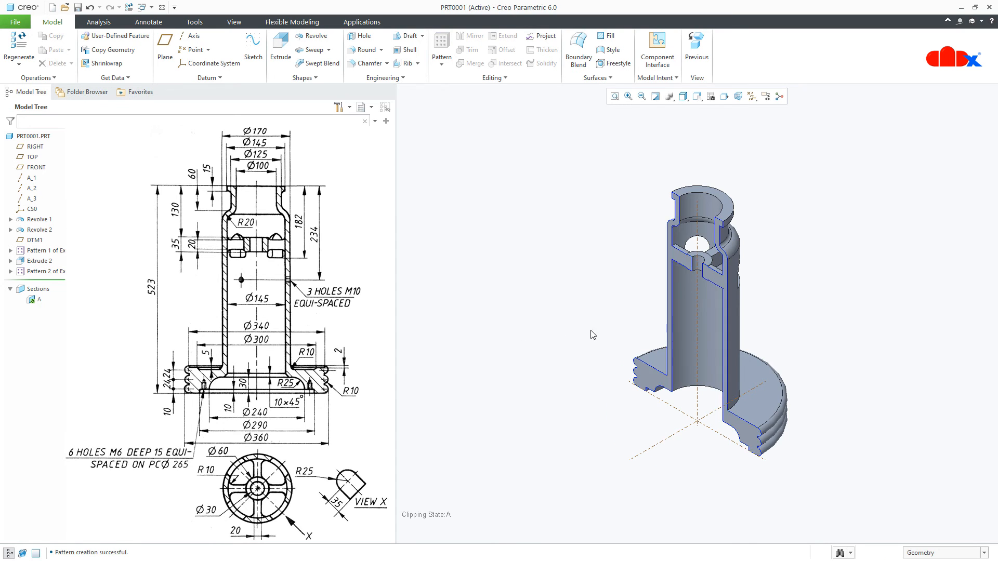
scroll(761, 307, "up", 5)
middle_click_drag(761, 306, 781, 319)
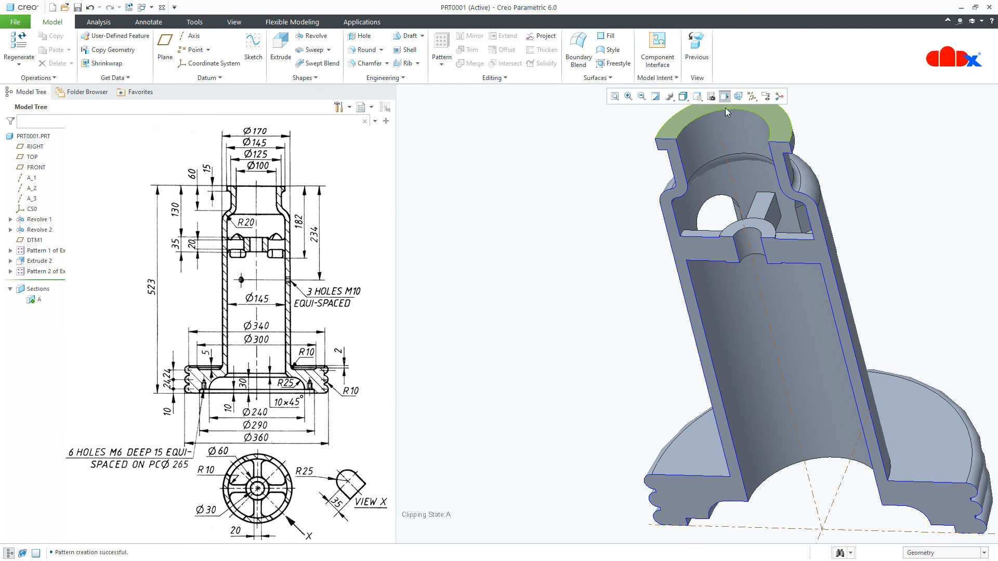
middle_click_drag(721, 103, 691, 313)
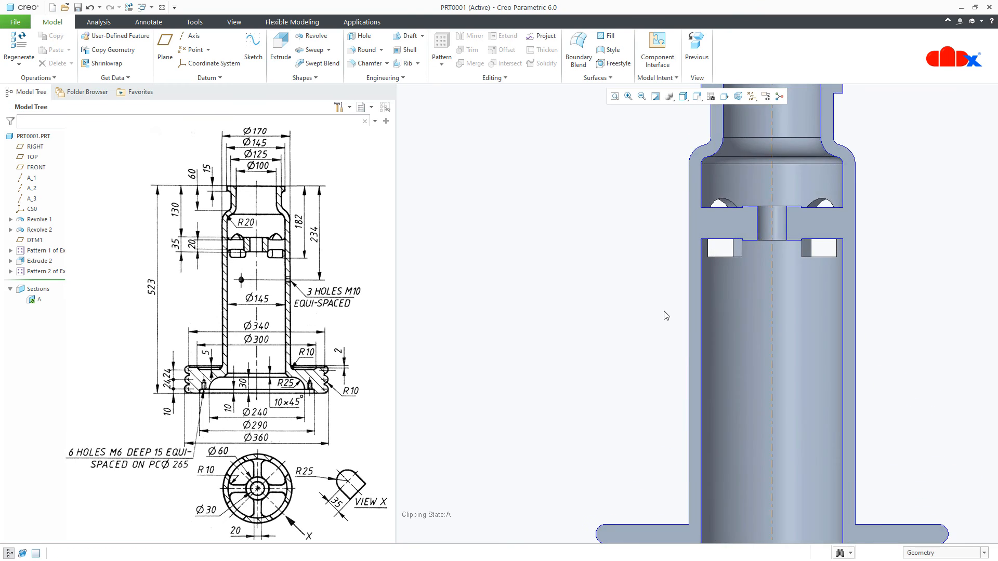
scroll(667, 314, "up", 3)
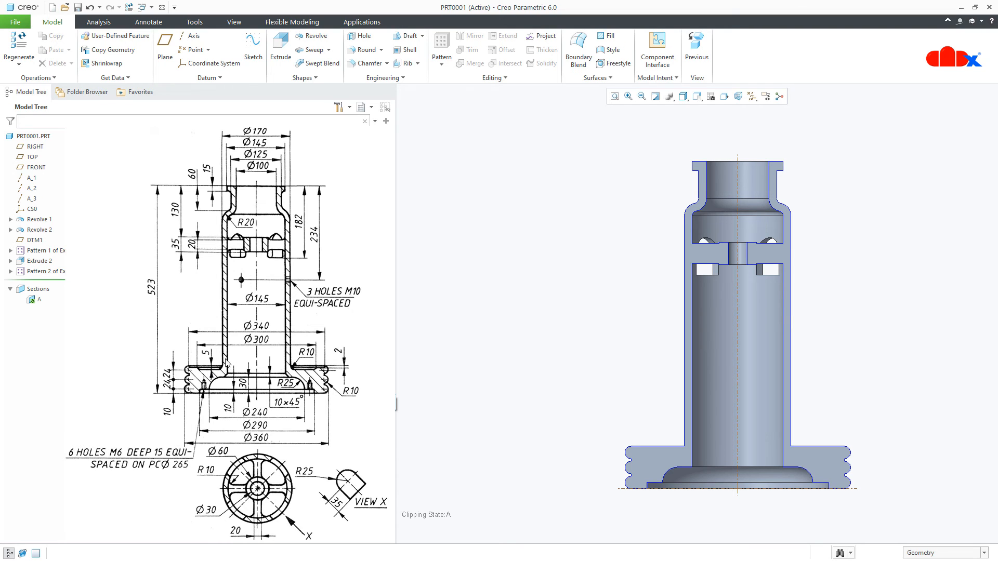
Open a Revolve sketch on the FRONT plane and face it squarely
left_click(313, 37)
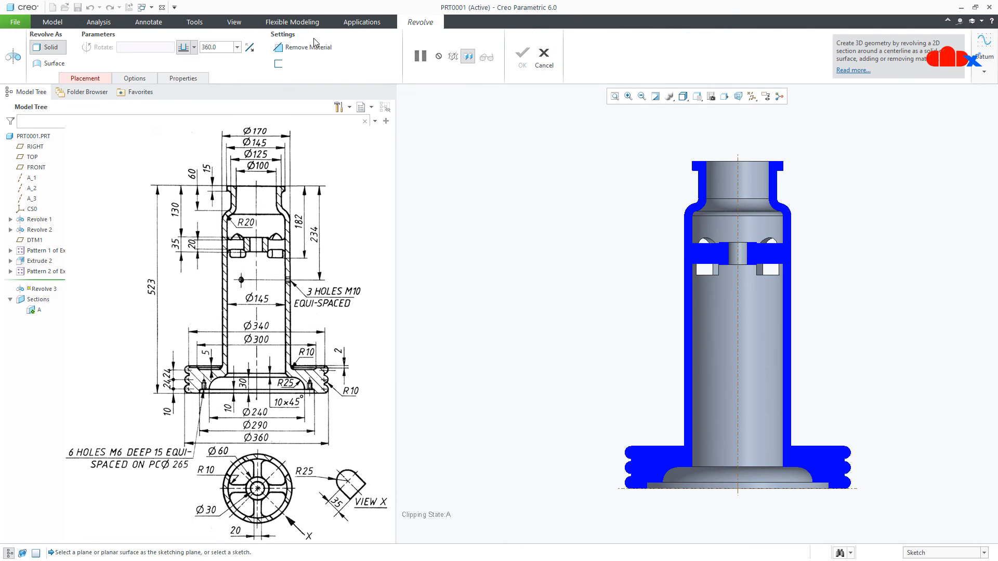
left_click(38, 168)
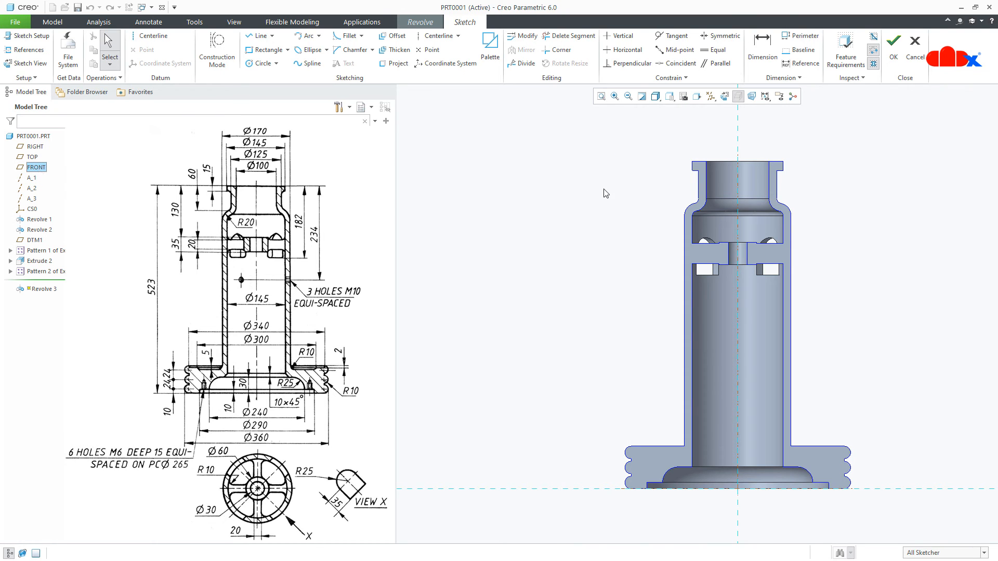
left_click(724, 97)
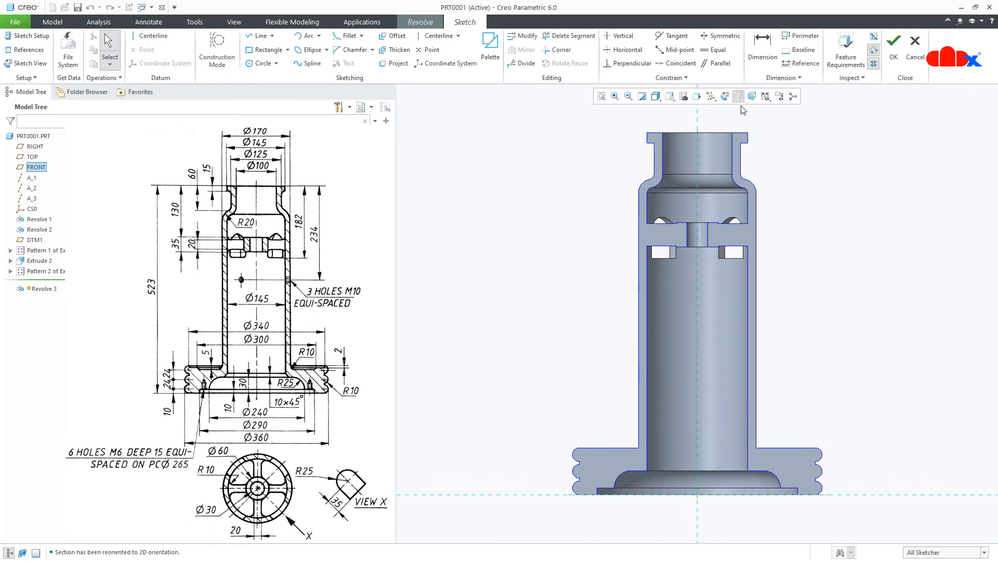
Draw a vertical datum centerline along the column's axis as the axis of revolution
left_click(150, 35)
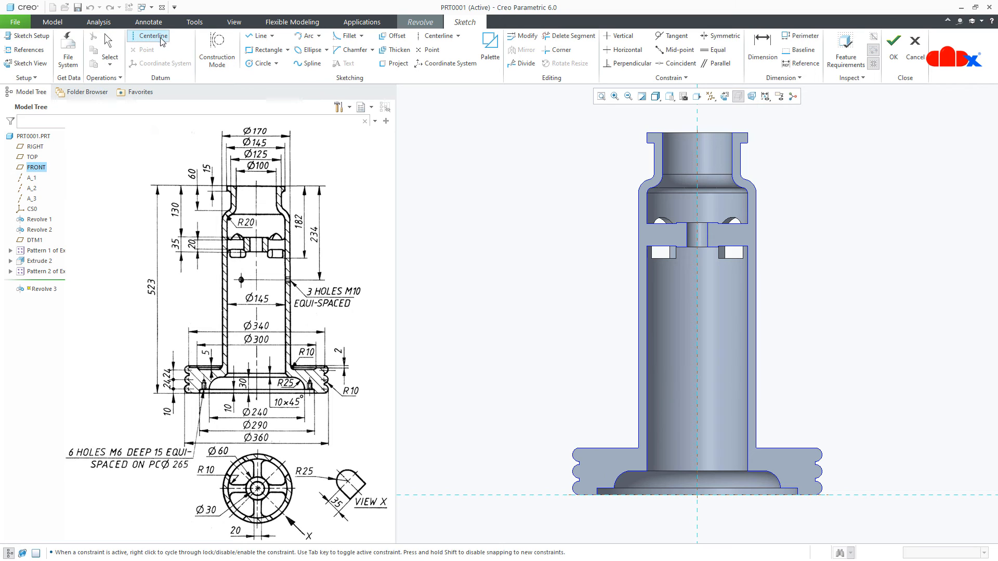
left_click(698, 294)
left_click(695, 329)
middle_click(833, 351)
scroll(644, 462, "down", 2)
scroll(616, 463, "down", 3)
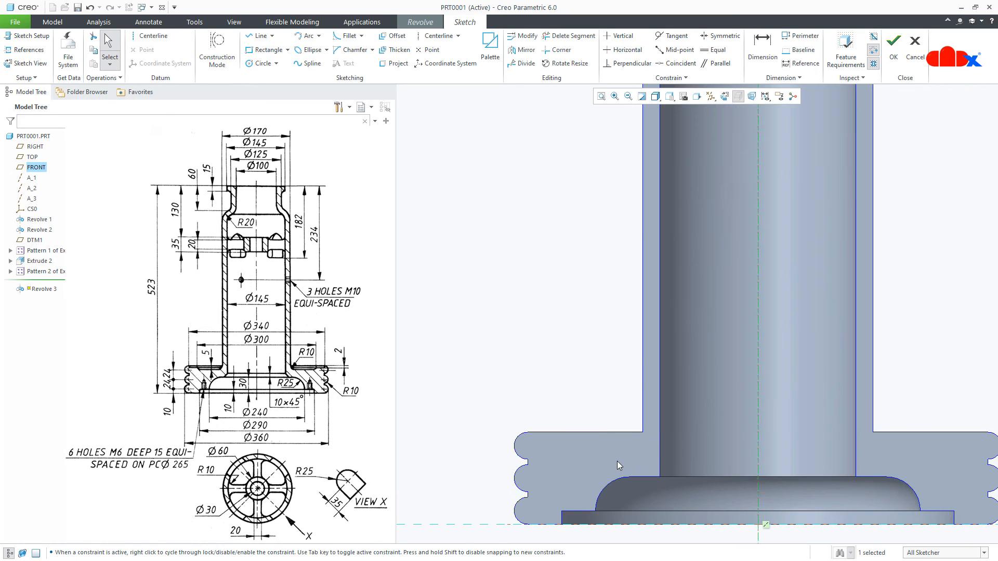
Draw a closed stepped line profile with a sloped transition below the flange's upper face, ending at the column's outer wall
right_click(616, 461)
left_click(641, 339)
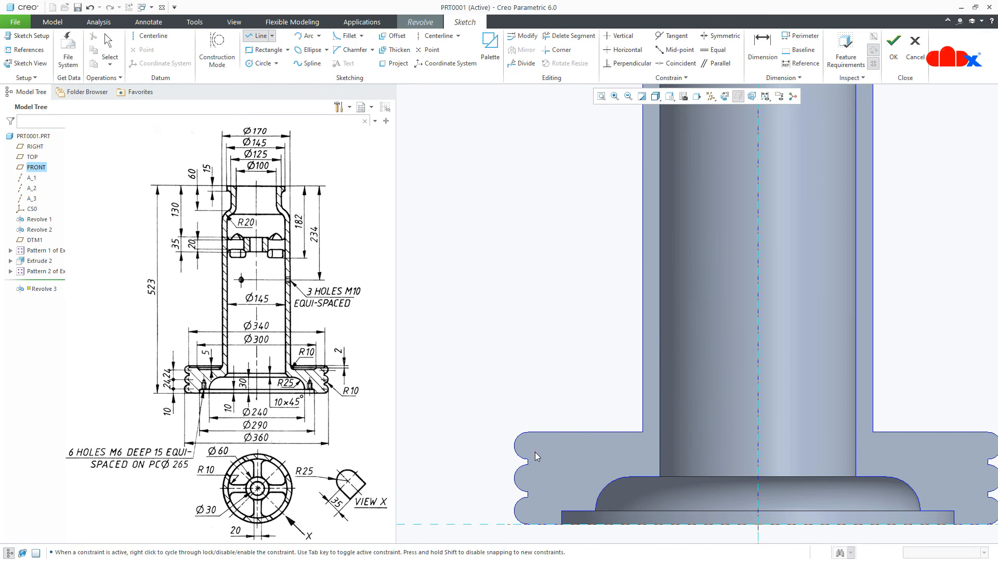
scroll(535, 452, "down", 2)
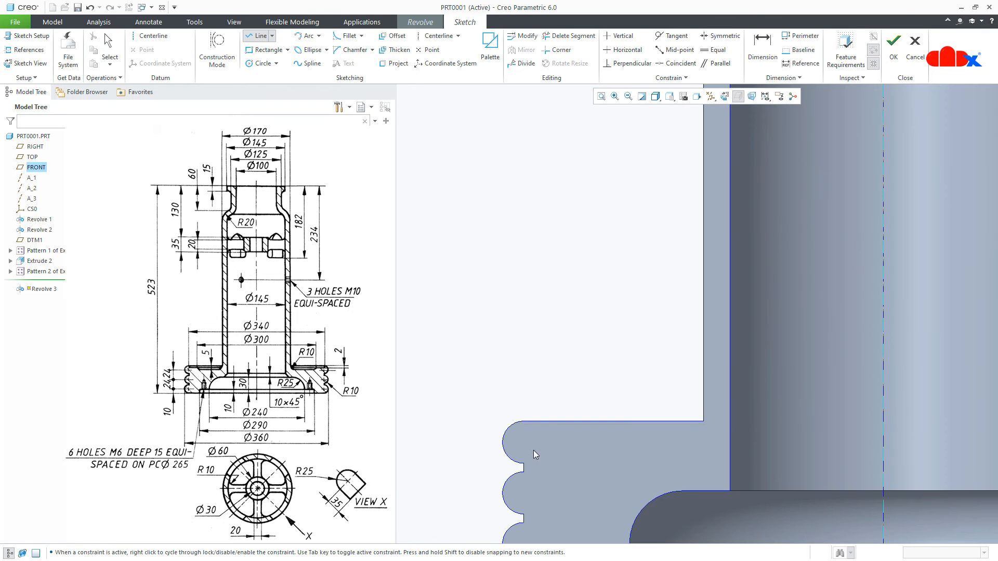
left_click(524, 423)
left_click(607, 442)
left_click(706, 450)
middle_click(706, 450)
left_click(691, 453)
left_click(703, 422)
middle_click(703, 422)
left_click(528, 423)
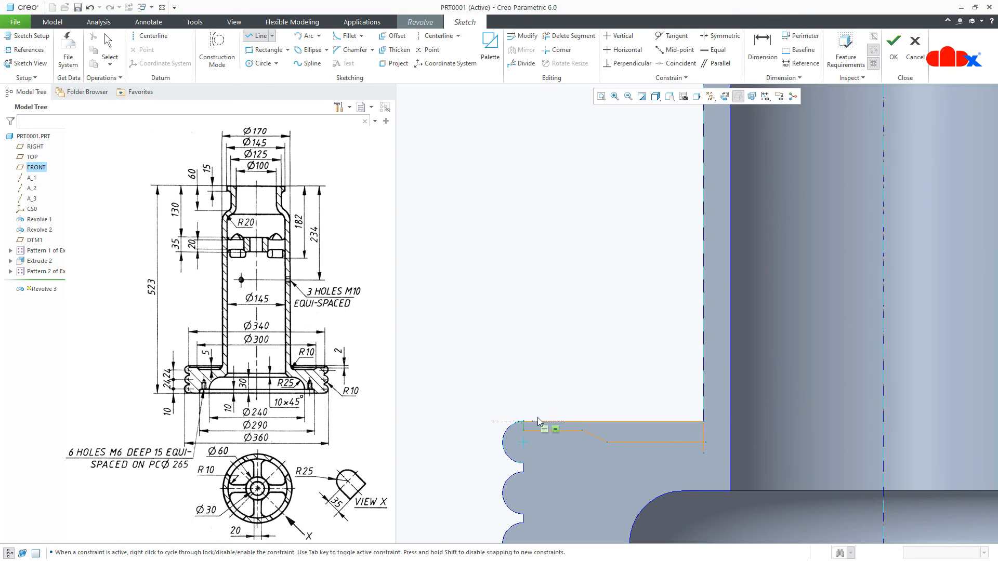
middle_click(563, 394)
middle_click(563, 394)
Trim the part of the vertical line that overshoots below the profile at the column's outer wall
left_click(569, 36)
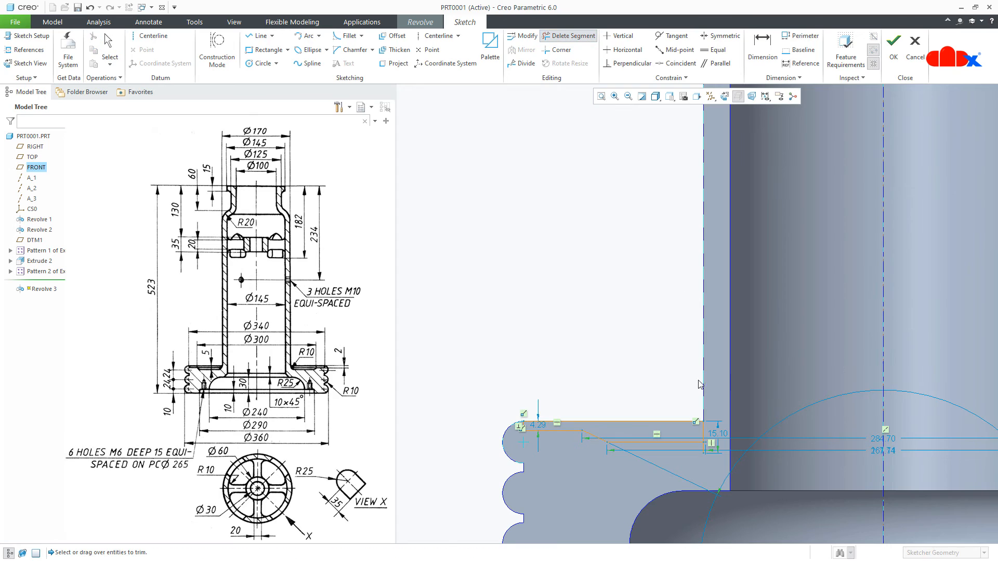
scroll(703, 457, "down", 6)
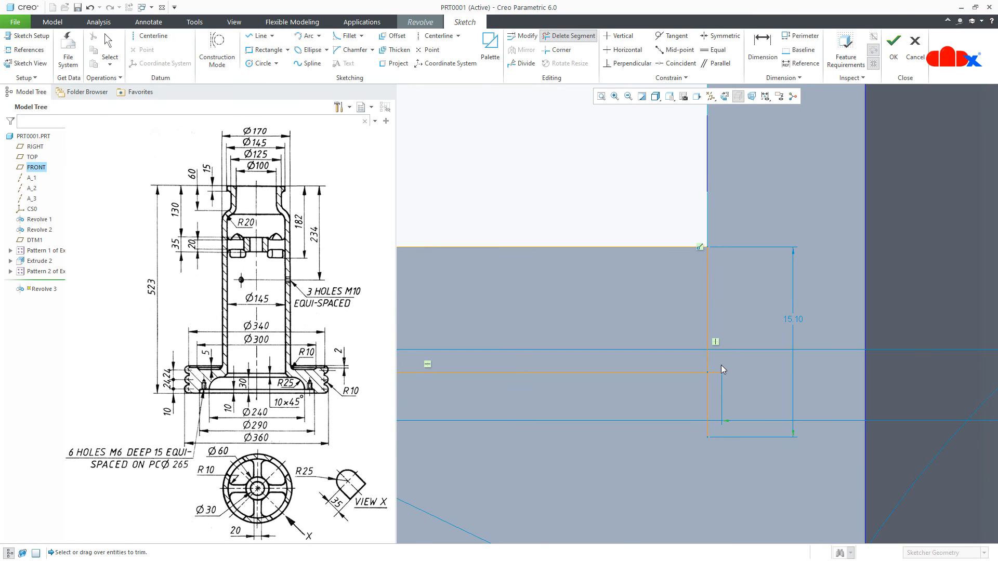
left_click_drag(721, 366, 709, 413)
middle_click(709, 413)
scroll(709, 412, "up", 5)
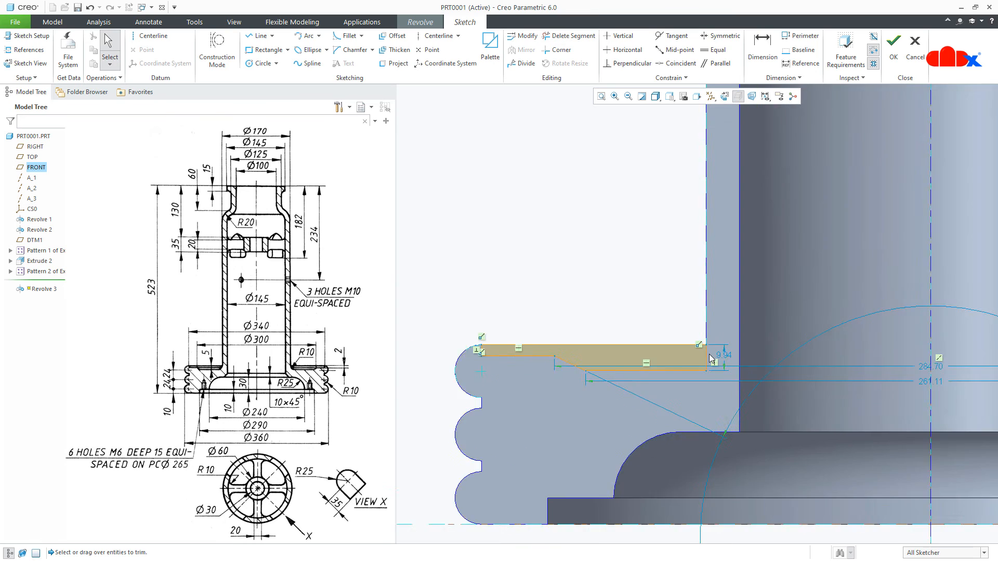
scroll(709, 354, "up", 1)
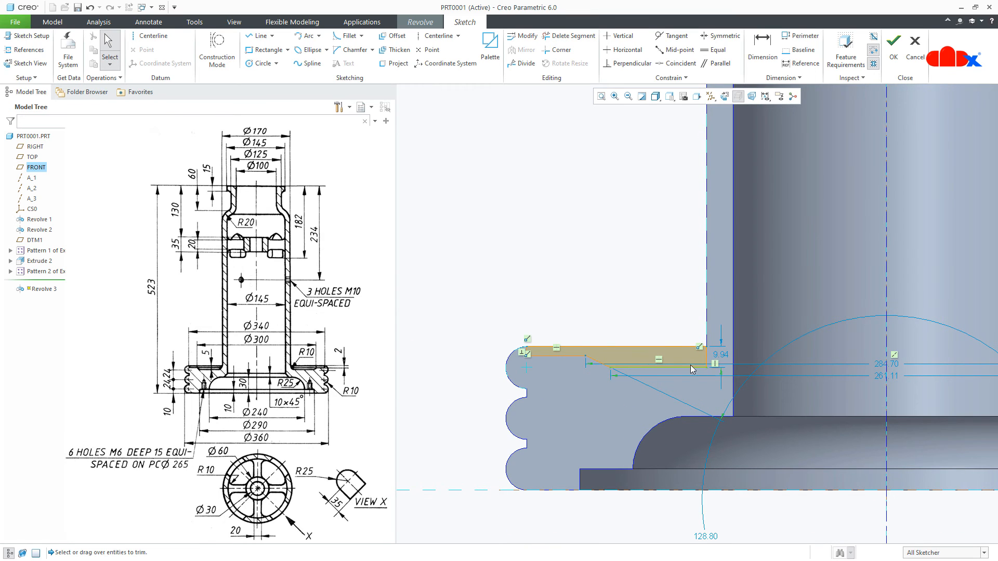
scroll(685, 371, "up", 2)
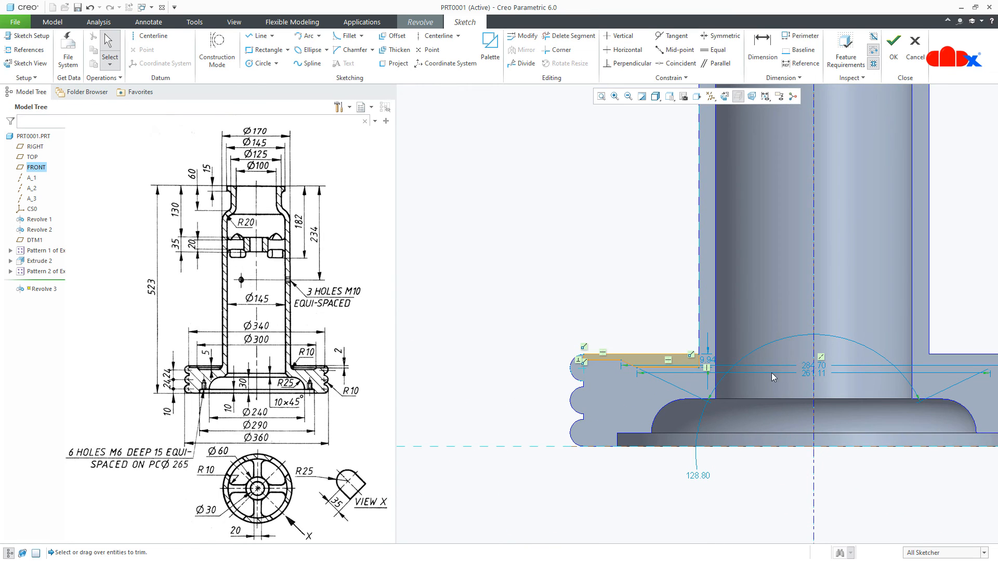
Dimension the diameter at the profile's outer edge about the centerline and convert the conflicting dimension to a reference
left_click(820, 366)
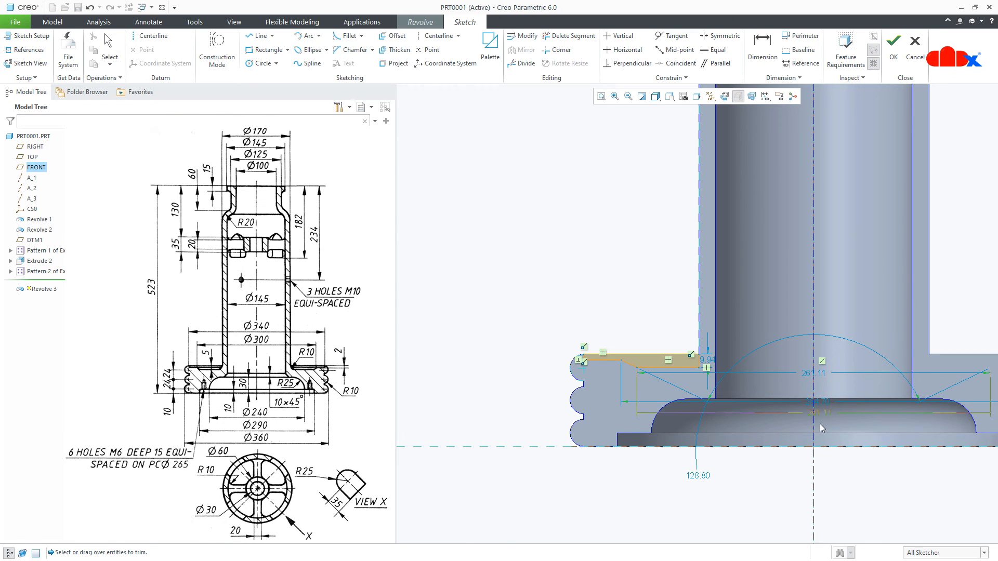
middle_click(819, 424)
right_click(816, 420)
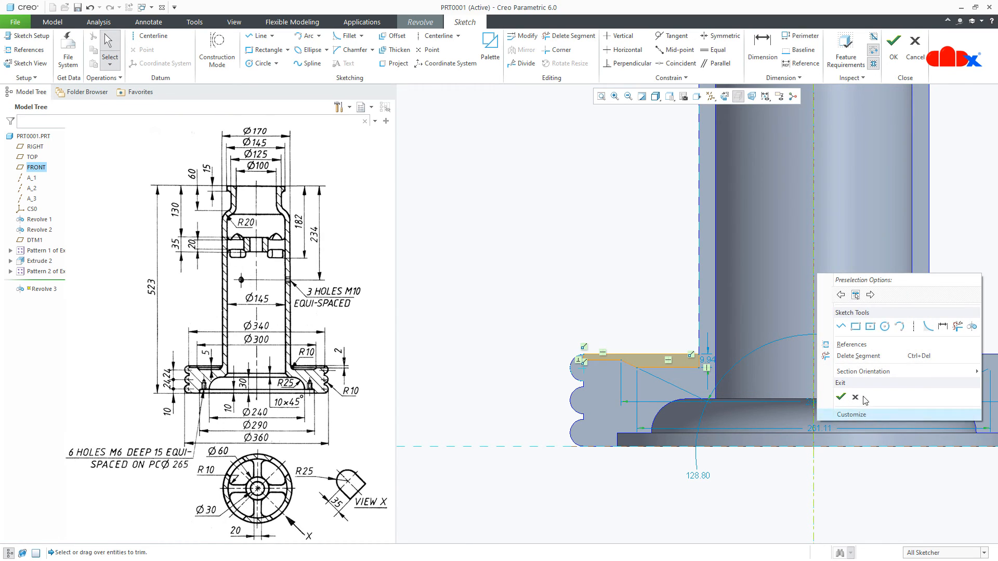
left_click(942, 326)
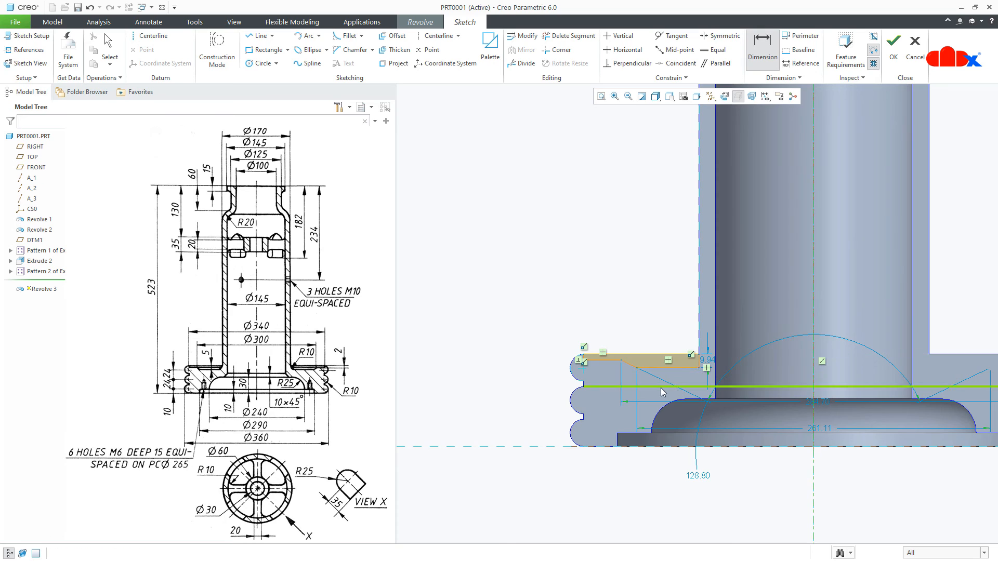
scroll(606, 359, "up", 5)
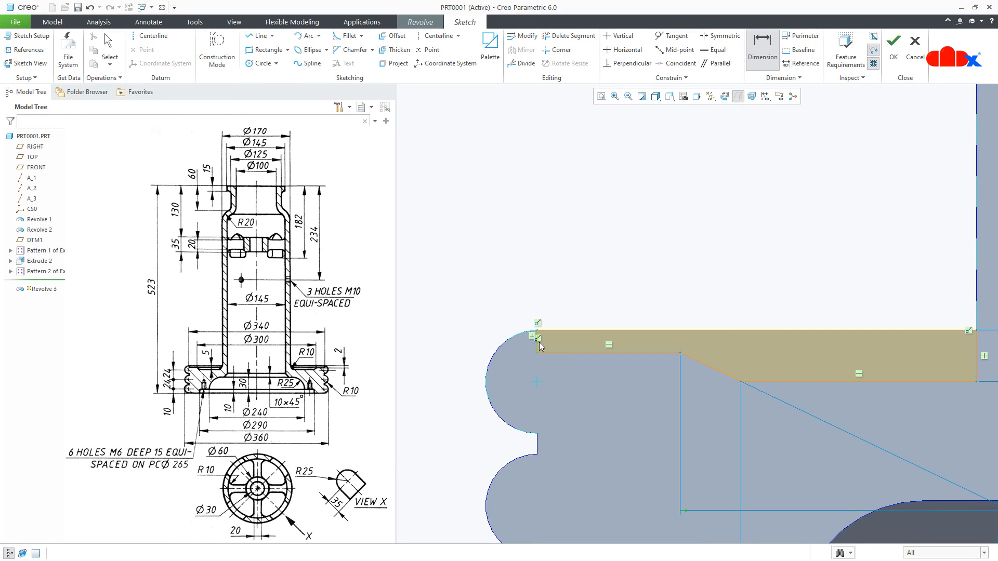
scroll(551, 339, "down", 4)
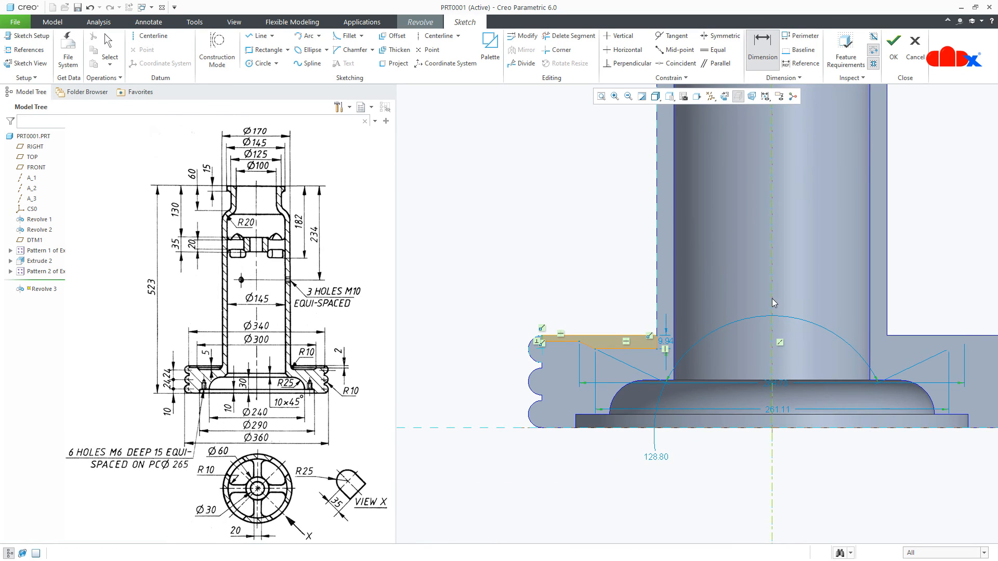
middle_click(747, 270)
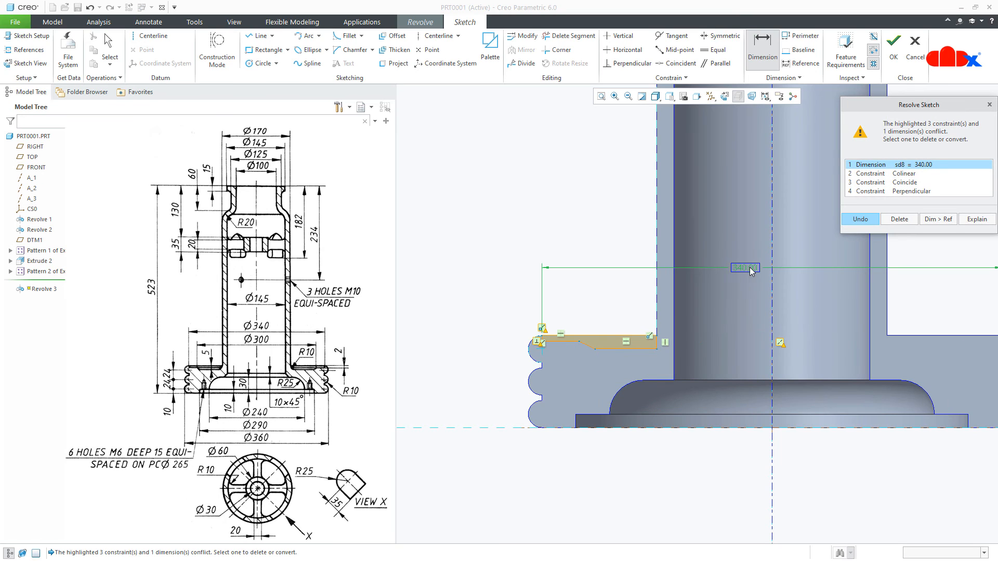
left_click(937, 219)
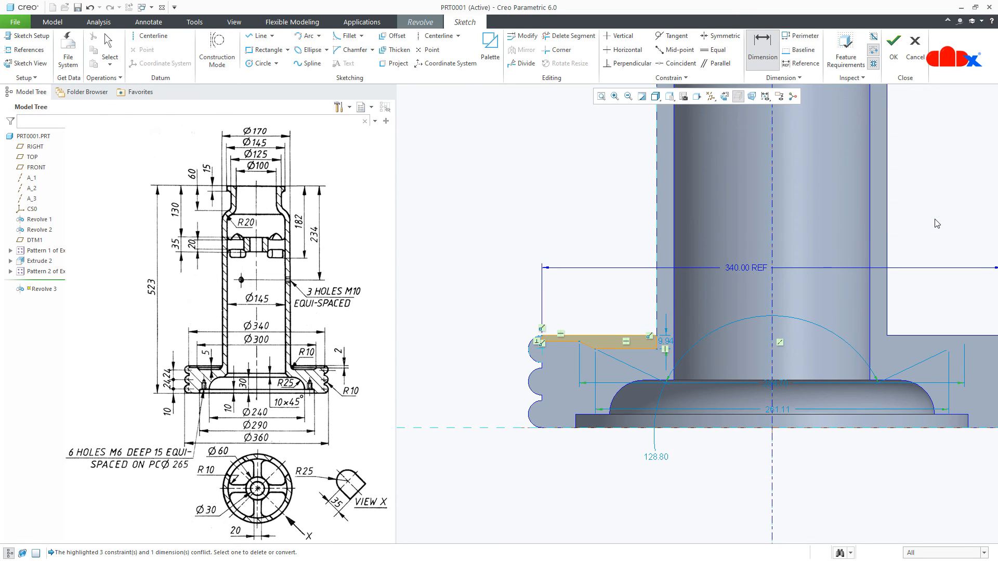
Set the diameter at the outer start of the slope to 300 mm and the shallow outer step's depth to 2 mm
double_click(778, 387)
type("300")
key("Return")
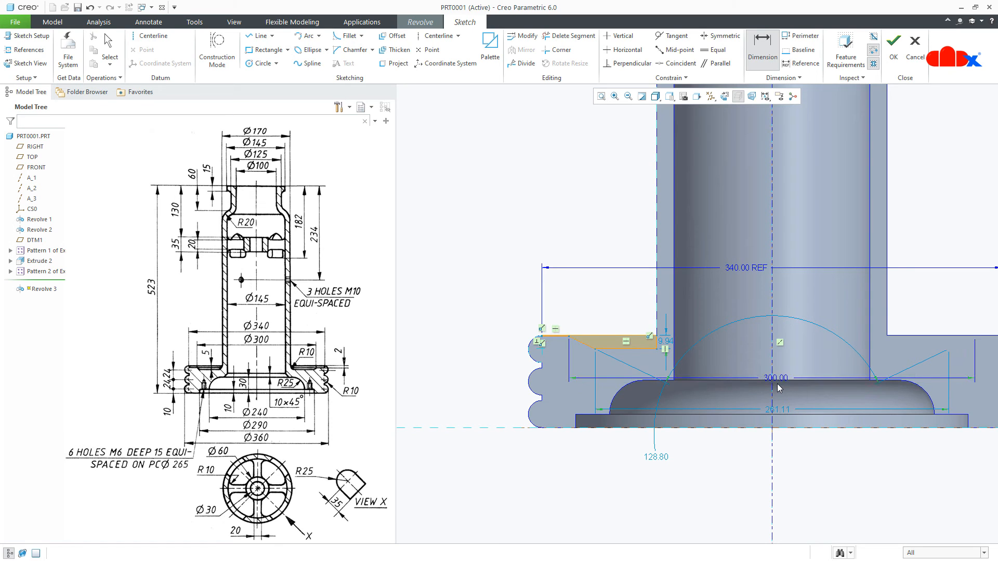
scroll(546, 342, "up", 5)
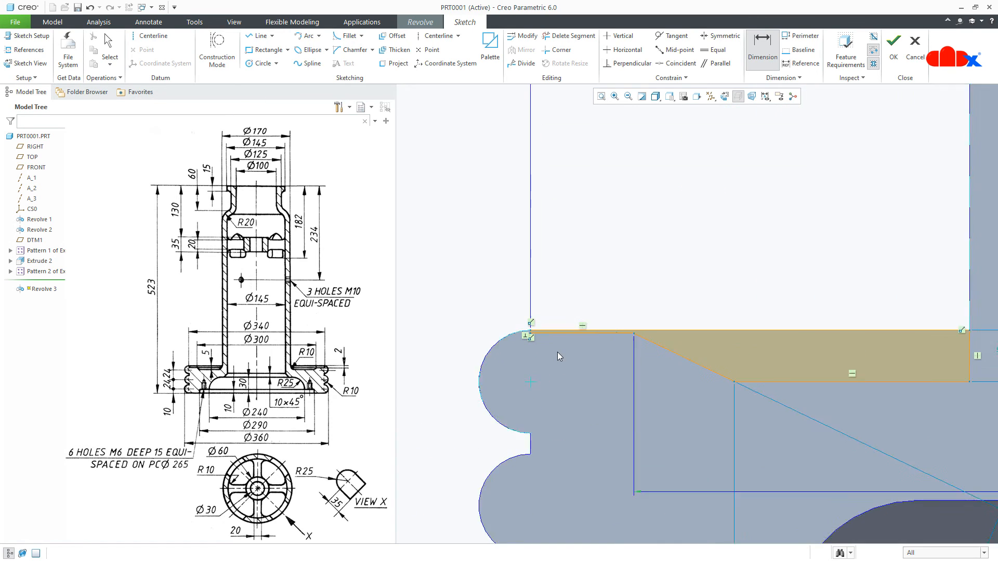
left_click(520, 289)
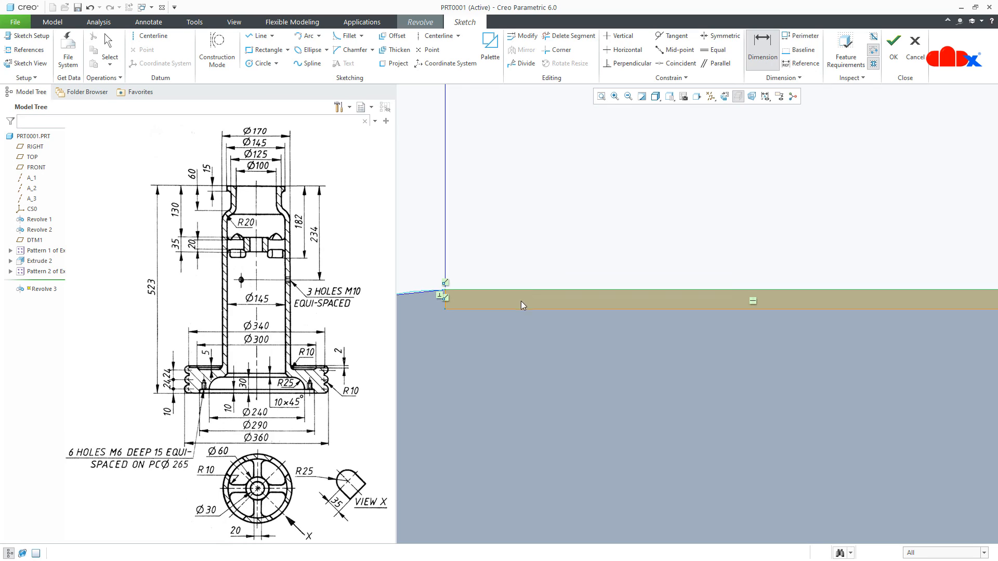
left_click(519, 310)
middle_click(525, 348)
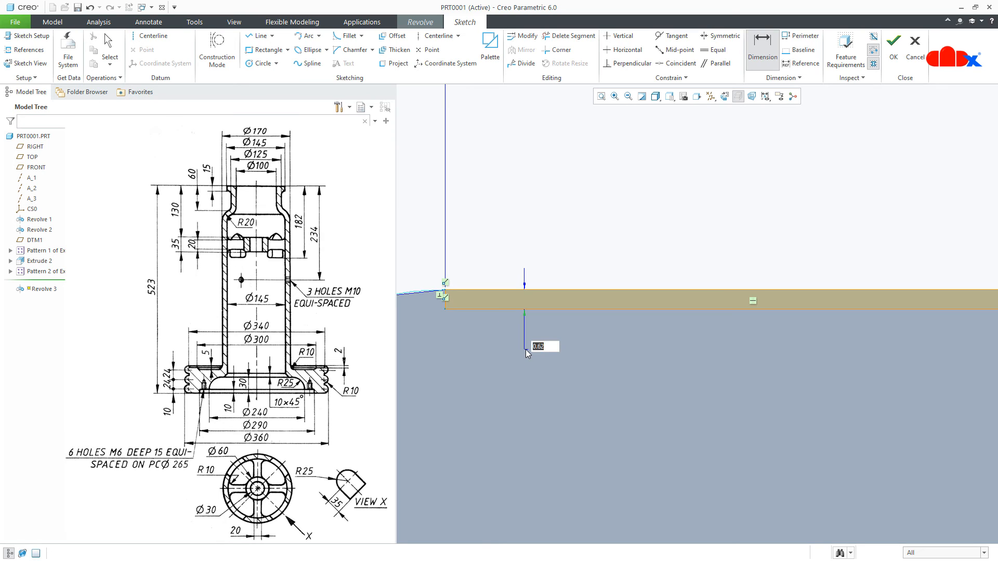
type("2")
key("Return")
scroll(525, 350, "down", 4)
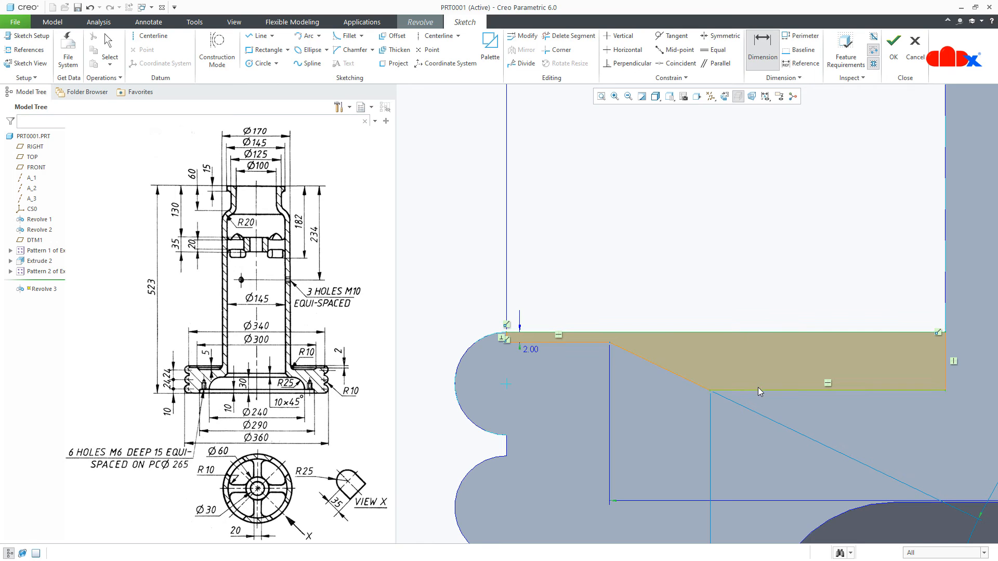
Dimension the inner recess floor 5 mm below the flange's upper face and set the sloped line's angle to 45 degrees
left_click(758, 388)
middle_click(759, 363)
type("5")
key("Return")
scroll(675, 347, "down", 3)
middle_click(676, 341)
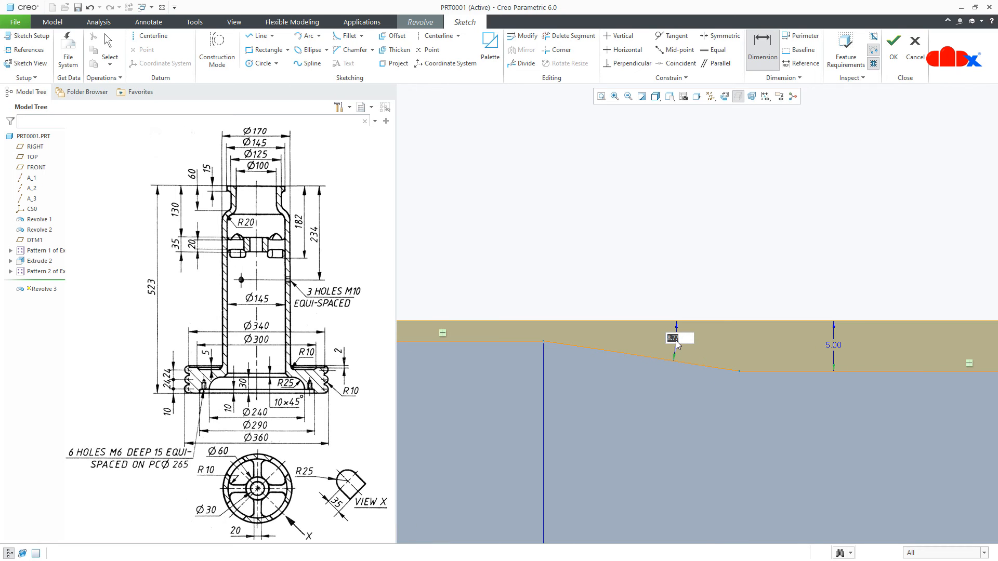
type("45")
key("Return")
Finish the sketch and complete the 360-degree revolved cut that removes material from the flange's upper face
scroll(652, 338, "up", 6)
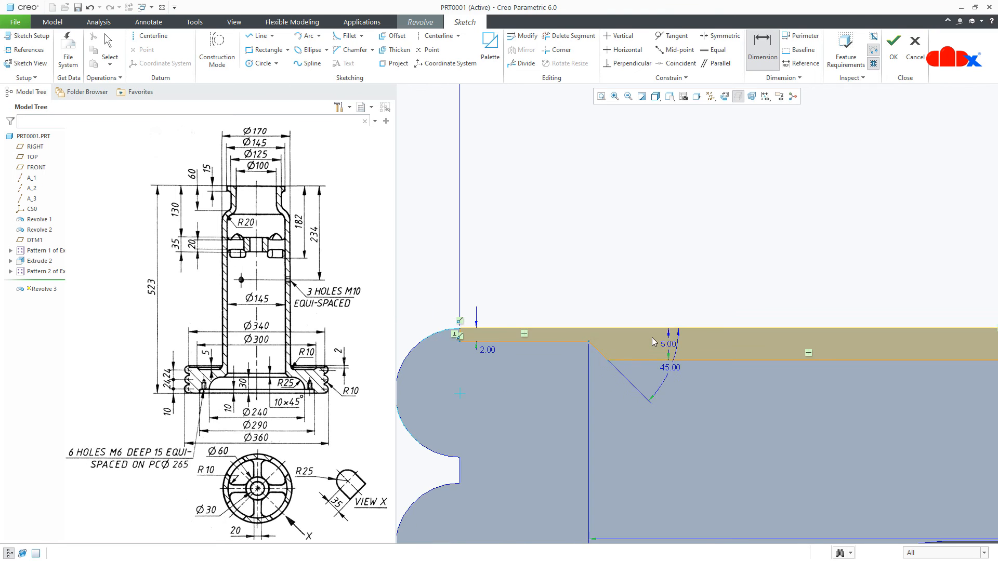
scroll(652, 338, "up", 4)
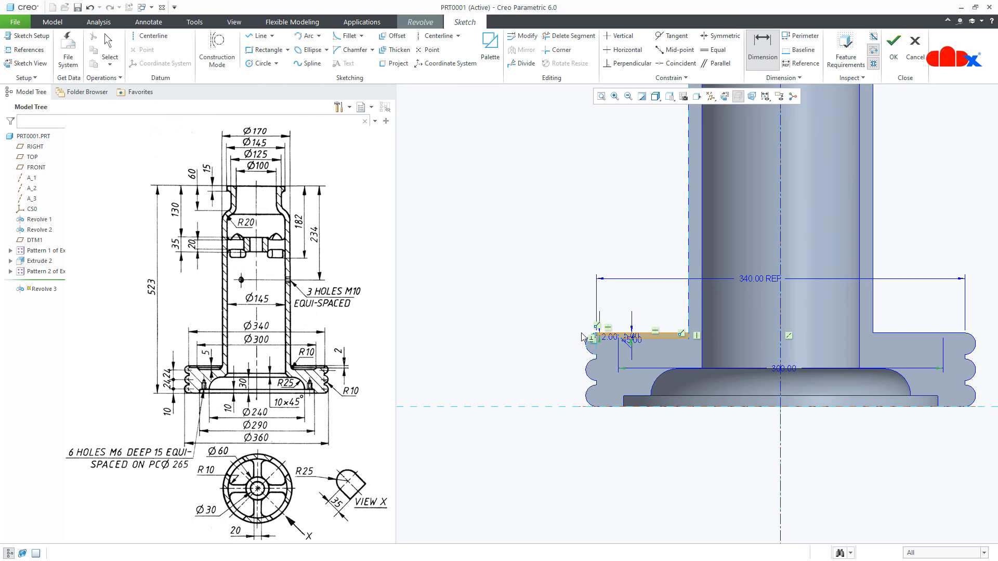
right_click(803, 333)
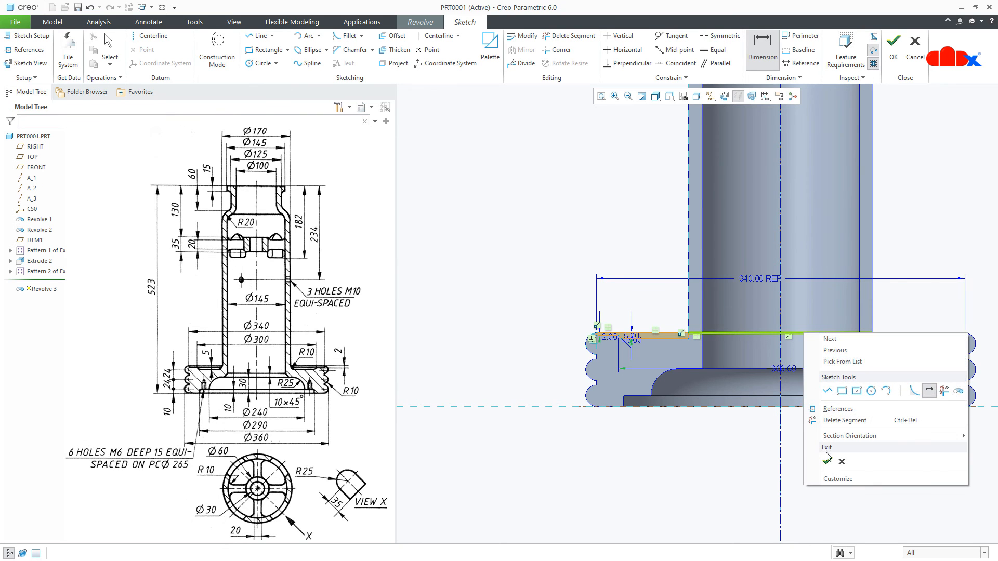
left_click(833, 401)
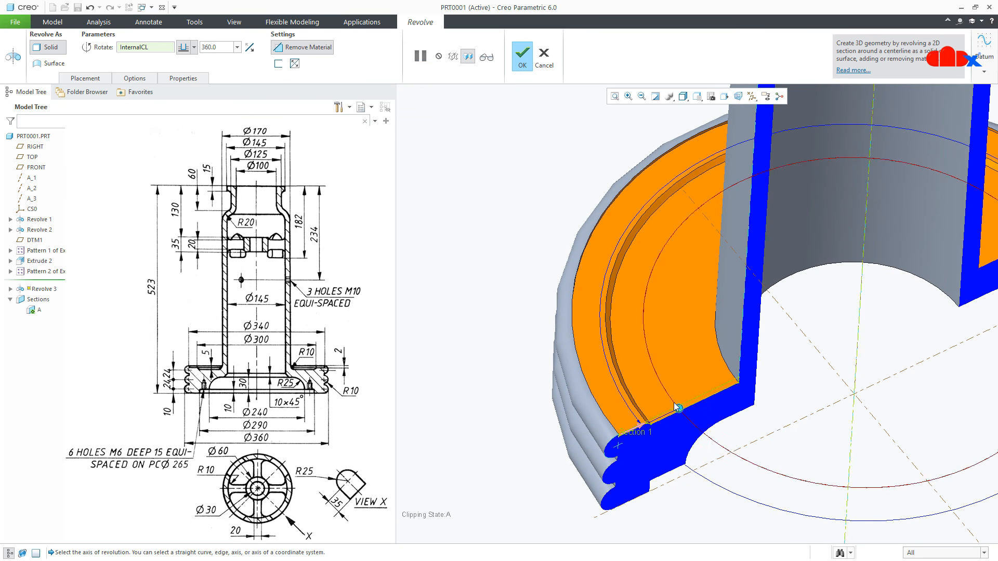
left_click(524, 65)
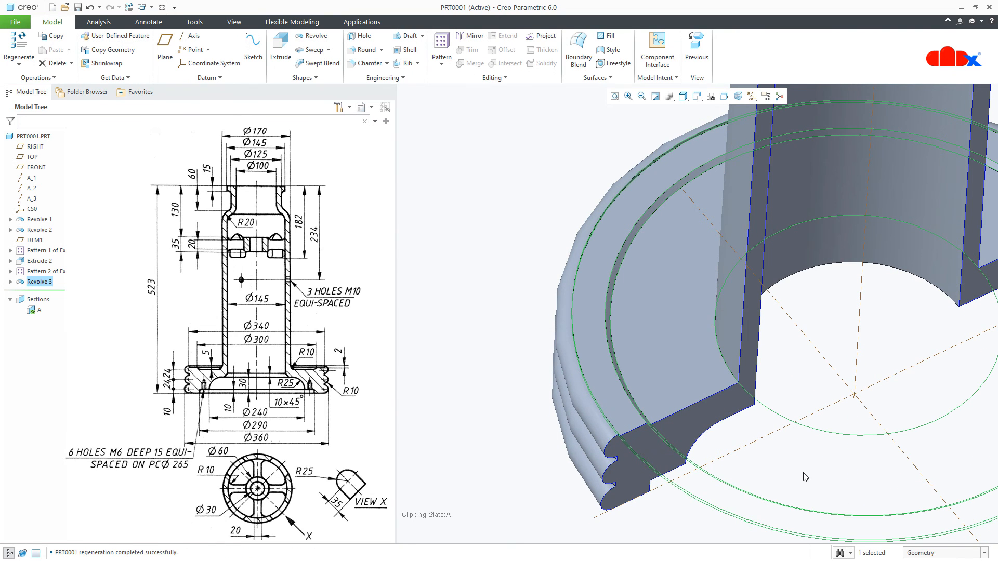
Face the section cut squarely to check the flange recess against the drawing
scroll(740, 469, "up", 3)
scroll(738, 465, "down", 3)
mouse_move(641, 429)
middle_mouse_down()
mouse_move(620, 384)
mouse_move(605, 383)
mouse_move(602, 394)
middle_mouse_up()
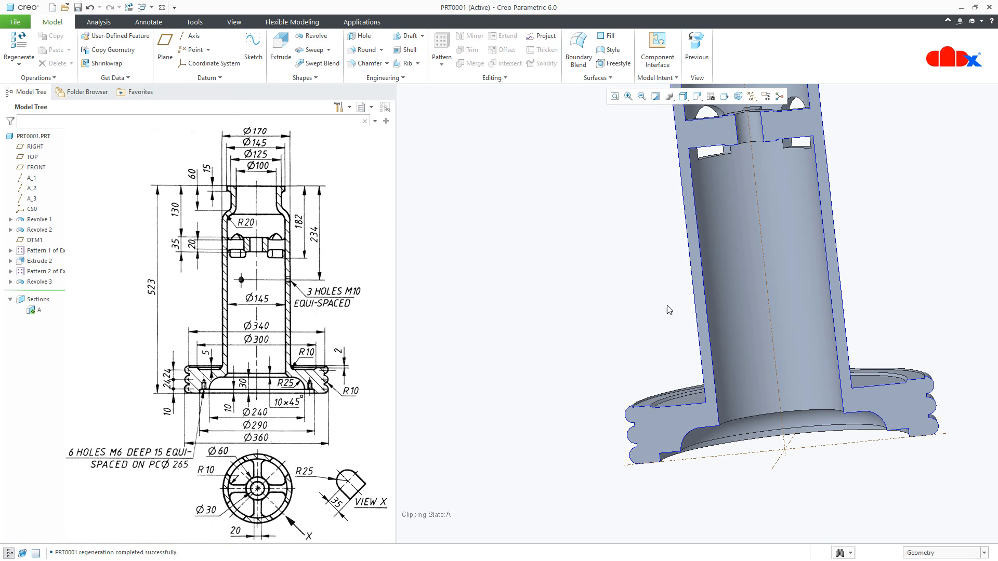
left_click(724, 96)
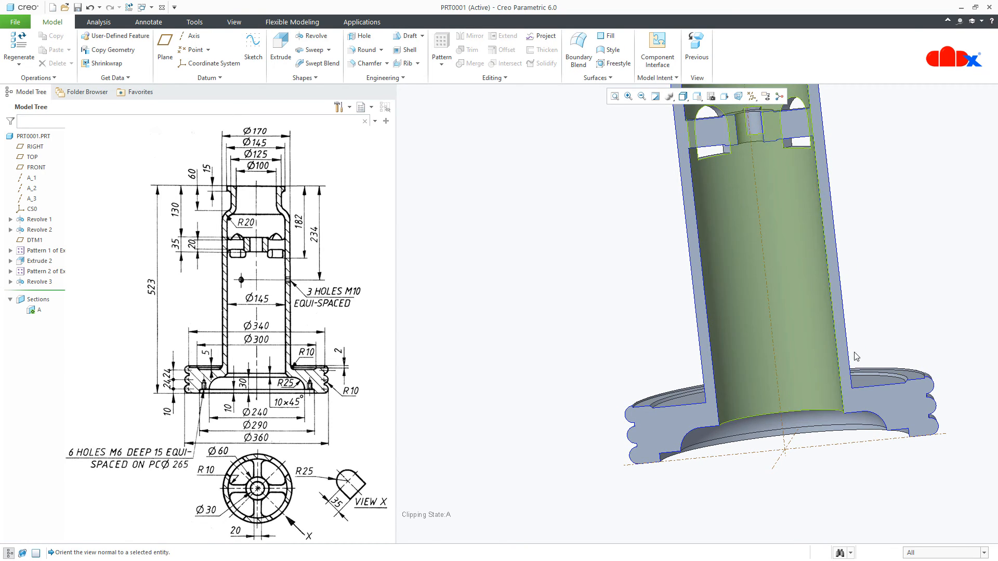
left_click(887, 405)
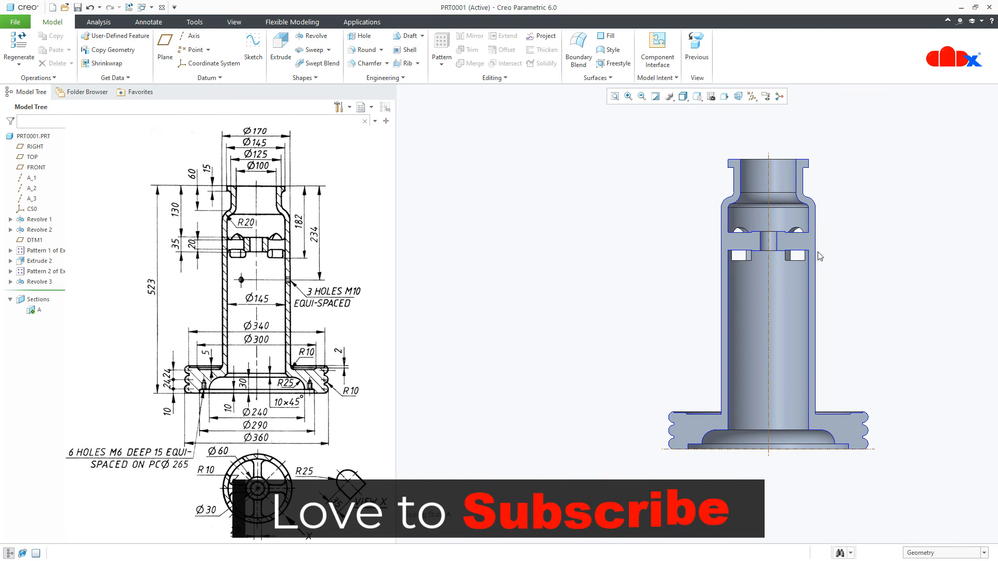
Hide the datum axes and restore the default model orientation
left_click(751, 96)
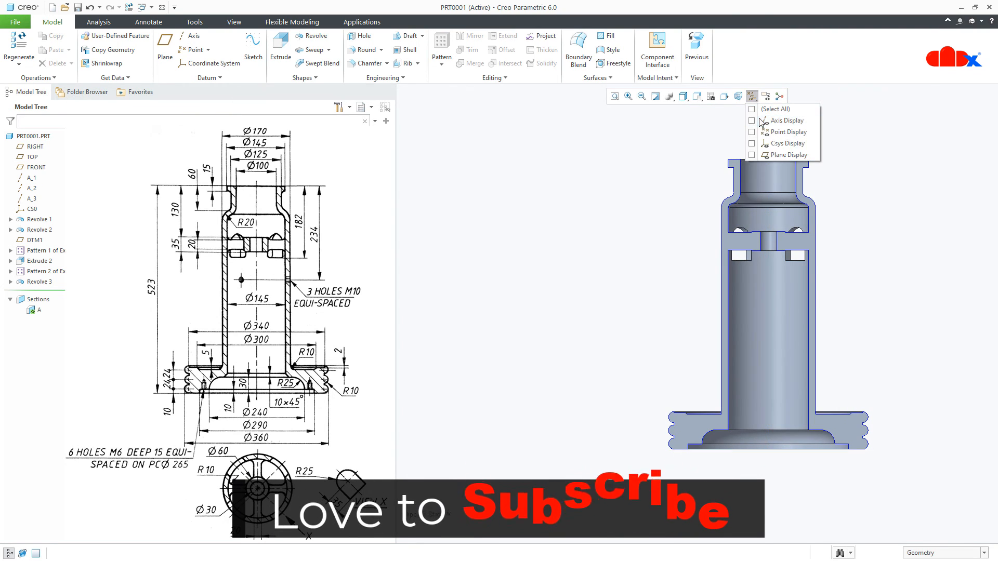
left_click(760, 121)
key("ctrl+d")
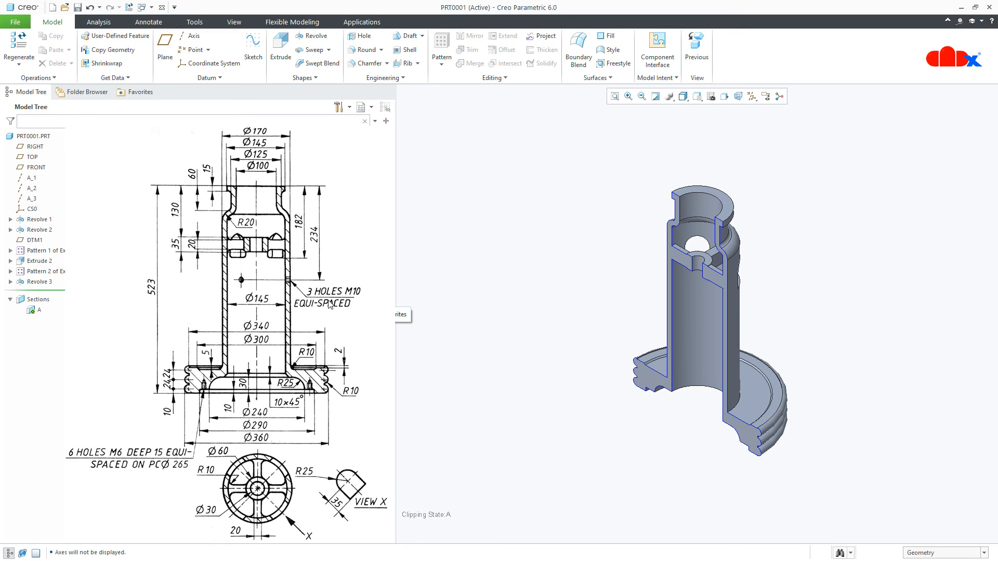
Display all datum features and start a hole placed on the RIGHT datum plane
left_click(752, 96)
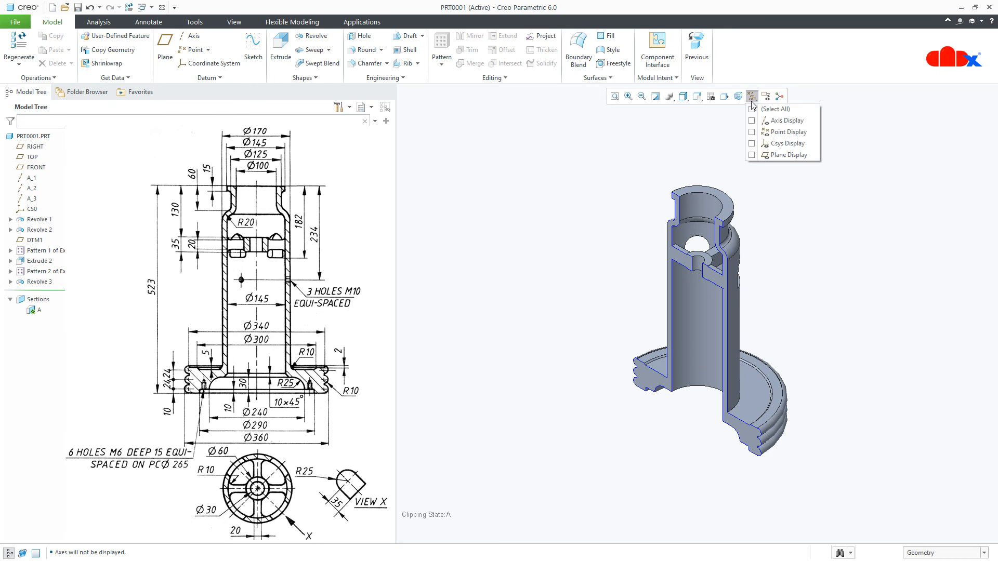
left_click(775, 108)
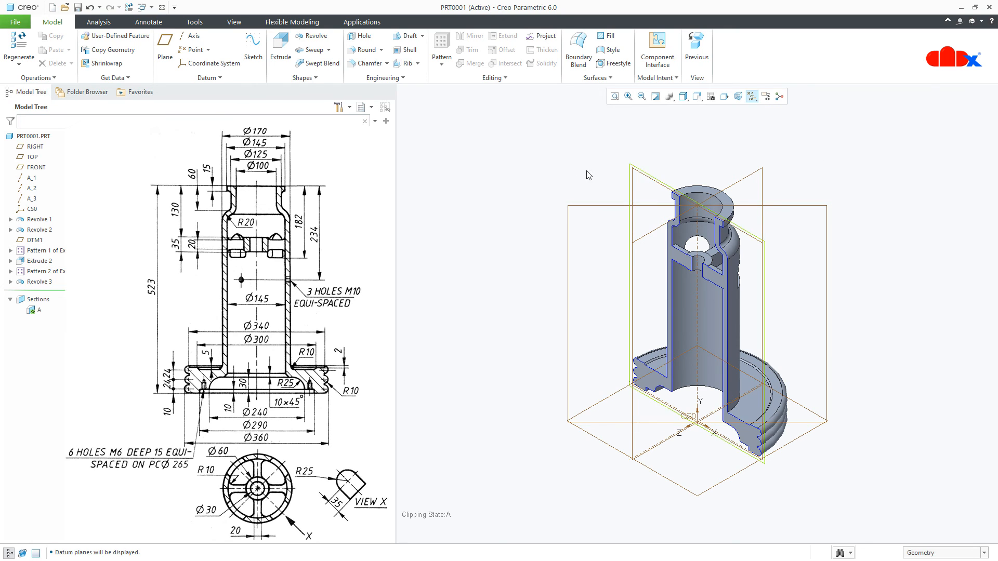
left_click(359, 36)
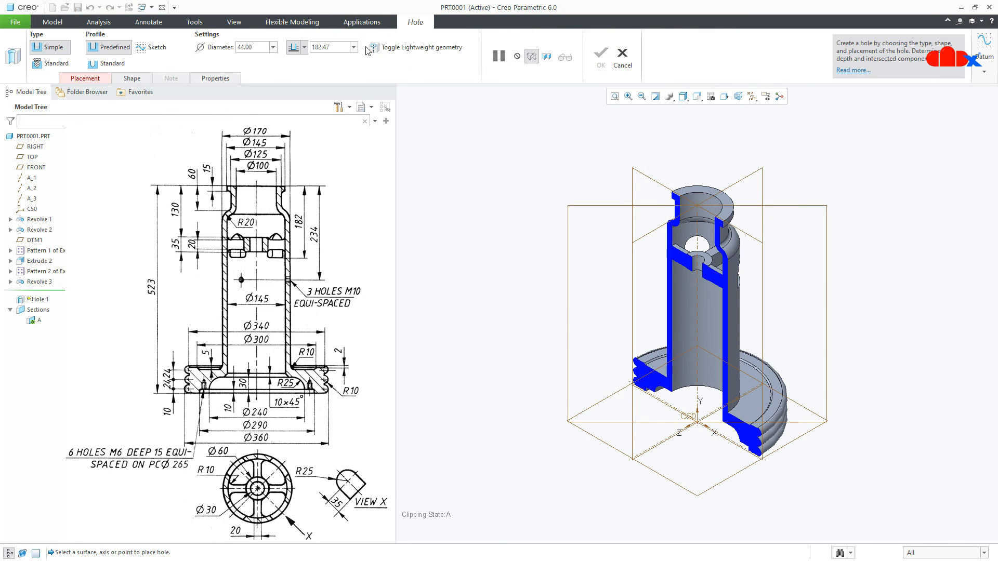
left_click(730, 189)
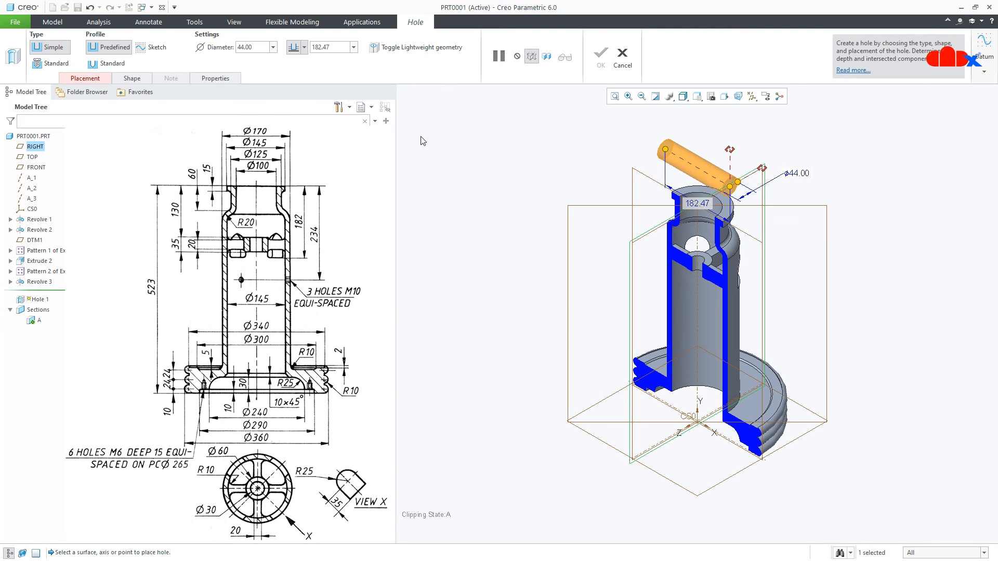
Make the hole a standard tapped ISO hole with screw size M10x1.5
left_click(57, 64)
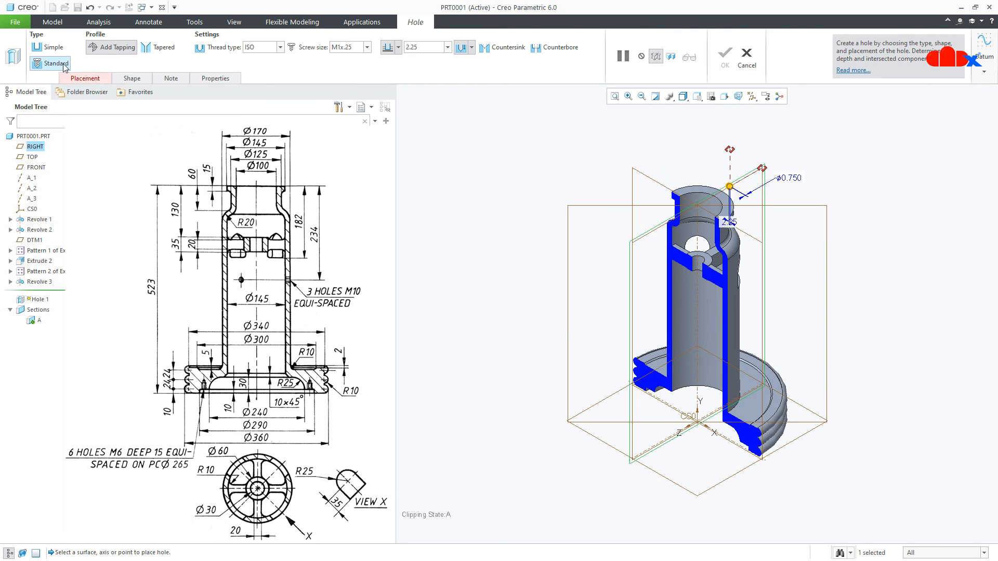
left_click(367, 48)
scroll(359, 67, "down", 10)
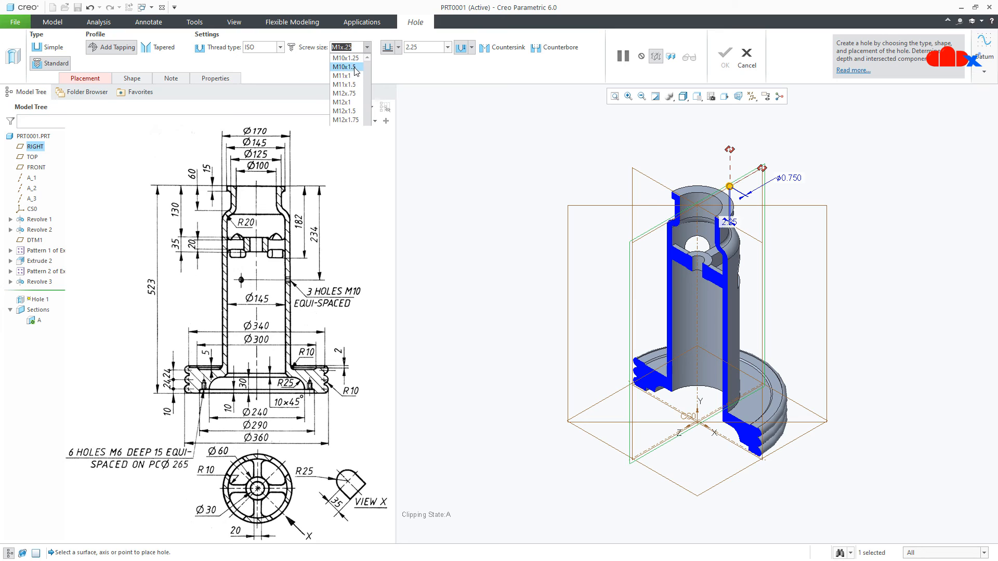
left_click(347, 66)
Locate the hole from the column's upper rim face and the FRONT plane, with a 0 mm offset from FRONT
scroll(754, 215, "down", 2)
scroll(754, 216, "down", 1)
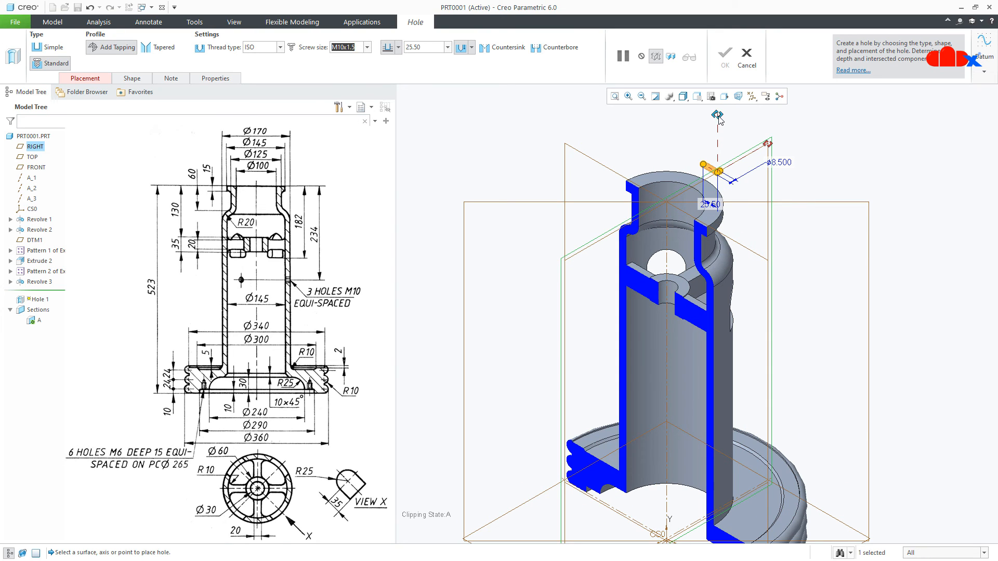
left_click_drag(719, 118, 682, 181)
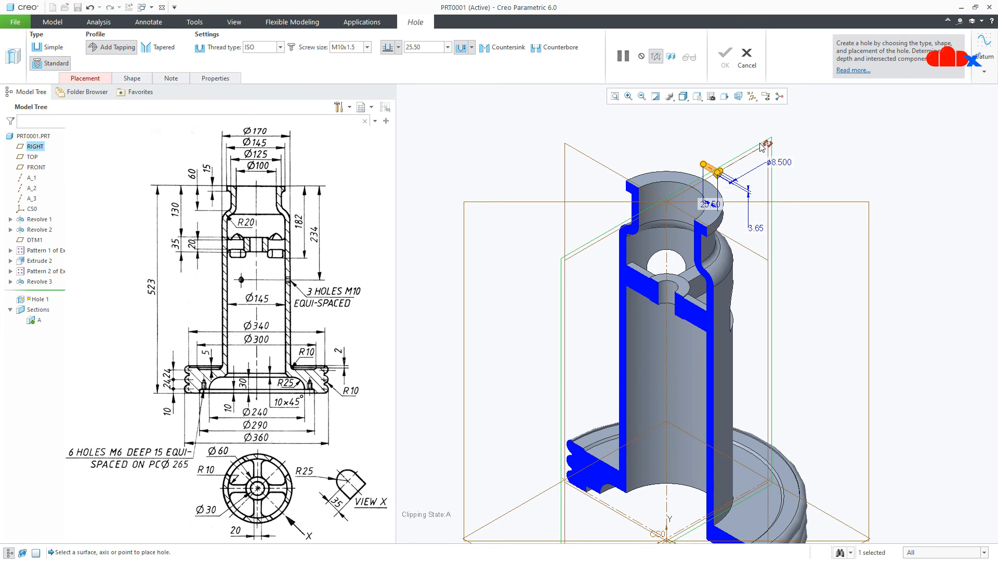
left_click_drag(769, 145, 748, 253)
scroll(756, 188, "down", 3)
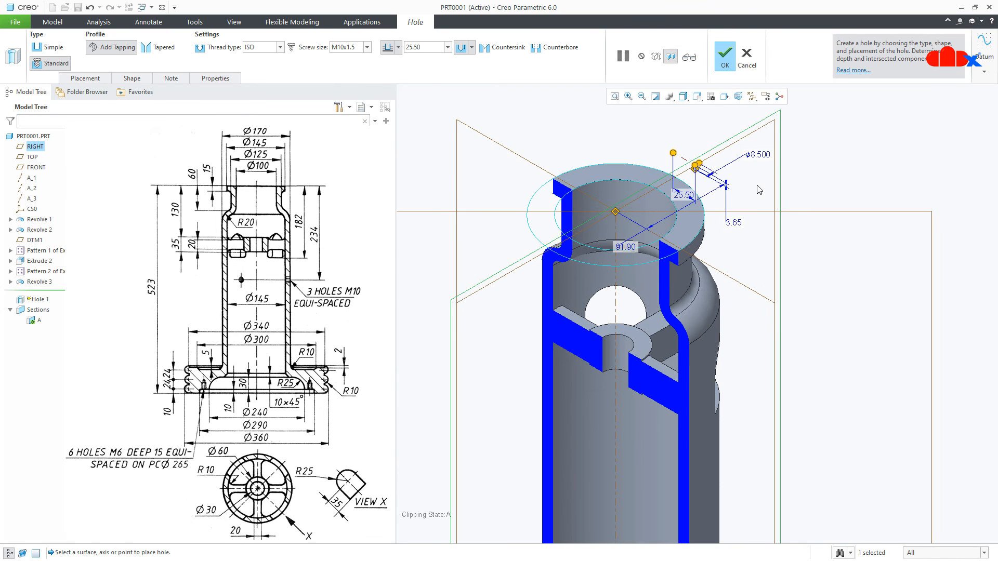
middle_click_drag(751, 218, 734, 229)
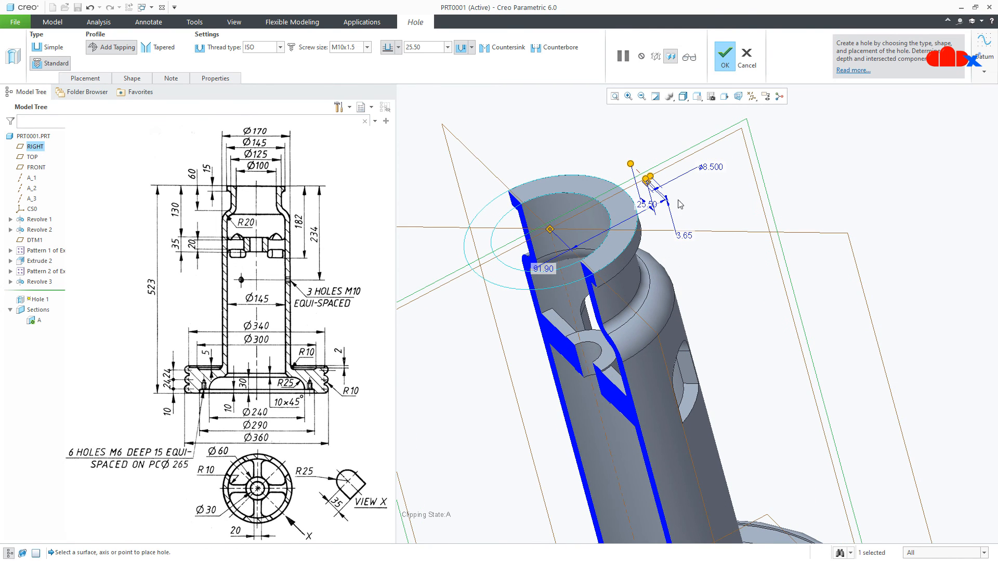
double_click(538, 270)
type("0")
key("Return")
Set the hole's offset from the upper rim face to 234 mm, entered as -234 so it points down into the column
mouse_move(554, 266)
middle_mouse_down()
mouse_move(646, 329)
mouse_move(574, 364)
mouse_move(578, 339)
middle_mouse_up()
scroll(579, 339, "up", 8)
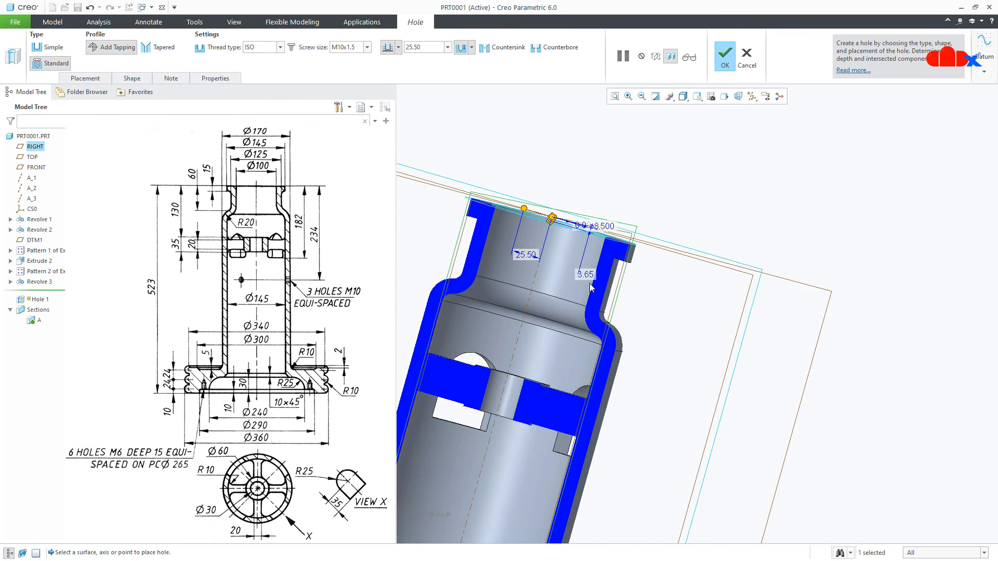
scroll(571, 214, "up", 1)
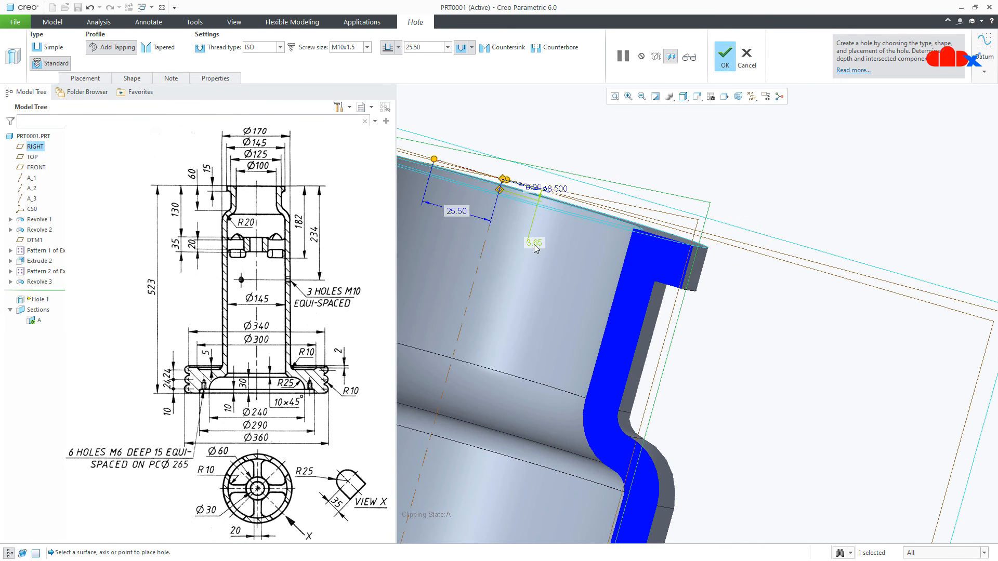
double_click(535, 242)
type("234")
key("Return")
scroll(534, 244, "down", 4)
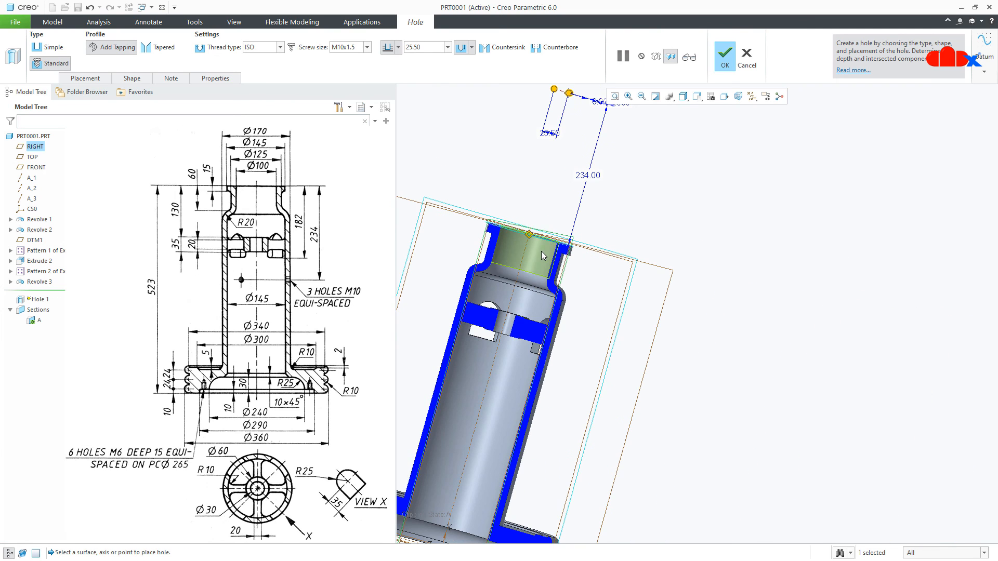
scroll(541, 251, "down", 1)
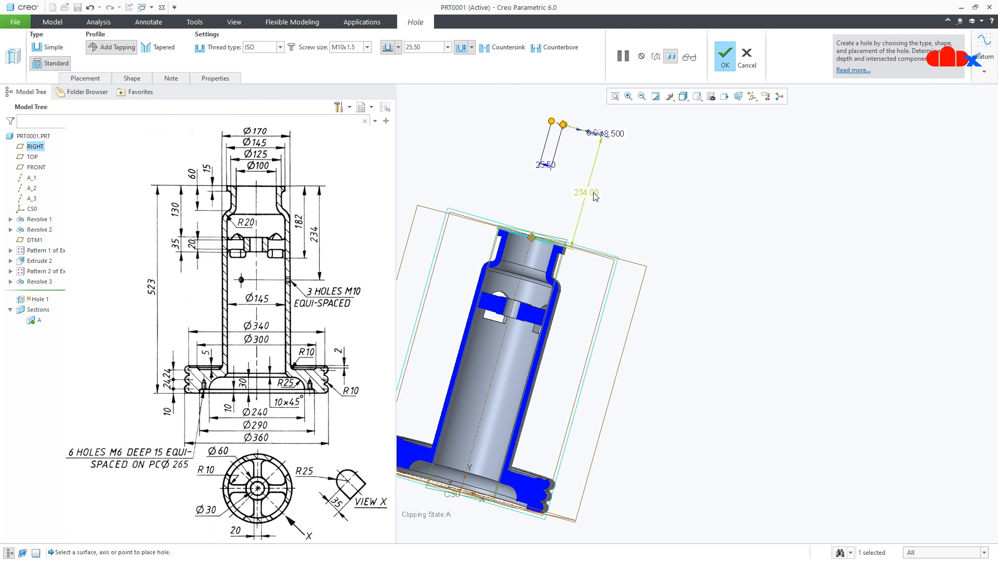
double_click(593, 193)
type("-234")
key("Return")
scroll(484, 416, "down", 3)
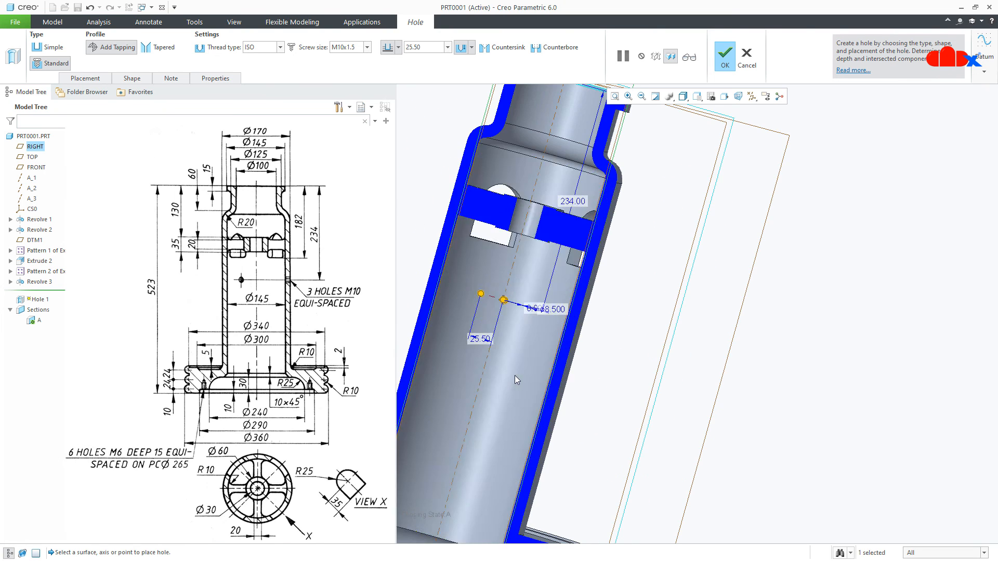
Flip the hole's drilling direction toward the opposite wall and set its depth to go through all
middle_click_drag(534, 373, 480, 383)
scroll(534, 407, "down", 2)
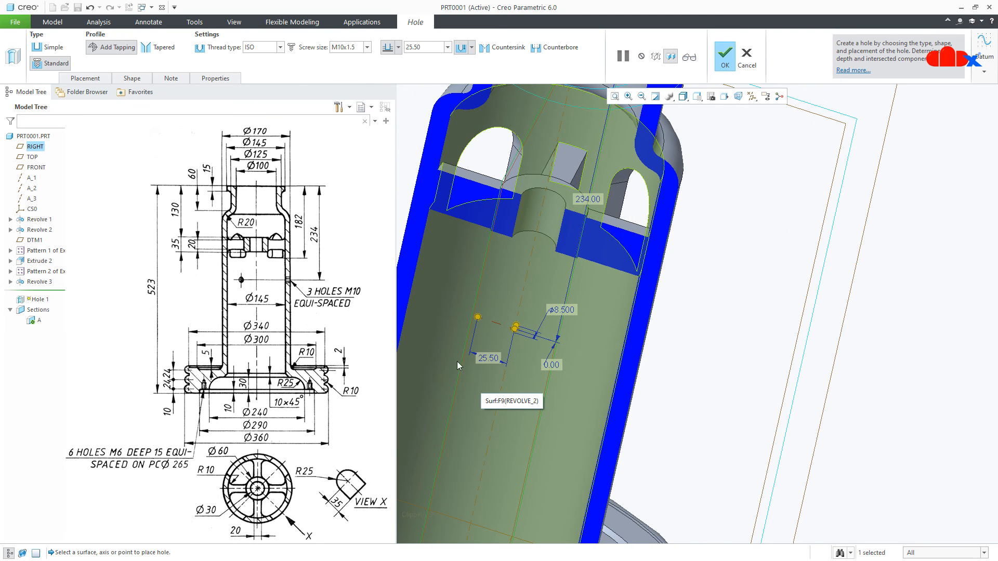
left_click(92, 81)
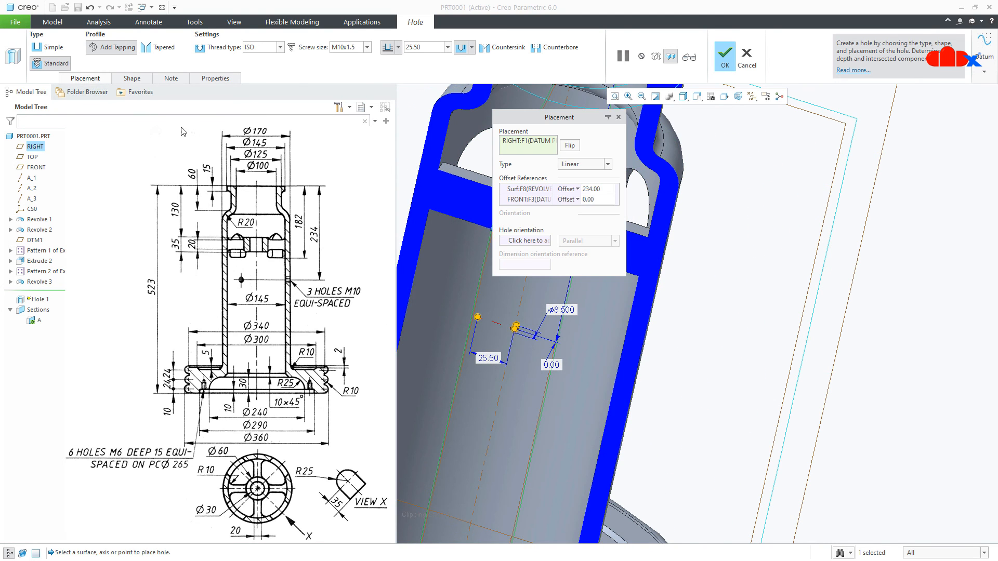
left_click(570, 146)
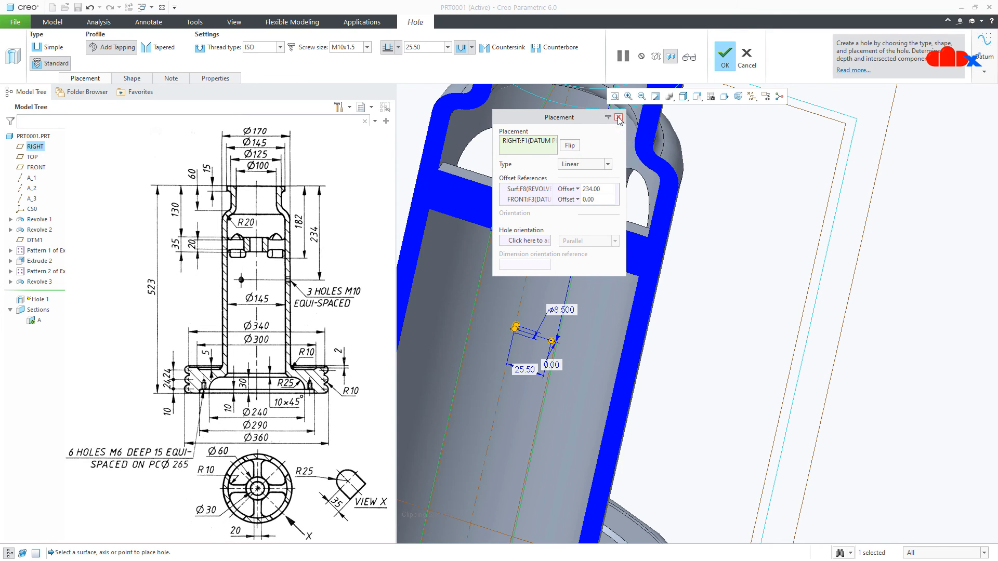
left_click(398, 47)
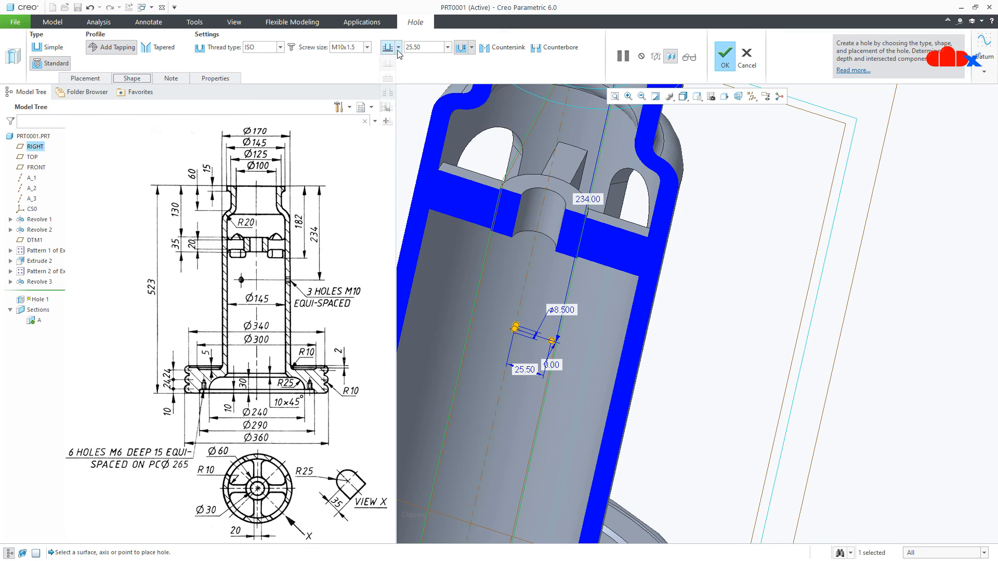
left_click(388, 92)
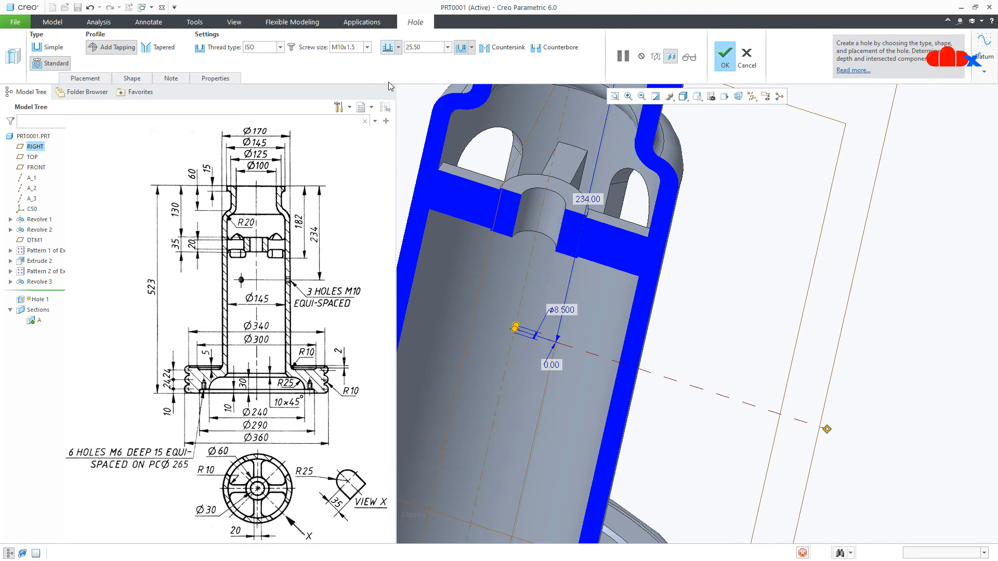
middle_click_drag(531, 248, 605, 318)
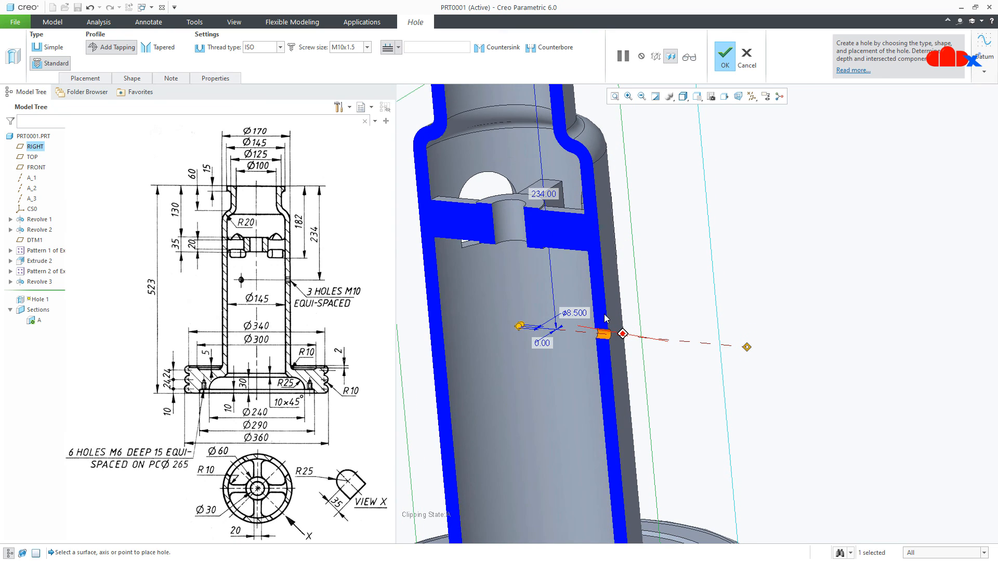
Set the thread to Thru Thread over the hole's full depth and complete the hole
left_click(132, 78)
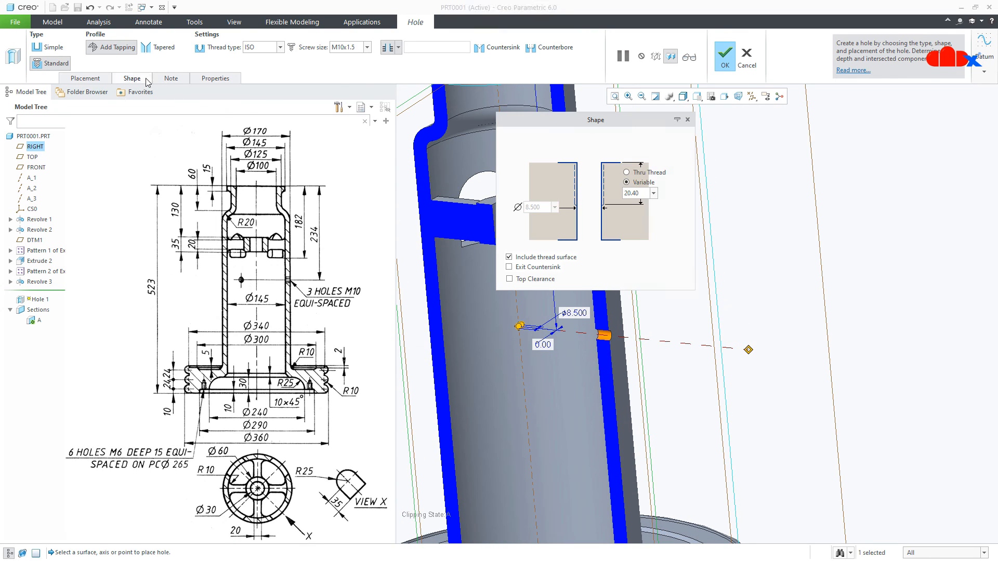
left_click(650, 172)
left_click(726, 63)
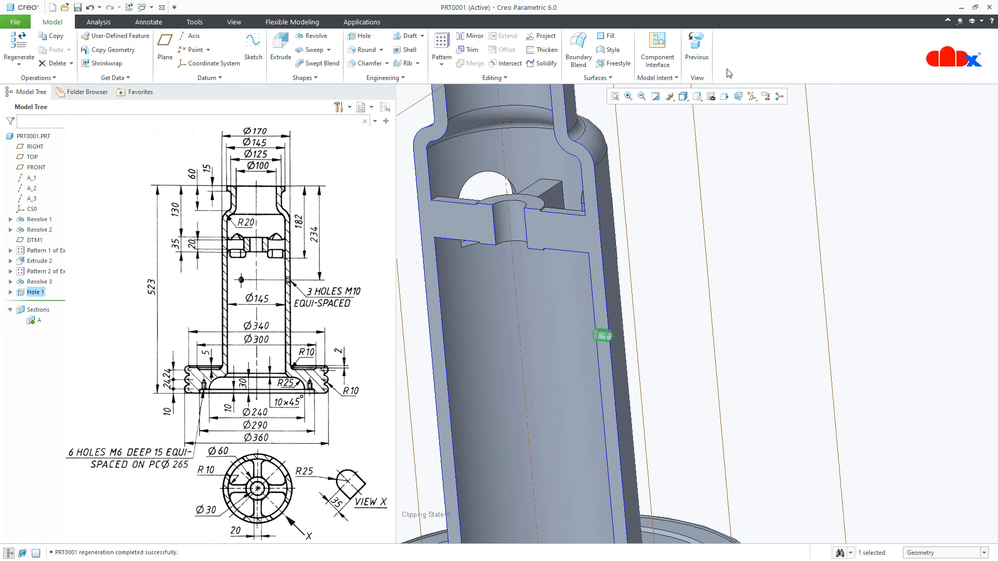
Hide all datum axes, points, coordinate systems and planes
scroll(693, 312, "up", 5)
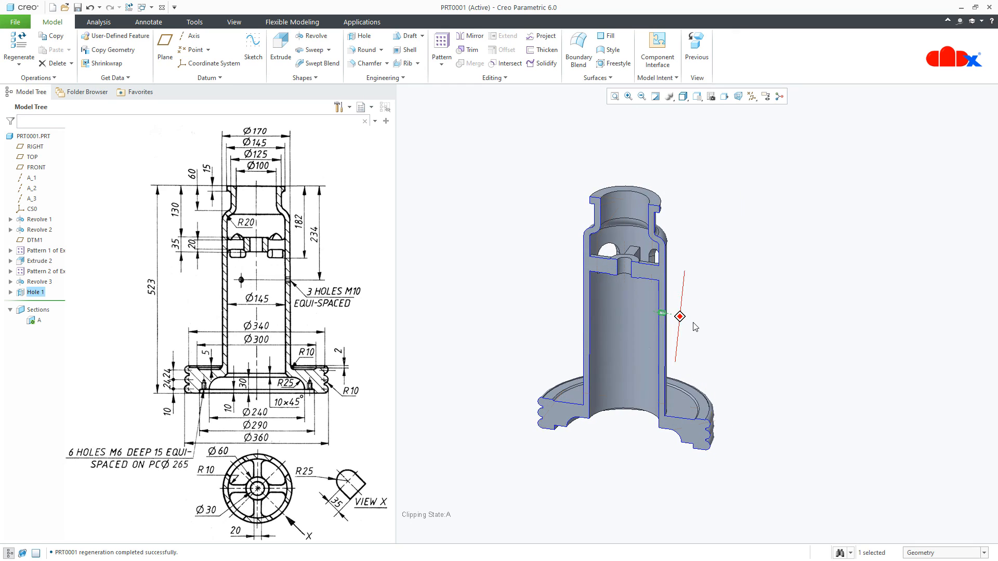
left_click(752, 97)
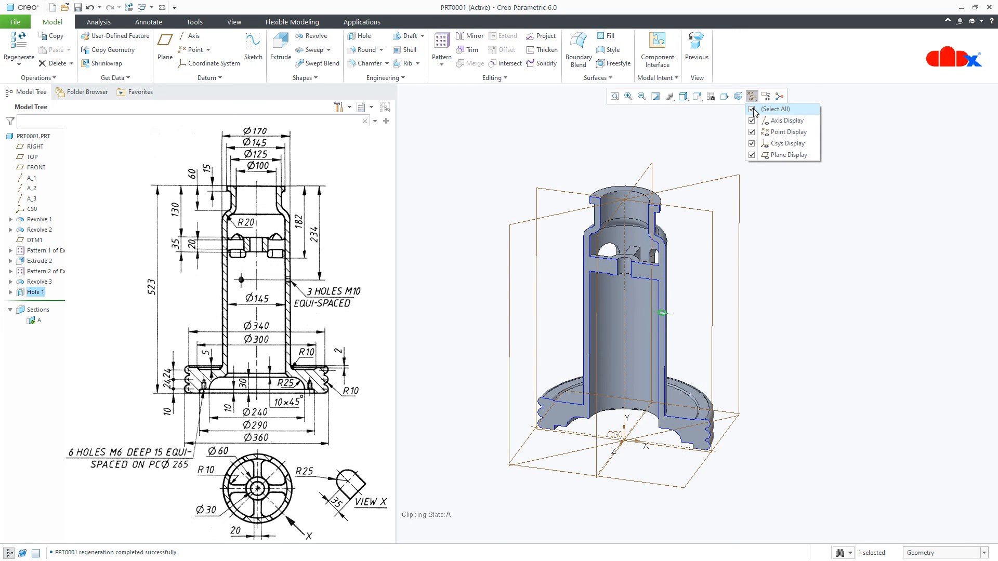
left_click(755, 108)
left_click(794, 251)
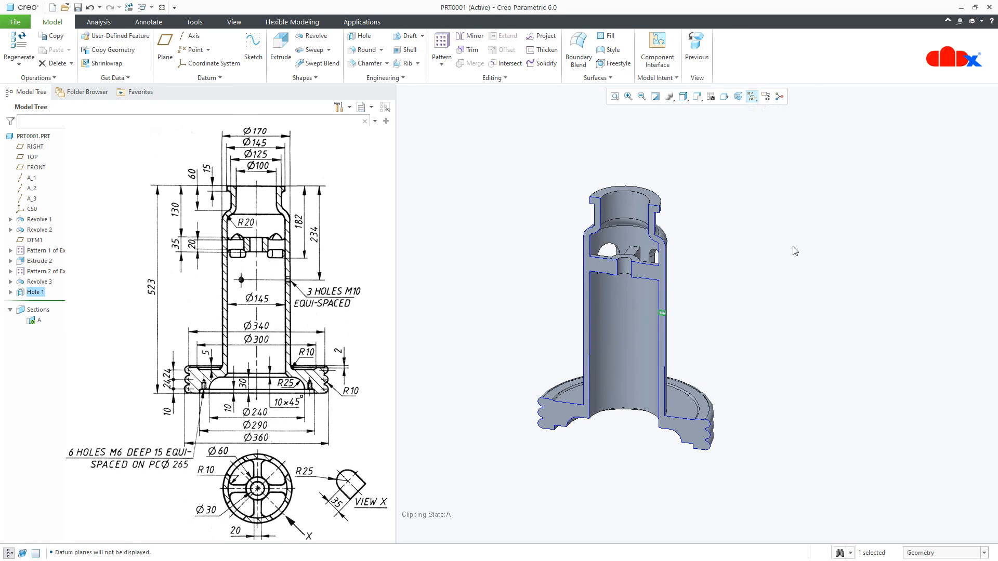
Pattern the M10 hole around axis A_2 with 3 members equally spaced over 360 degrees
left_click(442, 44)
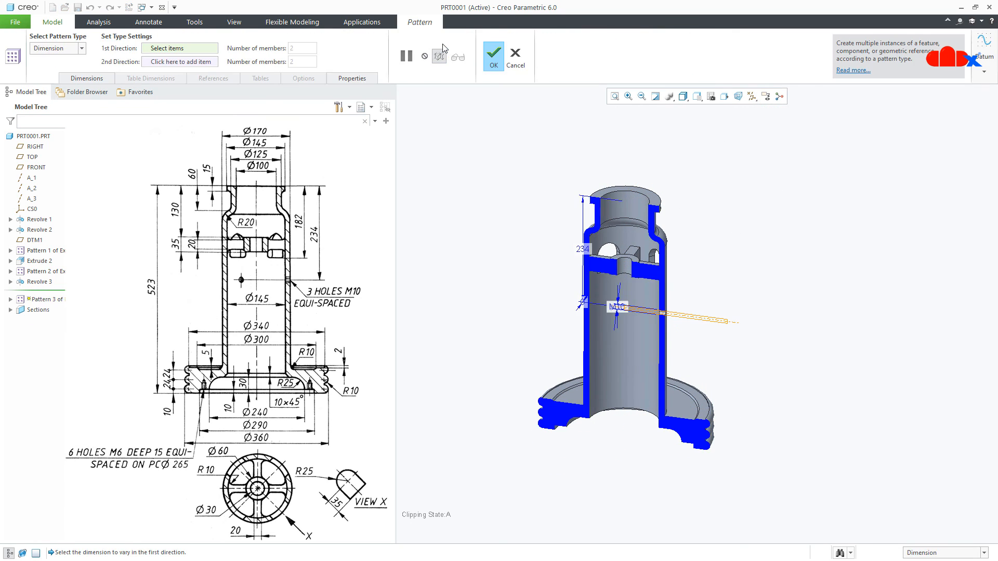
left_click(65, 49)
left_click(50, 78)
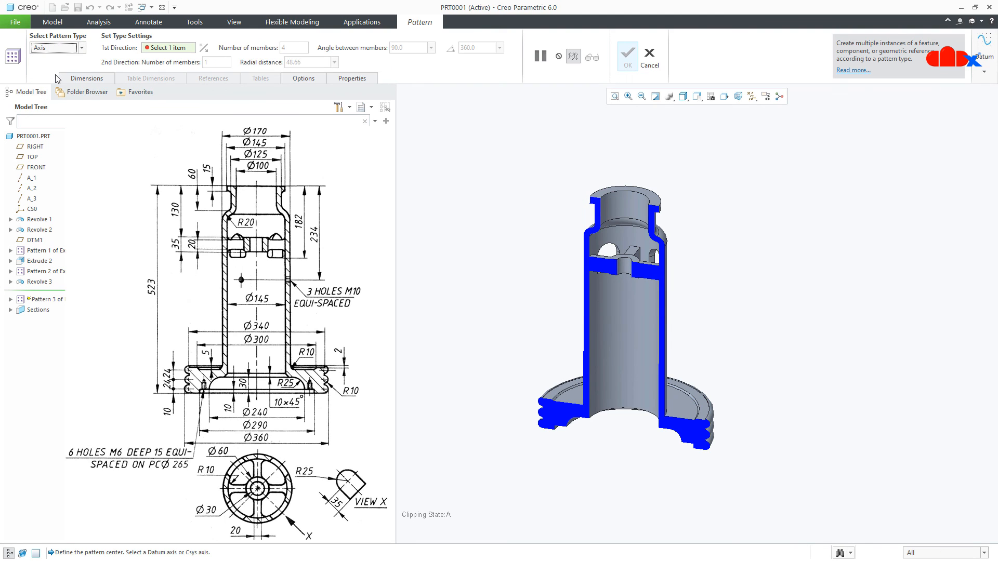
left_click(31, 188)
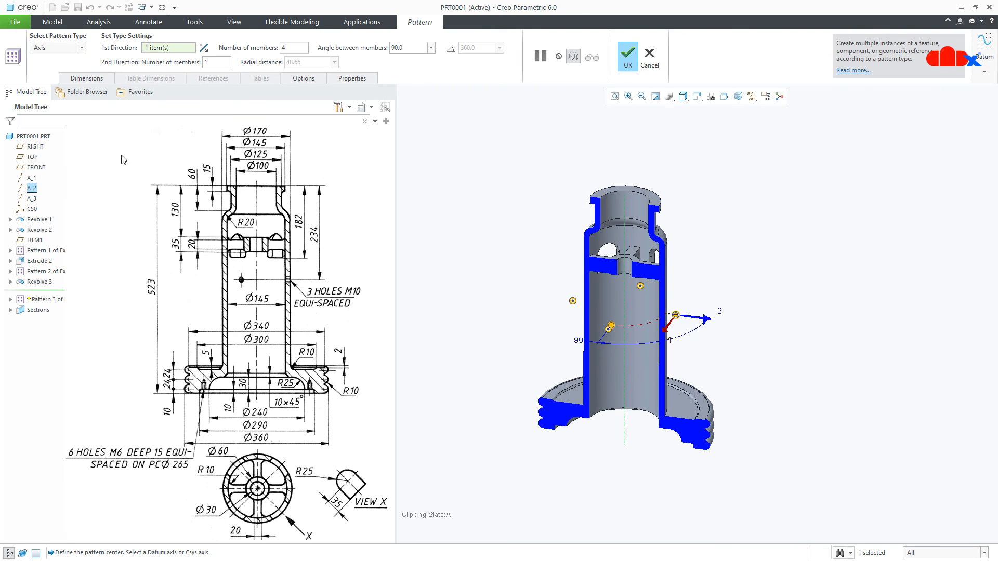
double_click(289, 50)
type("3")
key("Return")
left_click(450, 49)
left_click(628, 54)
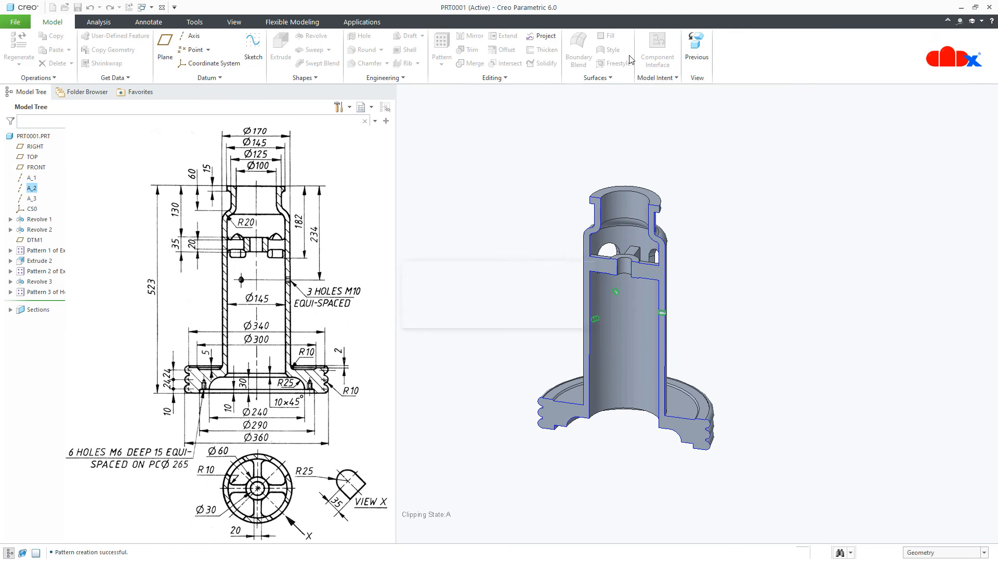
Start a new hole on the flat ring face on the underside of the flange, just outside the R25 recess
scroll(638, 340, "down", 3)
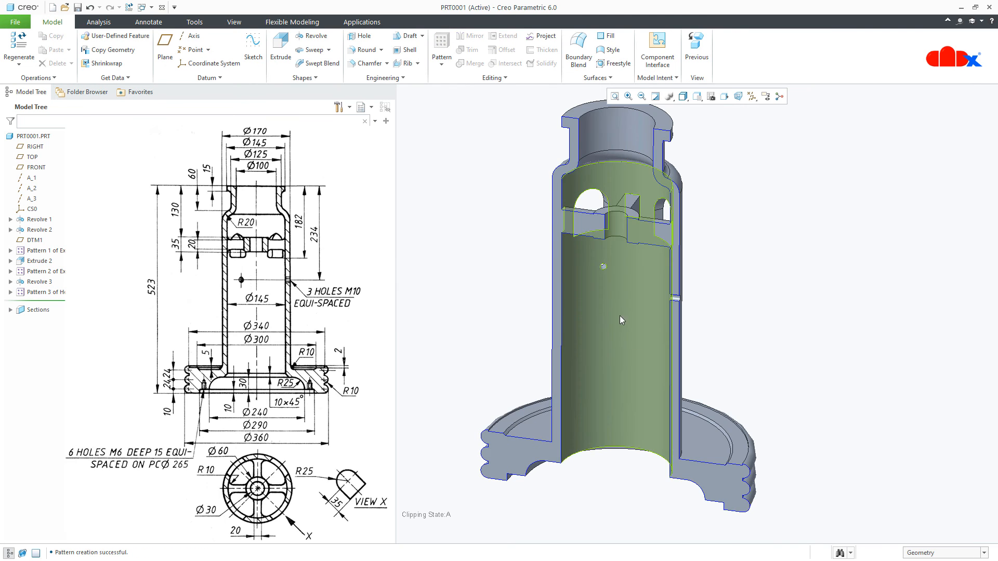
mouse_move(620, 323)
middle_mouse_down()
mouse_move(649, 298)
mouse_move(640, 296)
mouse_move(627, 322)
mouse_move(639, 322)
middle_mouse_up()
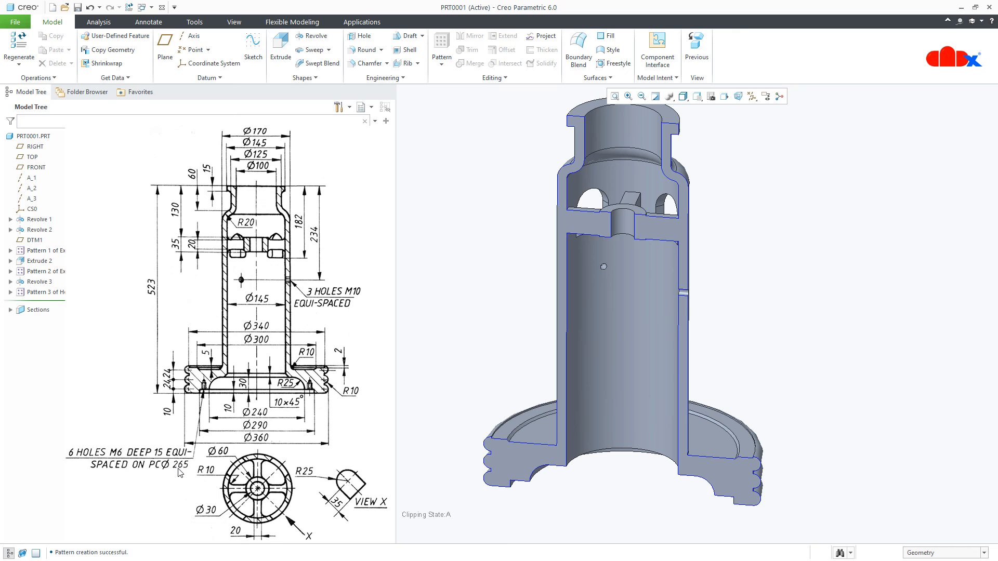
middle_click_drag(498, 440, 519, 349)
scroll(521, 356, "up", 2)
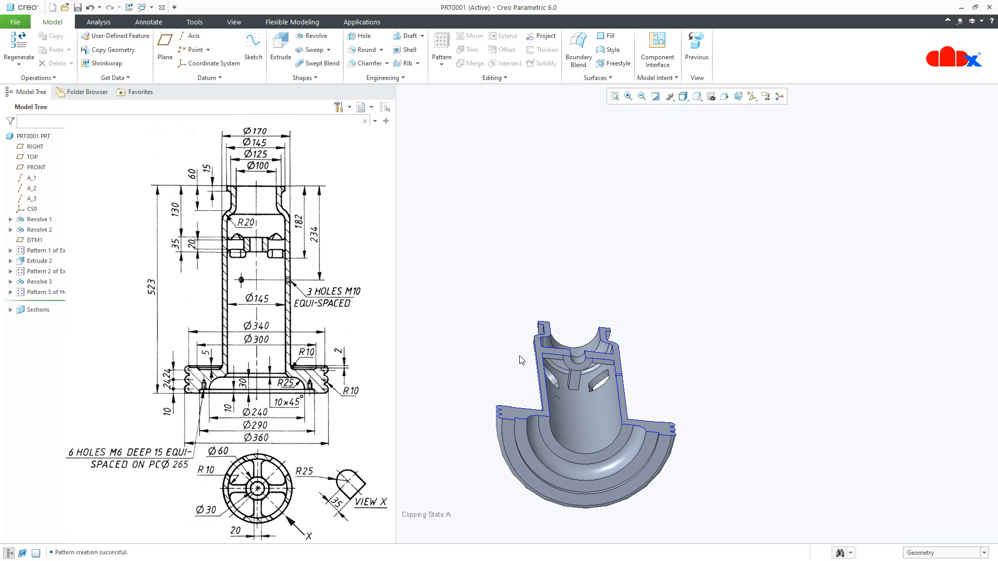
scroll(595, 449, "down", 2)
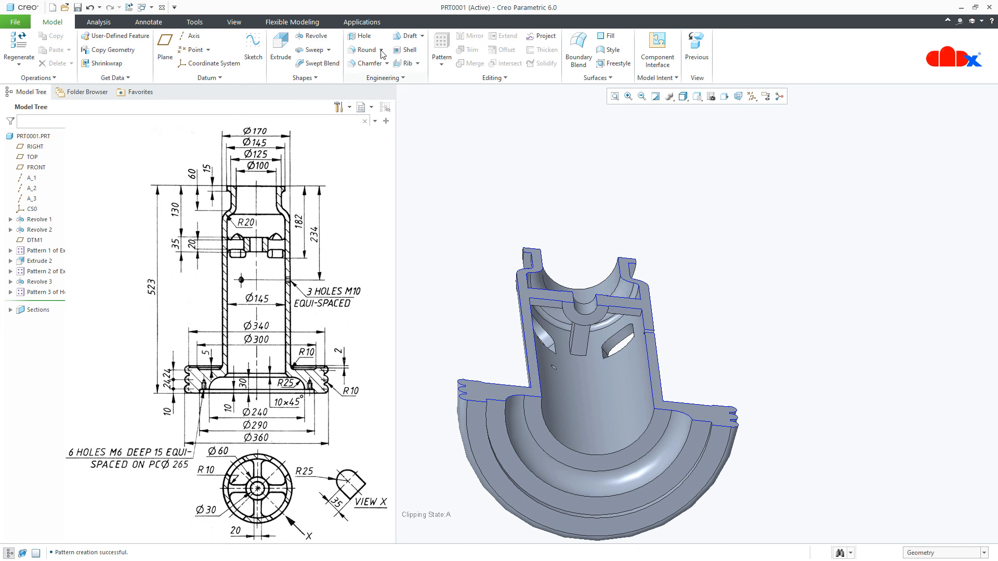
left_click(364, 37)
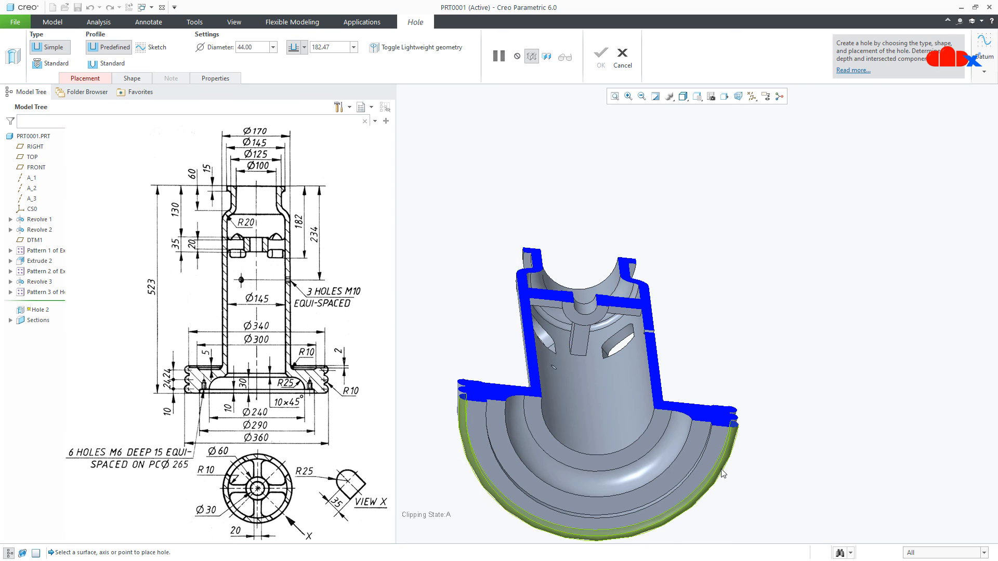
scroll(723, 475, "down", 3)
left_click(671, 394)
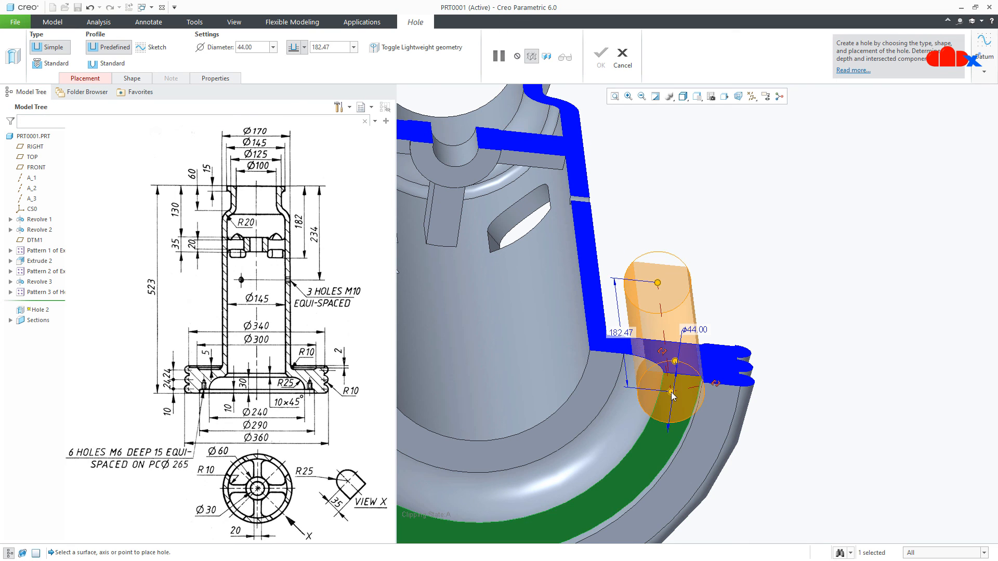
scroll(672, 395, "up", 3)
scroll(671, 393, "up", 2)
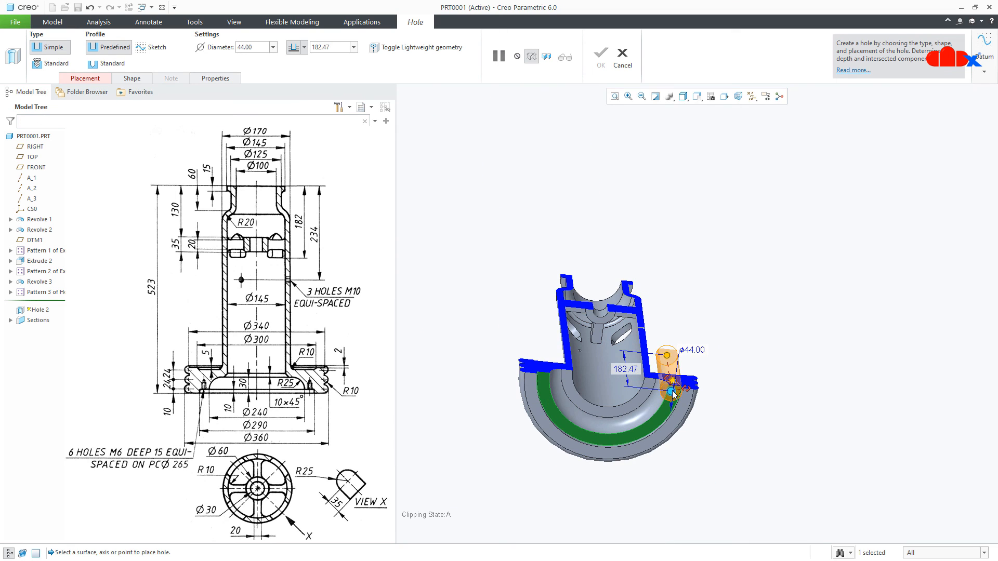
Show the datum planes and attach the hole's two offset references to axis A_2 and the FRONT plane
left_click(751, 97)
left_click(787, 155)
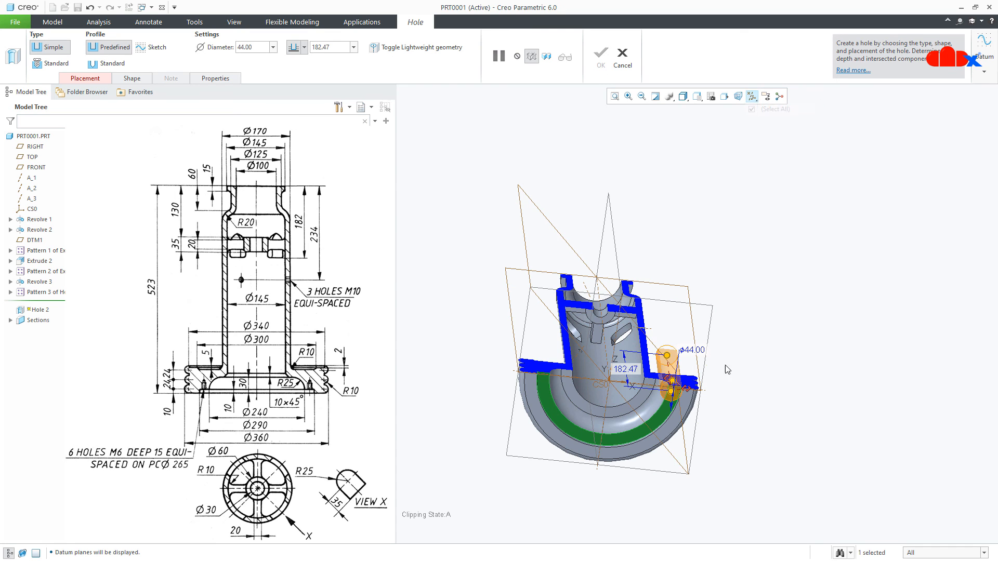
scroll(633, 434, "down", 2)
scroll(626, 429, "down", 2)
middle_click_drag(627, 428, 629, 430)
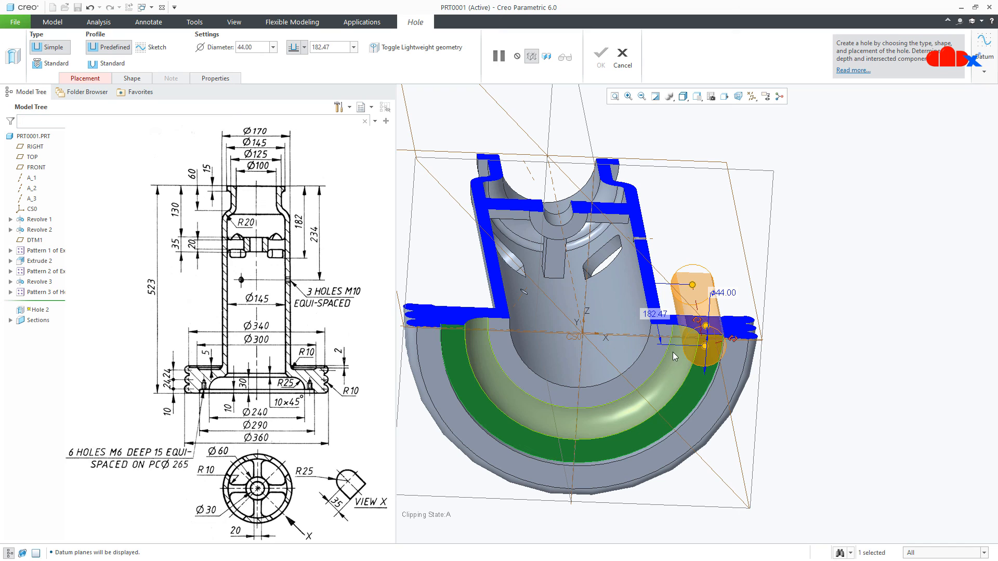
left_click_drag(590, 316, 571, 292)
scroll(796, 441, "up", 2)
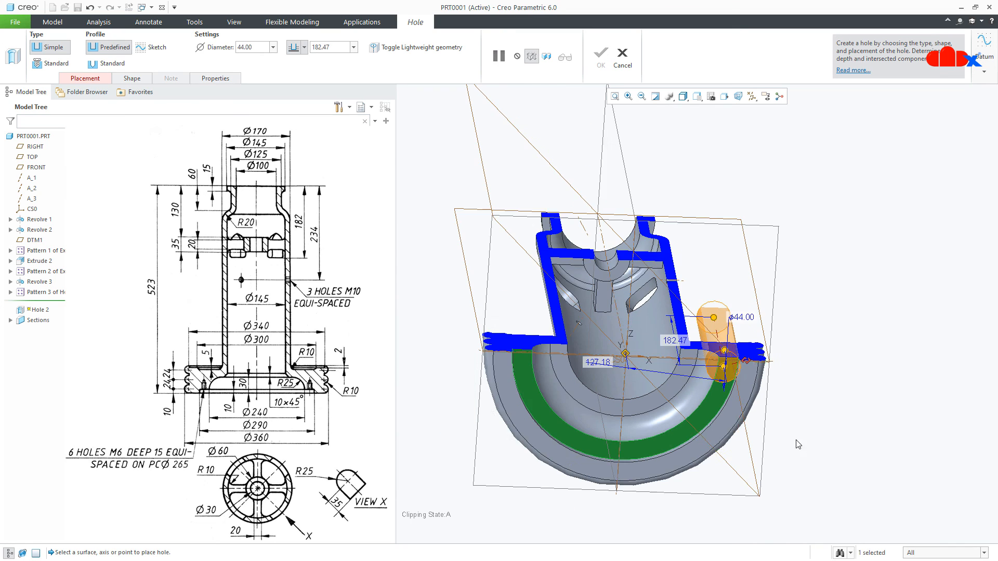
middle_click_drag(735, 402, 756, 358)
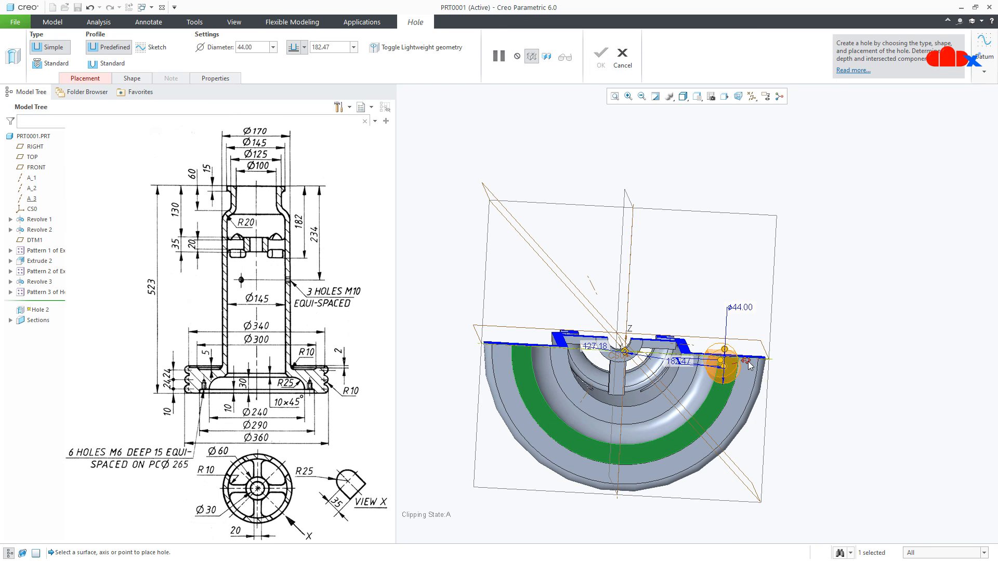
left_click_drag(747, 361, 760, 340)
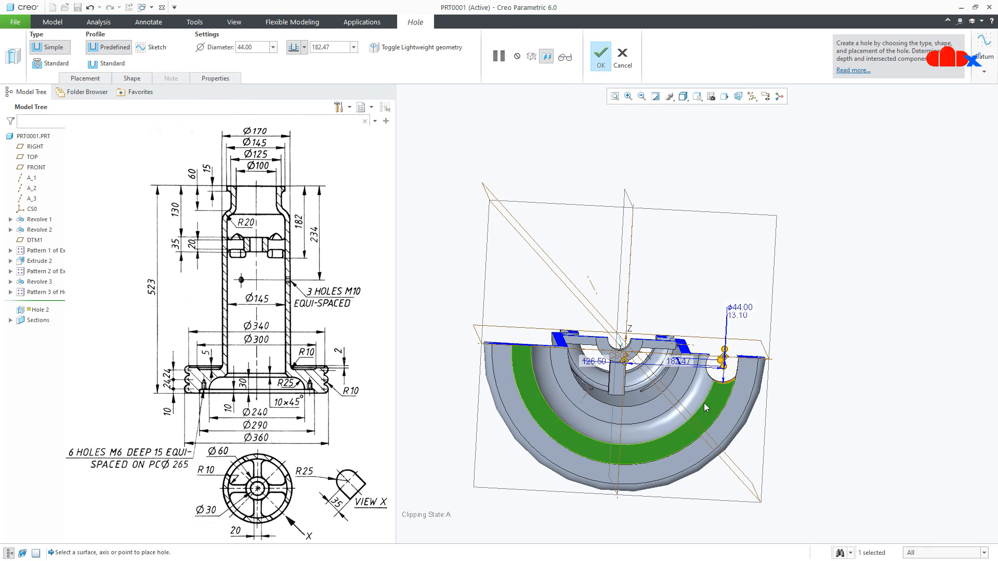
scroll(703, 404, "up", 4)
middle_click_drag(691, 409, 694, 442)
scroll(683, 410, "down", 5)
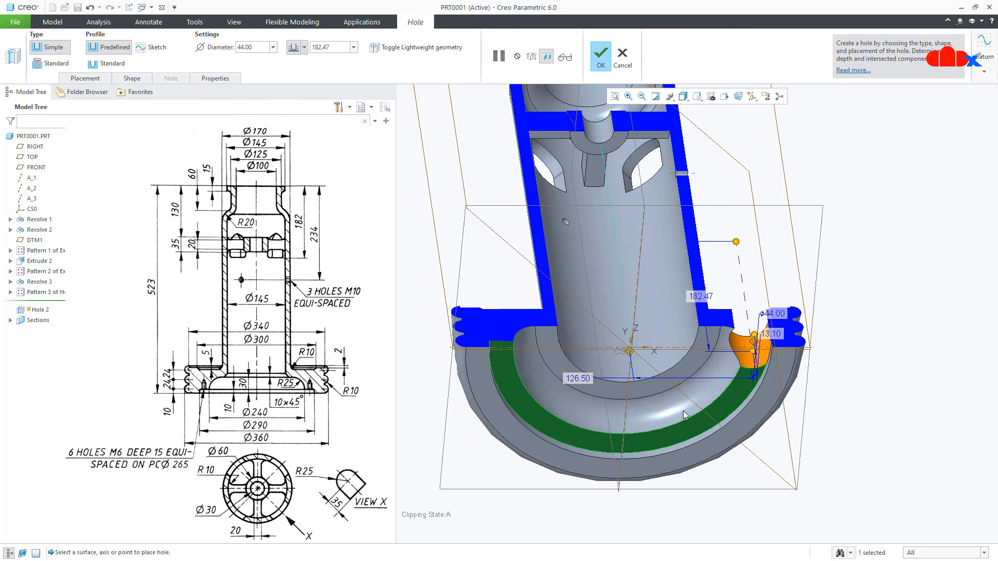
Change the flange hole to a standard tapped ISO hole with screw size M6x1
left_click(52, 63)
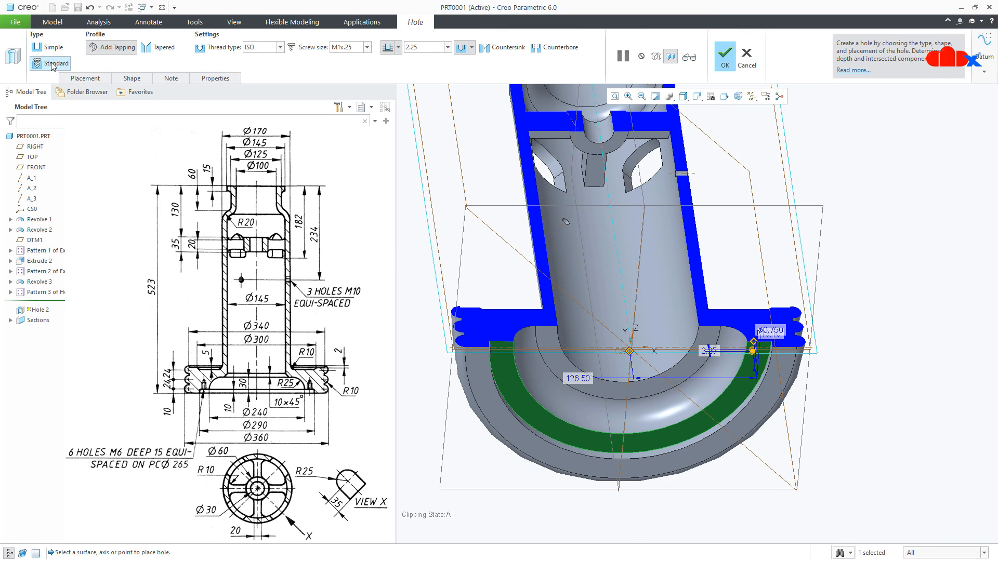
left_click(367, 48)
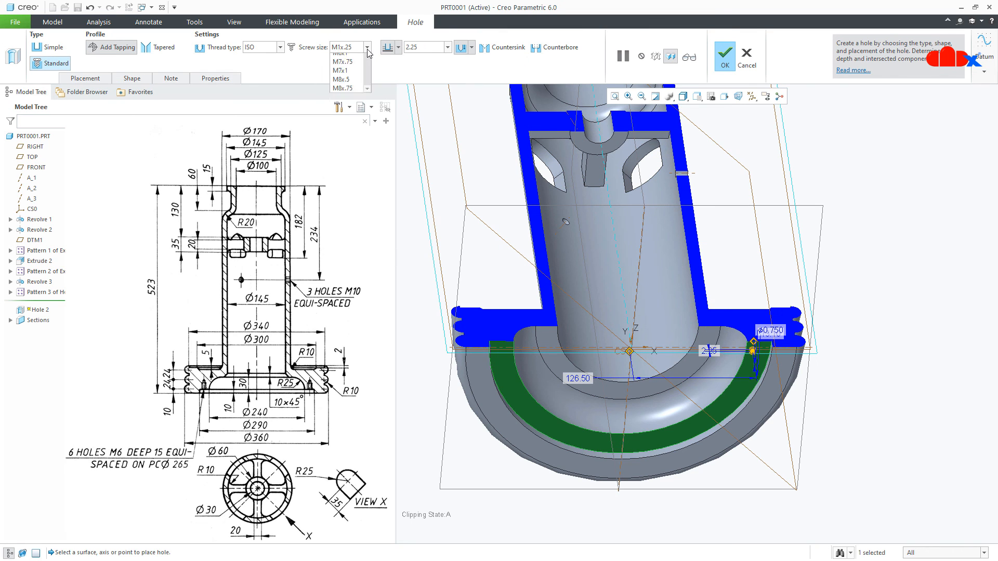
scroll(354, 78, "down", 3)
scroll(354, 78, "down", 4)
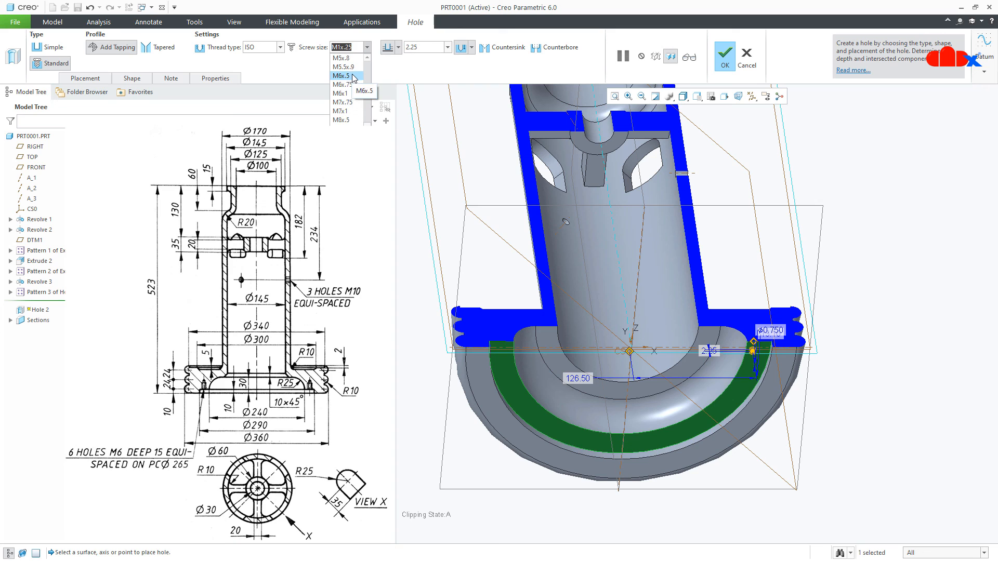
left_click(347, 97)
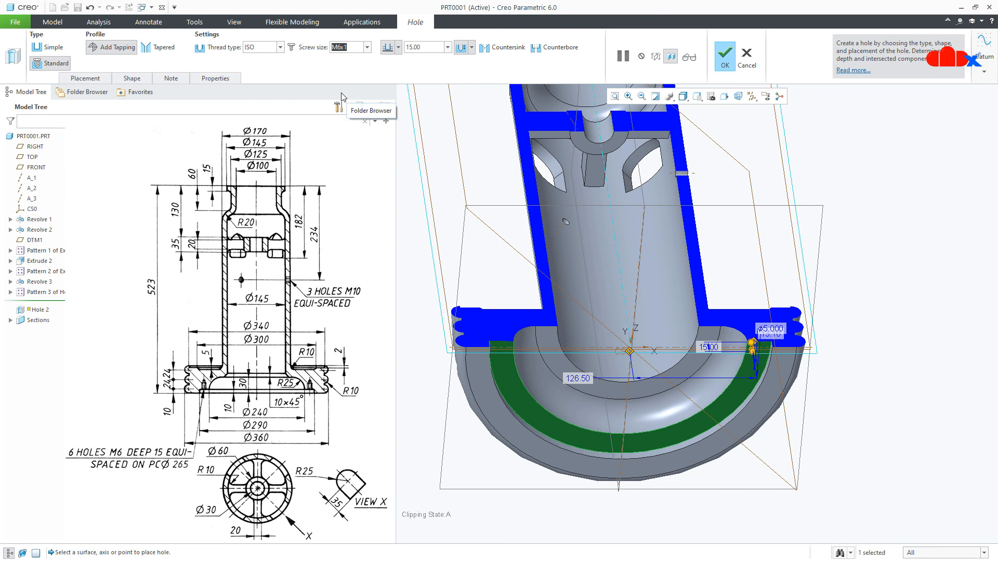
Switch the hole placement type to Diameter, with a 265 mm diameter about A_2 and a 0 degree angle from FRONT
left_click(95, 80)
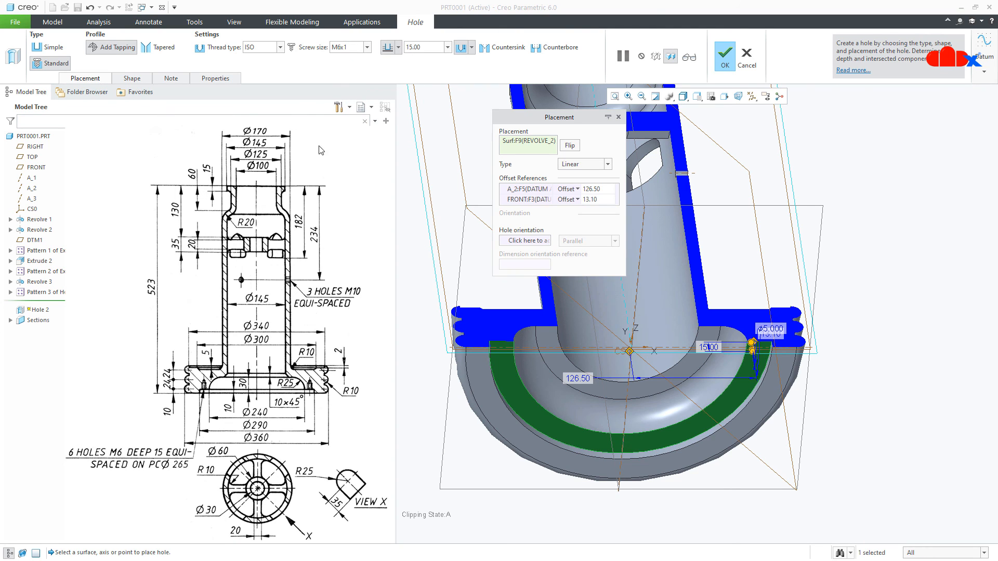
left_click(567, 165)
left_click(586, 192)
left_click(604, 190)
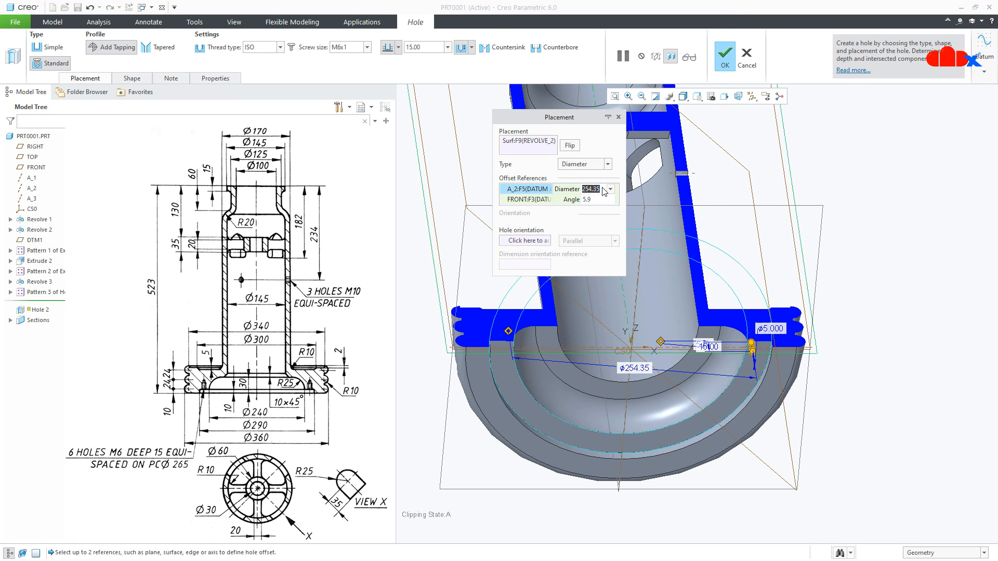
type("26")
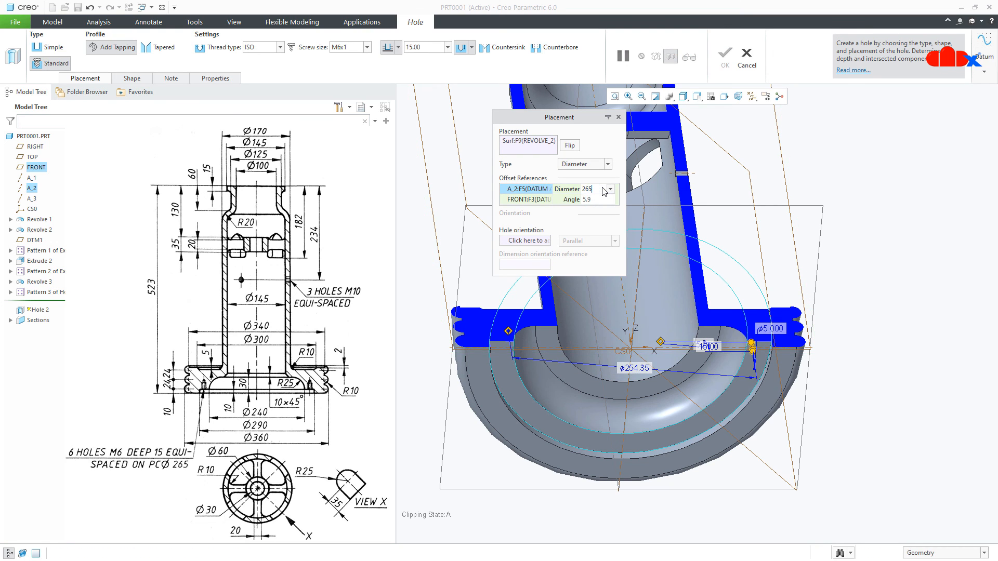
left_click(602, 201)
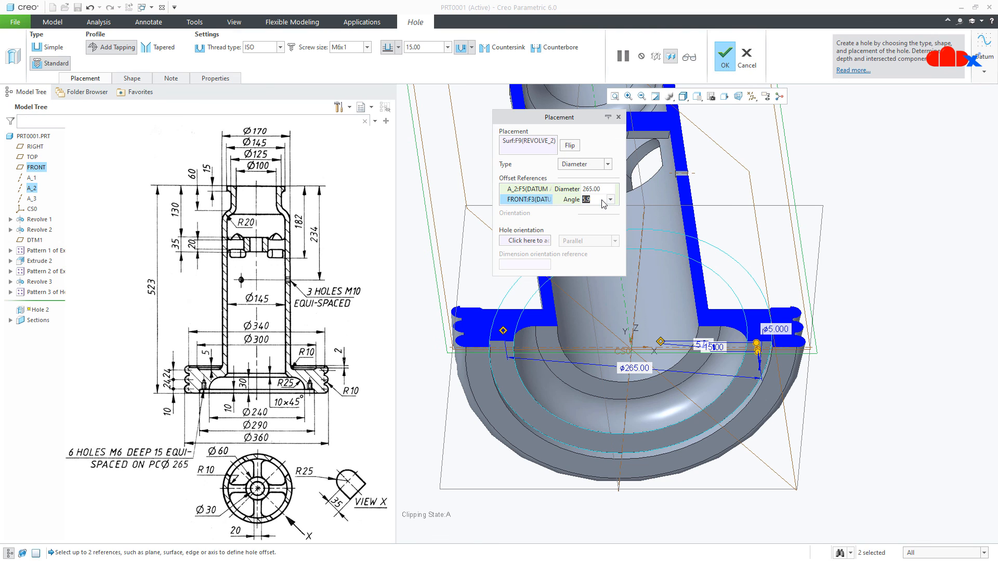
type("0")
key("Return")
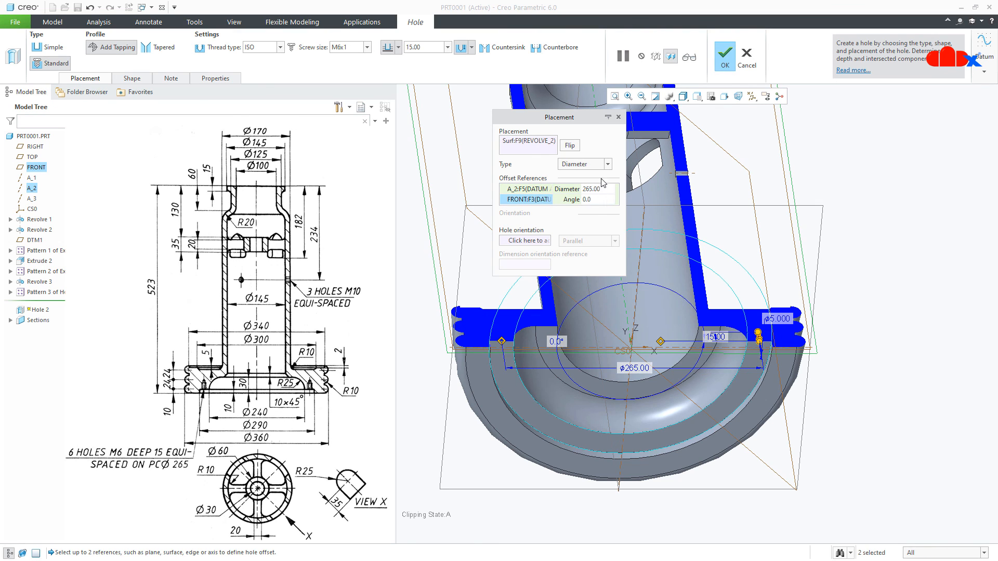
left_click(608, 118)
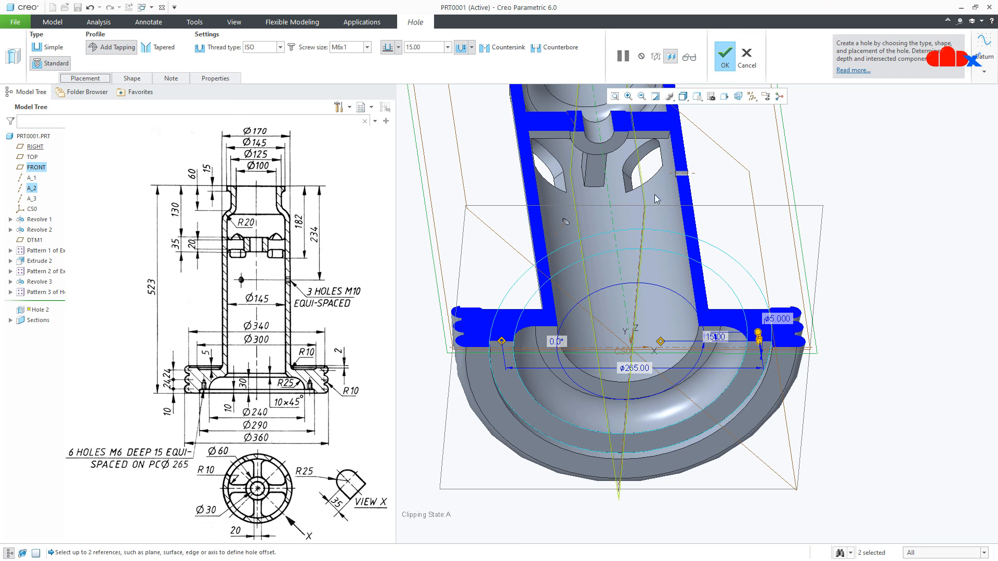
Hide the datum planes, then complete the 15 mm deep M6x1 flange hole after checking its shape settings
scroll(771, 265, "up", 2)
middle_click_drag(757, 294, 762, 147)
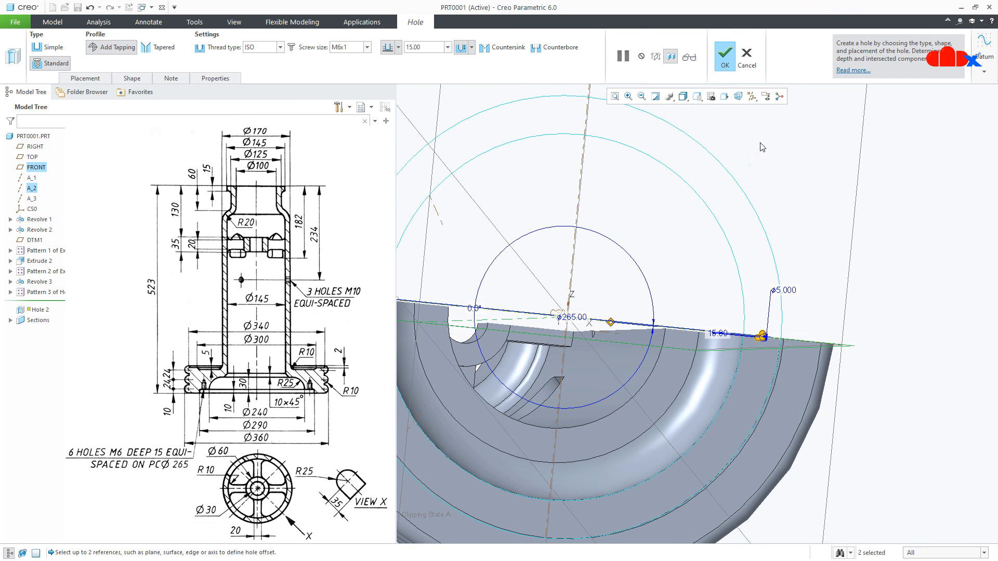
left_click(752, 96)
left_click(774, 156)
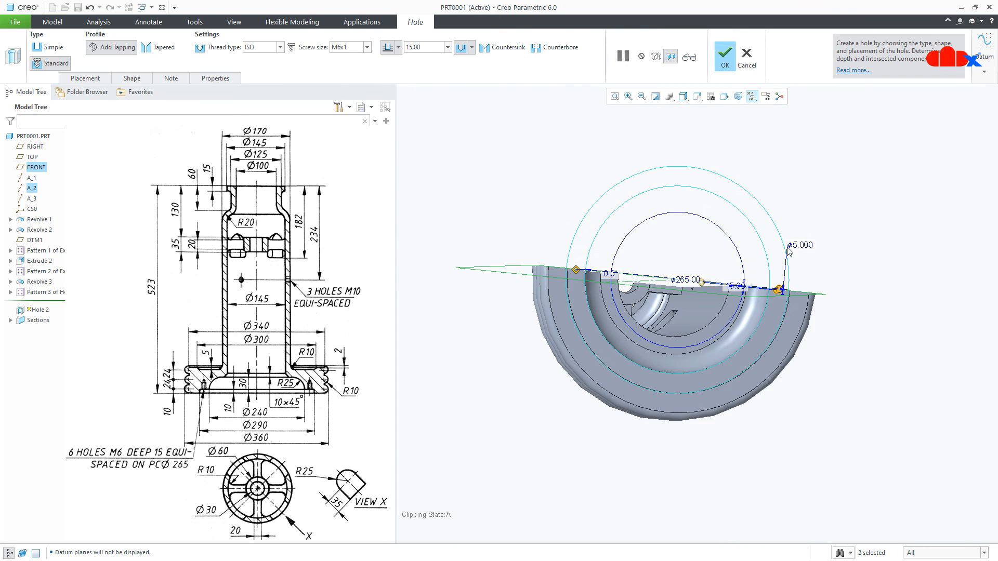
scroll(799, 285, "up", 8)
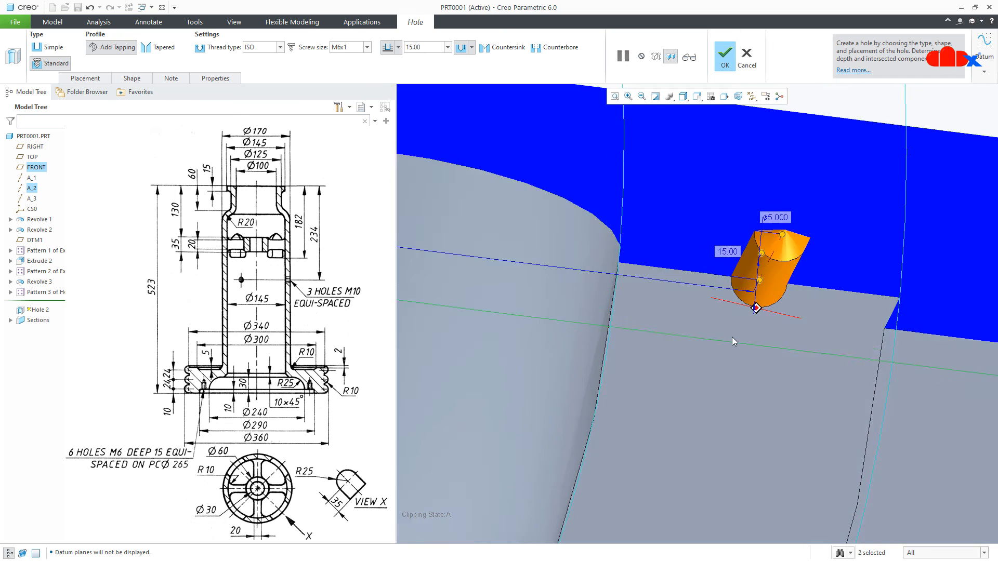
middle_click_drag(732, 337, 733, 362)
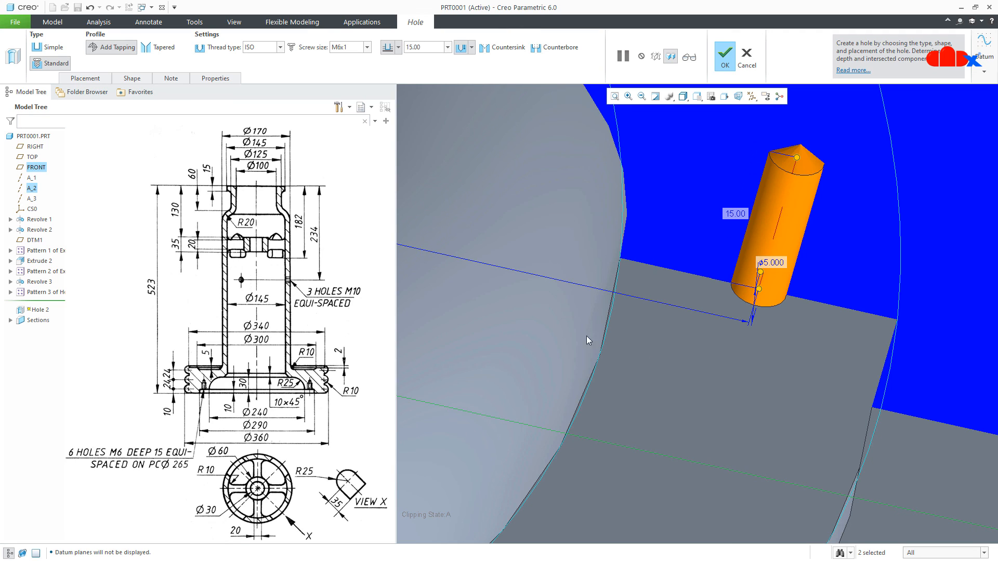
left_click(133, 79)
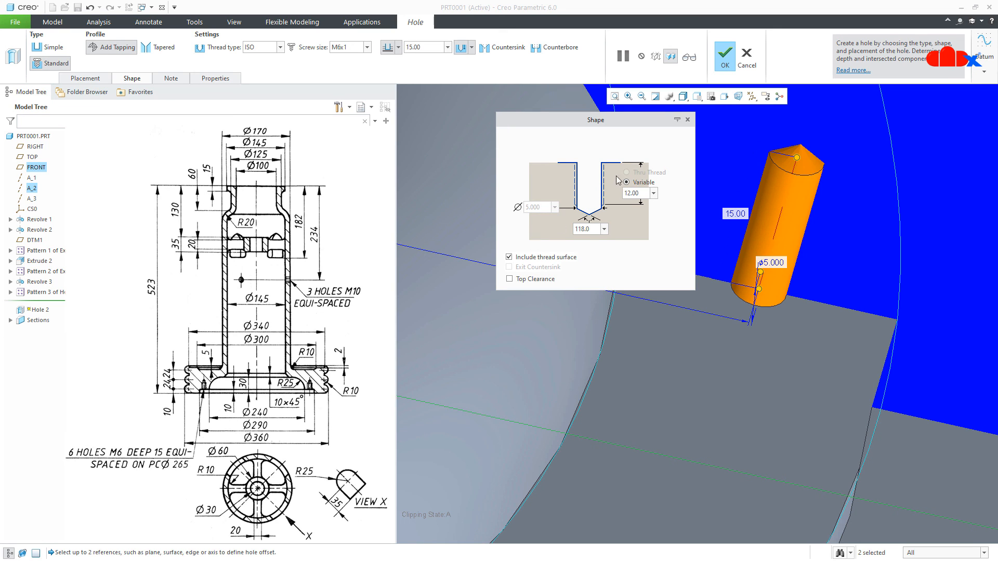
left_click(722, 59)
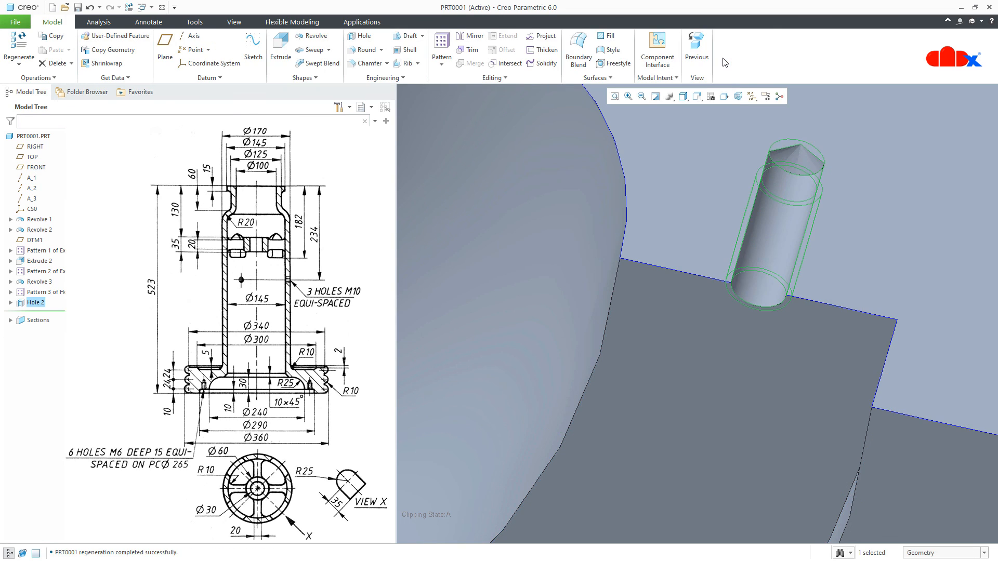
Pattern the M6 flange hole around axis A_2 with 6 members equally spaced over 360 degrees
scroll(733, 267, "up", 3)
middle_click_drag(726, 314, 724, 343)
scroll(722, 338, "up", 2)
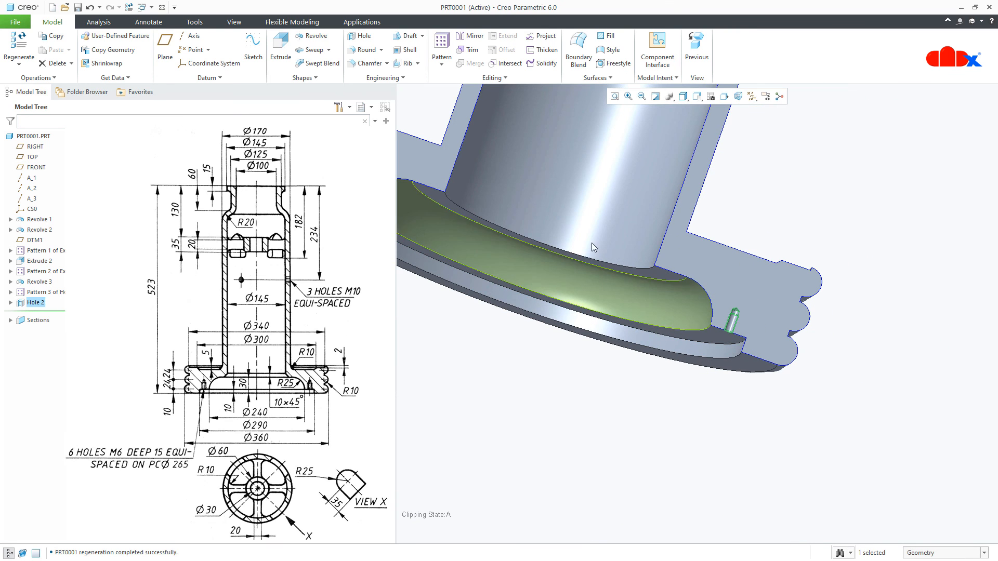
left_click(444, 46)
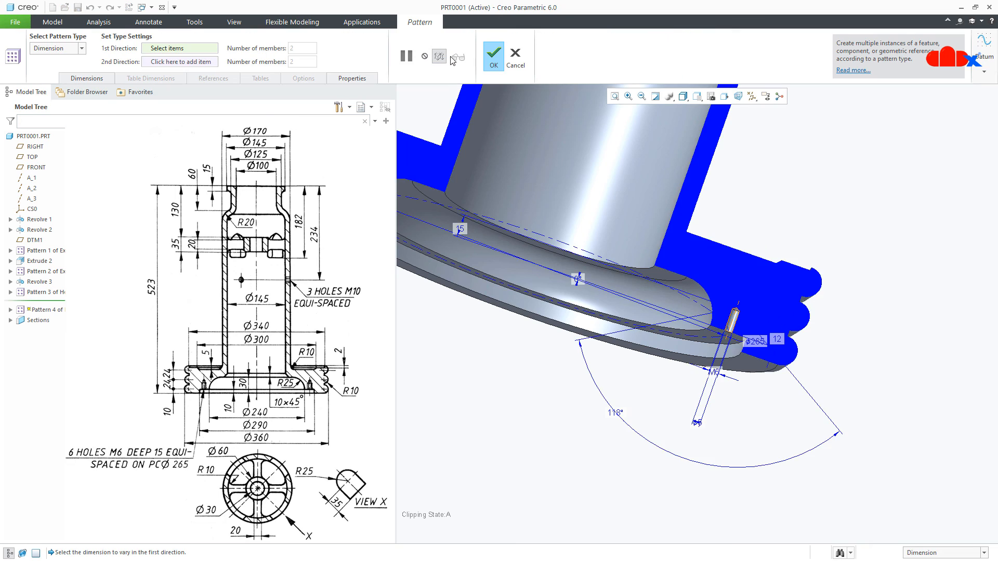
scroll(616, 265, "up", 3)
middle_click_drag(637, 329, 647, 250)
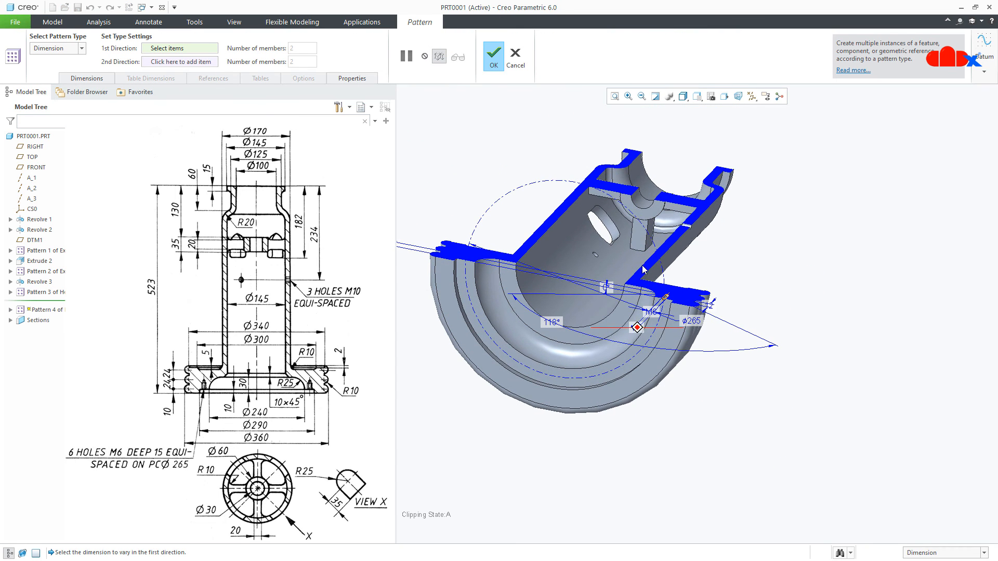
left_click(81, 49)
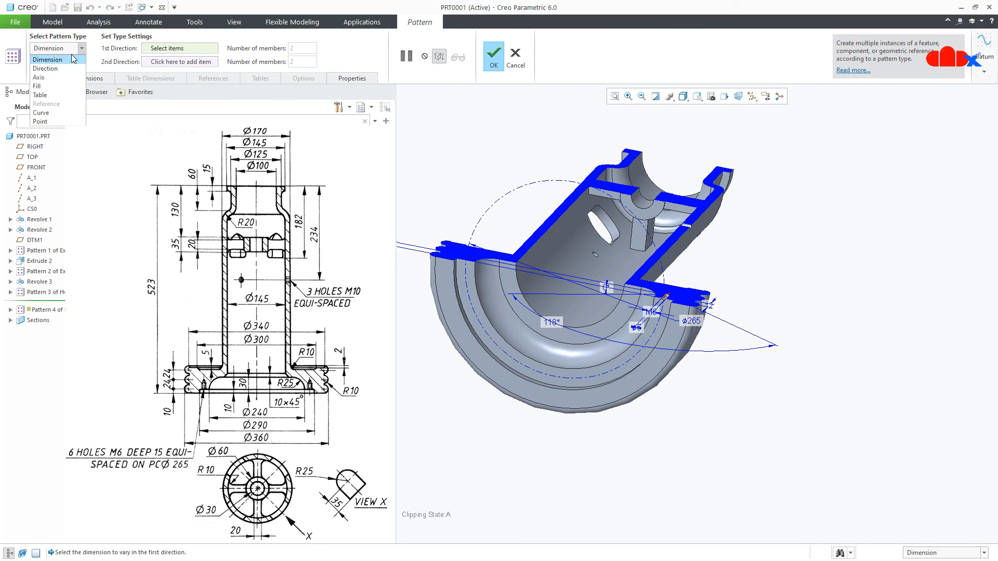
left_click(60, 79)
left_click(31, 188)
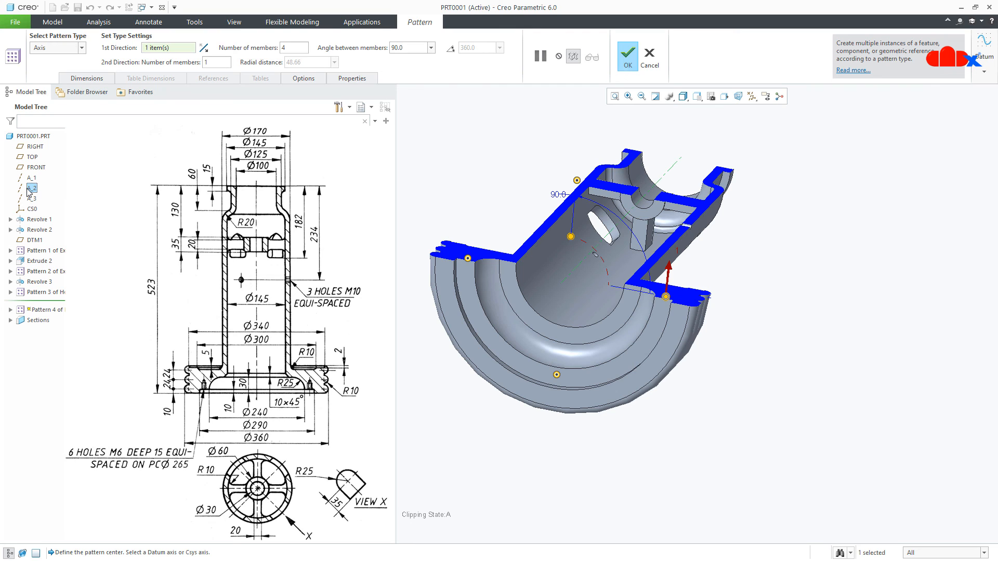
double_click(292, 48)
type("6")
left_click(450, 48)
left_click(621, 56)
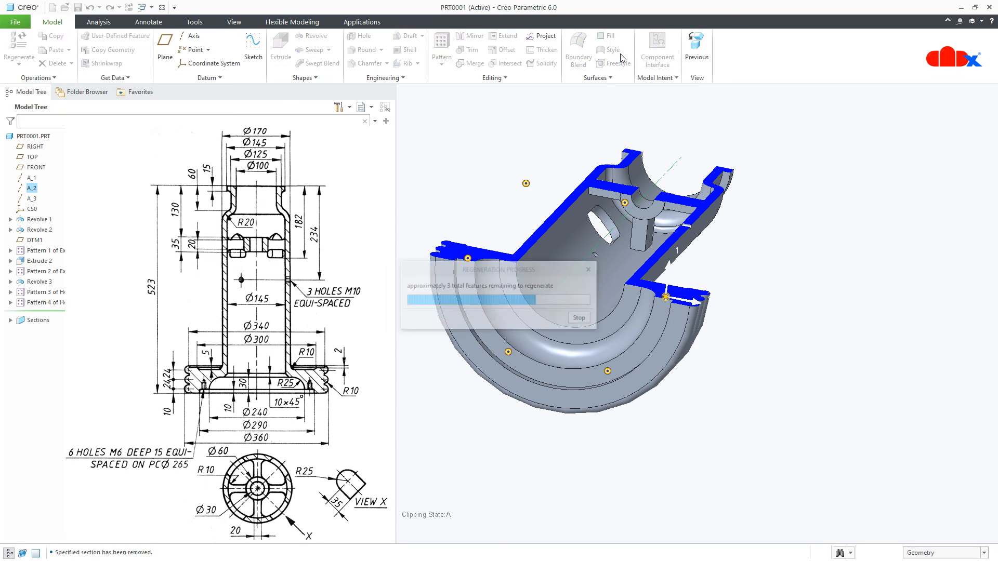
Deactivate section A to show the whole column, and inspect the patterned M6 holes on the flange underside
left_click(699, 347)
scroll(698, 347, "up", 2)
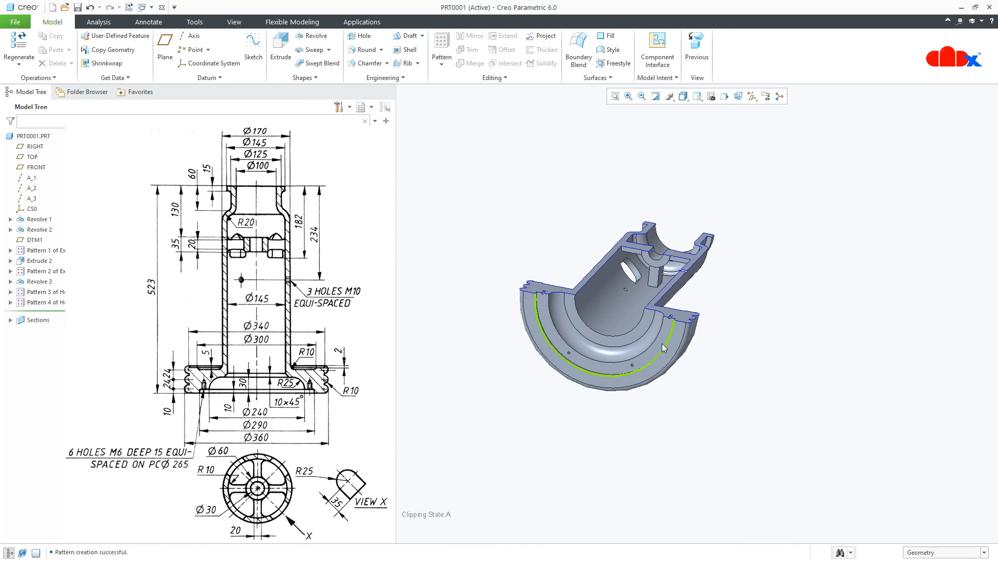
middle_click_drag(664, 348, 681, 383)
key("ctrl+d")
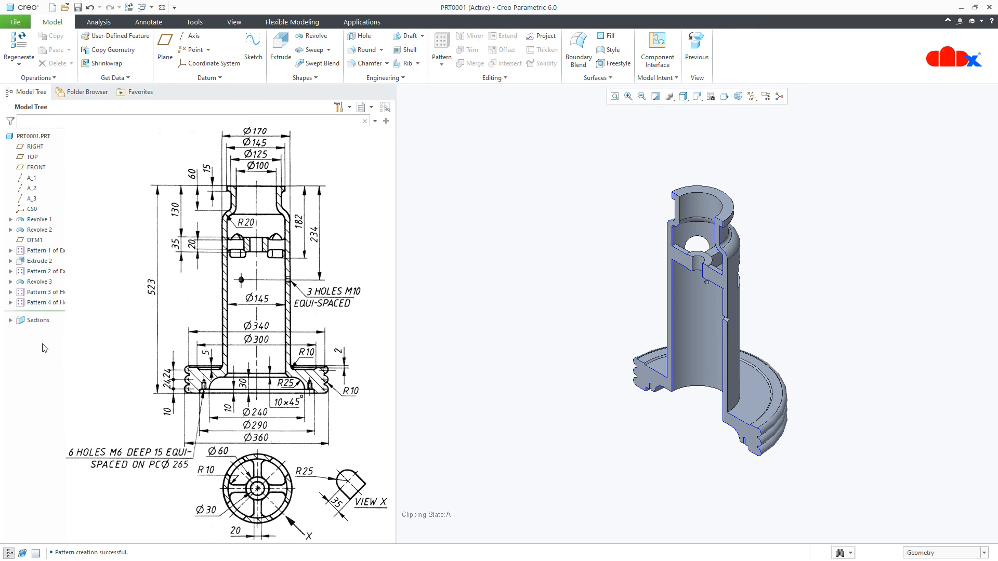
left_click(10, 321)
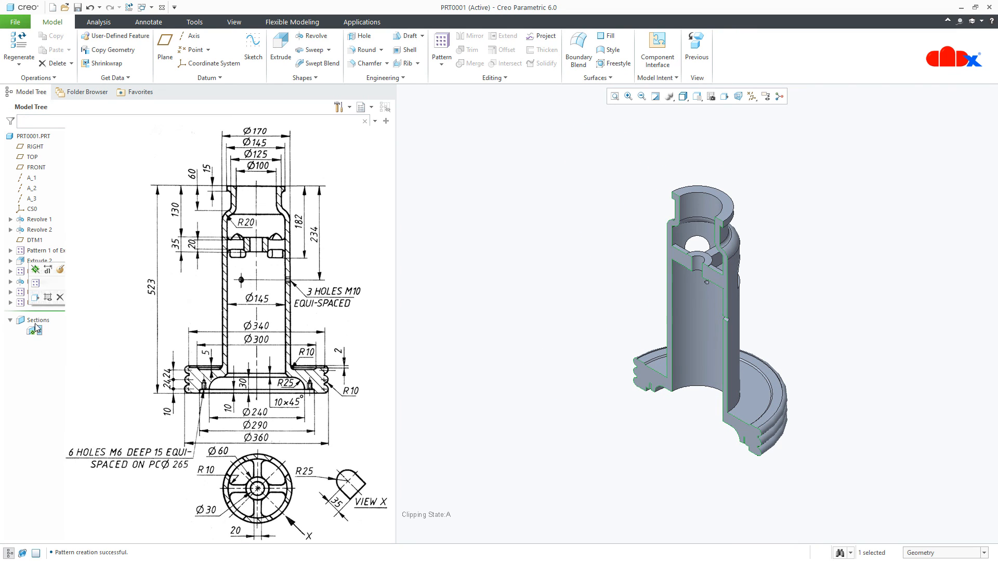
left_click(32, 331)
left_click(583, 352)
scroll(642, 414, "up", 4)
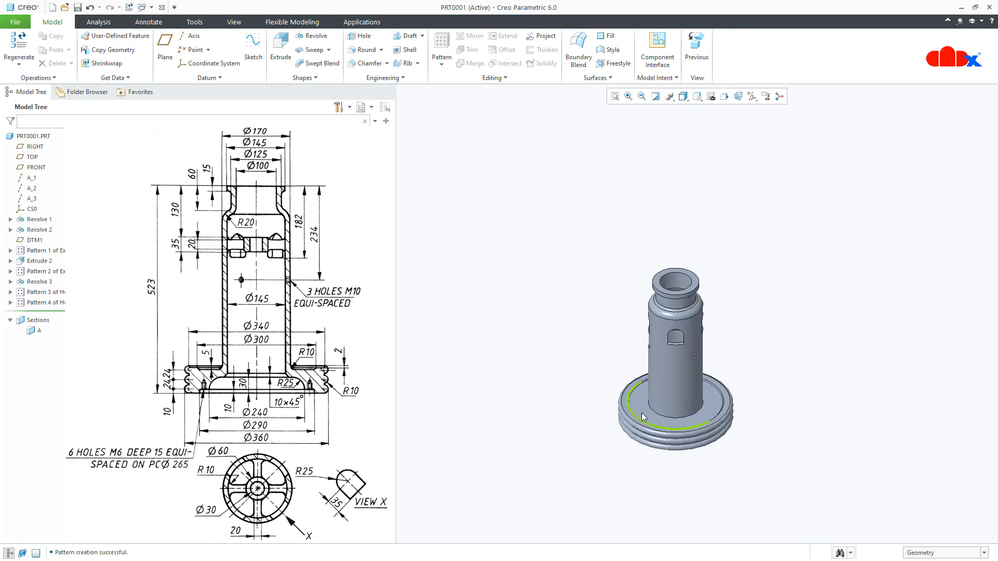
middle_click_drag(645, 415, 701, 338)
scroll(634, 515, "down", 3)
scroll(639, 443, "down", 4)
mouse_move(620, 416)
middle_mouse_down()
mouse_move(613, 382)
mouse_move(609, 420)
middle_mouse_up()
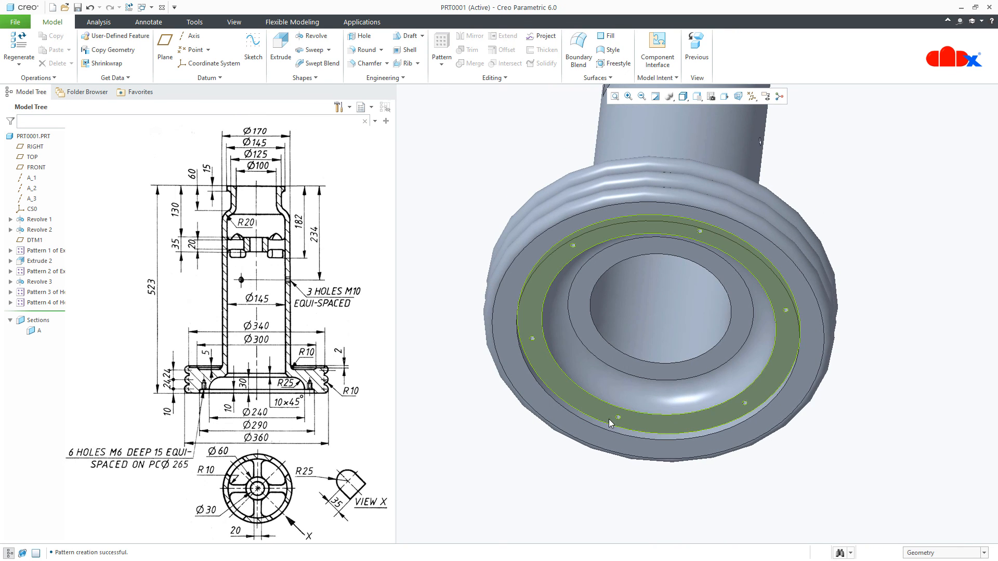
key("ctrl+c")
key("ctrl+d")
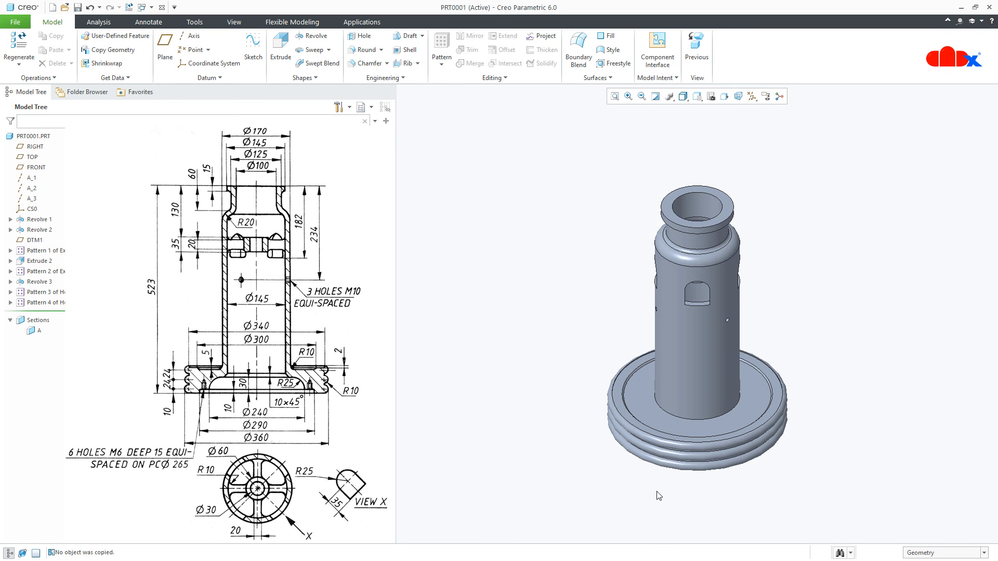
Chamfer the bore's lower edge inside the flange recess as 45 x D with D set to 10 mm
left_click(365, 63)
scroll(685, 450, "up", 3)
middle_click_drag(685, 450, 682, 326)
scroll(680, 335, "down", 5)
scroll(696, 458, "up", 5)
middle_click_drag(659, 388, 638, 434)
left_click(594, 306)
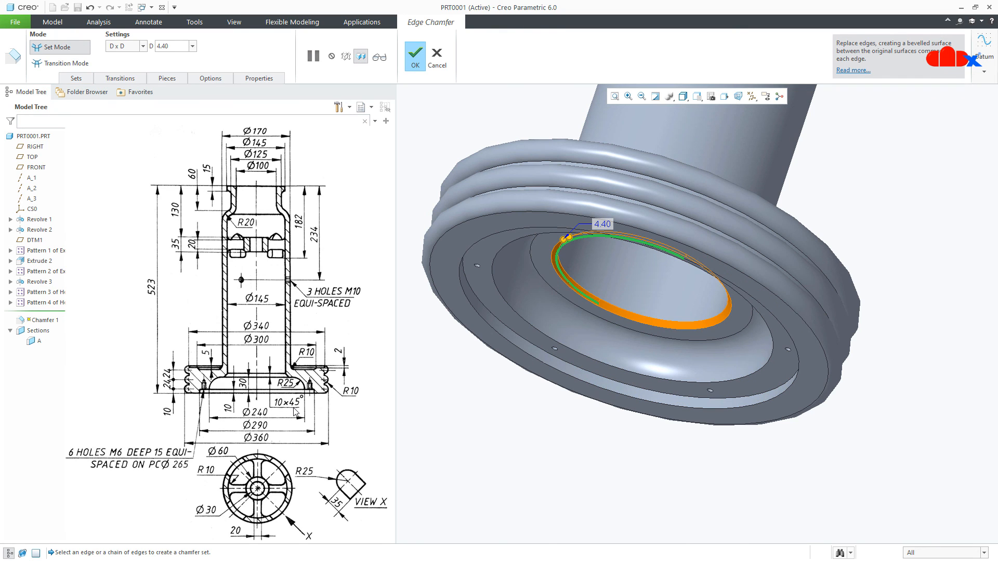
left_click(142, 46)
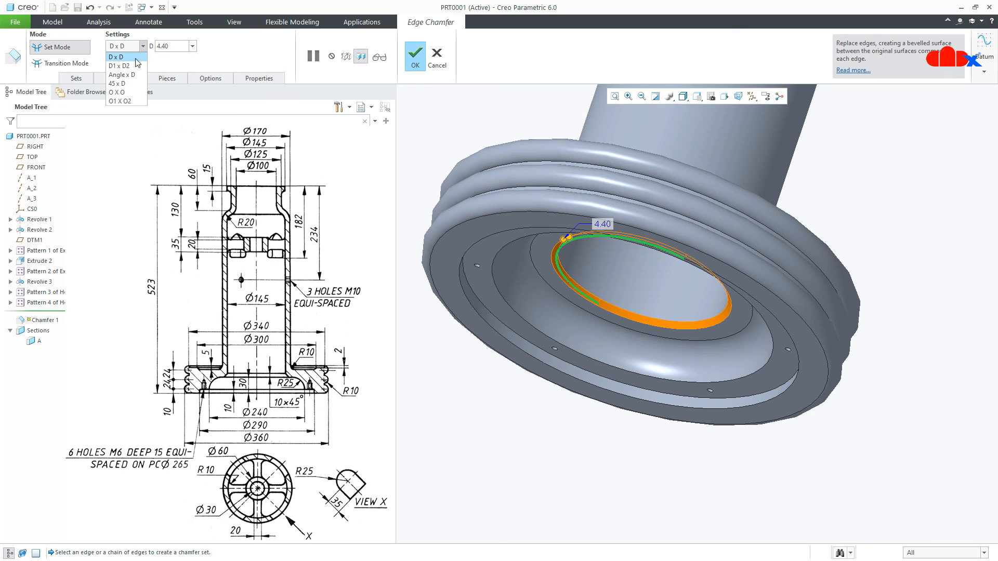
left_click(125, 83)
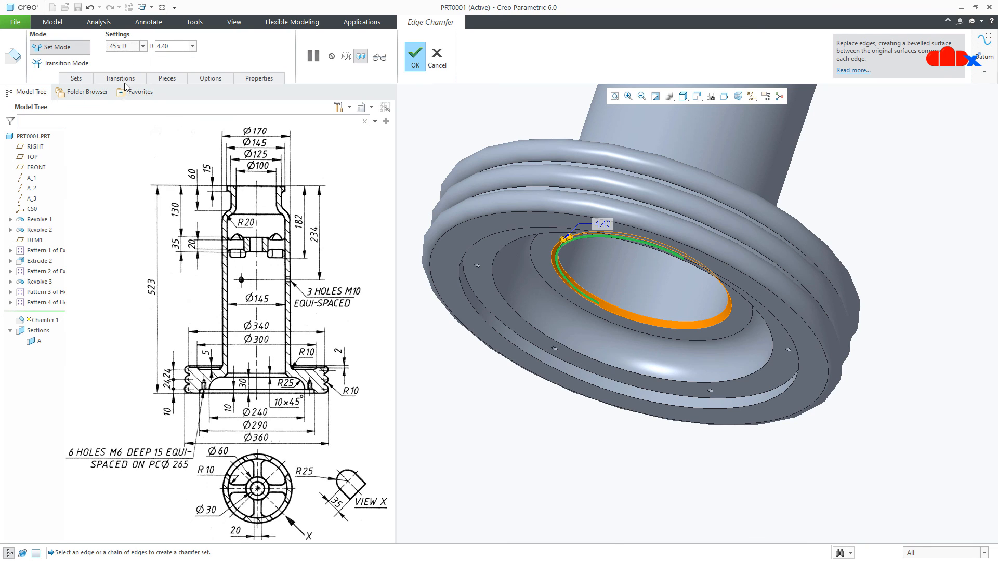
left_click(175, 46)
type("10")
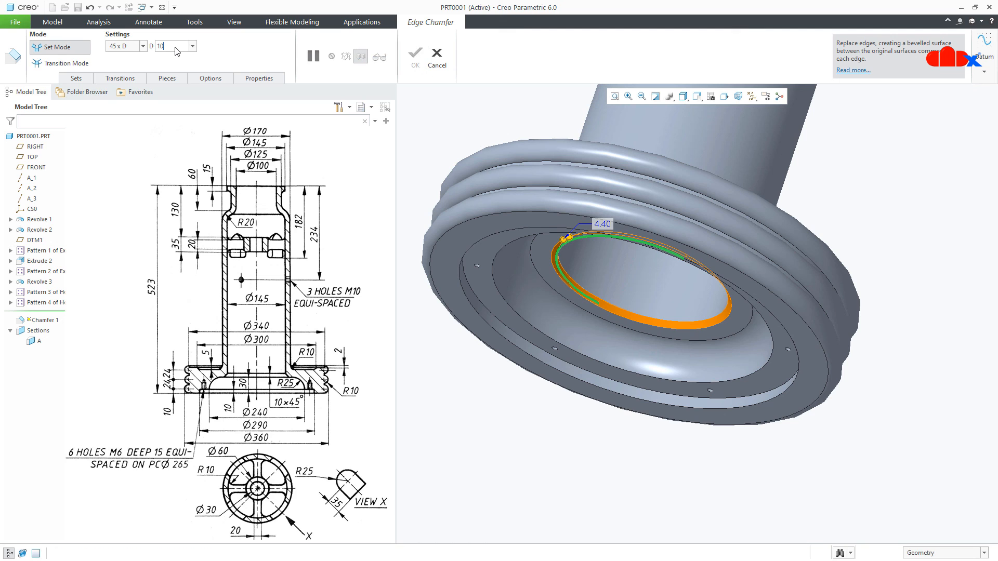
key("Return")
left_click(415, 55)
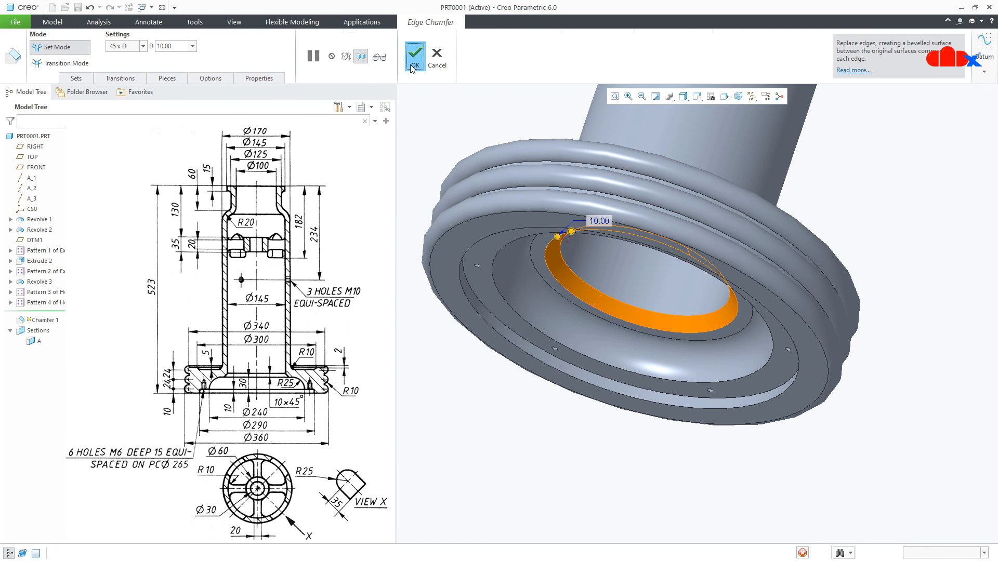
key("ctrl+d")
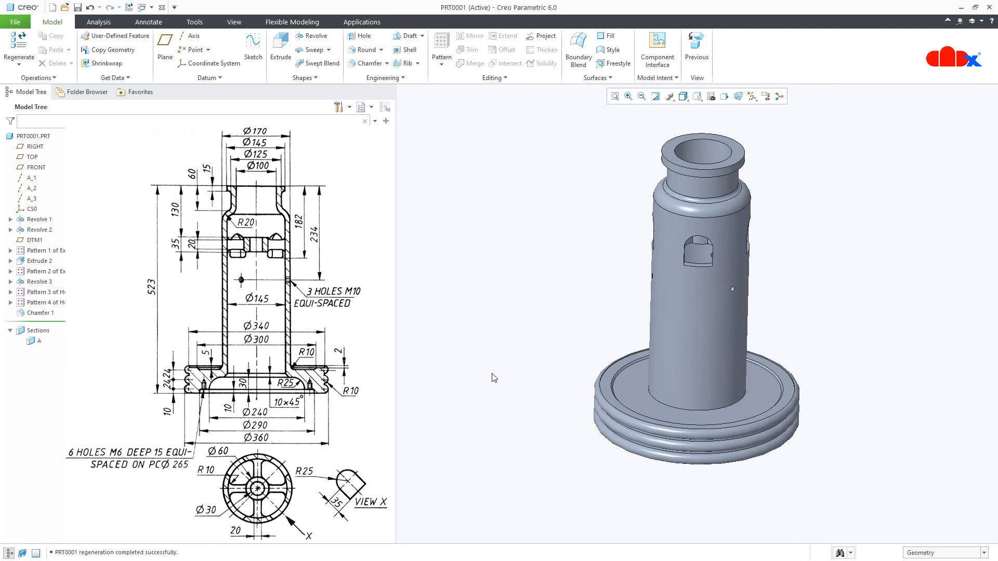
Round the edge where the column meets the flange and the edge under the top rim with a 10 mm radius
left_click(364, 49)
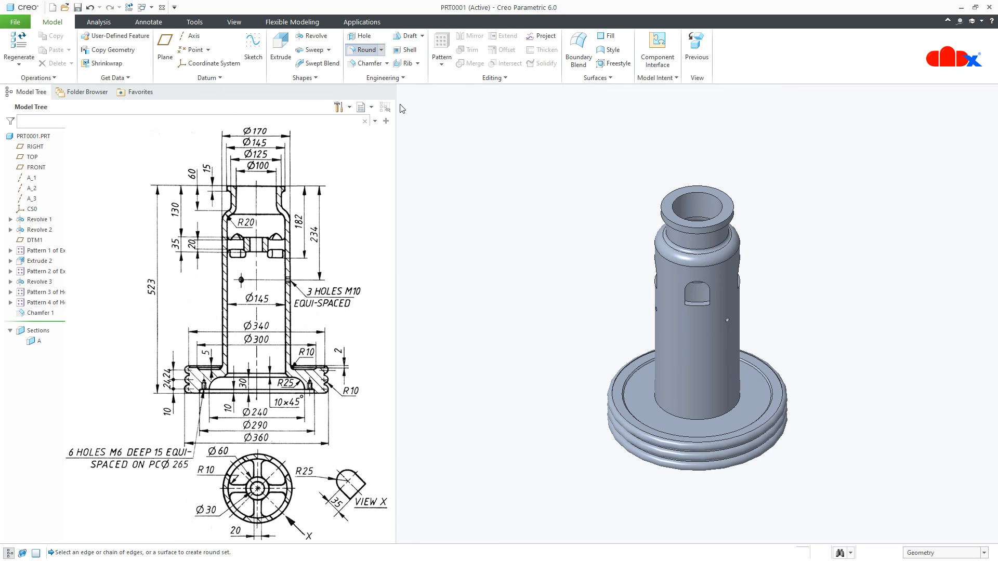
left_click(661, 409)
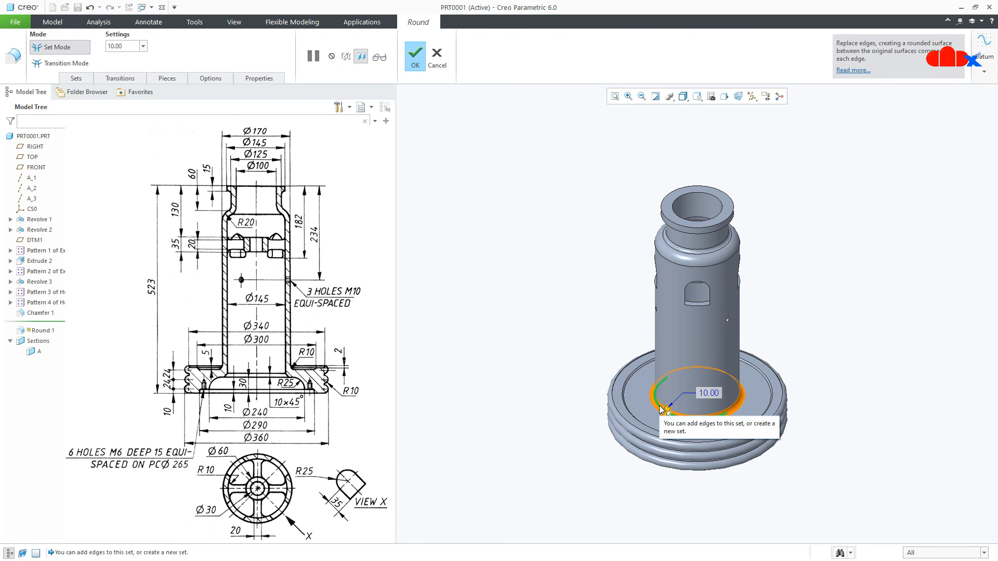
scroll(669, 314, "down", 5)
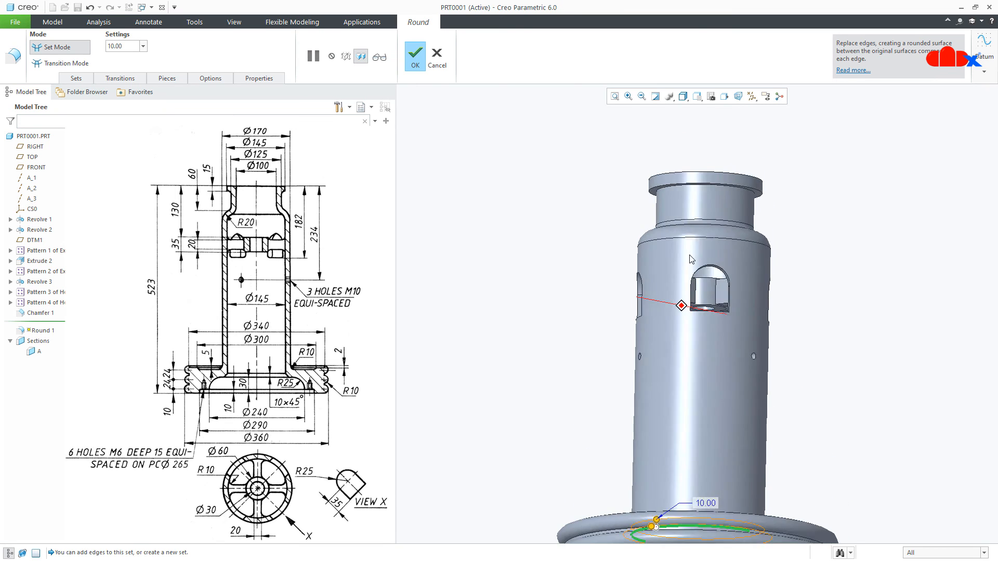
scroll(680, 229, "down", 3)
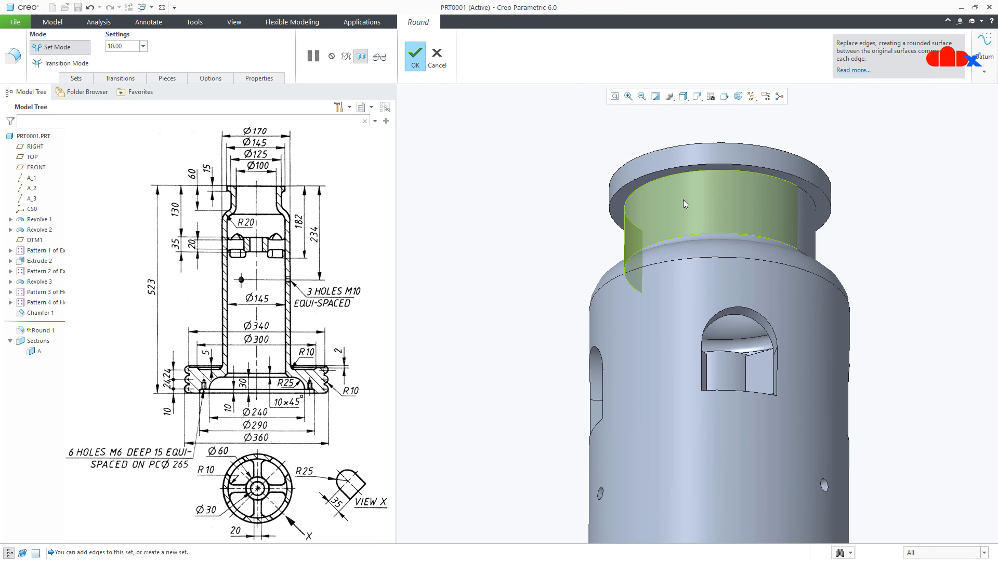
left_click(684, 174)
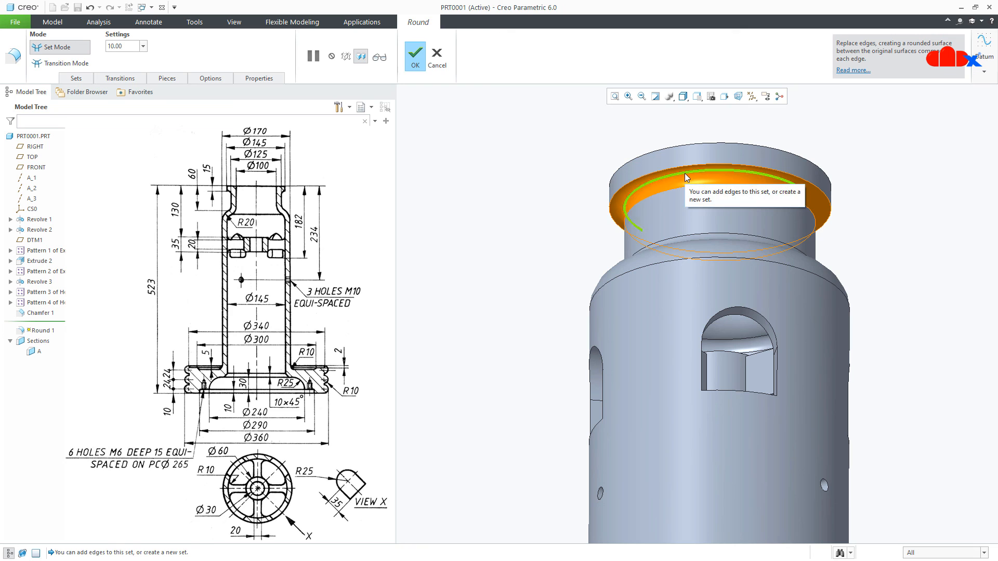
left_click(414, 56)
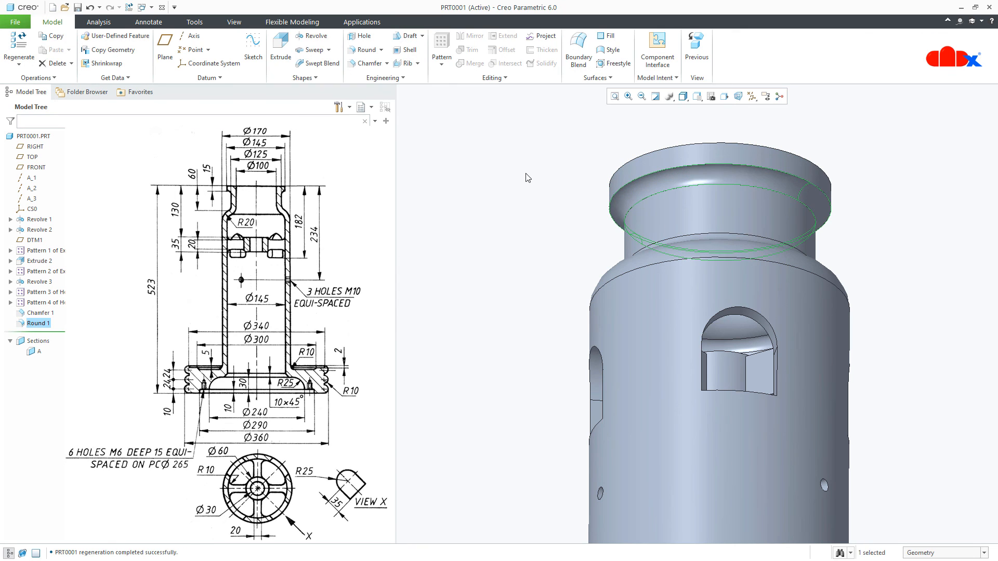
key("ctrl+d")
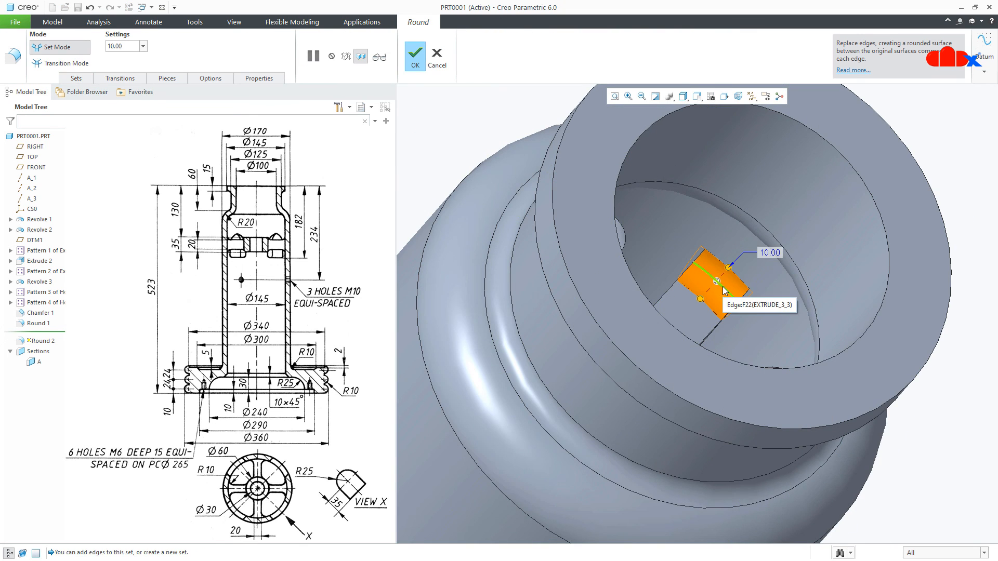
Add the junction edges of the first ribs with the hub and column wall to the 10 mm round set
middle_click_drag(691, 307, 694, 243)
left_click(686, 301, "ctrl")
scroll(680, 367, "up", 4)
middle_click_drag(680, 367, 679, 493)
scroll(677, 286, "down", 3)
middle_click_drag(677, 286, 636, 338)
scroll(625, 360, "down", 5)
left_click(627, 361, "ctrl")
middle_click_drag(807, 436, 590, 412)
scroll(781, 416, "up", 4)
left_click(600, 341, "ctrl")
scroll(601, 342, "up", 4)
middle_click_drag(601, 343, 647, 448)
scroll(664, 421, "down", 5)
left_click(668, 414, "ctrl")
scroll(667, 415, "up", 2)
left_click(650, 449, "ctrl")
scroll(698, 390, "up", 4)
middle_click_drag(698, 390, 725, 441)
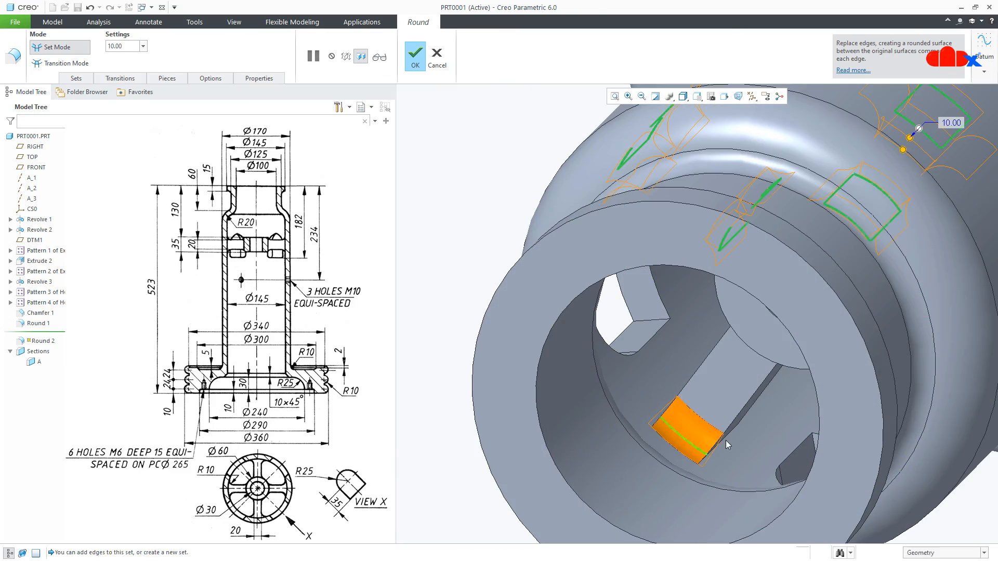
Add the remaining rib junction edges at the hub and wall to the set, and complete the 10 mm round
left_click(725, 441, "ctrl")
scroll(686, 407, "down", 3)
left_click(685, 405, "ctrl")
left_click(814, 300, "ctrl")
middle_click_drag(864, 338, 871, 296)
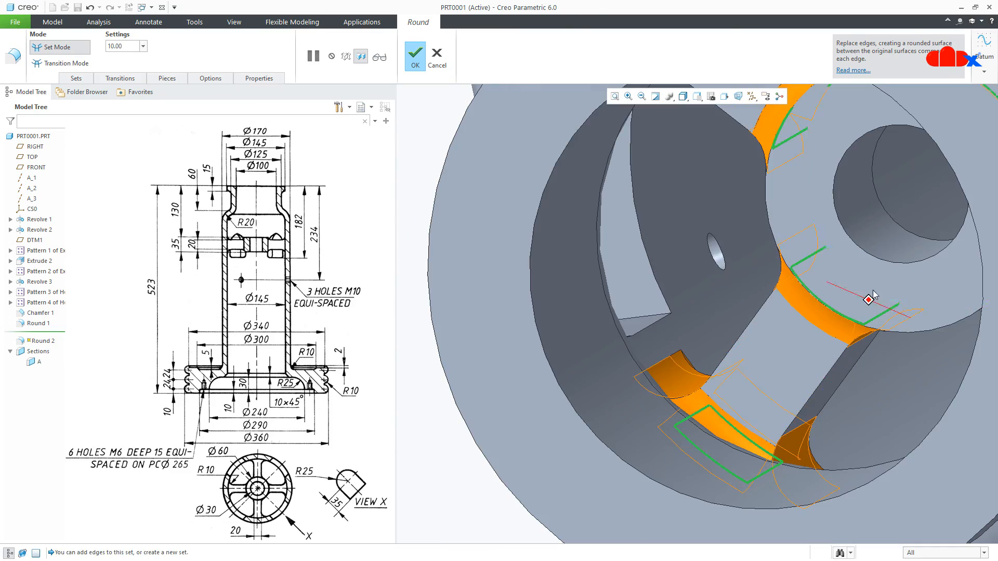
left_click(871, 296, "ctrl")
scroll(746, 272, "up", 4)
scroll(823, 344, "down", 3)
middle_click_drag(746, 272, 826, 260)
left_click(821, 341, "ctrl")
scroll(840, 309, "up", 3)
scroll(825, 254, "down", 4)
left_click(828, 254, "ctrl")
middle_click_drag(798, 301, 786, 266)
scroll(790, 310, "down", 3)
left_click(806, 312, "ctrl")
scroll(806, 312, "up", 3)
scroll(786, 267, "up", 3)
middle_click(786, 267)
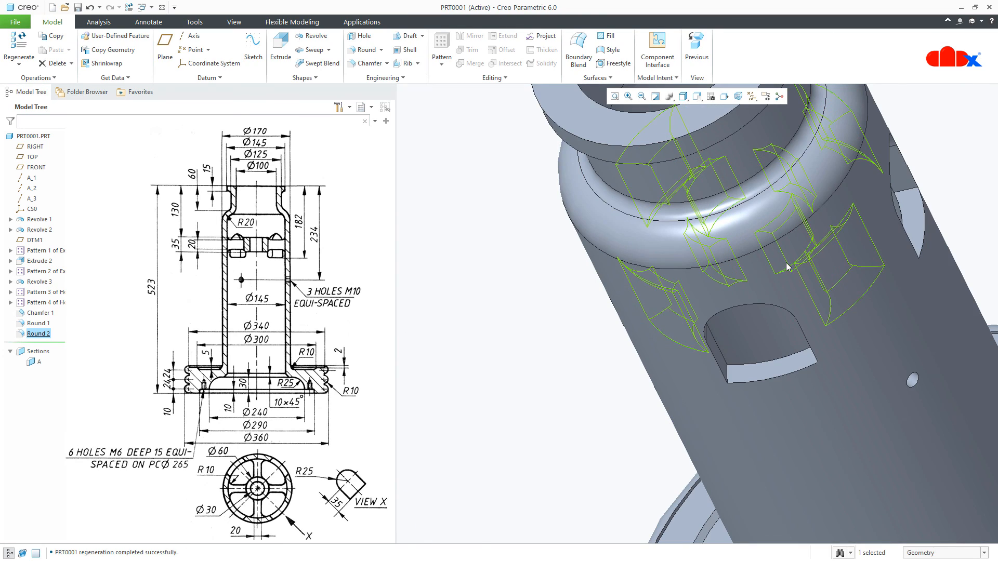
Return to the default orientation and activate section A to cut the column open
key("ctrl+d")
left_click(791, 249)
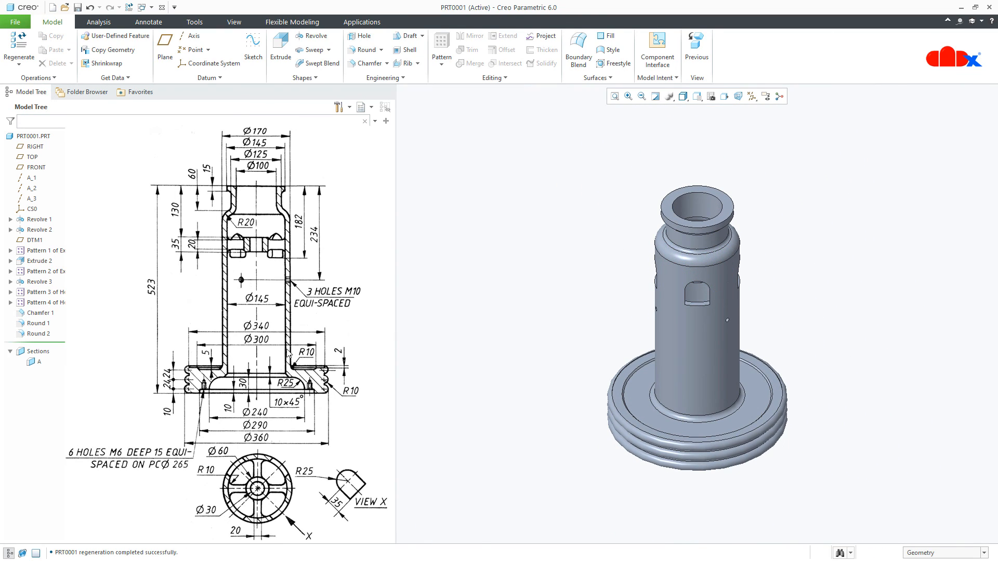
left_click(38, 363)
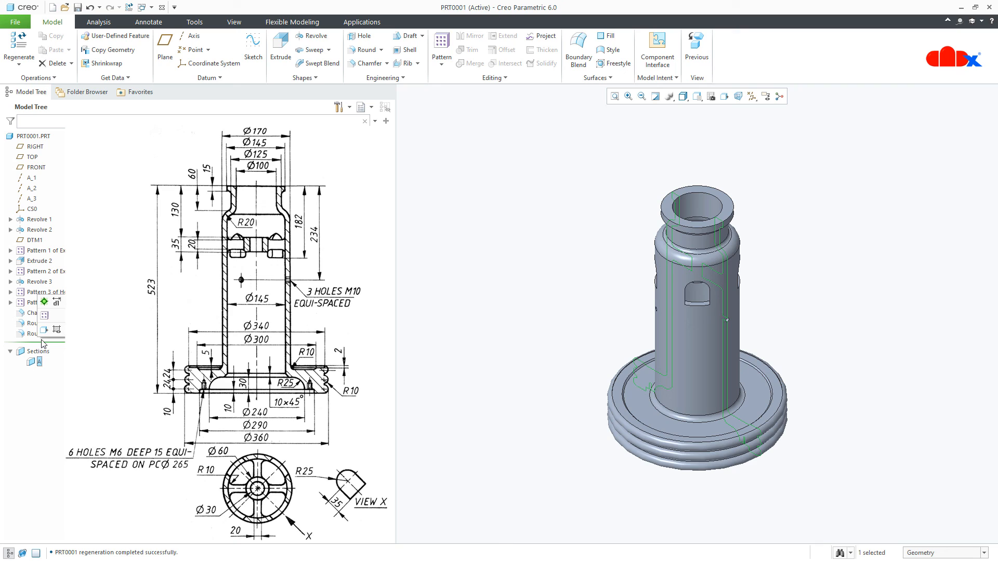
left_click(42, 302)
scroll(695, 298, "down", 3)
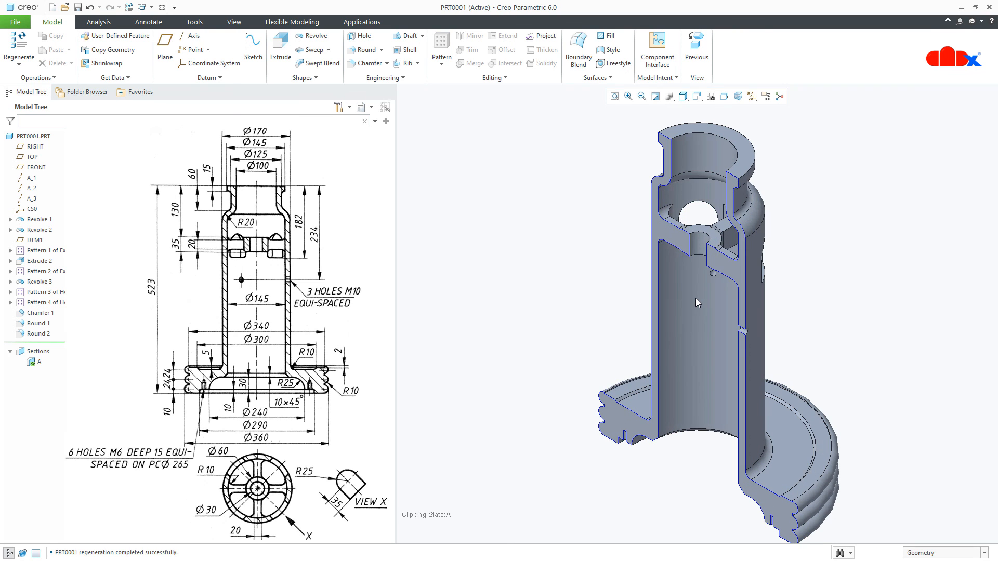